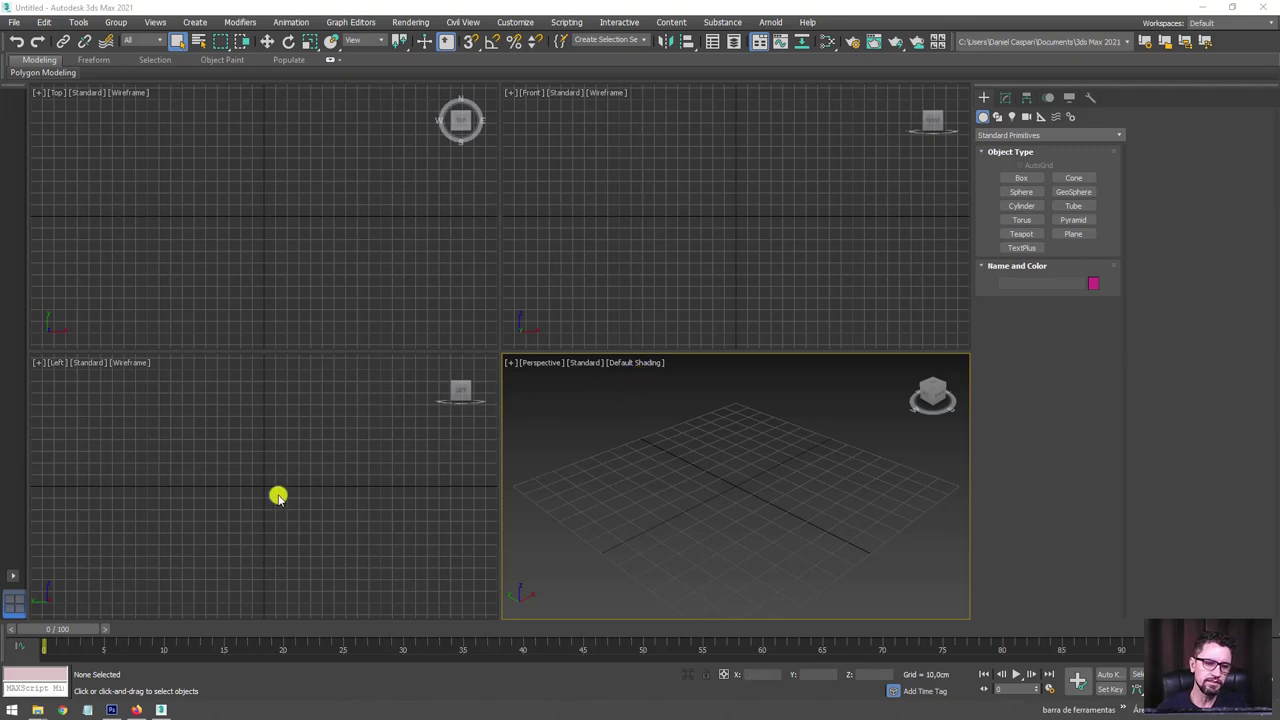
# Show the GFX Total 'tampinha' search results and circle the bottle-cap and glass-bottle tutorials.
pyautogui.click(137, 708)
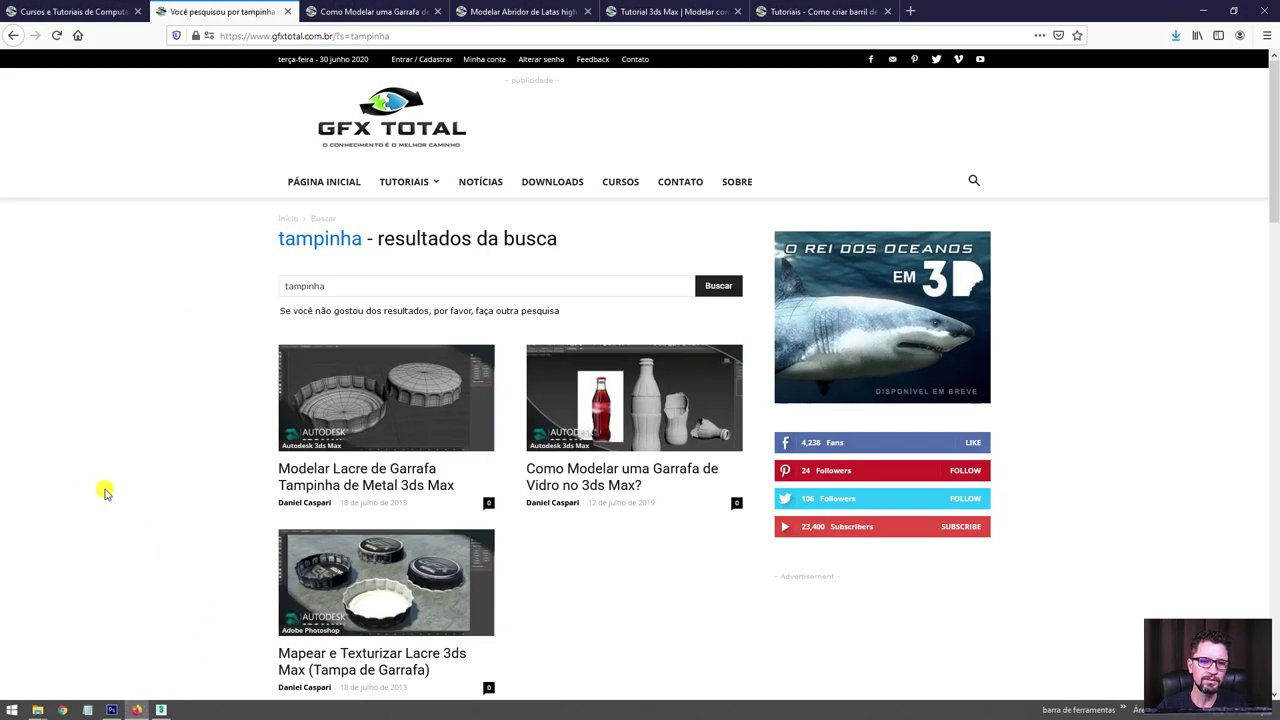
pyautogui.scroll(-1, 105, 493)
pyautogui.moveTo(215, 390)
pyautogui.mouseDown()
pyautogui.moveTo(518, 400)
pyautogui.moveTo(517, 589)
pyautogui.moveTo(337, 643)
pyautogui.moveTo(257, 614)
pyautogui.moveTo(229, 388)
pyautogui.mouseUp()
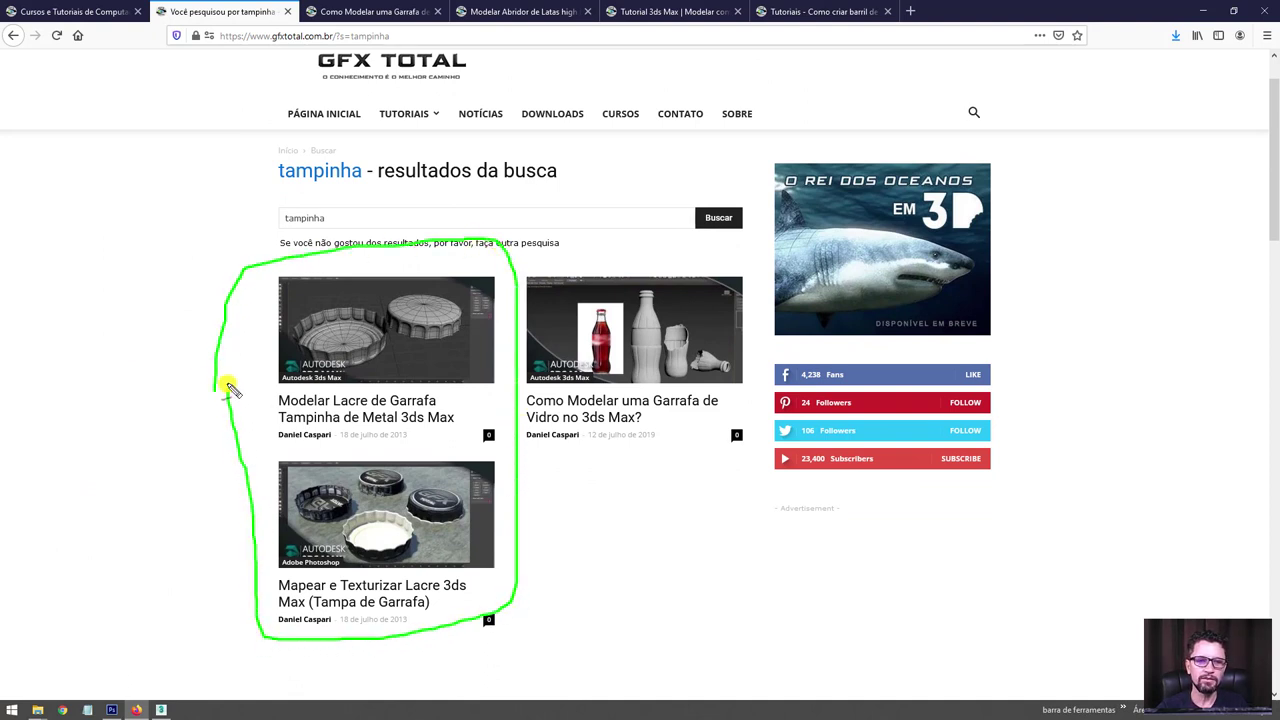
pyautogui.press('Escape')
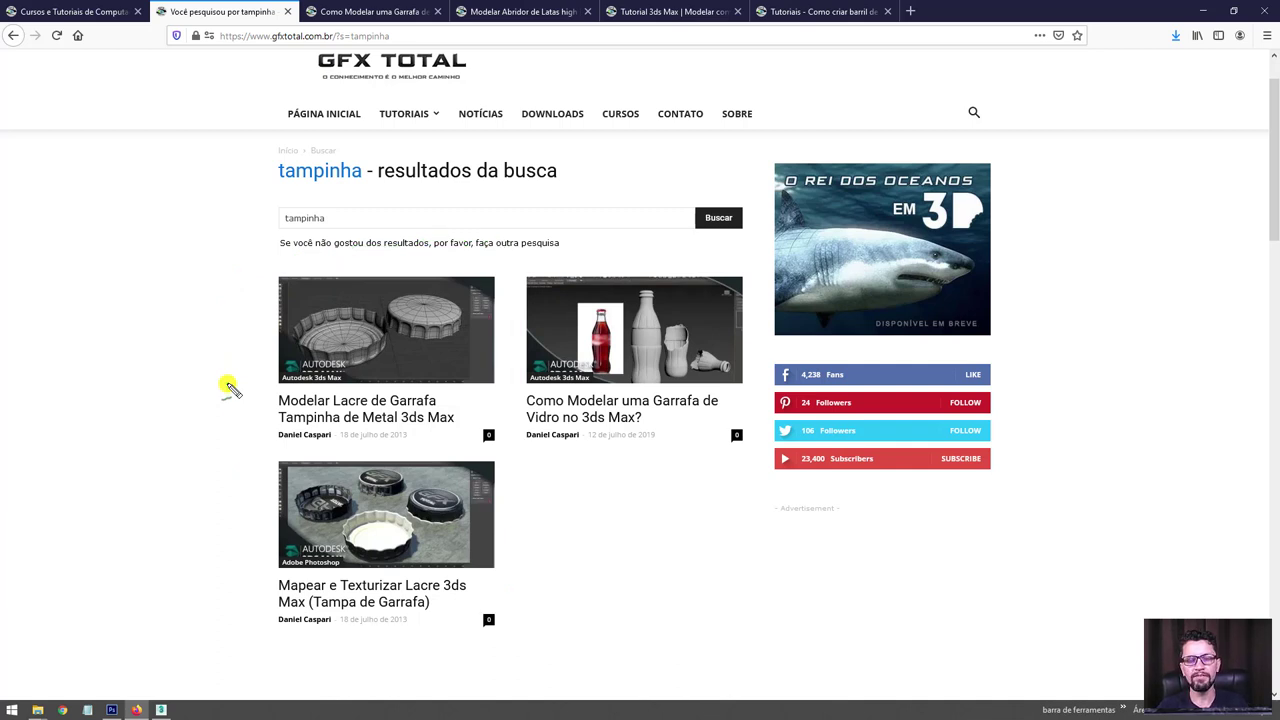
pyautogui.moveTo(331, 215); pyautogui.dragTo(271, 215)
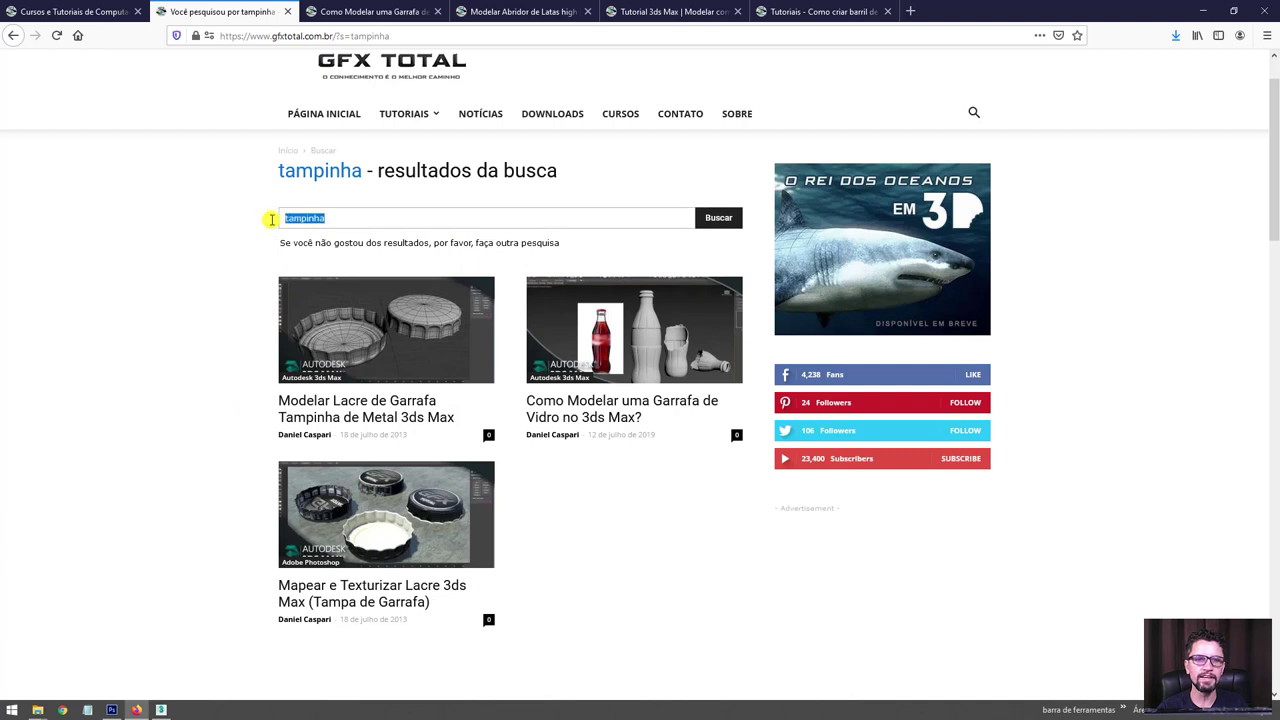
pyautogui.moveTo(750, 345)
pyautogui.mouseDown()
pyautogui.moveTo(715, 437)
pyautogui.moveTo(733, 275)
pyautogui.moveTo(757, 357)
pyautogui.mouseUp()
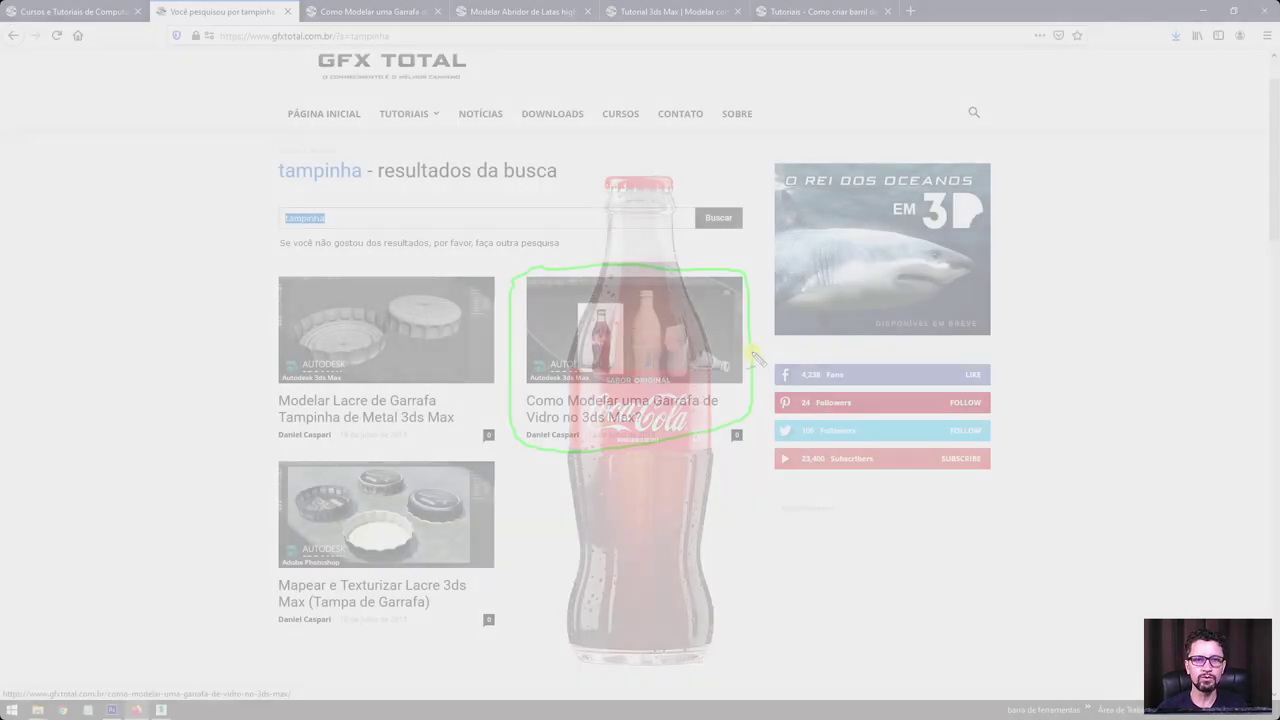
# Review the Garrafa de Vidro, Abridor de Latas, Lata de conservas and barril de madeira tabs, then minimize Firefox.
pyautogui.click(372, 24)
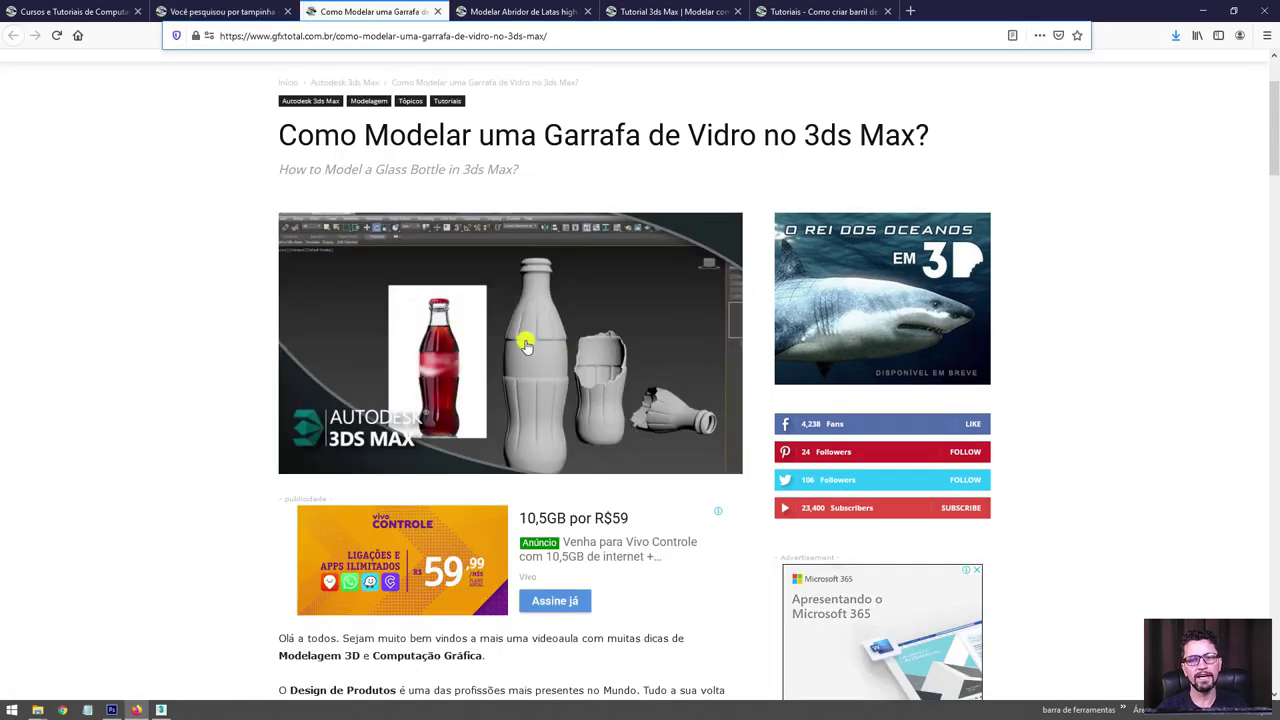
pyautogui.click(523, 11)
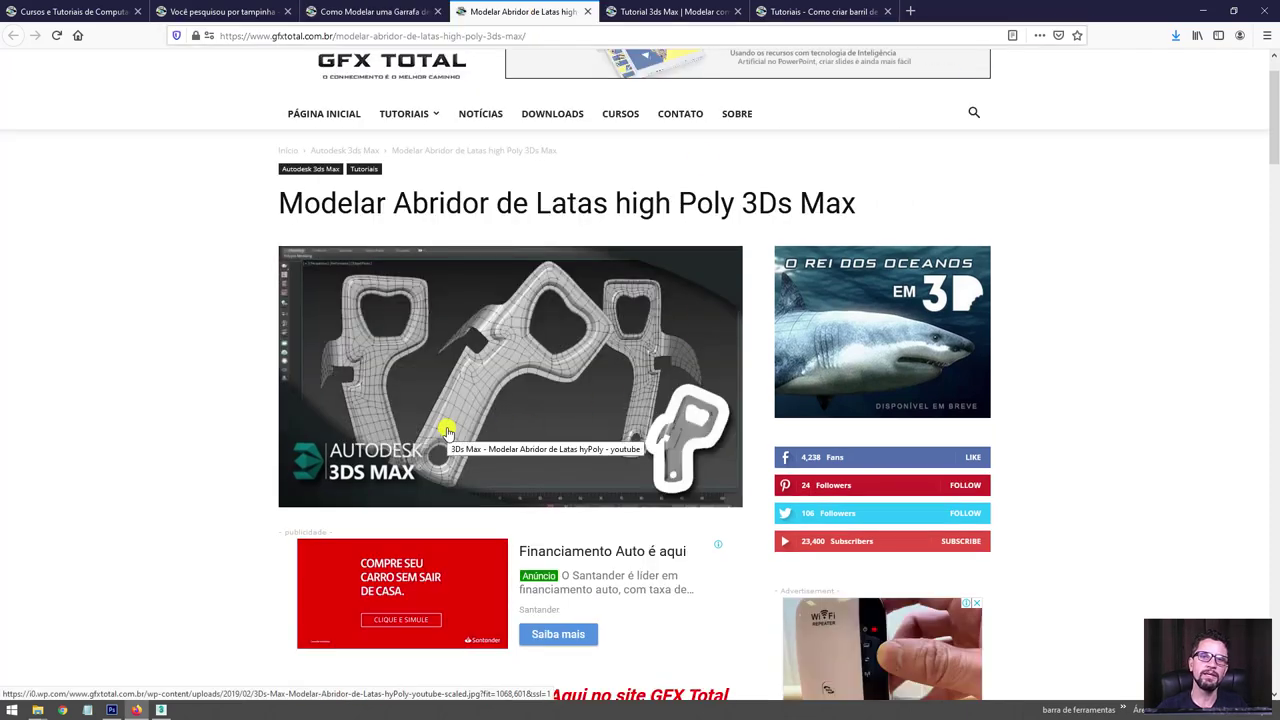
pyautogui.click(674, 11)
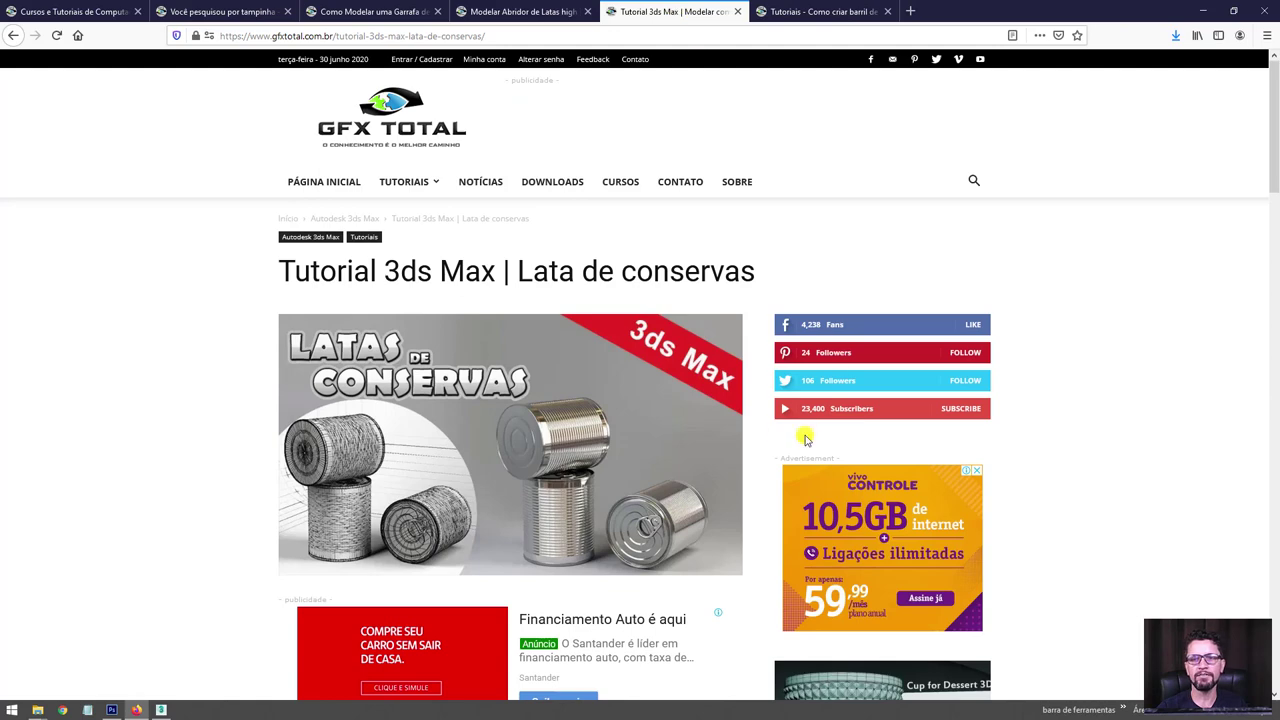
pyautogui.scroll(-1, 737, 443)
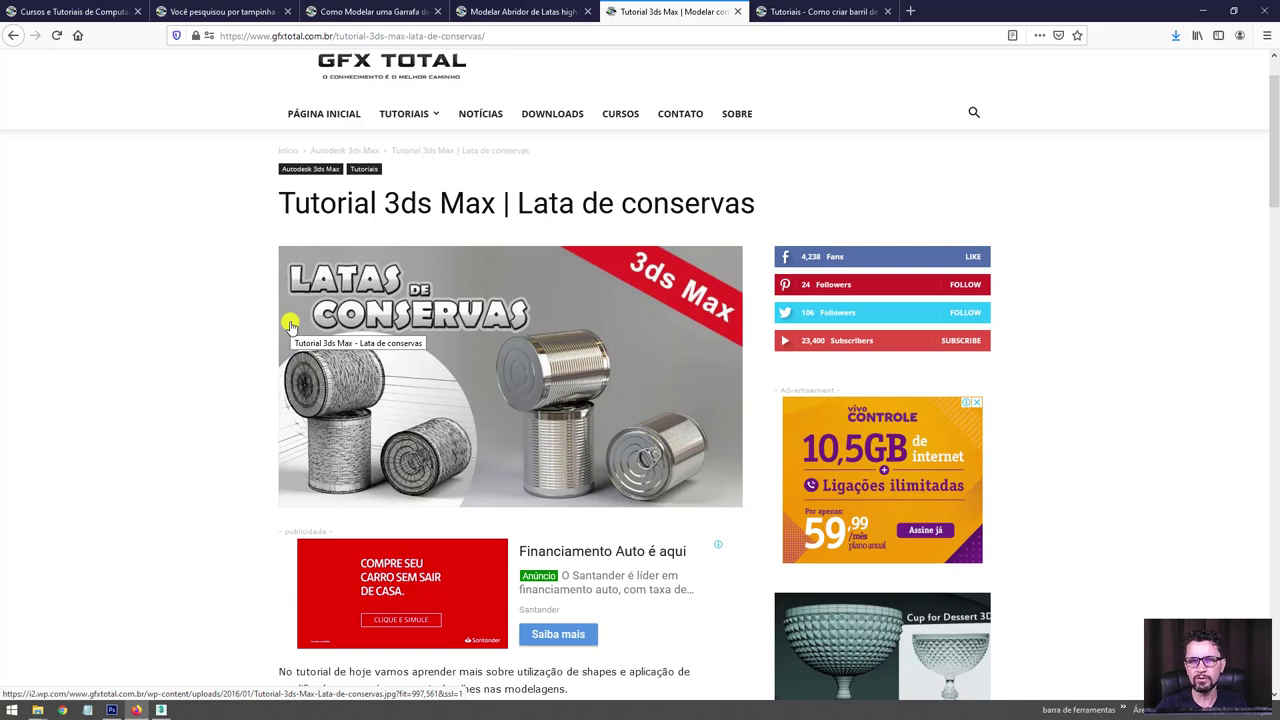
pyautogui.click(797, 11)
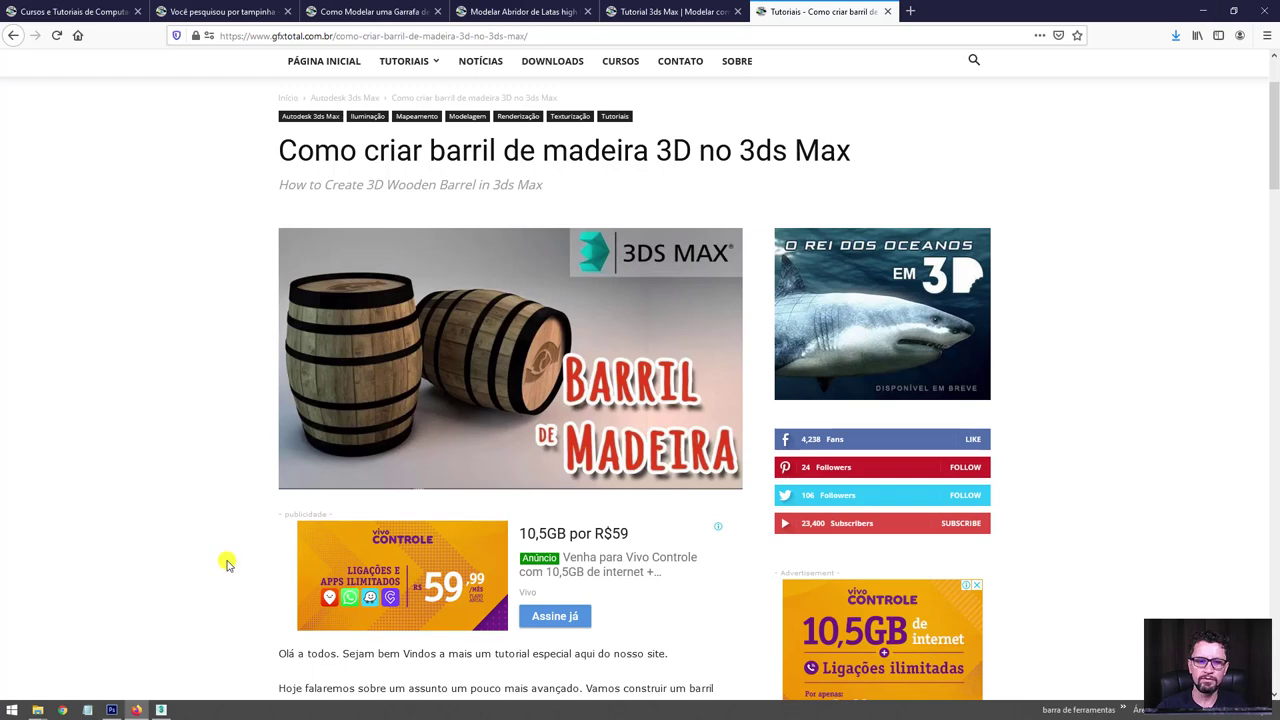
pyautogui.click(1191, 10)
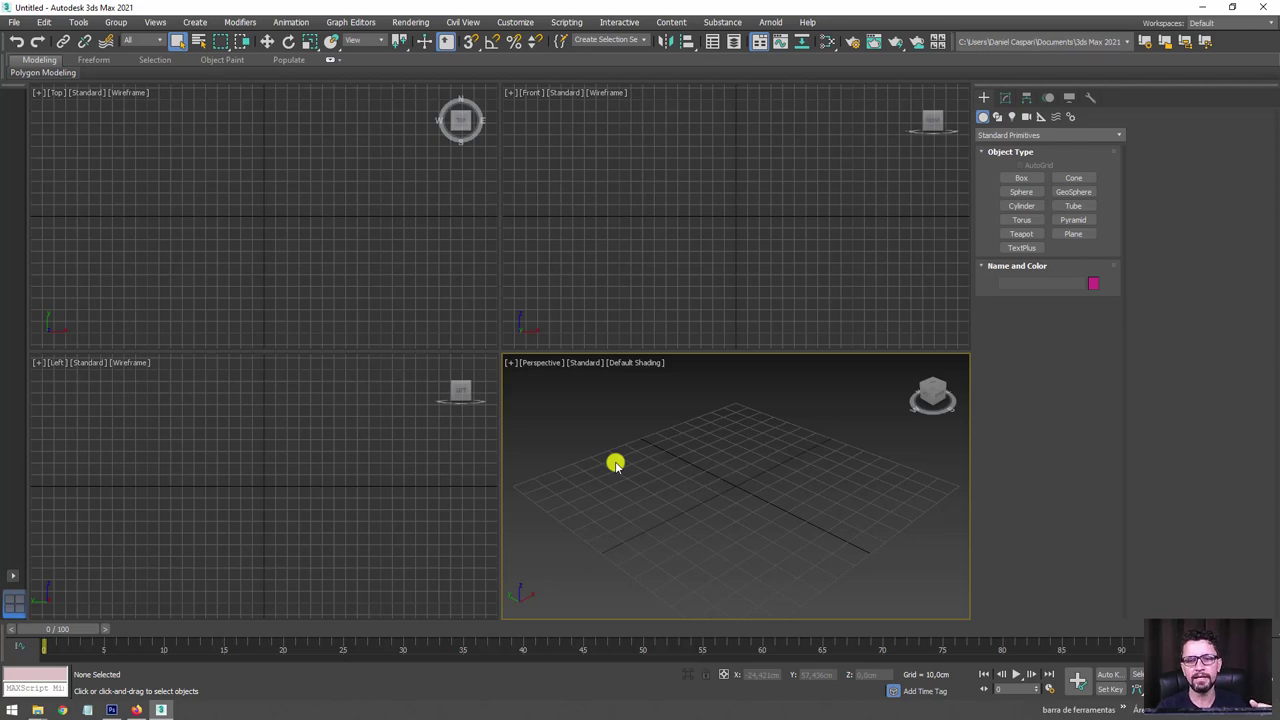
# From the desktop, open the Lacre Metálico project folder and its Referências subfolder.
pyautogui.click(1208, 7)
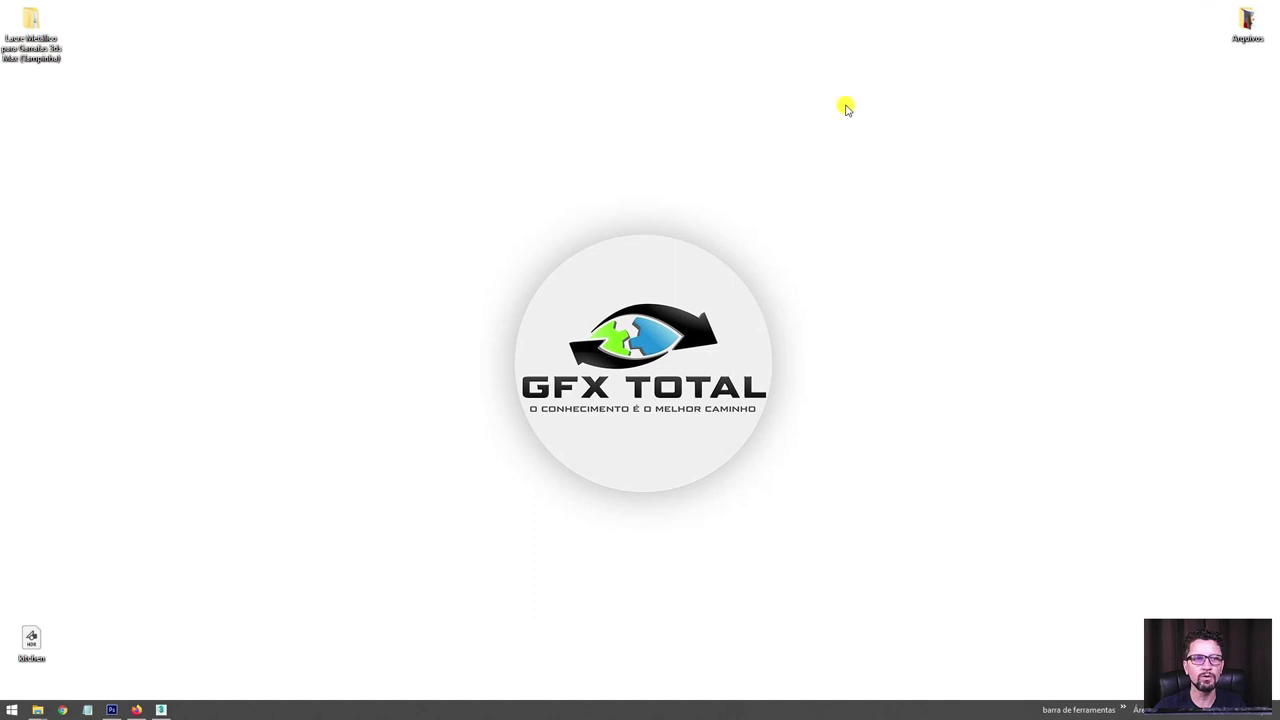
pyautogui.doubleClick(48, 42)
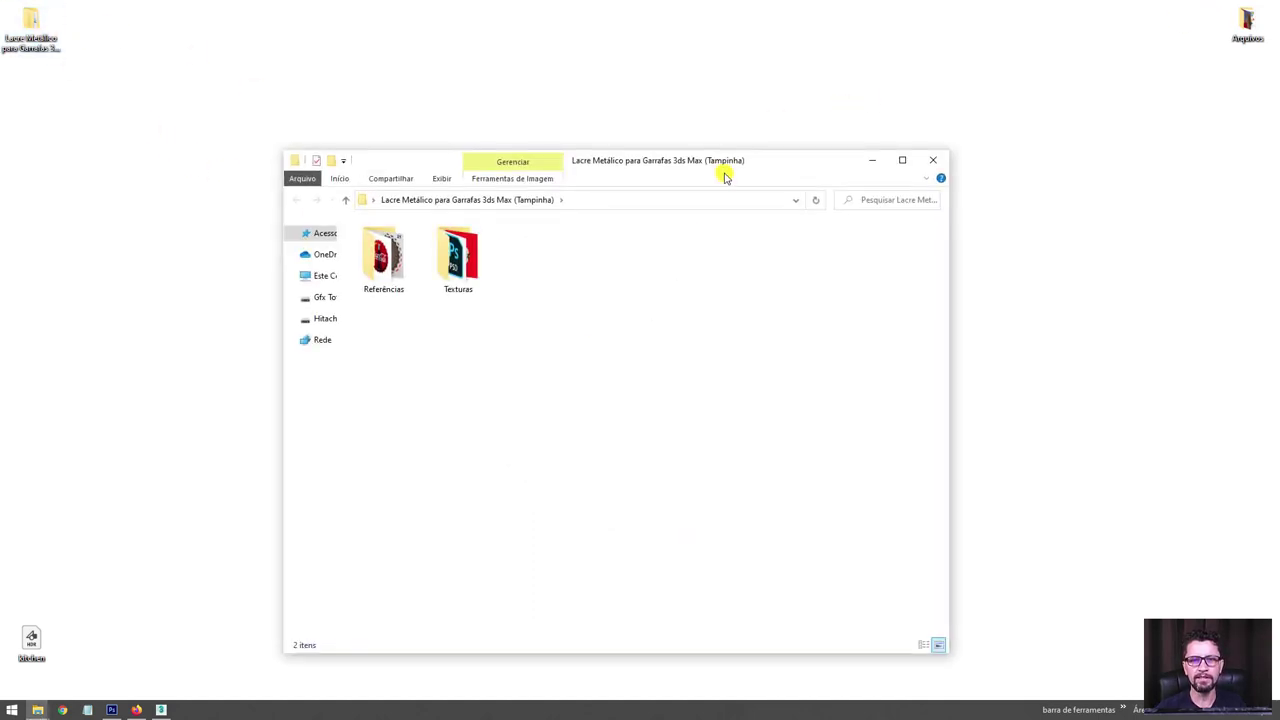
pyautogui.moveTo(738, 162); pyautogui.dragTo(740, 71)
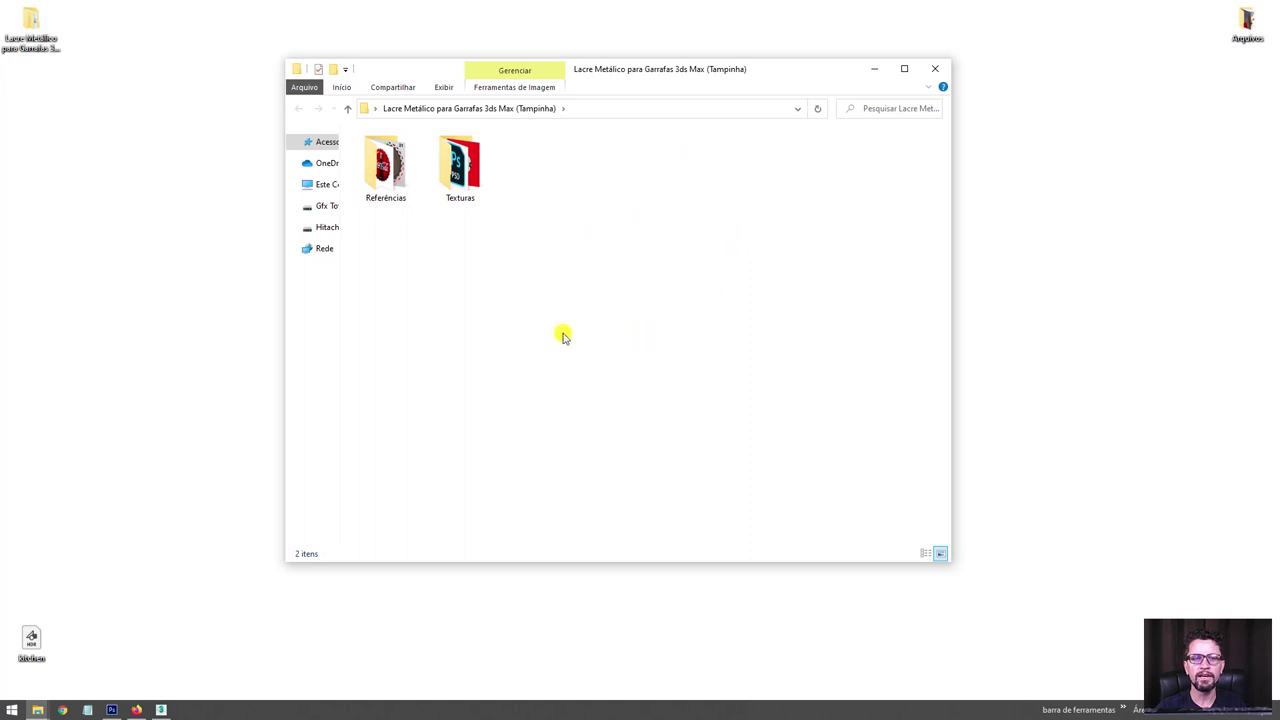
pyautogui.click(381, 176)
pyautogui.doubleClick(381, 176)
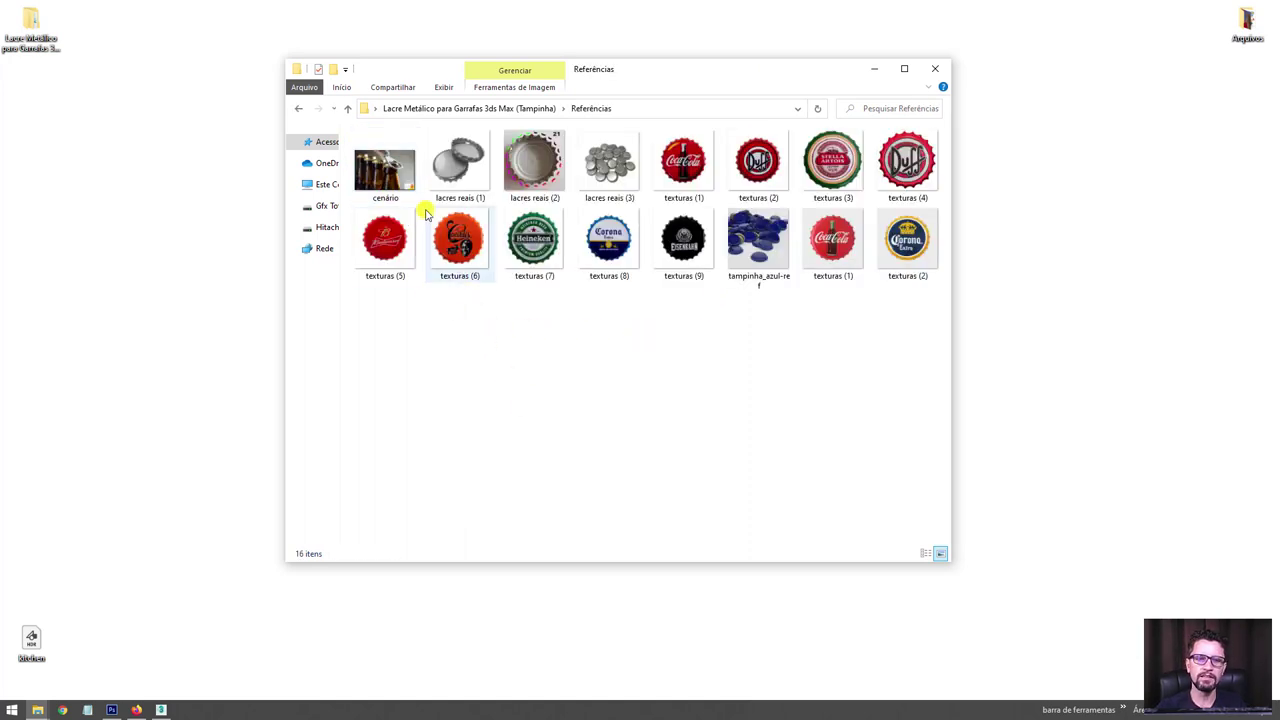
# Preview the cenário image enlarged in Photo Viewer, then close it.
pyautogui.click(385, 168)
pyautogui.press('Return')
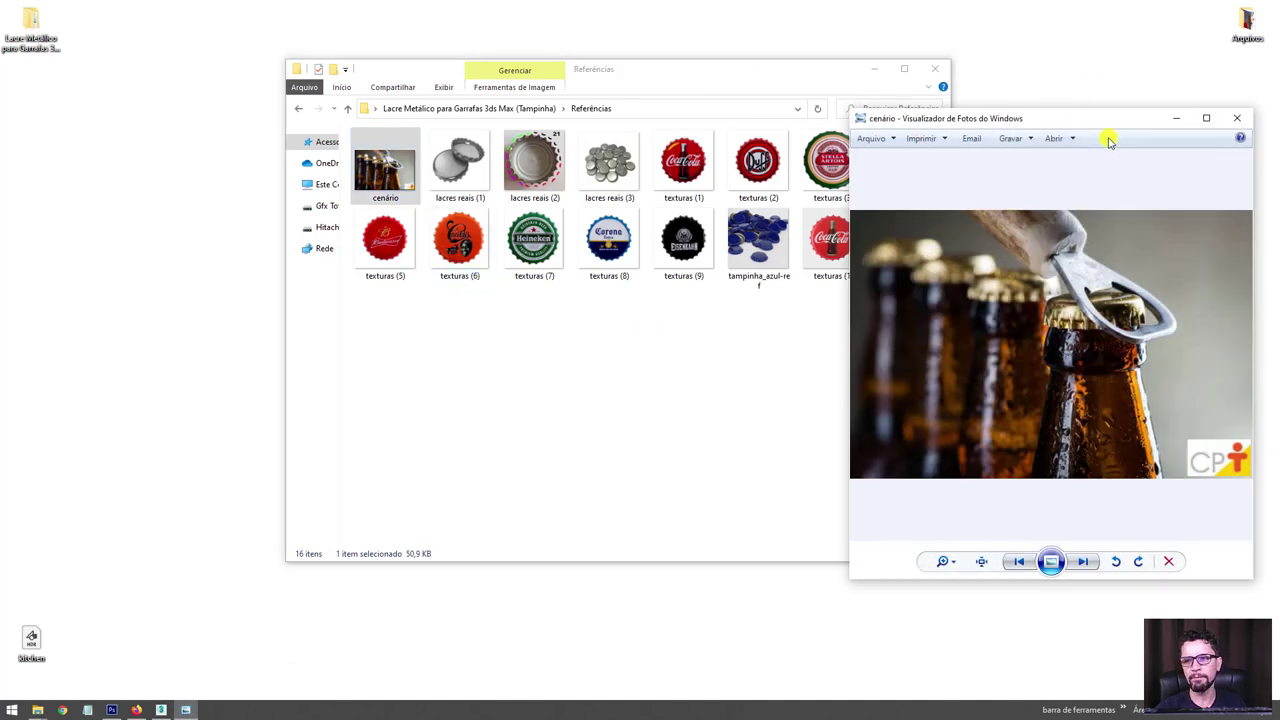
pyautogui.moveTo(1115, 124)
pyautogui.mouseDown()
pyautogui.moveTo(985, 124)
pyautogui.moveTo(590, 72)
pyautogui.mouseUp()
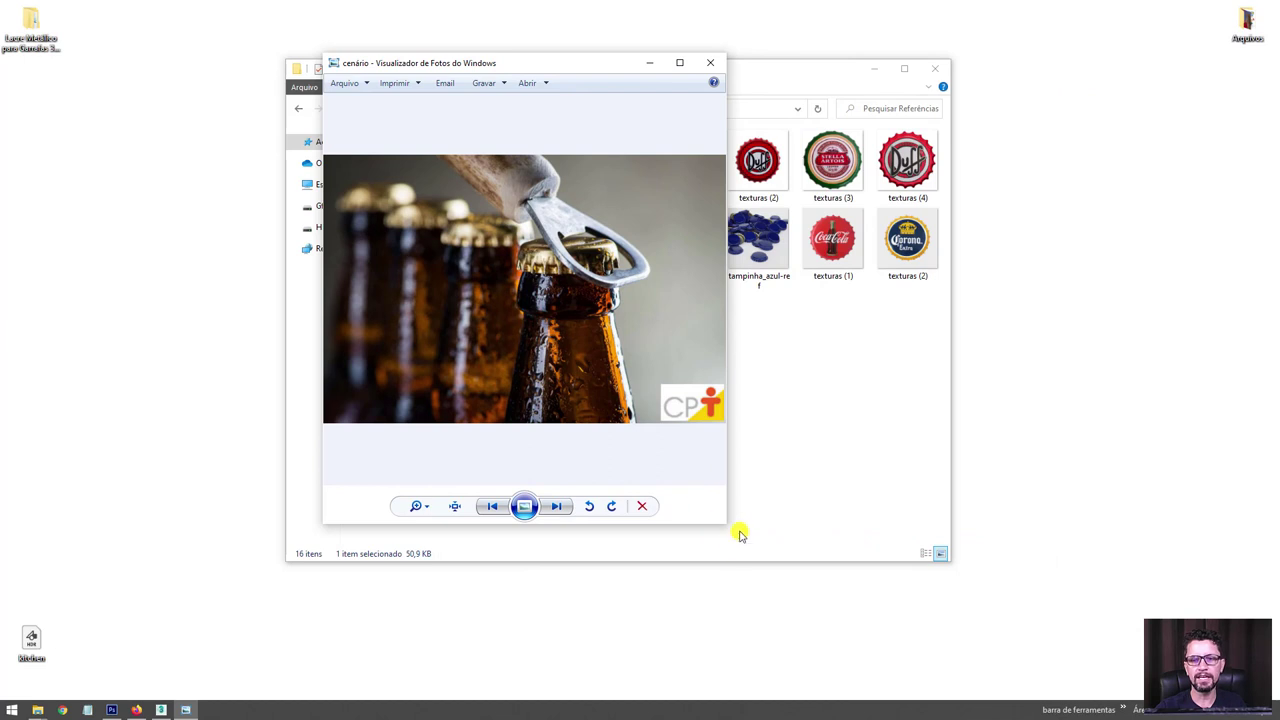
pyautogui.moveTo(723, 523); pyautogui.dragTo(966, 618)
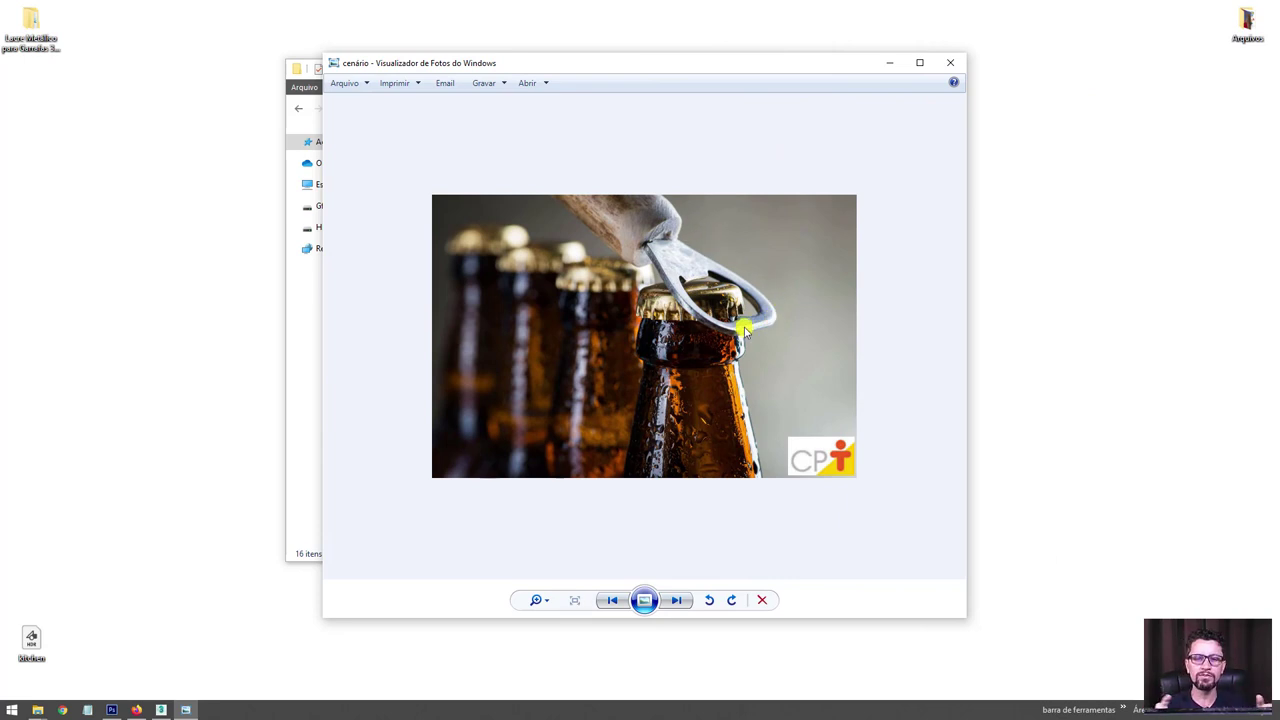
pyautogui.click(949, 62)
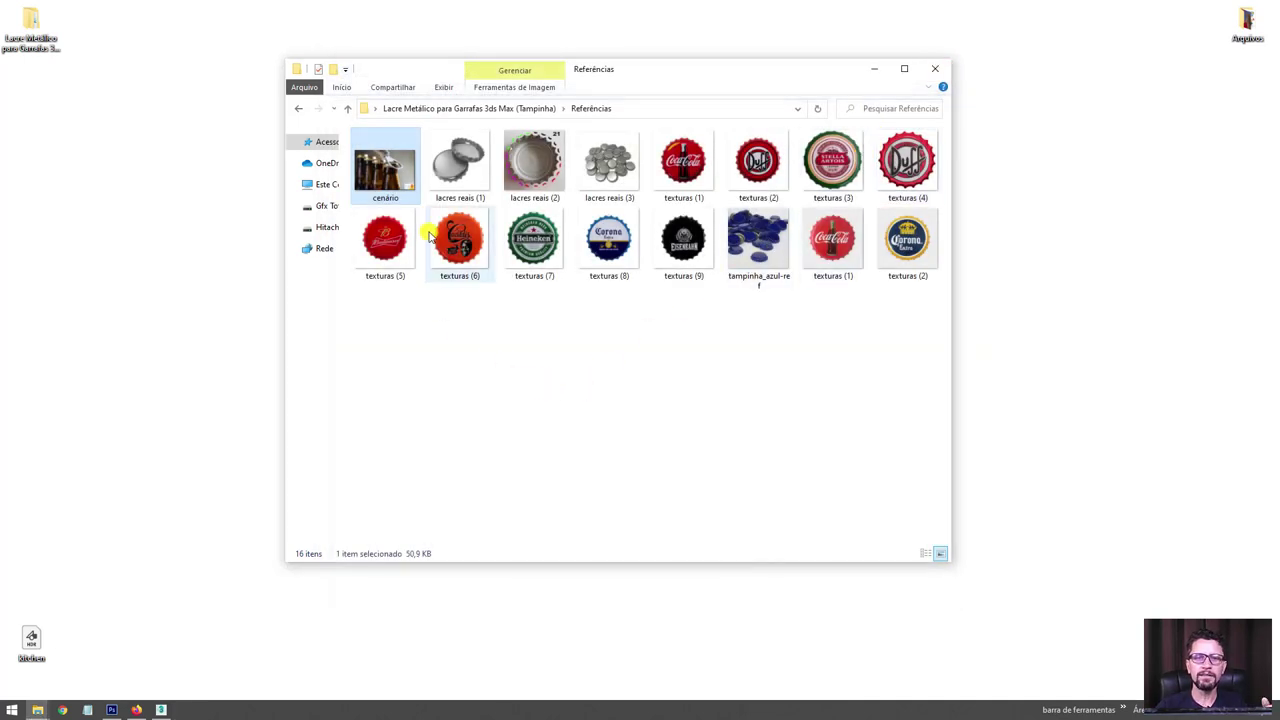
pyautogui.click(462, 162)
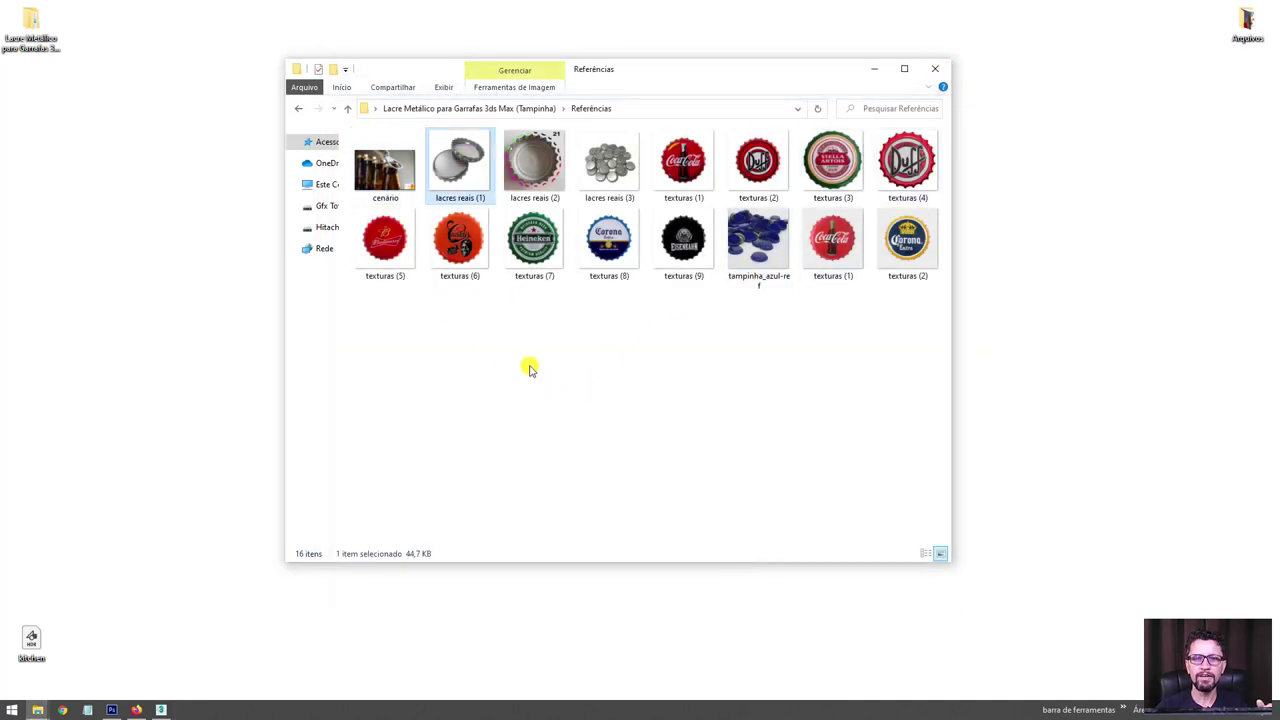
pyautogui.doubleClick(462, 166)
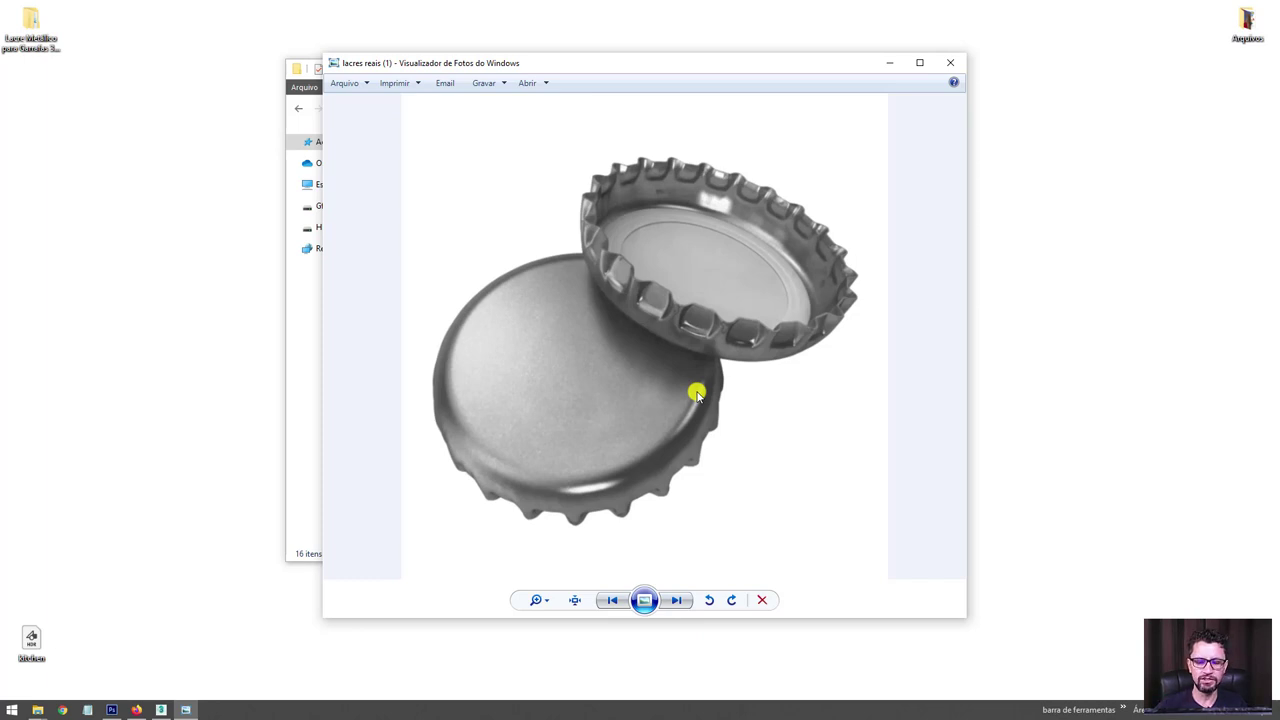
pyautogui.click(950, 62)
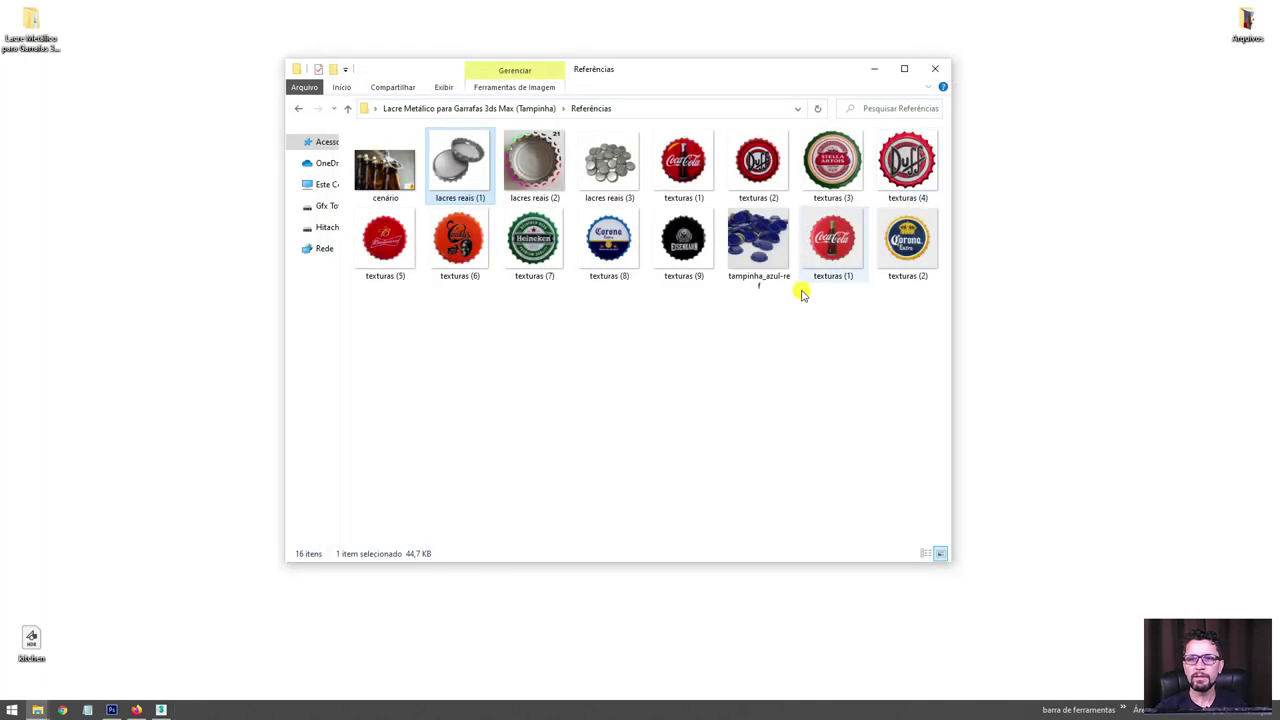
pyautogui.doubleClick(607, 167)
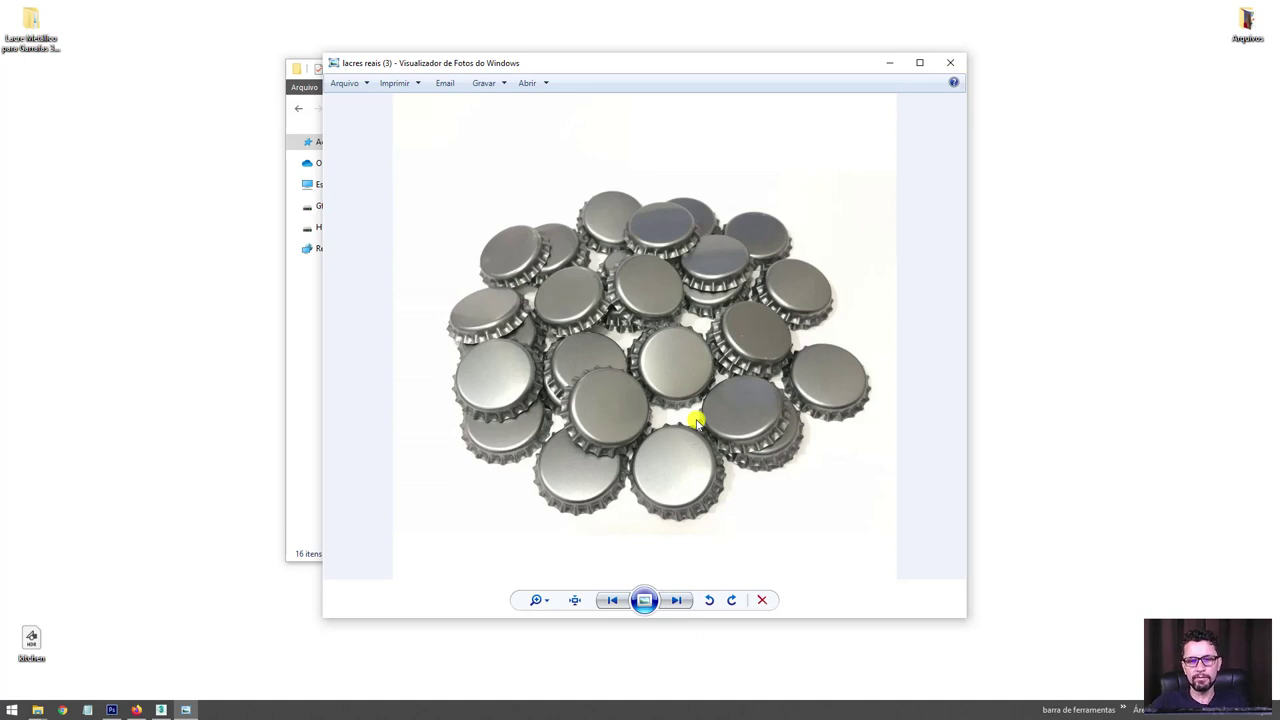
pyautogui.click(948, 66)
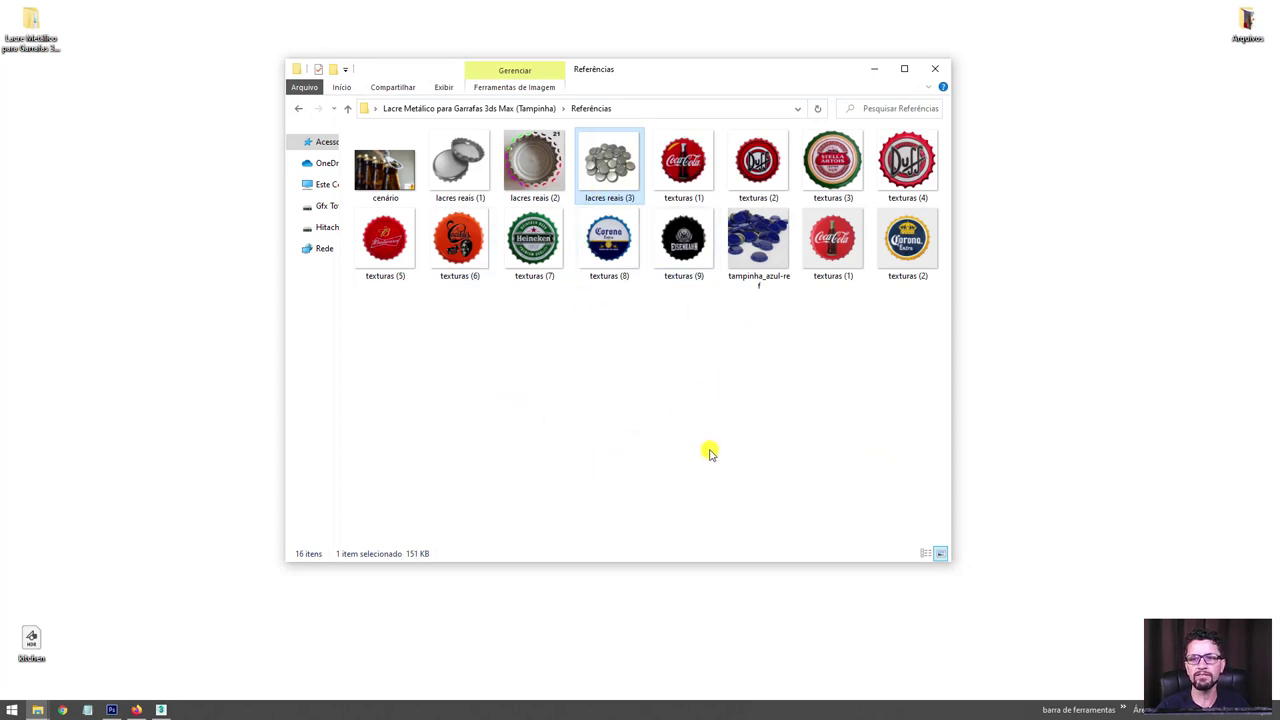
# Zoom into the tampinha_azul-ref photo, mark the cap's crimped edge and rim, then close it.
pyautogui.doubleClick(760, 245)
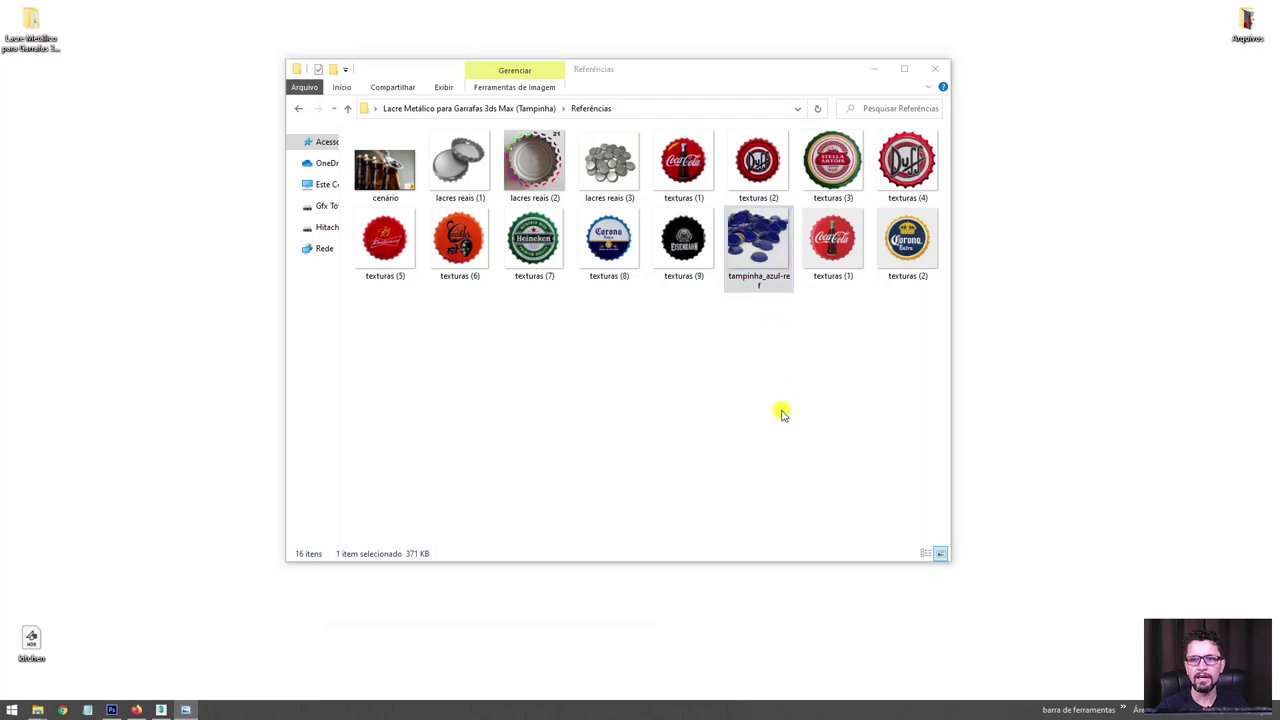
pyautogui.scroll(1, 608, 329)
pyautogui.scroll(1, 611, 337)
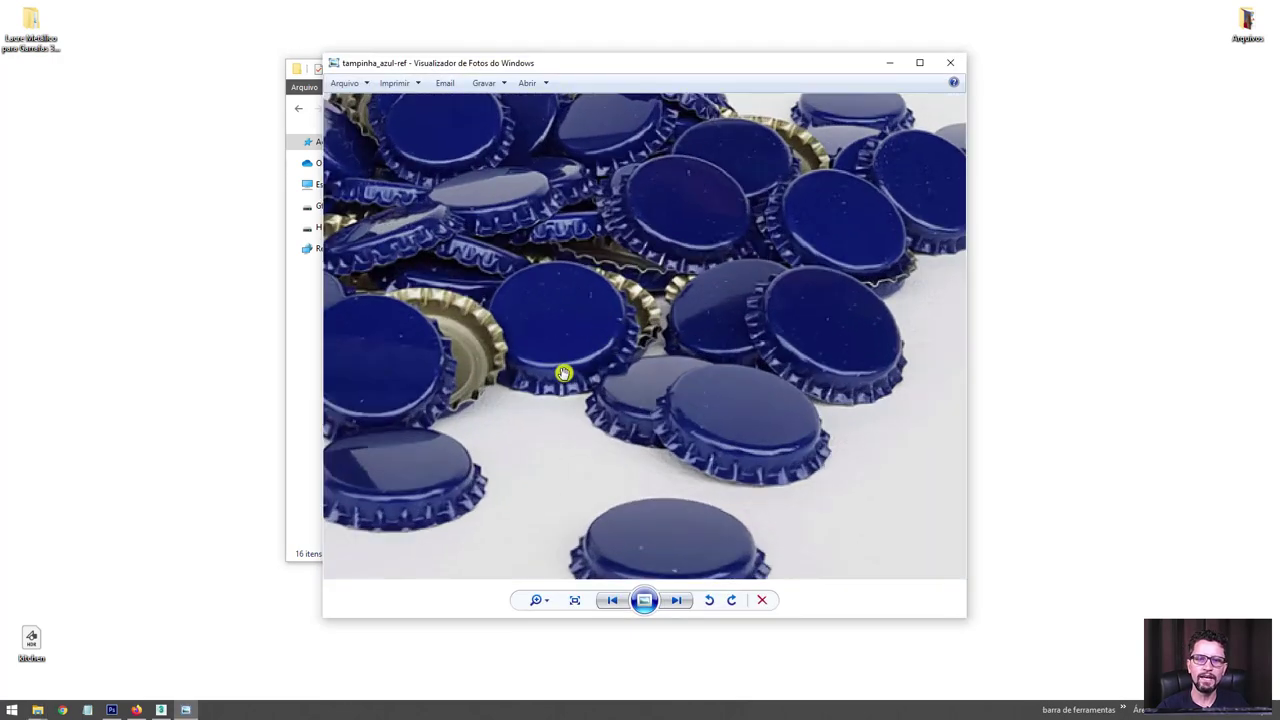
pyautogui.scroll(1, 600, 350)
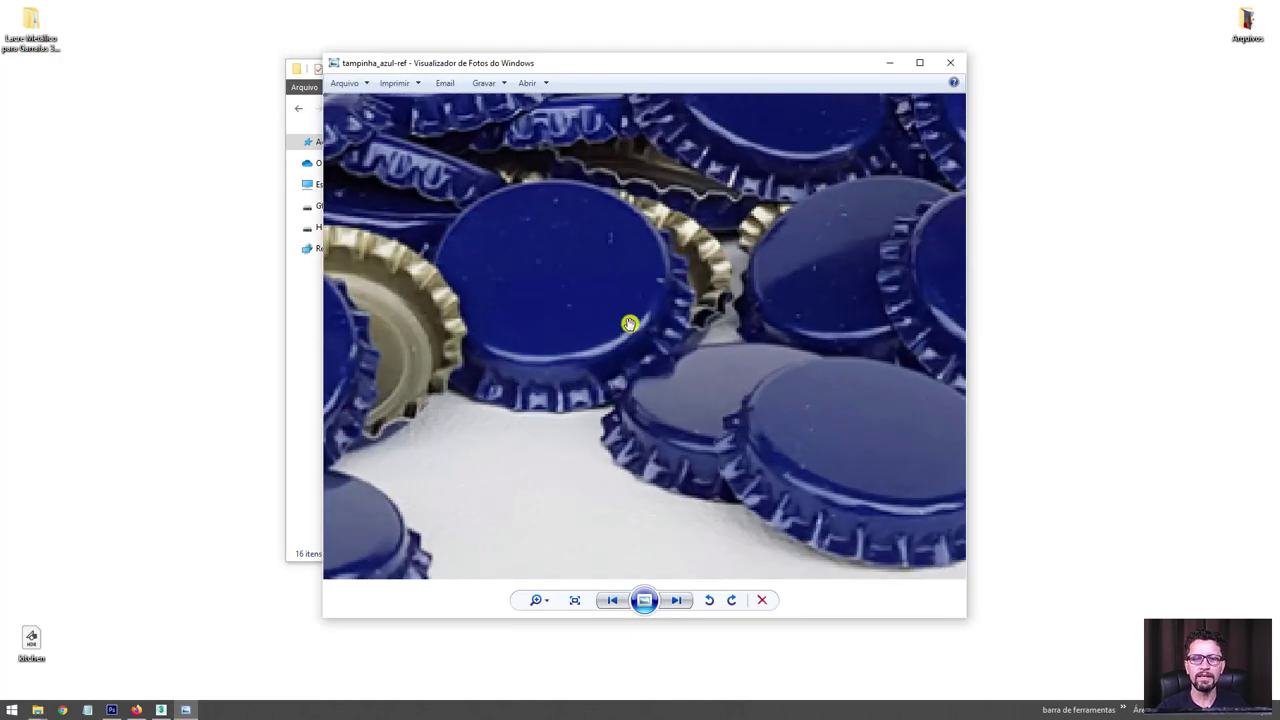
pyautogui.moveTo(648, 317); pyautogui.dragTo(553, 360)
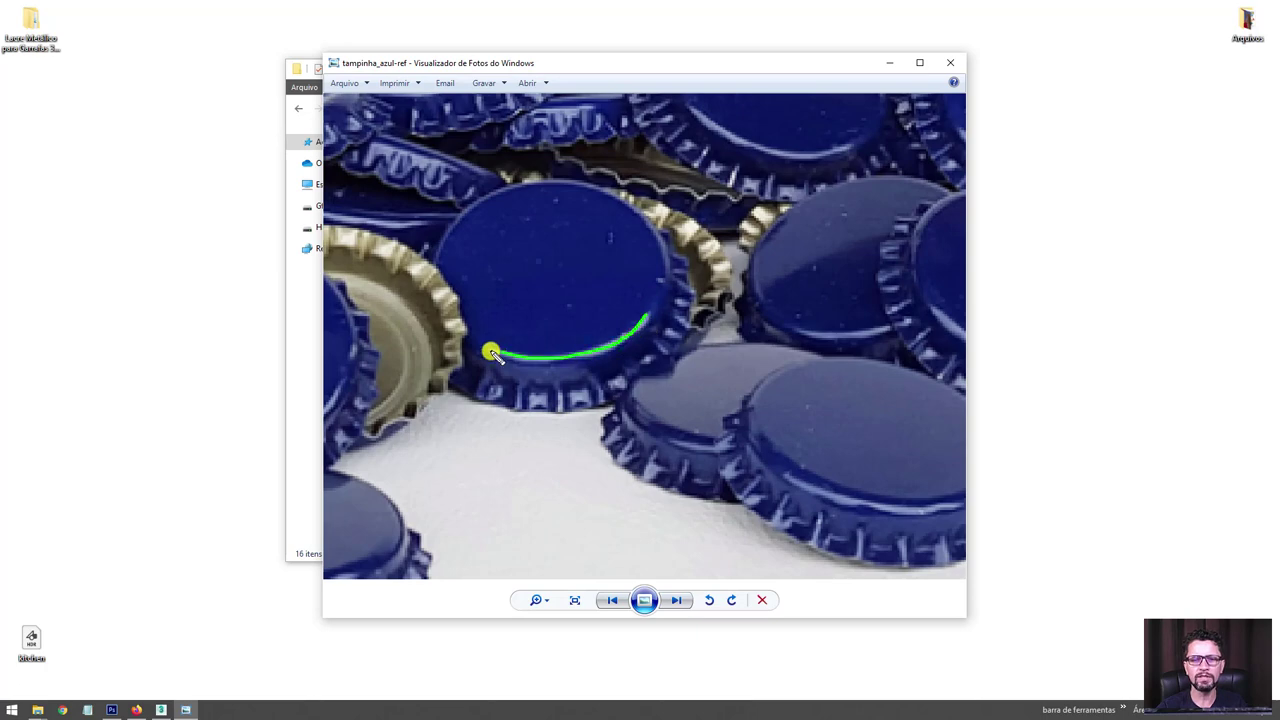
pyautogui.moveTo(686, 440)
pyautogui.mouseDown()
pyautogui.moveTo(651, 423)
pyautogui.moveTo(634, 394)
pyautogui.moveTo(686, 367)
pyautogui.moveTo(803, 363)
pyautogui.moveTo(723, 449)
pyautogui.mouseUp()
pyautogui.press('Escape')
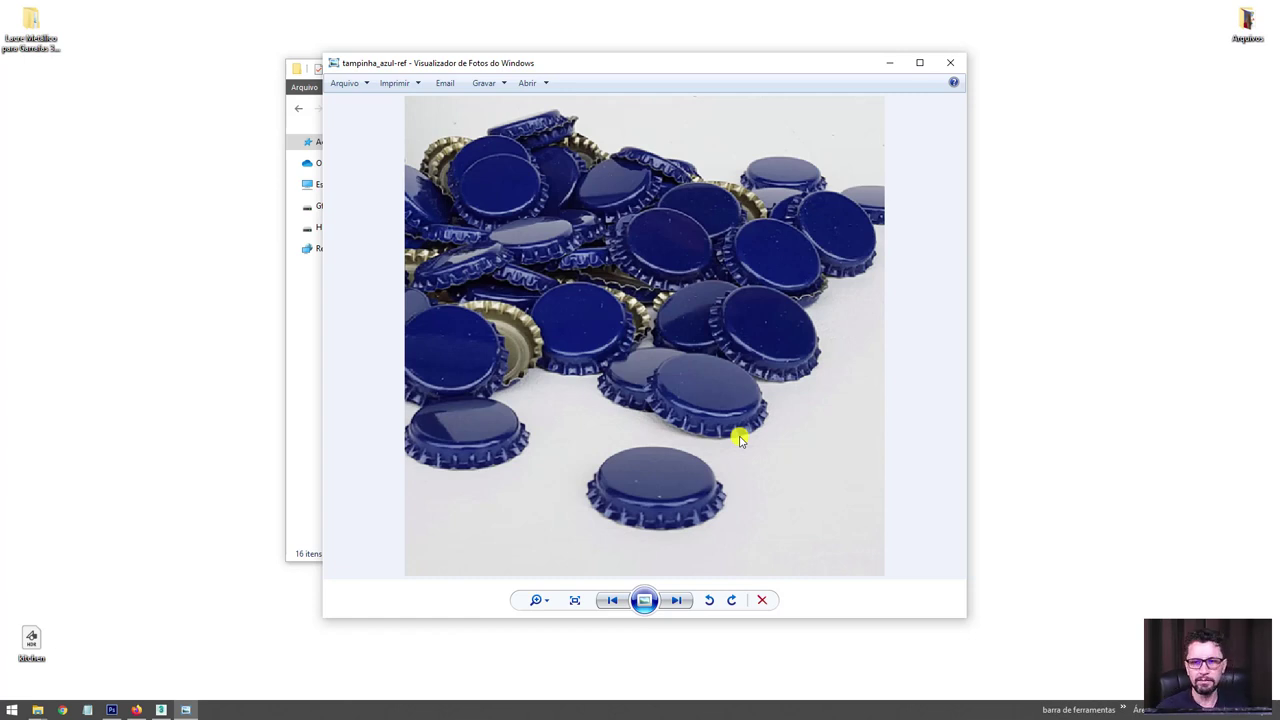
pyautogui.click(950, 62)
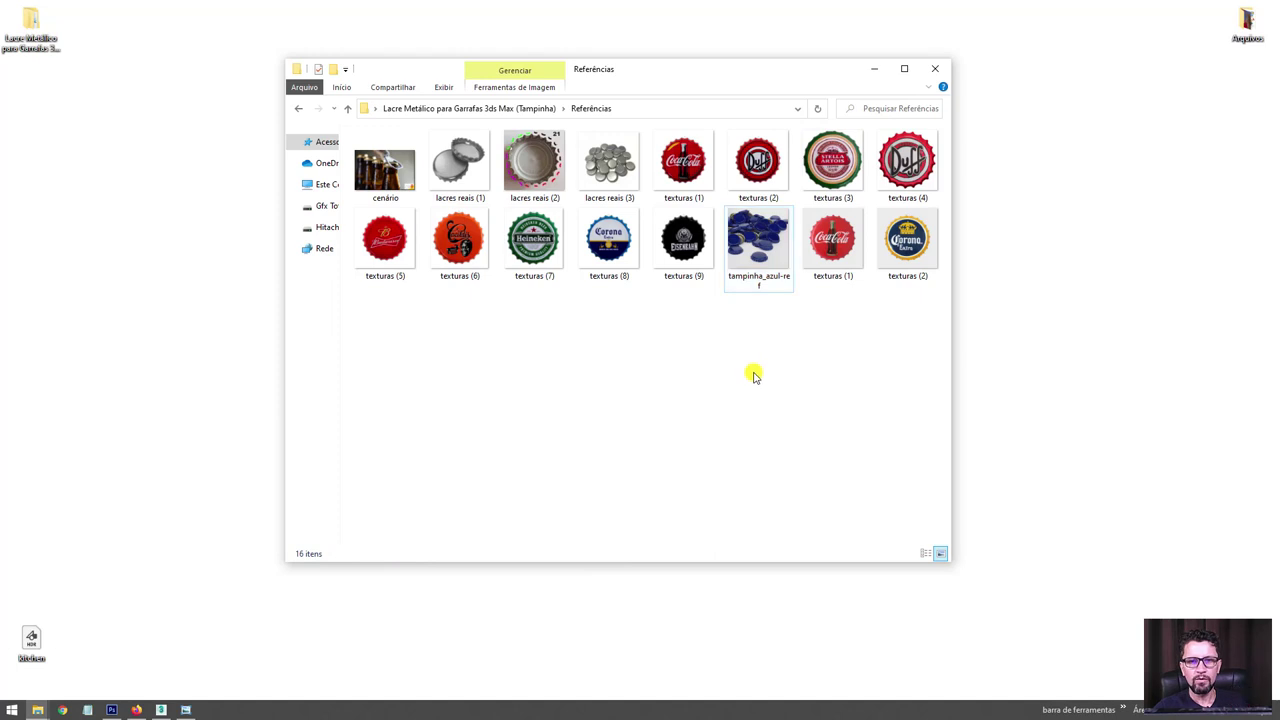
# Open the Texturas folder and preview the heineken and earlier texture images.
pyautogui.press('BackSpace')
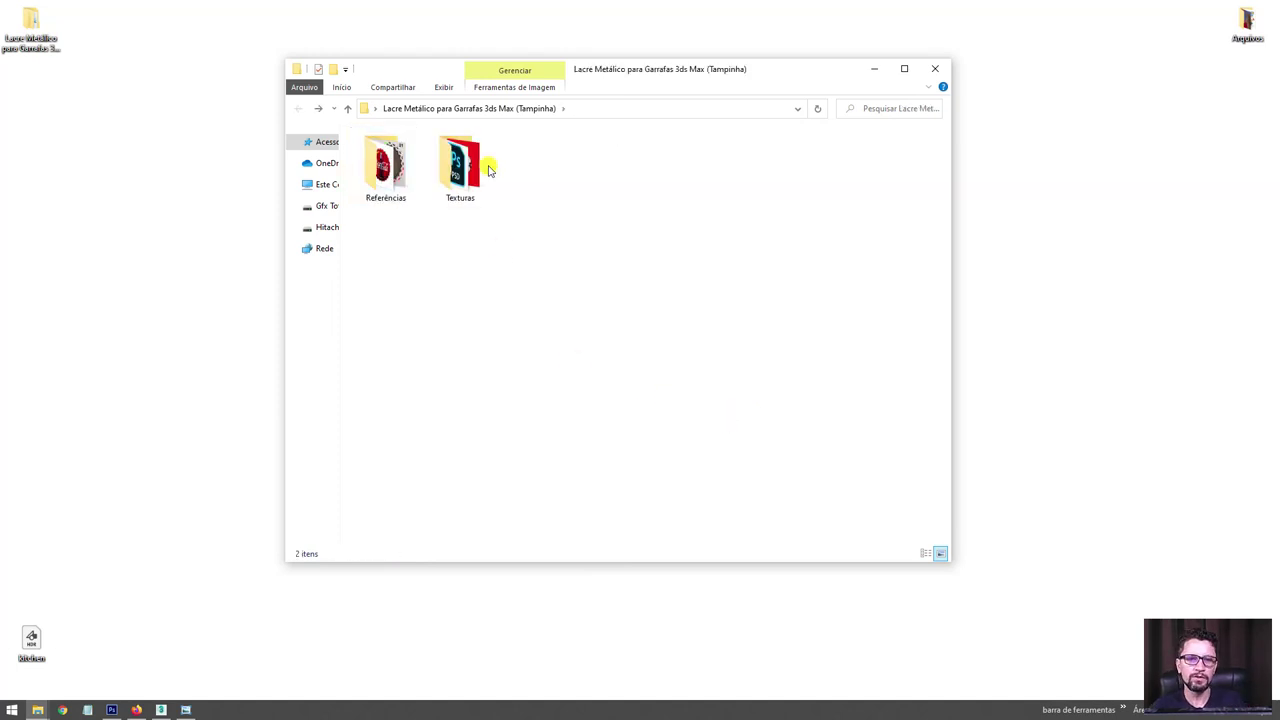
pyautogui.doubleClick(463, 163)
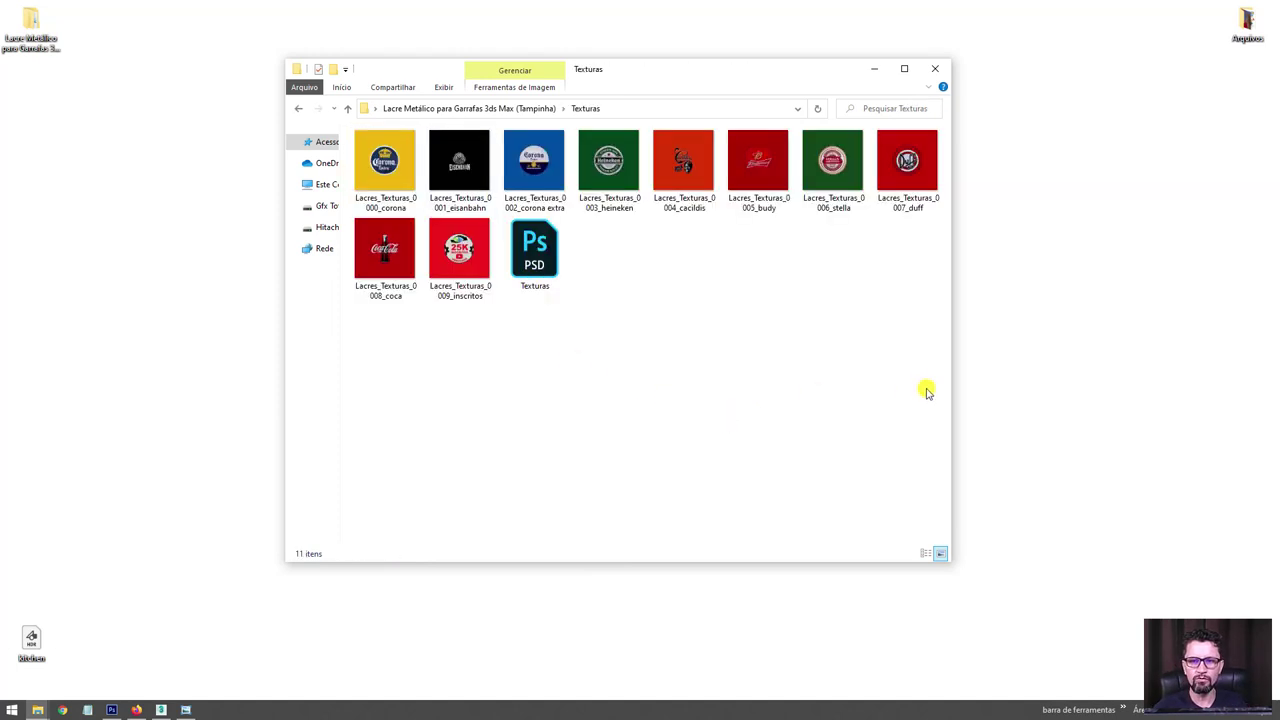
pyautogui.moveTo(917, 387)
pyautogui.mouseDown()
pyautogui.moveTo(568, 240)
pyautogui.moveTo(485, 274)
pyautogui.mouseUp()
pyautogui.click(676, 357)
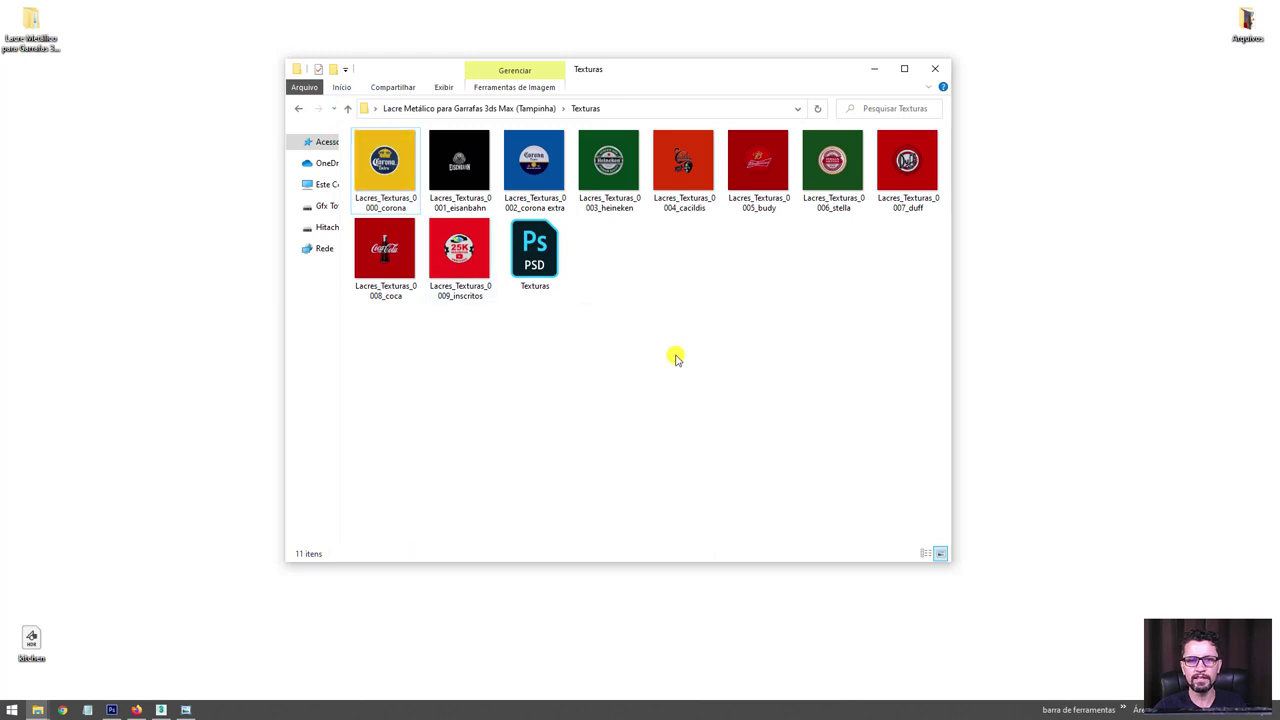
pyautogui.doubleClick(612, 170)
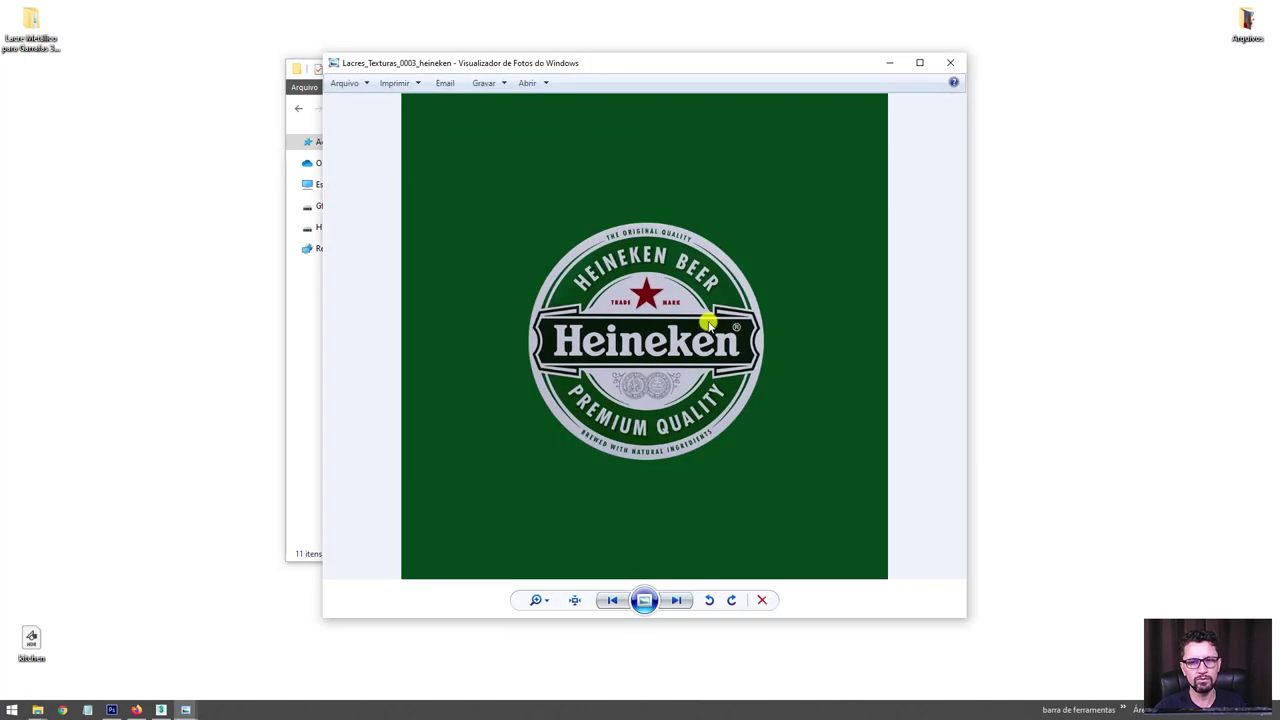
pyautogui.press('Left')
pyautogui.press('Left')
pyautogui.press('Left')
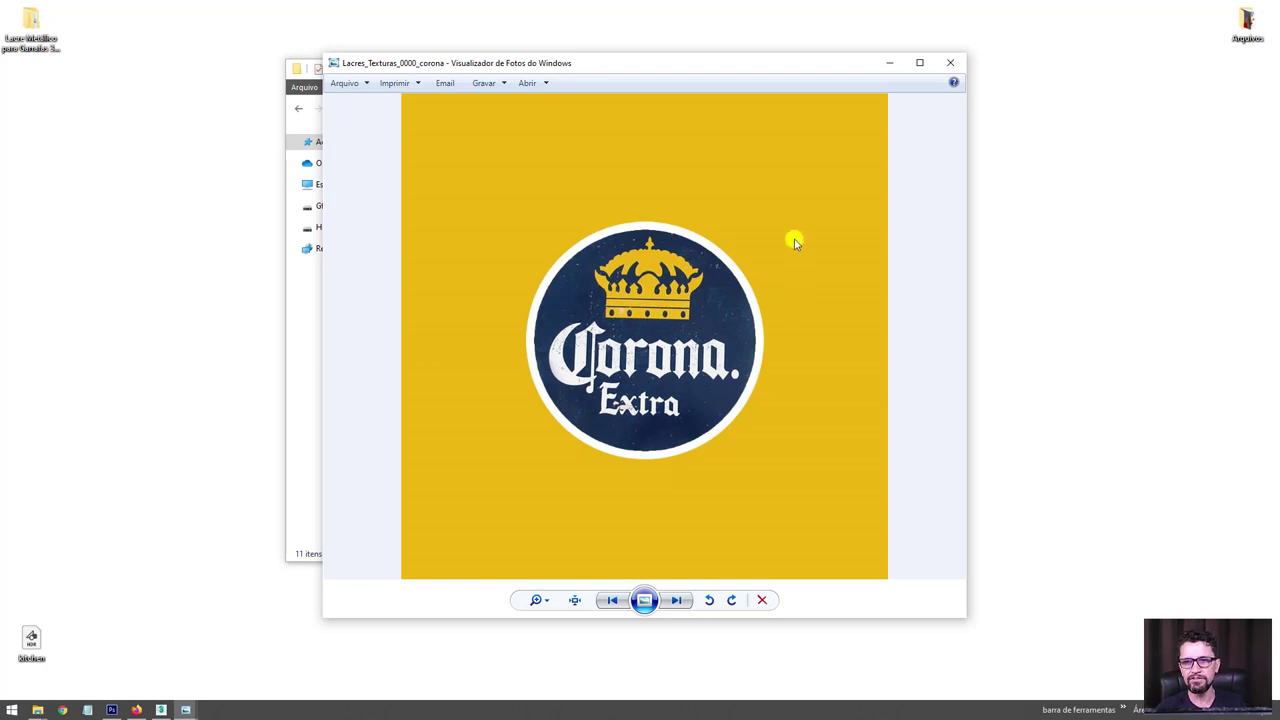
pyautogui.click(950, 62)
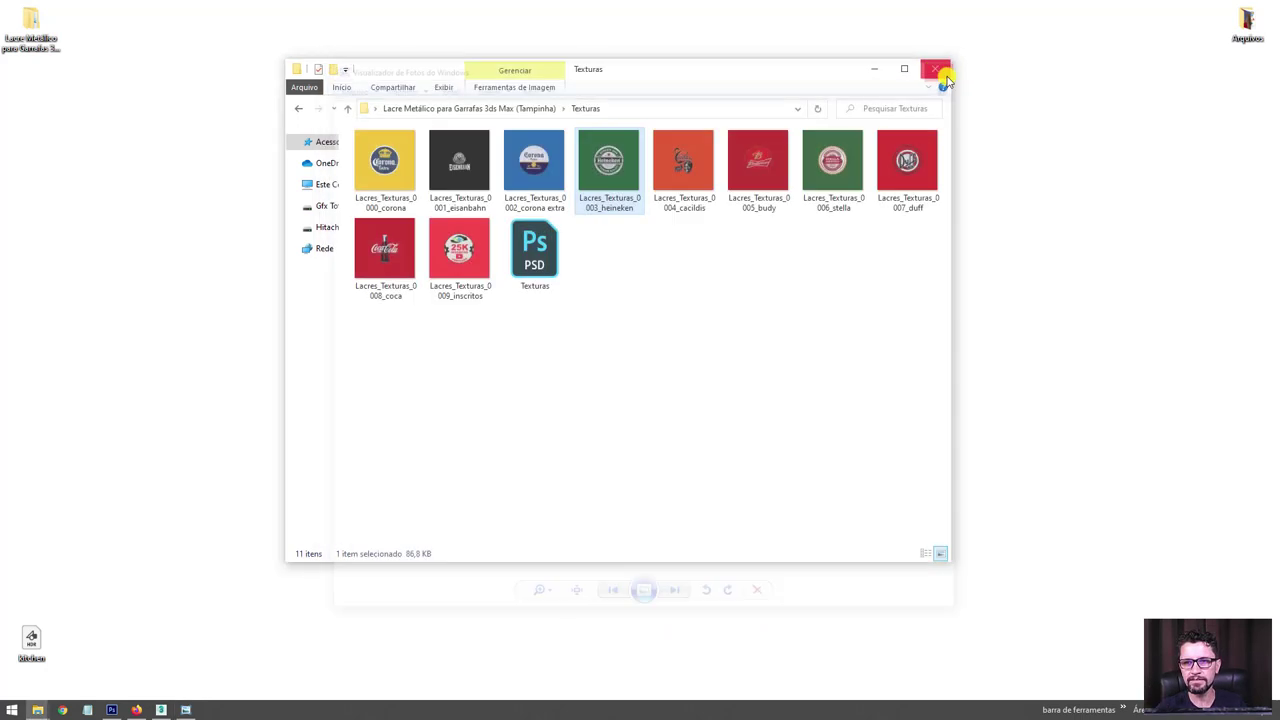
pyautogui.click(700, 290)
# Return to the Referências folder and bring 3ds Max to the front.
pyautogui.press('BackSpace')
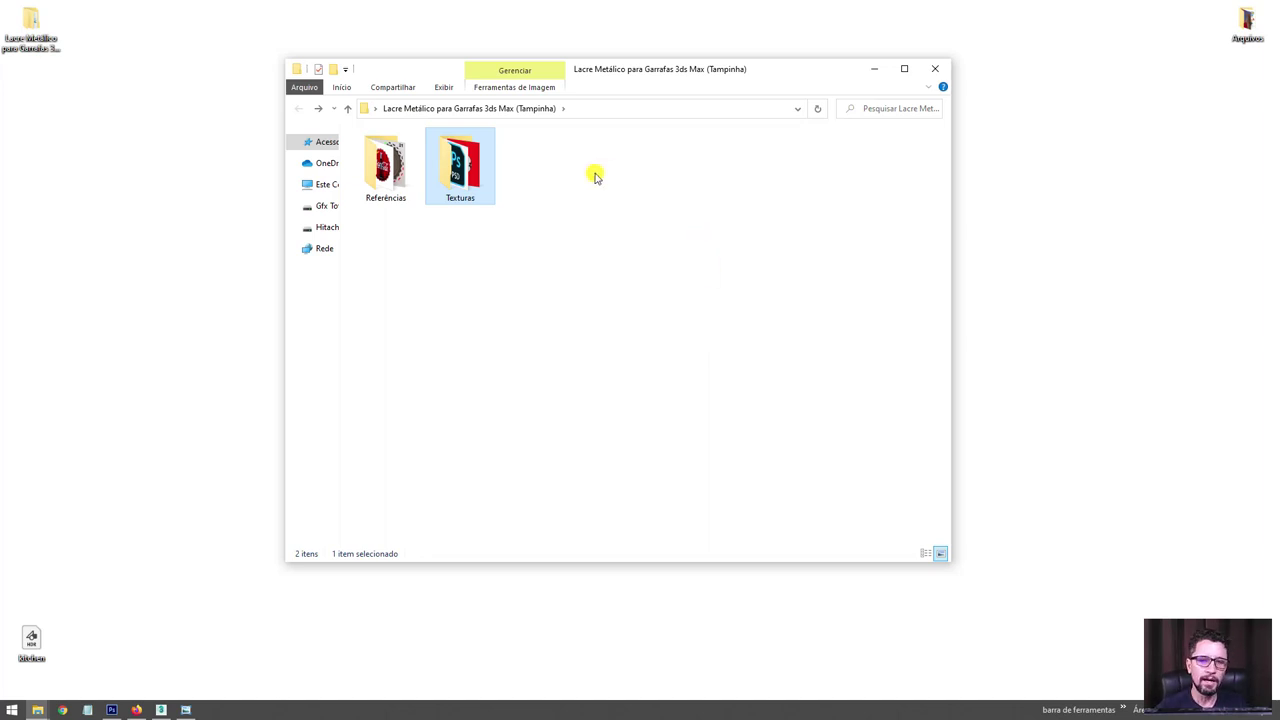
pyautogui.doubleClick(385, 165)
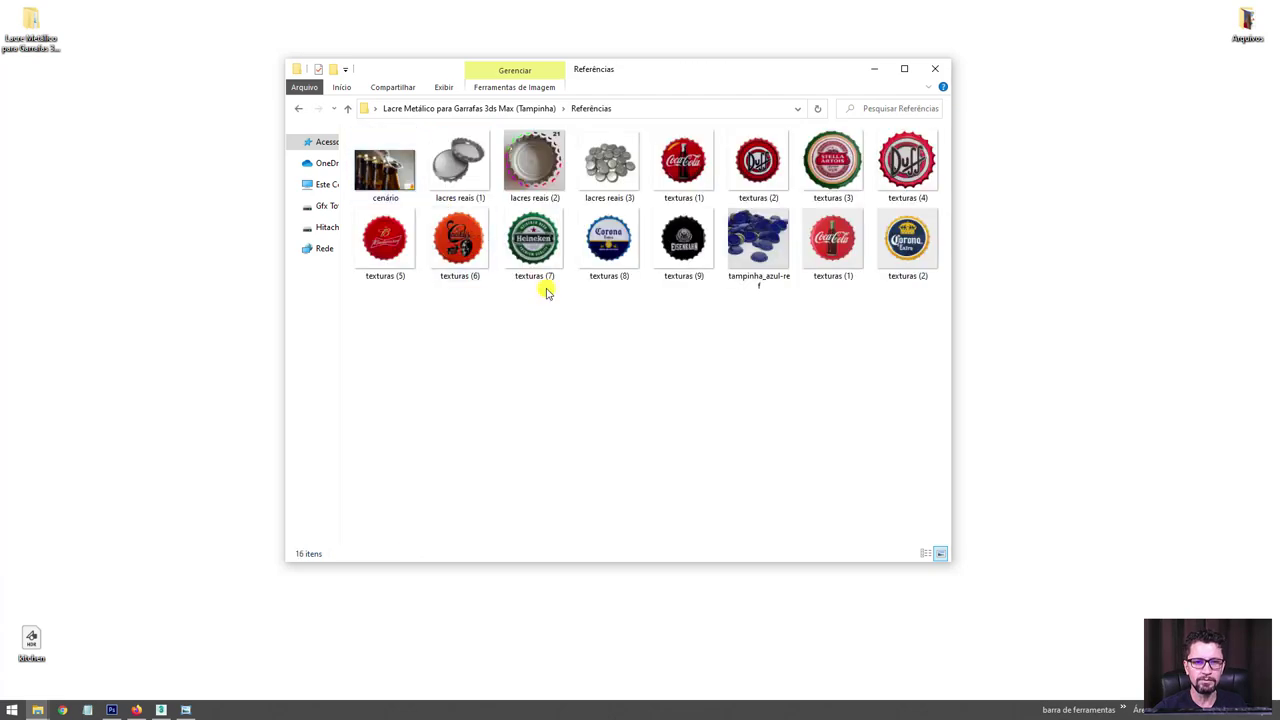
pyautogui.click(162, 704)
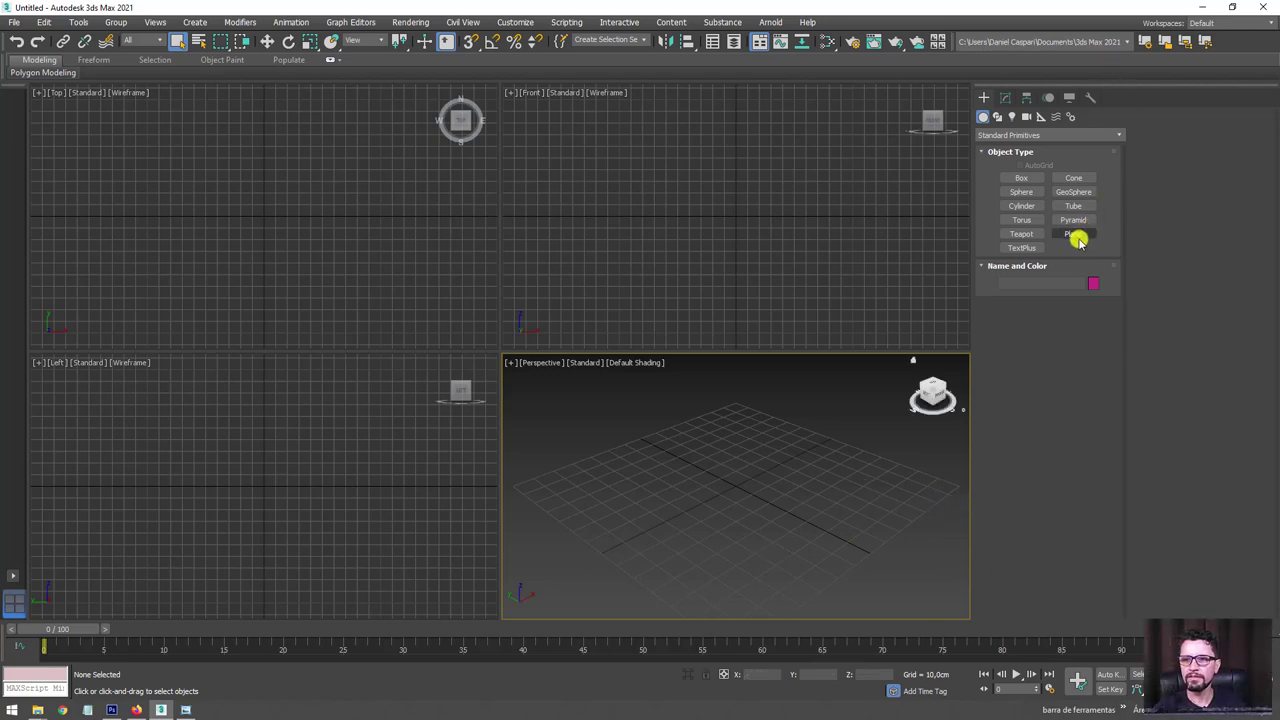
# Draw a square plane in the Front viewport with 1 length and 1 width segment.
pyautogui.click(1075, 236)
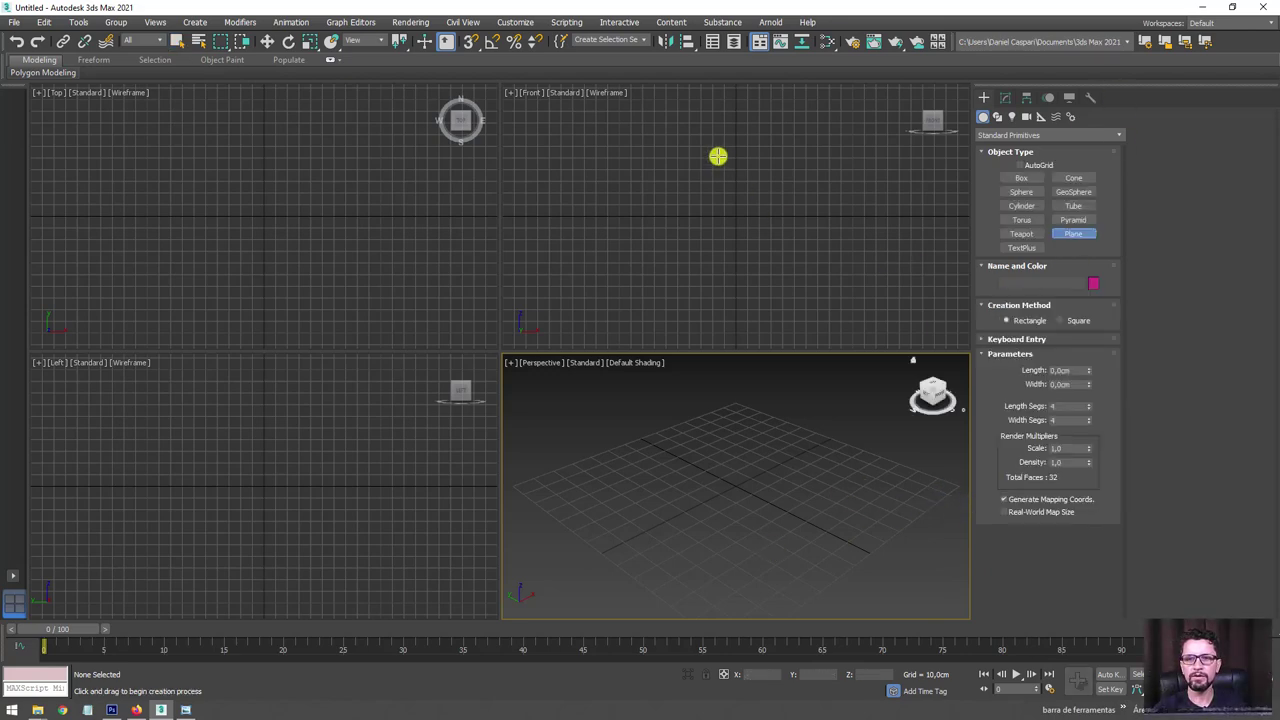
pyautogui.moveTo(733, 157); pyautogui.dragTo(789, 211)
pyautogui.rightClick(1091, 407)
pyautogui.rightClick(1089, 420)
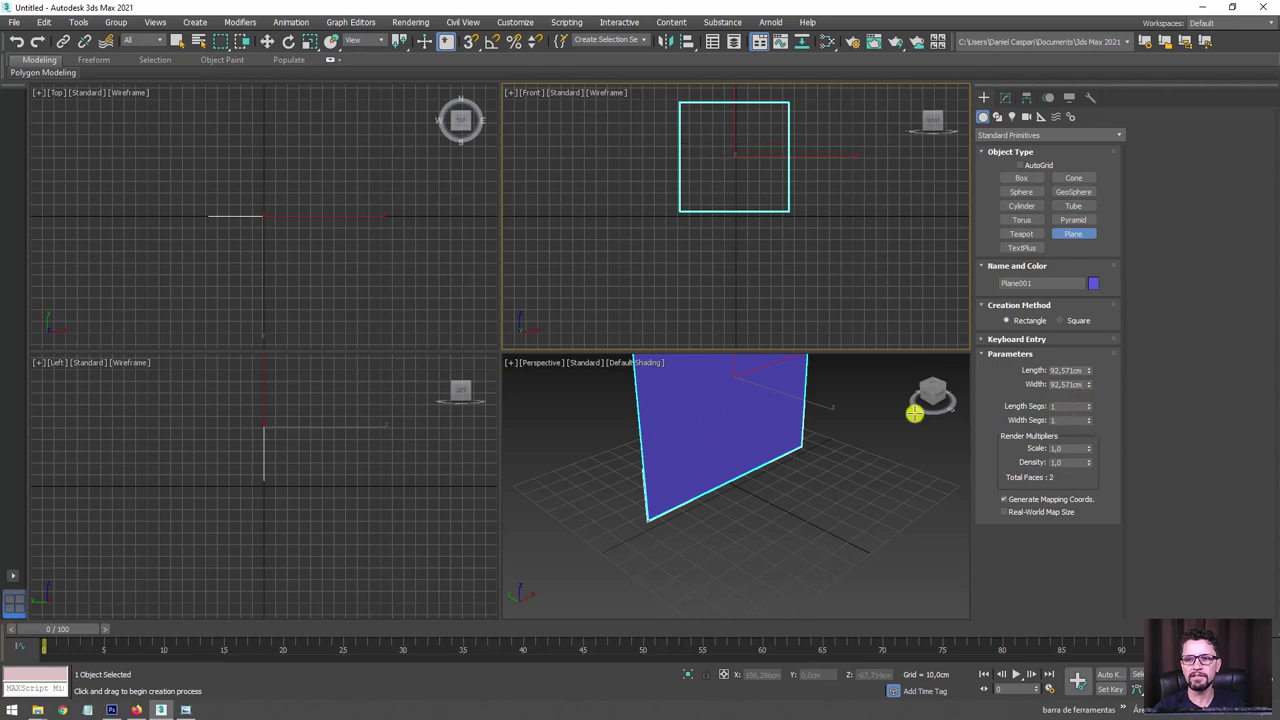
pyautogui.keyDown('alt'); pyautogui.moveTo(846, 472); pyautogui.dragTo(841, 514, button='middle'); pyautogui.keyUp('alt')
pyautogui.moveTo(37, 710)
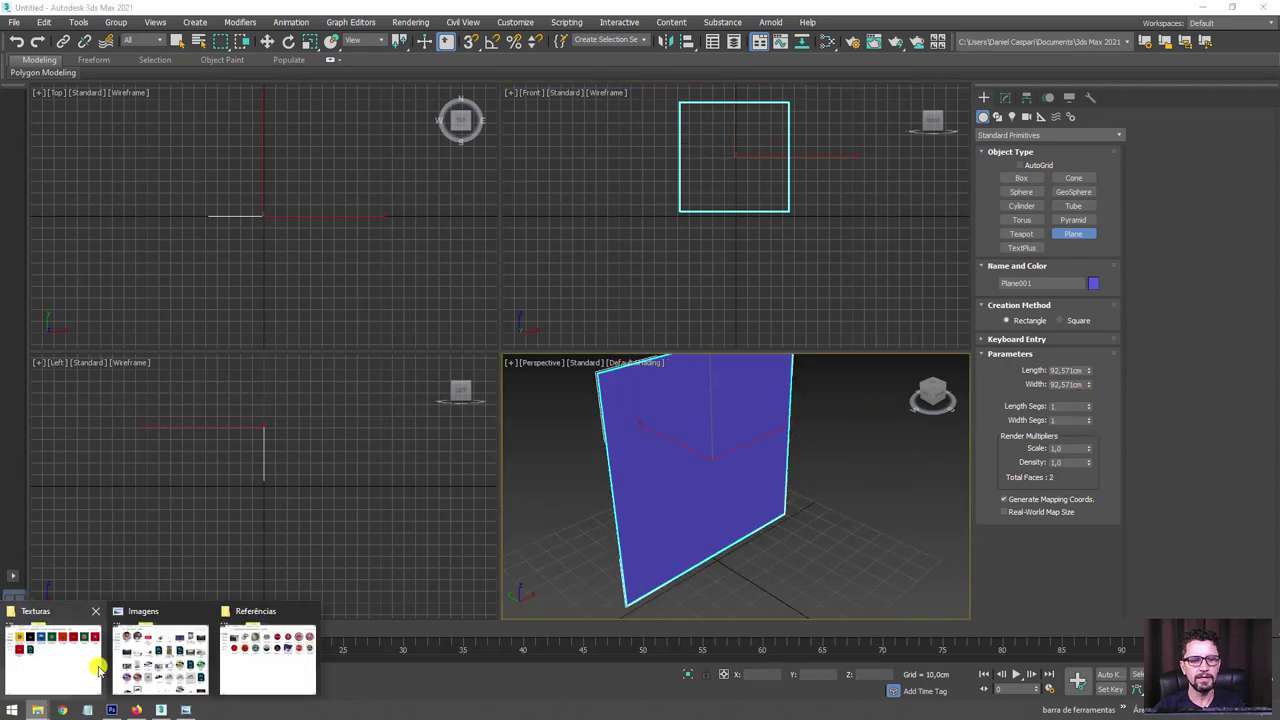
# Drag the 'lacres reais (1)' photo from the Referências folder onto the plane.
pyautogui.click(262, 655)
pyautogui.click(262, 655)
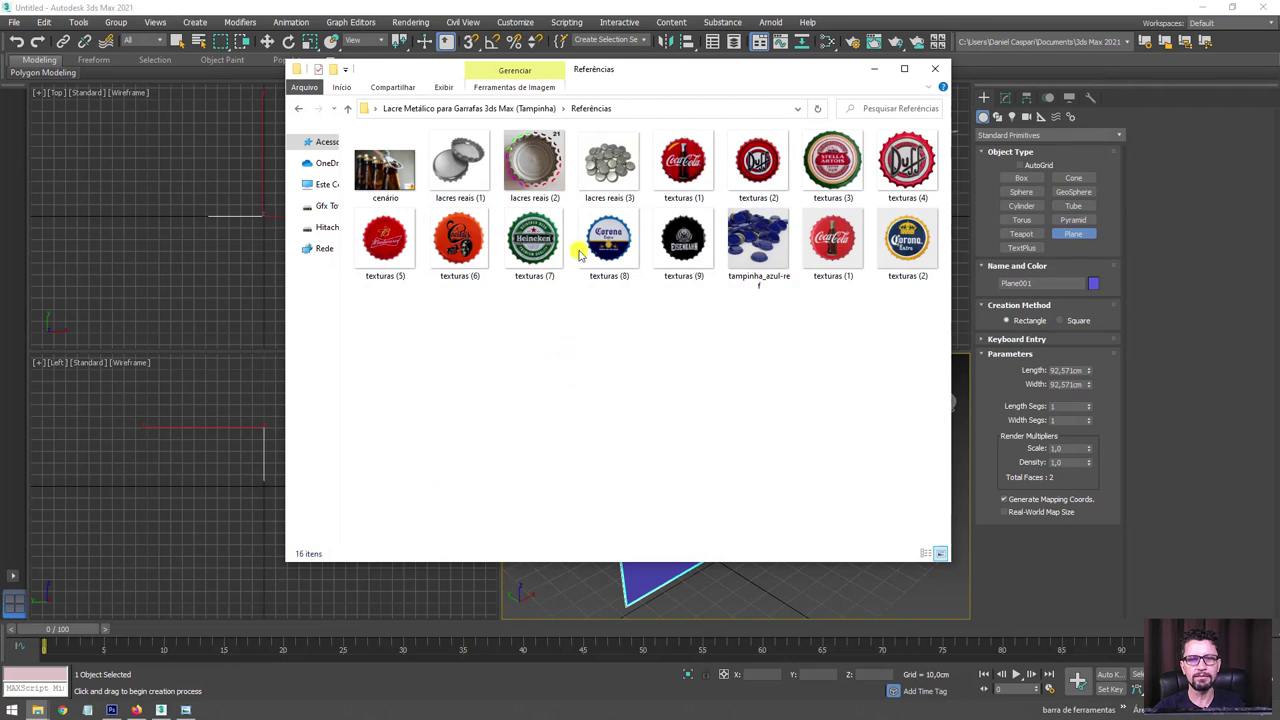
pyautogui.moveTo(688, 77); pyautogui.dragTo(318, 95)
pyautogui.moveTo(90, 180); pyautogui.dragTo(694, 450)
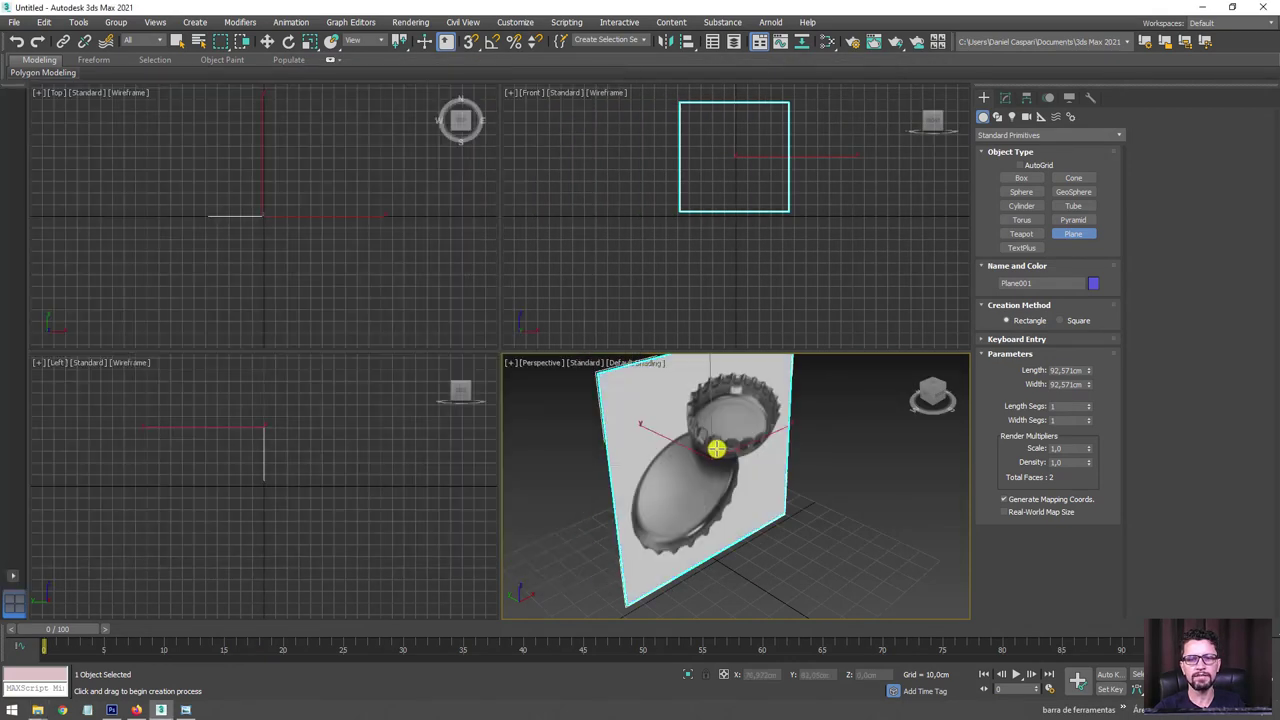
pyautogui.scroll(-5, 717, 443)
# Shift-clone the textured plane along X to create Plane002 beside it.
pyautogui.keyDown('alt'); pyautogui.moveTo(814, 471); pyautogui.dragTo(743, 406, button='middle'); pyautogui.keyUp('alt')
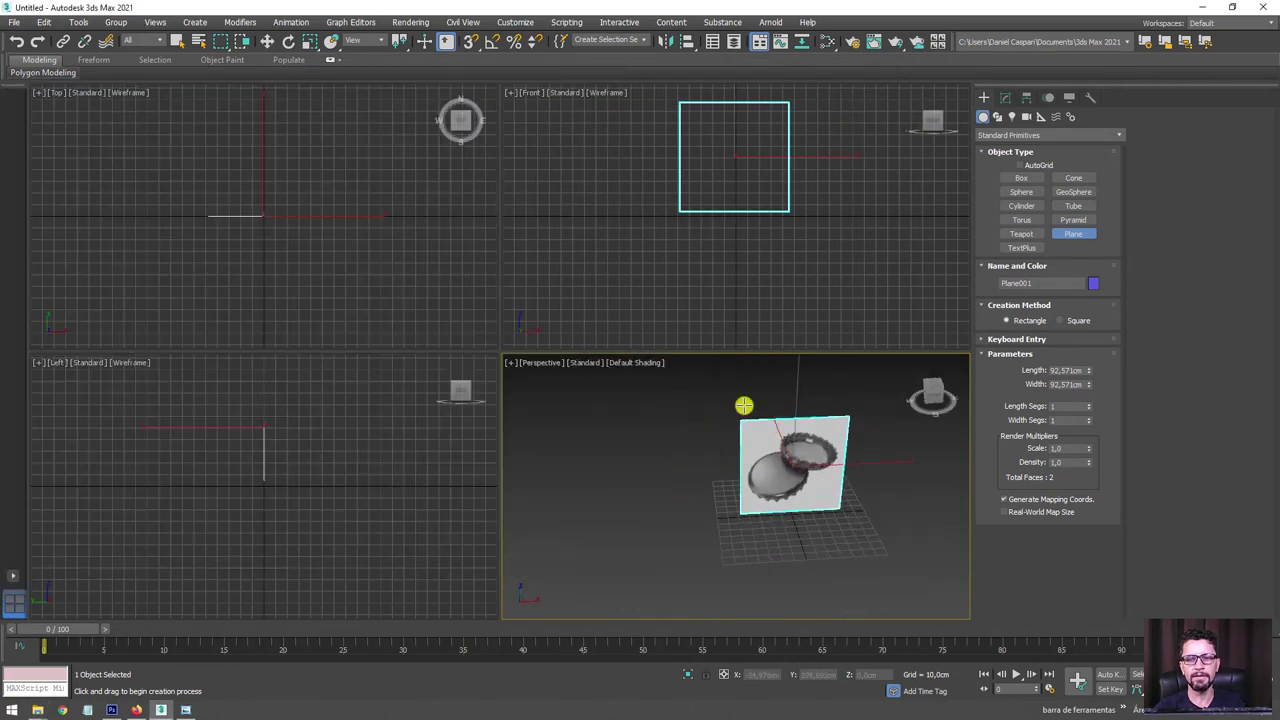
pyautogui.press('w')
pyautogui.keyDown('shift'); pyautogui.moveTo(868, 477); pyautogui.dragTo(691, 466); pyautogui.keyUp('shift')
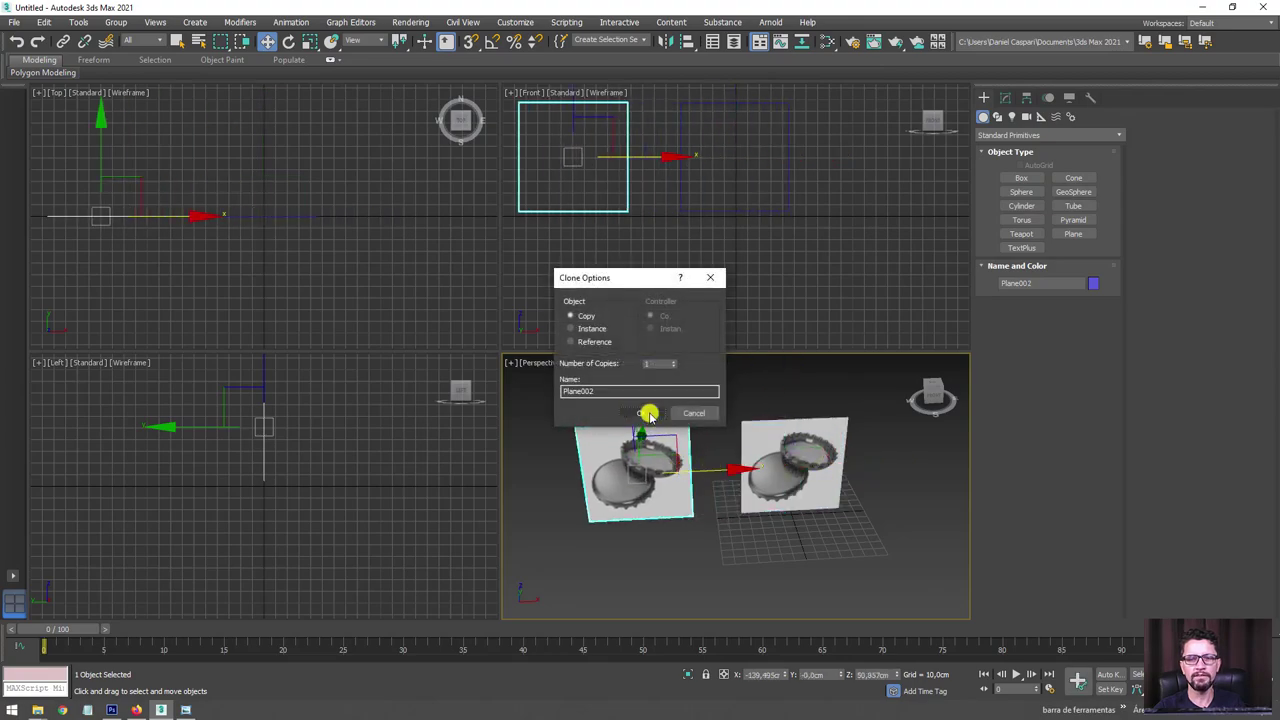
pyautogui.click(645, 413)
# Apply the 'lacres reais (2)' photo to the cloned plane from the Referências folder.
pyautogui.click(44, 706)
pyautogui.moveTo(160, 650)
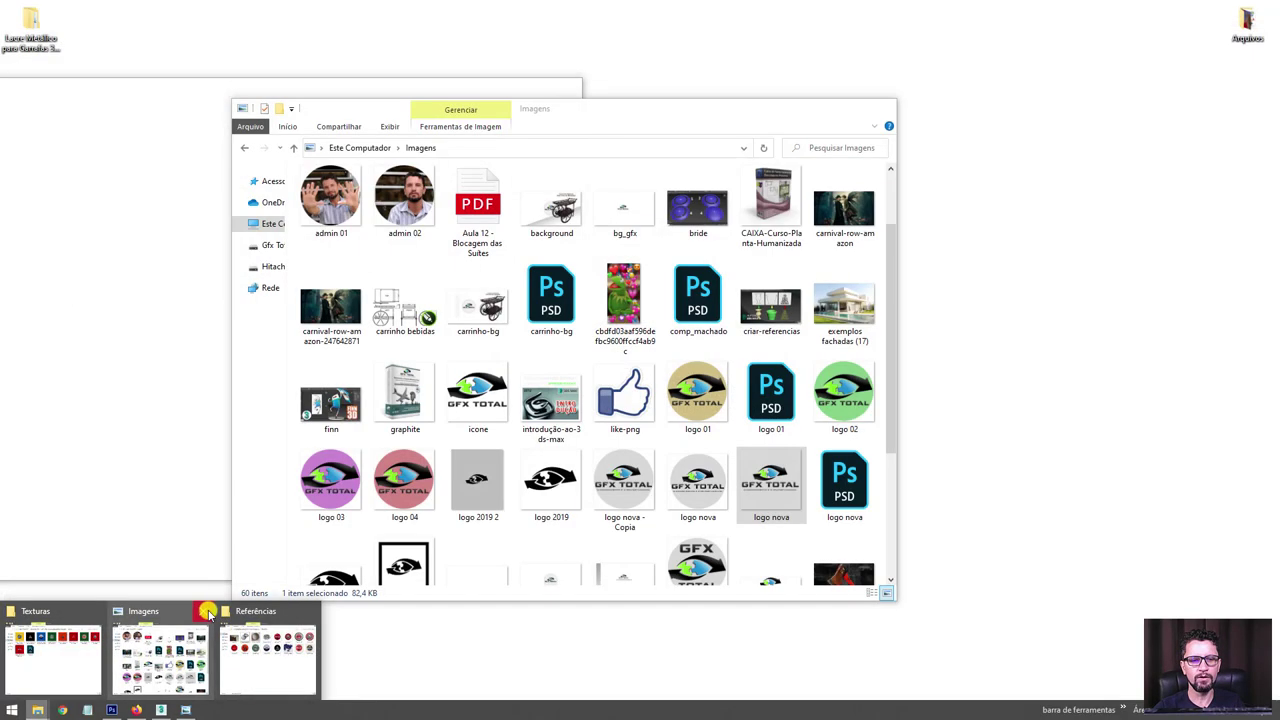
pyautogui.click(207, 612)
pyautogui.click(188, 646)
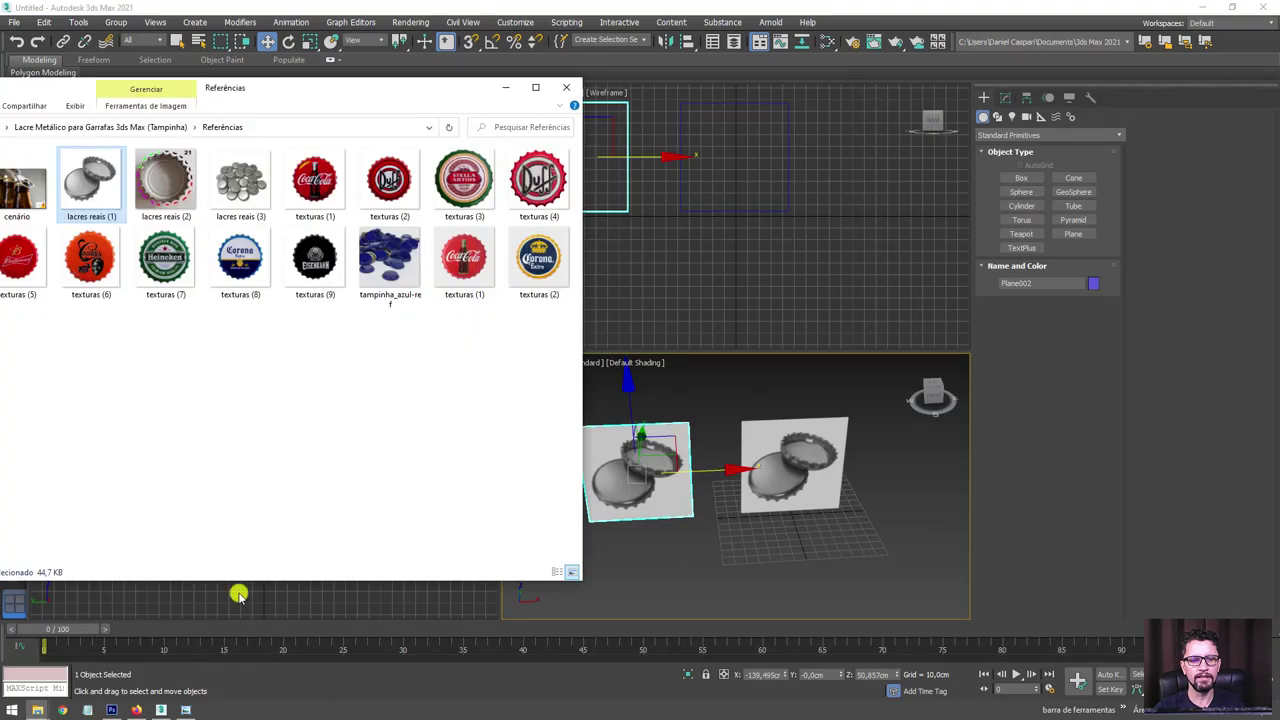
pyautogui.moveTo(168, 185)
pyautogui.mouseDown()
pyautogui.moveTo(210, 262)
pyautogui.moveTo(636, 478)
pyautogui.mouseUp()
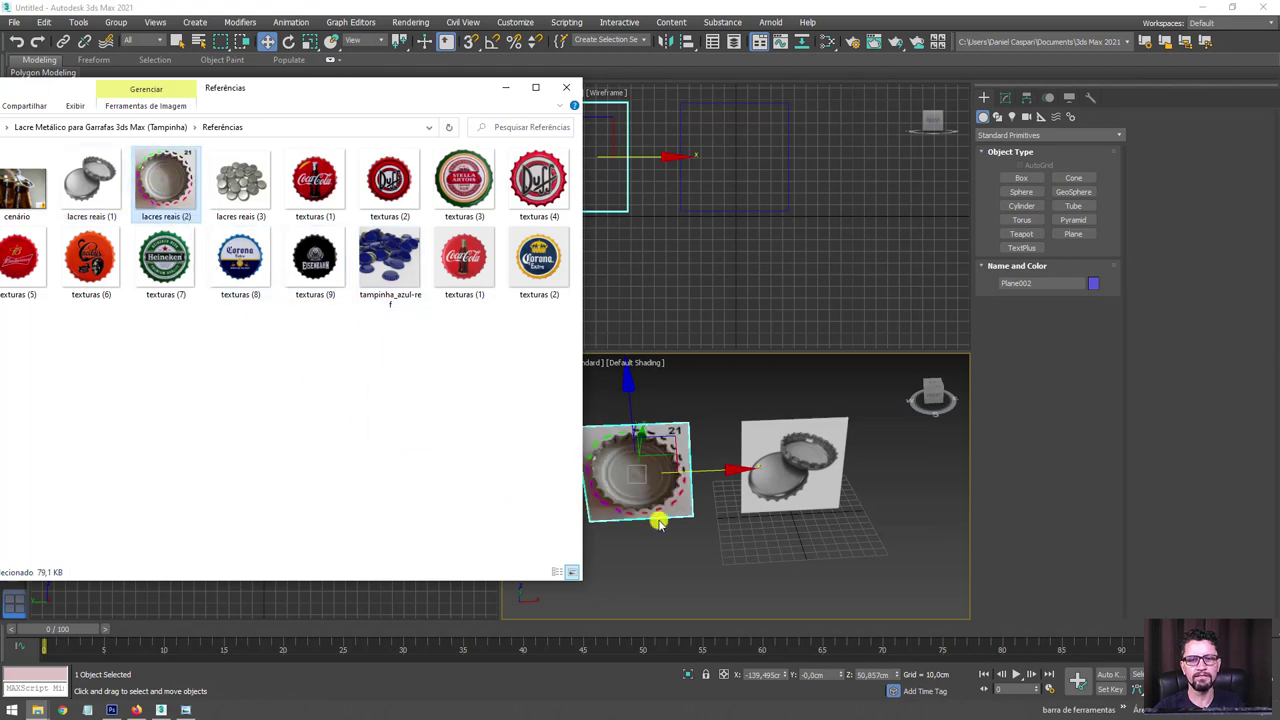
# Select both reference planes and move them together along Y.
pyautogui.keyDown('alt'); pyautogui.moveTo(720, 485); pyautogui.dragTo(690, 486, button='middle'); pyautogui.keyUp('alt')
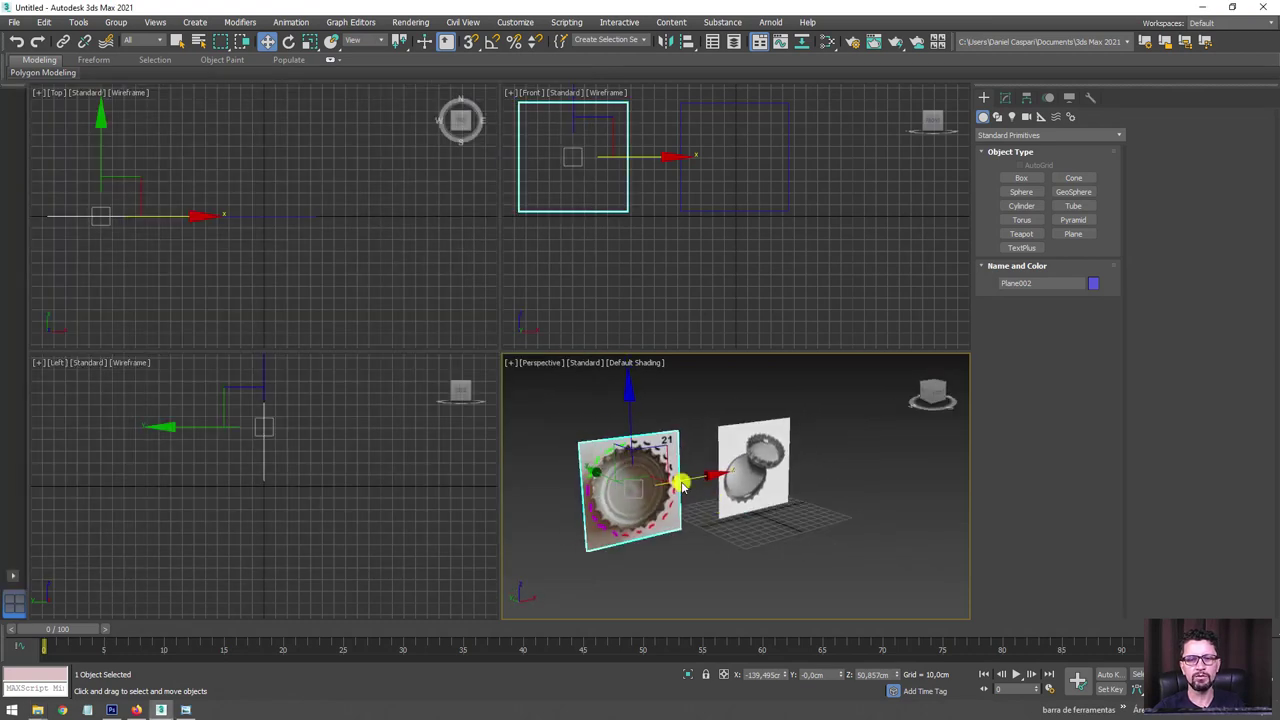
pyautogui.keyDown('ctrl'); pyautogui.click(730, 472); pyautogui.keyUp('ctrl')
pyautogui.moveTo(651, 457); pyautogui.dragTo(580, 443)
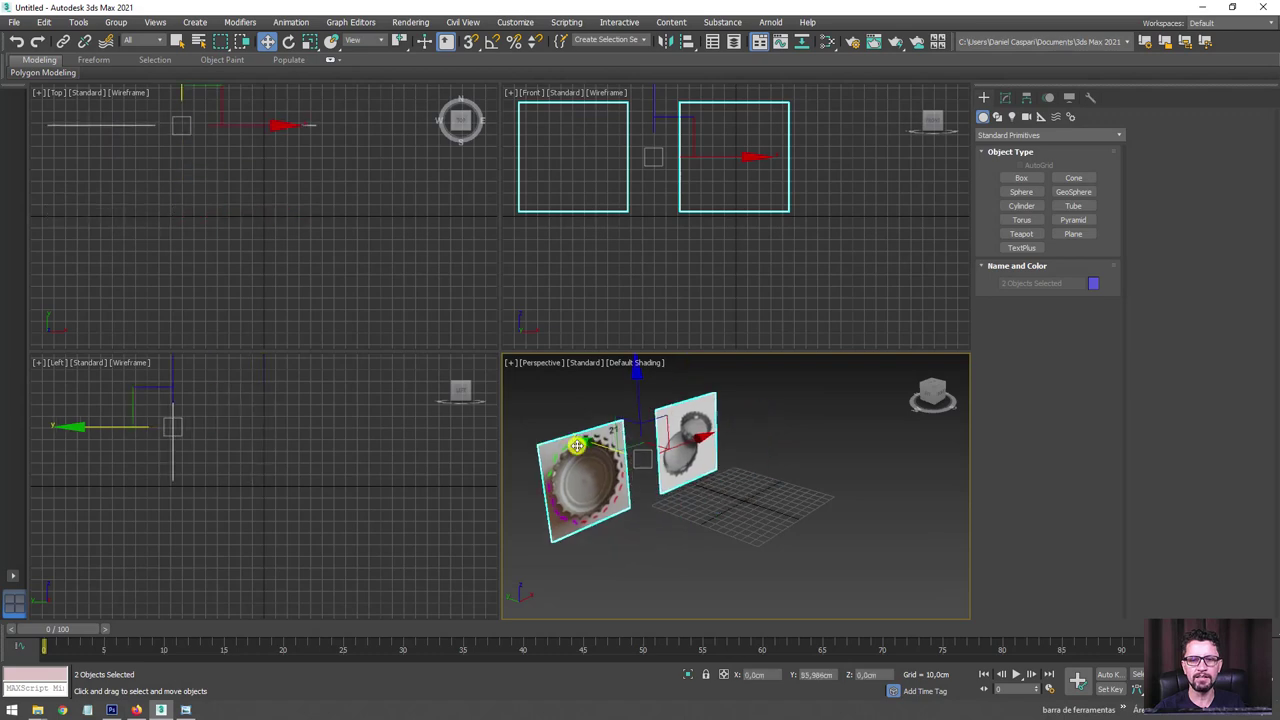
# Finish moving both planes along Y, then slide the left plane right toward the other.
pyautogui.moveTo(694, 486)
pyautogui.mouseDown(button='middle')
pyautogui.moveTo(819, 517)
pyautogui.moveTo(753, 483)
pyautogui.mouseUp(button='middle')
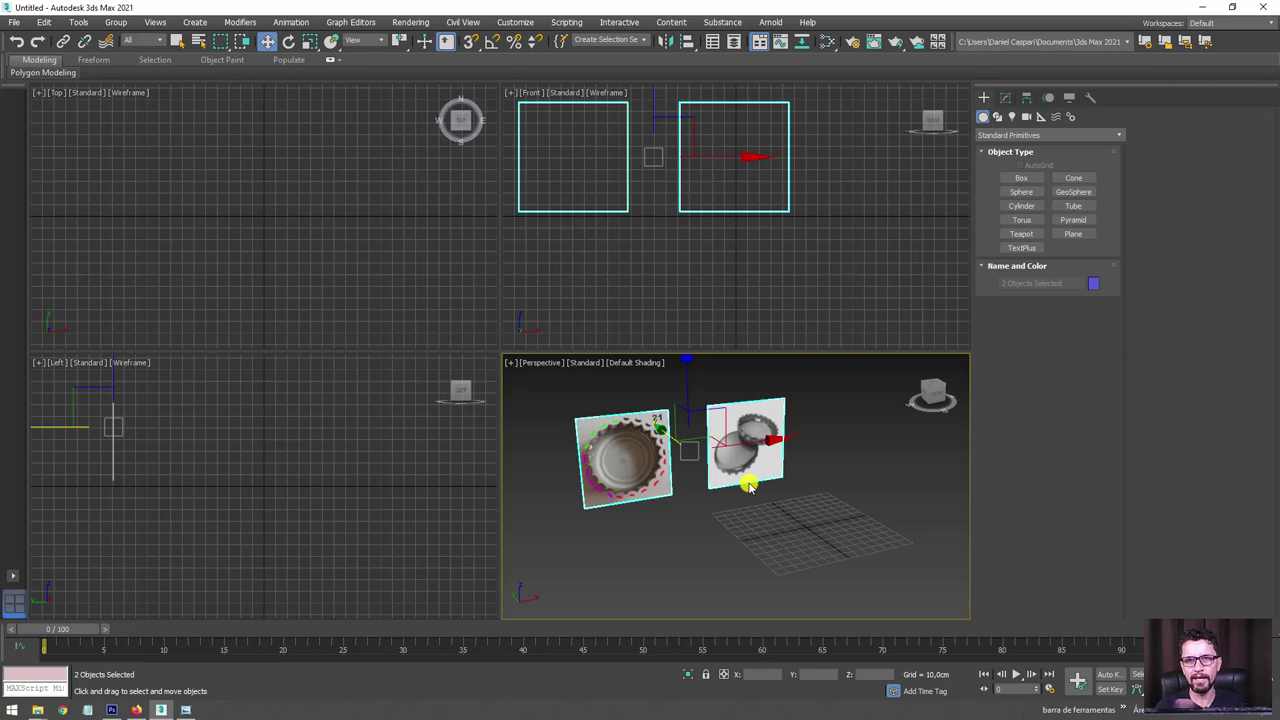
pyautogui.keyDown('alt'); pyautogui.moveTo(877, 497); pyautogui.dragTo(868, 503, button='middle'); pyautogui.keyUp('alt')
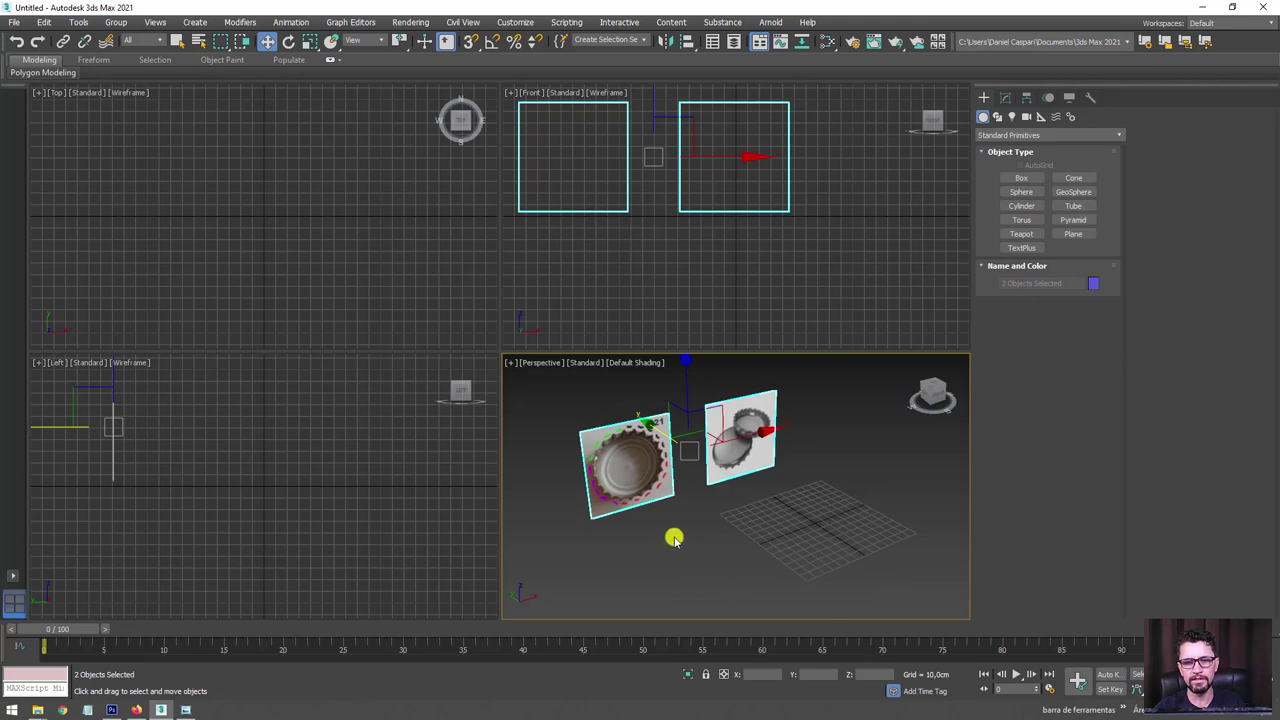
pyautogui.click(629, 458)
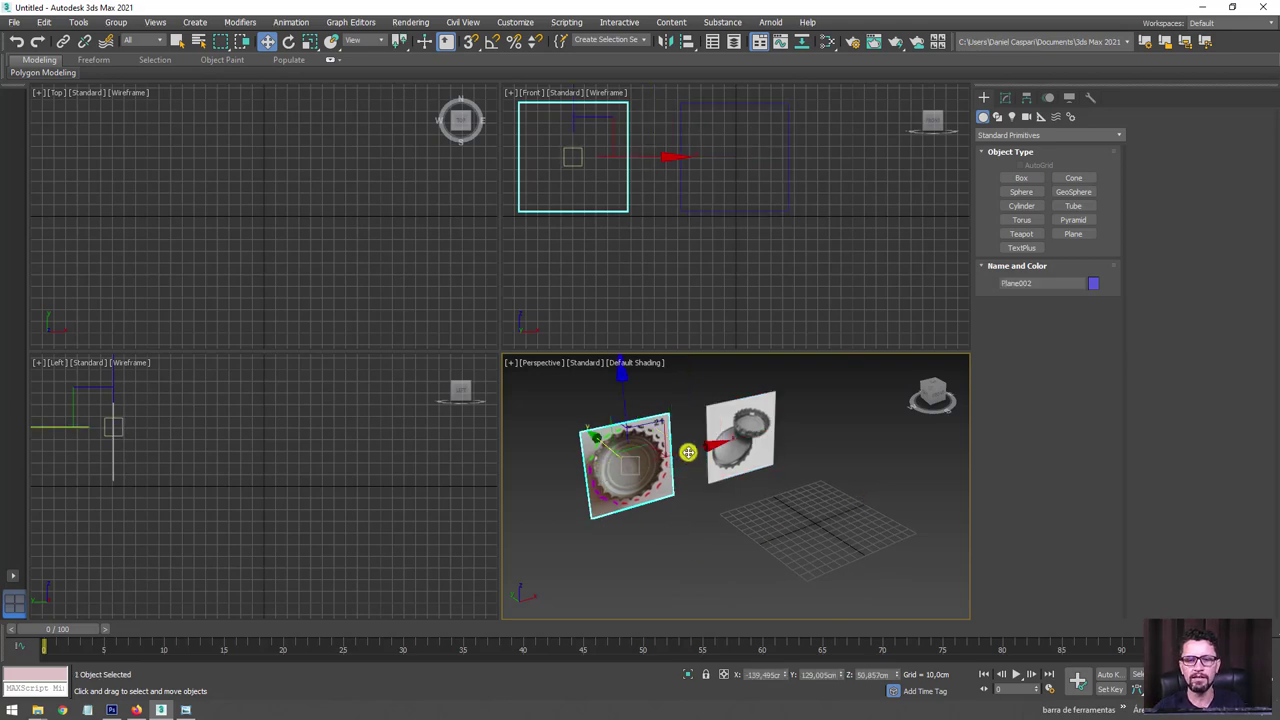
pyautogui.moveTo(686, 450); pyautogui.dragTo(708, 444)
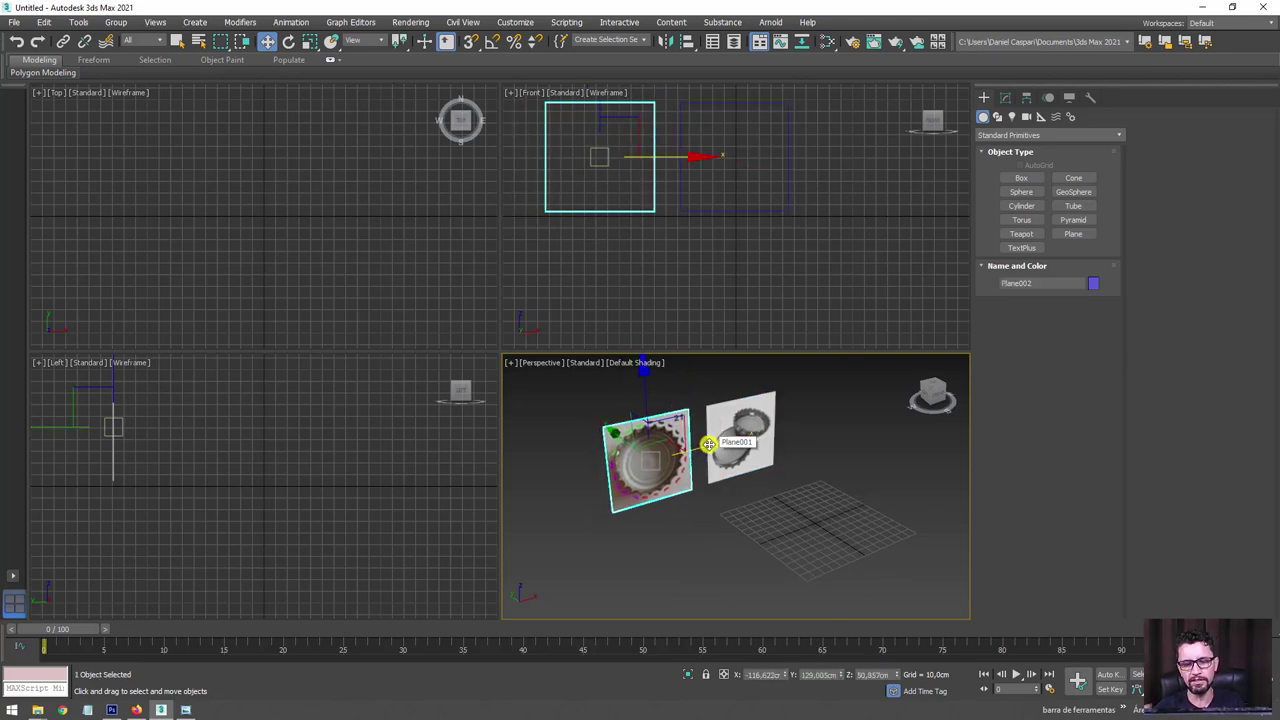
# Orbit, zoom and pan the Perspective view to inspect both reference planes.
pyautogui.moveTo(837, 477)
pyautogui.keyDown('alt'); pyautogui.mouseDown(button='middle')
pyautogui.moveTo(766, 491)
pyautogui.moveTo(794, 437)
pyautogui.moveTo(806, 440)
pyautogui.mouseUp(button='middle'); pyautogui.keyUp('alt')
pyautogui.scroll(5, 806, 440)
pyautogui.scroll(-4, 809, 434)
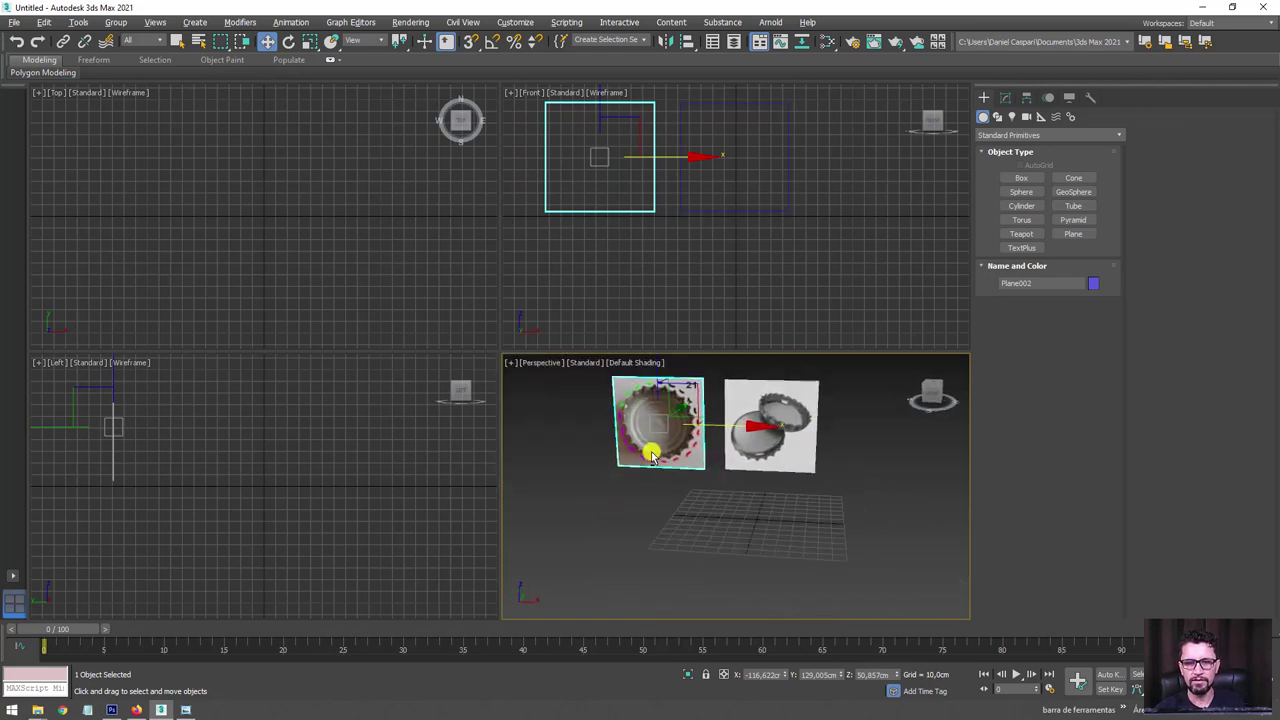
pyautogui.scroll(3, 651, 440)
pyautogui.scroll(2, 651, 438)
pyautogui.moveTo(731, 534)
pyautogui.mouseDown(button='middle')
pyautogui.moveTo(797, 466)
pyautogui.moveTo(765, 481)
pyautogui.mouseUp(button='middle')
pyautogui.scroll(2, 765, 481)
pyautogui.scroll(1, 850, 420)
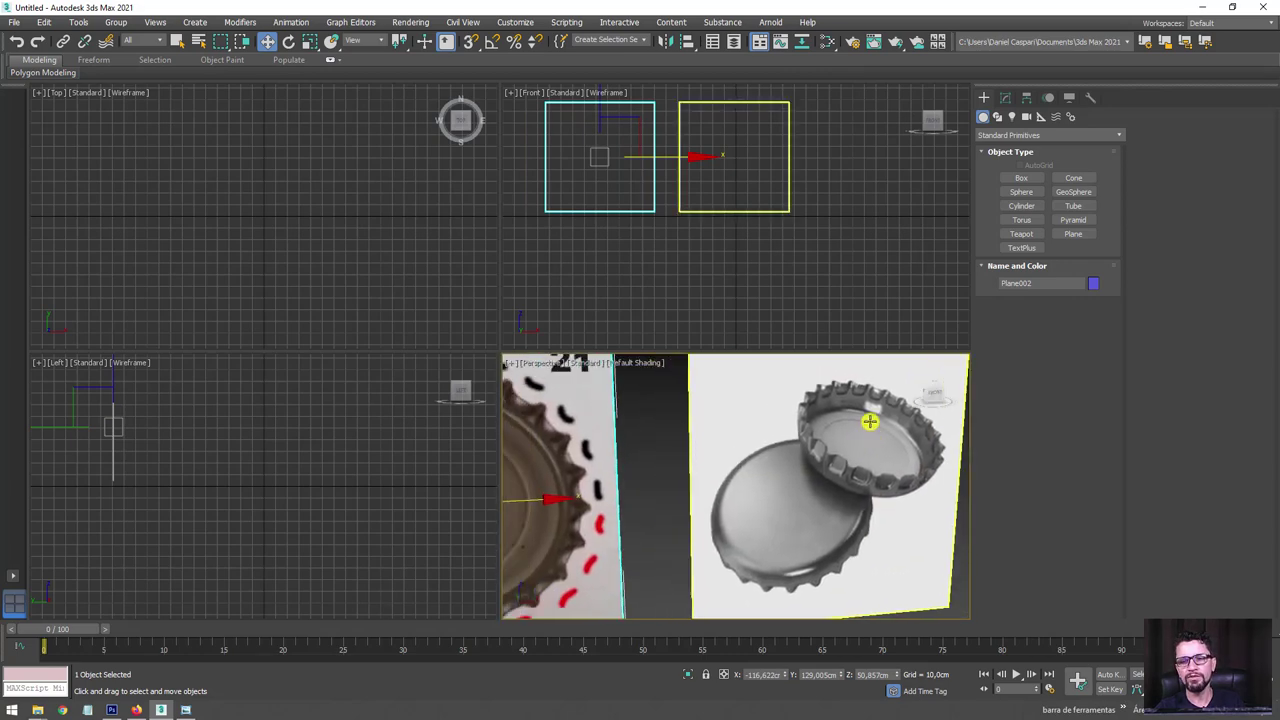
pyautogui.moveTo(871, 417); pyautogui.dragTo(720, 453, button='middle')
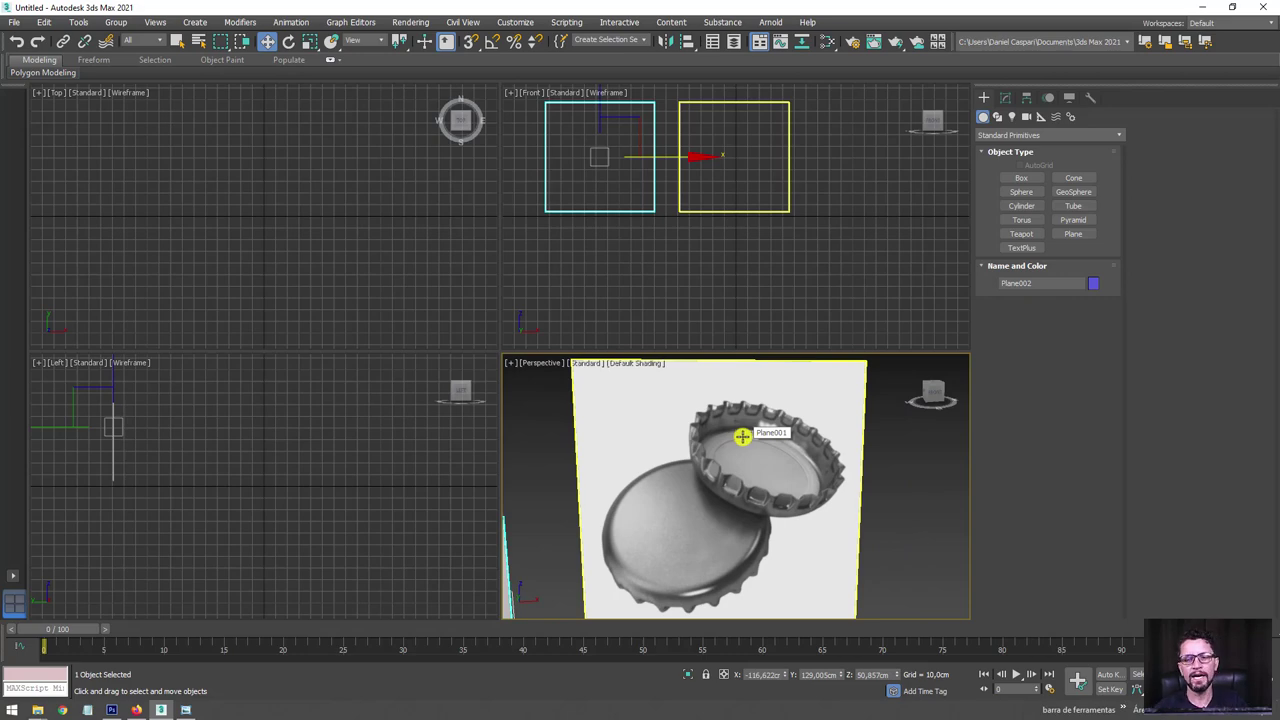
# Zoom extents on the reference planes, then select the right plane and pan and zoom to frame it.
pyautogui.press('z')
pyautogui.moveTo(712, 431); pyautogui.dragTo(751, 437, button='middle')
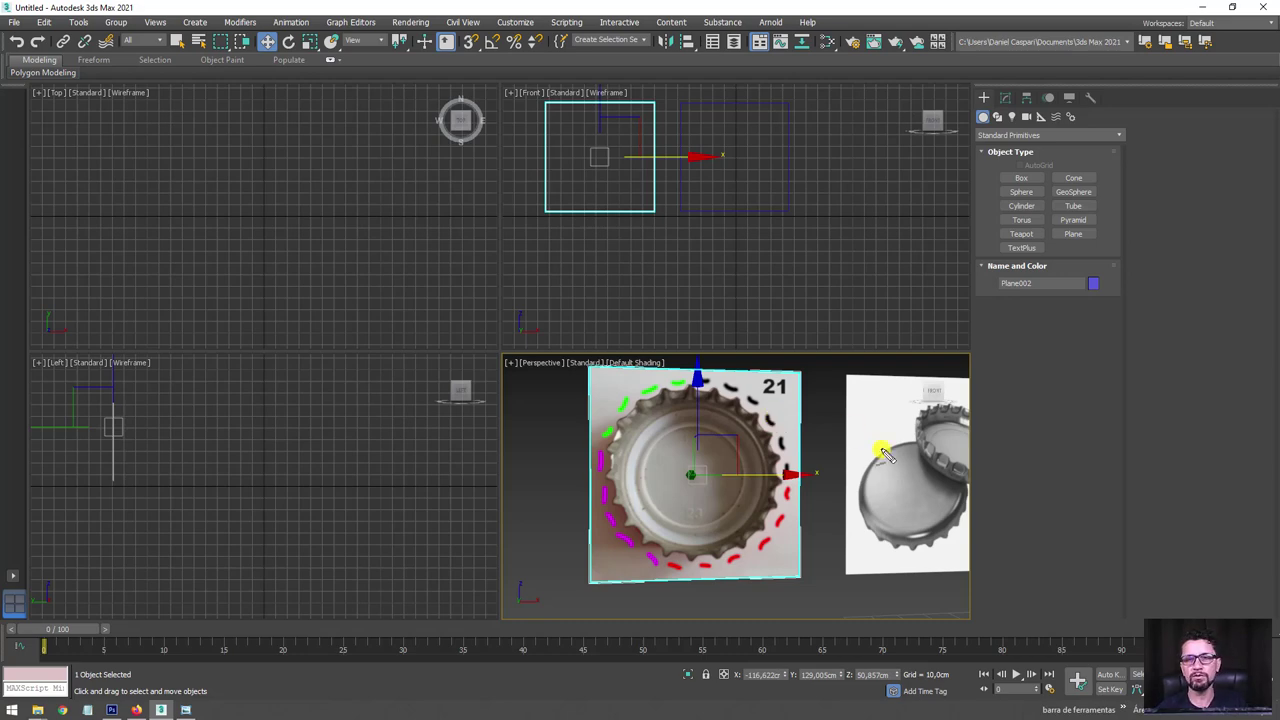
pyautogui.click(929, 457)
pyautogui.moveTo(929, 457)
pyautogui.mouseDown(button='middle')
pyautogui.moveTo(643, 457)
pyautogui.moveTo(771, 434)
pyautogui.mouseUp(button='middle')
pyautogui.scroll(5, 777, 443)
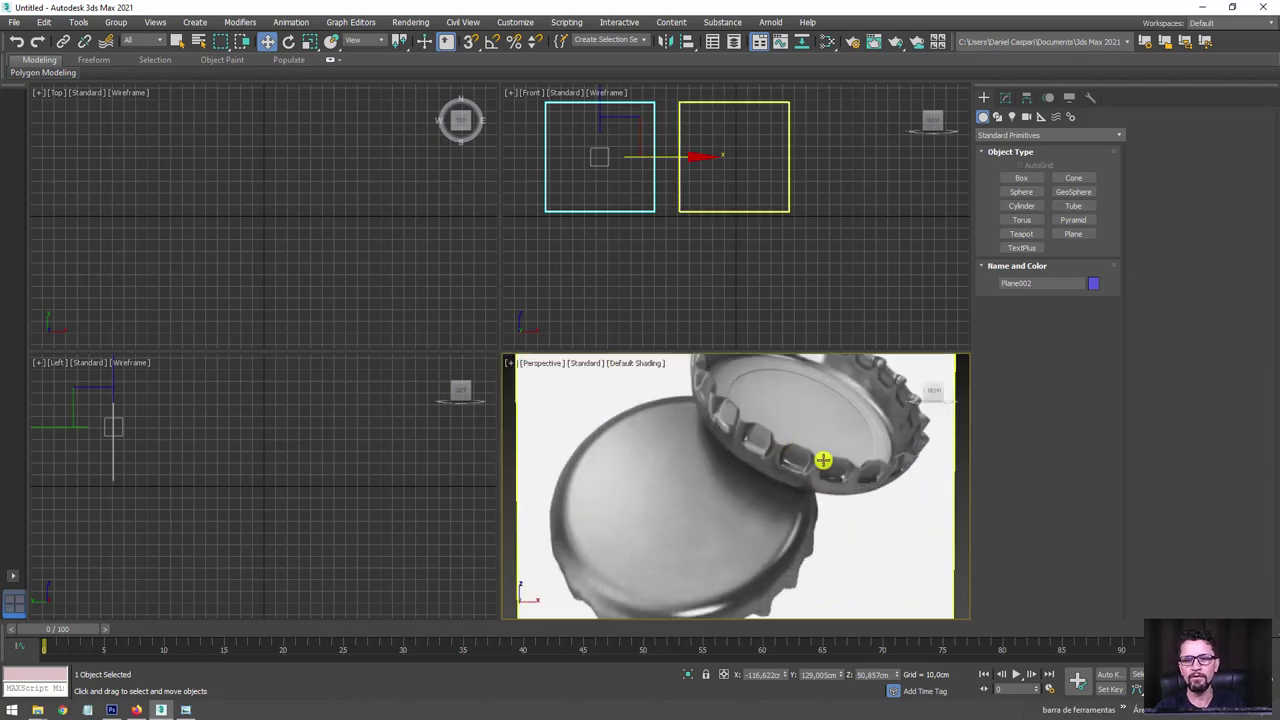
pyautogui.scroll(2, 790, 465)
# Switch to a two-pane side-by-side layout with both viewports set to Perspective.
pyautogui.press('z')
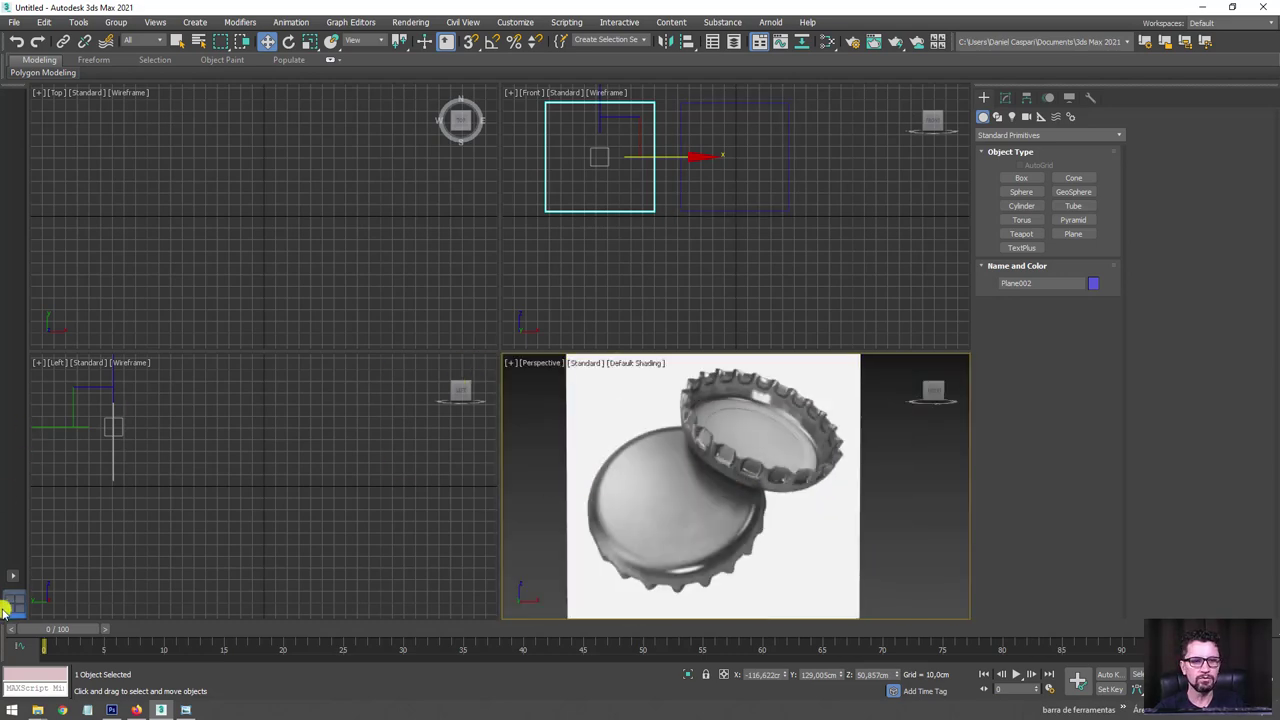
pyautogui.click(12, 592)
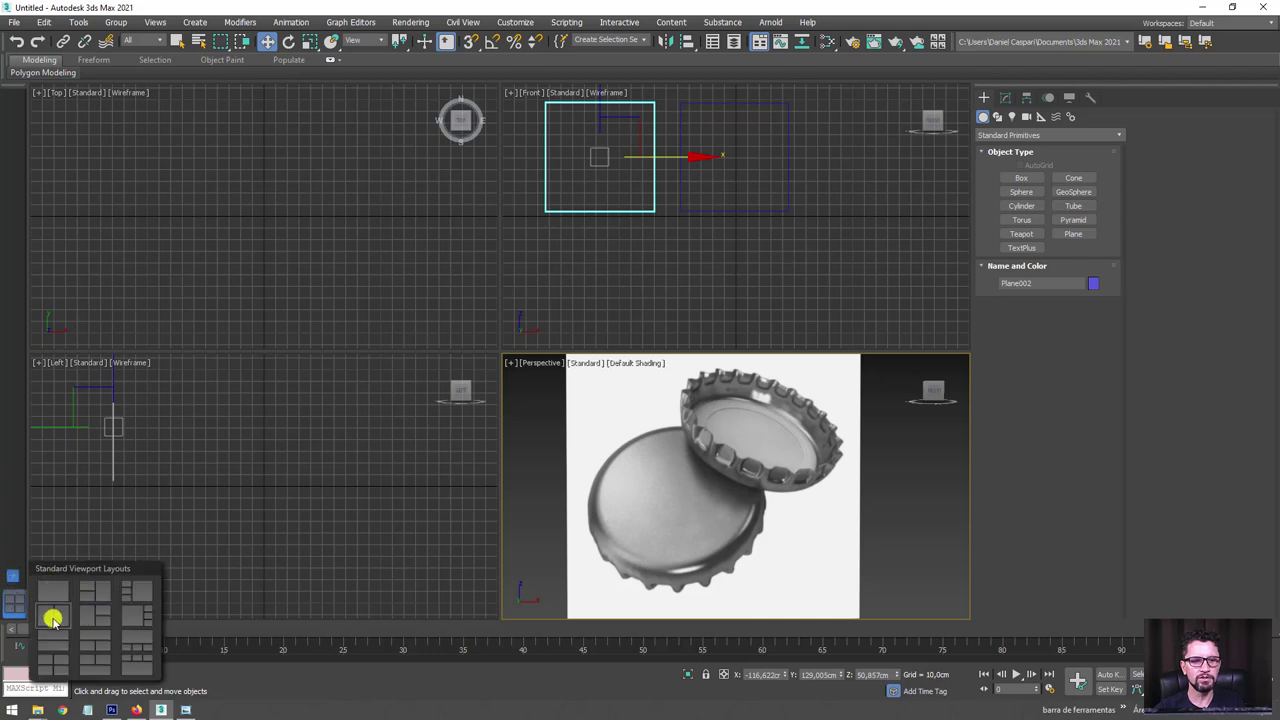
pyautogui.click(53, 617)
pyautogui.moveTo(300, 477)
pyautogui.mouseDown(button='middle')
pyautogui.moveTo(266, 477)
pyautogui.moveTo(294, 357)
pyautogui.moveTo(305, 410)
pyautogui.moveTo(286, 486)
pyautogui.moveTo(324, 441)
pyautogui.moveTo(363, 274)
pyautogui.moveTo(314, 409)
pyautogui.mouseUp(button='middle')
pyautogui.press('p')
pyautogui.scroll(3, 400, 434)
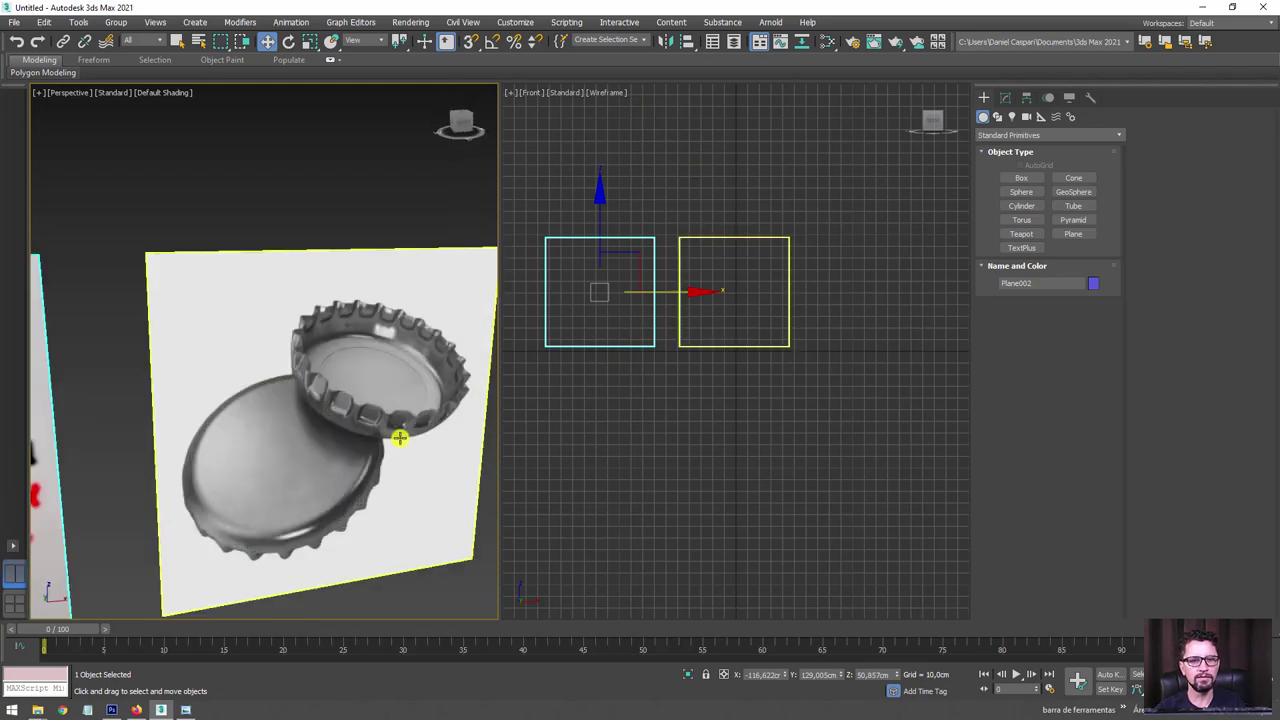
pyautogui.scroll(2, 232, 368)
pyautogui.scroll(2, 232, 368)
pyautogui.scroll(2, 246, 350)
pyautogui.scroll(1, 246, 340)
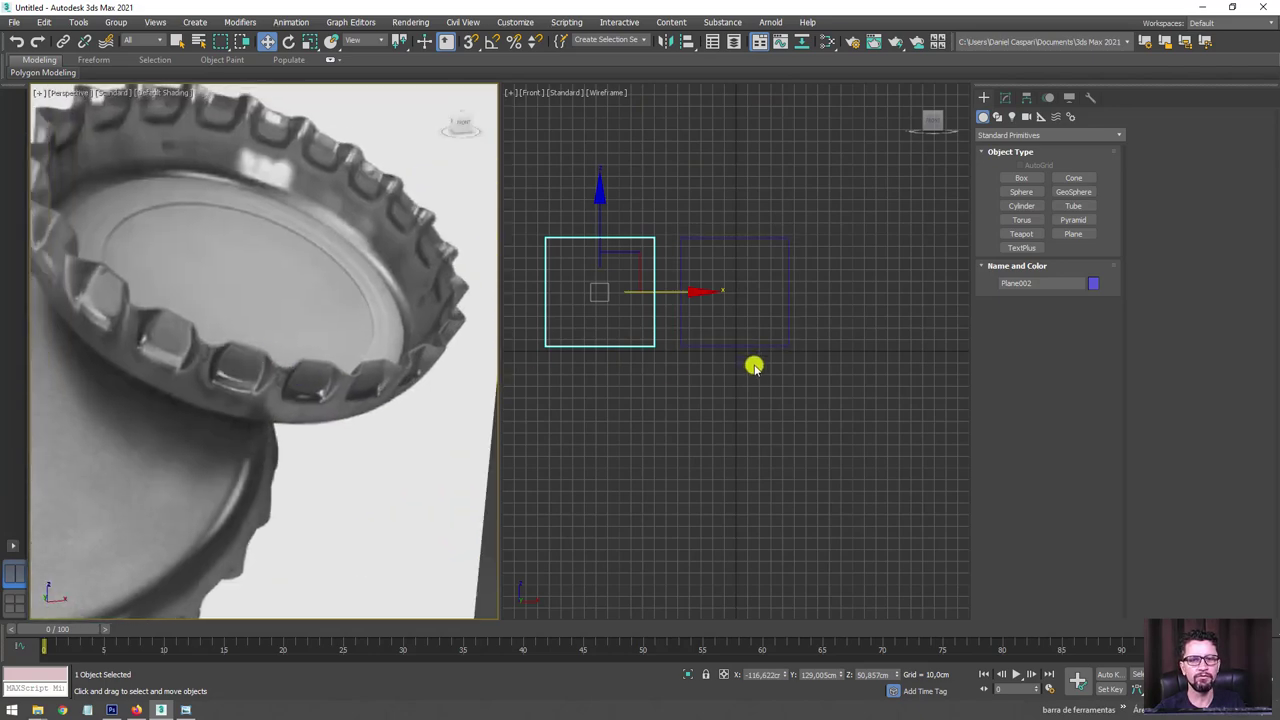
pyautogui.moveTo(754, 363)
pyautogui.mouseDown(button='middle')
pyautogui.moveTo(837, 430)
pyautogui.moveTo(849, 417)
pyautogui.moveTo(840, 423)
pyautogui.moveTo(864, 432)
pyautogui.moveTo(771, 423)
pyautogui.mouseUp(button='middle')
pyautogui.press('p')
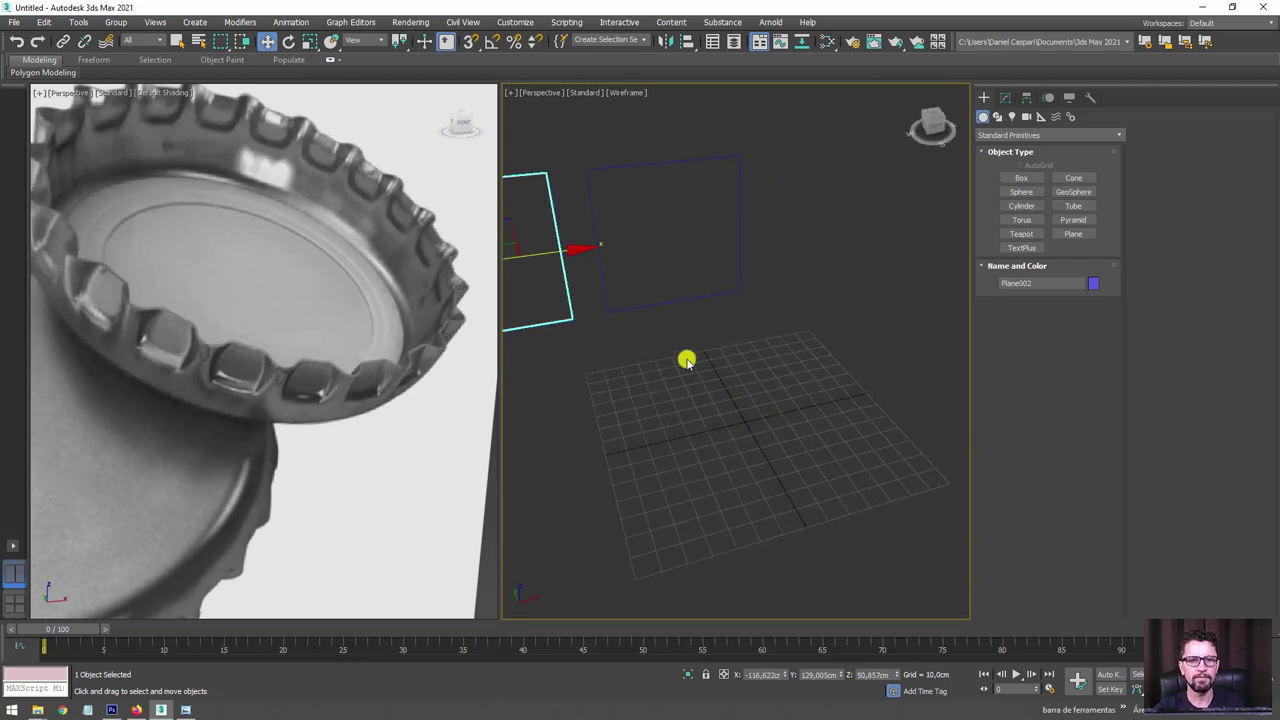
# Move both reference planes up off the grid and zoom in on the cap's teeth.
pyautogui.moveTo(686, 361); pyautogui.dragTo(786, 446, button='middle')
pyautogui.moveTo(786, 446); pyautogui.dragTo(586, 271)
pyautogui.press('z')
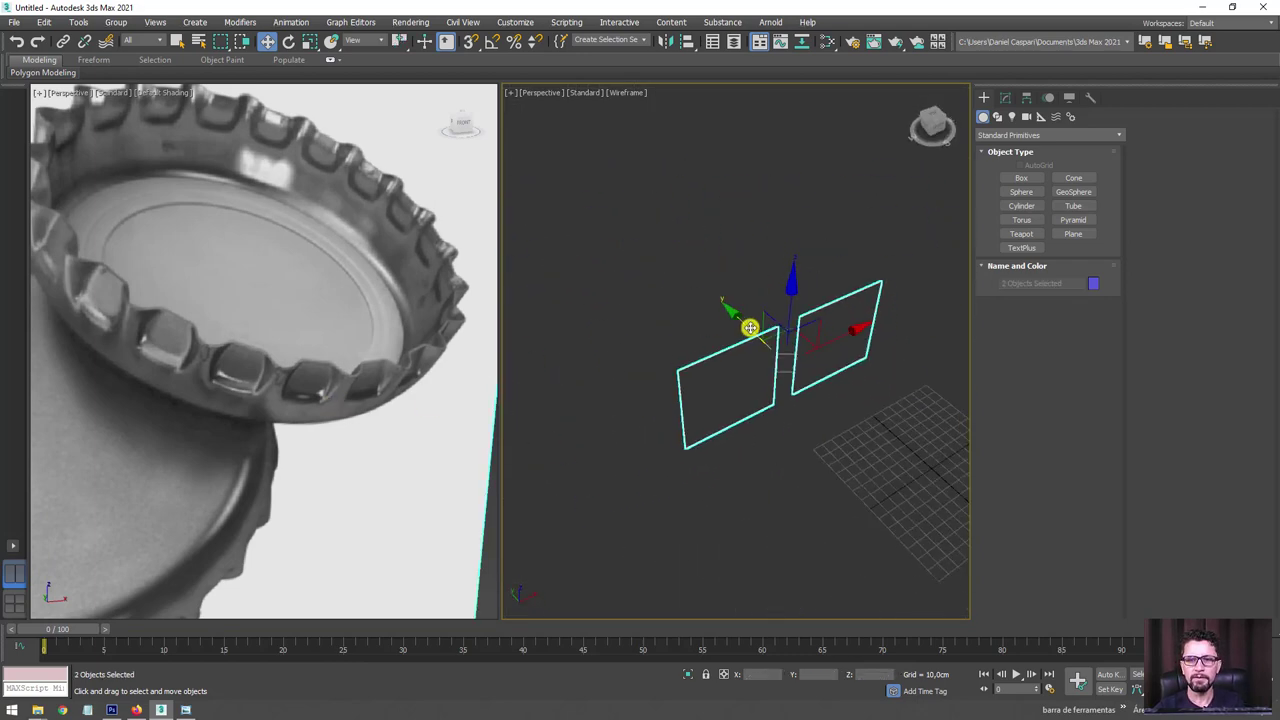
pyautogui.moveTo(750, 328); pyautogui.dragTo(546, 226)
pyautogui.scroll(3, 151, 286)
pyautogui.scroll(3, 214, 357)
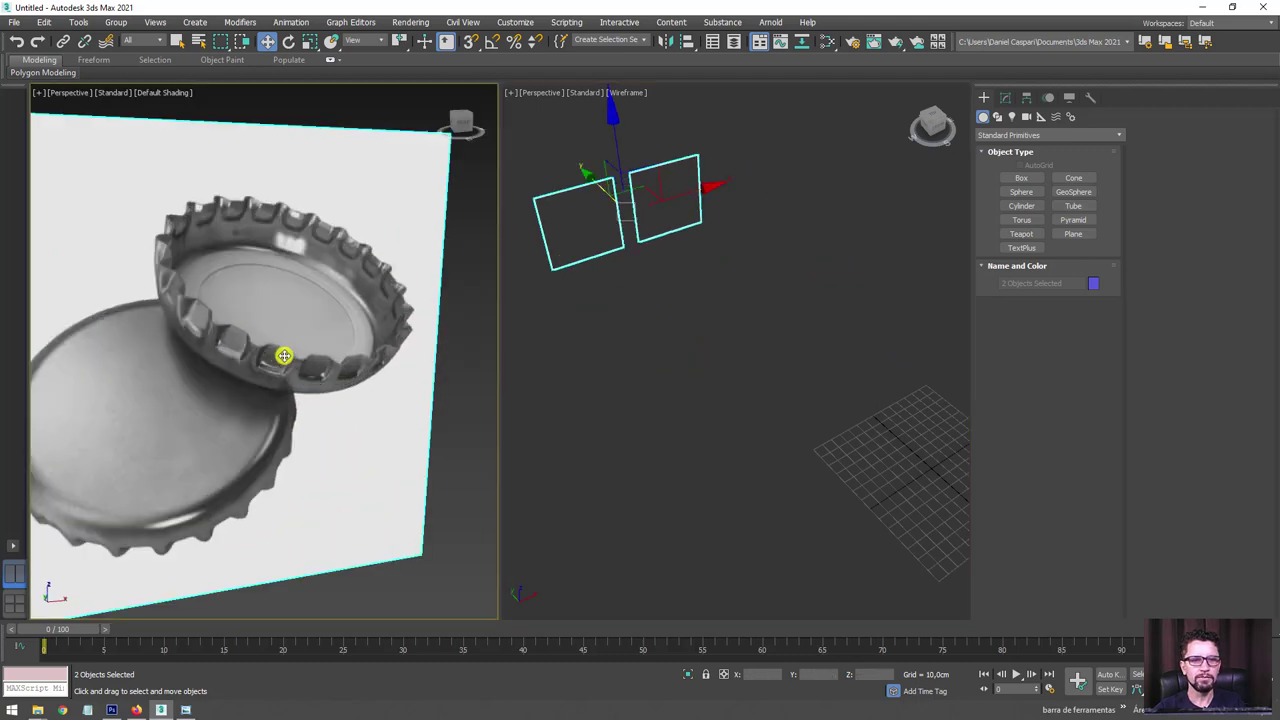
pyautogui.scroll(3, 286, 357)
pyautogui.scroll(3, 266, 354)
pyautogui.scroll(1, 238, 342)
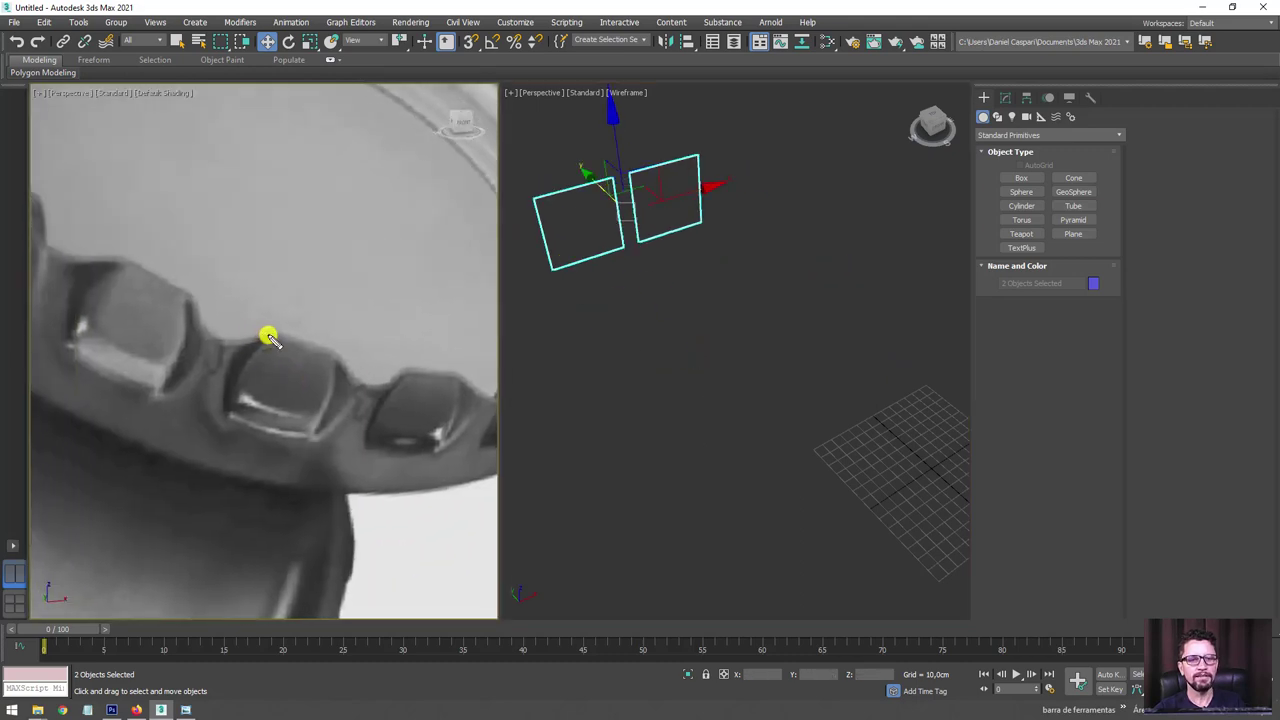
pyautogui.moveTo(259, 342)
pyautogui.mouseDown()
pyautogui.moveTo(240, 400)
pyautogui.moveTo(318, 414)
pyautogui.moveTo(331, 363)
pyautogui.moveTo(352, 405)
pyautogui.moveTo(312, 435)
pyautogui.moveTo(320, 408)
pyautogui.moveTo(306, 434)
pyautogui.moveTo(237, 420)
pyautogui.moveTo(240, 346)
pyautogui.moveTo(334, 354)
pyautogui.moveTo(357, 391)
pyautogui.moveTo(255, 358)
pyautogui.moveTo(266, 343)
pyautogui.mouseUp()
# Draw a box on the empty grid and show it shaded with edges.
pyautogui.moveTo(763, 394)
pyautogui.keyDown('alt'); pyautogui.mouseDown(button='middle')
pyautogui.moveTo(720, 346)
pyautogui.moveTo(724, 397)
pyautogui.mouseUp(button='middle'); pyautogui.keyUp('alt')
pyautogui.click(1021, 177)
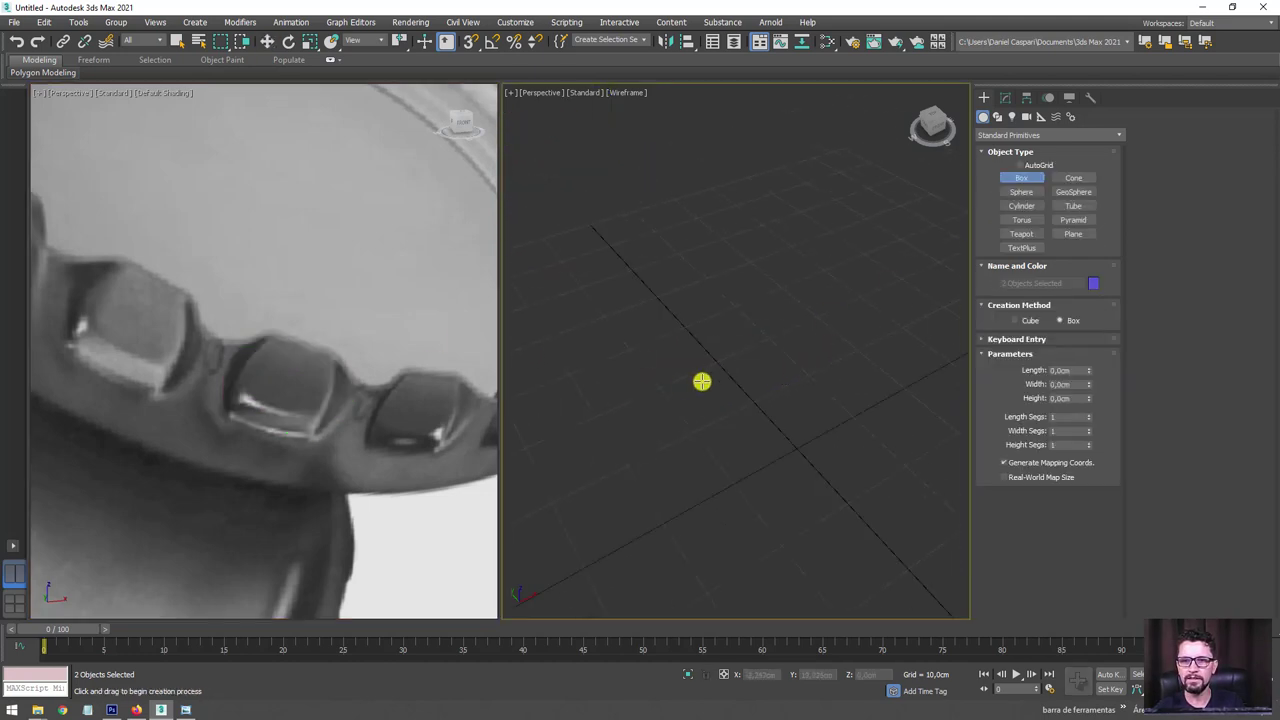
pyautogui.moveTo(700, 380)
pyautogui.mouseDown()
pyautogui.moveTo(760, 420)
pyautogui.moveTo(908, 357)
pyautogui.mouseUp()
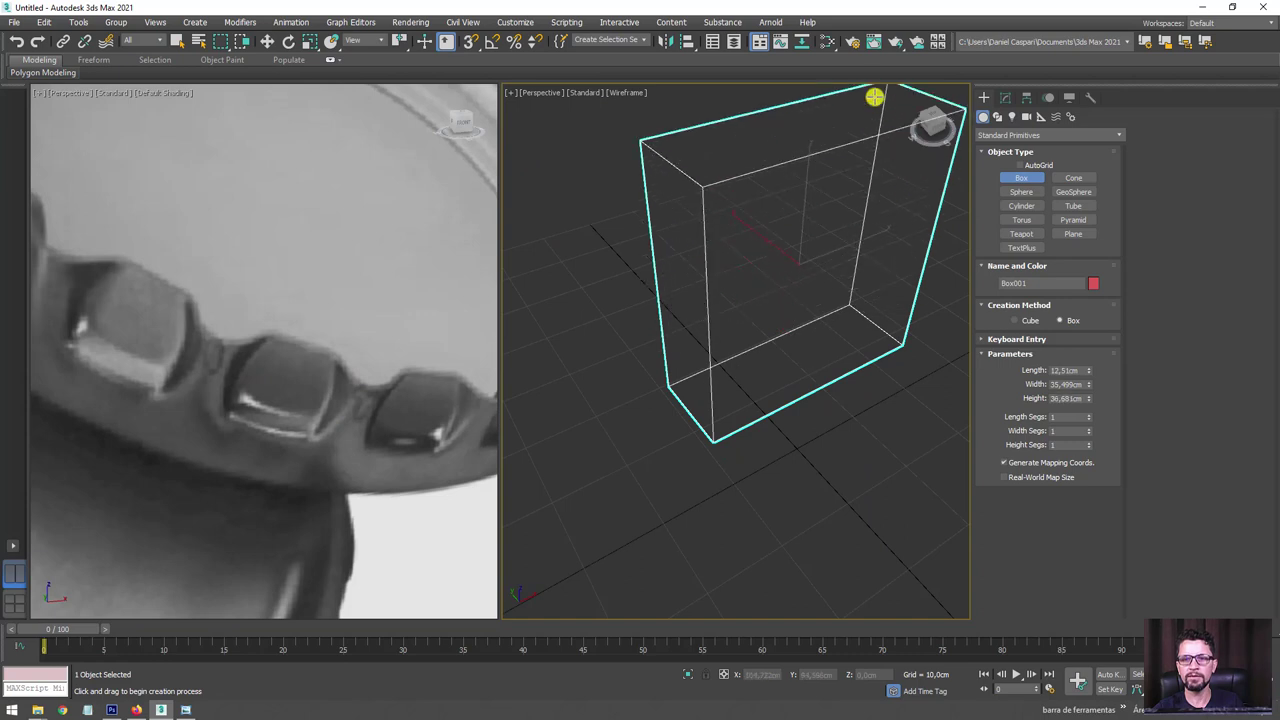
pyautogui.click(830, 177)
pyautogui.press('F3')
pyautogui.moveTo(840, 206)
pyautogui.keyDown('alt'); pyautogui.mouseDown(button='middle')
pyautogui.moveTo(803, 363)
pyautogui.moveTo(803, 346)
pyautogui.moveTo(830, 340)
pyautogui.mouseUp(button='middle'); pyautogui.keyUp('alt')
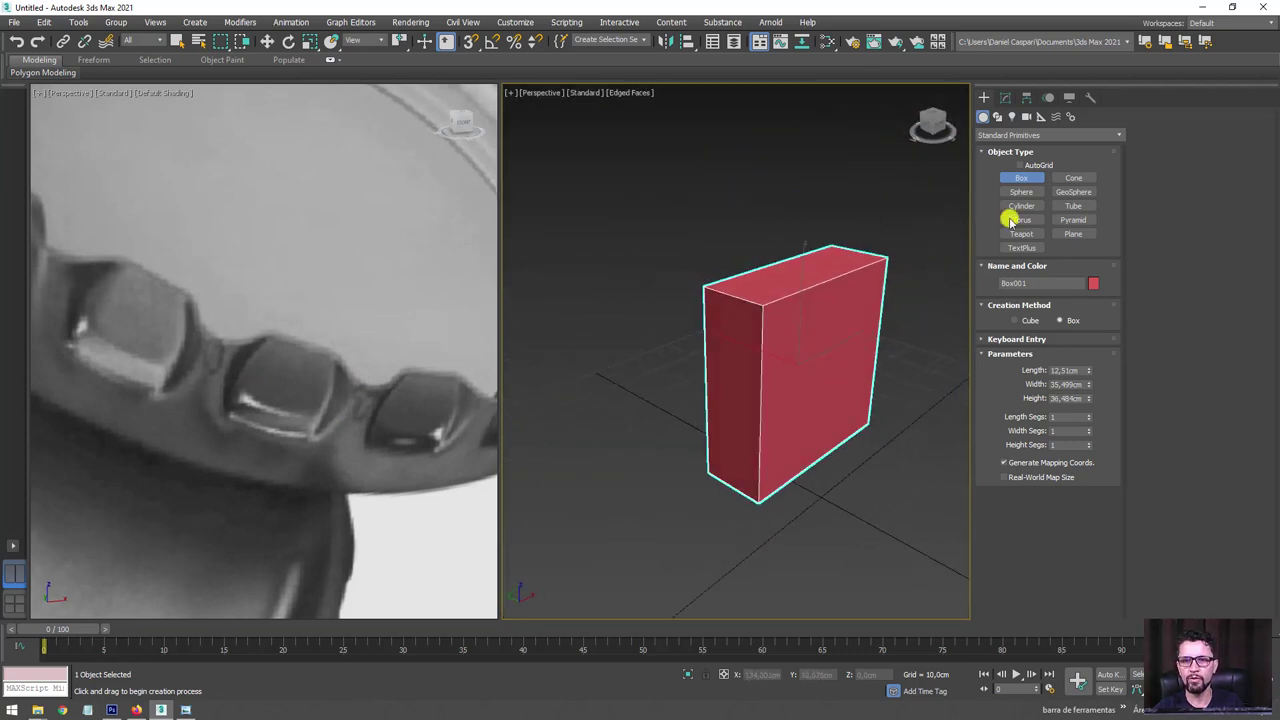
# Set the box's object colour to blue and inspect it from several angles.
pyautogui.click(1093, 283)
pyautogui.click(697, 346)
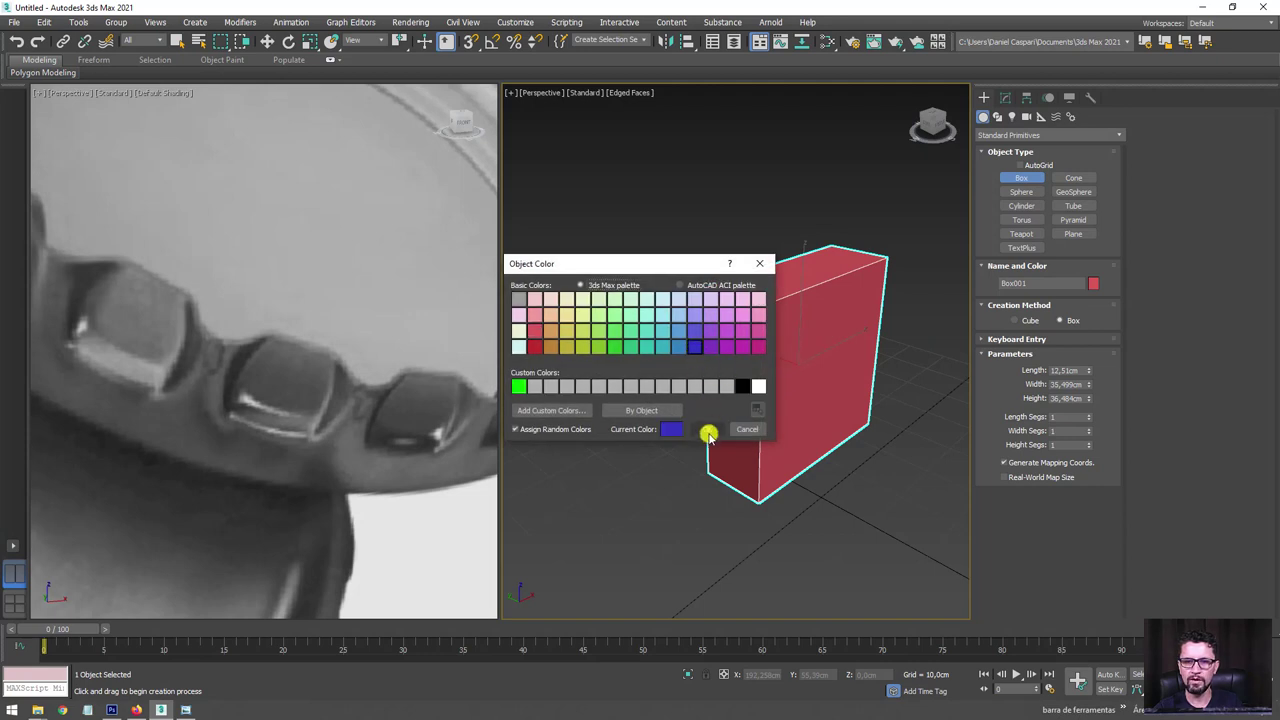
pyautogui.click(706, 431)
pyautogui.press('w')
pyautogui.moveTo(849, 380)
pyautogui.keyDown('alt'); pyautogui.mouseDown(button='middle')
pyautogui.moveTo(837, 400)
pyautogui.moveTo(779, 331)
pyautogui.mouseUp(button='middle'); pyautogui.keyUp('alt')
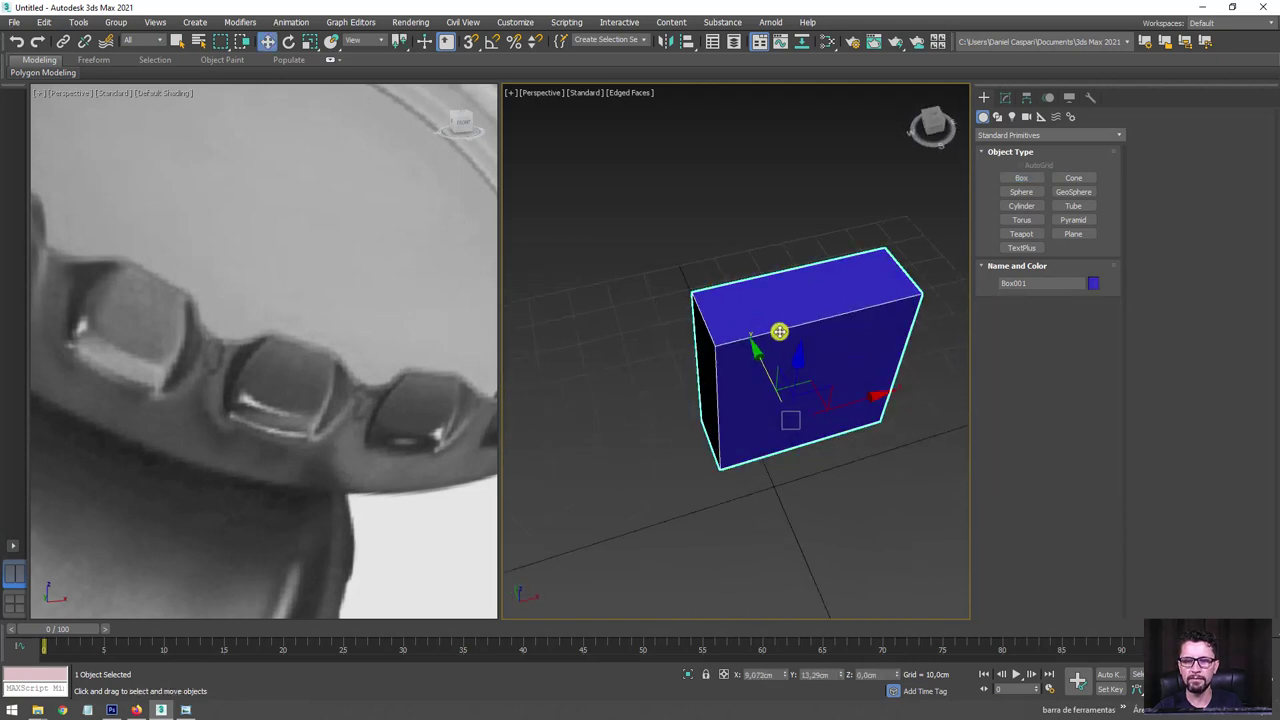
pyautogui.moveTo(876, 317)
pyautogui.keyDown('alt'); pyautogui.mouseDown(button='middle')
pyautogui.moveTo(729, 380)
pyautogui.moveTo(746, 383)
pyautogui.moveTo(634, 408)
pyautogui.mouseUp(button='middle'); pyautogui.keyUp('alt')
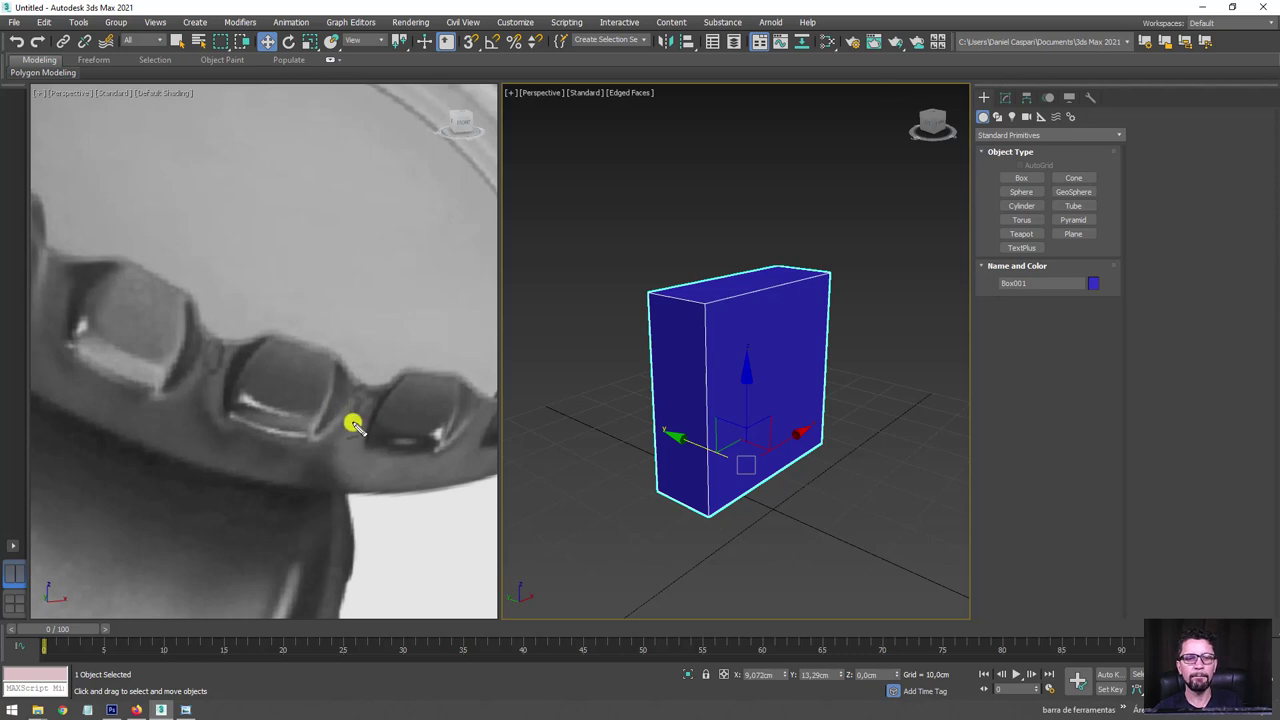
pyautogui.moveTo(355, 425)
pyautogui.mouseDown()
pyautogui.moveTo(357, 371)
pyautogui.moveTo(251, 337)
pyautogui.moveTo(320, 423)
pyautogui.mouseUp()
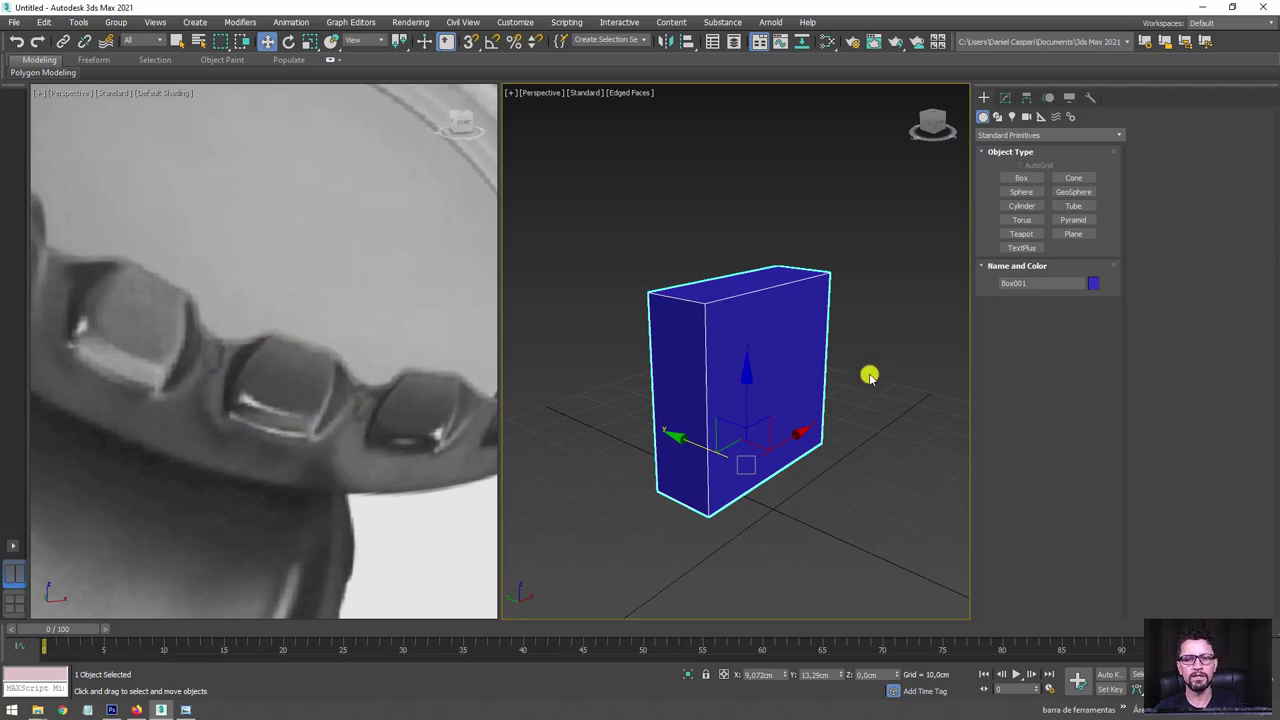
pyautogui.keyDown('alt'); pyautogui.moveTo(869, 376); pyautogui.dragTo(846, 406, button='middle'); pyautogui.keyUp('alt')
# Add an Edit Poly modifier to the box.
pyautogui.click(1005, 98)
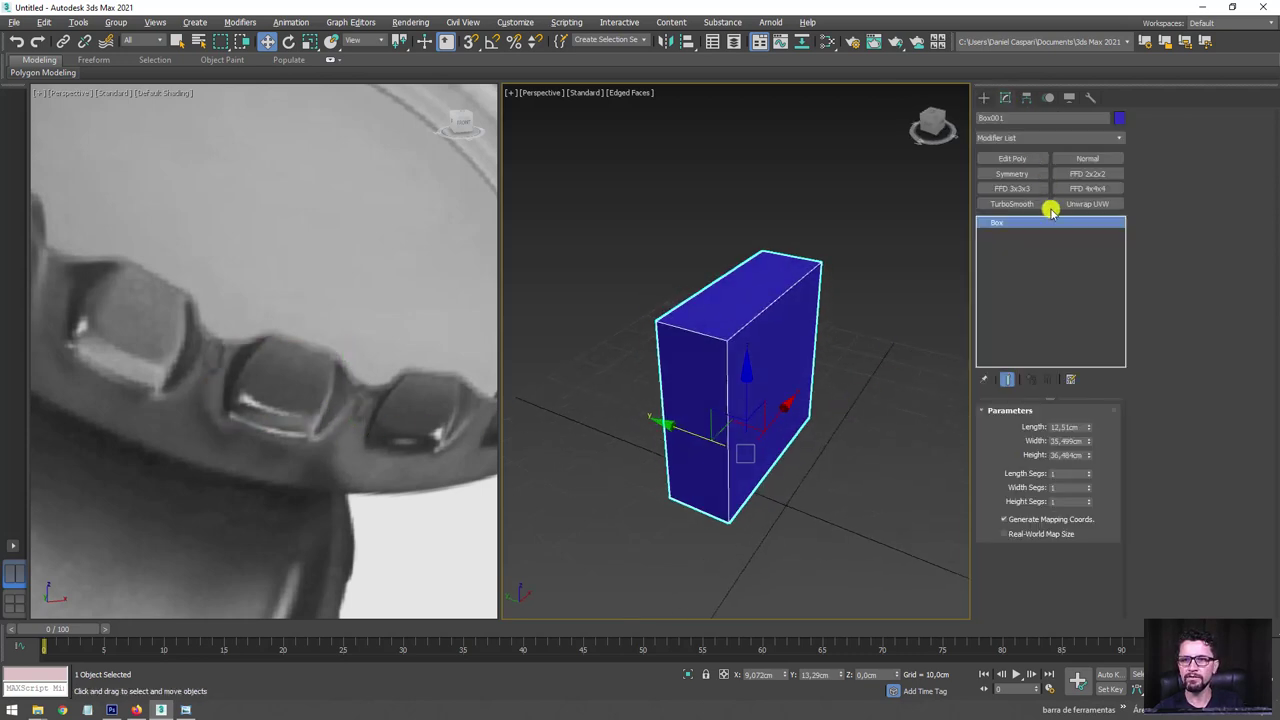
pyautogui.click(1013, 159)
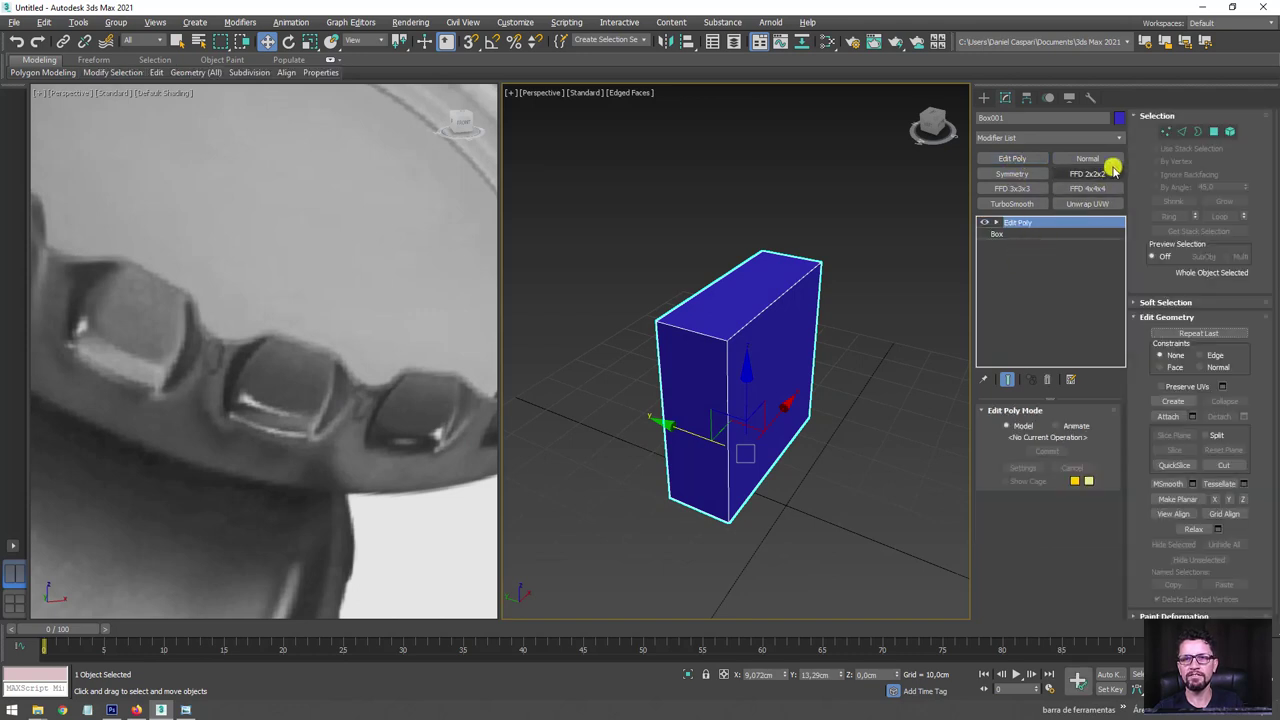
pyautogui.moveTo(1113, 170)
pyautogui.mouseDown()
pyautogui.moveTo(1150, 140)
pyautogui.moveTo(1080, 234)
pyautogui.moveTo(971, 200)
pyautogui.moveTo(1053, 148)
pyautogui.mouseUp()
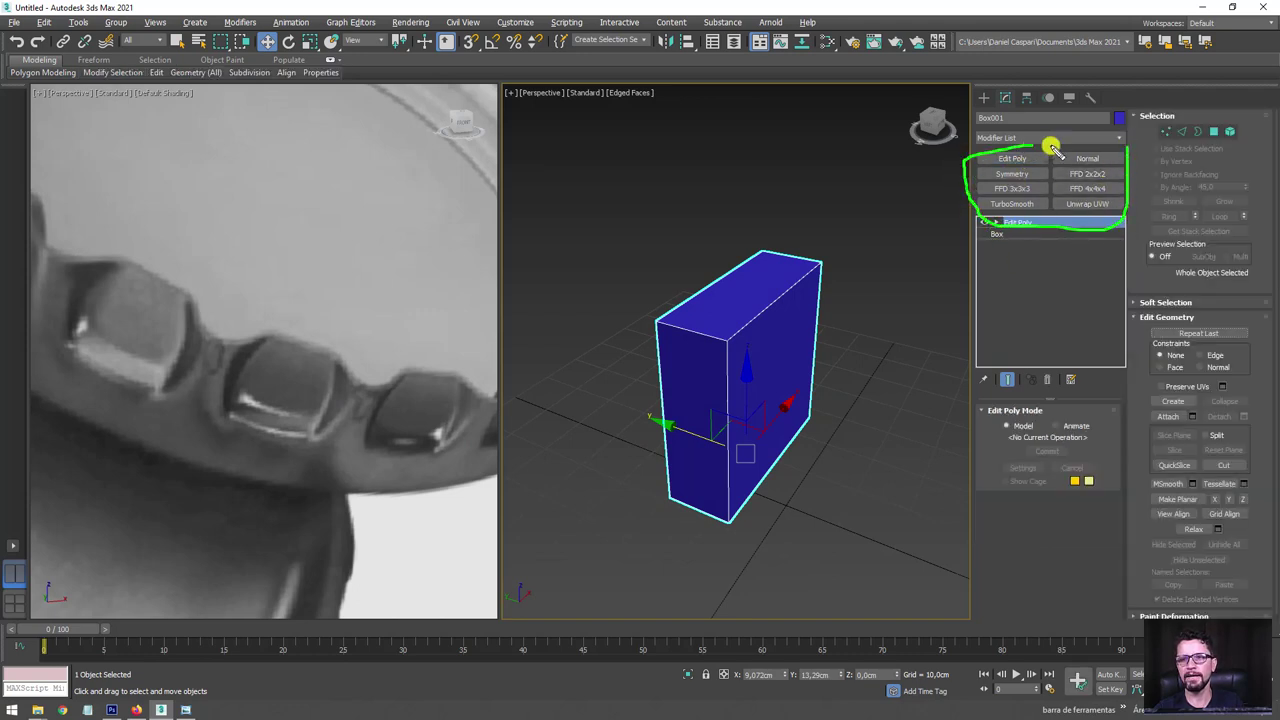
pyautogui.press('Escape')
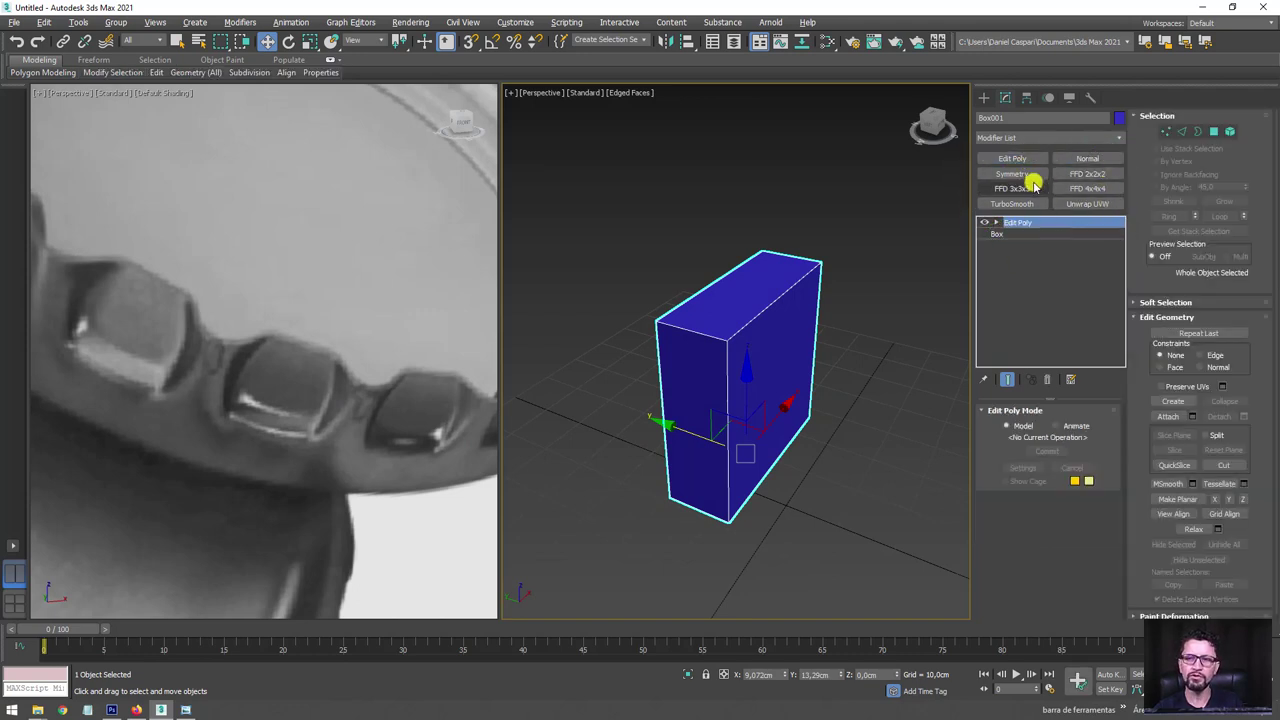
pyautogui.keyDown('alt'); pyautogui.moveTo(889, 346); pyautogui.dragTo(868, 316, button='middle'); pyautogui.keyUp('alt')
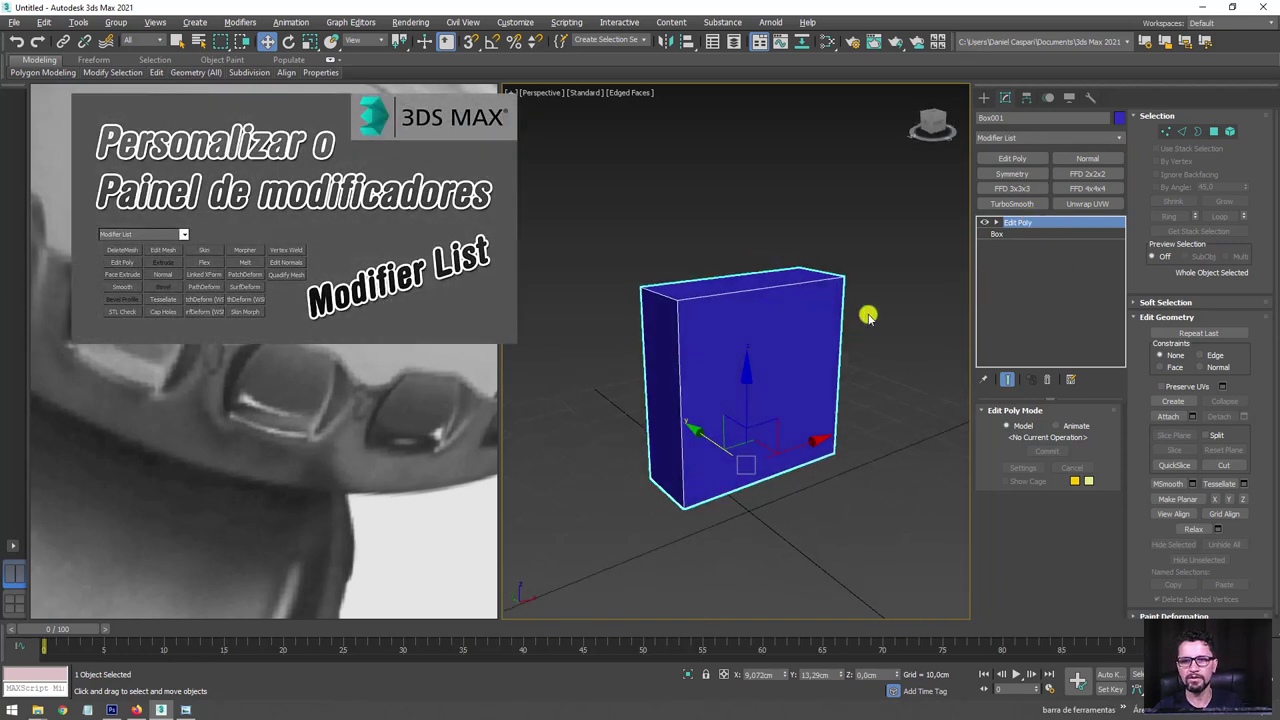
# Delete the box's front and bottom faces and flip all remaining faces.
pyautogui.click(1214, 131)
pyautogui.click(764, 398)
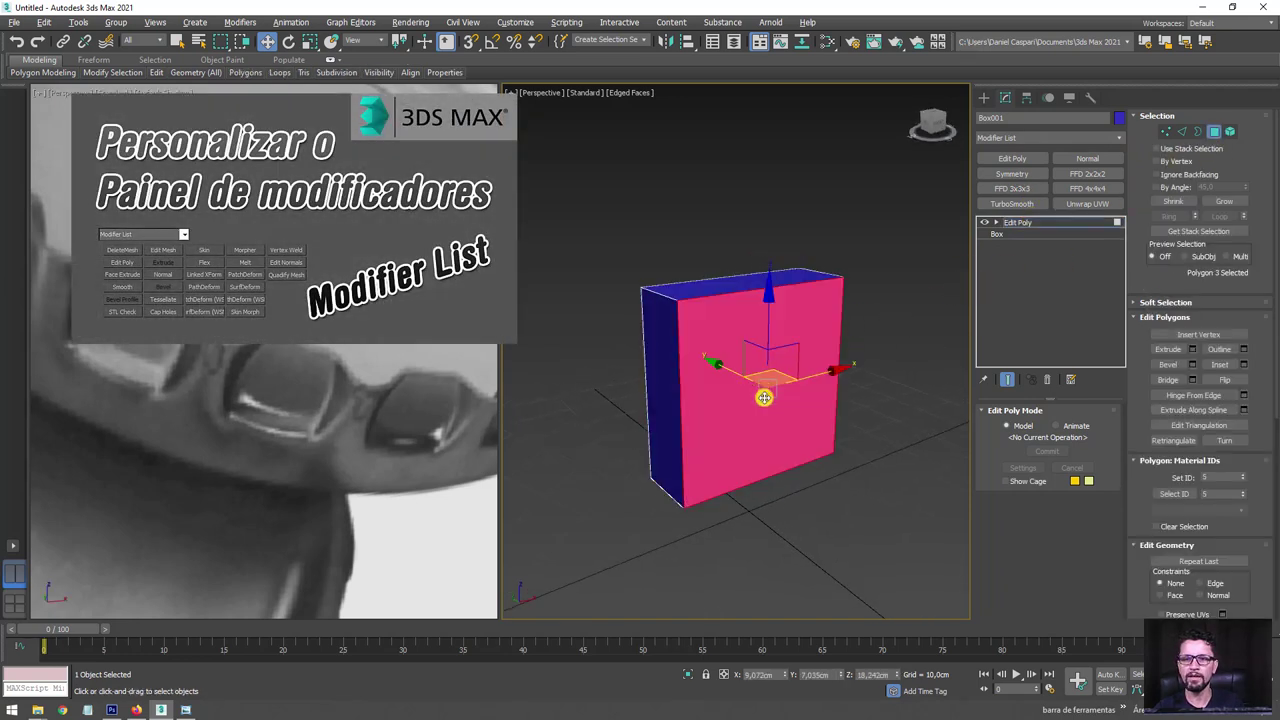
pyautogui.press('Delete')
pyautogui.click(755, 468)
pyautogui.press('Delete')
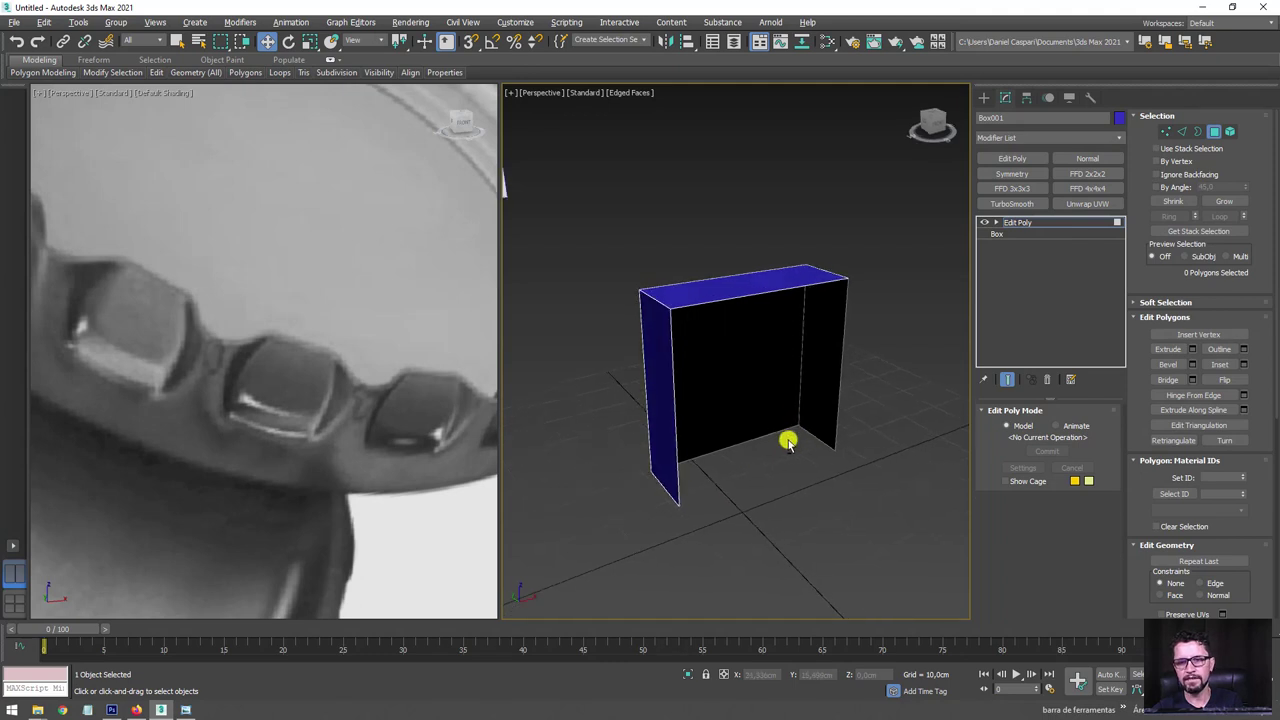
pyautogui.hotkey('ctrl', 'a')
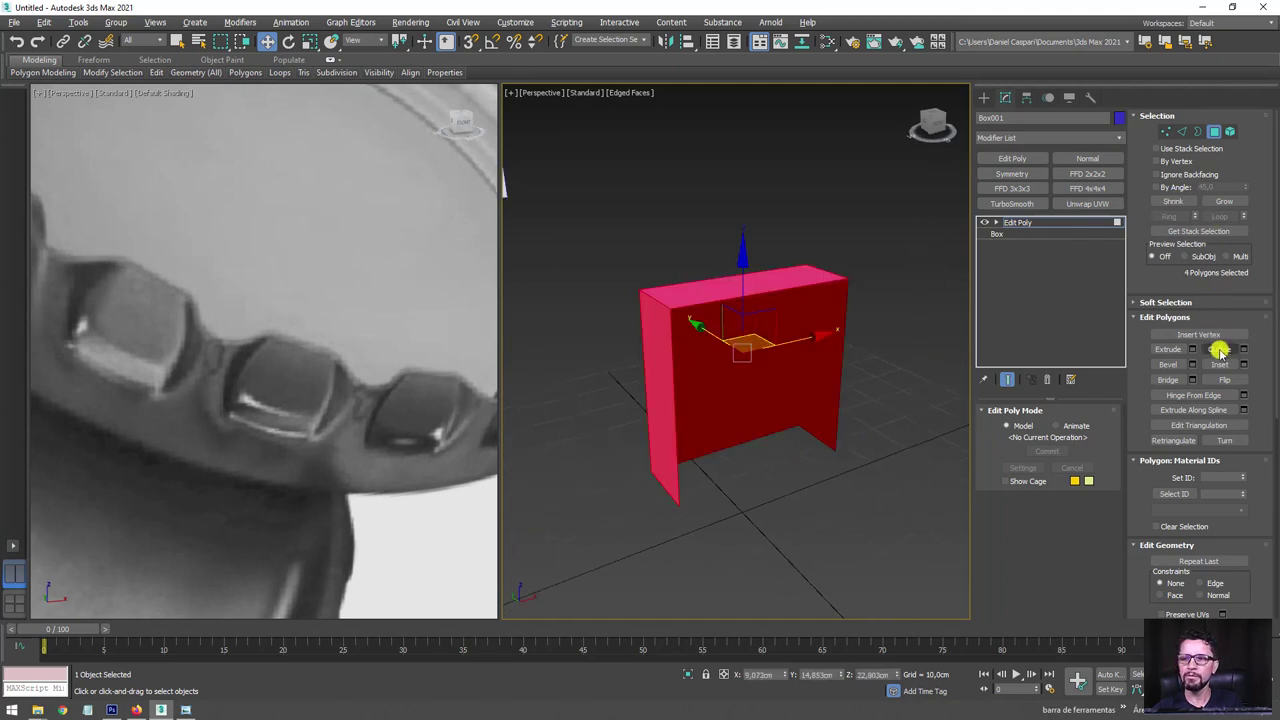
pyautogui.click(1222, 378)
# Scale the shell narrower along X, then deselect its polygons.
pyautogui.moveTo(851, 403)
pyautogui.keyDown('alt'); pyautogui.mouseDown(button='middle')
pyautogui.moveTo(834, 406)
pyautogui.moveTo(865, 400)
pyautogui.moveTo(851, 400)
pyautogui.moveTo(857, 363)
pyautogui.moveTo(677, 355)
pyautogui.mouseUp(button='middle'); pyautogui.keyUp('alt')
pyautogui.moveTo(677, 355); pyautogui.dragTo(679, 355)
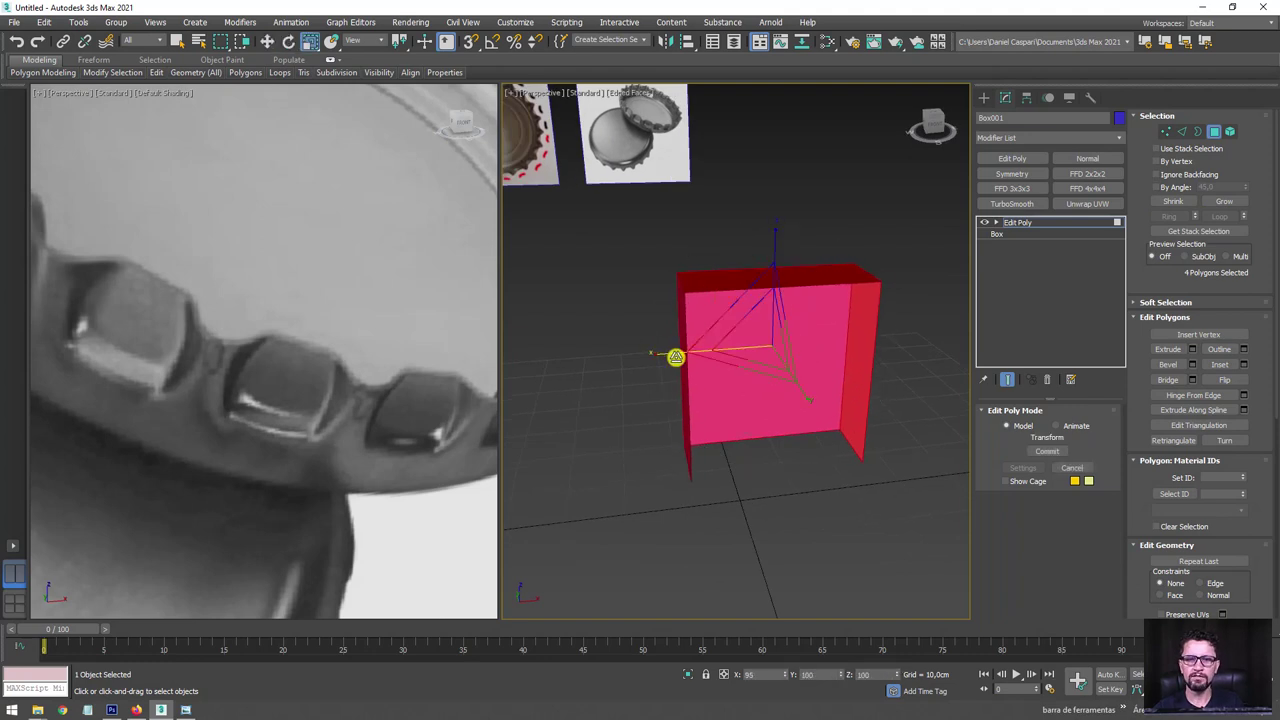
pyautogui.keyDown('alt'); pyautogui.moveTo(678, 355); pyautogui.dragTo(487, 421, button='middle'); pyautogui.keyUp('alt')
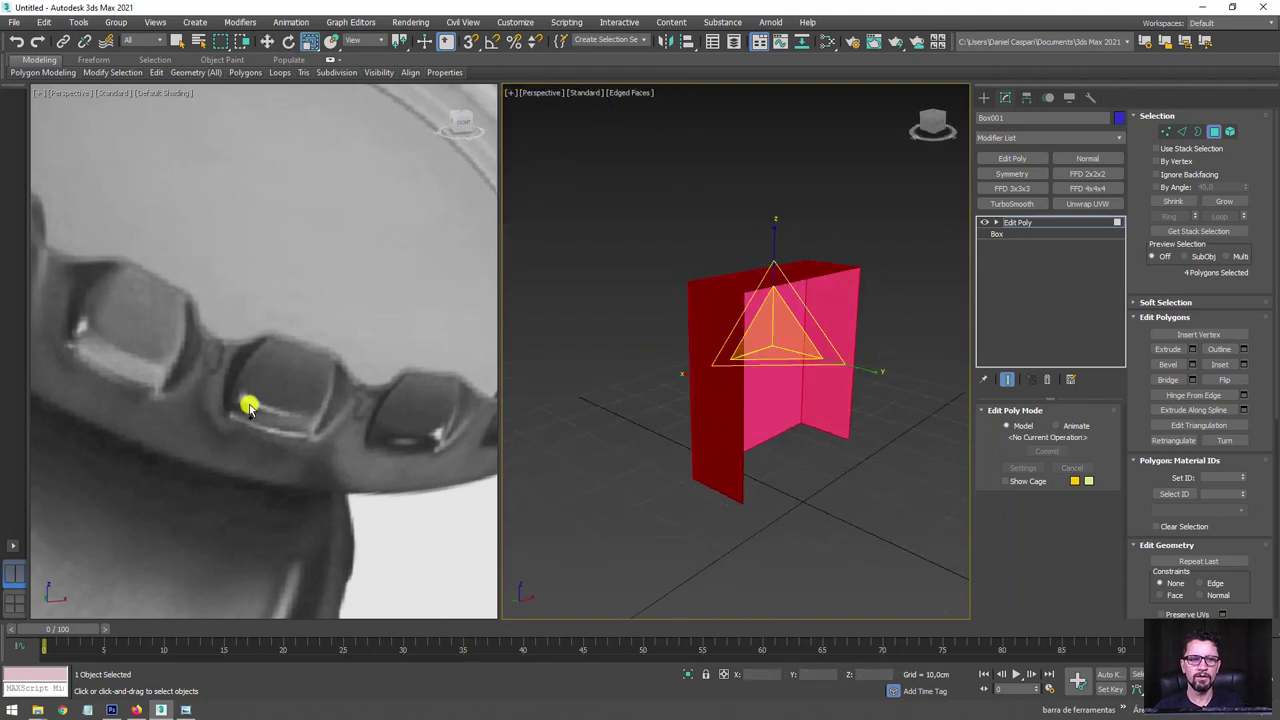
pyautogui.scroll(-10, 305, 416)
pyautogui.click(302, 401)
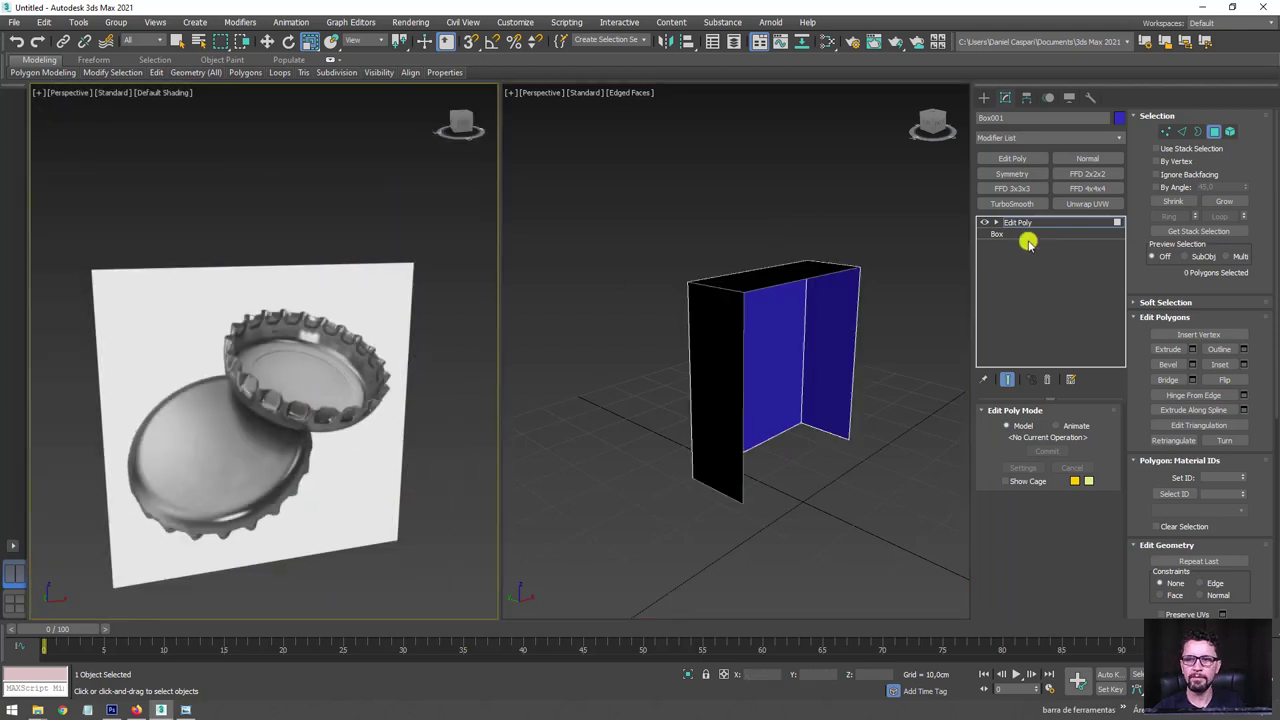
# Rotate the bottle-cap reference plane 31° about the Y axis.
pyautogui.click(263, 377)
pyautogui.press('e')
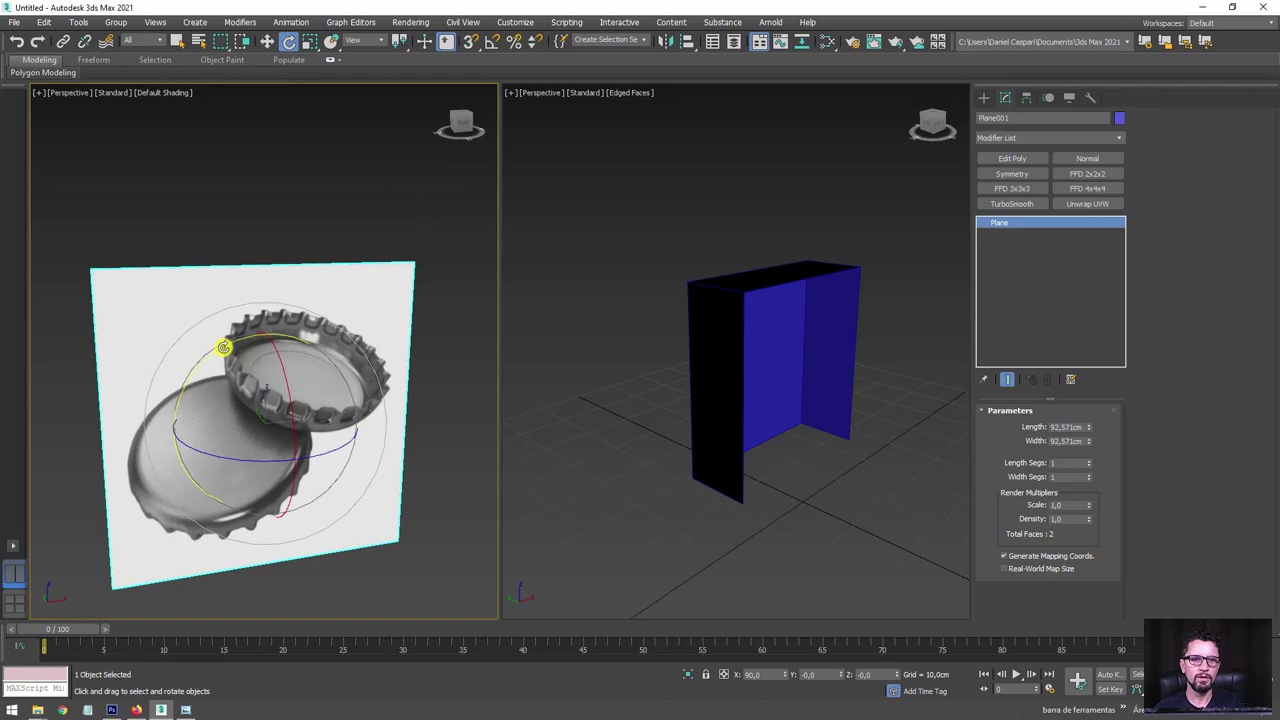
pyautogui.moveTo(223, 343)
pyautogui.mouseDown()
pyautogui.moveTo(283, 333)
pyautogui.moveTo(480, 451)
pyautogui.moveTo(566, 537)
pyautogui.moveTo(580, 528)
pyautogui.moveTo(483, 497)
pyautogui.mouseUp()
pyautogui.press('w')
# Zoom and pan in on the crimped teeth of the reference photo.
pyautogui.scroll(3, 314, 229)
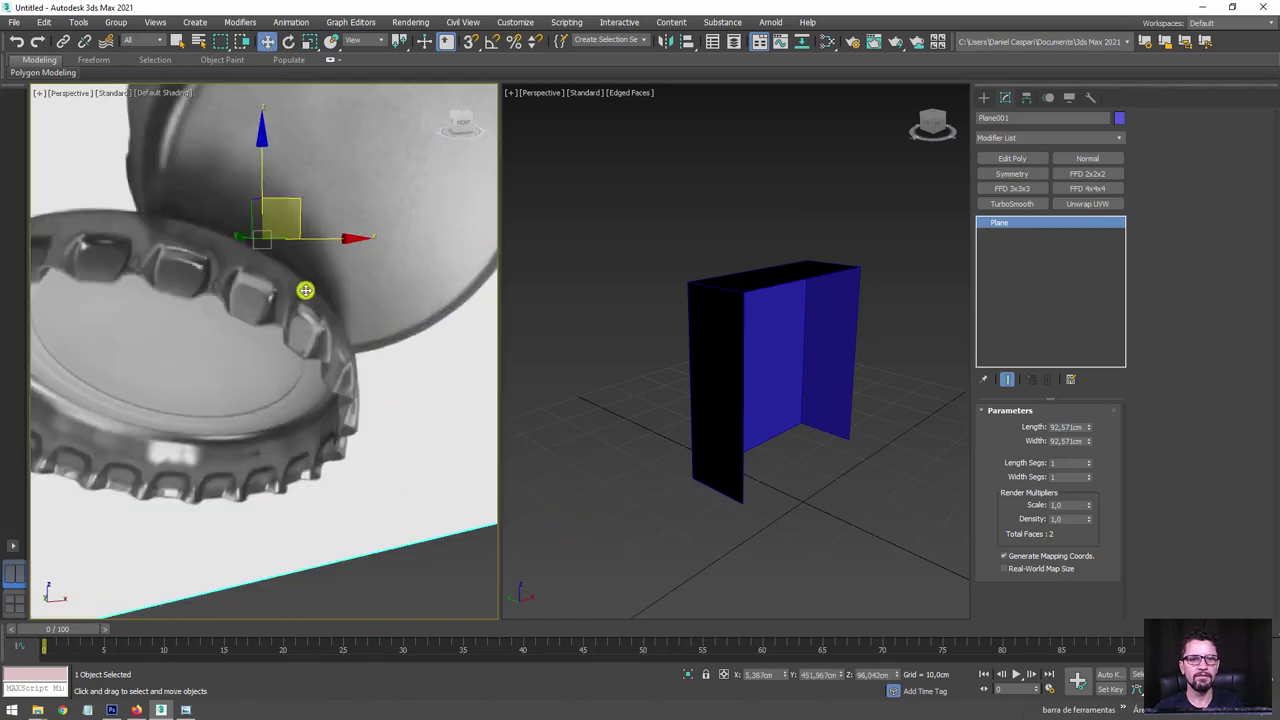
pyautogui.scroll(3, 306, 289)
pyautogui.scroll(-2, 250, 296)
pyautogui.scroll(-2, 360, 346)
pyautogui.scroll(4, 380, 383)
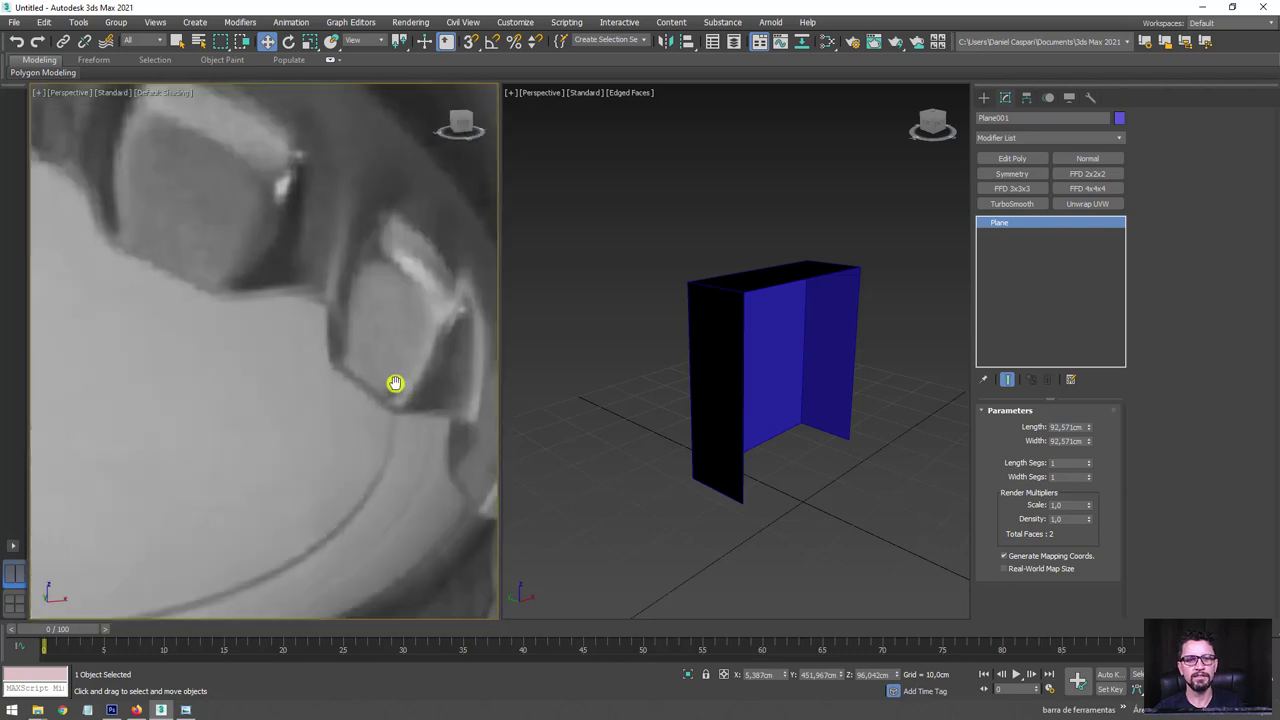
pyautogui.moveTo(394, 386)
pyautogui.mouseDown(button='middle')
pyautogui.moveTo(335, 407)
pyautogui.moveTo(346, 430)
pyautogui.mouseUp(button='middle')
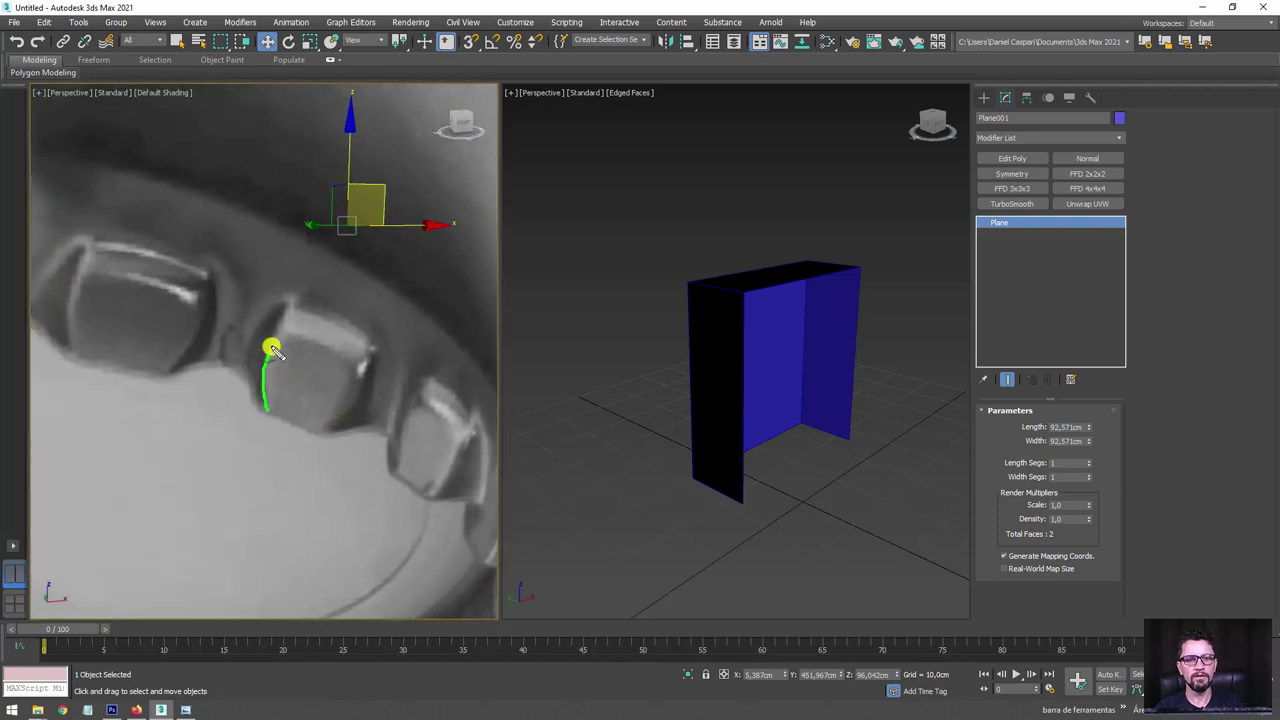
# Select Box001 in Edge mode and try a Connect on its edges, then cancel it.
pyautogui.click(737, 418)
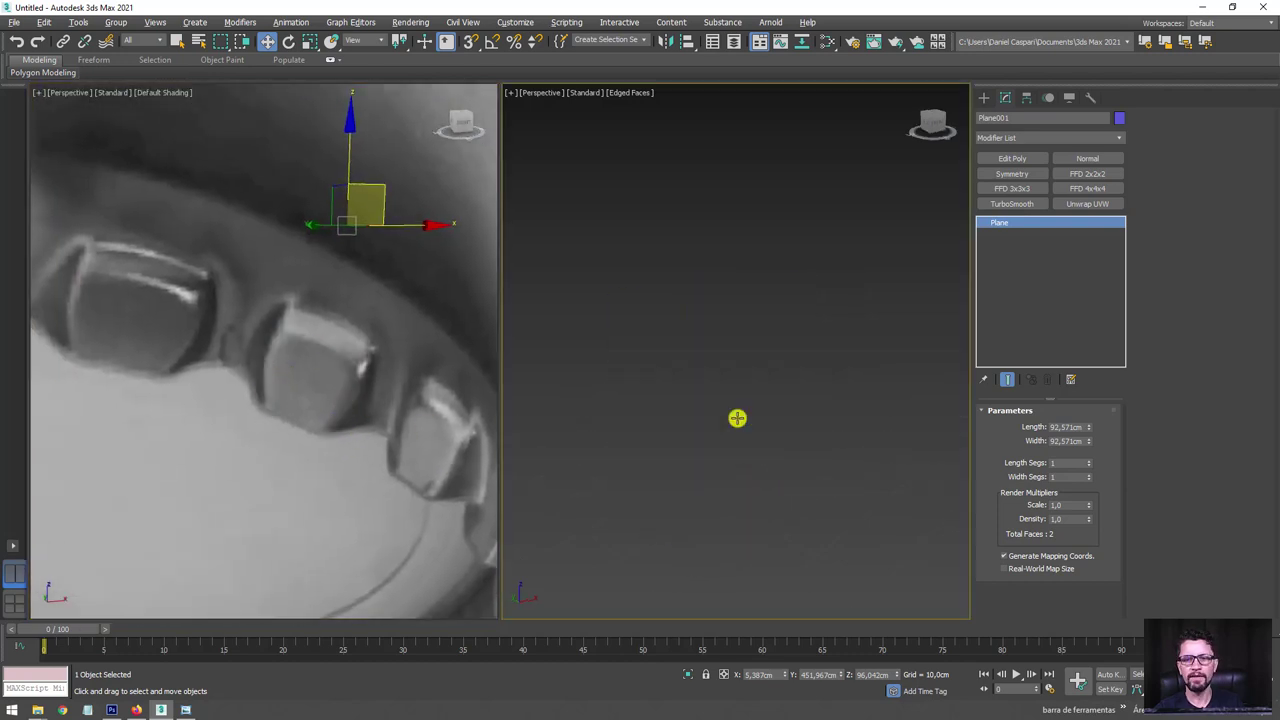
pyautogui.scroll(-3, 718, 417)
pyautogui.click(700, 403)
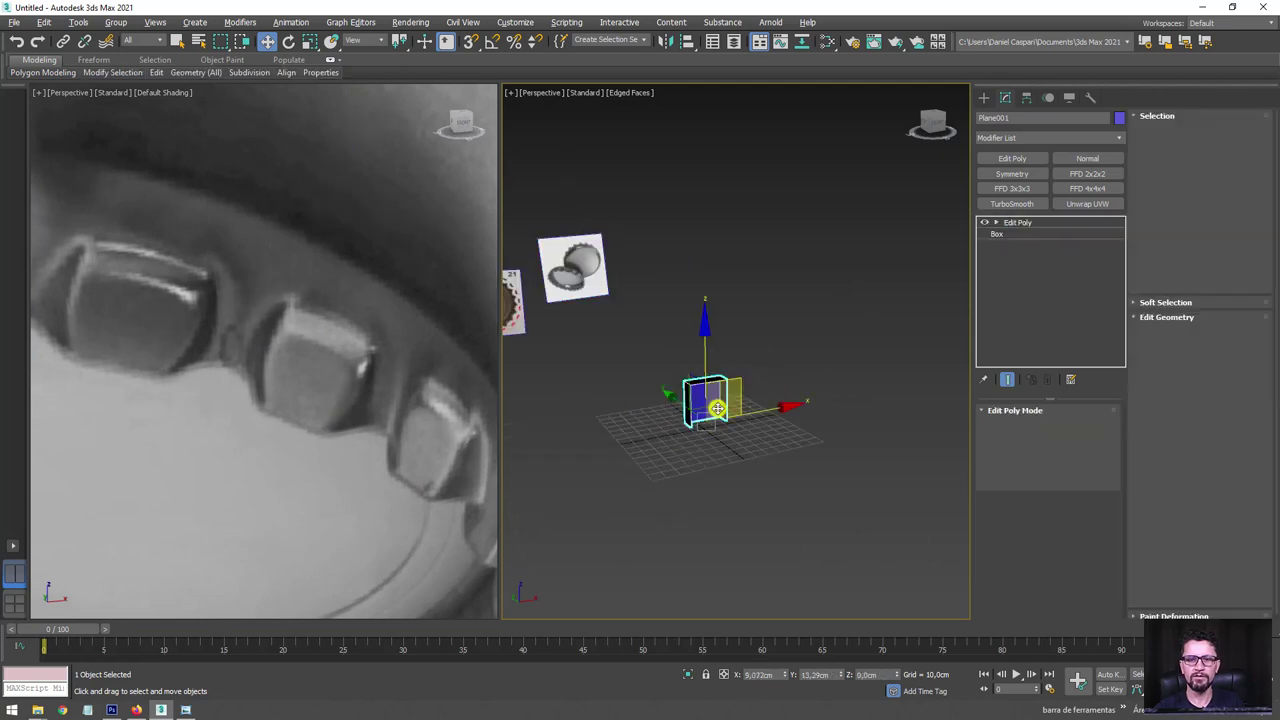
pyautogui.press('z')
pyautogui.click(1181, 131)
pyautogui.moveTo(760, 380)
pyautogui.keyDown('alt'); pyautogui.mouseDown(button='middle')
pyautogui.moveTo(763, 311)
pyautogui.moveTo(810, 335)
pyautogui.mouseUp(button='middle'); pyautogui.keyUp('alt')
pyautogui.scroll(-2, 763, 311)
pyautogui.click(793, 339)
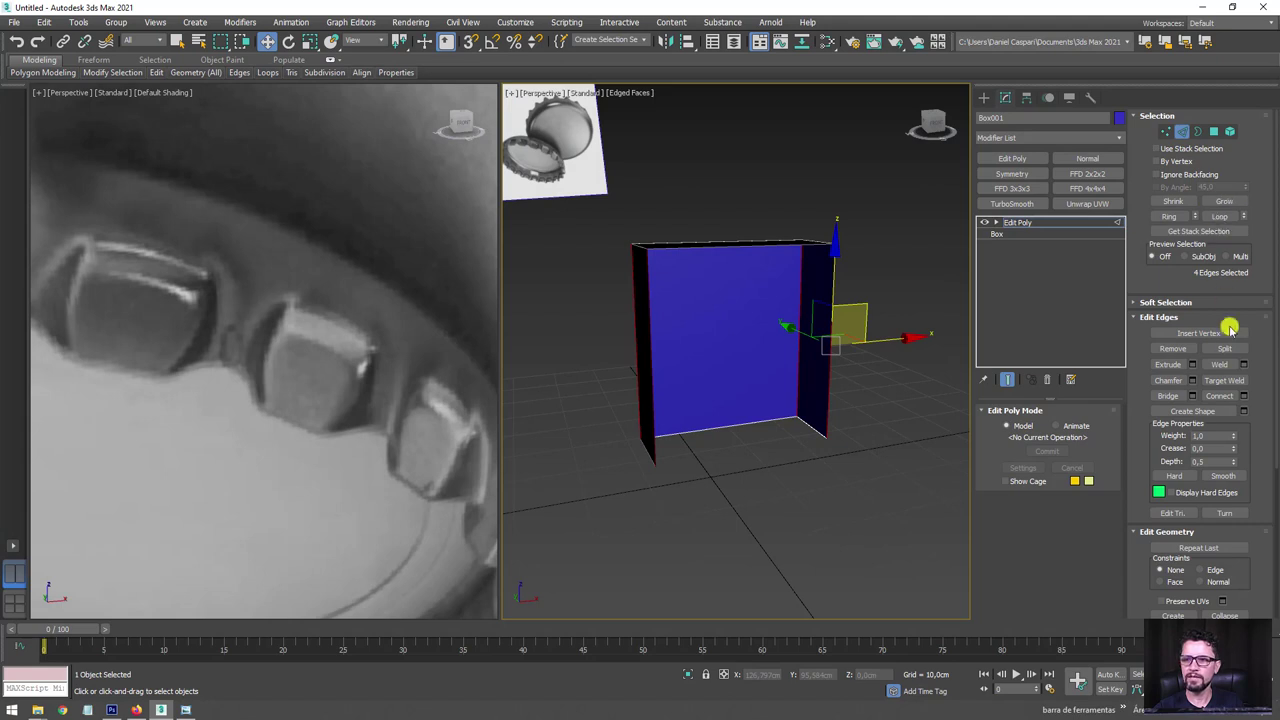
pyautogui.click(1243, 396)
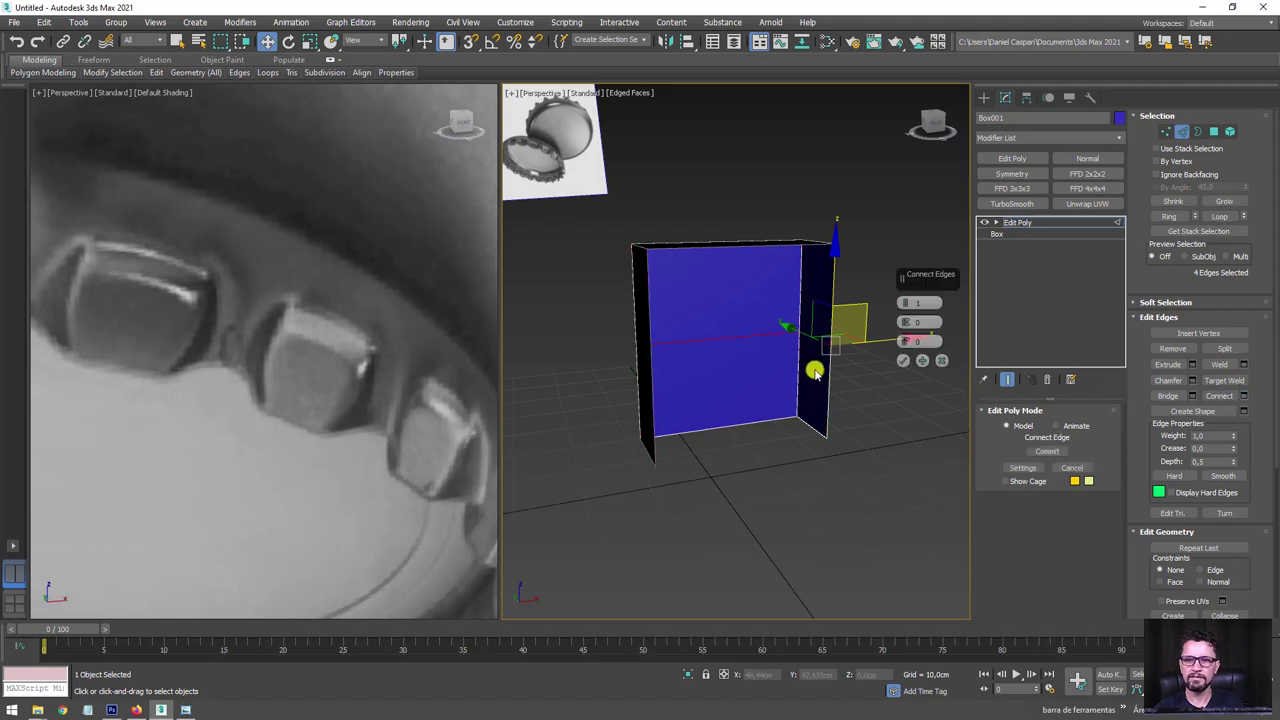
pyautogui.click(937, 361)
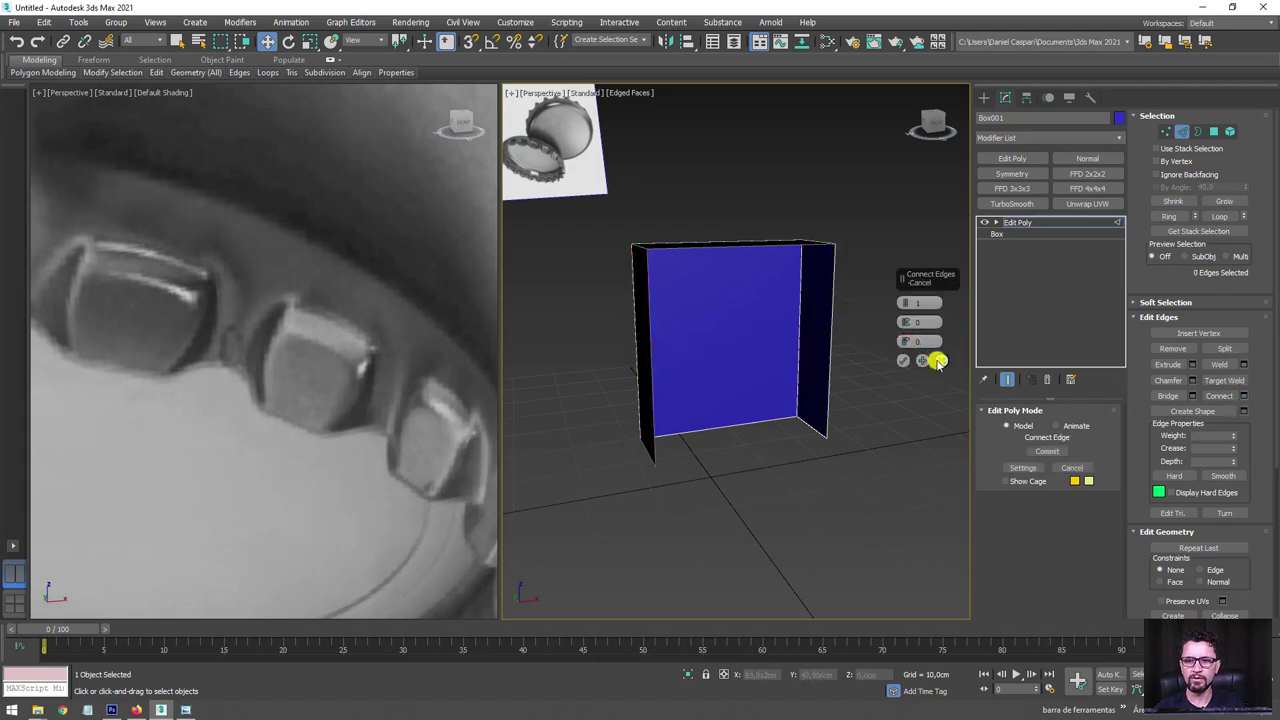
# Select the box's top edge and shift it sideways.
pyautogui.click(940, 362)
pyautogui.click(756, 262)
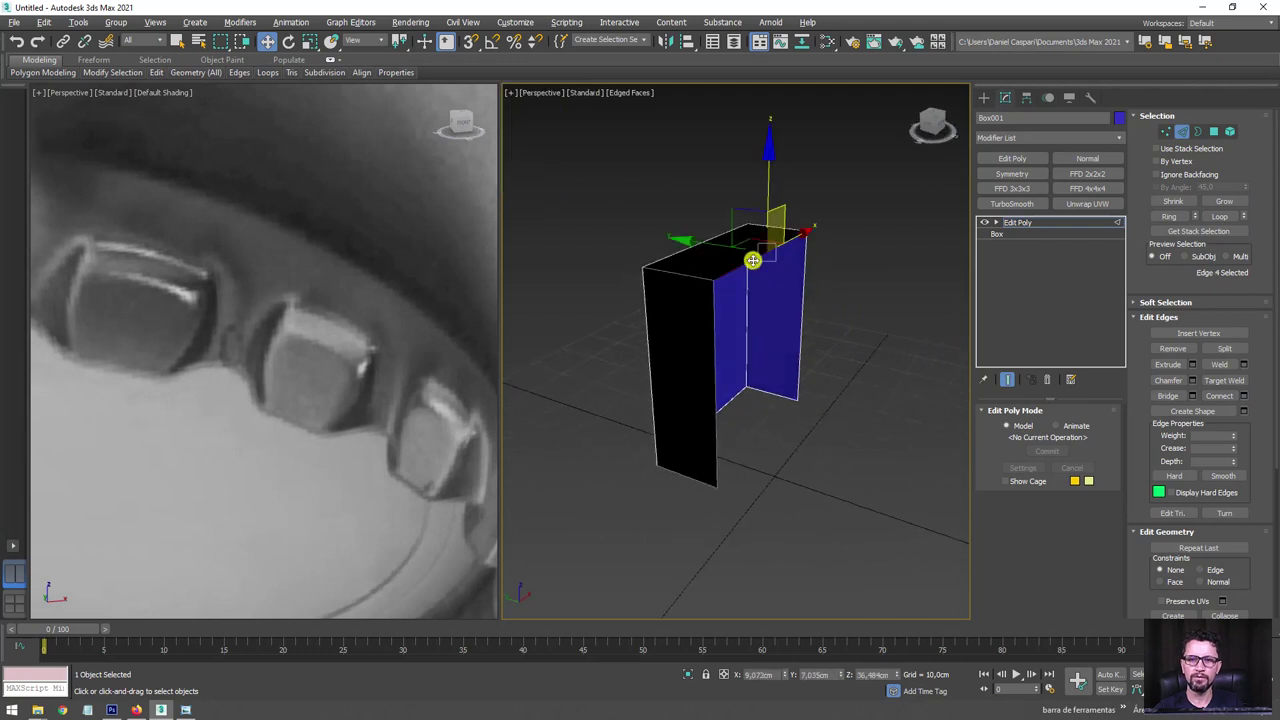
pyautogui.moveTo(767, 258); pyautogui.dragTo(694, 251)
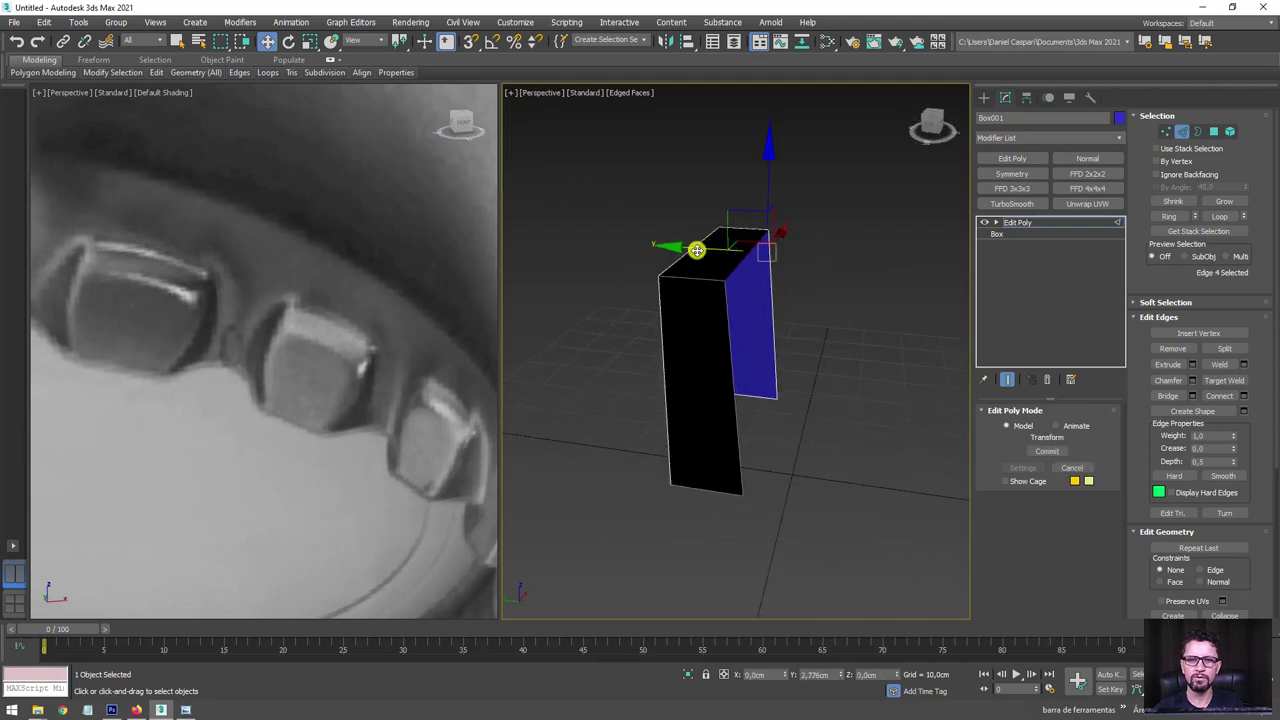
pyautogui.moveTo(752, 193)
pyautogui.keyDown('alt'); pyautogui.mouseDown(button='middle')
pyautogui.moveTo(751, 177)
pyautogui.moveTo(766, 297)
pyautogui.moveTo(698, 308)
pyautogui.mouseUp(button='middle'); pyautogui.keyUp('alt')
# Non-uniformly scale the front's two vertical edges outward along X, then ring-select parallel edges.
pyautogui.click(655, 347)
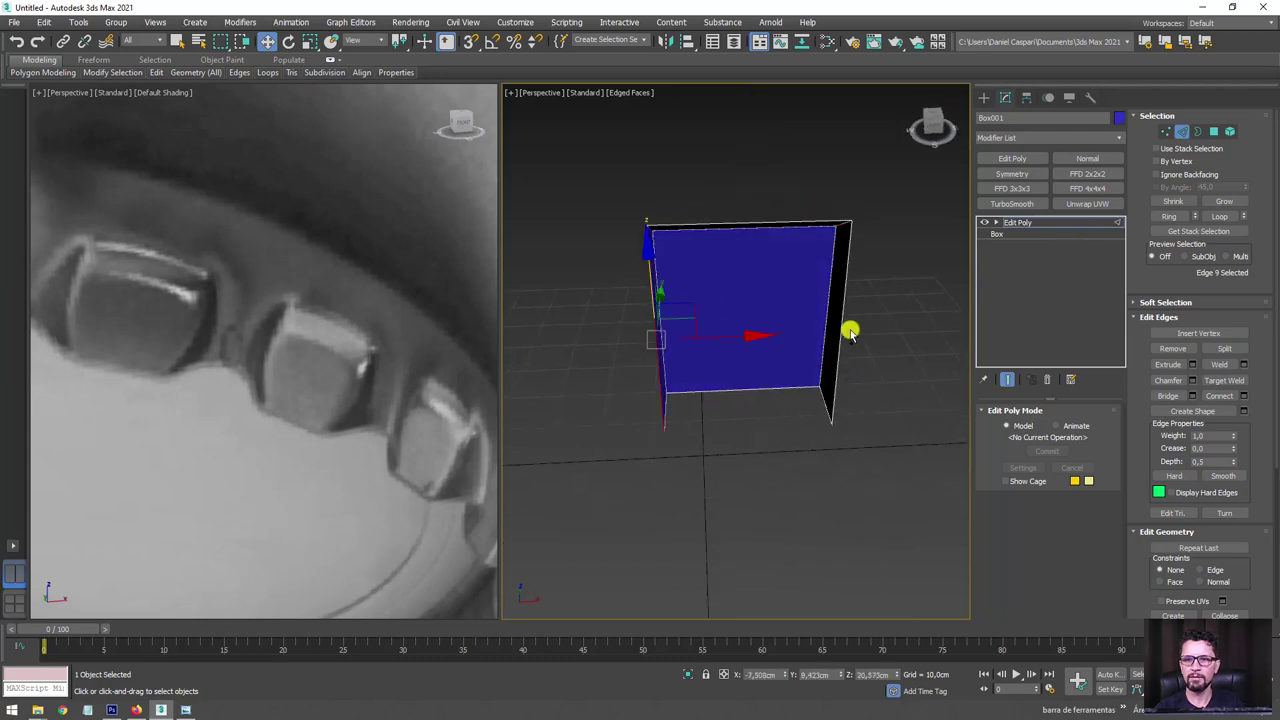
pyautogui.keyDown('ctrl'); pyautogui.click(848, 332); pyautogui.keyUp('ctrl')
pyautogui.press('e')
pyautogui.press('r')
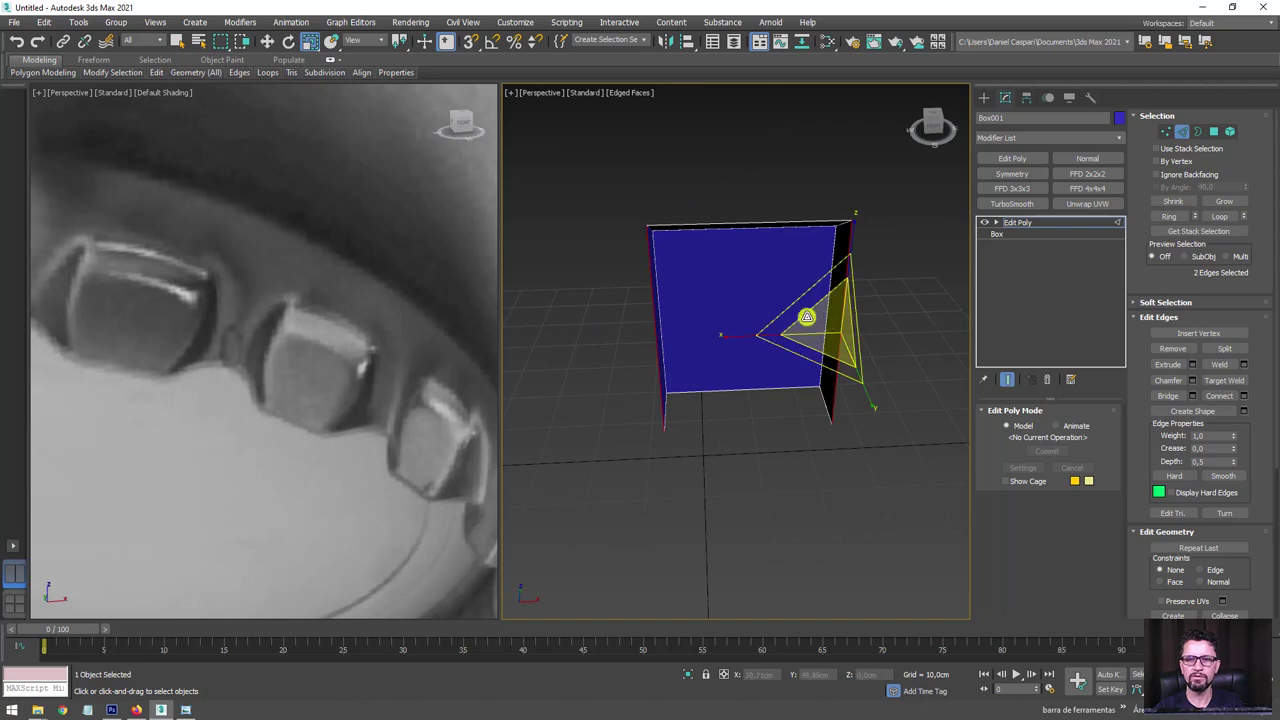
pyautogui.moveTo(397, 44); pyautogui.dragTo(398, 84)
pyautogui.moveTo(646, 333); pyautogui.dragTo(629, 343)
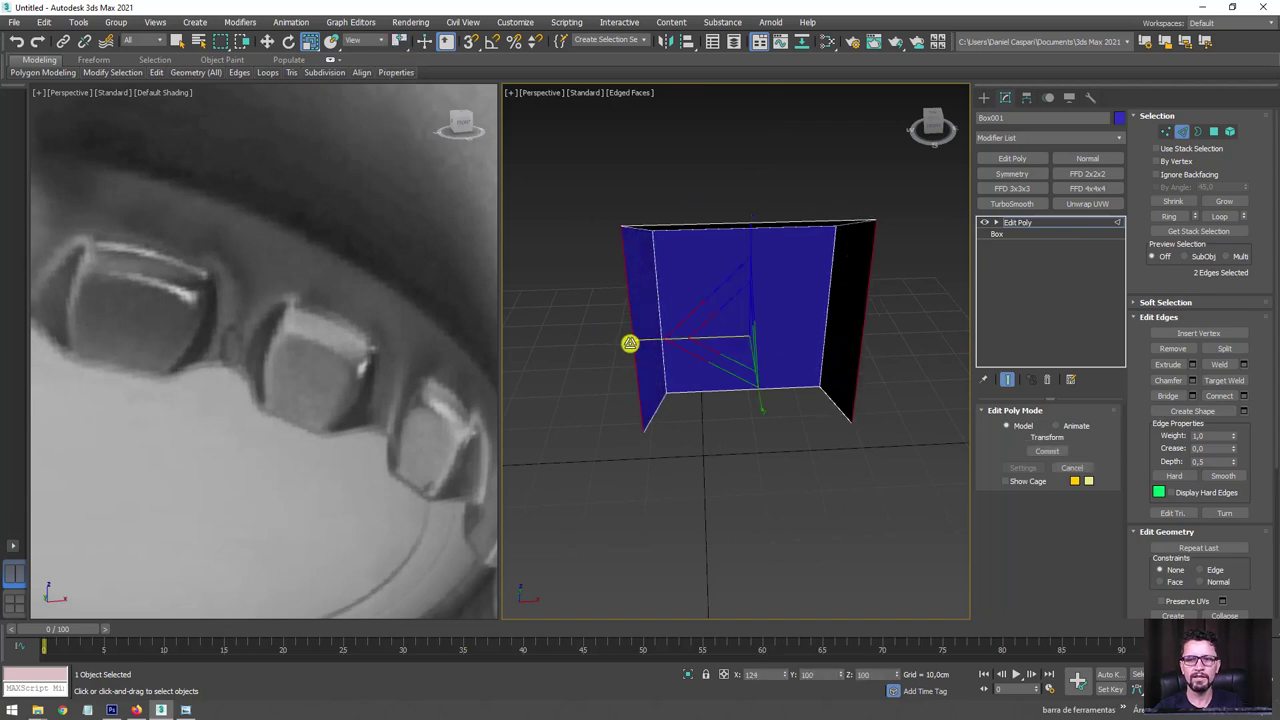
pyautogui.keyDown('alt'); pyautogui.moveTo(629, 343); pyautogui.dragTo(752, 272, button='middle'); pyautogui.keyUp('alt')
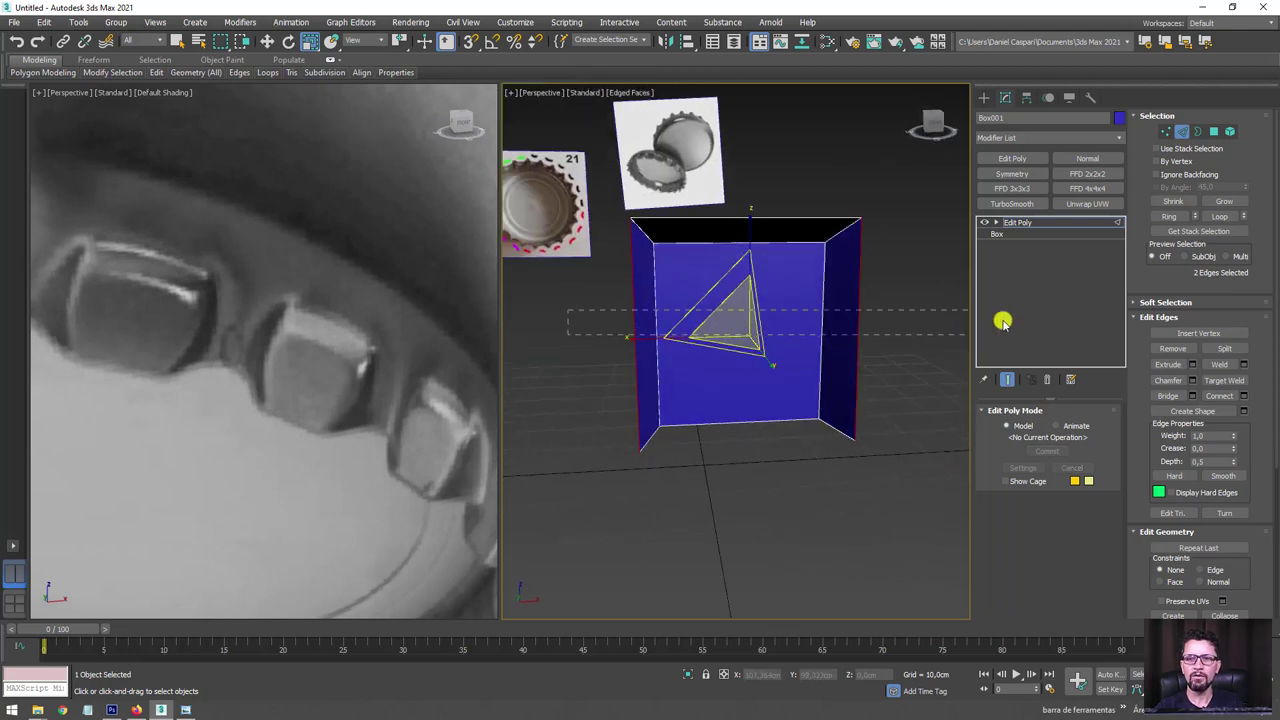
pyautogui.click(1219, 216)
# Connect the edge ring with 2 segments and scale the new edges to 116% on X.
pyautogui.click(1243, 396)
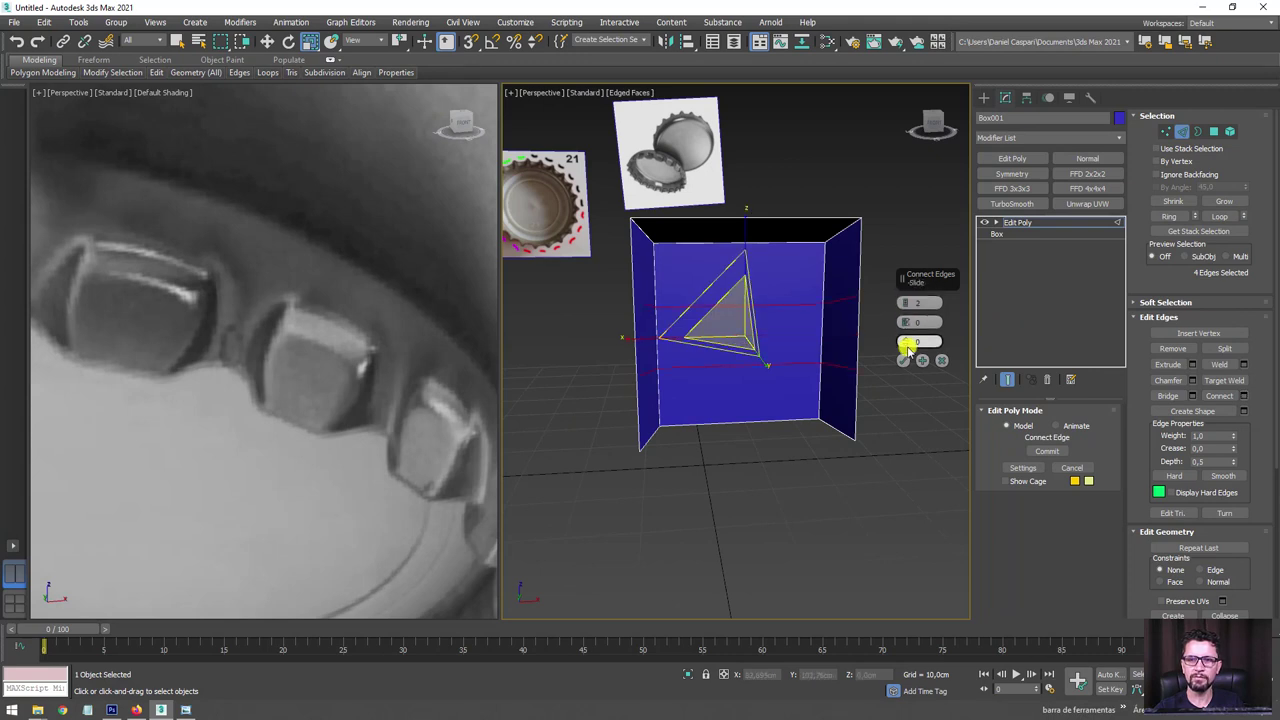
pyautogui.click(902, 361)
pyautogui.moveTo(643, 338); pyautogui.dragTo(635, 343)
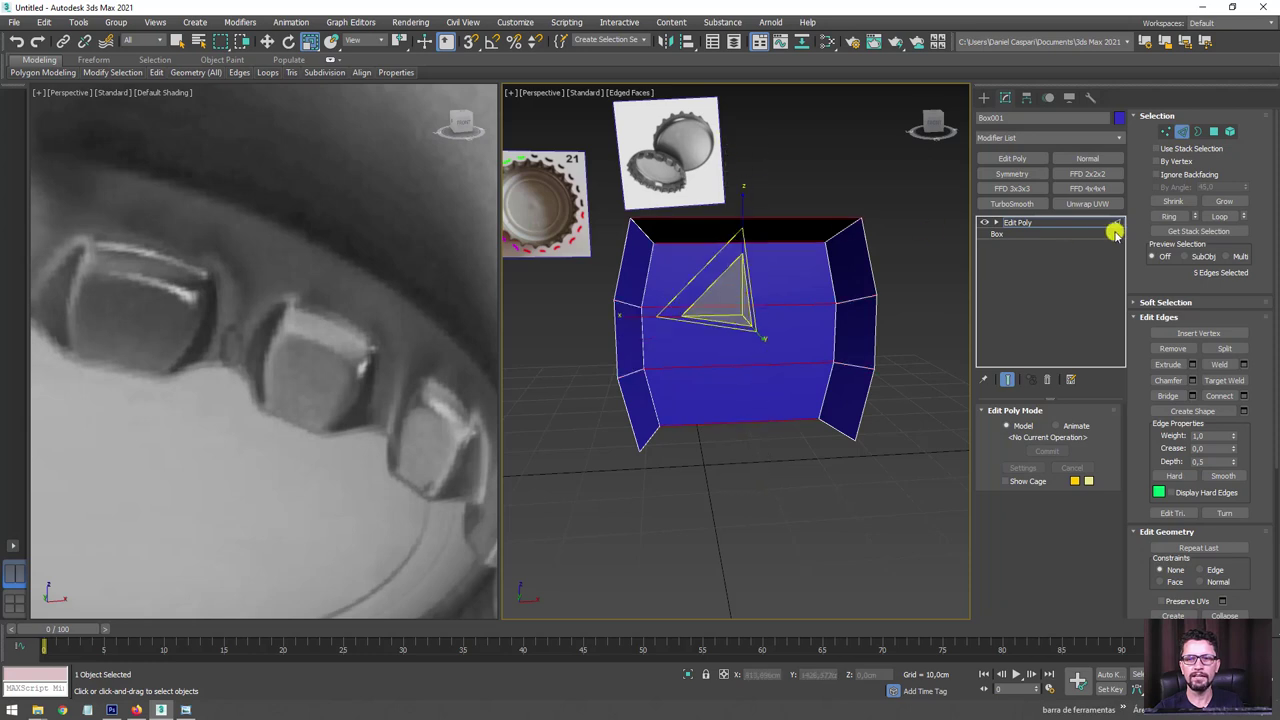
# Connect the horizontal edges to add vertical edges, forming a 3×3 face grid.
pyautogui.click(1220, 396)
pyautogui.keyDown('alt'); pyautogui.moveTo(857, 286); pyautogui.dragTo(757, 223, button='middle'); pyautogui.keyUp('alt')
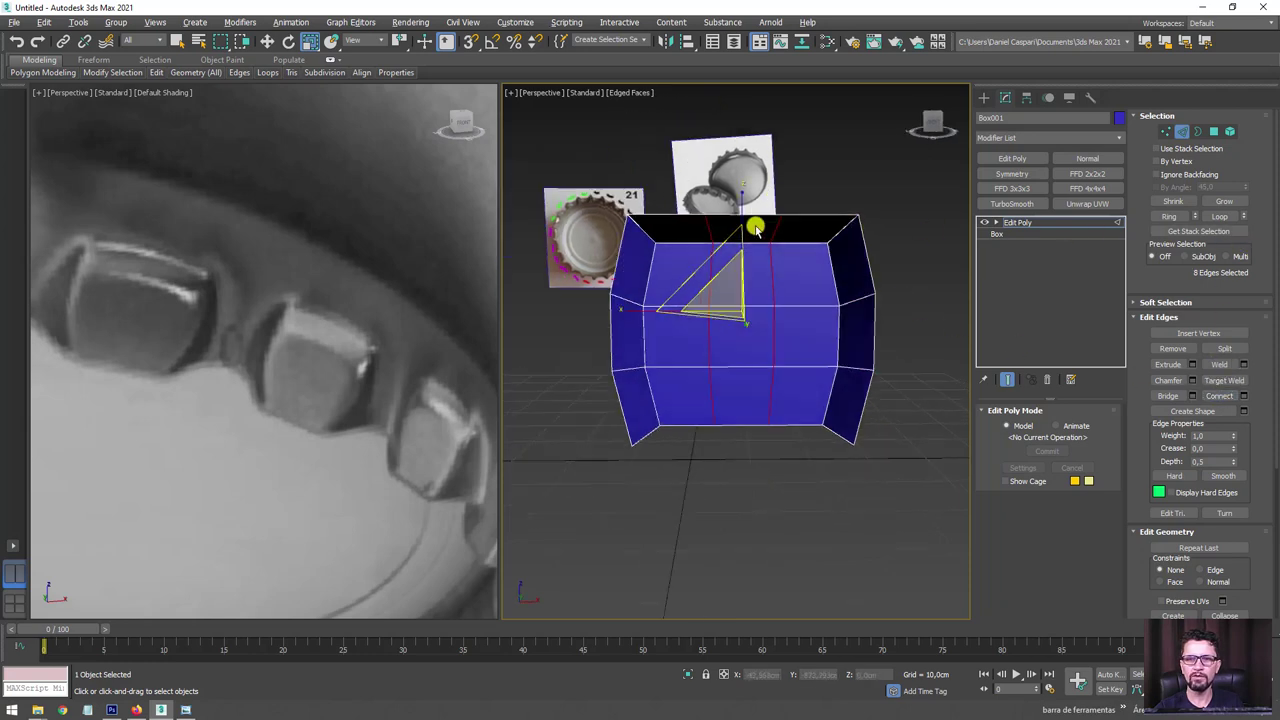
pyautogui.click(757, 222)
pyautogui.press('w')
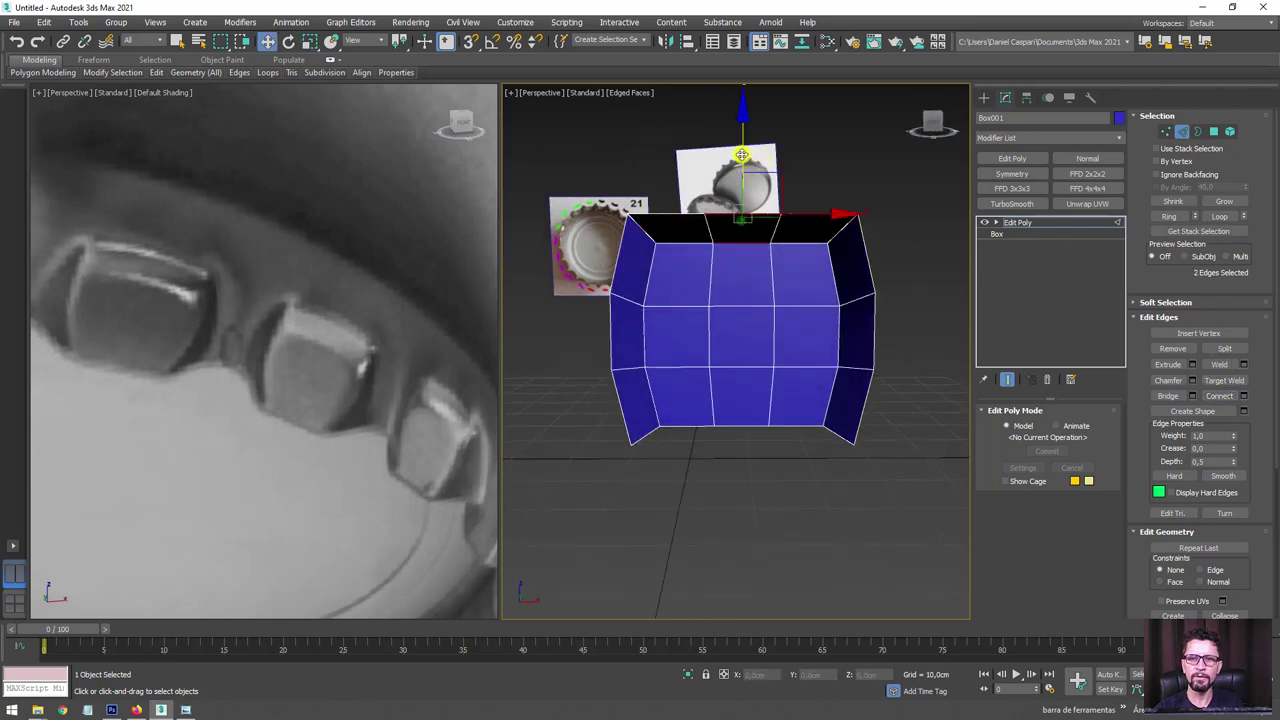
pyautogui.moveTo(741, 200)
pyautogui.keyDown('alt'); pyautogui.mouseDown(button='middle')
pyautogui.moveTo(760, 249)
pyautogui.moveTo(671, 309)
pyautogui.mouseUp(button='middle'); pyautogui.keyUp('alt')
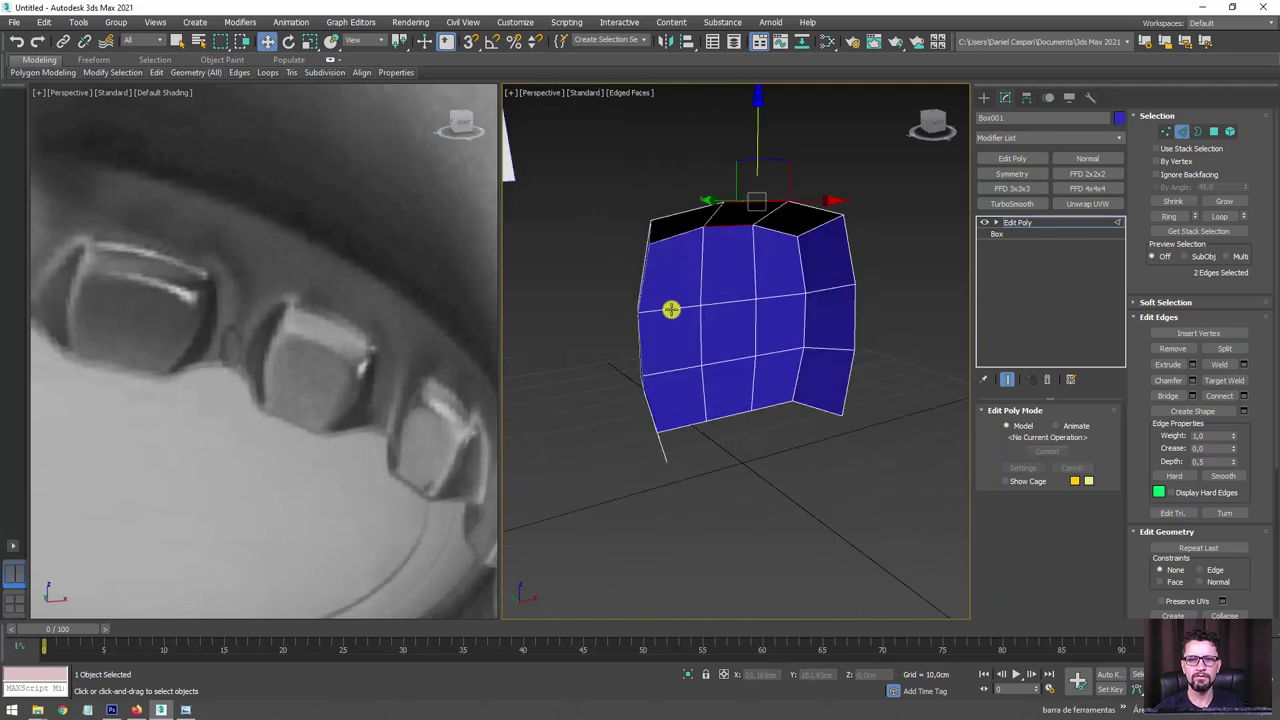
pyautogui.moveTo(677, 385)
pyautogui.keyDown('alt'); pyautogui.mouseDown(button='middle')
pyautogui.moveTo(723, 417)
pyautogui.moveTo(763, 414)
pyautogui.moveTo(646, 409)
pyautogui.mouseUp(button='middle'); pyautogui.keyUp('alt')
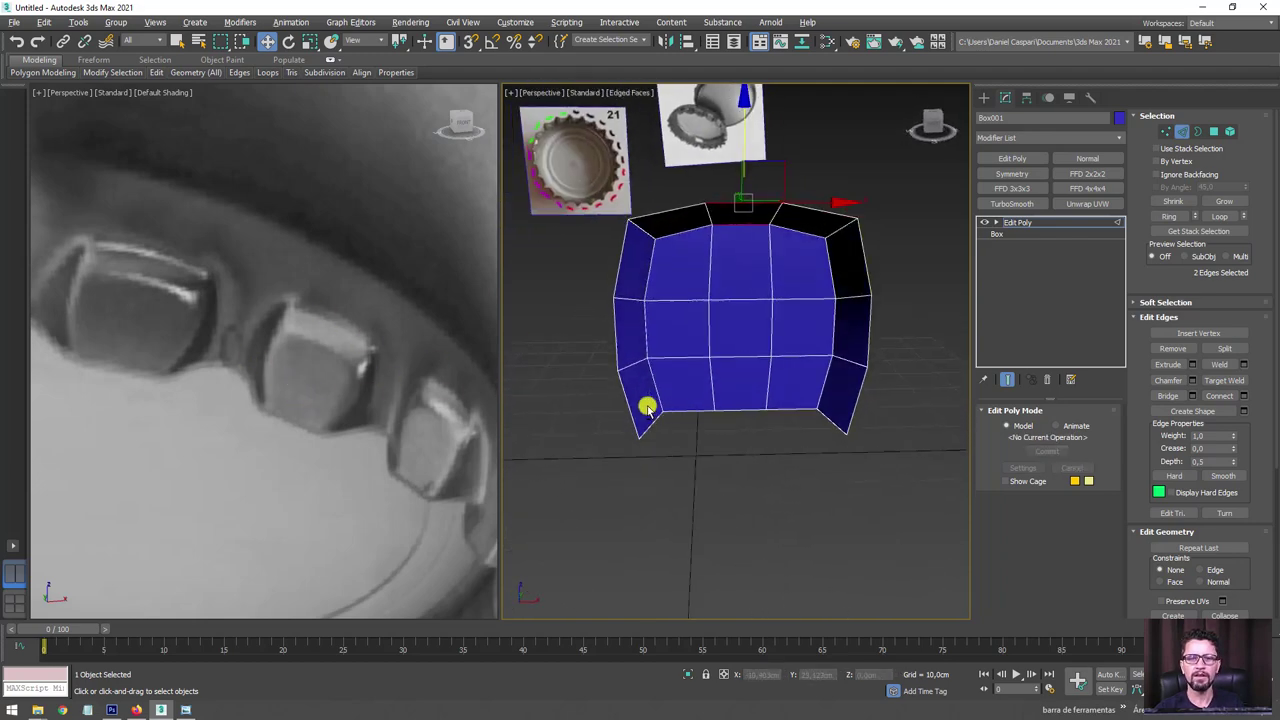
pyautogui.click(1022, 222)
pyautogui.moveTo(760, 300)
pyautogui.keyDown('alt'); pyautogui.mouseDown(button='middle')
pyautogui.moveTo(743, 323)
pyautogui.moveTo(630, 370)
pyautogui.mouseUp(button='middle'); pyautogui.keyUp('alt')
pyautogui.scroll(-2, 725, 335)
# Shift-drag the crimp piece along X as Clone To Element, then select both pieces.
pyautogui.click(1231, 132)
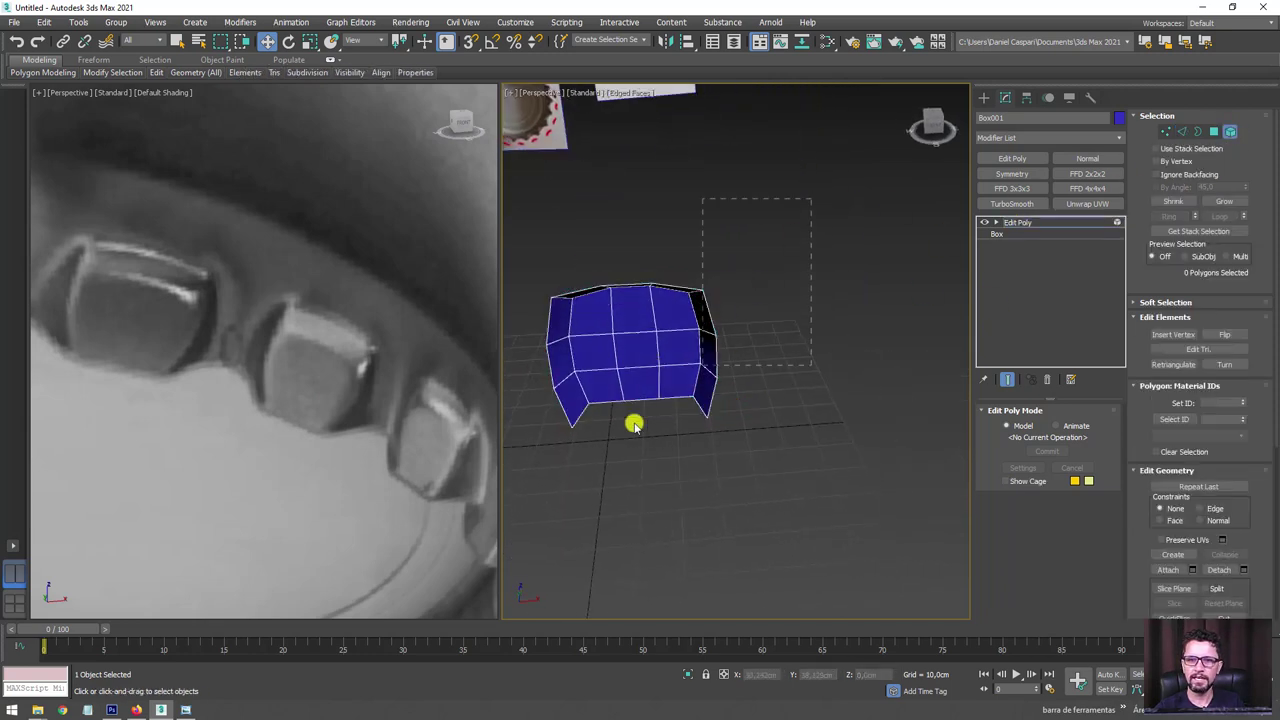
pyautogui.click(643, 395)
pyautogui.scroll(2, 697, 349)
pyautogui.scroll(2, 760, 355)
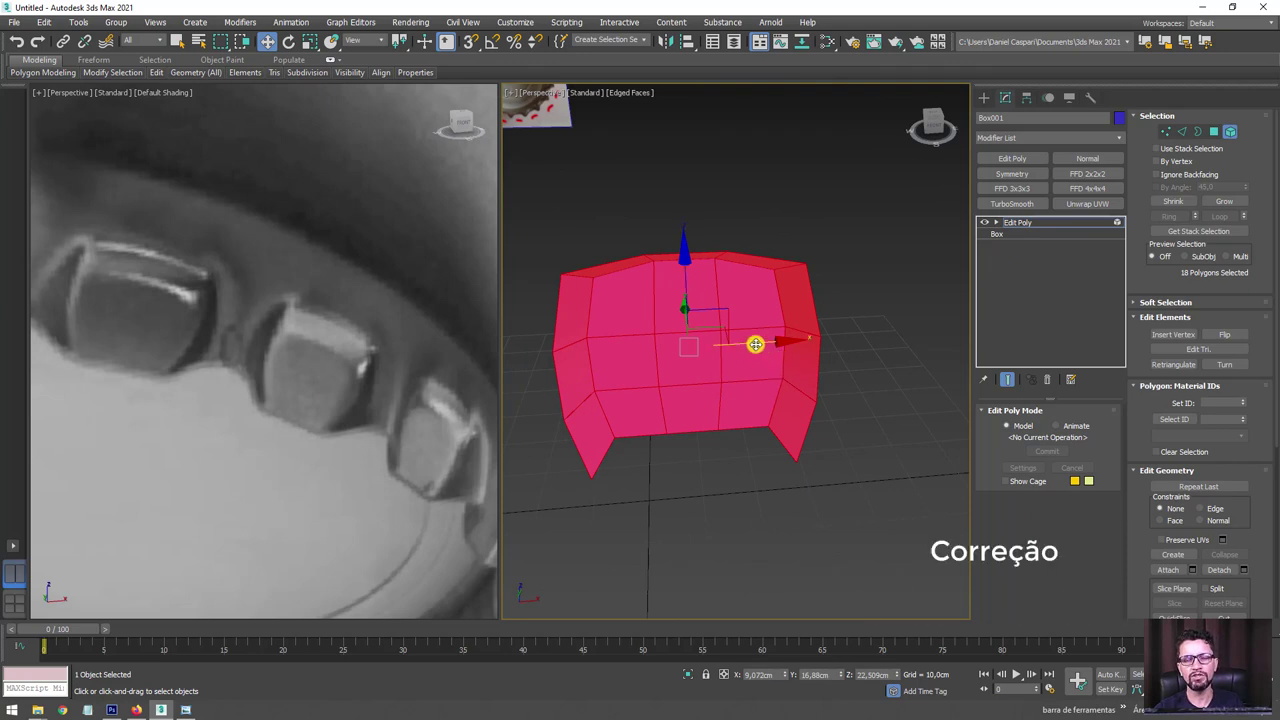
pyautogui.keyDown('ctrl'); pyautogui.keyDown('shift'); pyautogui.moveTo(752, 343); pyautogui.dragTo(1031, 328); pyautogui.keyUp('shift'); pyautogui.keyUp('ctrl')
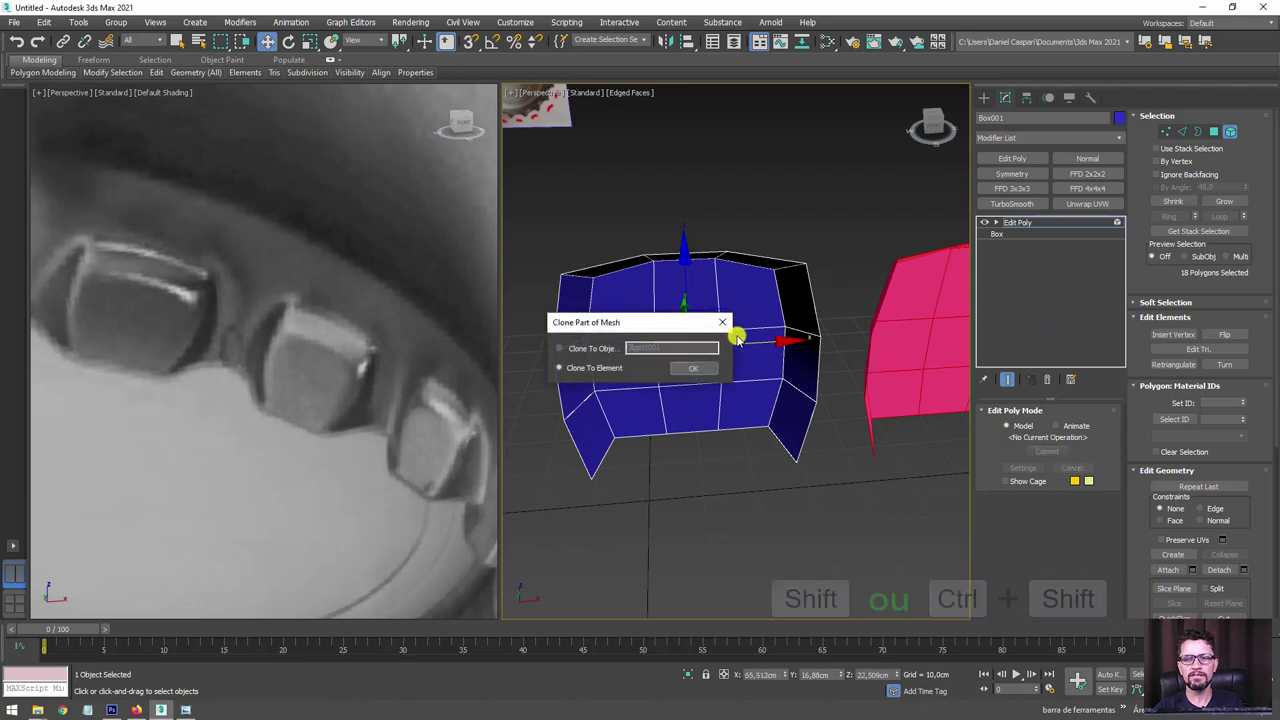
pyautogui.click(698, 369)
pyautogui.moveTo(903, 386)
pyautogui.keyDown('alt'); pyautogui.mouseDown(button='middle')
pyautogui.moveTo(777, 309)
pyautogui.moveTo(760, 360)
pyautogui.moveTo(811, 375)
pyautogui.mouseUp(button='middle'); pyautogui.keyUp('alt')
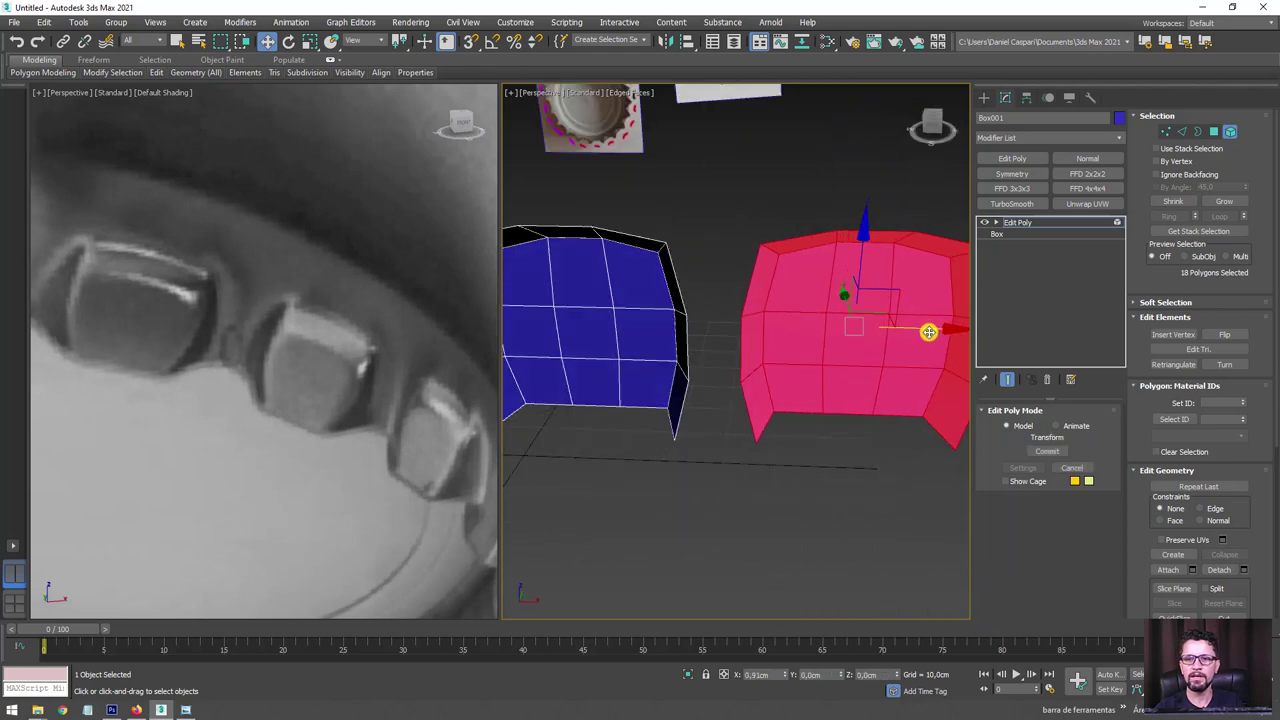
pyautogui.moveTo(925, 331)
pyautogui.keyDown('alt'); pyautogui.mouseDown(button='middle')
pyautogui.moveTo(826, 371)
pyautogui.moveTo(543, 323)
pyautogui.mouseUp(button='middle'); pyautogui.keyUp('alt')
pyautogui.keyDown('ctrl'); pyautogui.click(543, 323); pyautogui.keyUp('ctrl')
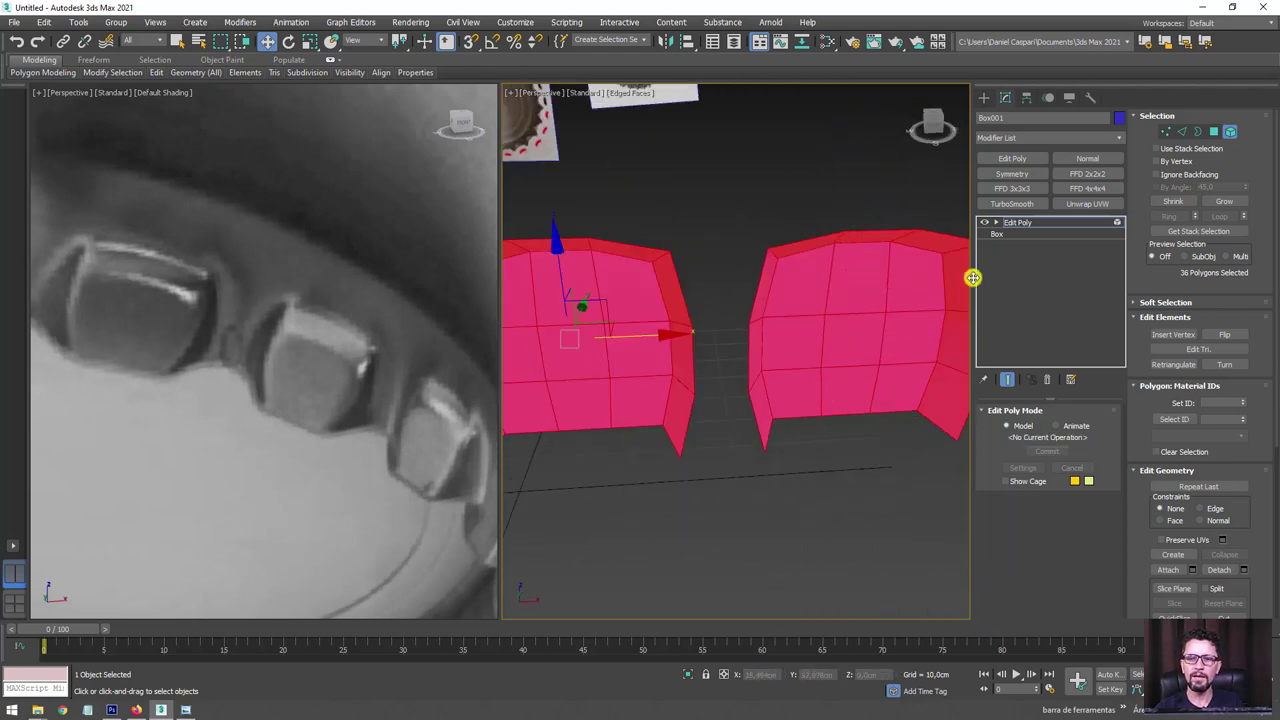
pyautogui.click(1181, 131)
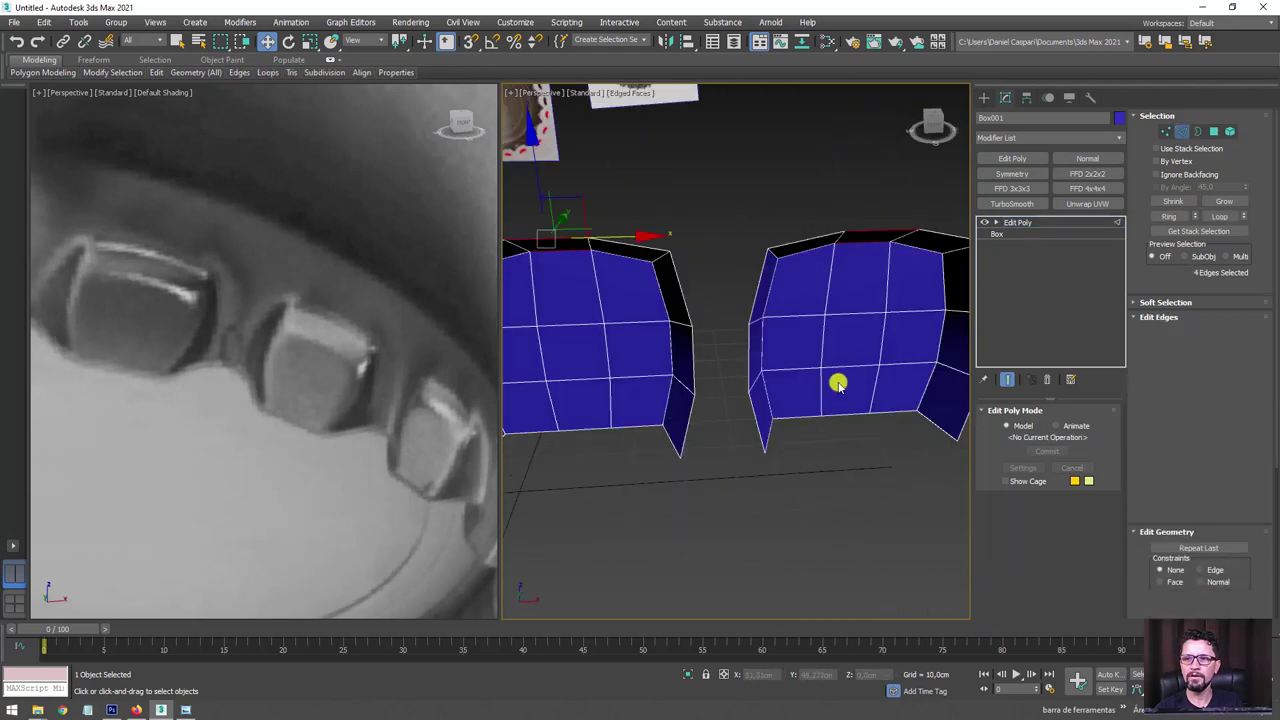
# Bridge the facing inner edge loops of the two crimp pieces.
pyautogui.click(748, 356)
pyautogui.keyDown('ctrl'); pyautogui.click(692, 360); pyautogui.keyUp('ctrl')
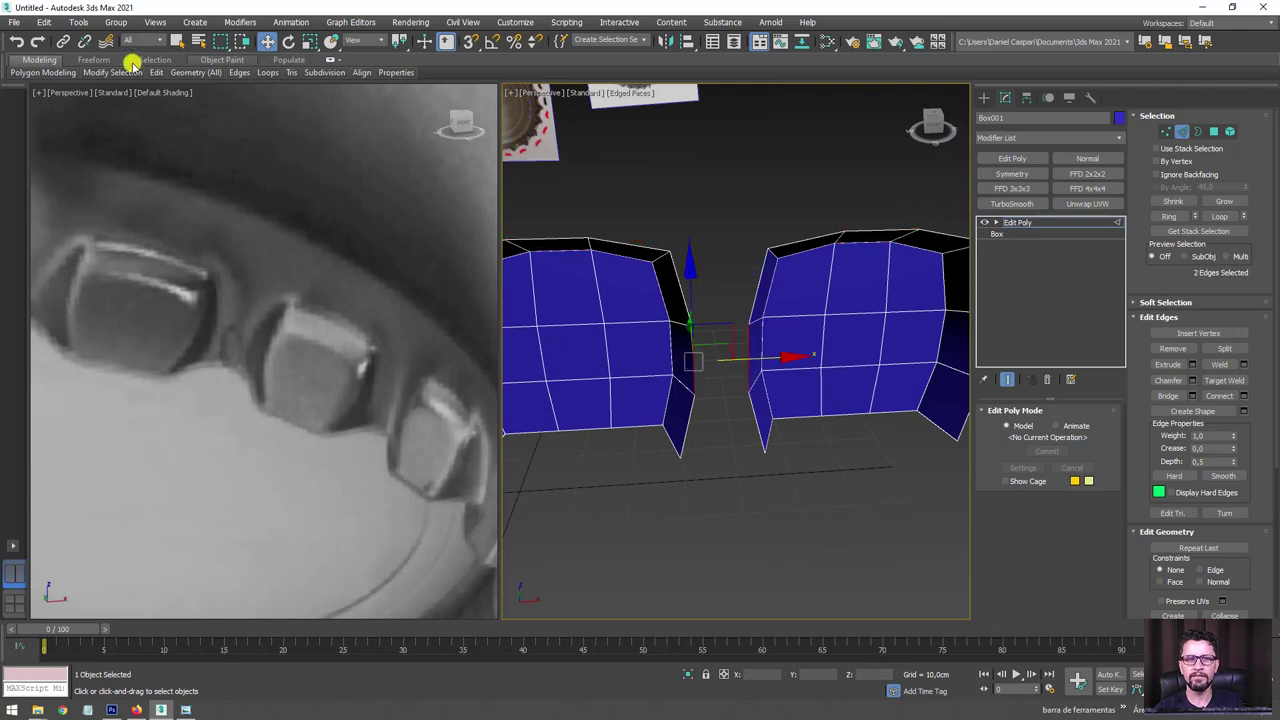
pyautogui.click(106, 150)
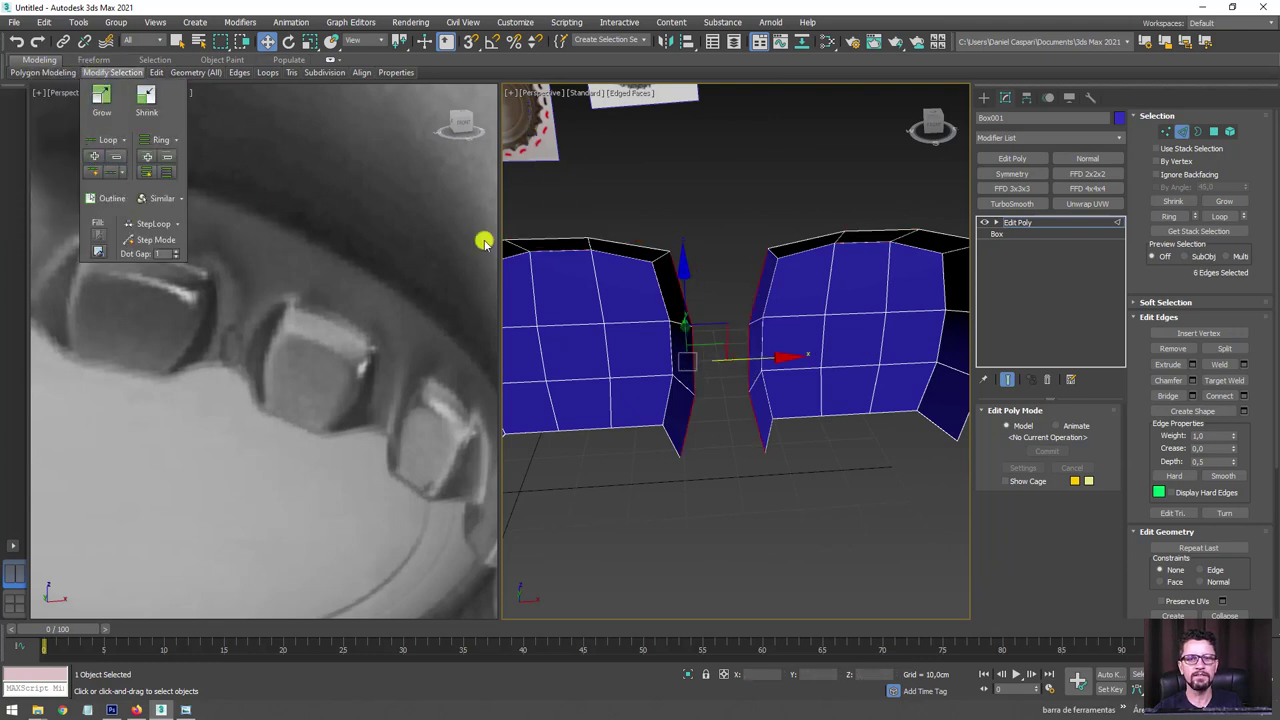
pyautogui.click(1168, 396)
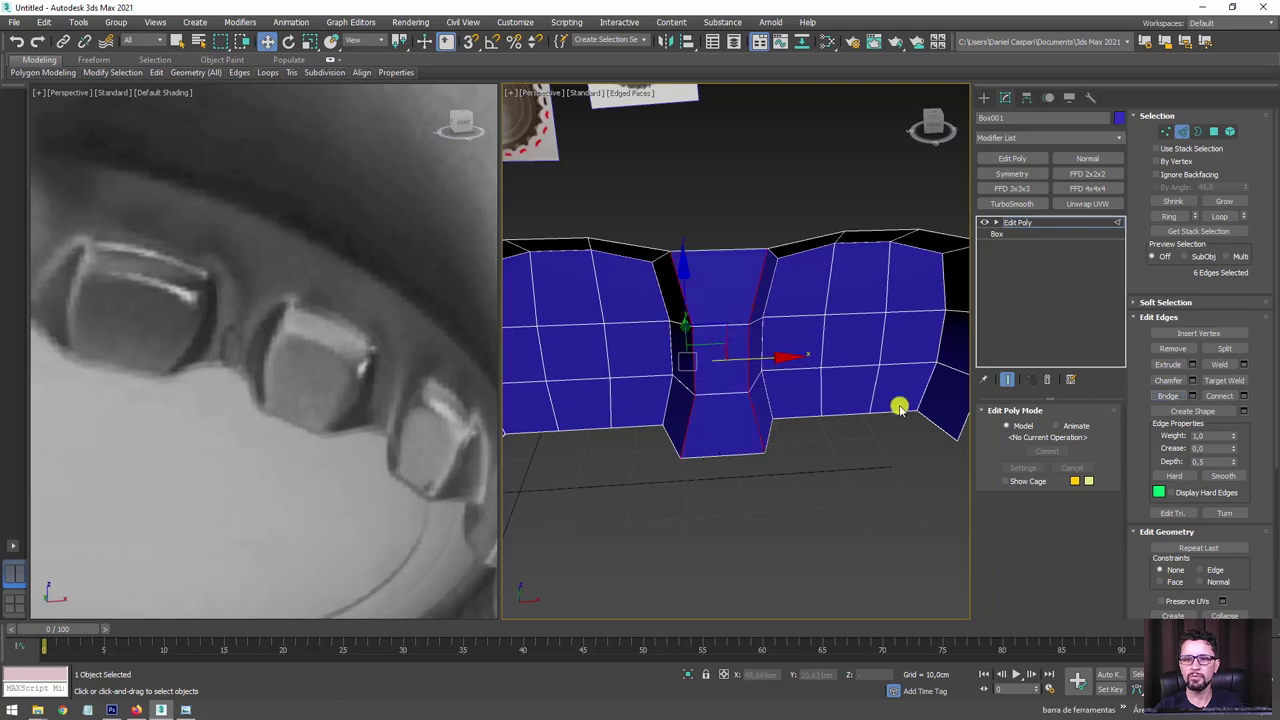
pyautogui.moveTo(900, 408)
pyautogui.keyDown('alt'); pyautogui.mouseDown(button='middle')
pyautogui.moveTo(786, 291)
pyautogui.moveTo(791, 380)
pyautogui.moveTo(745, 450)
pyautogui.mouseUp(button='middle'); pyautogui.keyUp('alt')
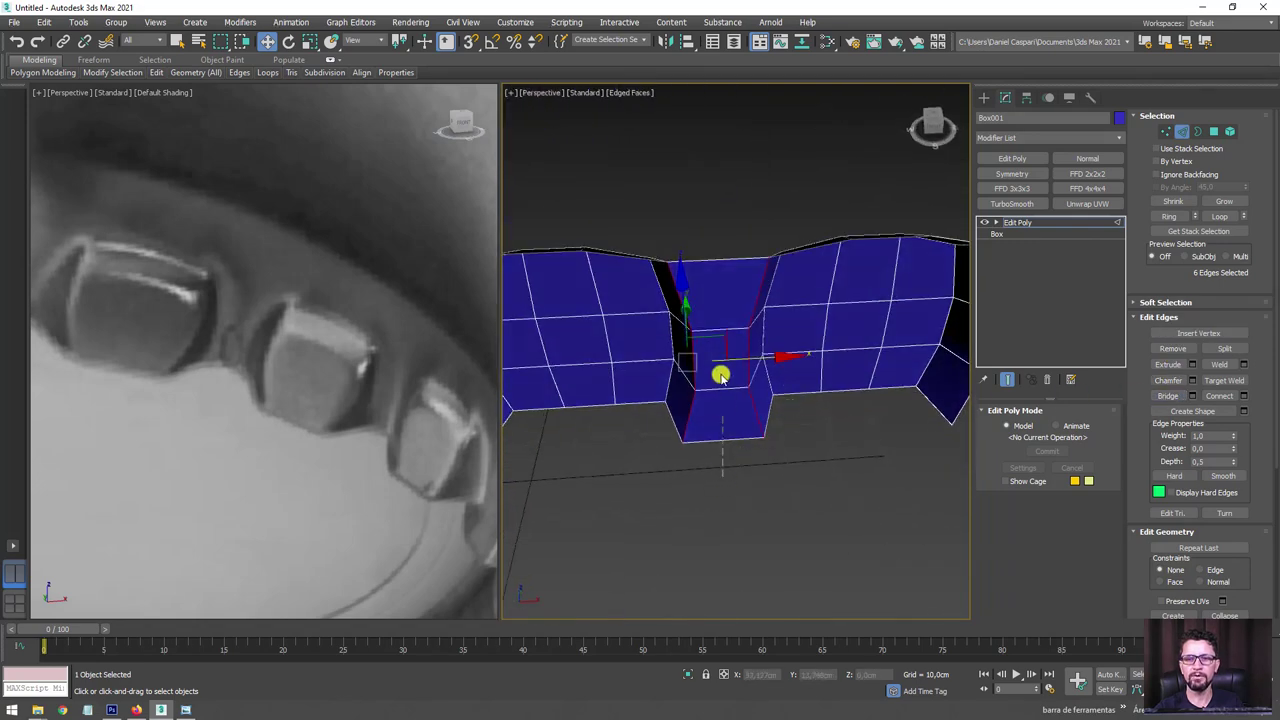
# Add a single connecting edge across the bridge with Connect set to 1 segment.
pyautogui.moveTo(708, 215); pyautogui.dragTo(709, 216)
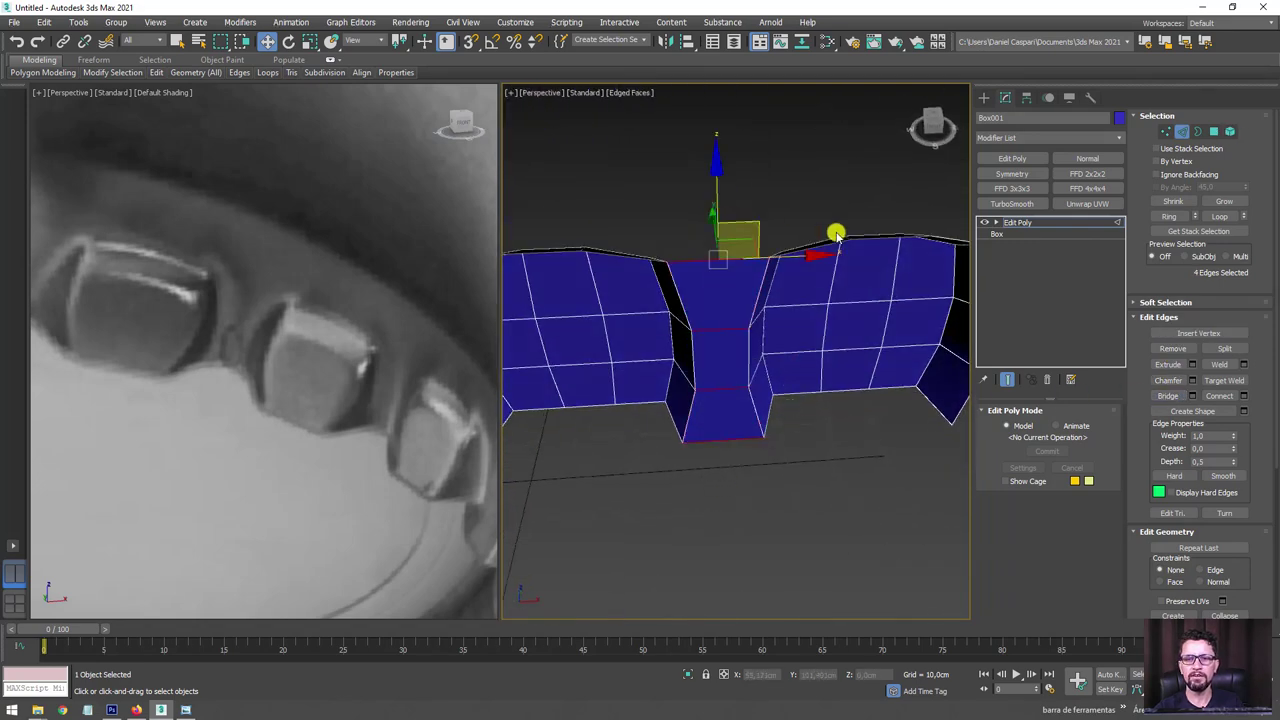
pyautogui.click(1222, 398)
pyautogui.keyDown('alt'); pyautogui.moveTo(771, 349); pyautogui.dragTo(860, 330, button='middle'); pyautogui.keyUp('alt')
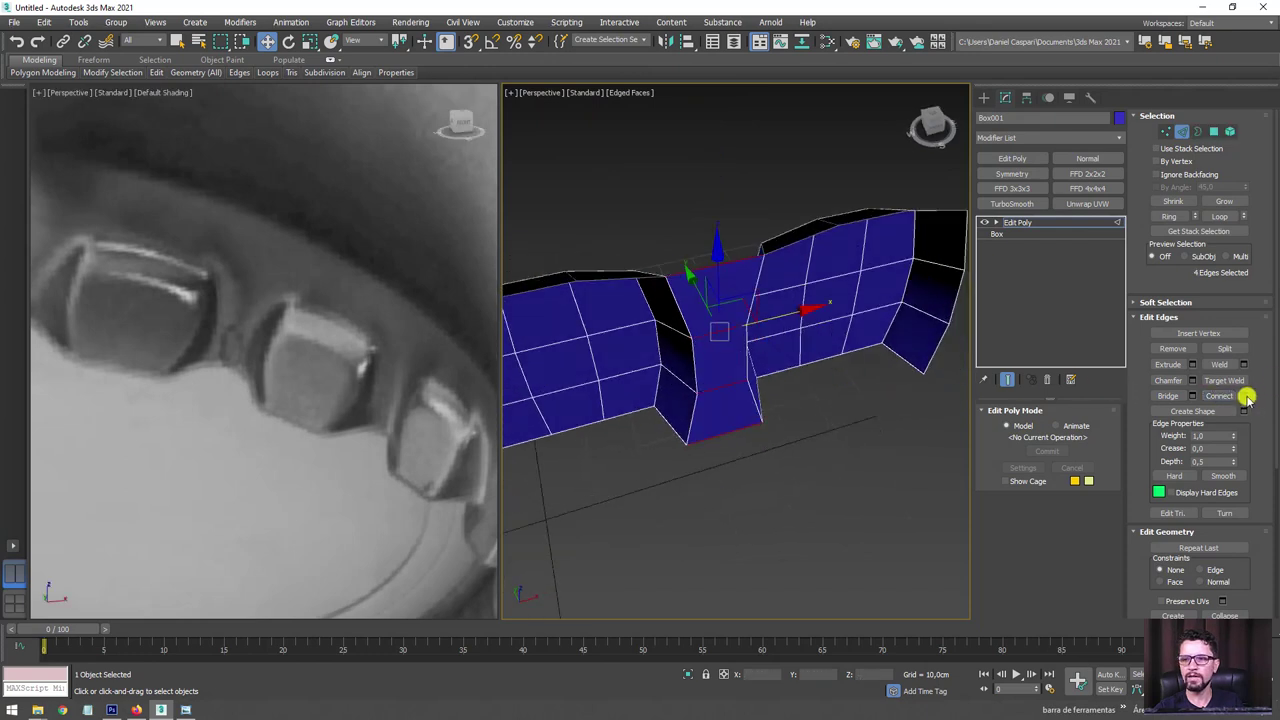
pyautogui.click(1243, 396)
pyautogui.moveTo(912, 303); pyautogui.dragTo(913, 345)
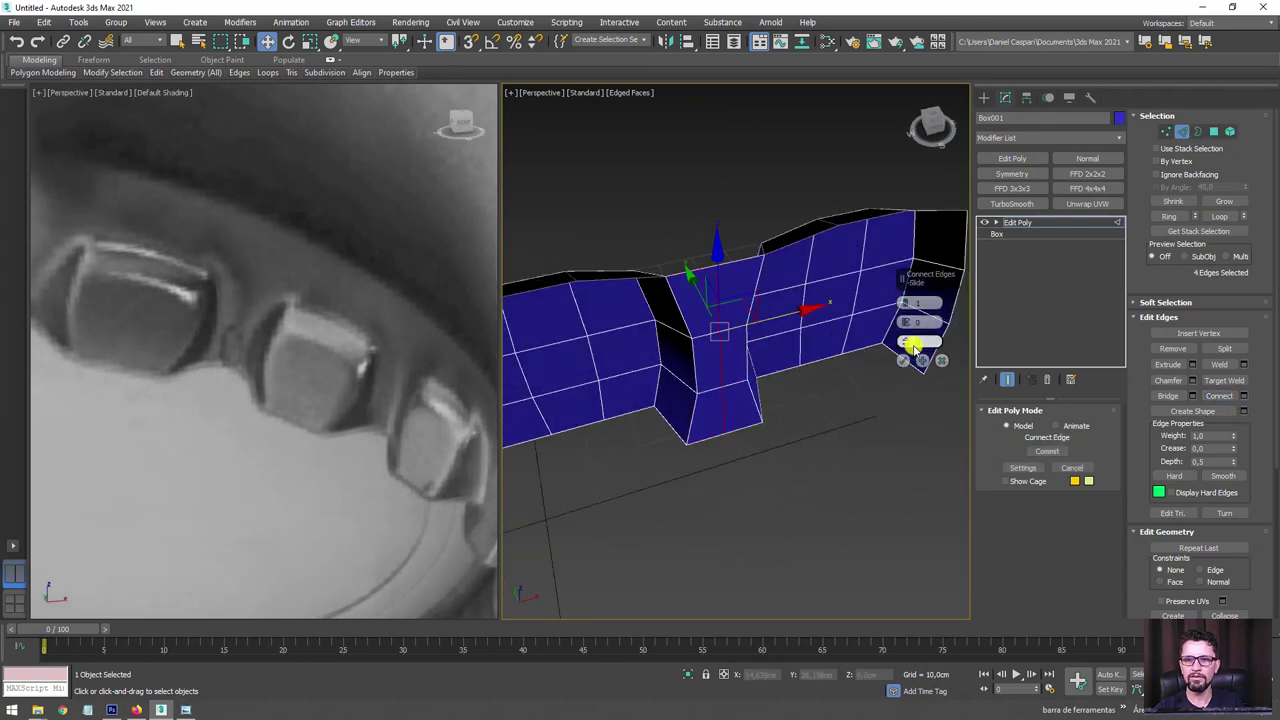
pyautogui.click(905, 360)
# Move the new fold edges to shape the fold and select its corner vertex.
pyautogui.keyDown('alt'); pyautogui.moveTo(680, 337); pyautogui.dragTo(683, 339, button='middle'); pyautogui.keyUp('alt')
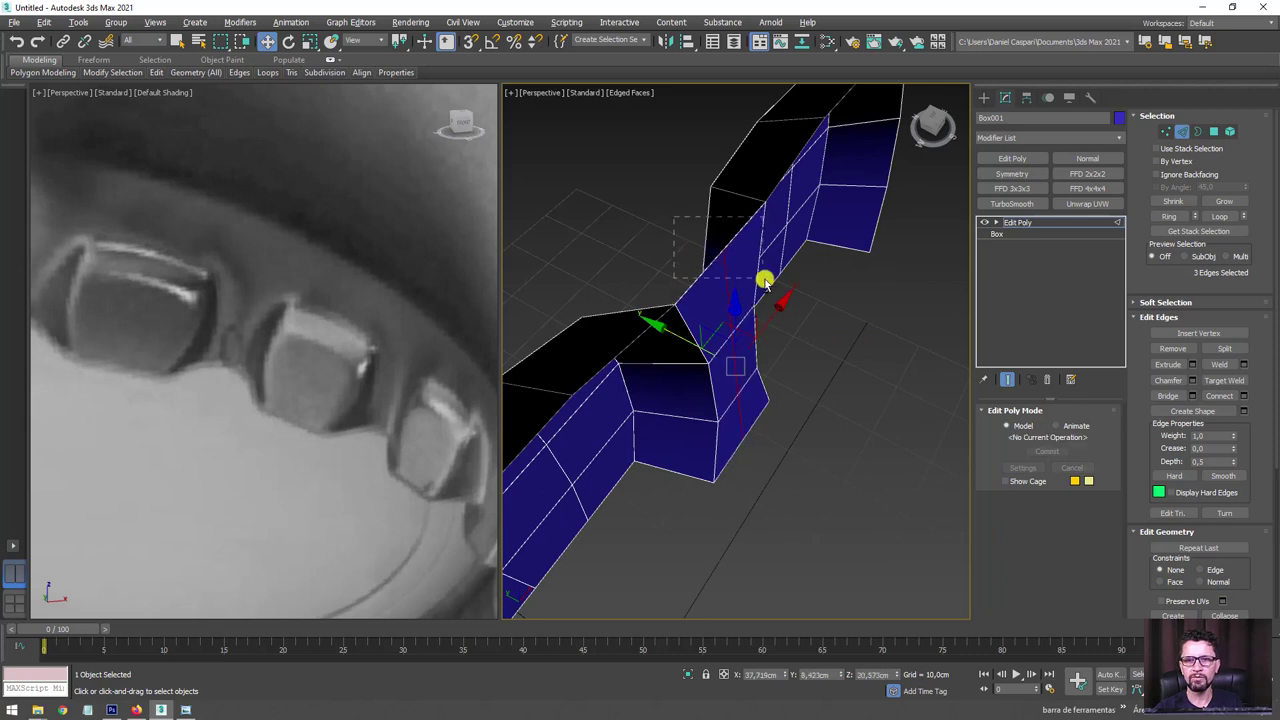
pyautogui.keyDown('alt'); pyautogui.click(709, 343); pyautogui.keyUp('alt')
pyautogui.moveTo(685, 363); pyautogui.dragTo(775, 353)
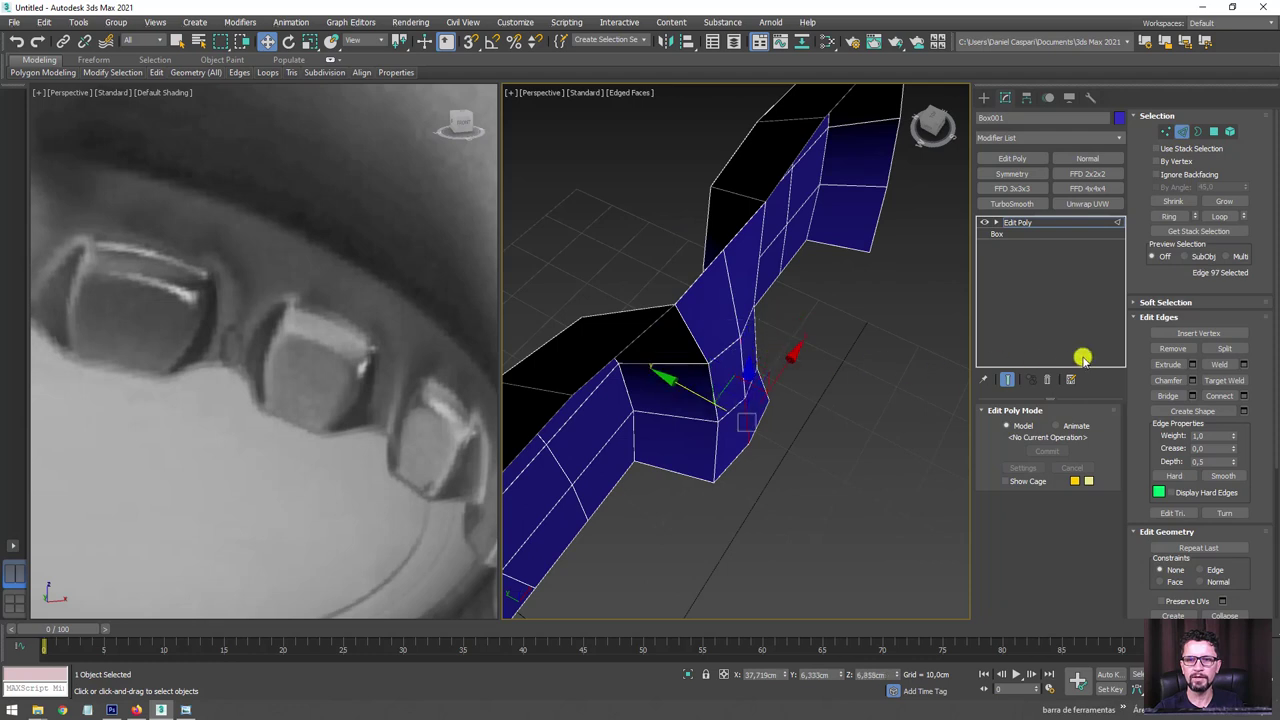
pyautogui.click(1167, 138)
pyautogui.moveTo(748, 441); pyautogui.dragTo(746, 441)
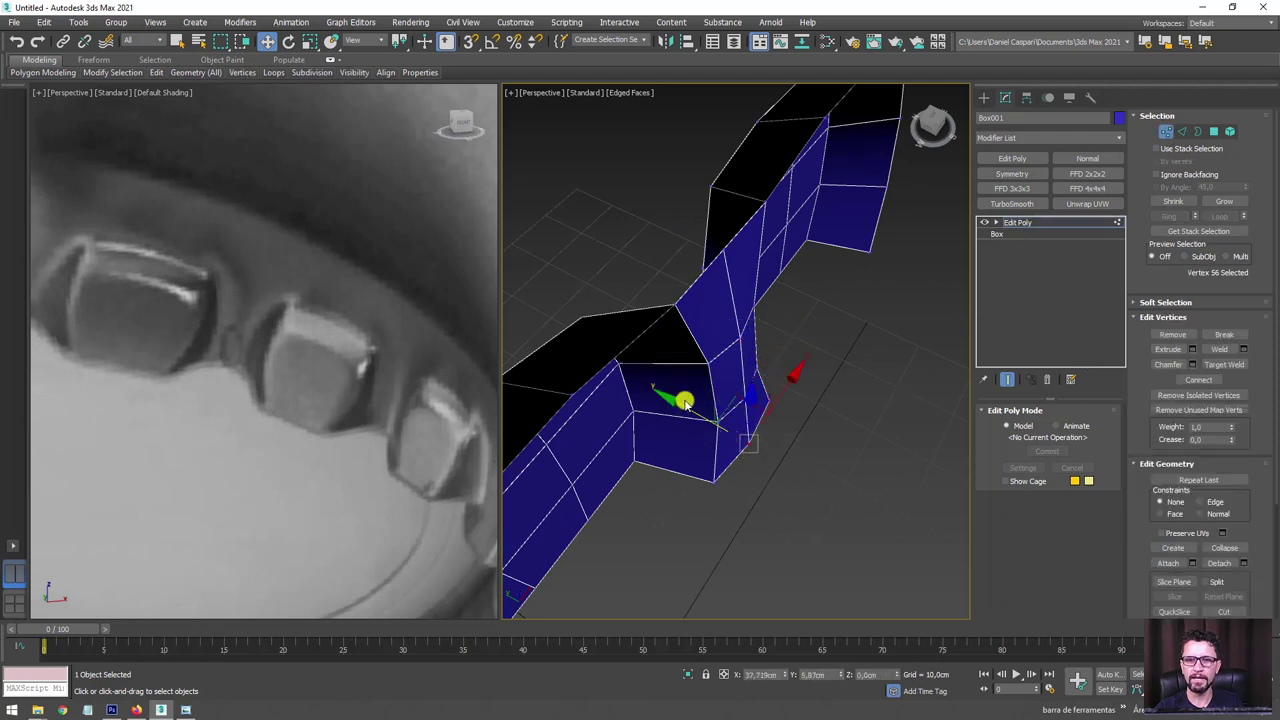
# Nudge the fold's corner vertex to tighten the fold.
pyautogui.moveTo(683, 404); pyautogui.dragTo(688, 410)
pyautogui.scroll(-3, 357, 406)
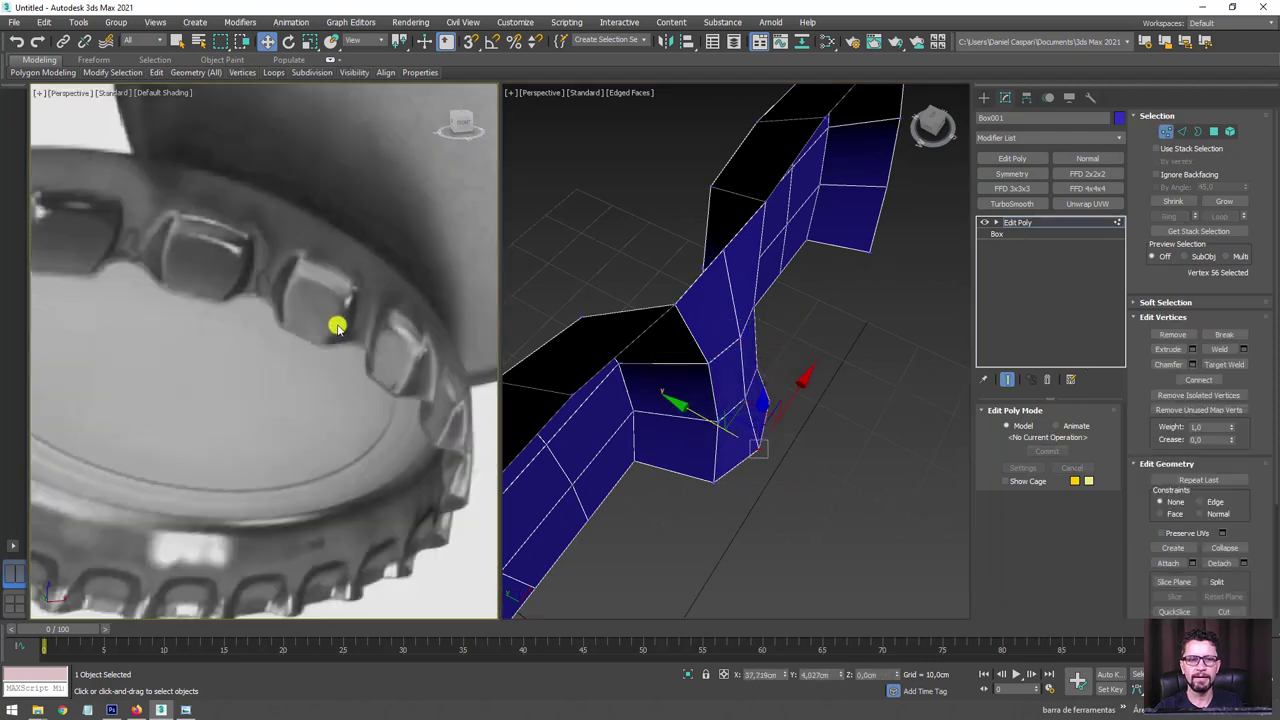
pyautogui.scroll(3, 334, 323)
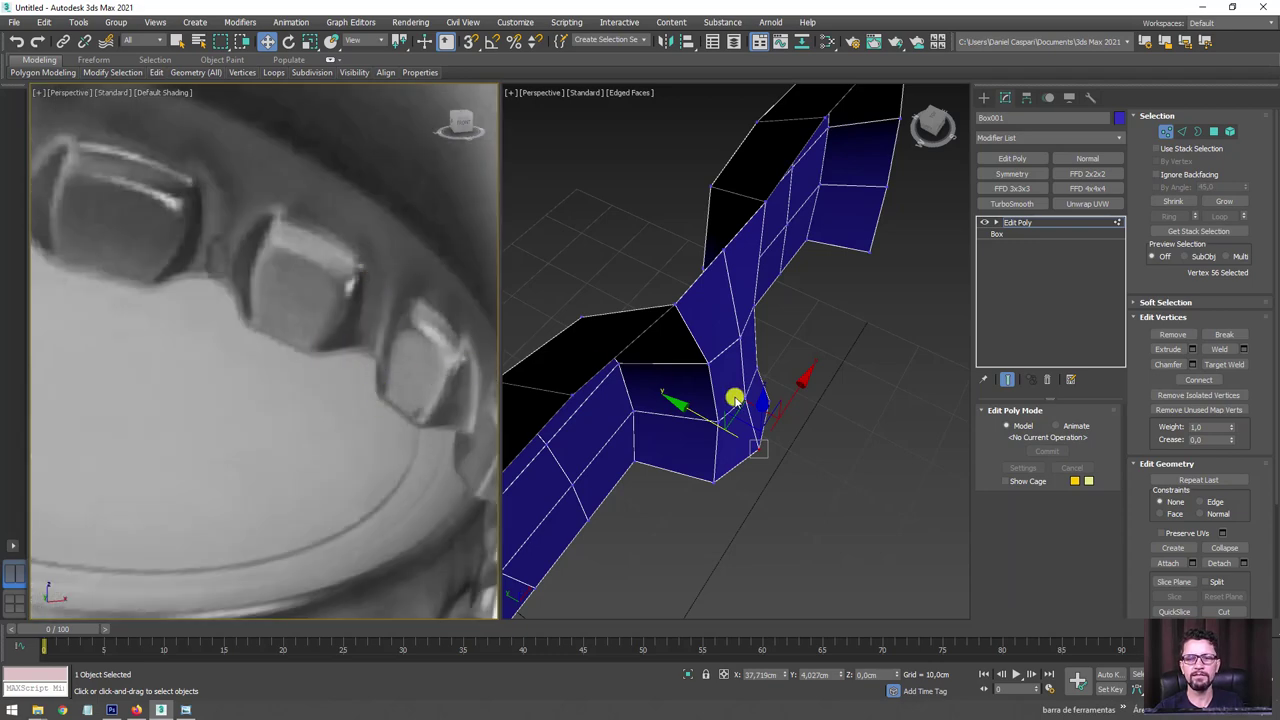
pyautogui.scroll(-5, 737, 400)
pyautogui.moveTo(737, 400)
pyautogui.keyDown('alt'); pyautogui.mouseDown(button='middle')
pyautogui.moveTo(771, 357)
pyautogui.moveTo(700, 263)
pyautogui.moveTo(720, 280)
pyautogui.moveTo(760, 366)
pyautogui.moveTo(697, 258)
pyautogui.moveTo(607, 208)
pyautogui.mouseUp(button='middle'); pyautogui.keyUp('alt')
pyautogui.scroll(4, 771, 357)
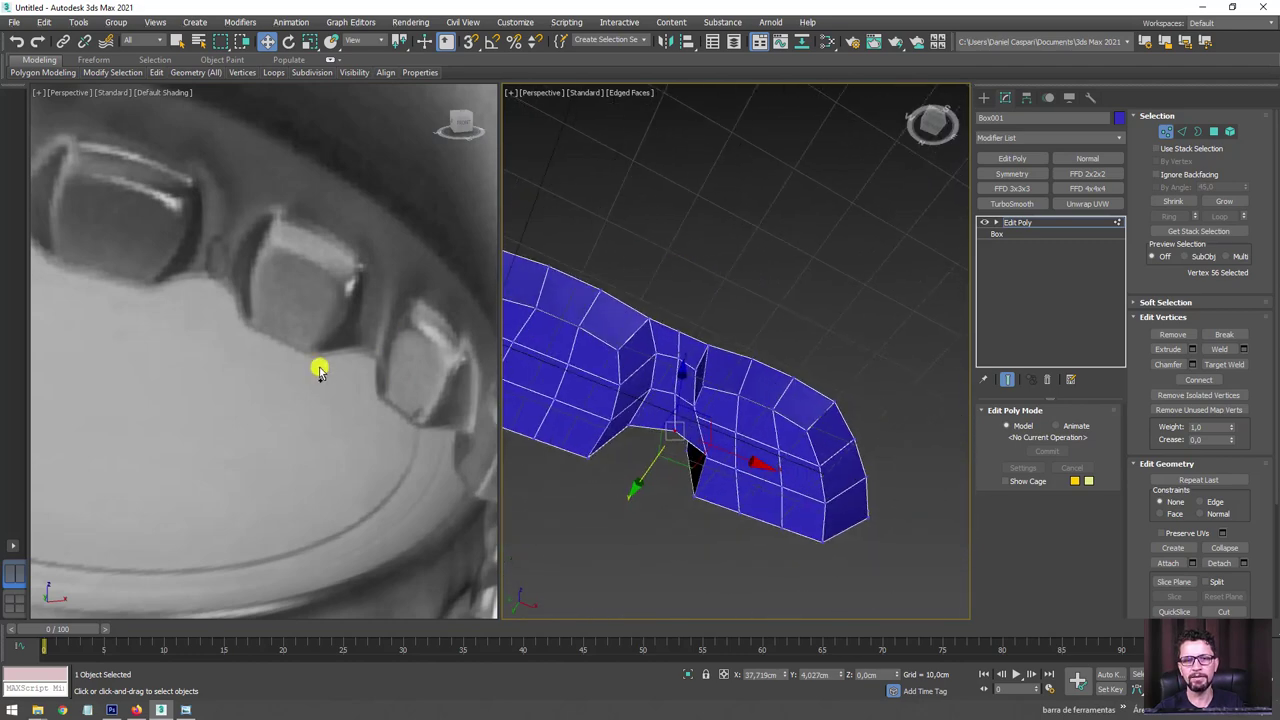
pyautogui.moveTo(580, 463); pyautogui.dragTo(691, 486)
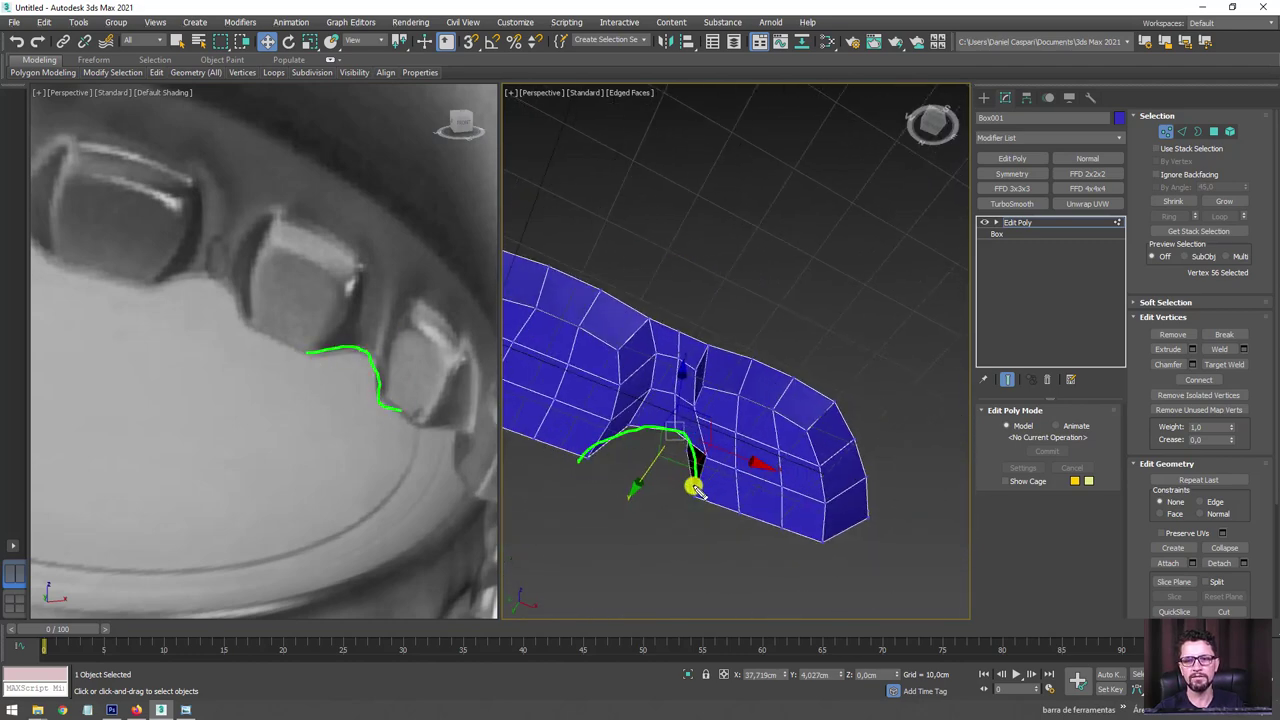
pyautogui.keyDown('alt'); pyautogui.moveTo(691, 486); pyautogui.dragTo(780, 480, button='middle'); pyautogui.keyUp('alt')
# Move the two fold vertices inward to close the gap, then add two more vertices.
pyautogui.moveTo(704, 437); pyautogui.dragTo(708, 439)
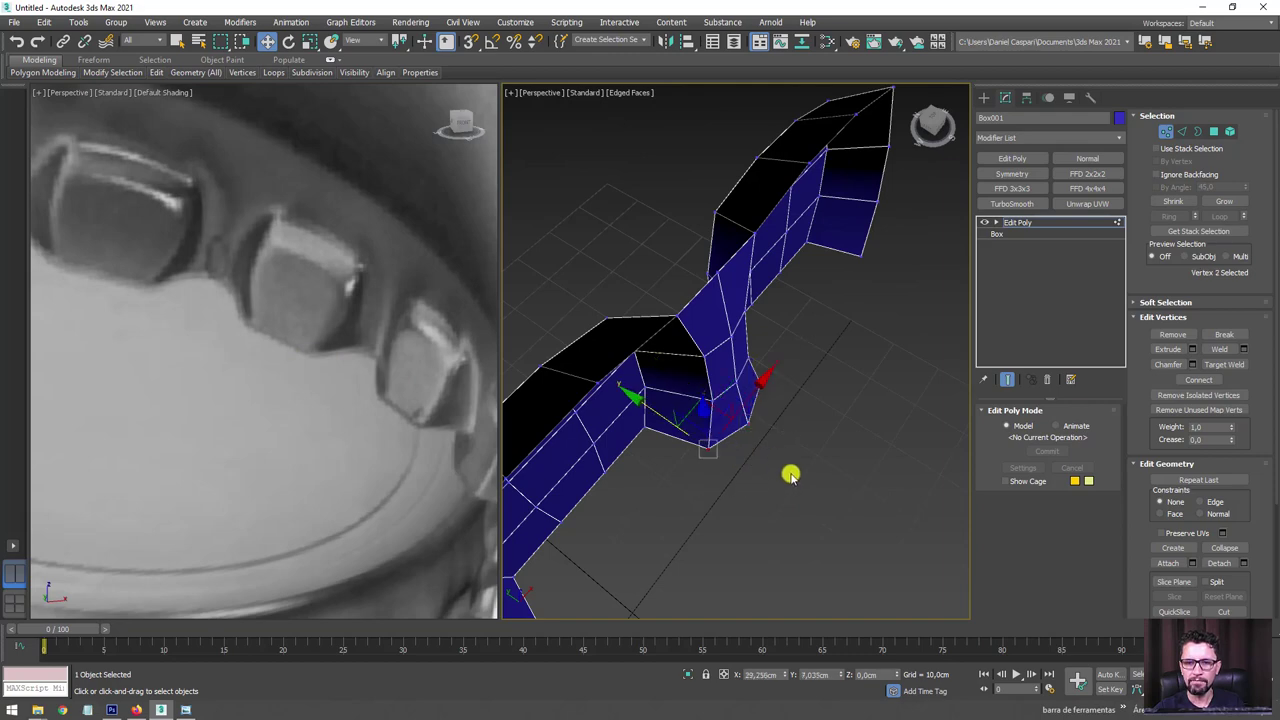
pyautogui.moveTo(789, 474)
pyautogui.keyDown('alt'); pyautogui.mouseDown(button='middle')
pyautogui.moveTo(780, 449)
pyautogui.moveTo(700, 406)
pyautogui.mouseUp(button='middle'); pyautogui.keyUp('alt')
pyautogui.scroll(3, 797, 483)
pyautogui.moveTo(700, 406); pyautogui.dragTo(716, 402)
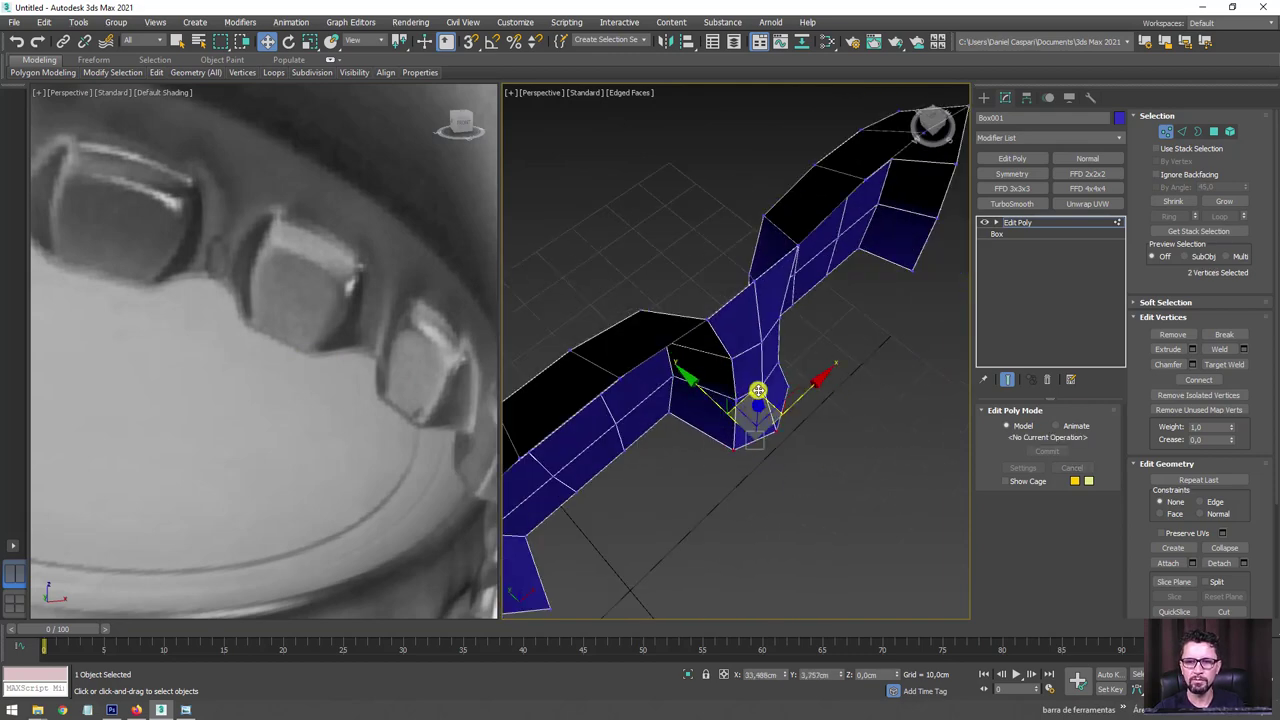
pyautogui.keyDown('ctrl'); pyautogui.click(745, 395); pyautogui.keyUp('ctrl')
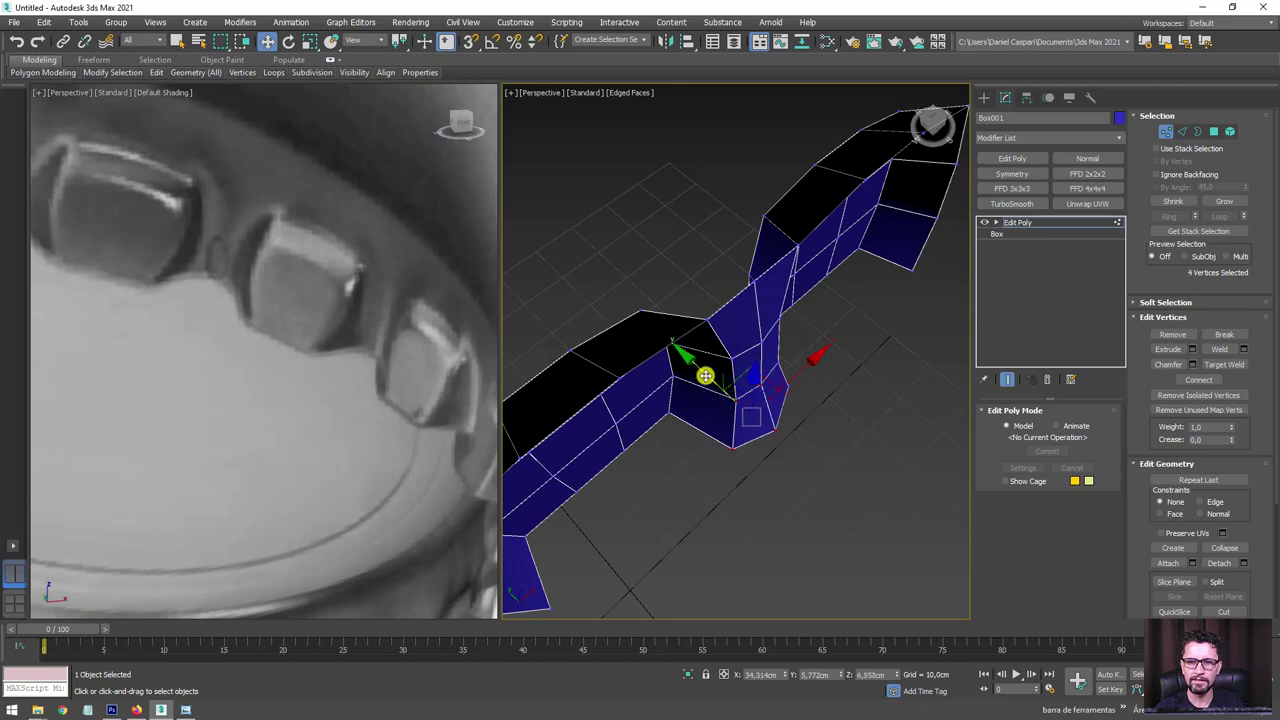
pyautogui.keyDown('alt'); pyautogui.moveTo(711, 374); pyautogui.dragTo(785, 330, button='middle'); pyautogui.keyUp('alt')
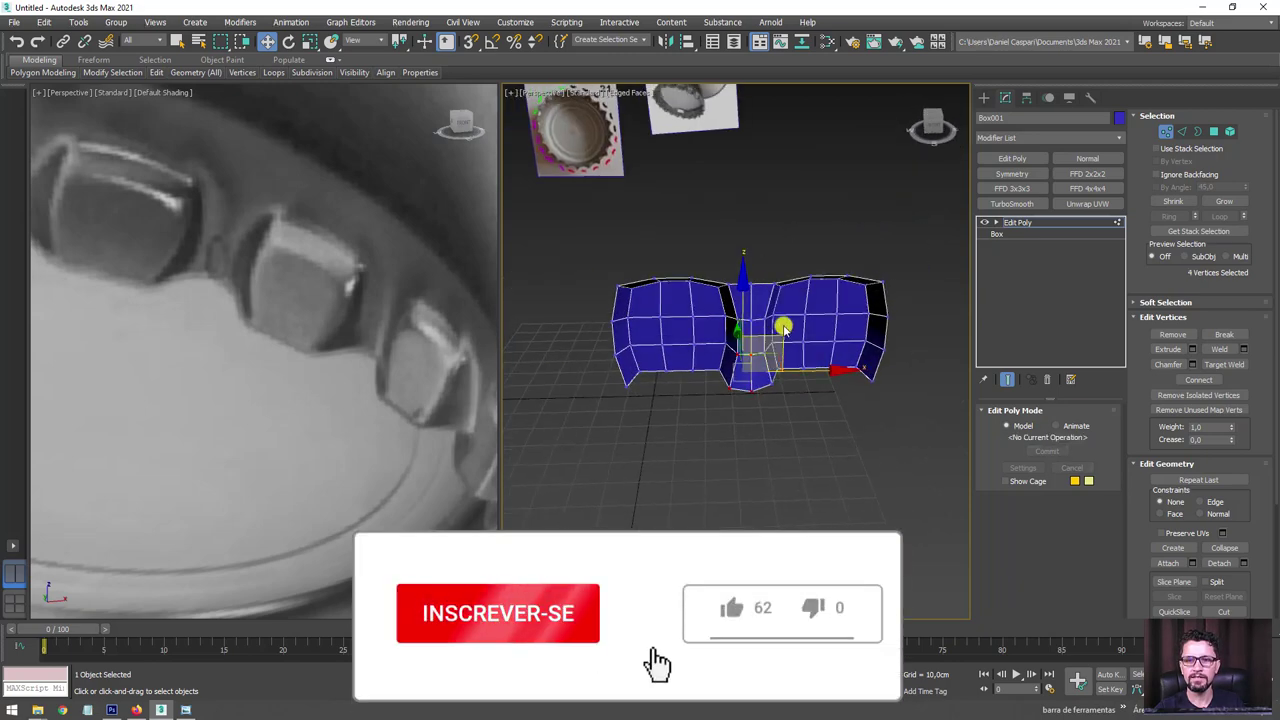
pyautogui.moveTo(863, 286)
pyautogui.keyDown('alt'); pyautogui.mouseDown(button='middle')
pyautogui.moveTo(834, 354)
pyautogui.moveTo(828, 336)
pyautogui.moveTo(700, 322)
pyautogui.mouseUp(button='middle'); pyautogui.keyUp('alt')
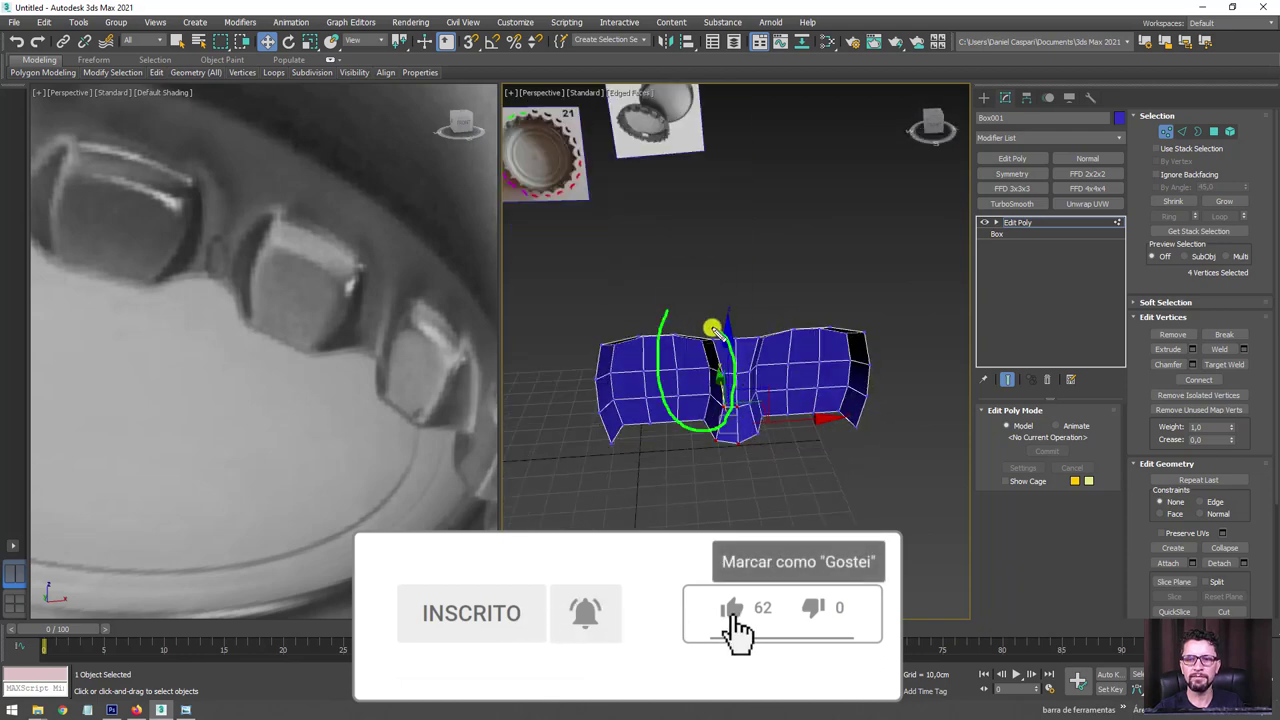
# Delete the centre and right-half polygons, leaving only the left half of the strip.
pyautogui.click(1214, 131)
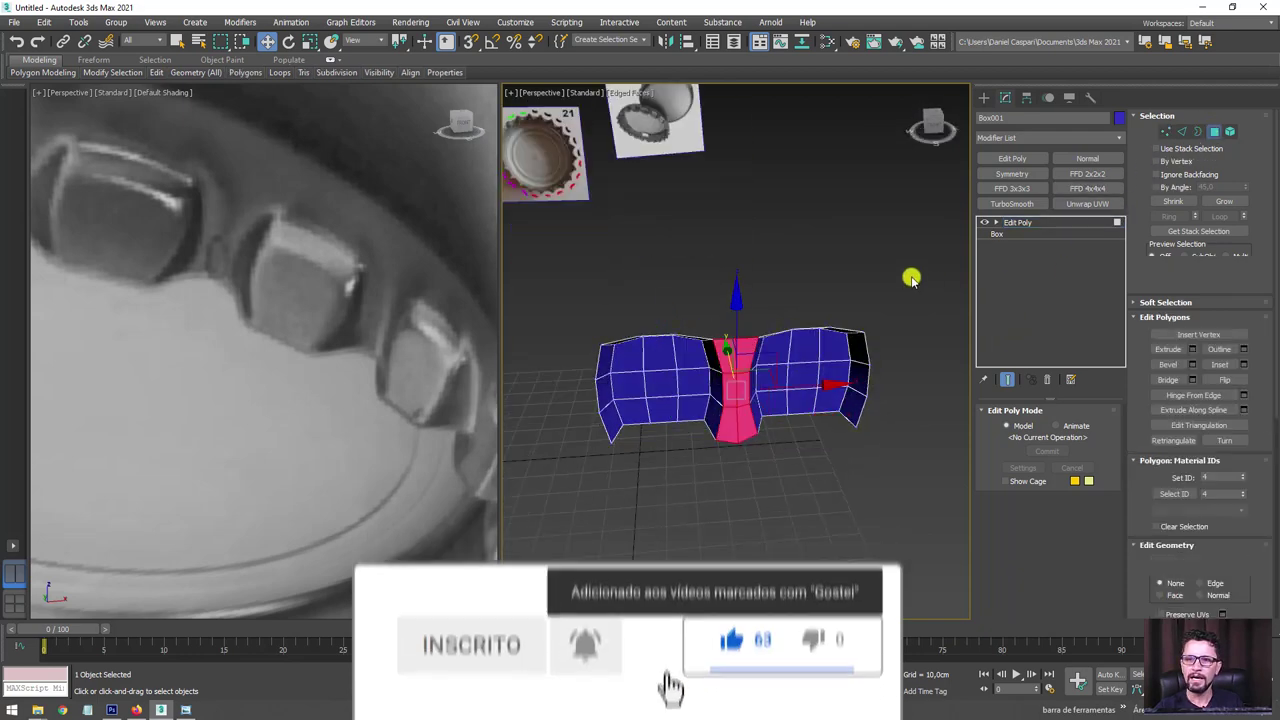
pyautogui.moveTo(911, 279); pyautogui.dragTo(828, 428)
pyautogui.moveTo(745, 492); pyautogui.dragTo(746, 492)
pyautogui.press('Delete')
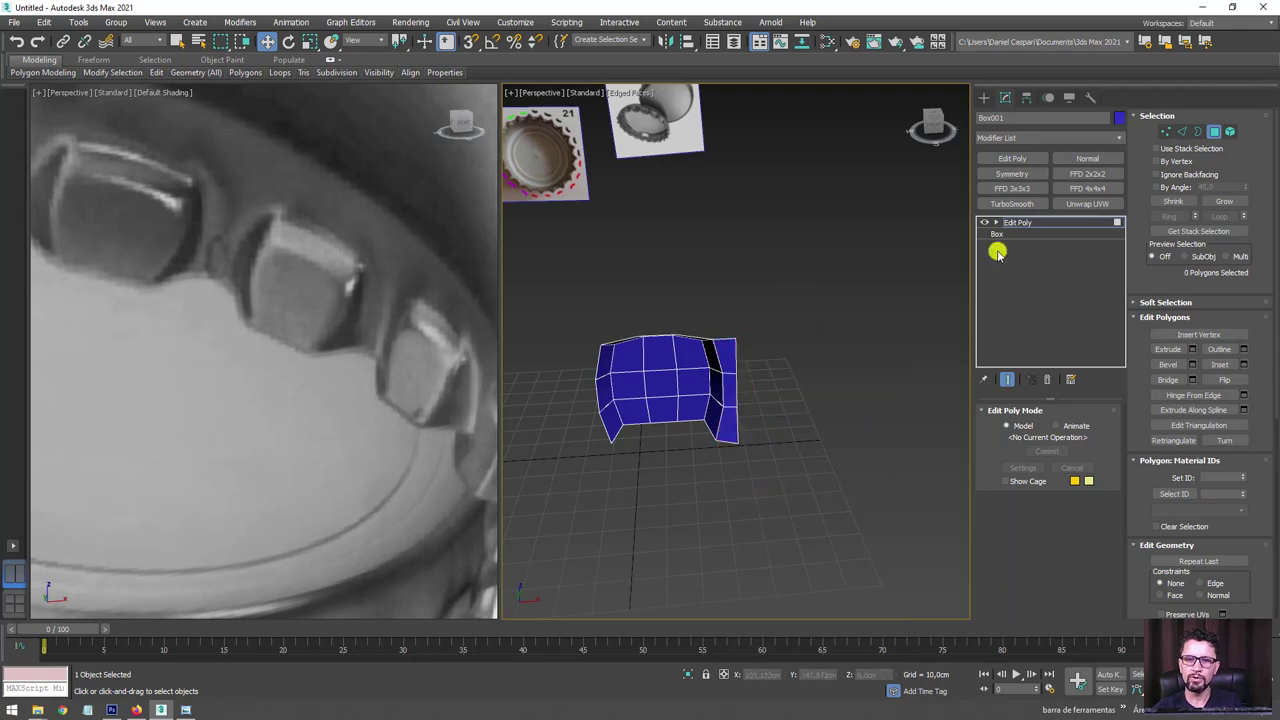
pyautogui.click(1030, 221)
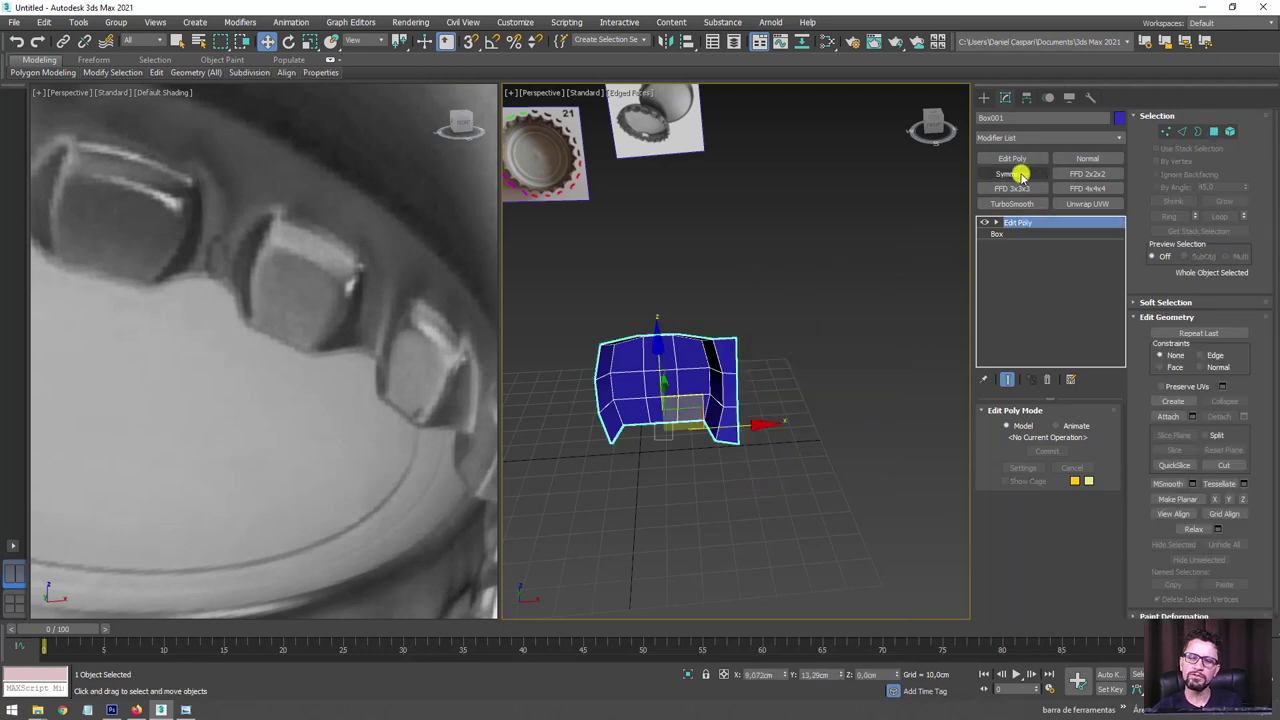
# Apply Symmetry to mirror the half strip and stack a new Edit Poly on top.
pyautogui.click(1018, 177)
pyautogui.keyDown('alt'); pyautogui.moveTo(697, 366); pyautogui.dragTo(896, 346, button='middle'); pyautogui.keyUp('alt')
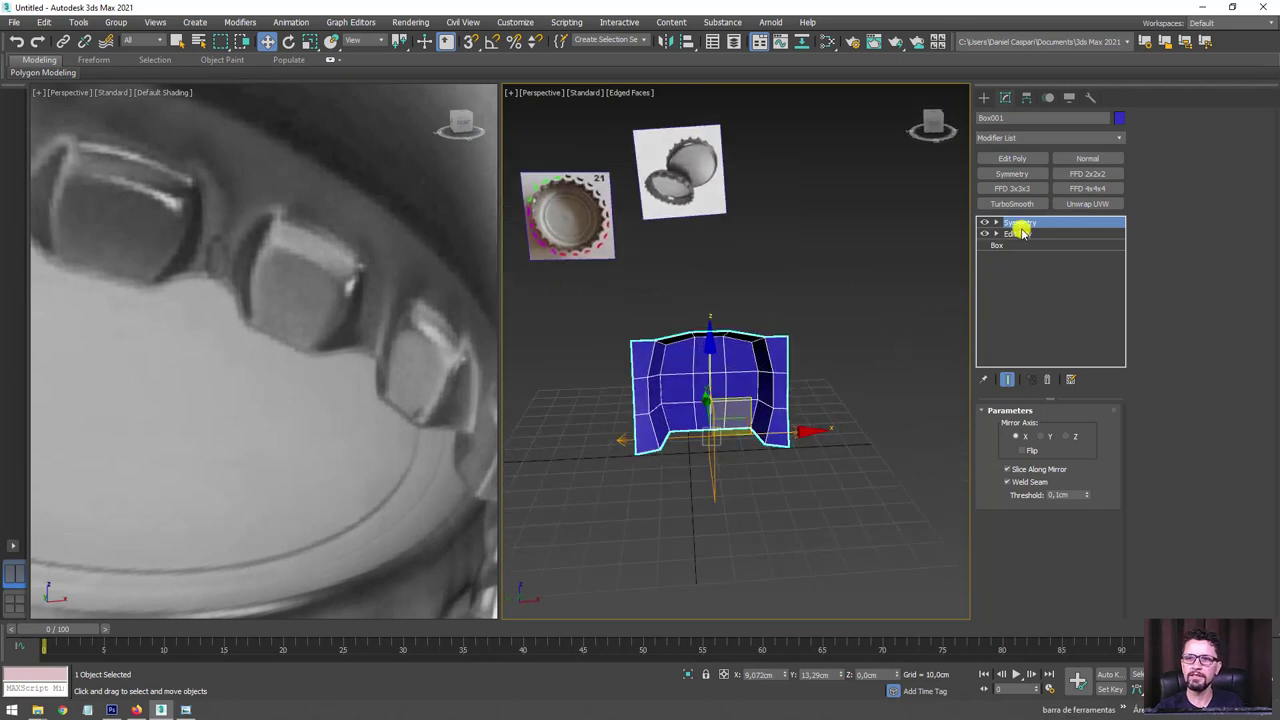
pyautogui.click(1015, 158)
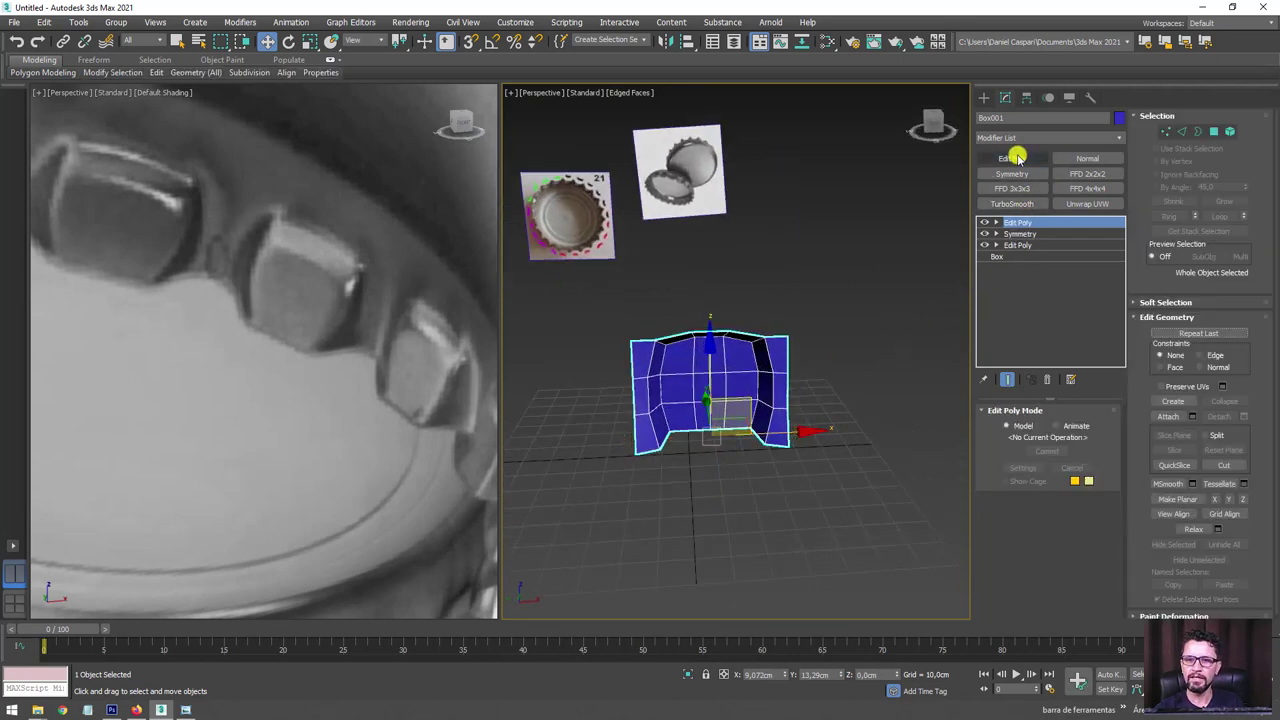
# Remove the four selected front edges in Edge mode.
pyautogui.click(1181, 131)
pyautogui.keyDown('alt'); pyautogui.moveTo(850, 300); pyautogui.dragTo(703, 360, button='middle'); pyautogui.keyUp('alt')
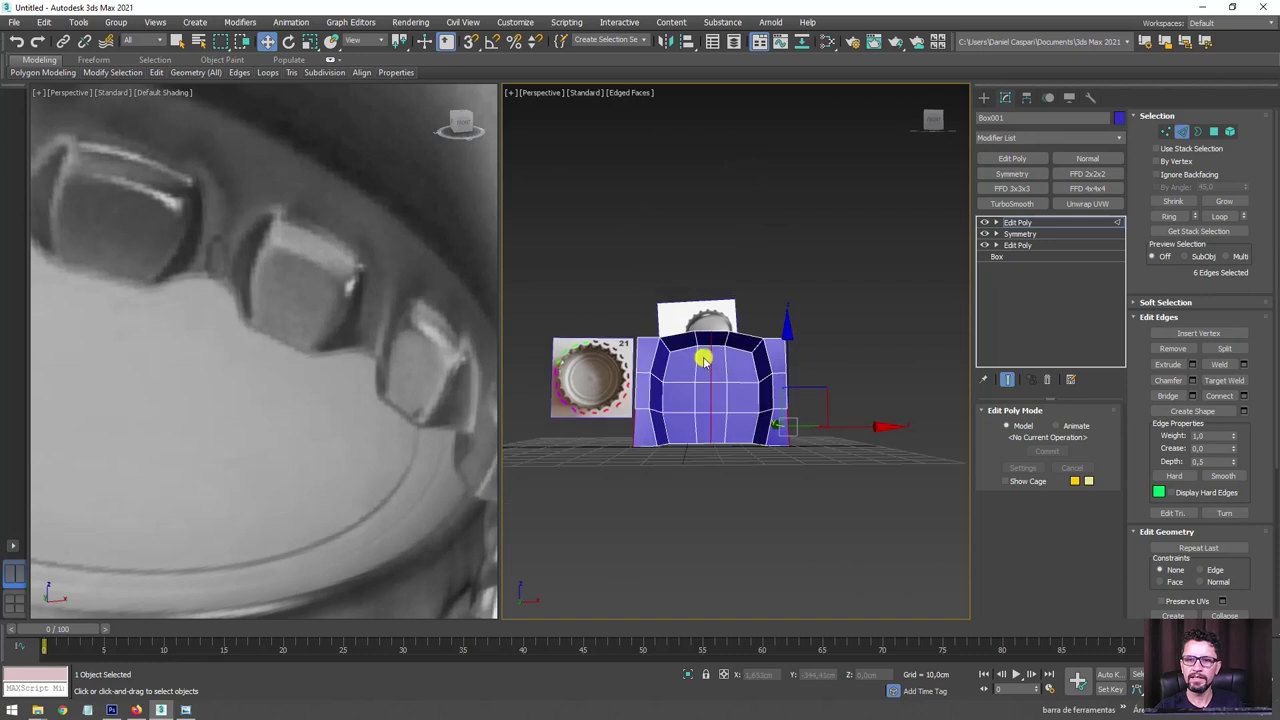
pyautogui.scroll(4, 709, 355)
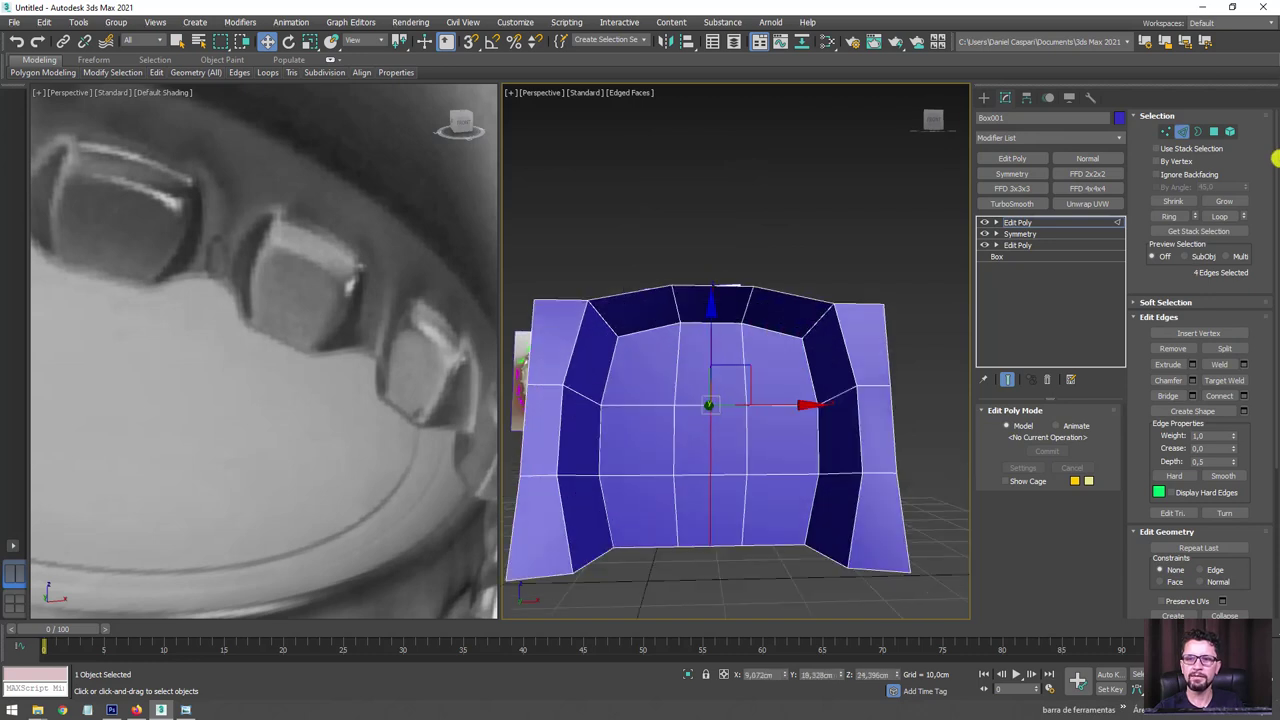
pyautogui.click(1180, 348)
pyautogui.keyDown('alt'); pyautogui.moveTo(848, 291); pyautogui.dragTo(917, 315, button='middle'); pyautogui.keyUp('alt')
pyautogui.hotkey('ctrl', 'z')
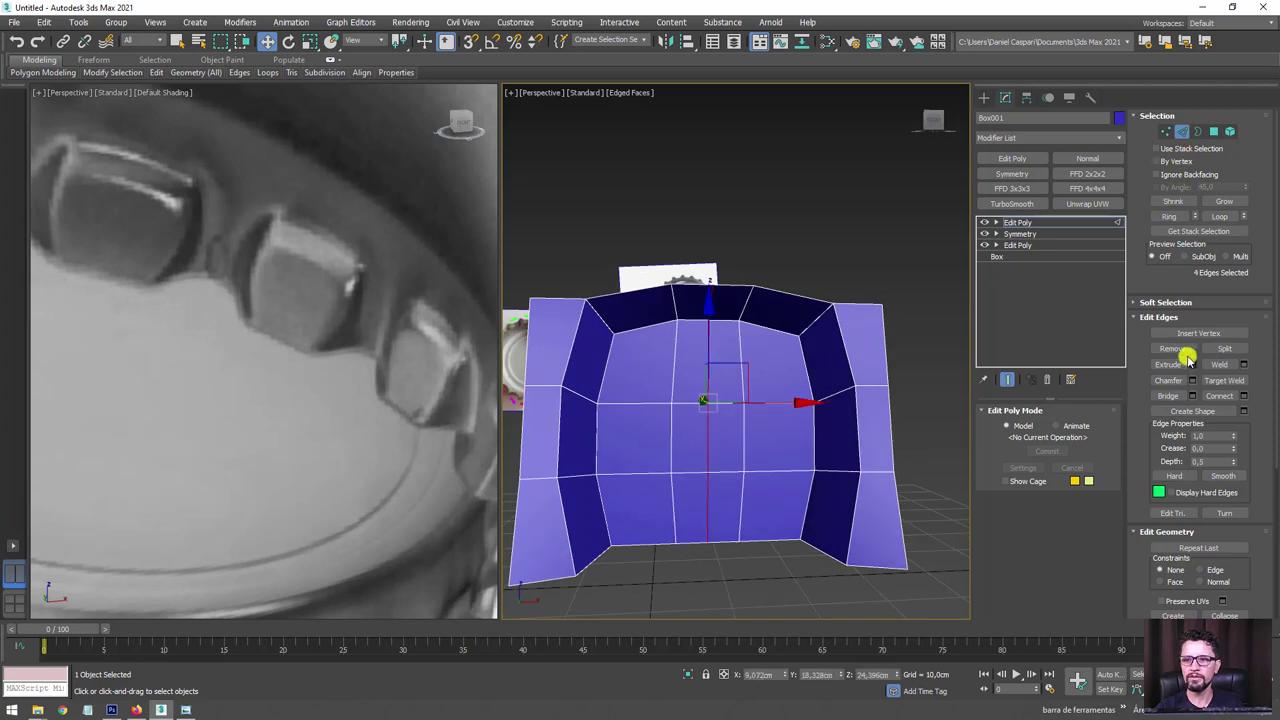
pyautogui.click(1175, 349)
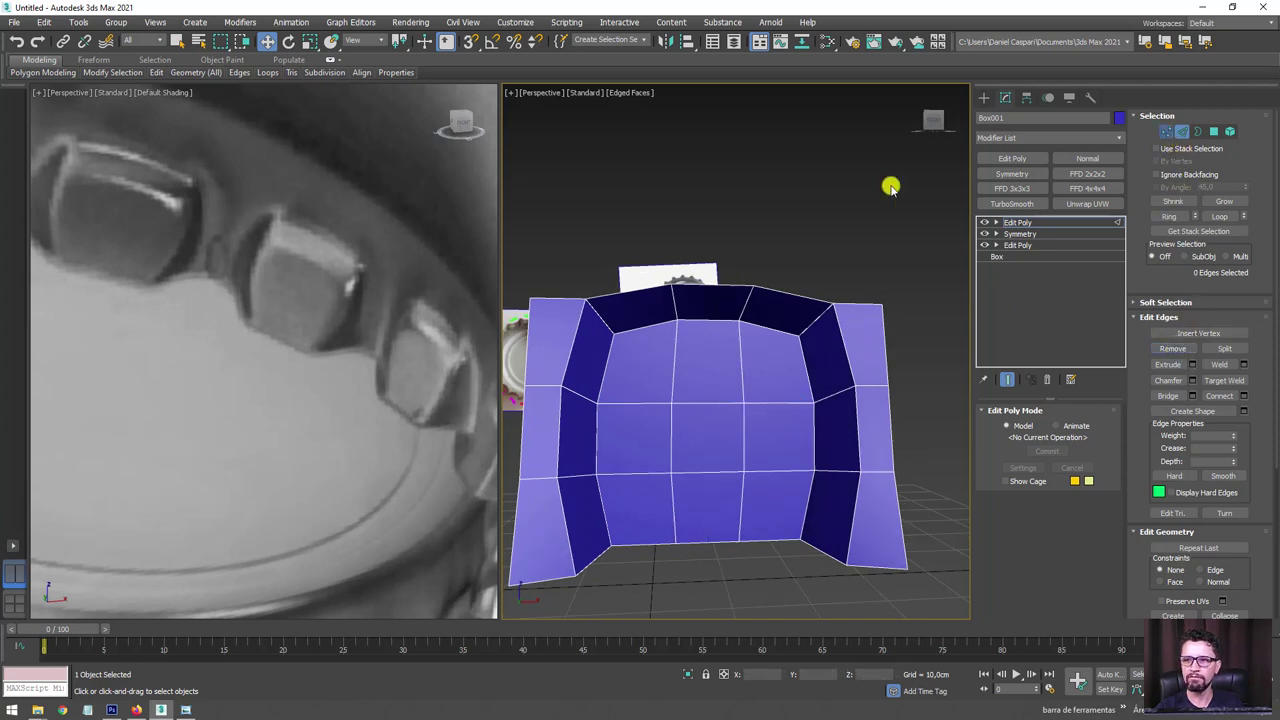
# Pull the top centre vertex upward, then undo the move.
pyautogui.press('1')
pyautogui.click(724, 275)
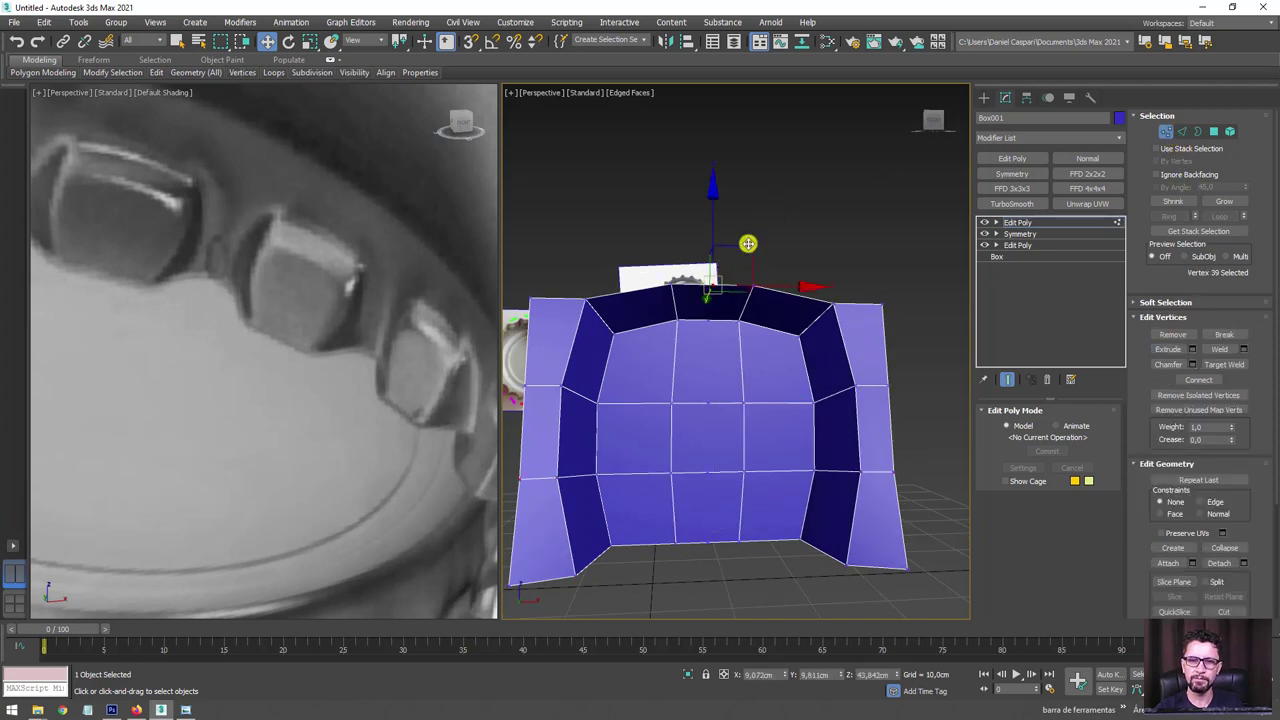
pyautogui.moveTo(748, 243); pyautogui.dragTo(780, 108)
pyautogui.hotkey('ctrl', 'z')
pyautogui.hotkey('ctrl', 'z')
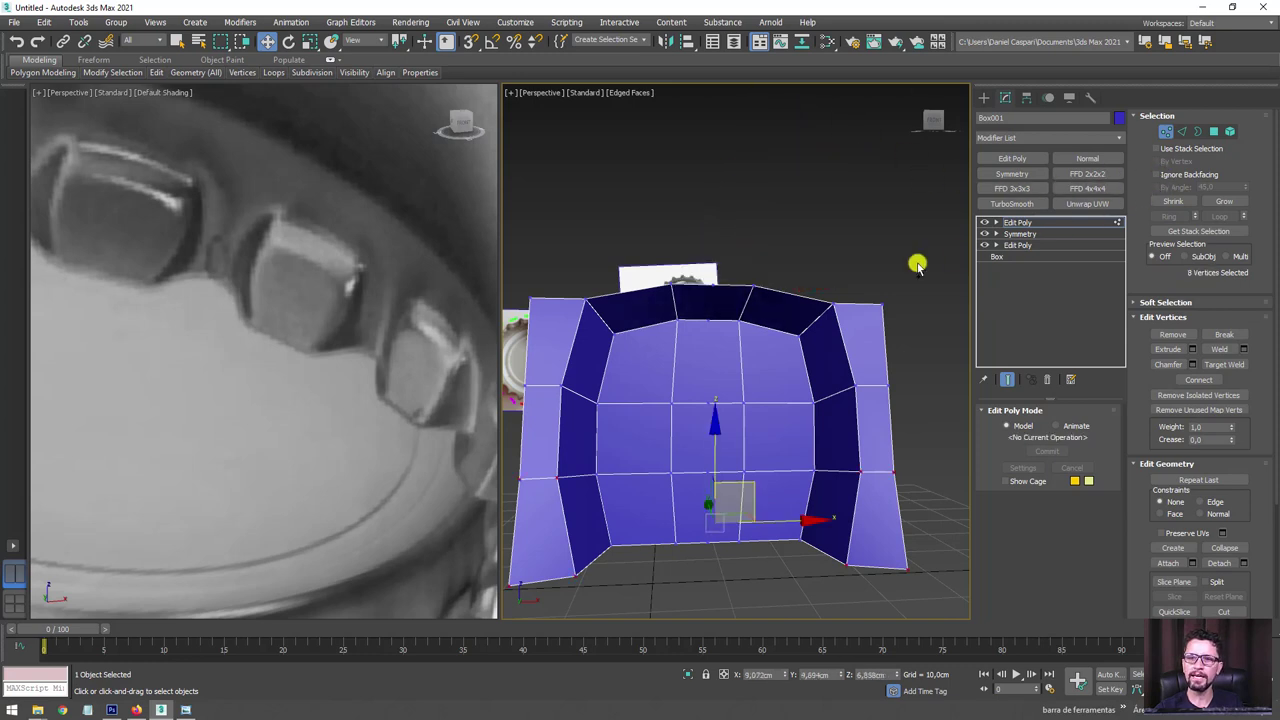
# Select the top rim edge loop of the wall piece in Edge mode.
pyautogui.click(1180, 132)
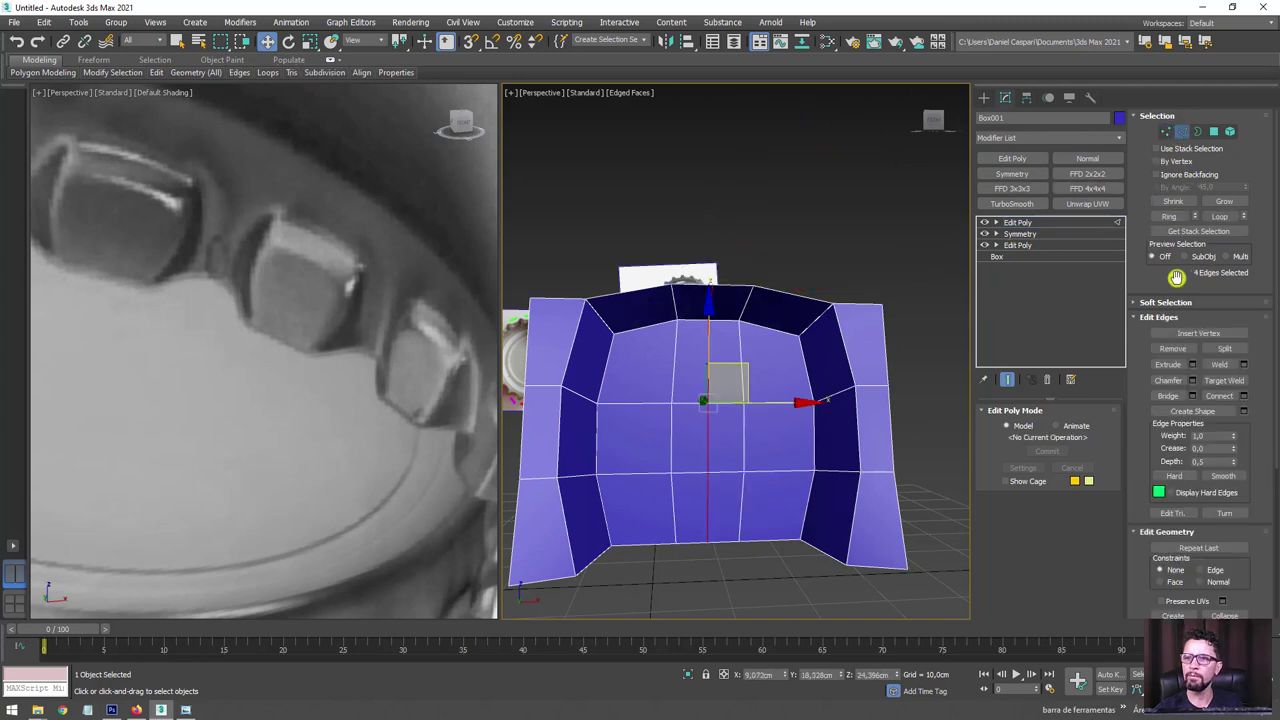
pyautogui.doubleClick(773, 291)
pyautogui.scroll(3, 772, 292)
pyautogui.scroll(2, 783, 343)
pyautogui.scroll(-4, 783, 343)
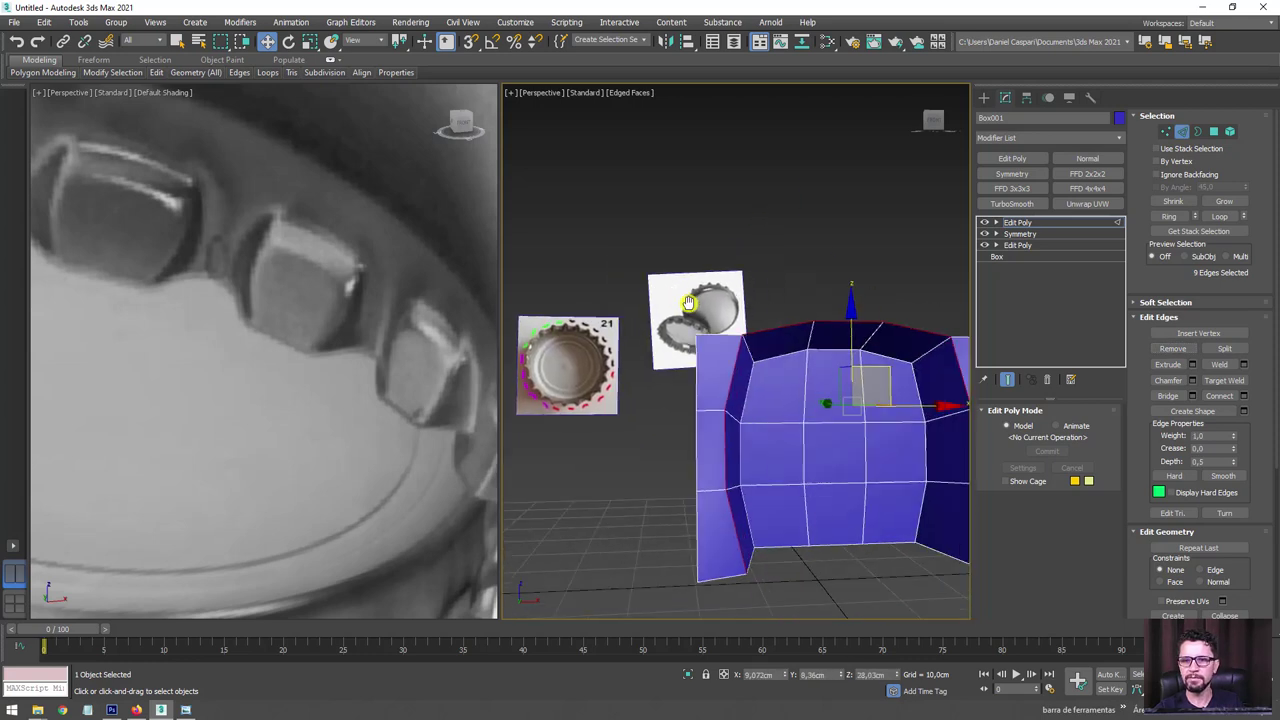
pyautogui.keyDown('ctrl'); pyautogui.click(749, 337); pyautogui.keyUp('ctrl')
pyautogui.scroll(2, 835, 345)
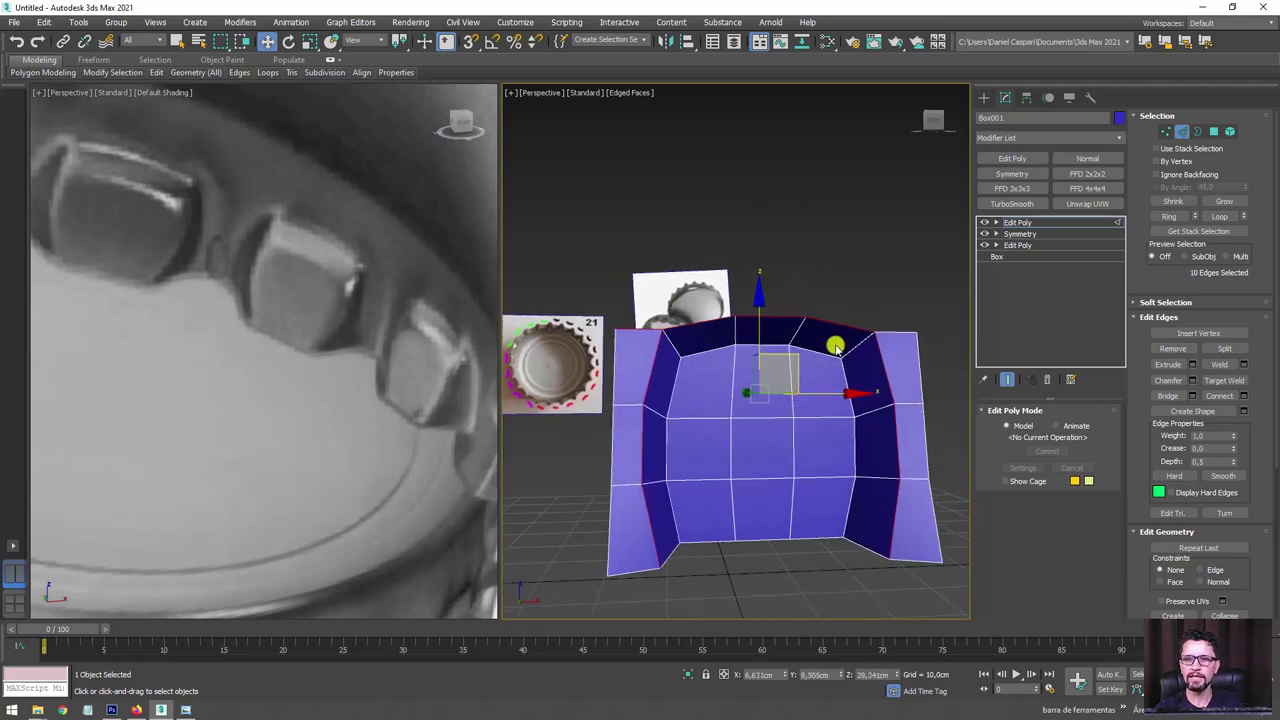
pyautogui.doubleClick(884, 333)
# Pull the top edge loop upward into a new row, then return to the Edit Poly object level.
pyautogui.keyDown('alt'); pyautogui.moveTo(914, 374); pyautogui.dragTo(943, 380, button='middle'); pyautogui.keyUp('alt')
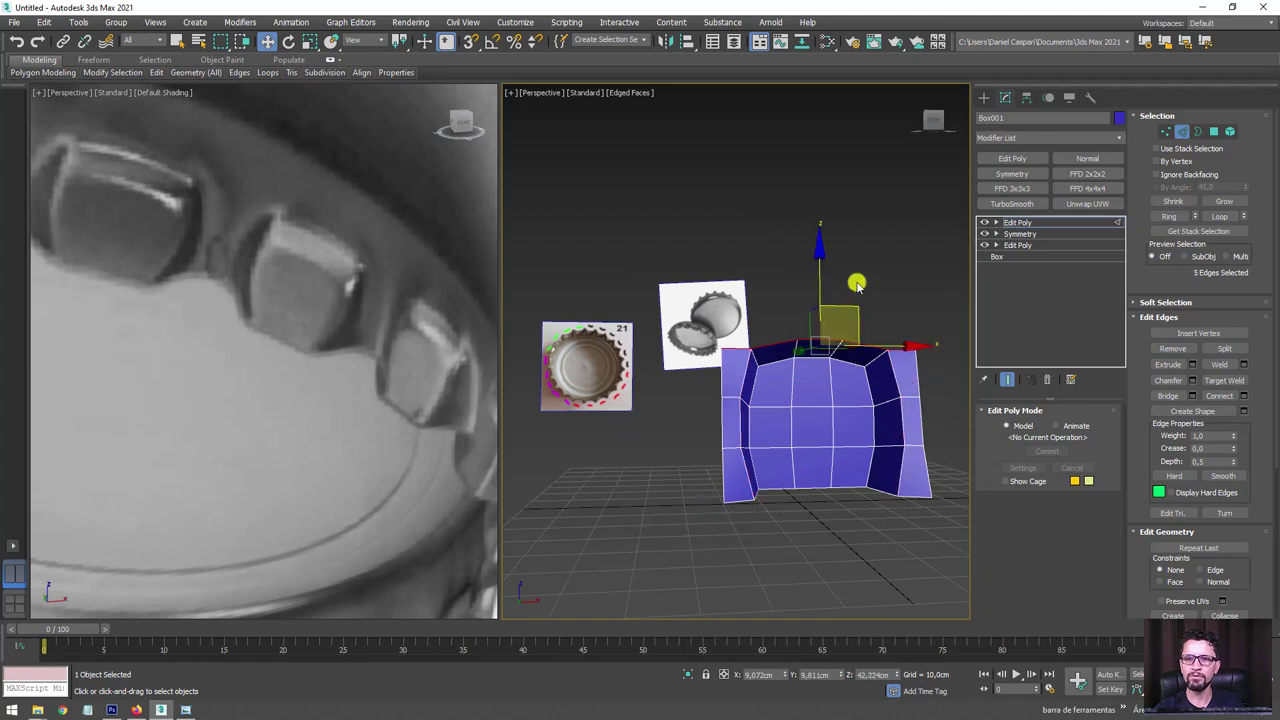
pyautogui.keyDown('shift'); pyautogui.moveTo(817, 277); pyautogui.dragTo(820, 226); pyautogui.keyUp('shift')
pyautogui.keyDown('alt'); pyautogui.moveTo(820, 226); pyautogui.dragTo(818, 292, button='middle'); pyautogui.keyUp('alt')
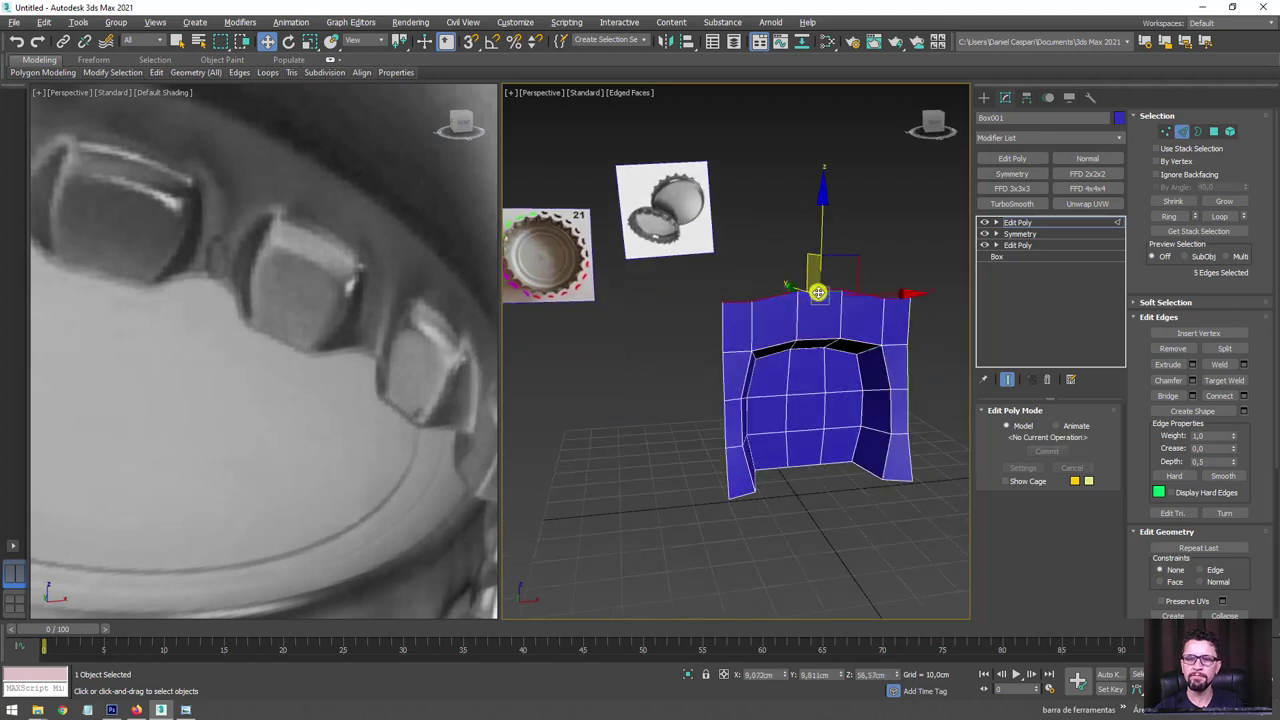
pyautogui.scroll(3, 818, 292)
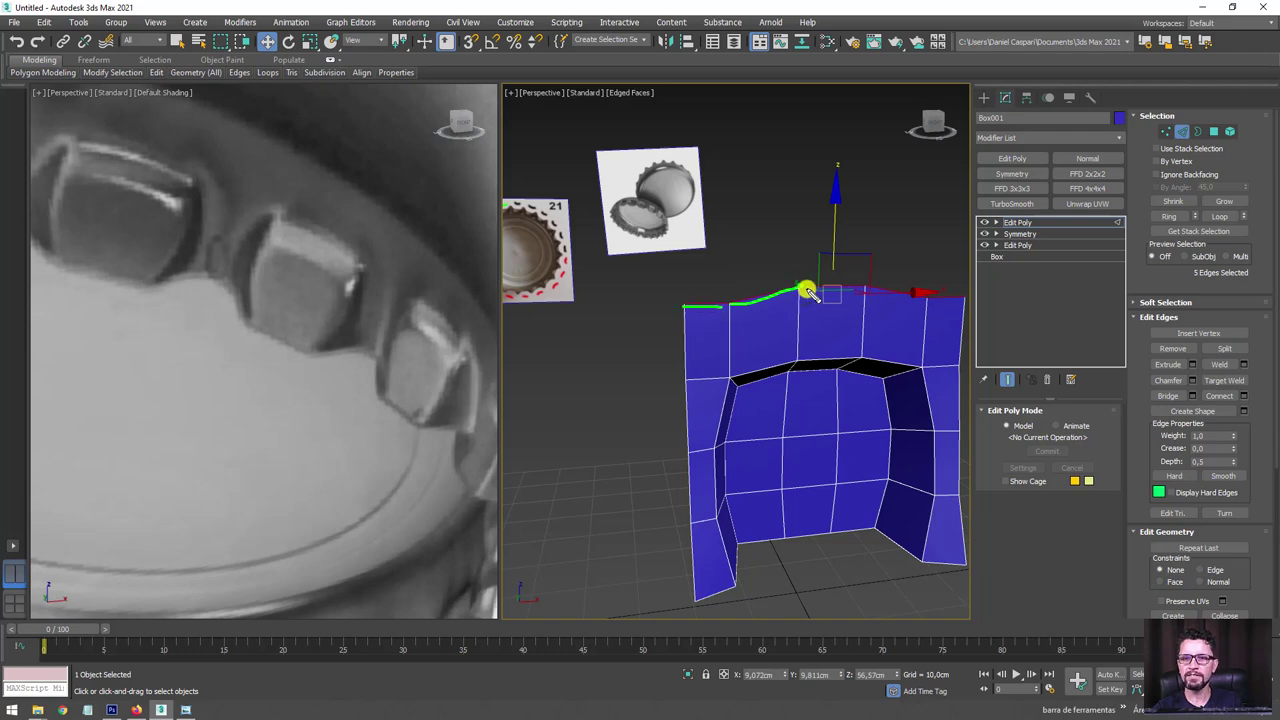
pyautogui.moveTo(920, 323)
pyautogui.keyDown('alt'); pyautogui.mouseDown(button='middle')
pyautogui.moveTo(751, 334)
pyautogui.moveTo(797, 337)
pyautogui.mouseUp(button='middle'); pyautogui.keyUp('alt')
pyautogui.scroll(-2, 797, 337)
pyautogui.scroll(2, 706, 345)
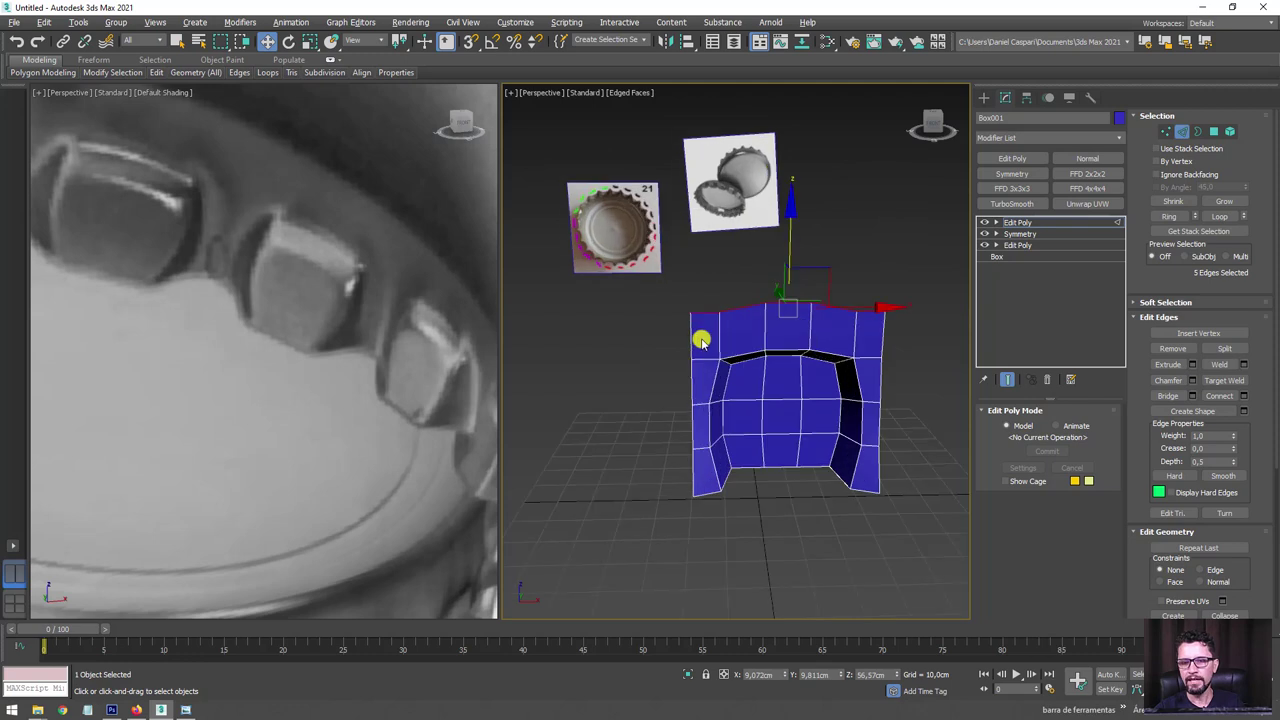
pyautogui.moveTo(700, 337); pyautogui.dragTo(629, 286, button='middle')
pyautogui.scroll(1, 629, 286)
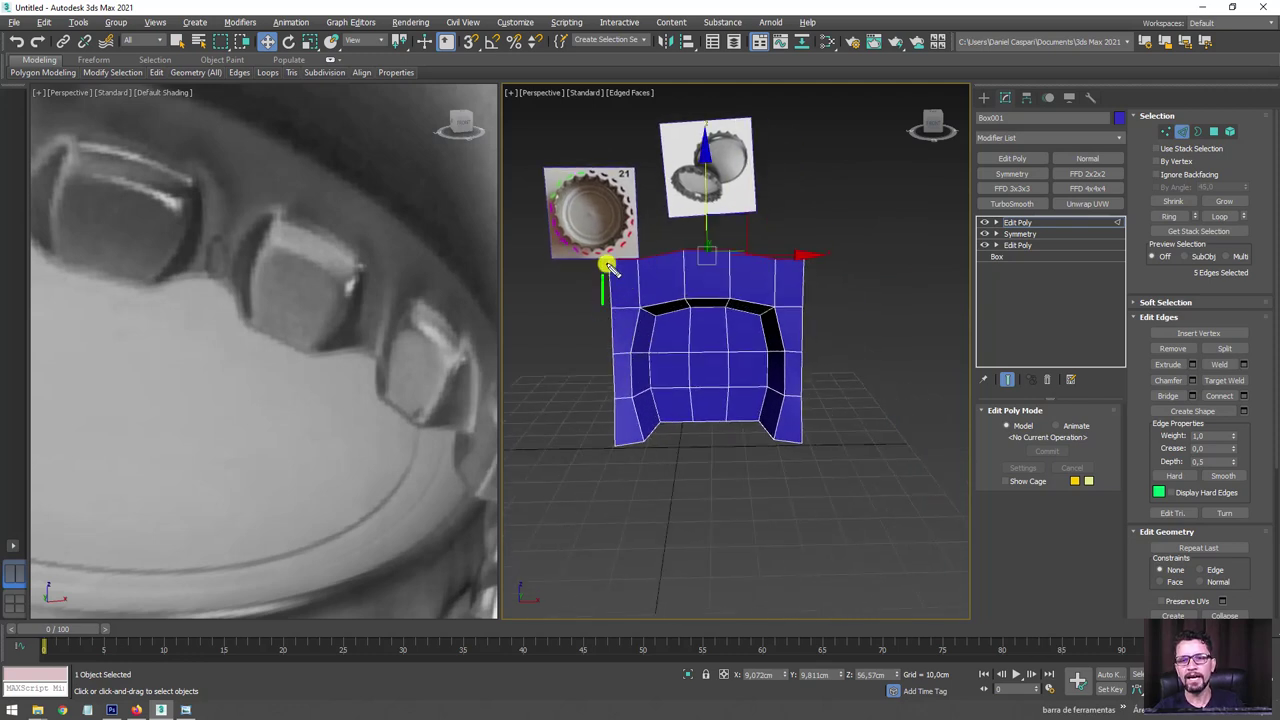
pyautogui.click(1033, 221)
pyautogui.moveTo(766, 351)
pyautogui.keyDown('alt'); pyautogui.mouseDown(button='middle')
pyautogui.moveTo(800, 380)
pyautogui.moveTo(799, 349)
pyautogui.mouseUp(button='middle'); pyautogui.keyUp('alt')
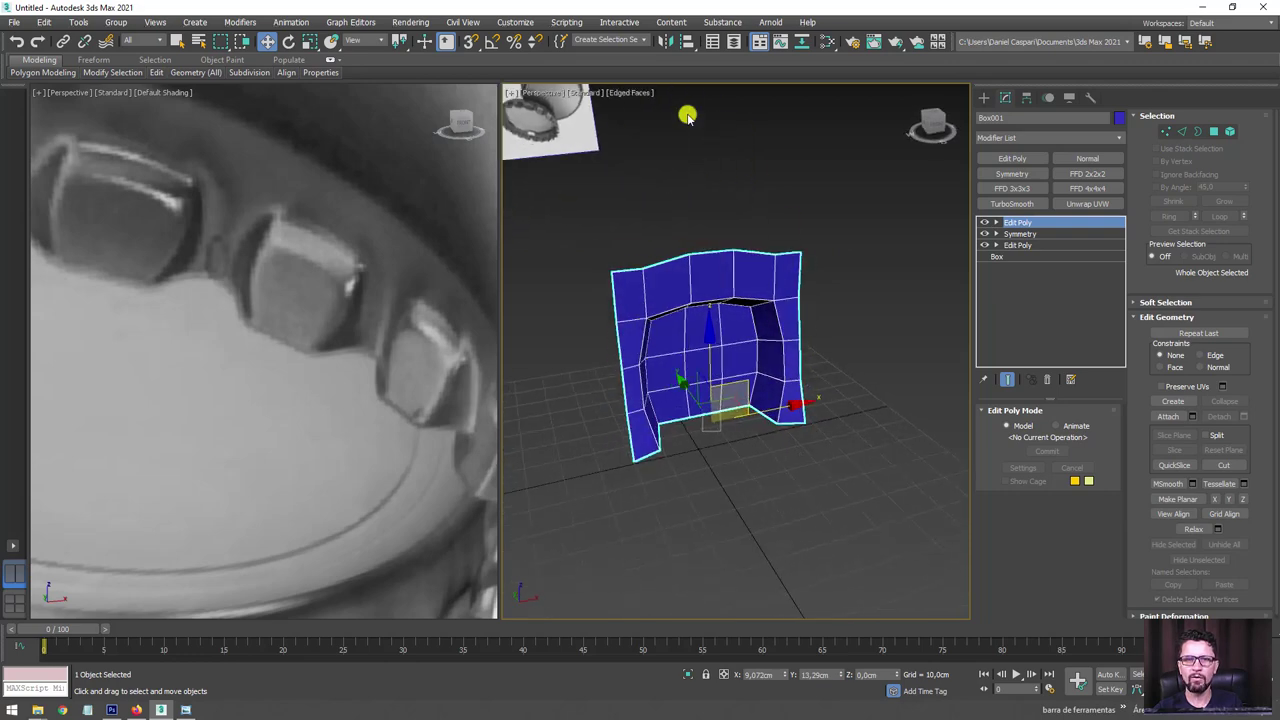
# Enable vertex snapping and Shift-drag a Box002 copy of the wall, snapped corner-to-corner beside the original.
pyautogui.click(471, 41)
pyautogui.rightClick(473, 41)
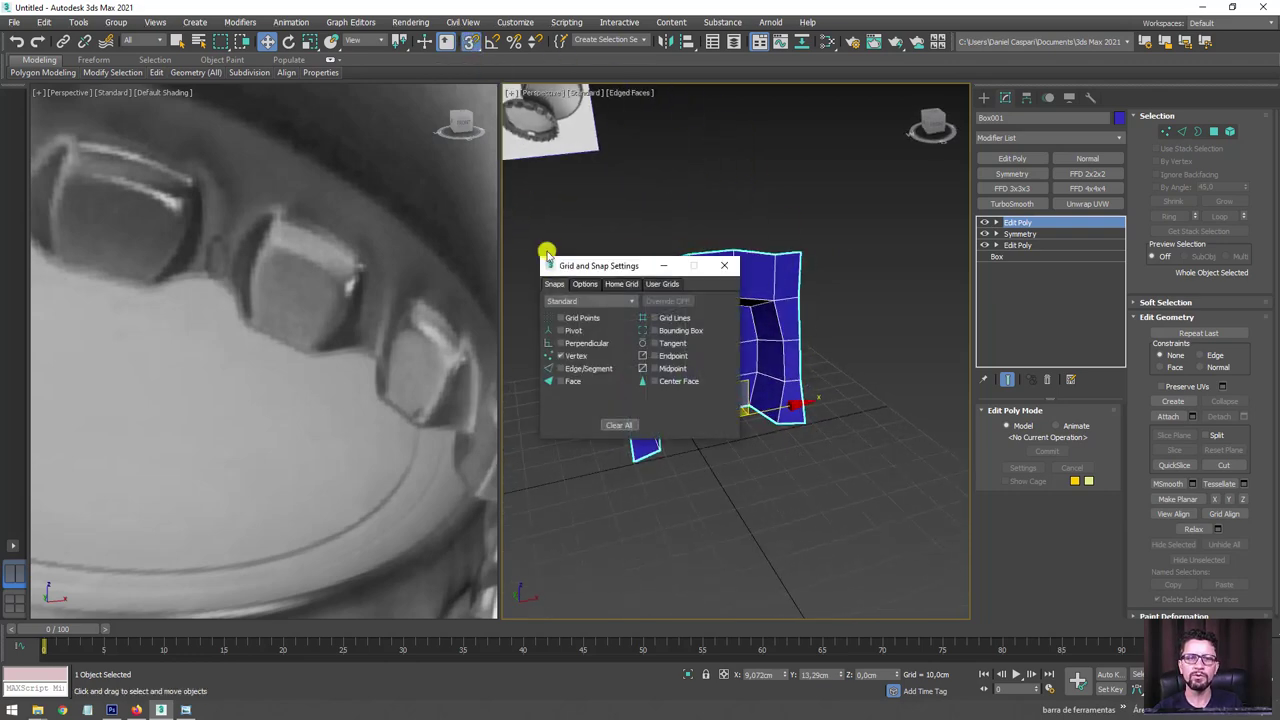
pyautogui.click(724, 268)
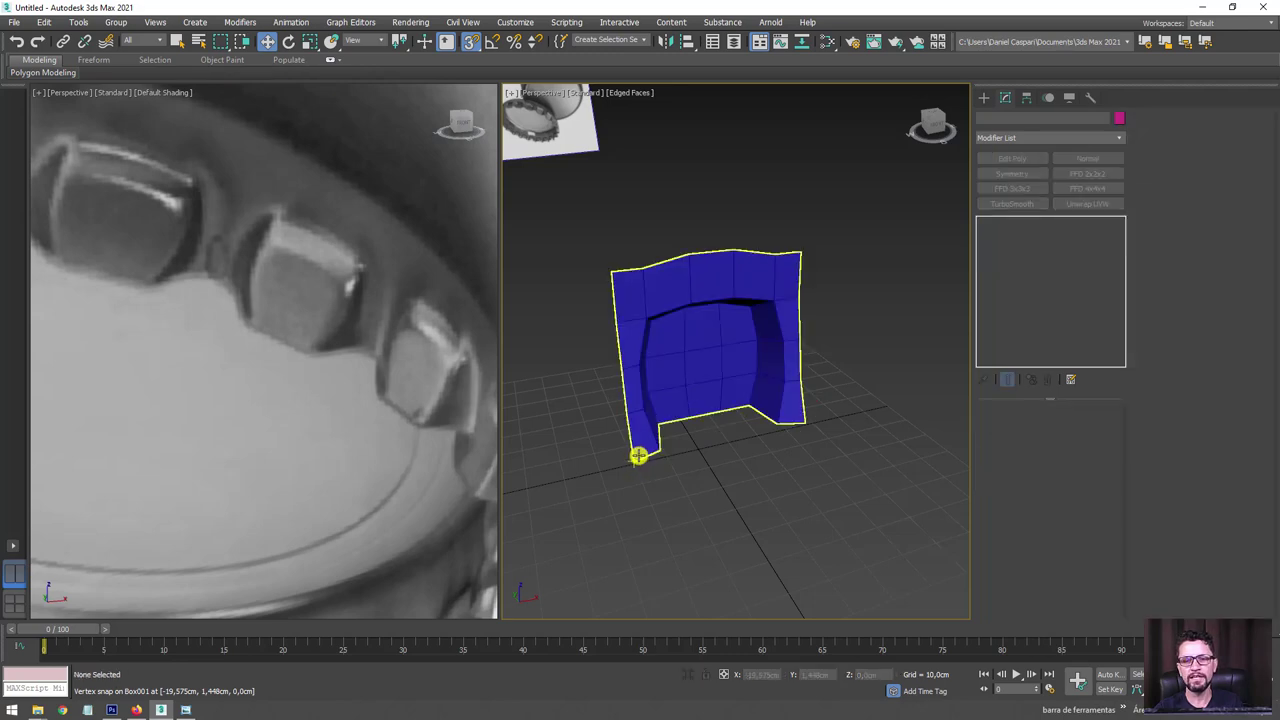
pyautogui.moveTo(636, 460)
pyautogui.keyDown('shift'); pyautogui.mouseDown()
pyautogui.moveTo(854, 403)
pyautogui.moveTo(803, 423)
pyautogui.mouseUp(); pyautogui.keyUp('shift')
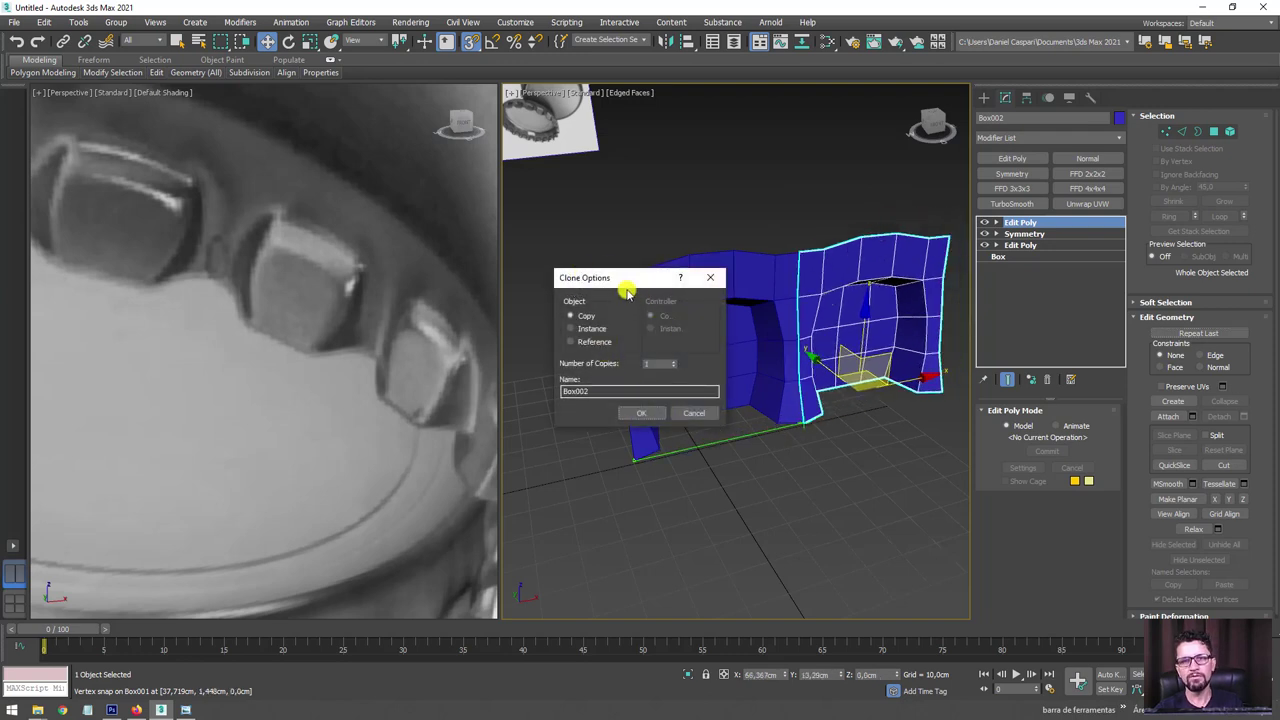
pyautogui.click(37, 710)
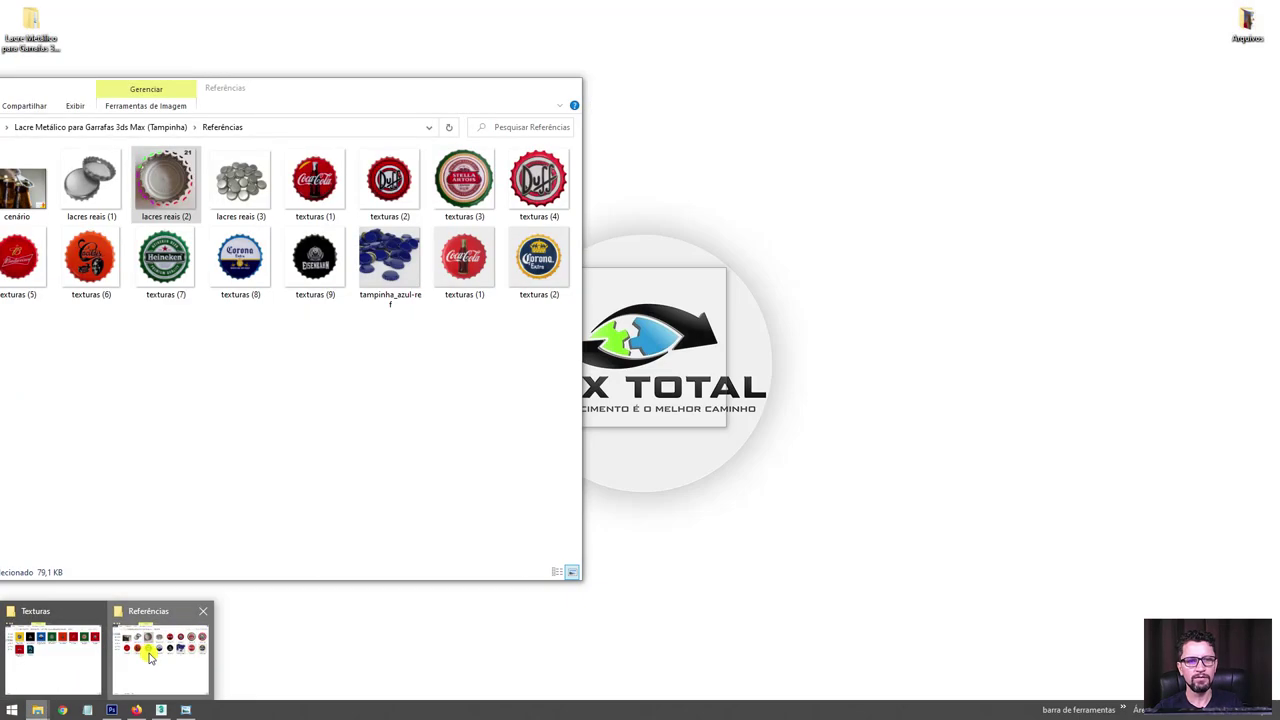
# View the lacres reais (2) photo from the Referências folder, then put the photo viewer away.
pyautogui.click(150, 657)
pyautogui.moveTo(332, 97); pyautogui.dragTo(477, 95)
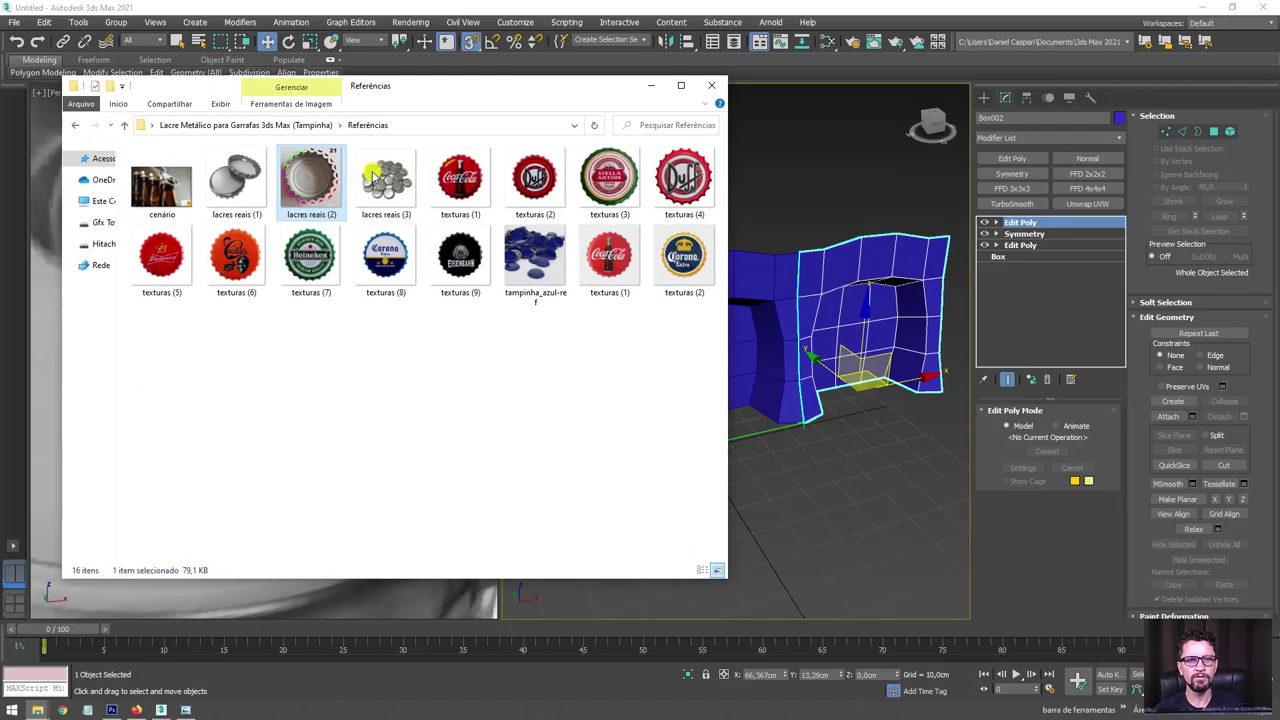
pyautogui.doubleClick(316, 197)
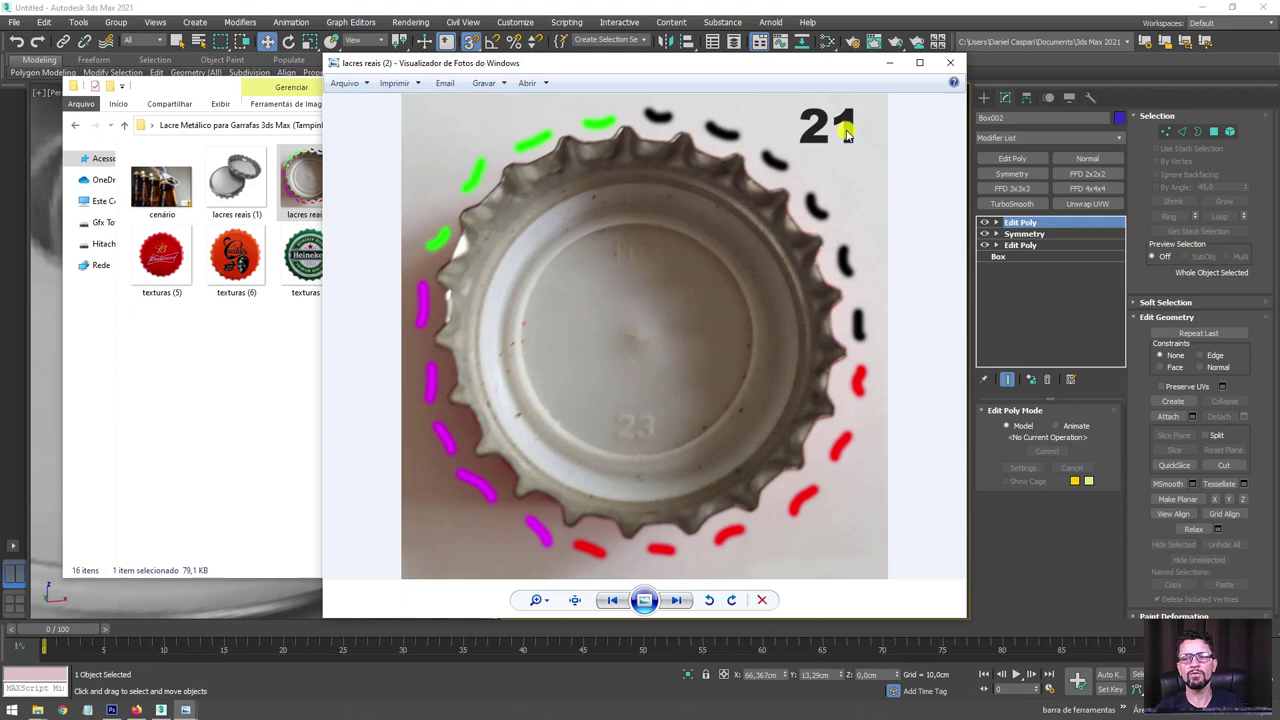
pyautogui.click(888, 63)
# Set 20 copies in Clone Options, zoom out over the row, and select Box001.
pyautogui.click(646, 89)
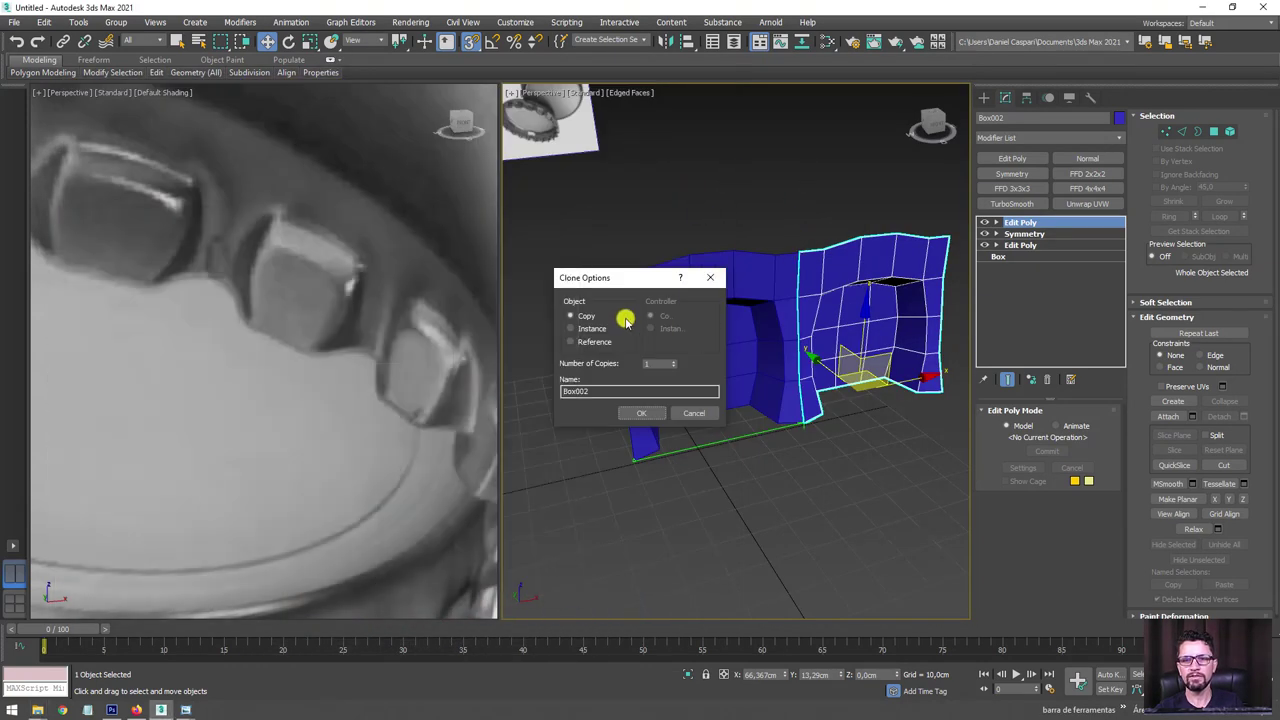
pyautogui.doubleClick(657, 362)
pyautogui.write('20')
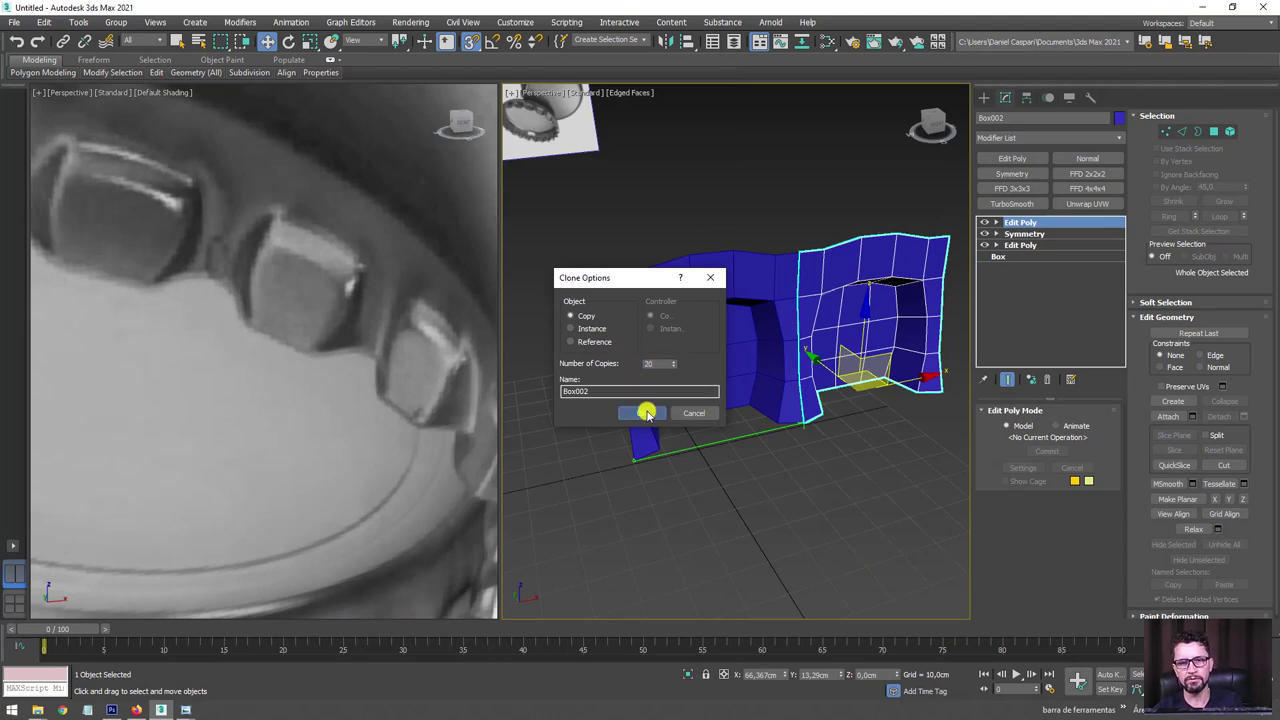
pyautogui.click(645, 413)
pyautogui.scroll(-3, 767, 349)
pyautogui.scroll(-10, 640, 366)
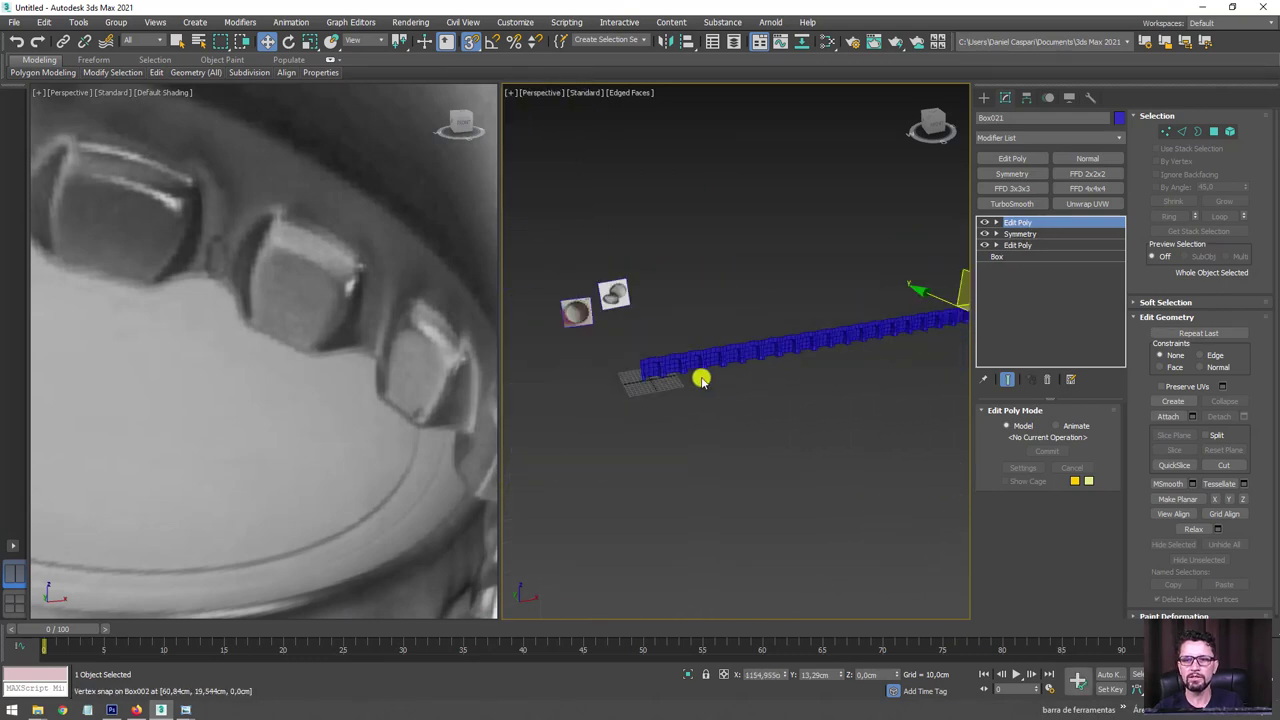
pyautogui.moveTo(700, 374)
pyautogui.keyDown('alt'); pyautogui.mouseDown(button='middle')
pyautogui.moveTo(780, 389)
pyautogui.moveTo(704, 363)
pyautogui.mouseUp(button='middle'); pyautogui.keyUp('alt')
pyautogui.click(651, 352)
pyautogui.scroll(3, 668, 364)
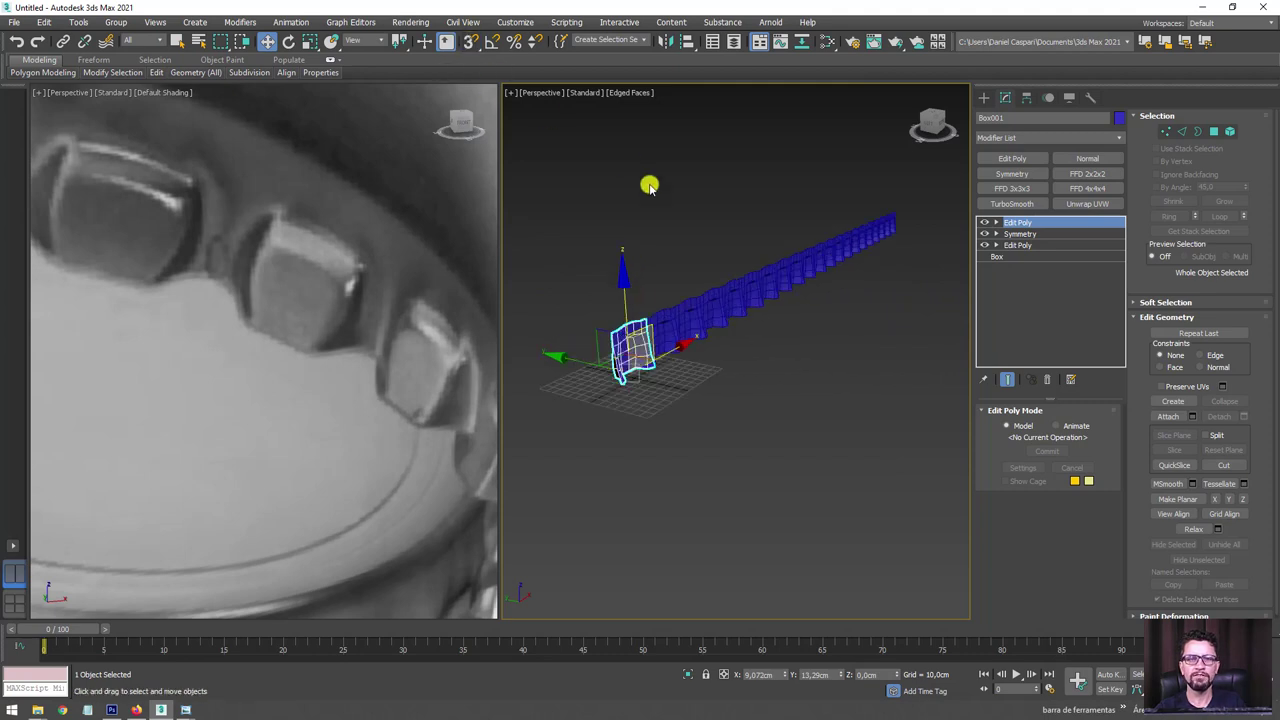
# Use Attach to join each of the twenty wall copies to Box001 along the strip.
pyautogui.keyDown('alt'); pyautogui.moveTo(650, 285); pyautogui.dragTo(655, 290, button='middle'); pyautogui.keyUp('alt')
pyautogui.keyDown('alt'); pyautogui.moveTo(667, 334); pyautogui.dragTo(694, 311, button='middle'); pyautogui.keyUp('alt')
pyautogui.click(1168, 416)
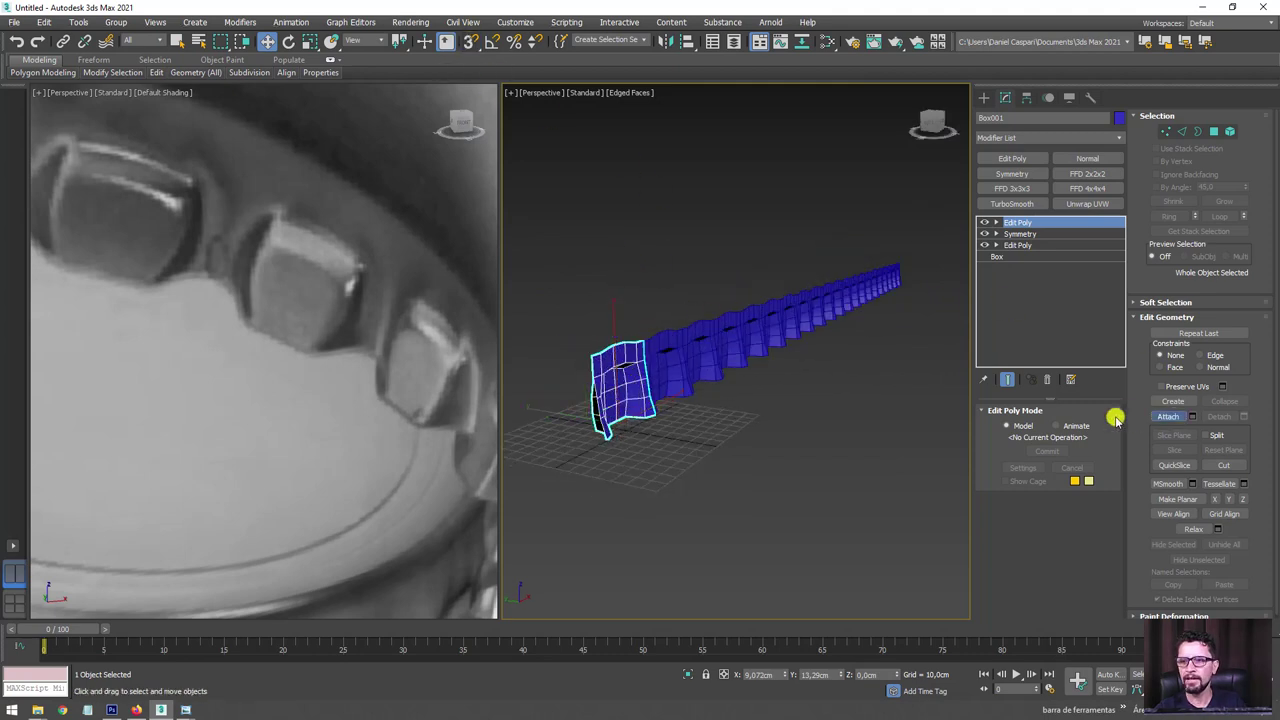
pyautogui.click(697, 358)
pyautogui.click(733, 338)
pyautogui.click(760, 332)
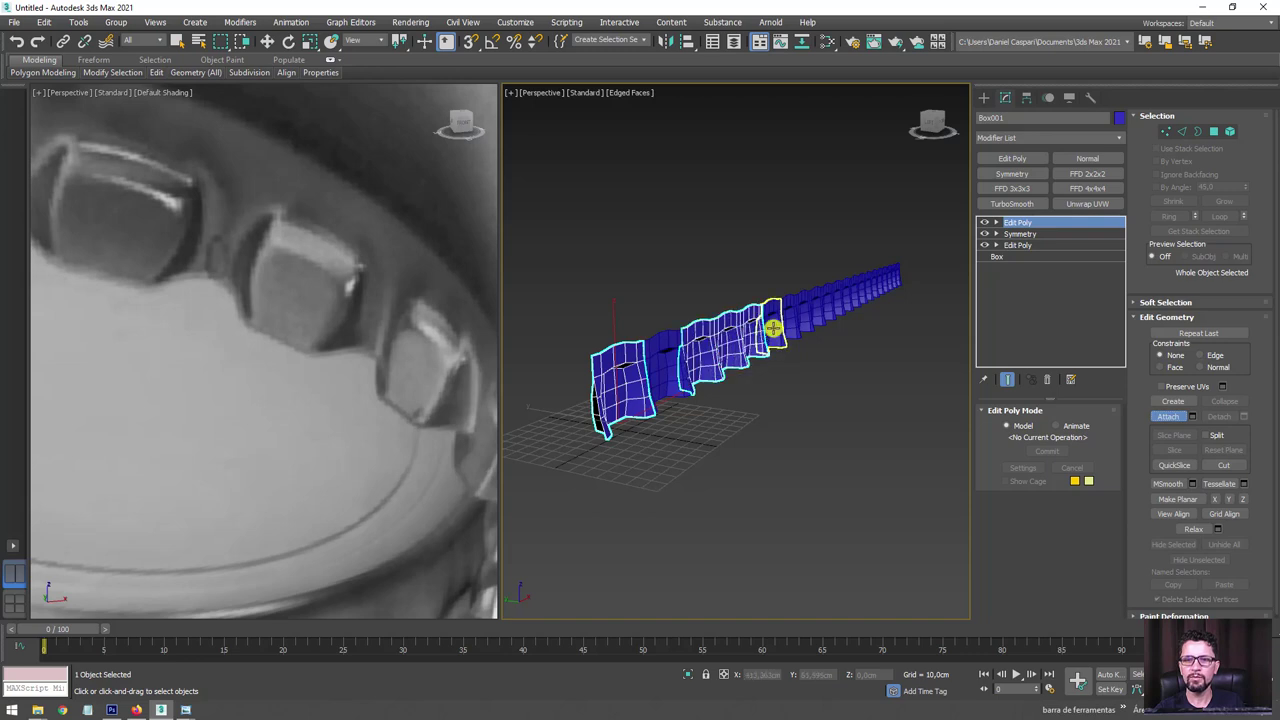
pyautogui.click(778, 325)
pyautogui.click(797, 318)
pyautogui.click(810, 314)
pyautogui.click(820, 313)
pyautogui.click(845, 302)
pyautogui.click(866, 293)
pyautogui.click(889, 286)
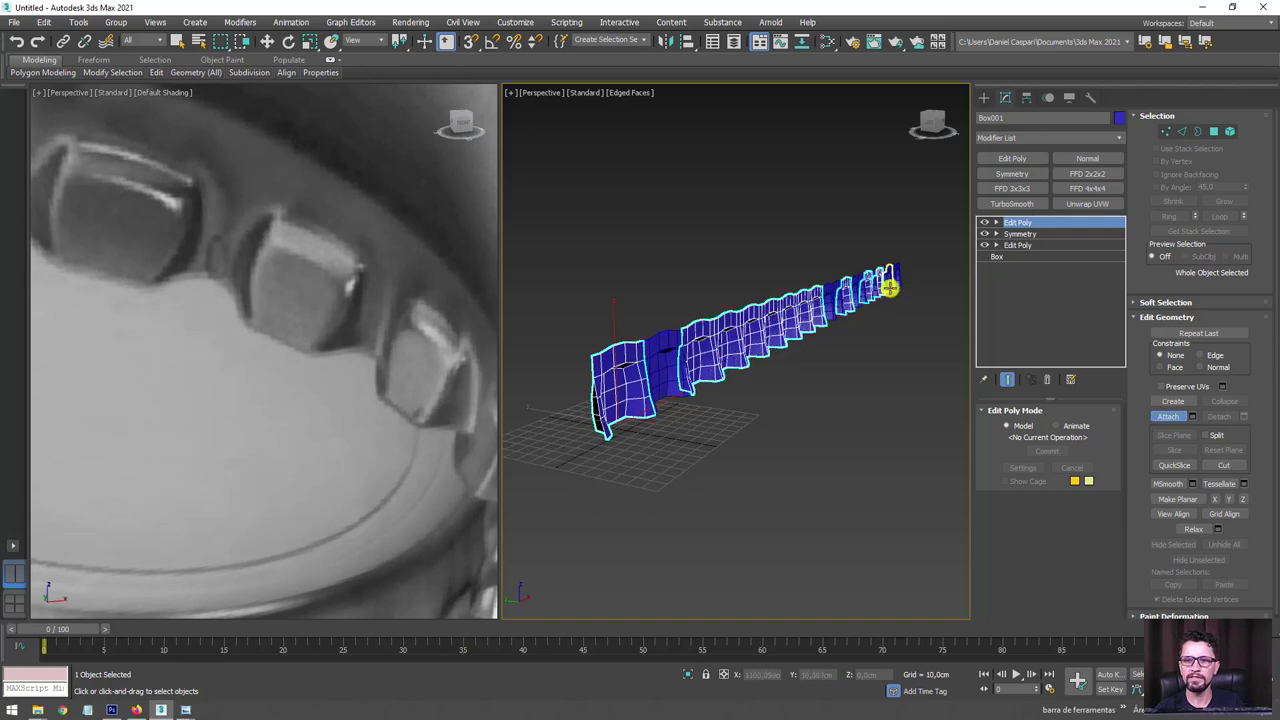
pyautogui.click(879, 288)
pyautogui.click(837, 282)
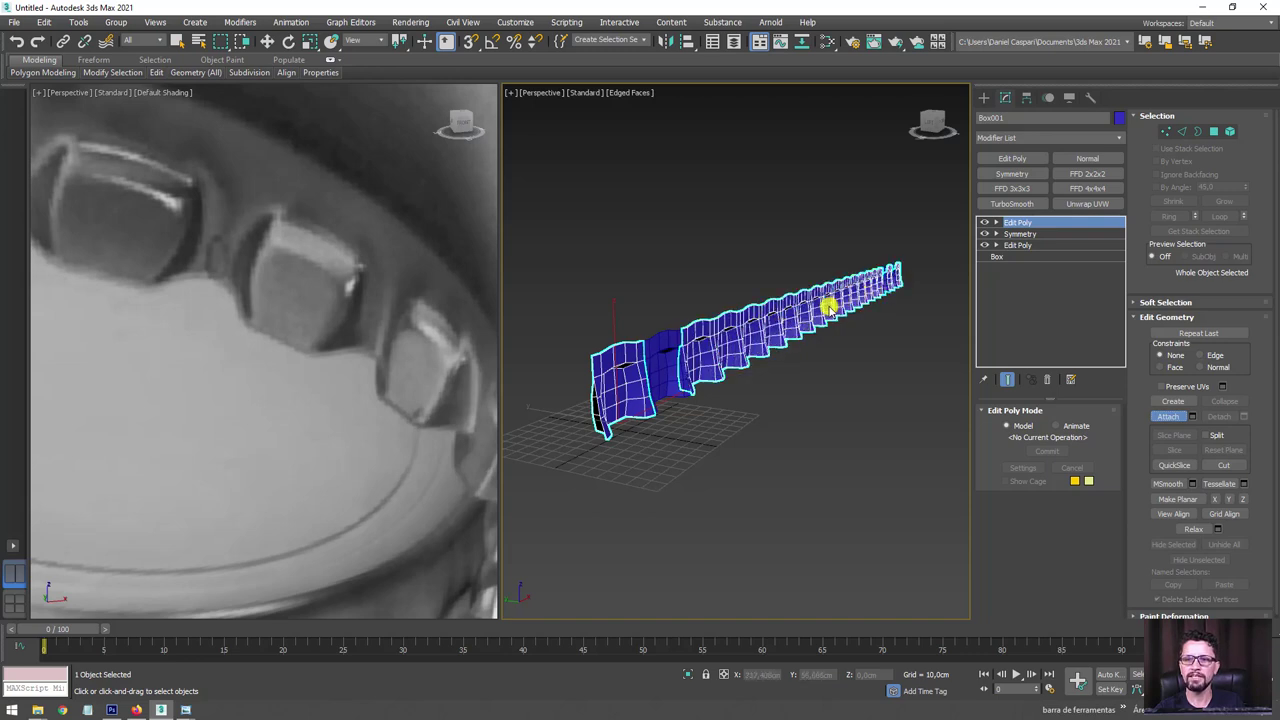
pyautogui.click(826, 303)
pyautogui.click(657, 365)
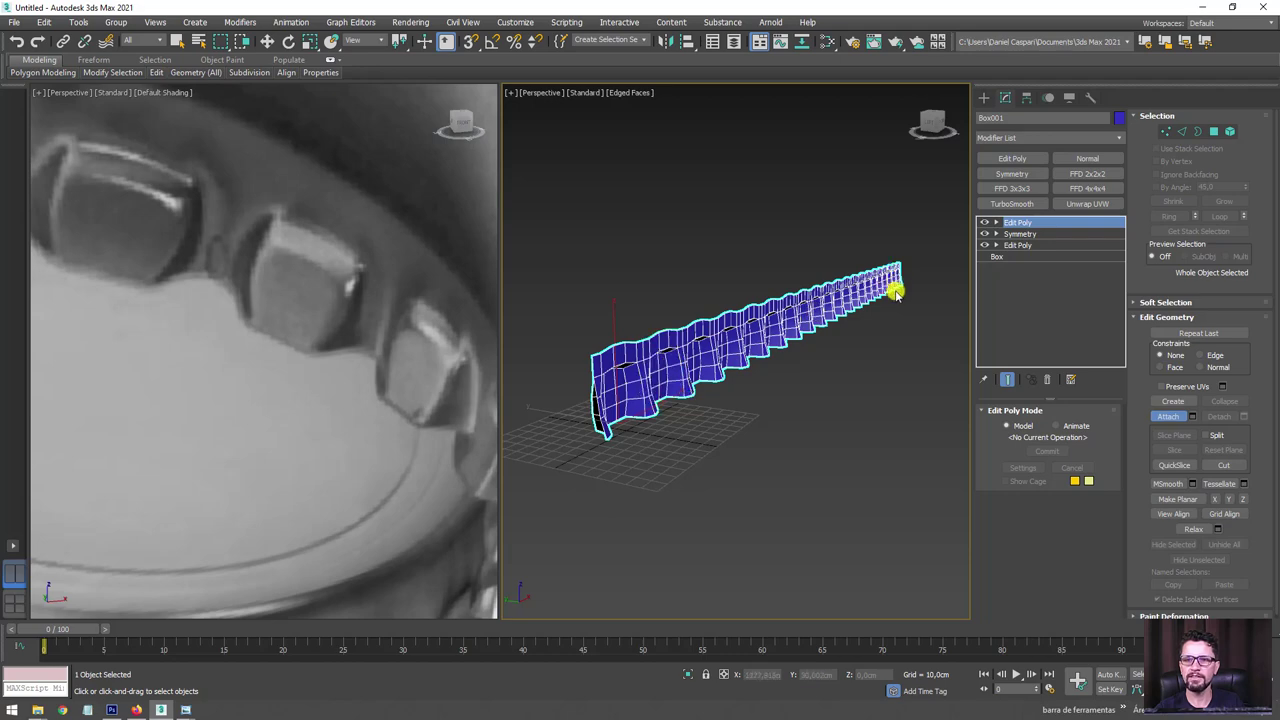
pyautogui.keyDown('alt'); pyautogui.moveTo(896, 292); pyautogui.dragTo(826, 391, button='middle'); pyautogui.keyUp('alt')
# Exit Attach, enter Vertex mode, and test a seam vertex by moving it and undoing.
pyautogui.press('w')
pyautogui.scroll(3, 709, 344)
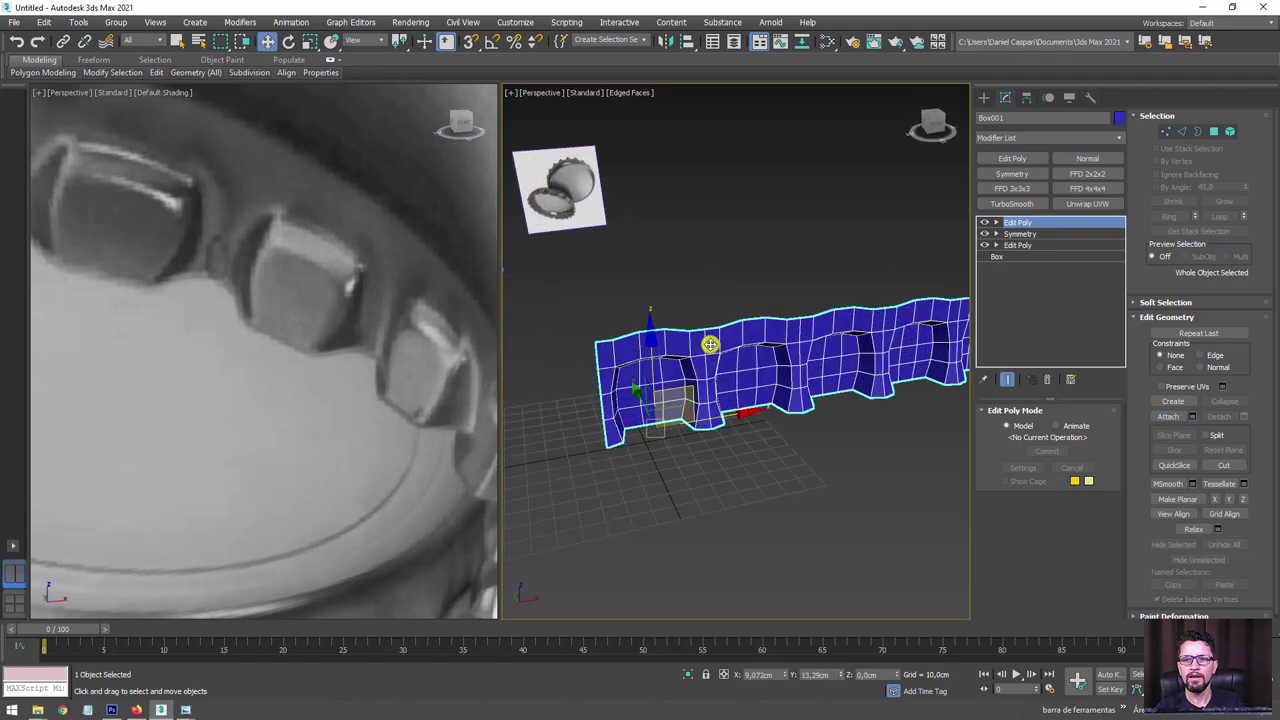
pyautogui.scroll(5, 709, 344)
pyautogui.click(1166, 133)
pyautogui.scroll(4, 725, 290)
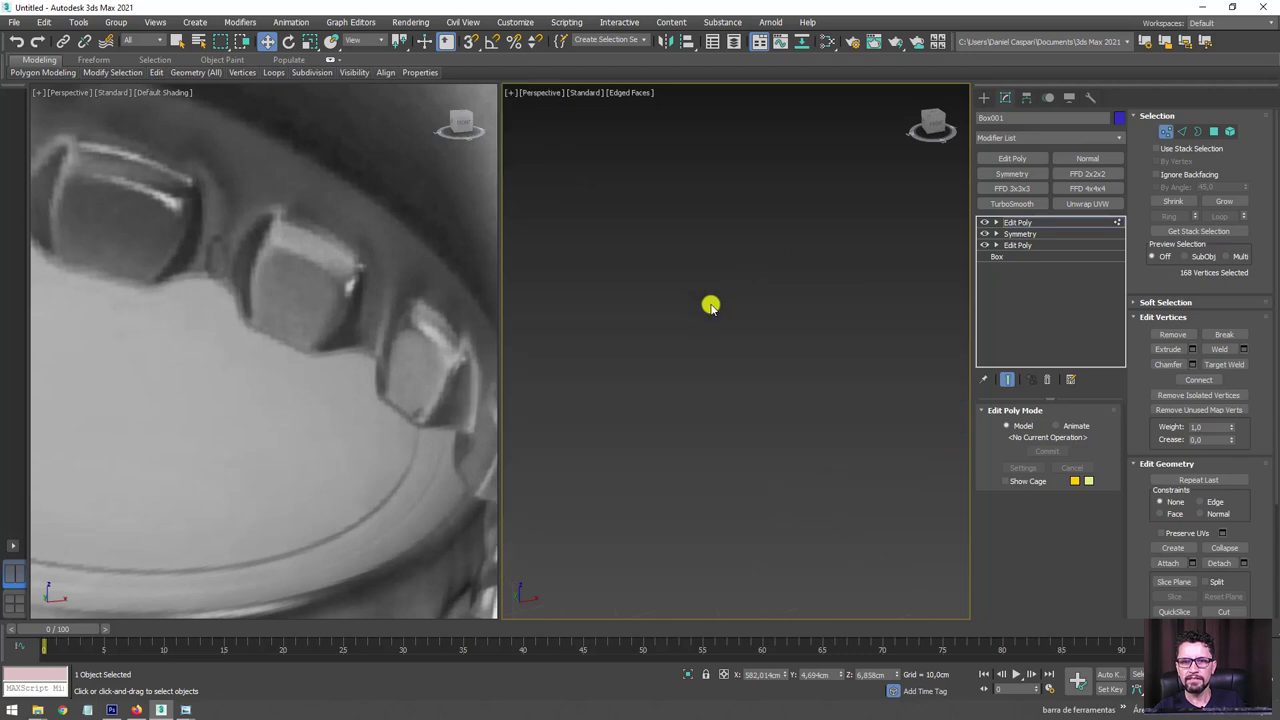
pyautogui.scroll(-4, 702, 328)
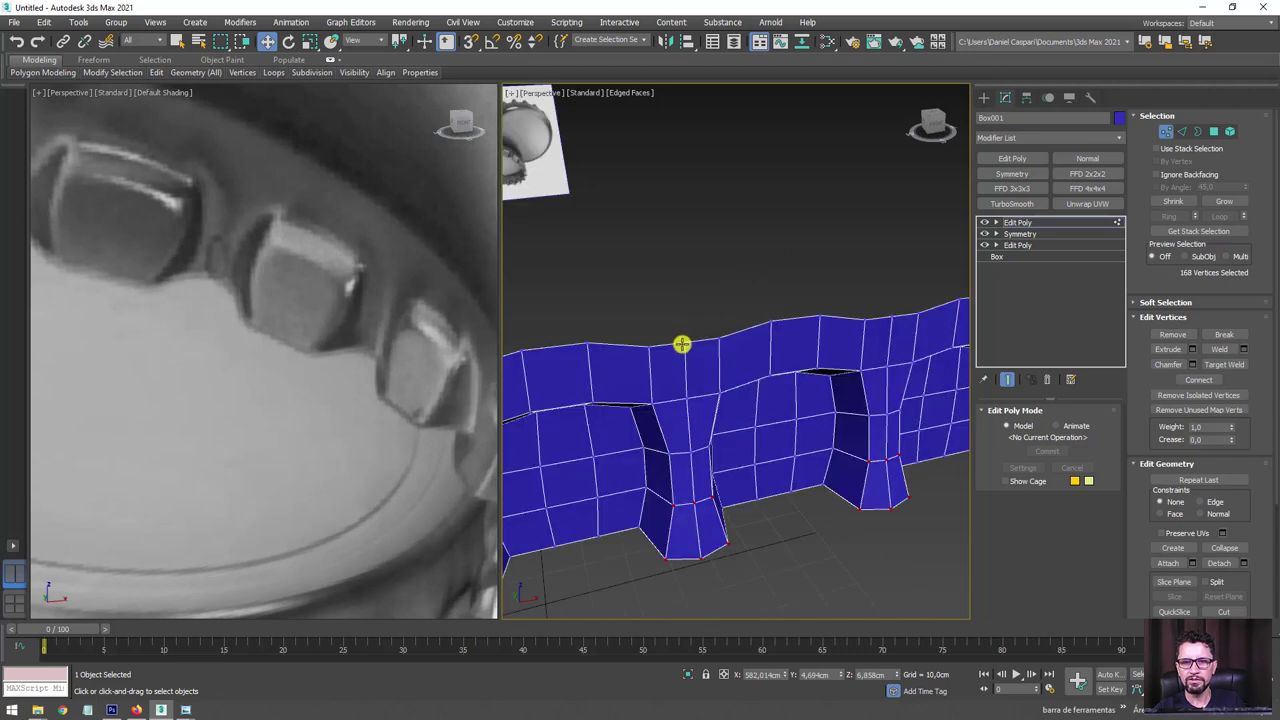
pyautogui.click(681, 344)
pyautogui.scroll(3, 690, 335)
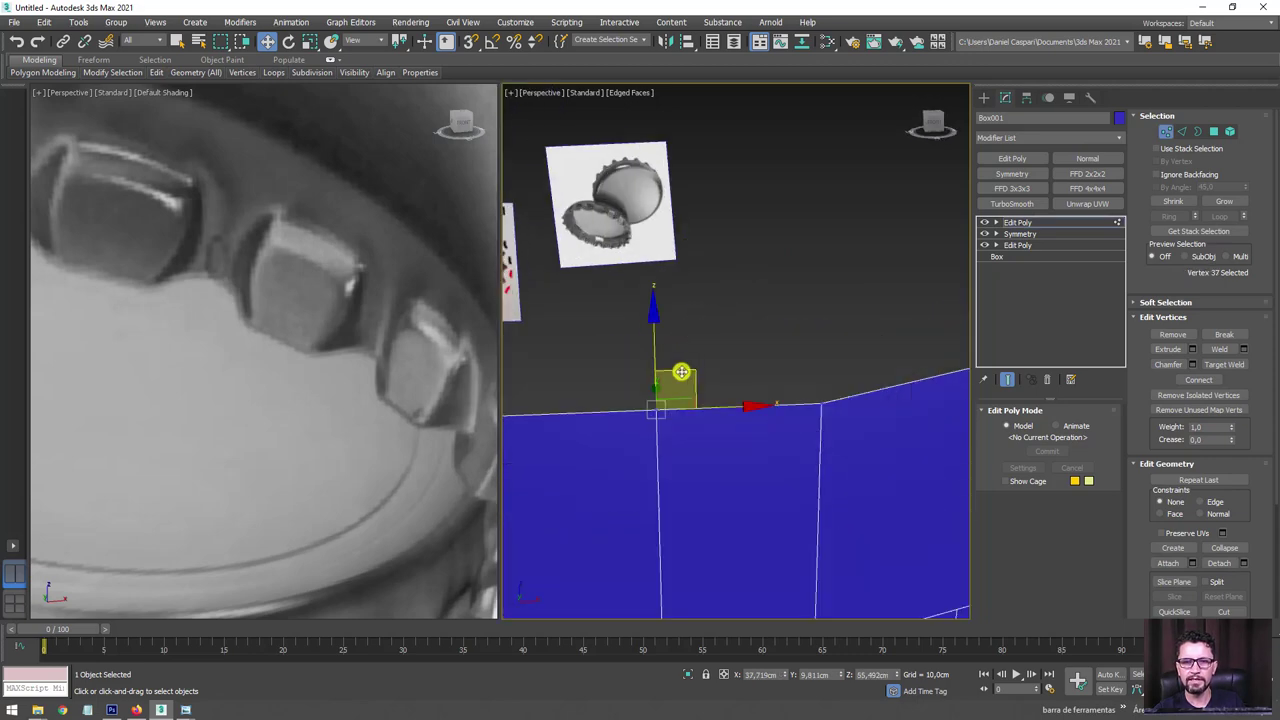
pyautogui.moveTo(681, 377); pyautogui.dragTo(668, 378)
pyautogui.scroll(-2, 706, 463)
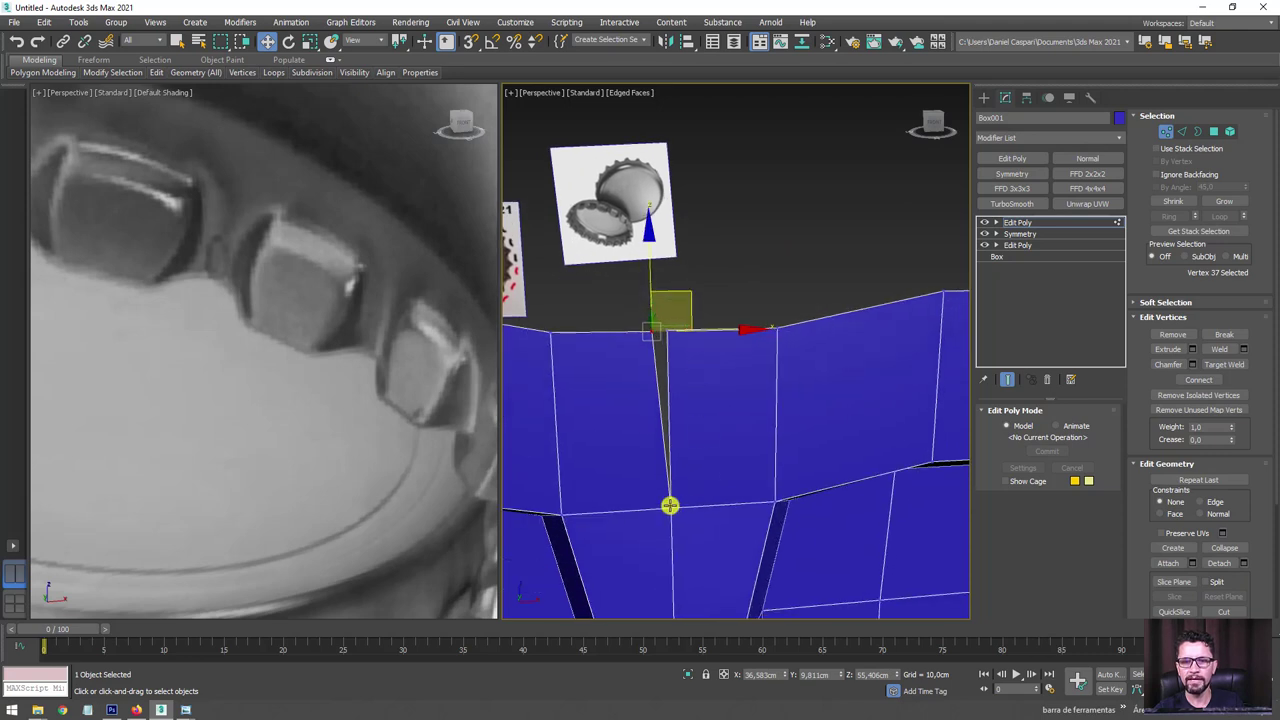
pyautogui.hotkey('ctrl', 'z')
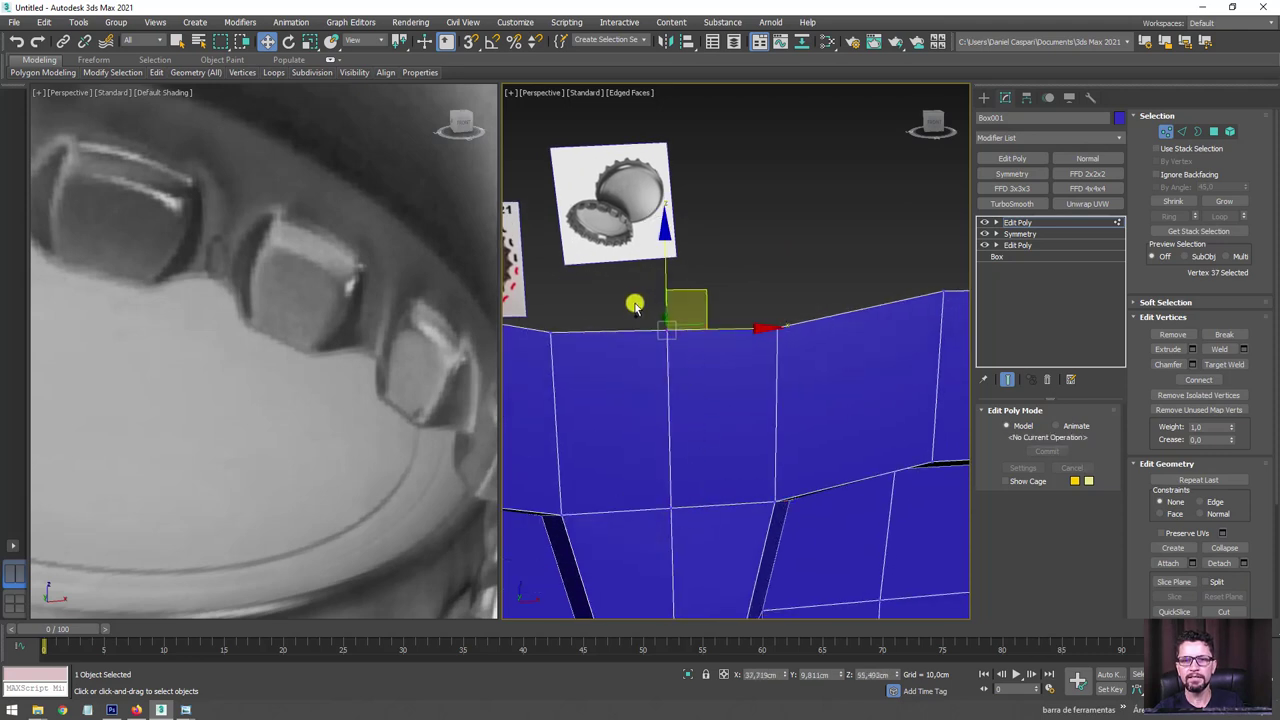
# Weld the two overlapping vertices at a seam and test the joint.
pyautogui.moveTo(696, 390); pyautogui.dragTo(698, 392)
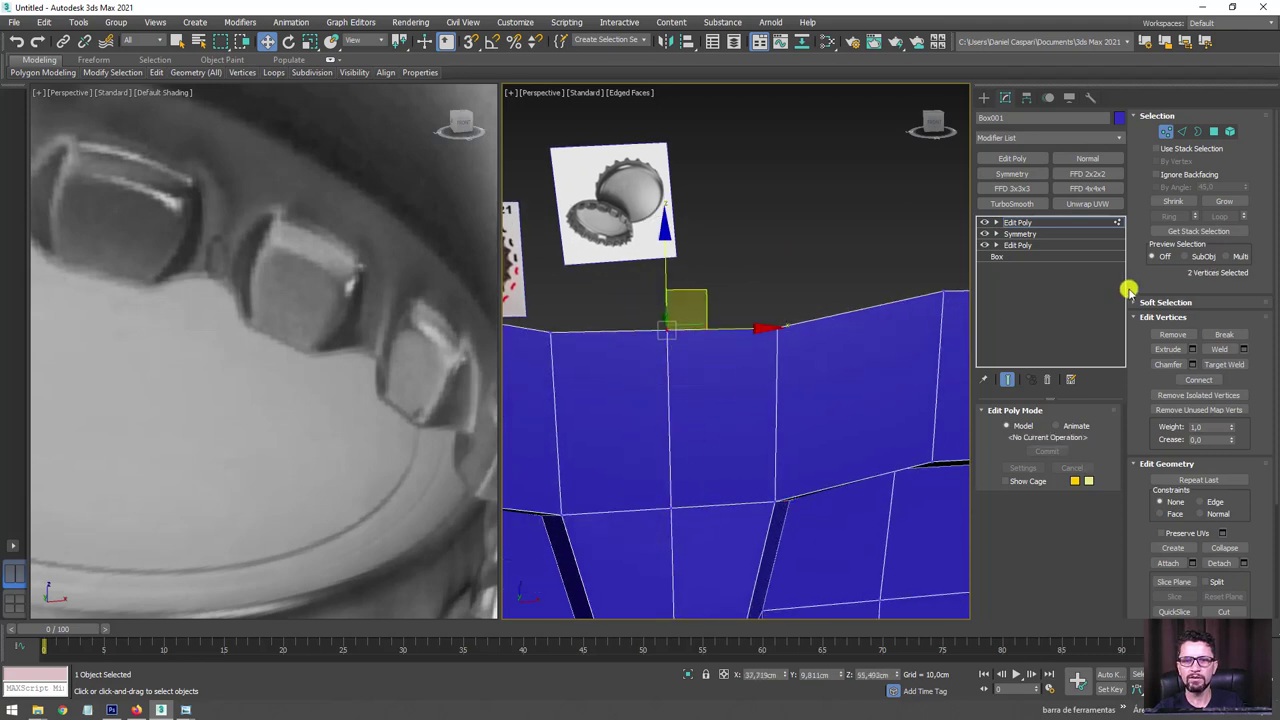
pyautogui.click(1224, 352)
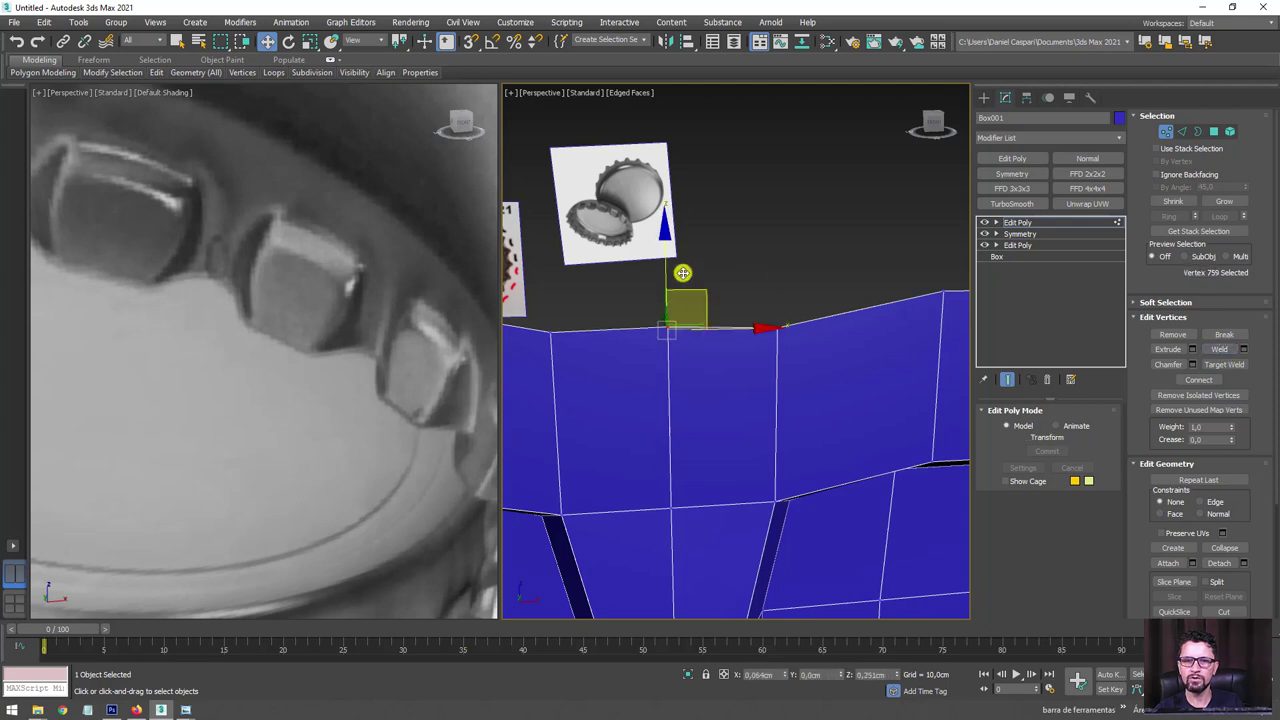
pyautogui.moveTo(686, 300); pyautogui.dragTo(790, 302)
pyautogui.scroll(-5, 790, 302)
pyautogui.scroll(-2, 700, 340)
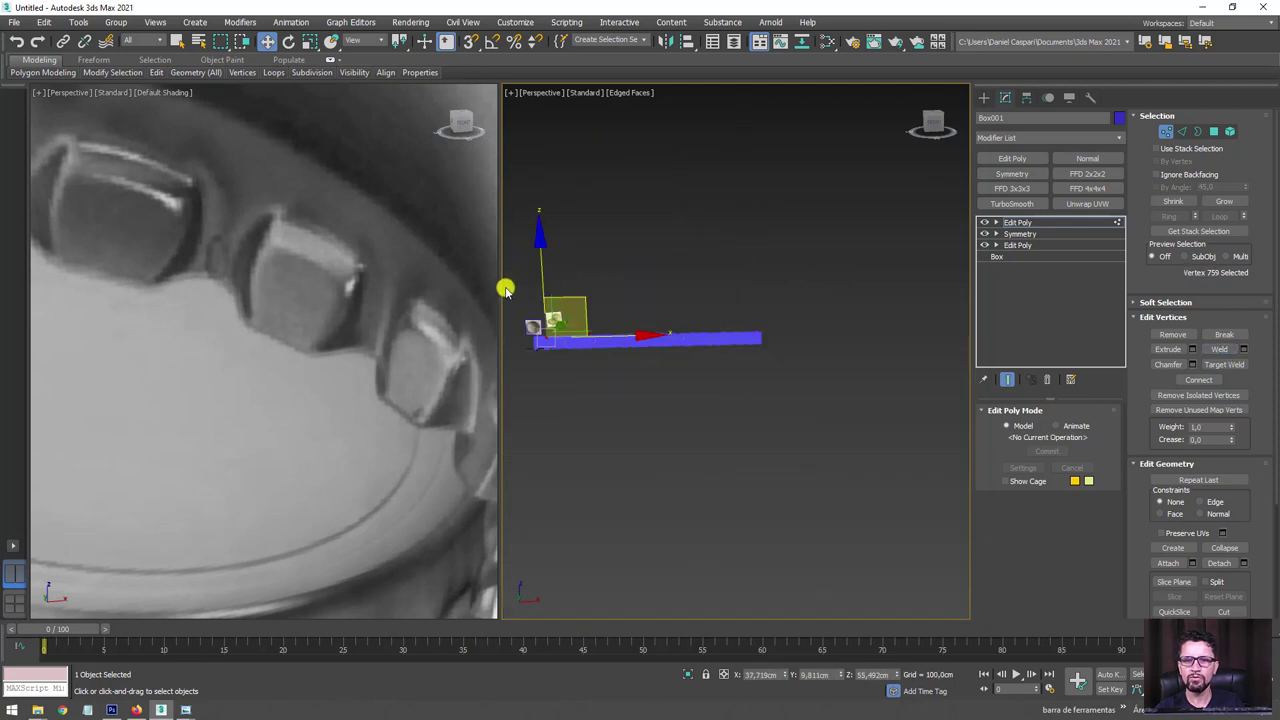
# Select every vertex of the strip, then return to the Edit Poly object level.
pyautogui.hotkey('ctrl', 'a')
pyautogui.press('z')
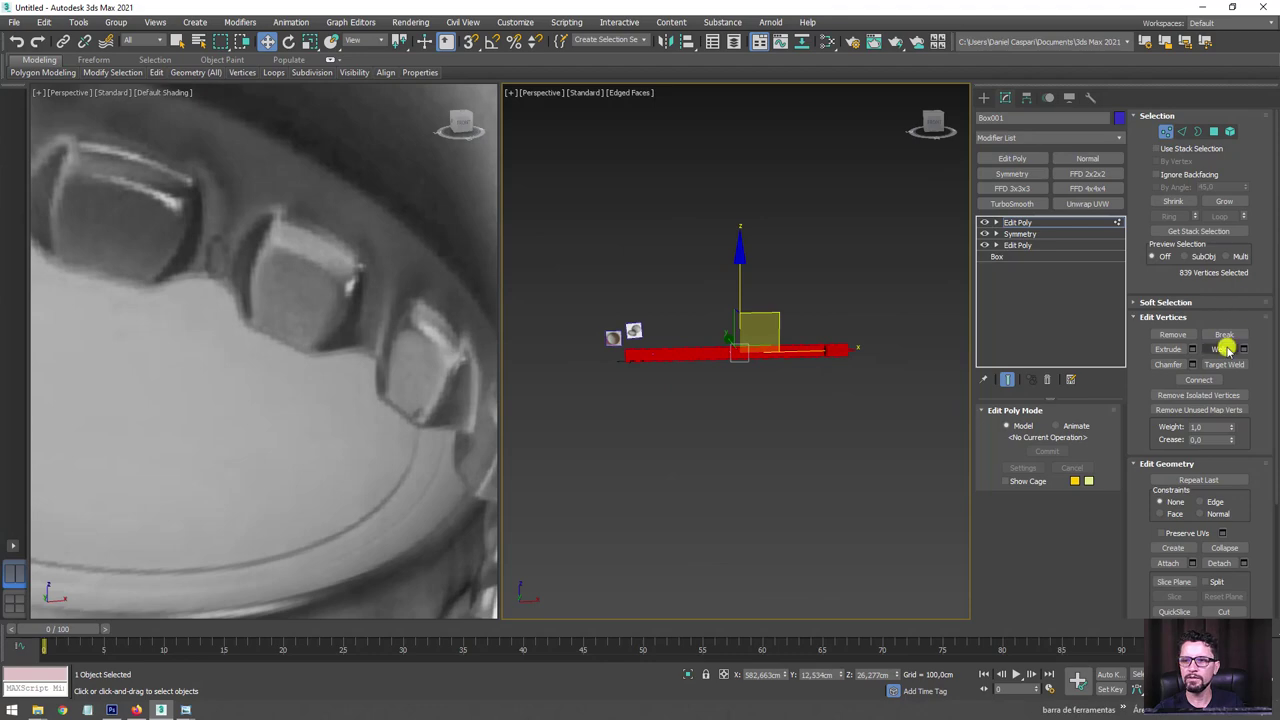
pyautogui.scroll(3, 734, 340)
pyautogui.scroll(3, 734, 360)
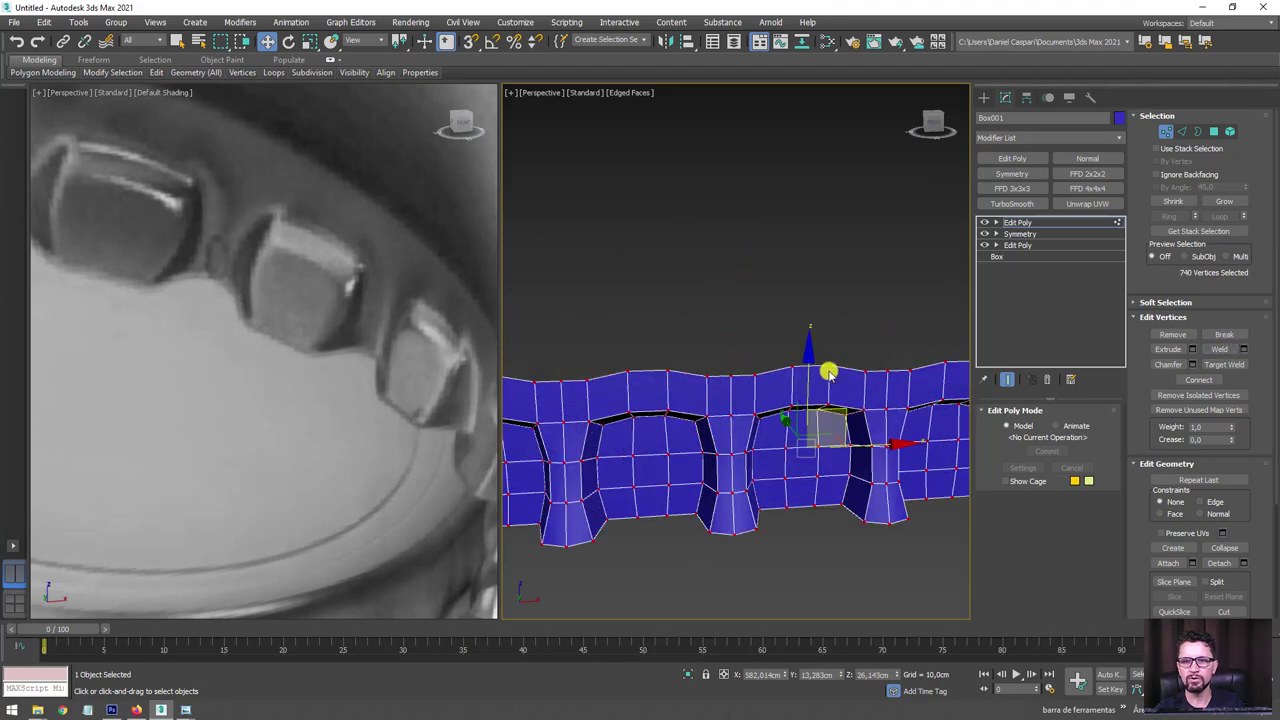
pyautogui.scroll(2, 835, 350)
pyautogui.click(1017, 222)
pyautogui.scroll(-3, 771, 277)
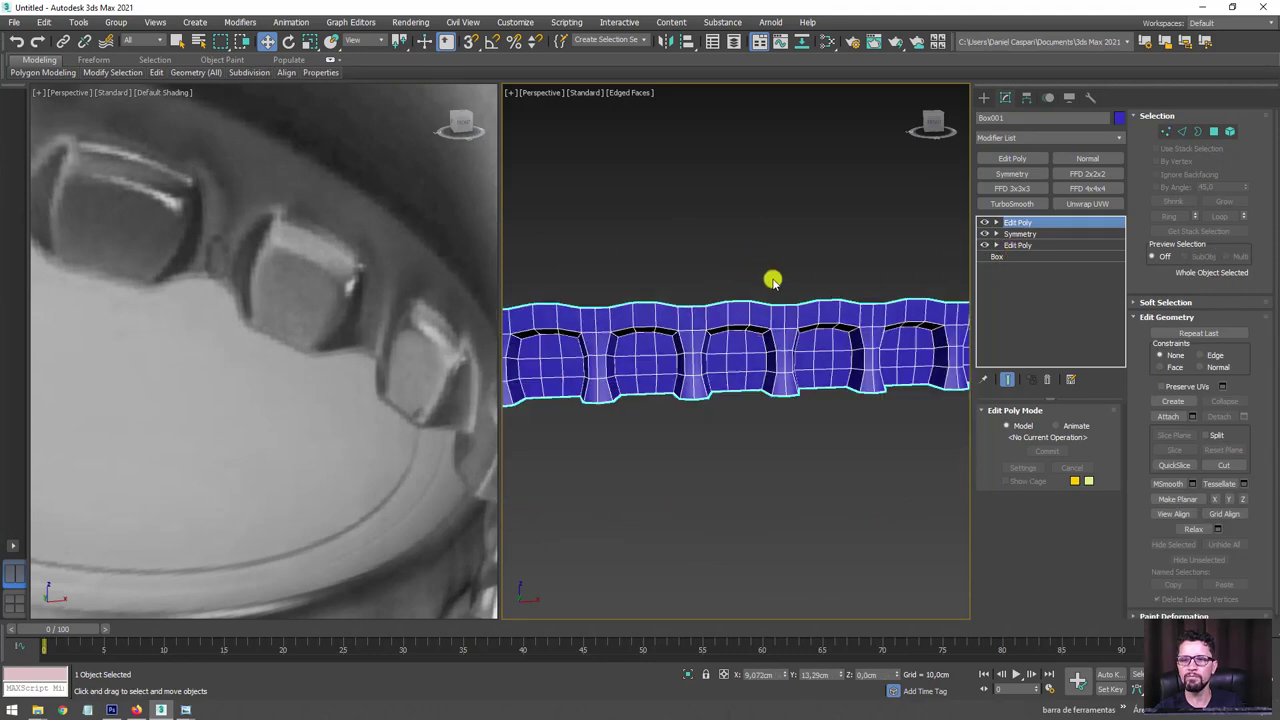
pyautogui.scroll(-2, 671, 304)
pyautogui.moveTo(671, 304)
pyautogui.keyDown('alt'); pyautogui.mouseDown(button='middle')
pyautogui.moveTo(757, 351)
pyautogui.moveTo(826, 349)
pyautogui.moveTo(812, 343)
pyautogui.mouseUp(button='middle'); pyautogui.keyUp('alt')
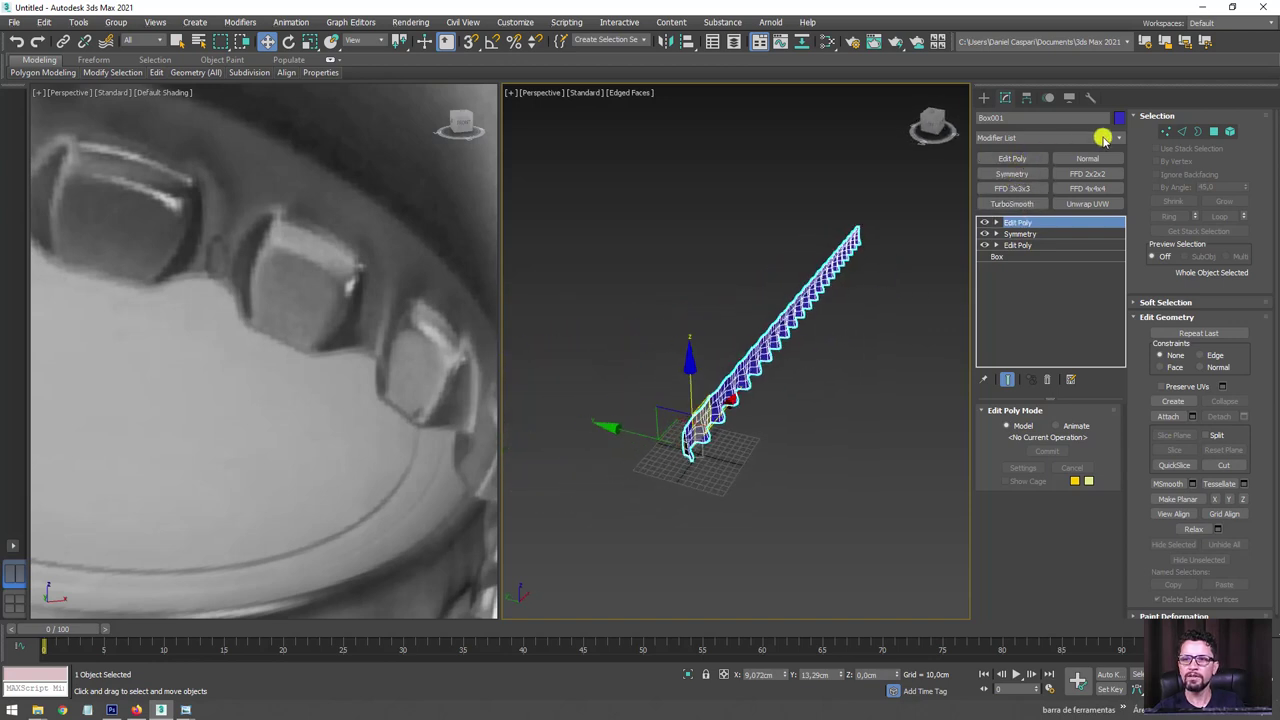
# Add a Bend modifier on the X axis with an angle of about 356.5°.
pyautogui.click(1118, 138)
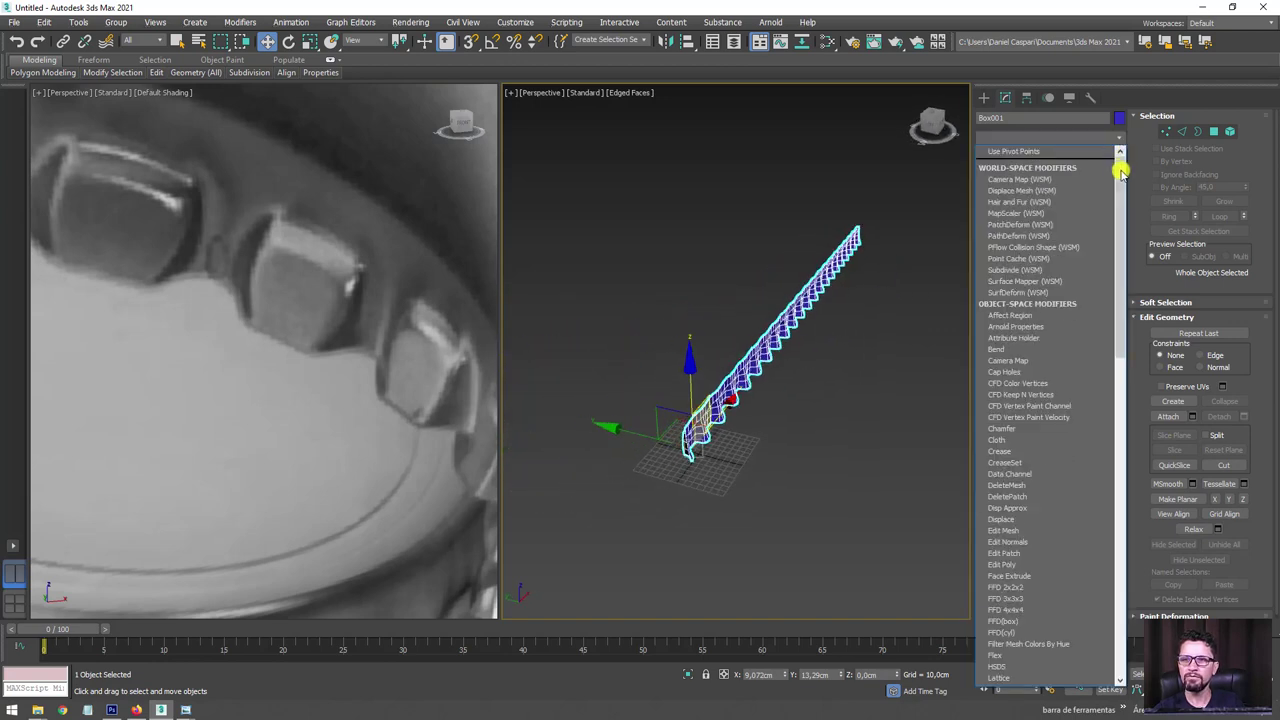
pyautogui.moveTo(1121, 172); pyautogui.dragTo(1123, 208)
pyautogui.click(1003, 274)
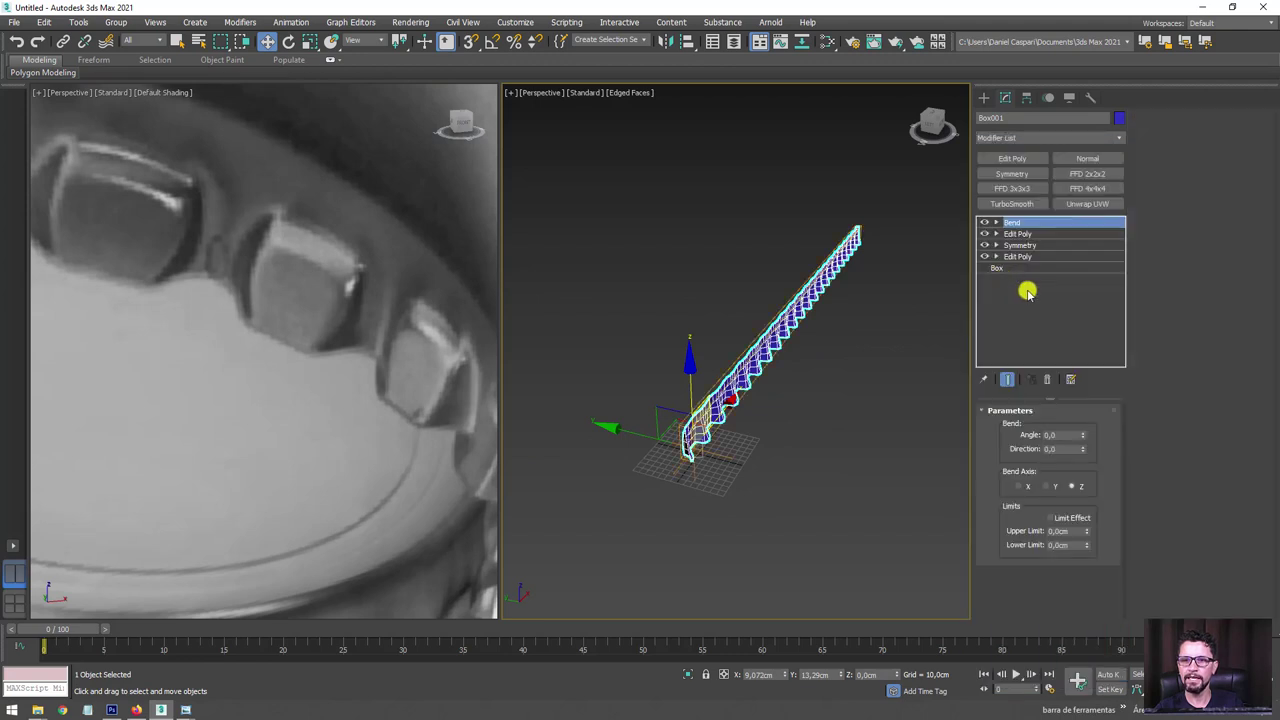
pyautogui.moveTo(1084, 437); pyautogui.dragTo(1087, 458)
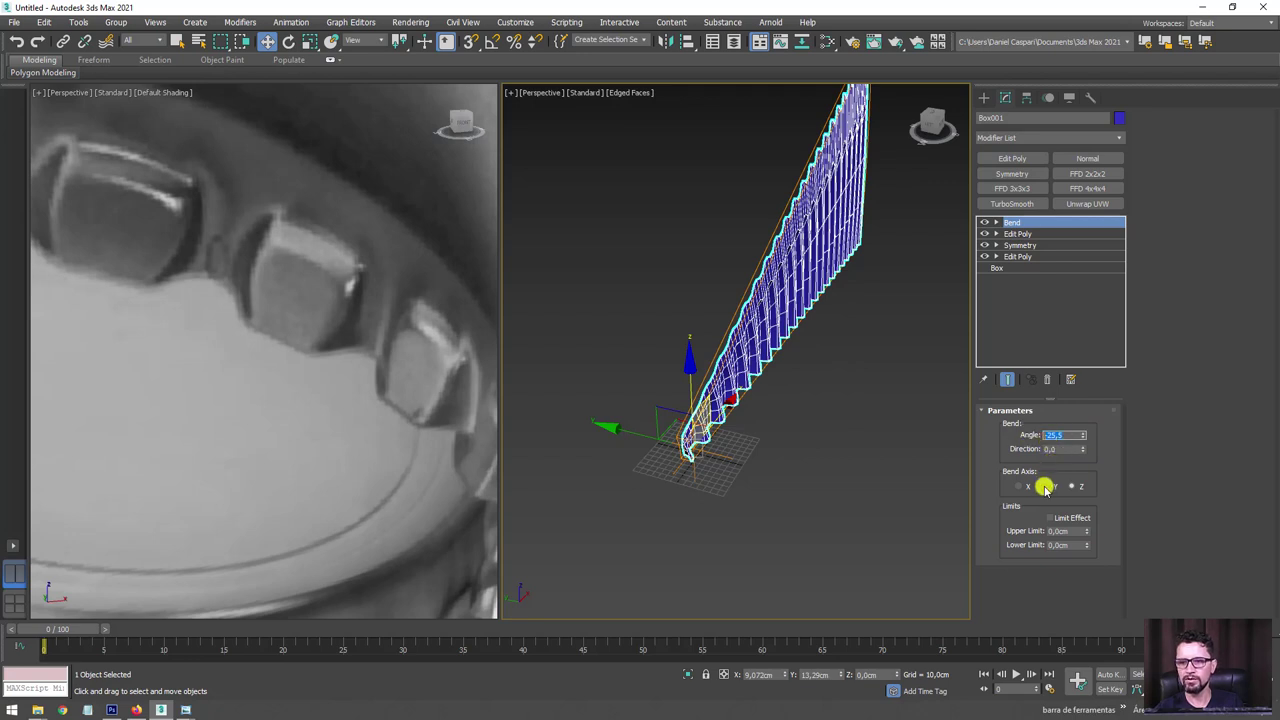
pyautogui.click(1047, 486)
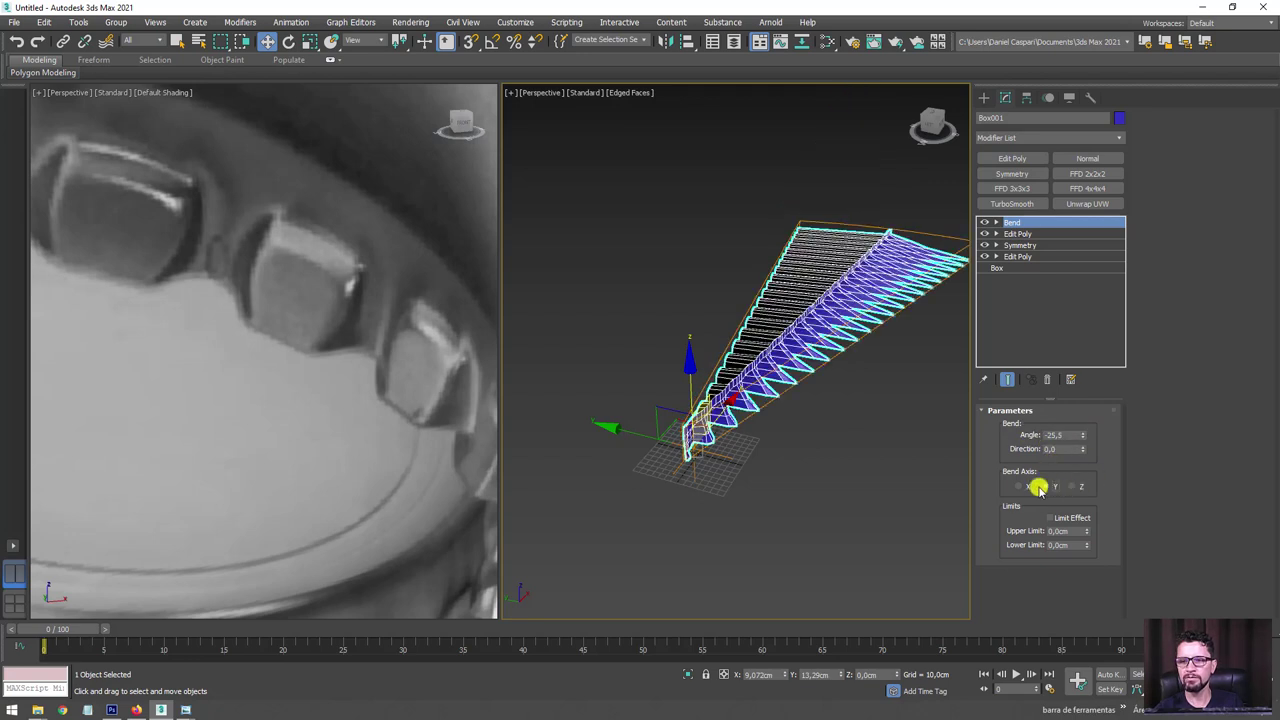
pyautogui.click(1019, 486)
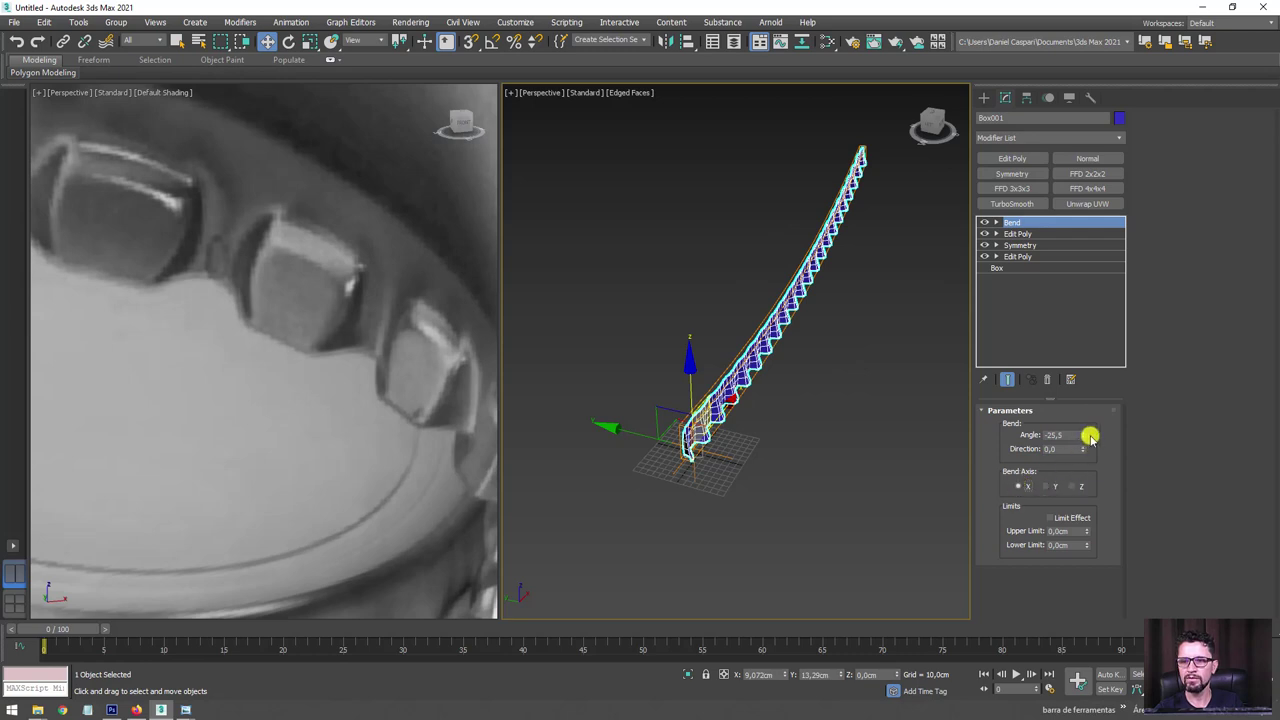
pyautogui.moveTo(1085, 437)
pyautogui.mouseDown()
pyautogui.moveTo(1068, 5)
pyautogui.moveTo(1066, 631)
pyautogui.moveTo(1066, 6)
pyautogui.moveTo(1063, 616)
pyautogui.moveTo(890, 428)
pyautogui.mouseUp()
# Set the Bend direction to -90.
pyautogui.press('z')
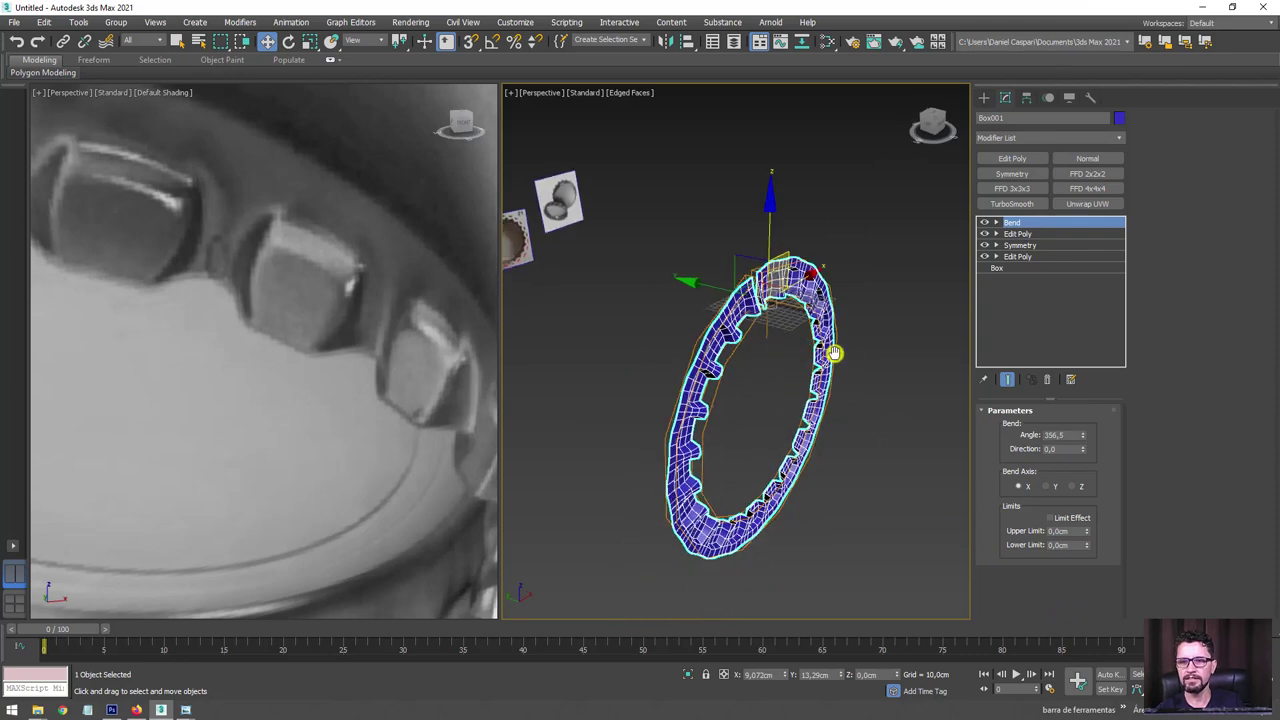
pyautogui.moveTo(1068, 452); pyautogui.dragTo(1036, 452)
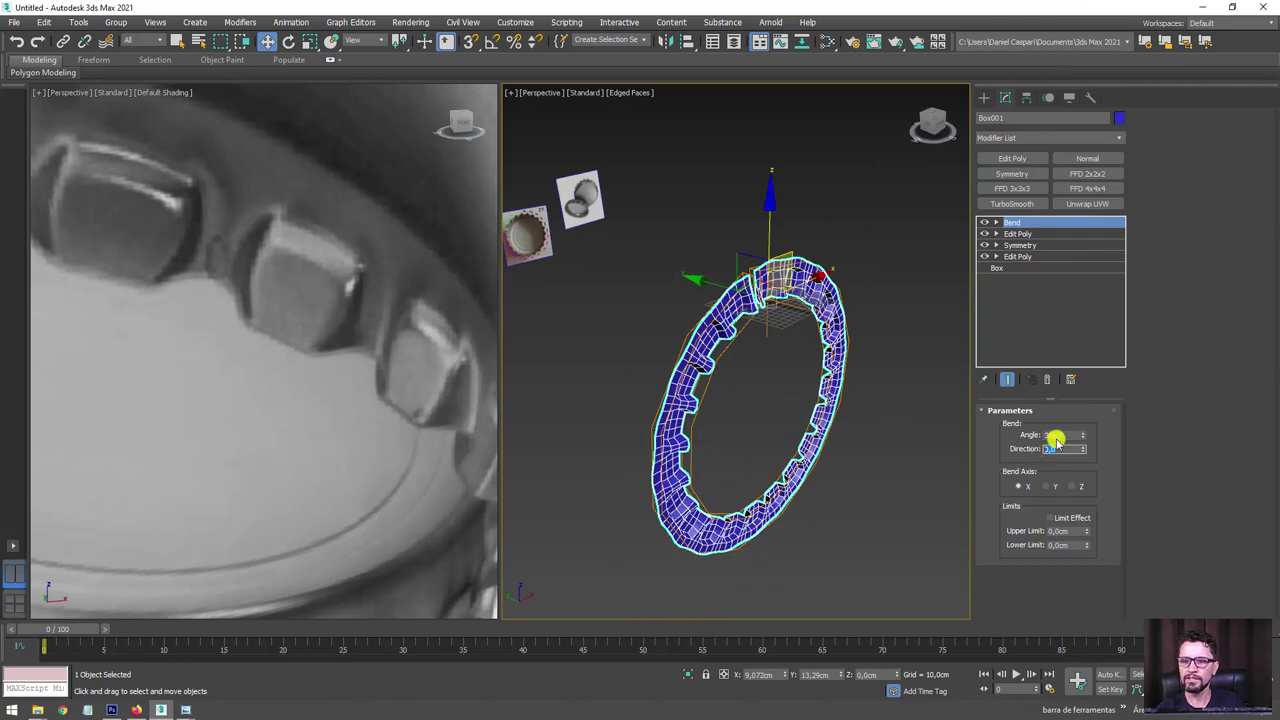
pyautogui.write('90')
pyautogui.press('Return')
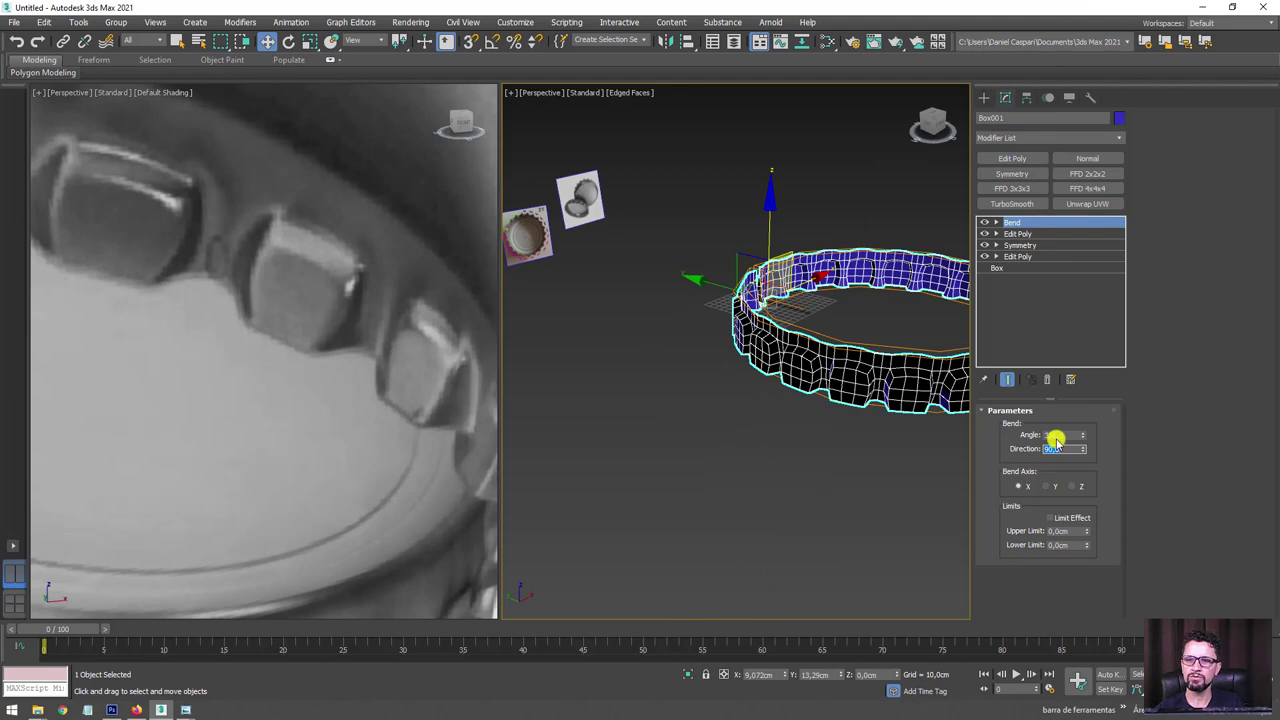
pyautogui.press('z')
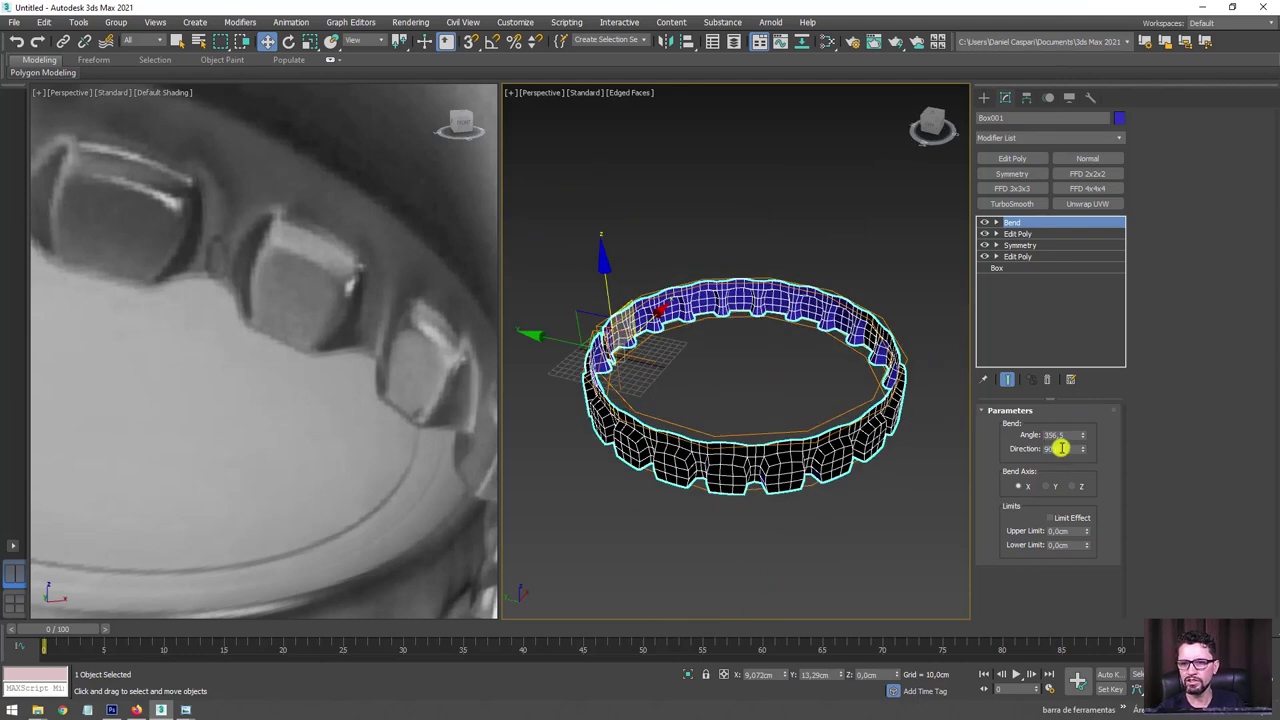
pyautogui.moveTo(1090, 450); pyautogui.dragTo(1050, 5)
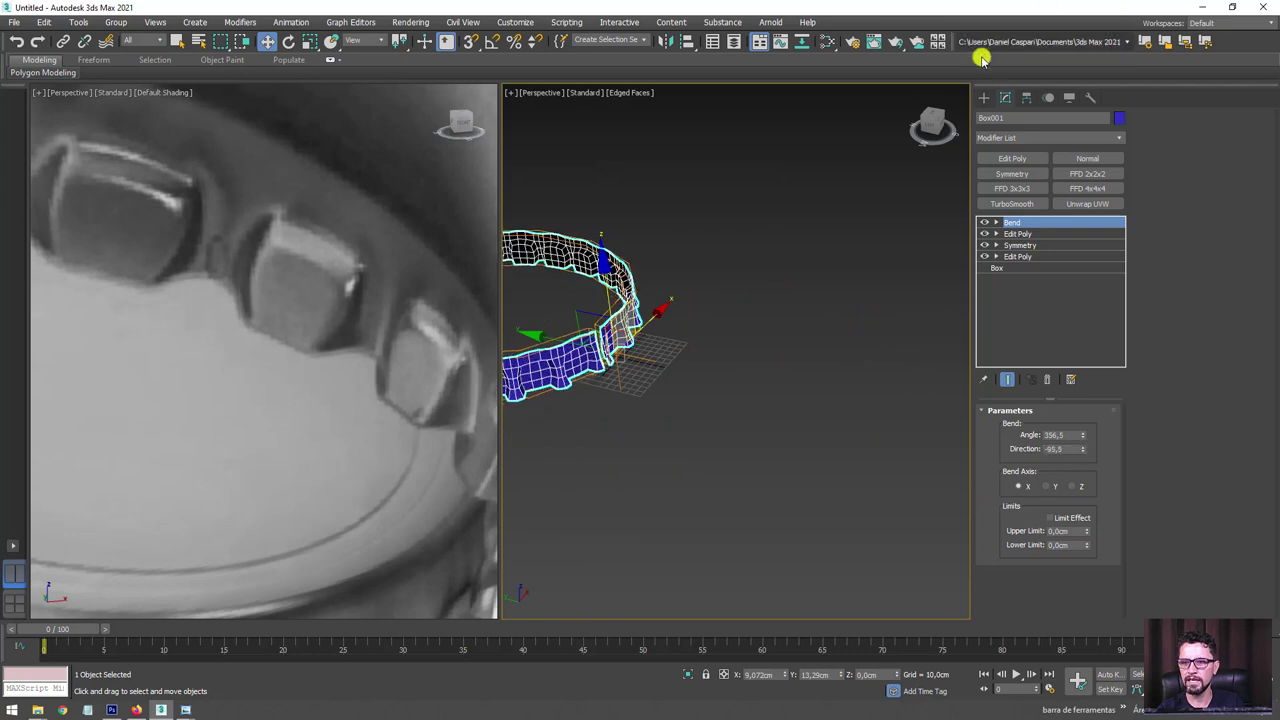
pyautogui.moveTo(1078, 452); pyautogui.dragTo(1003, 455)
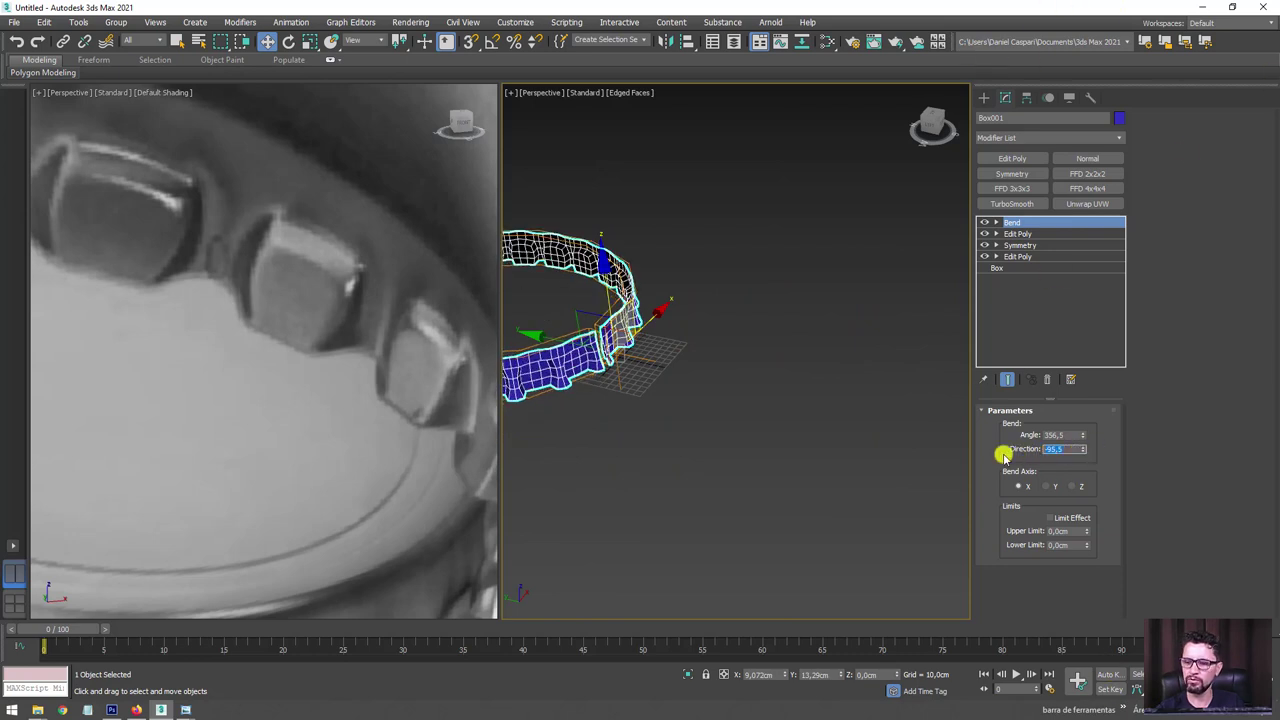
pyautogui.write('-0')
pyautogui.press('Return')
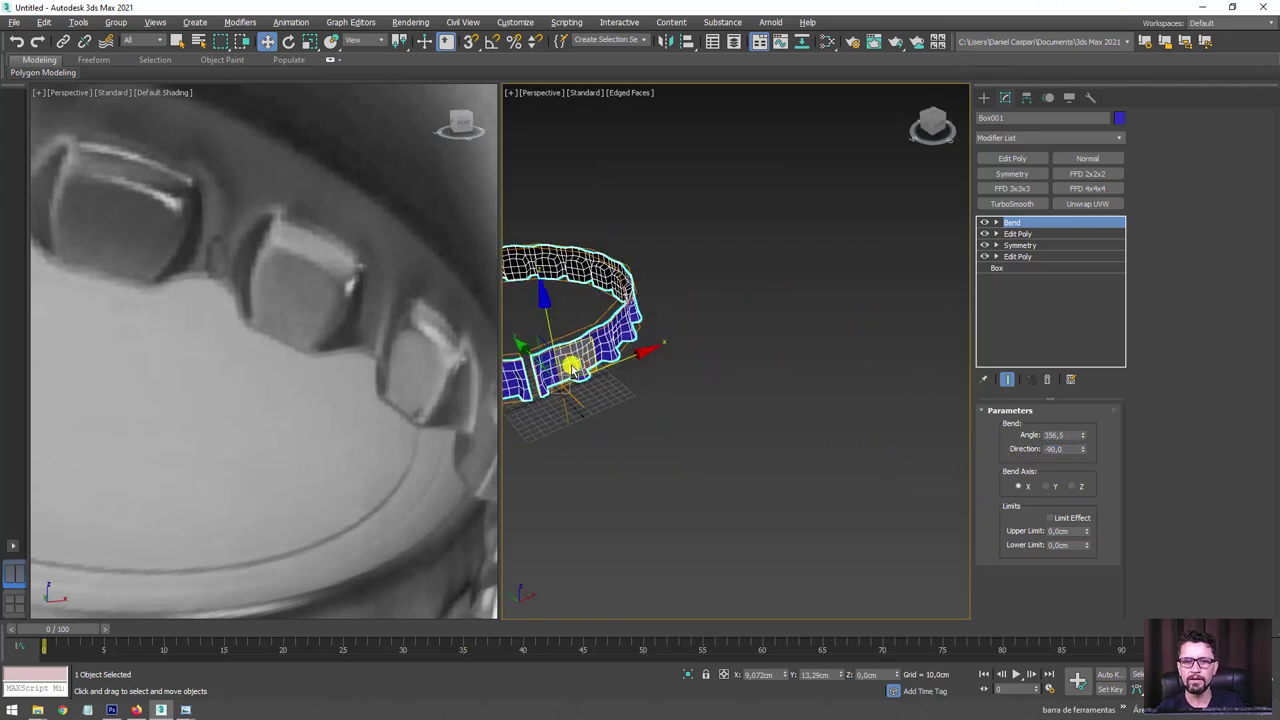
# Raise the Bend angle to 360° to close the ring.
pyautogui.moveTo(569, 363); pyautogui.dragTo(751, 374, button='middle')
pyautogui.scroll(3, 646, 383)
pyautogui.scroll(2, 660, 384)
pyautogui.moveTo(667, 384); pyautogui.dragTo(745, 392, button='middle')
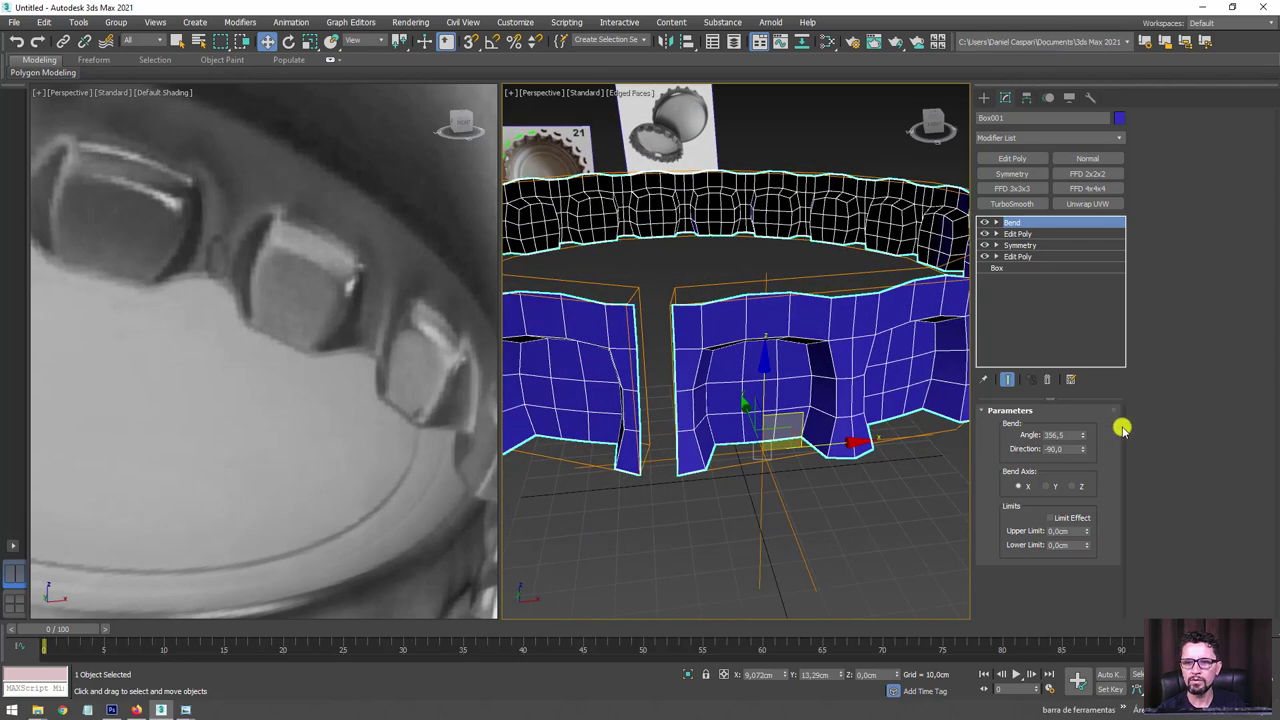
pyautogui.moveTo(1082, 437); pyautogui.dragTo(1080, 430)
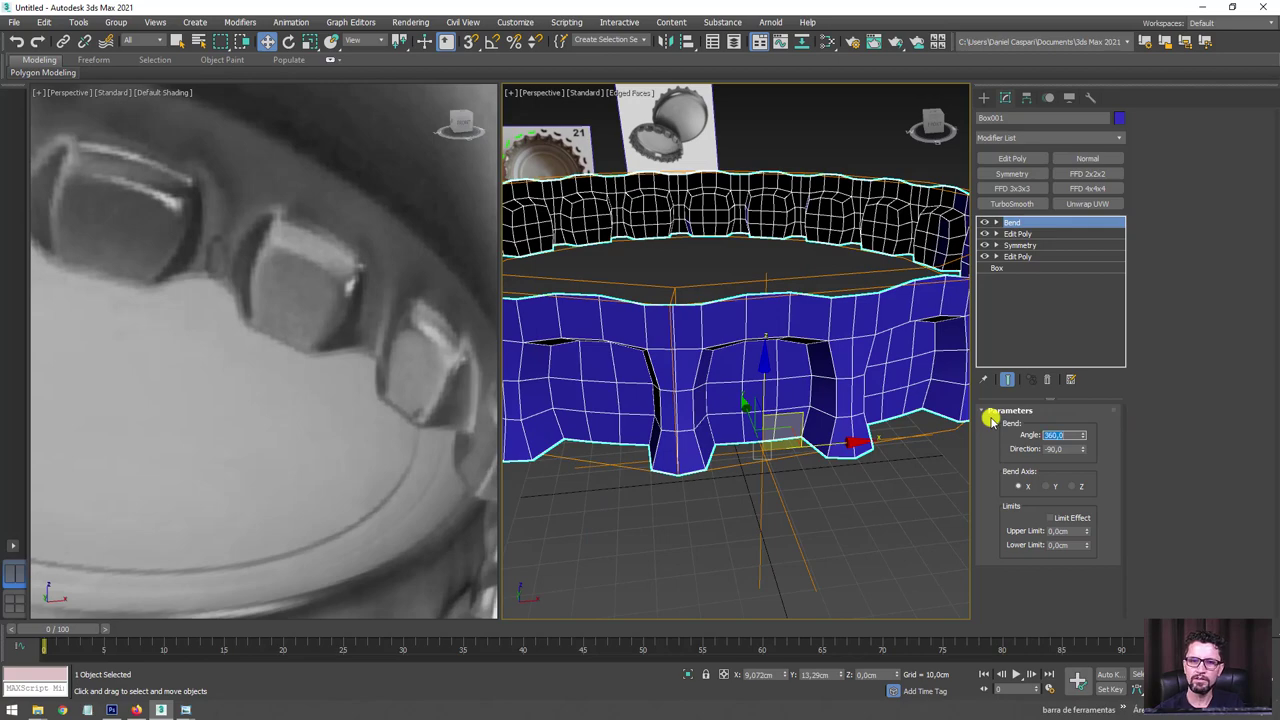
pyautogui.scroll(-2, 726, 357)
pyautogui.moveTo(726, 357)
pyautogui.keyDown('alt'); pyautogui.mouseDown(button='middle')
pyautogui.moveTo(806, 401)
pyautogui.moveTo(806, 380)
pyautogui.moveTo(809, 451)
pyautogui.mouseUp(button='middle'); pyautogui.keyUp('alt')
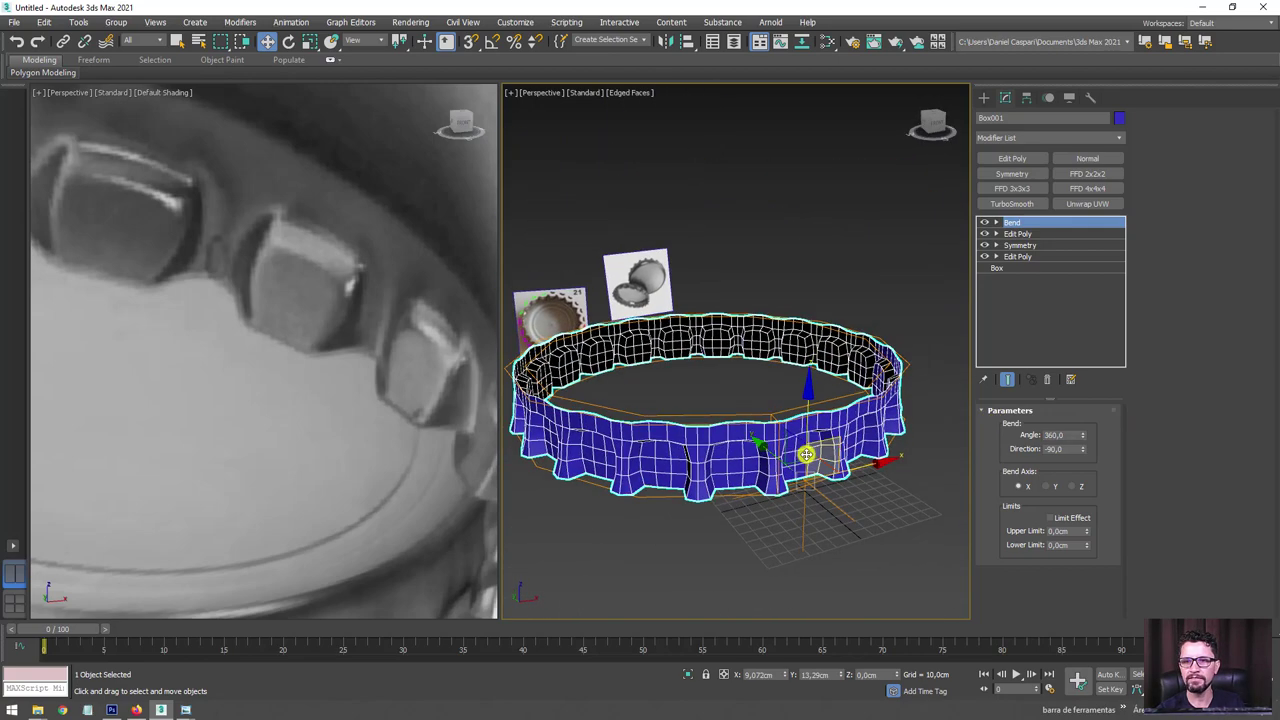
# Add an Edit Poly modifier above the Bend and check a seam vertex.
pyautogui.click(1013, 160)
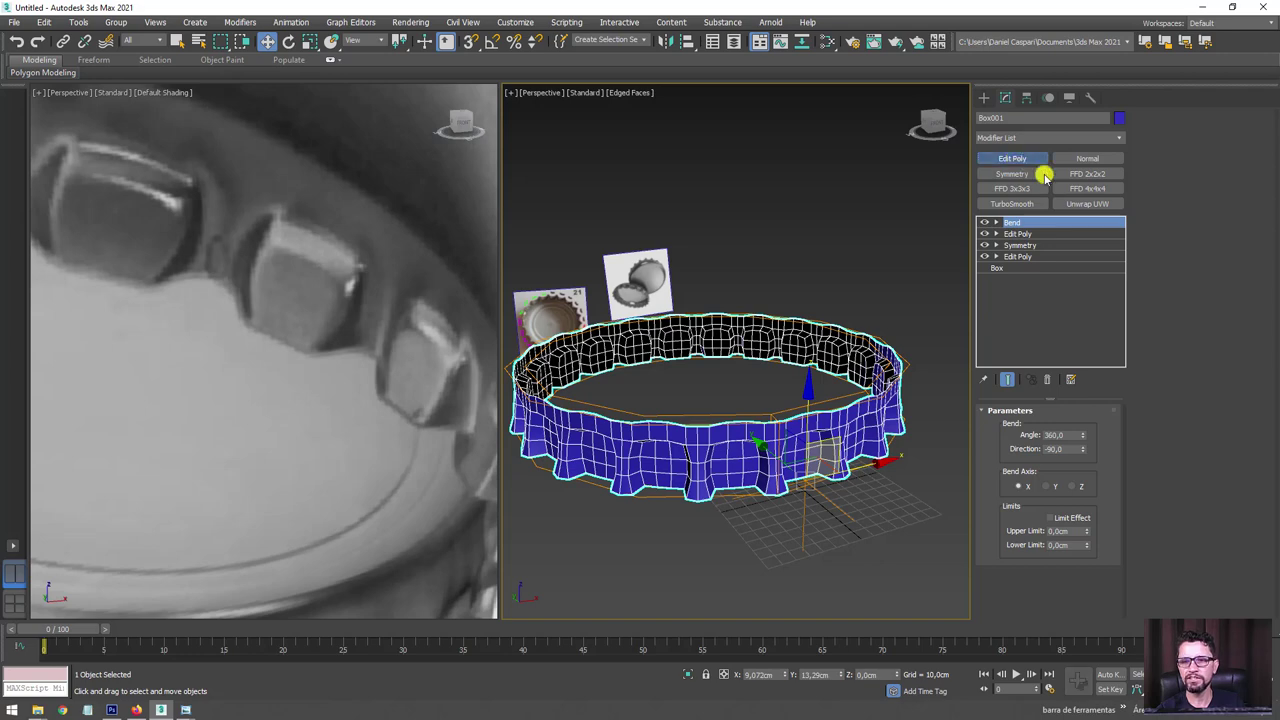
pyautogui.click(1165, 132)
pyautogui.scroll(5, 759, 434)
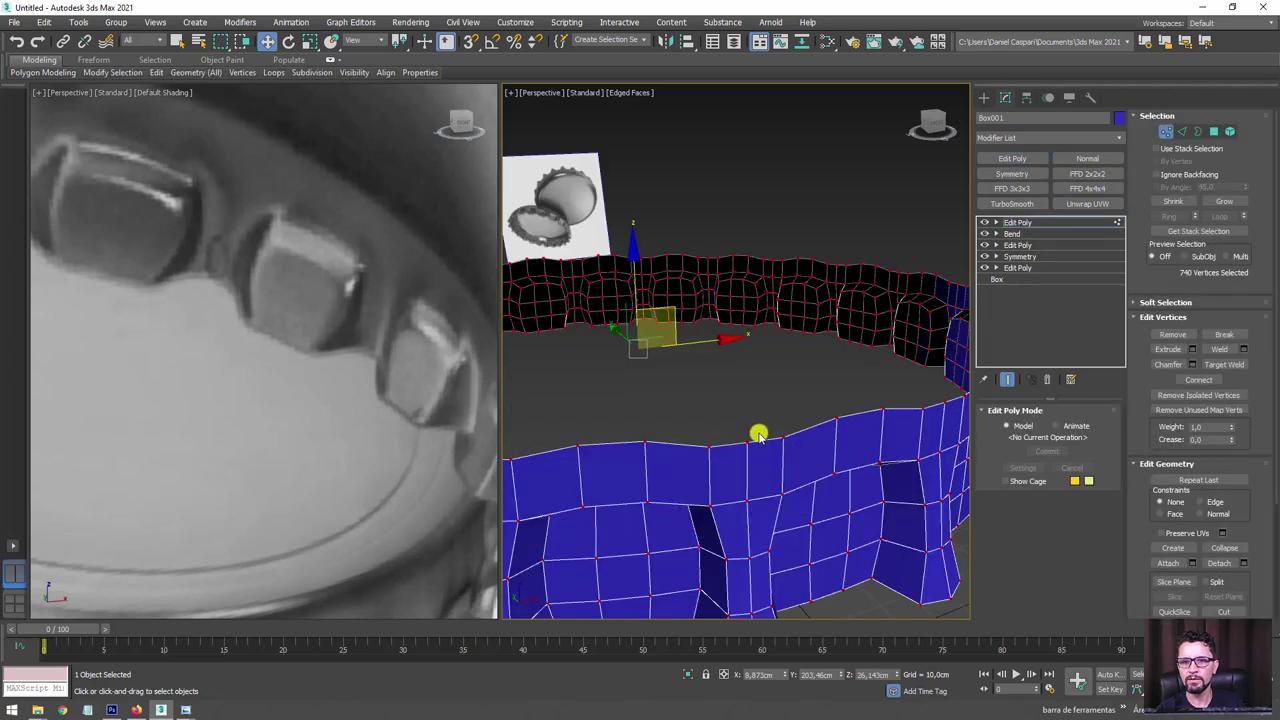
pyautogui.click(745, 443)
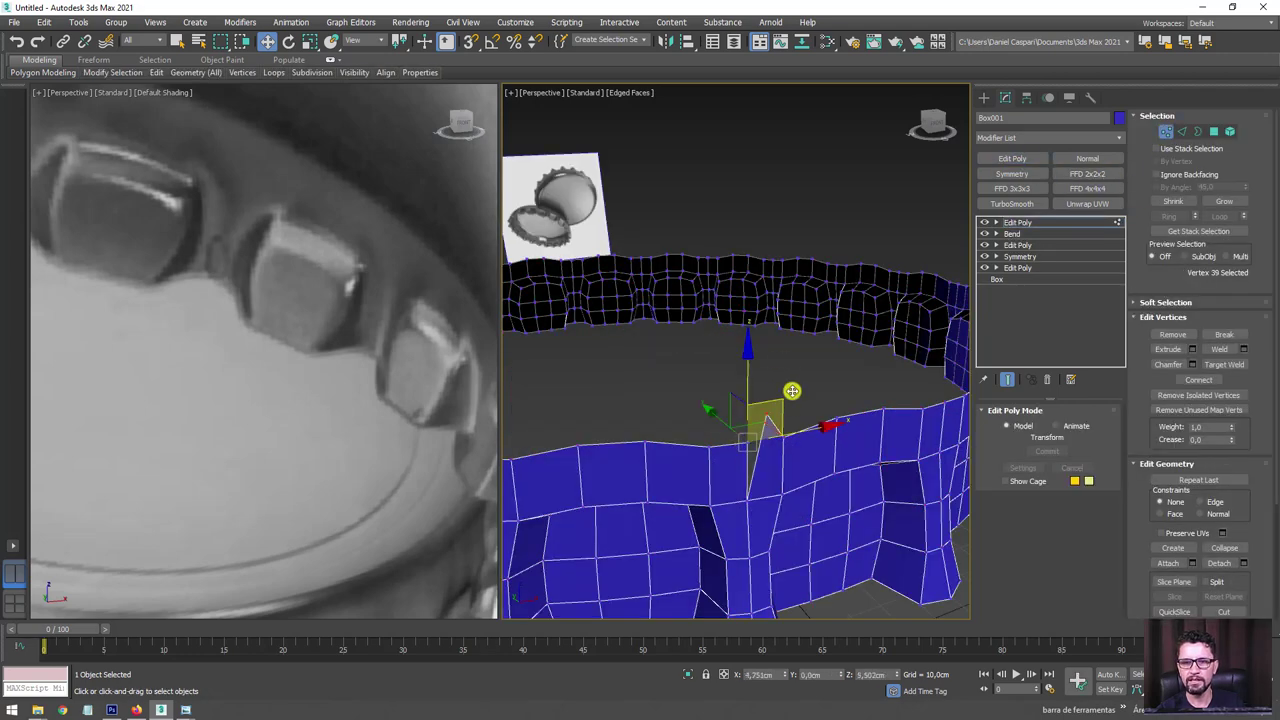
pyautogui.scroll(-5, 825, 417)
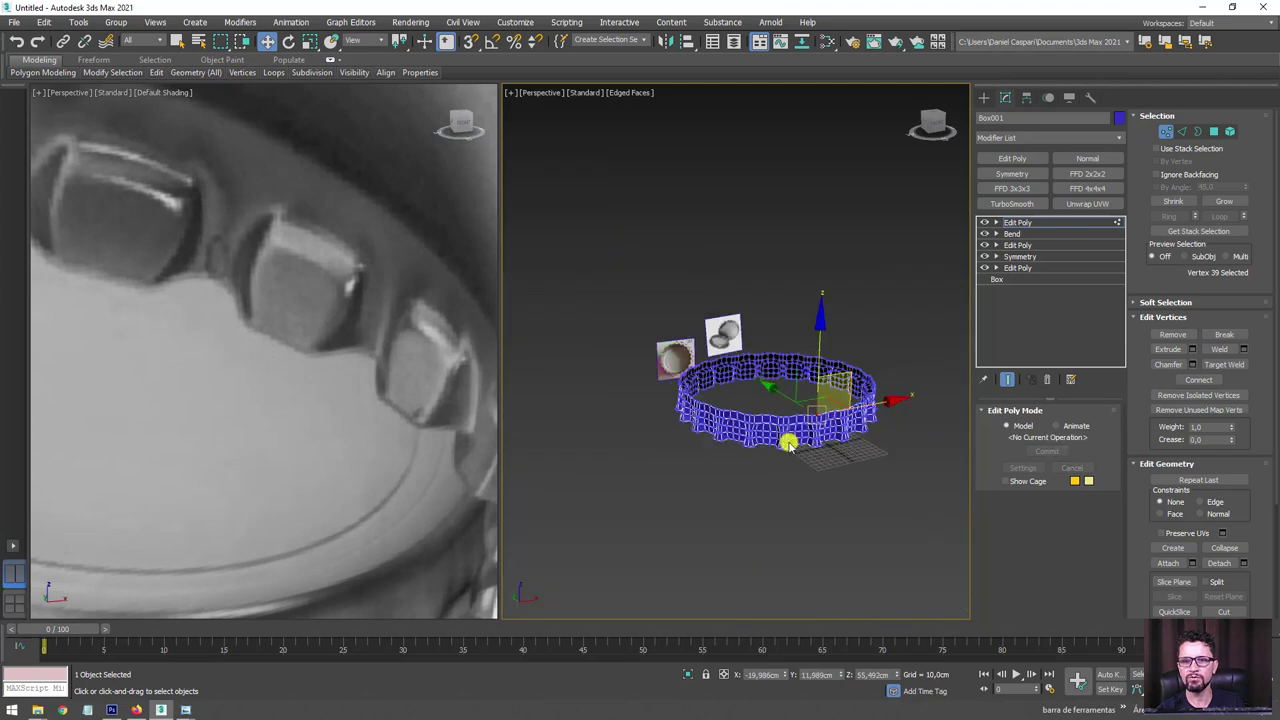
# Weld all ring vertices (740 to 735) and pick the top border.
pyautogui.hotkey('ctrl', 'a')
pyautogui.click(1221, 349)
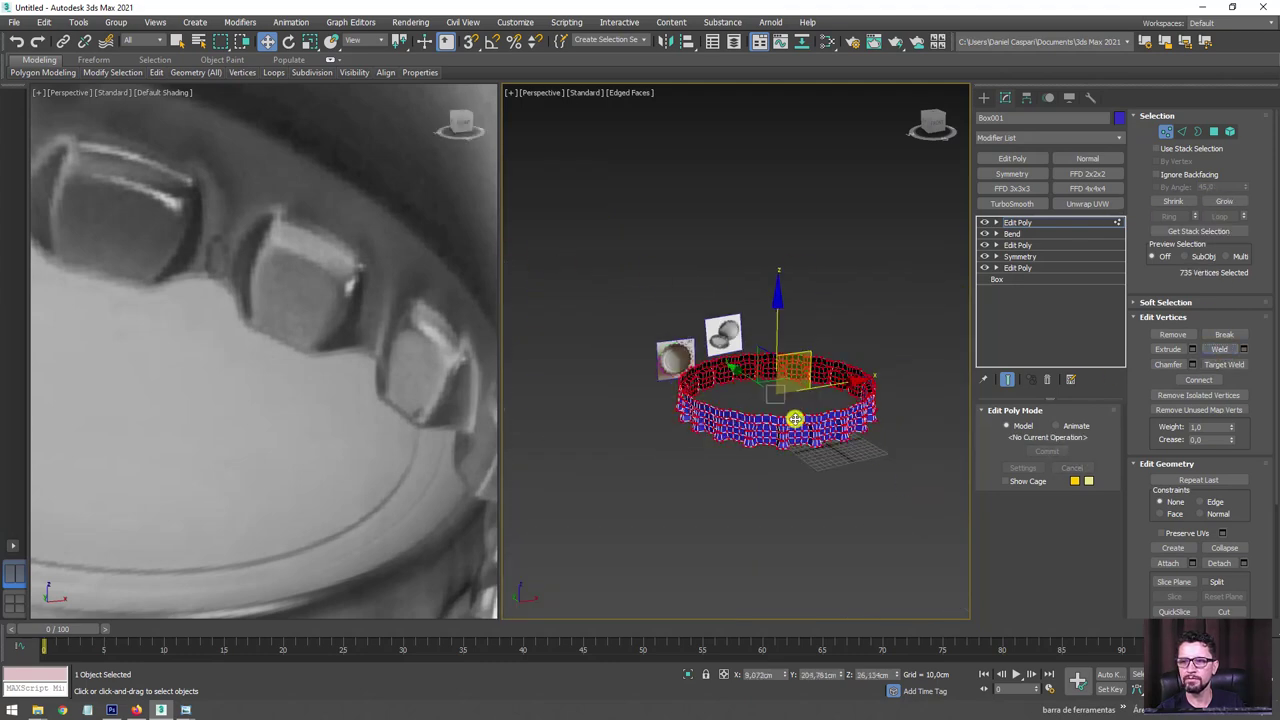
pyautogui.scroll(3, 794, 420)
pyautogui.scroll(3, 817, 434)
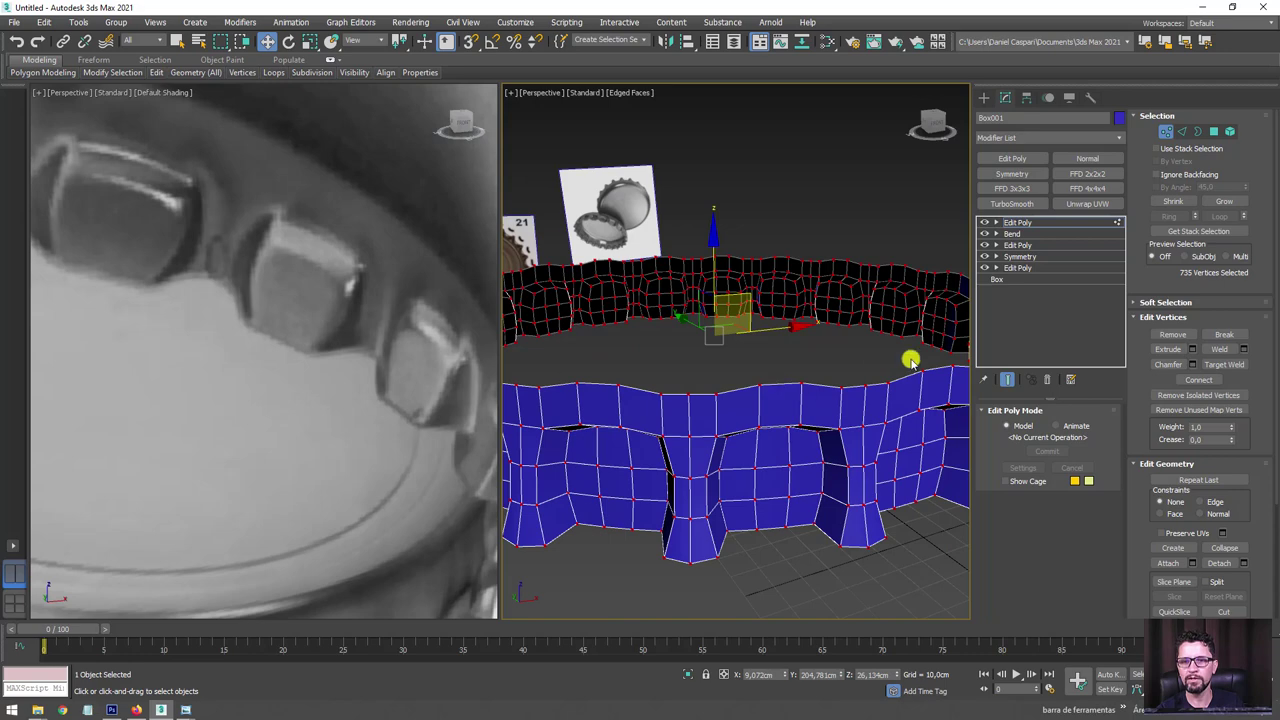
pyautogui.click(1200, 134)
pyautogui.click(885, 381)
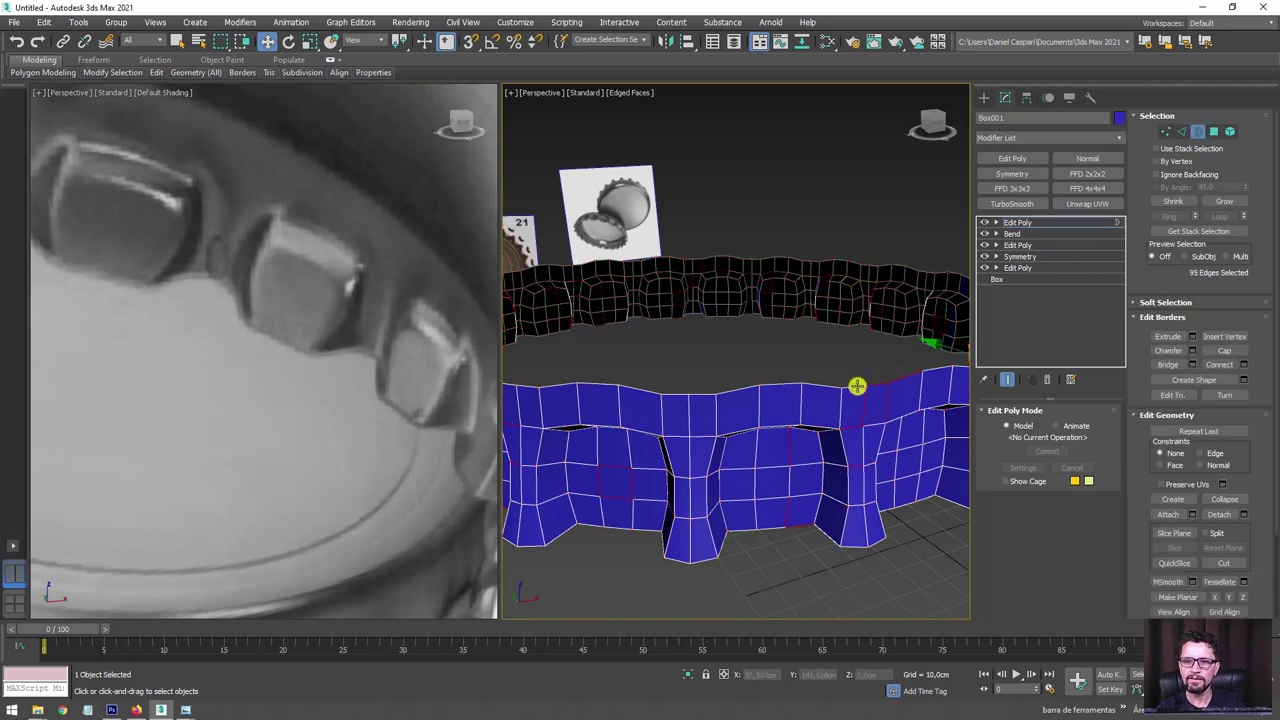
# Extend the top border selection to all 105 edges, then switch to Edge level.
pyautogui.keyDown('ctrl'); pyautogui.click(857, 386); pyautogui.keyUp('ctrl')
pyautogui.keyDown('alt'); pyautogui.moveTo(857, 386); pyautogui.dragTo(714, 360, button='middle'); pyautogui.keyUp('alt')
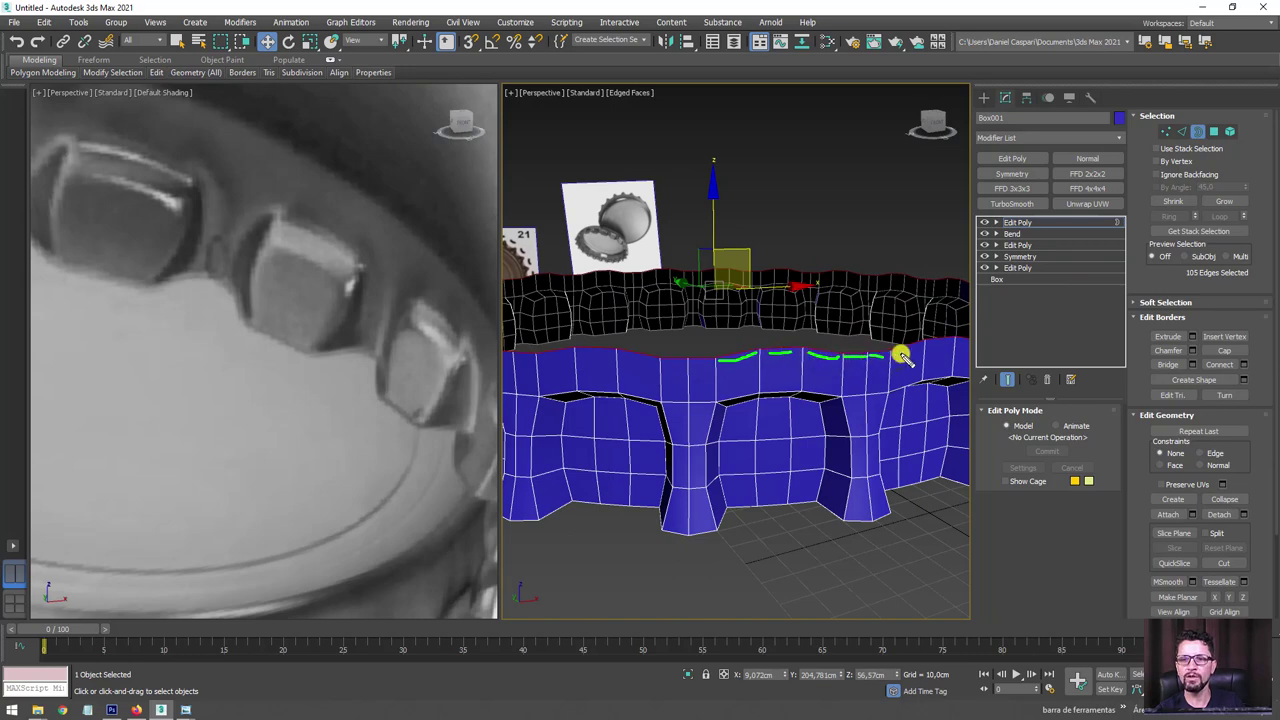
pyautogui.keyDown('alt'); pyautogui.moveTo(911, 351); pyautogui.dragTo(778, 357, button='middle'); pyautogui.keyUp('alt')
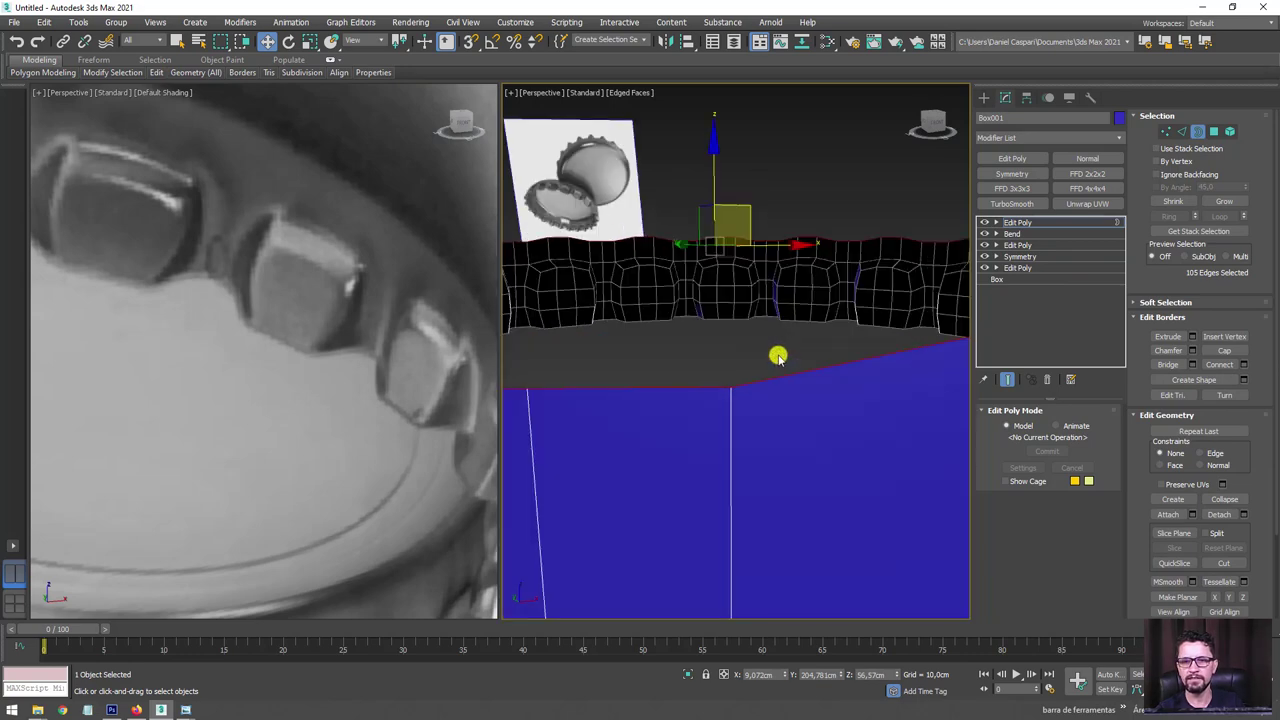
pyautogui.scroll(-5, 748, 370)
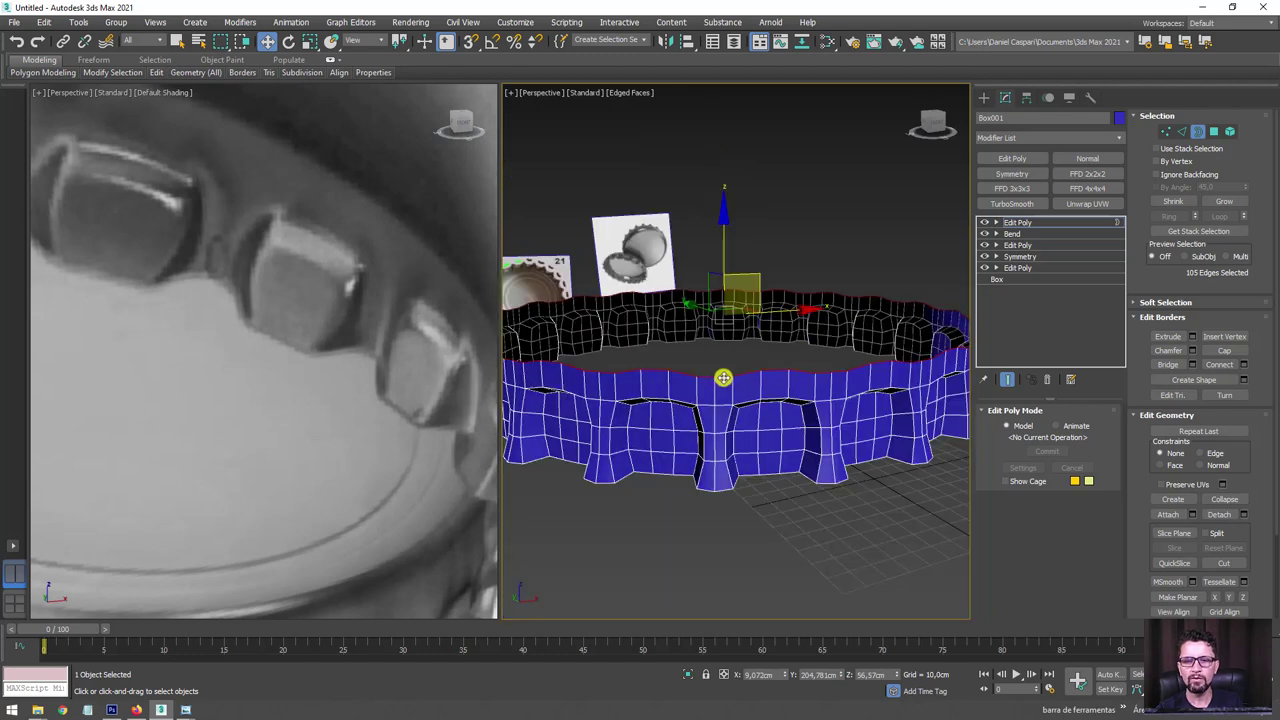
pyautogui.moveTo(729, 353)
pyautogui.keyDown('alt'); pyautogui.mouseDown(button='middle')
pyautogui.moveTo(748, 364)
pyautogui.moveTo(832, 354)
pyautogui.moveTo(748, 300)
pyautogui.mouseUp(button='middle'); pyautogui.keyUp('alt')
pyautogui.click(1183, 131)
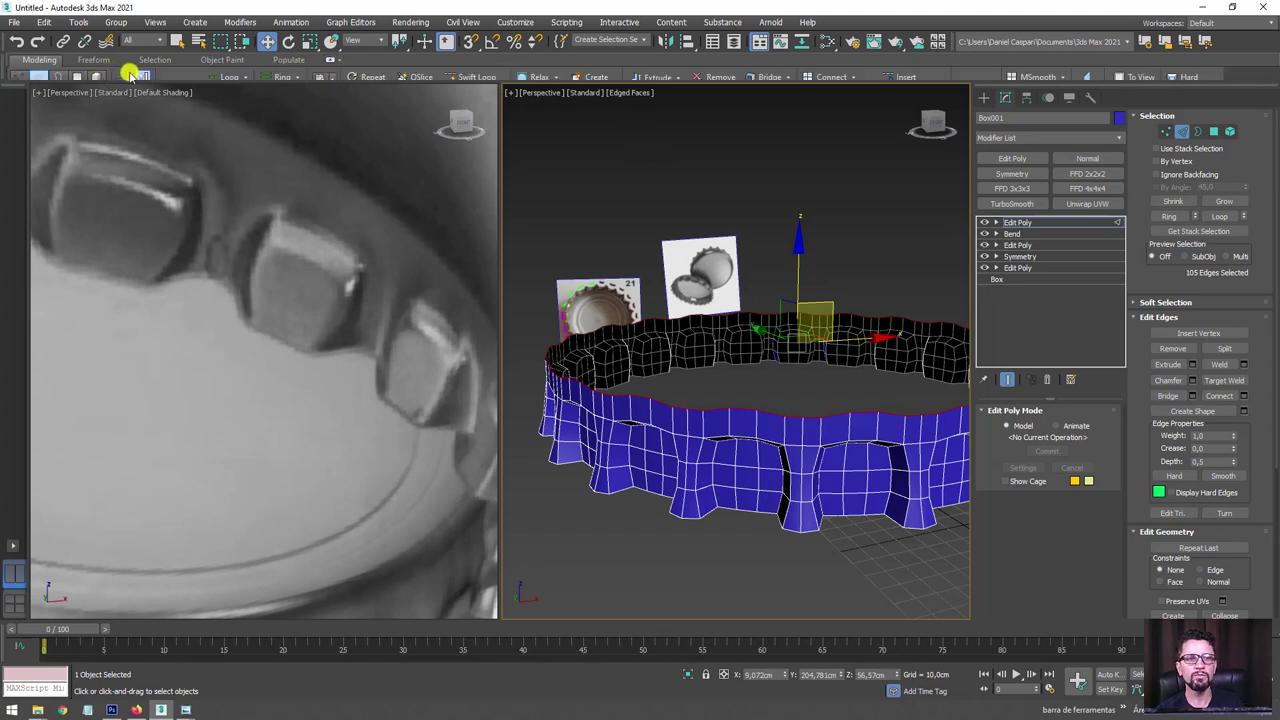
# Open the Loop Tools dialog beside the right viewport, keeping the top edge loop selected.
pyautogui.doubleClick(126, 72)
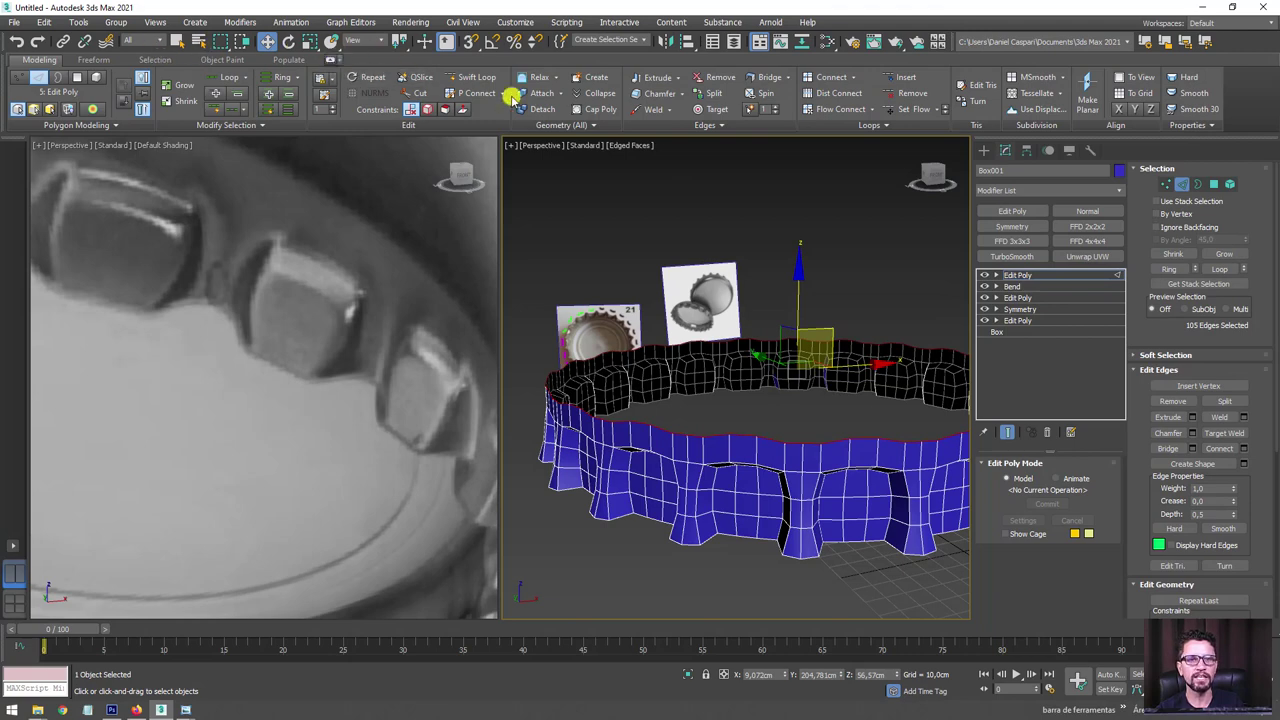
pyautogui.press('x')
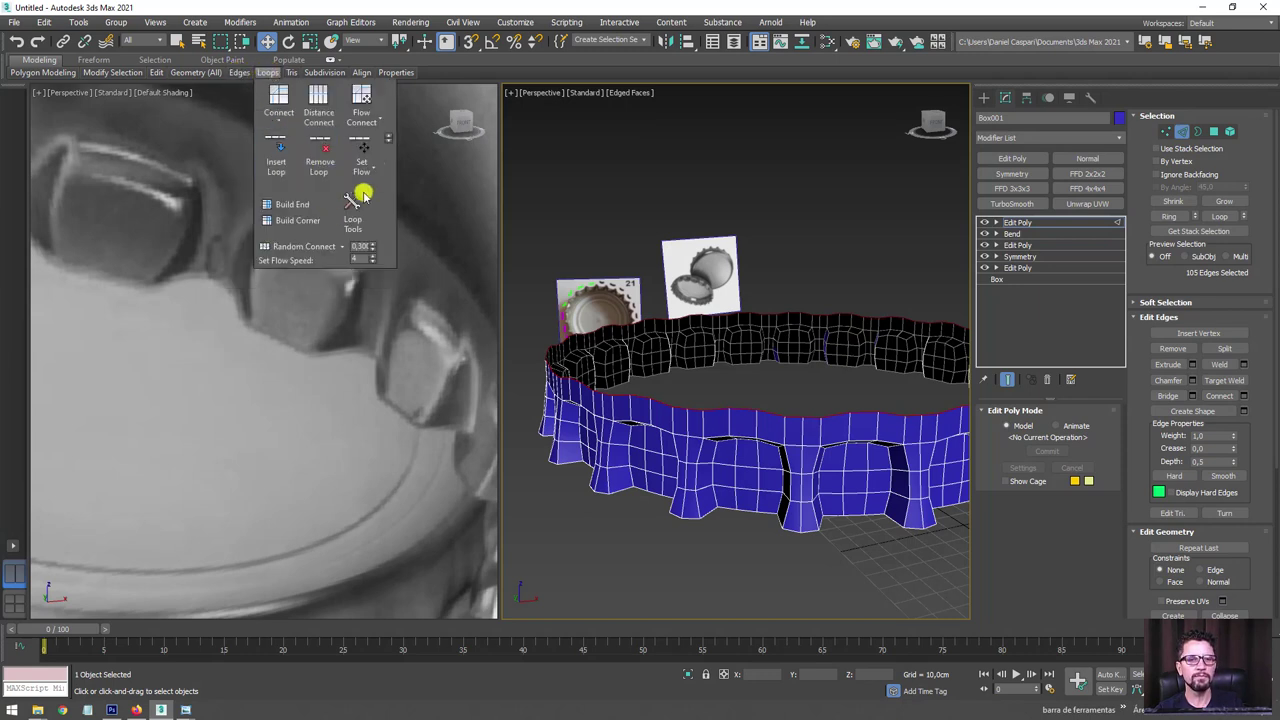
pyautogui.click(351, 204)
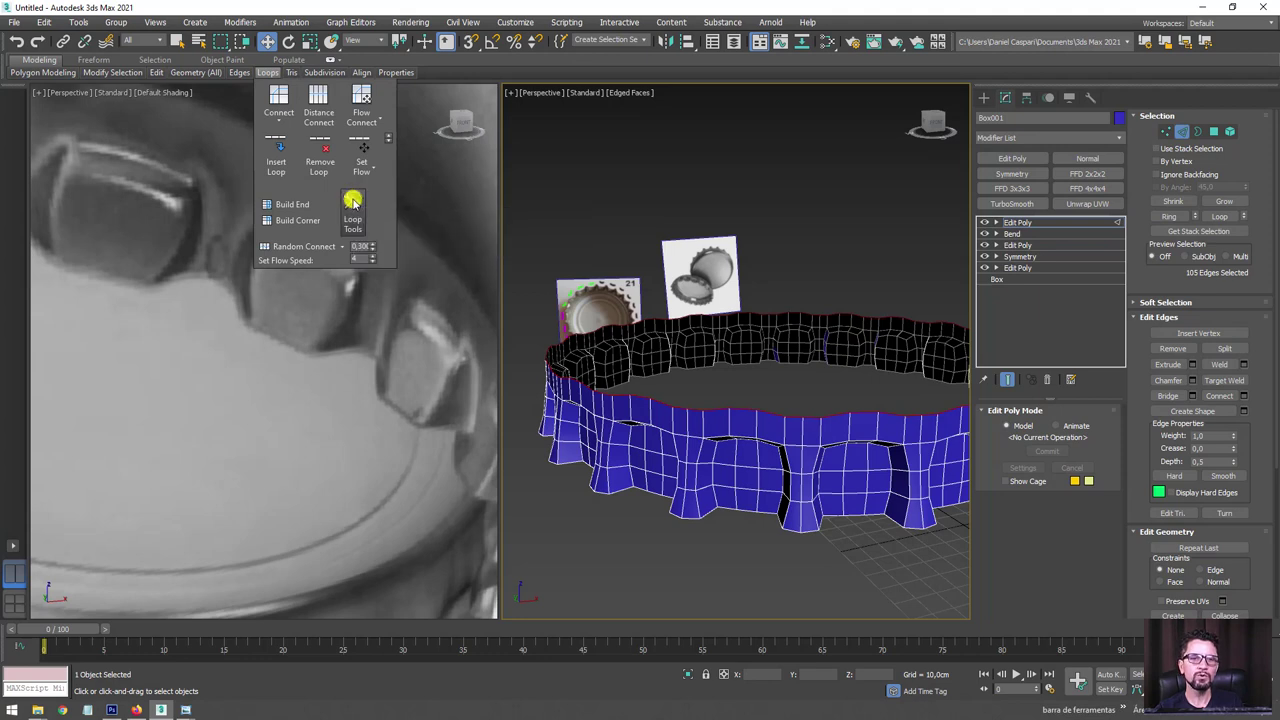
pyautogui.moveTo(149, 160); pyautogui.dragTo(657, 120)
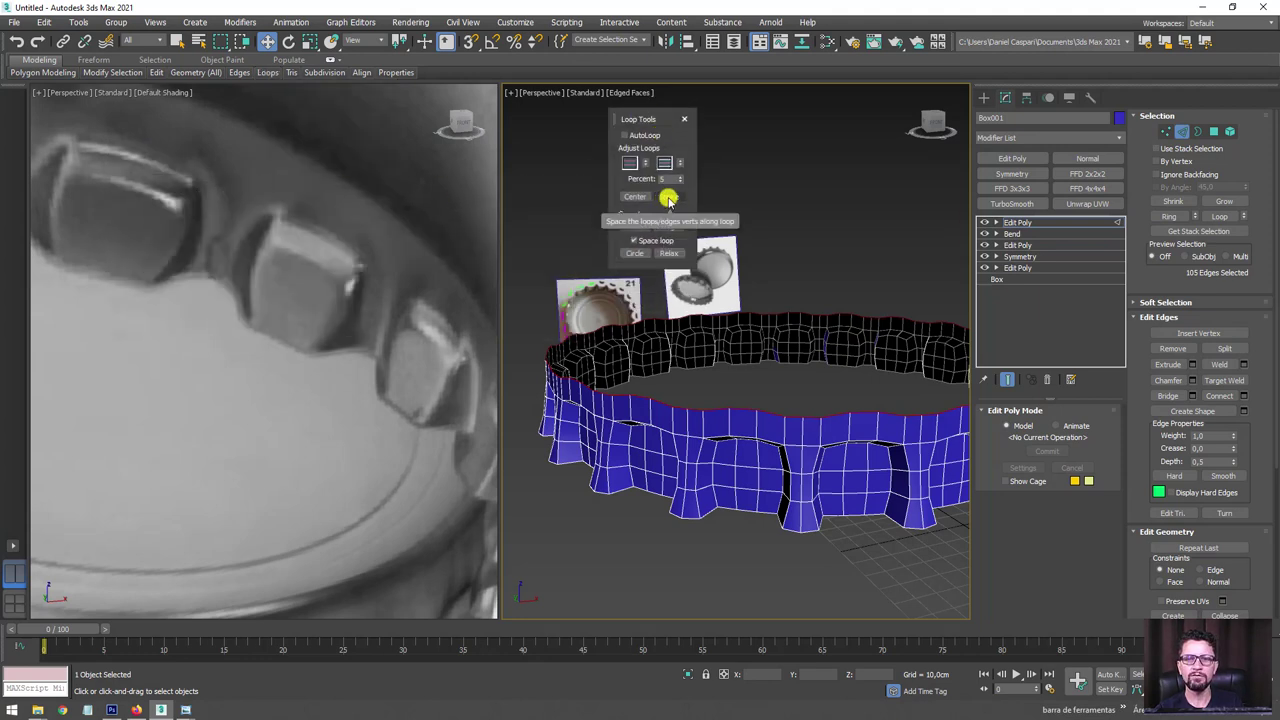
# Apply Loop Tools Space to evenly distribute the top rim loop's vertices, then close Loop Tools.
pyautogui.click(670, 197)
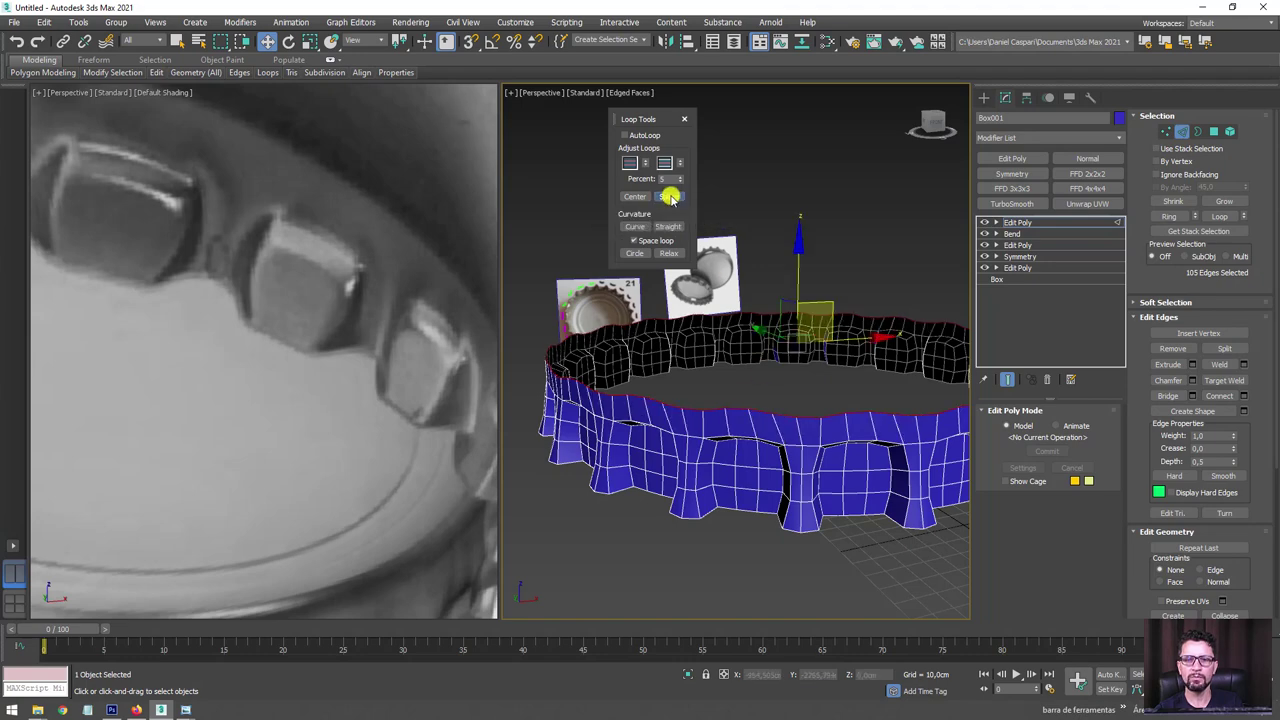
pyautogui.moveTo(763, 349)
pyautogui.keyDown('alt'); pyautogui.mouseDown(button='middle')
pyautogui.moveTo(777, 371)
pyautogui.moveTo(706, 333)
pyautogui.moveTo(763, 343)
pyautogui.moveTo(731, 260)
pyautogui.mouseUp(button='middle'); pyautogui.keyUp('alt')
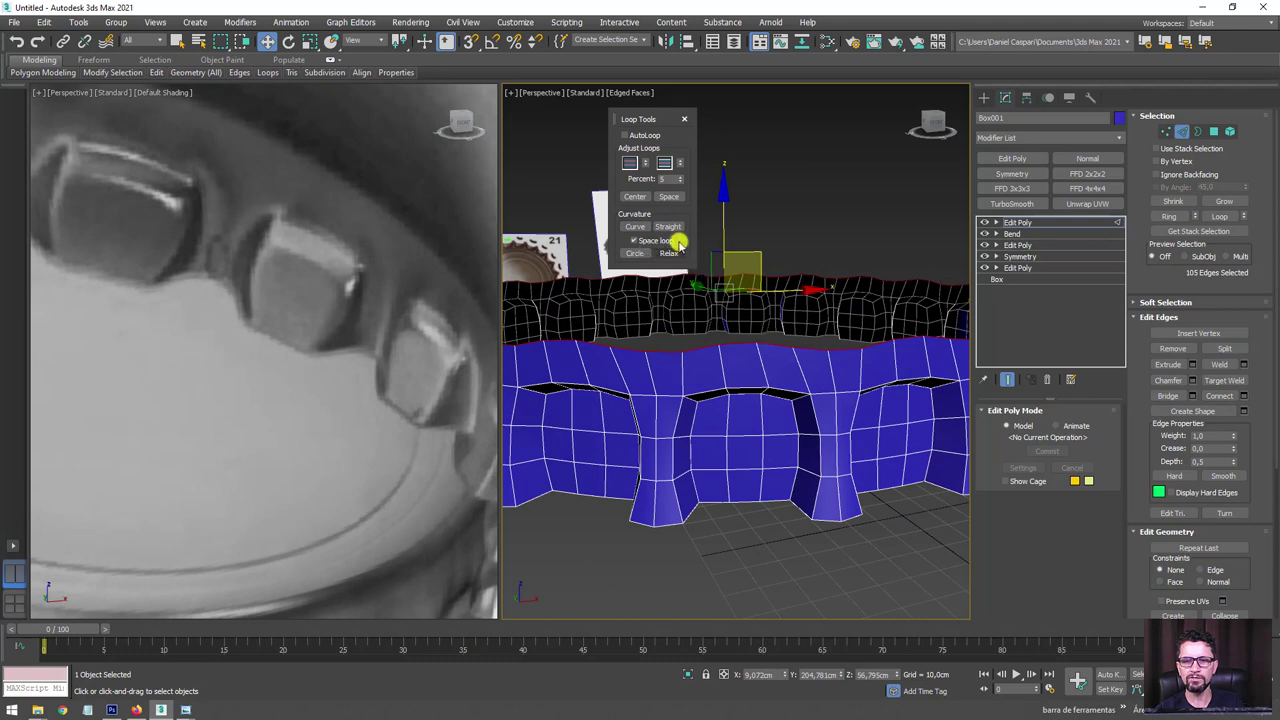
pyautogui.click(686, 122)
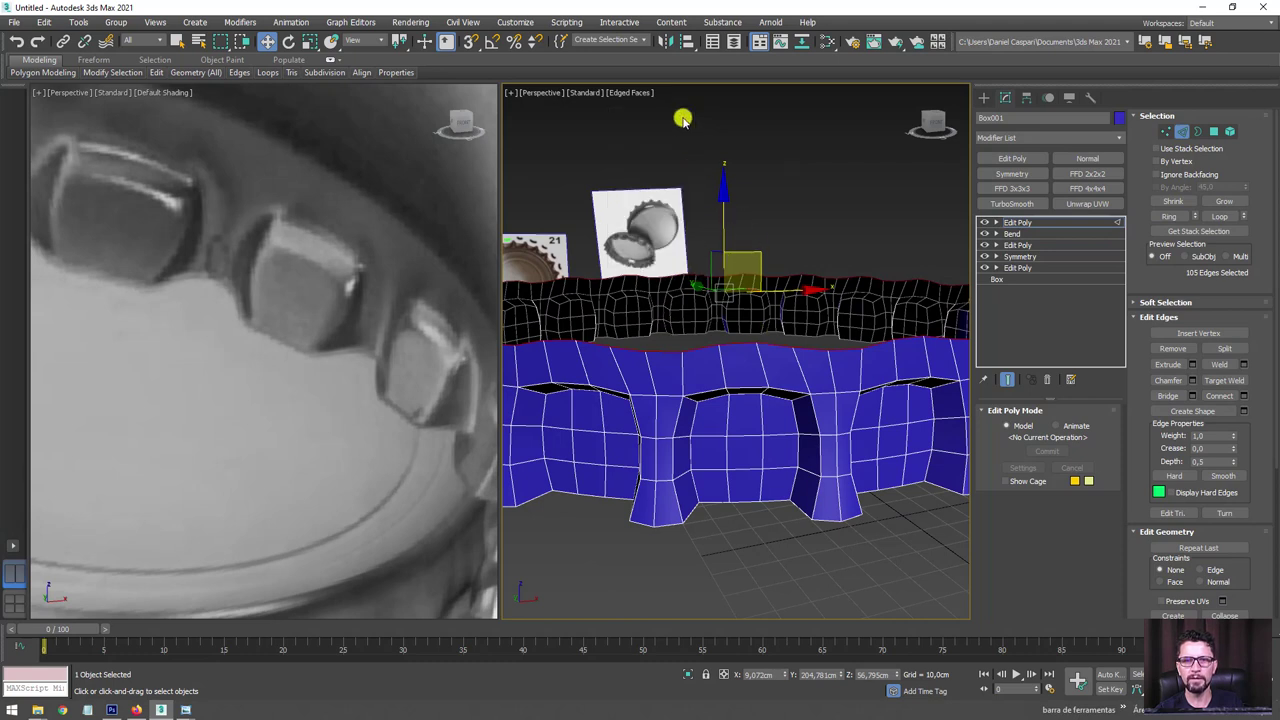
# Rotate the top edge loop slightly and turn on angle snapping.
pyautogui.press('e')
pyautogui.moveTo(726, 301); pyautogui.dragTo(726, 309)
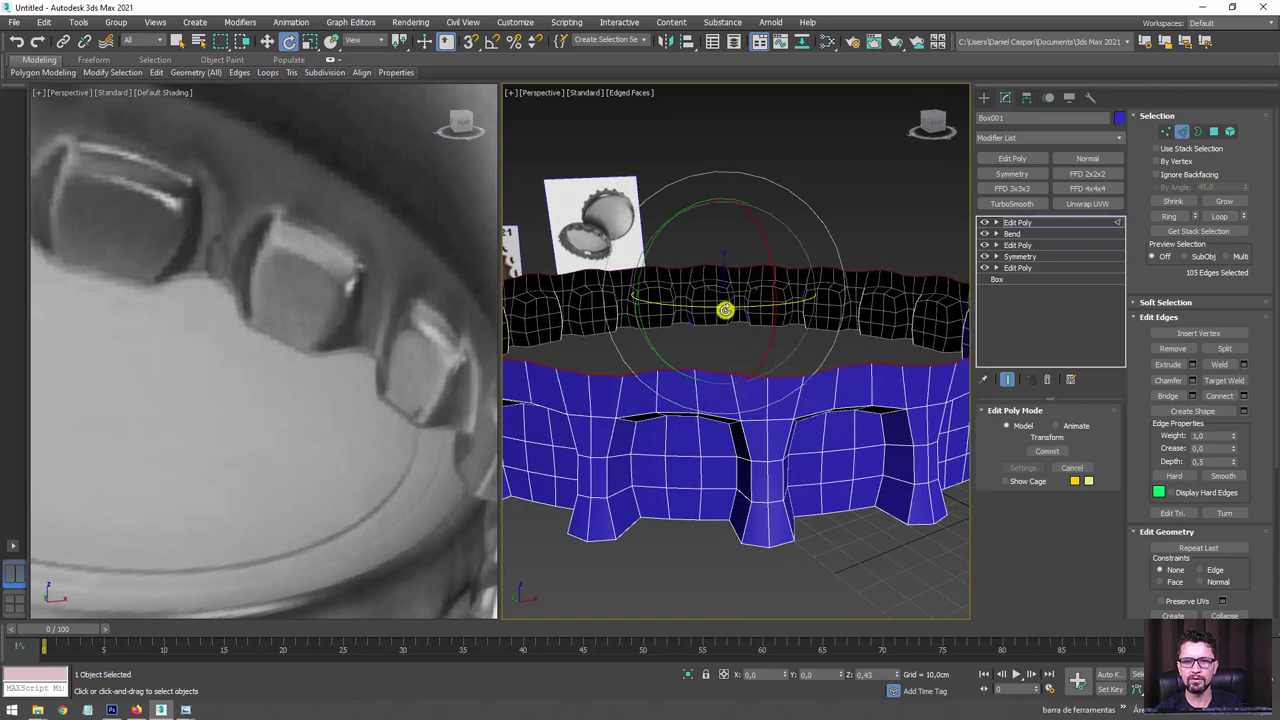
pyautogui.moveTo(726, 309); pyautogui.dragTo(725, 311)
pyautogui.press('a')
pyautogui.scroll(-5, 728, 309)
pyautogui.scroll(1, 774, 354)
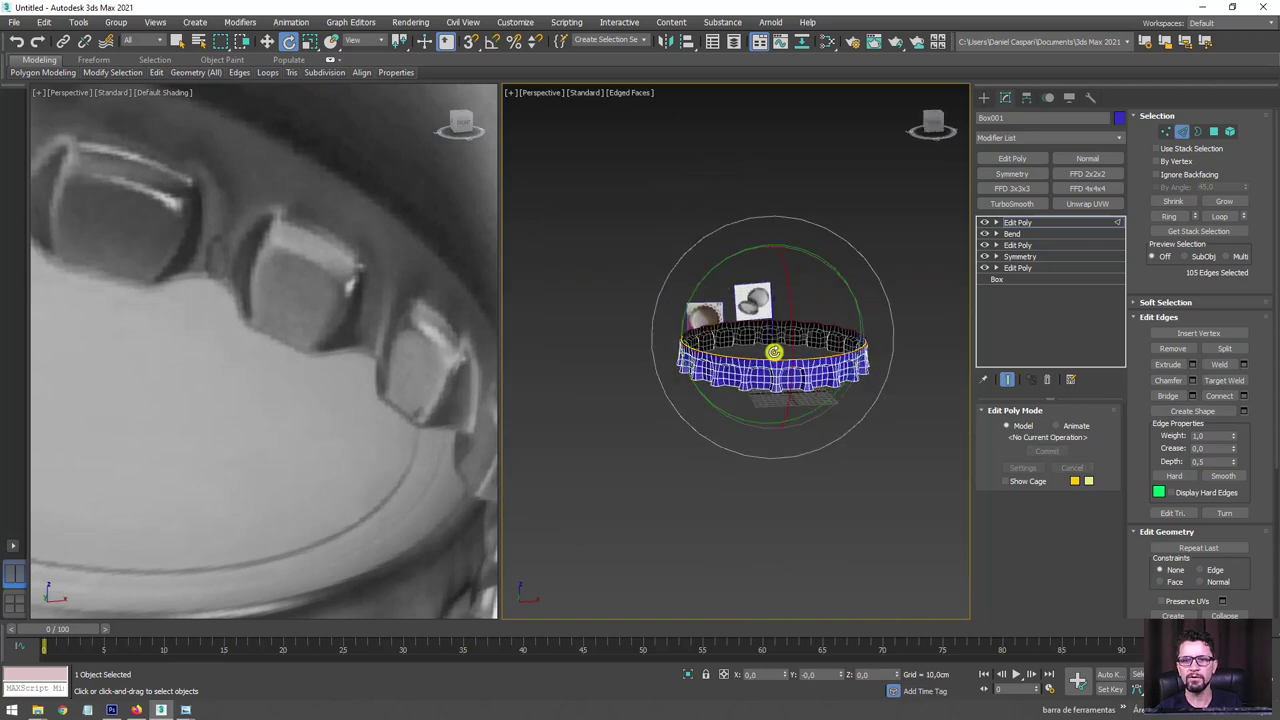
pyautogui.scroll(5, 775, 342)
# Raise the top edge loop and flatten it vertically to 75%.
pyautogui.press('w')
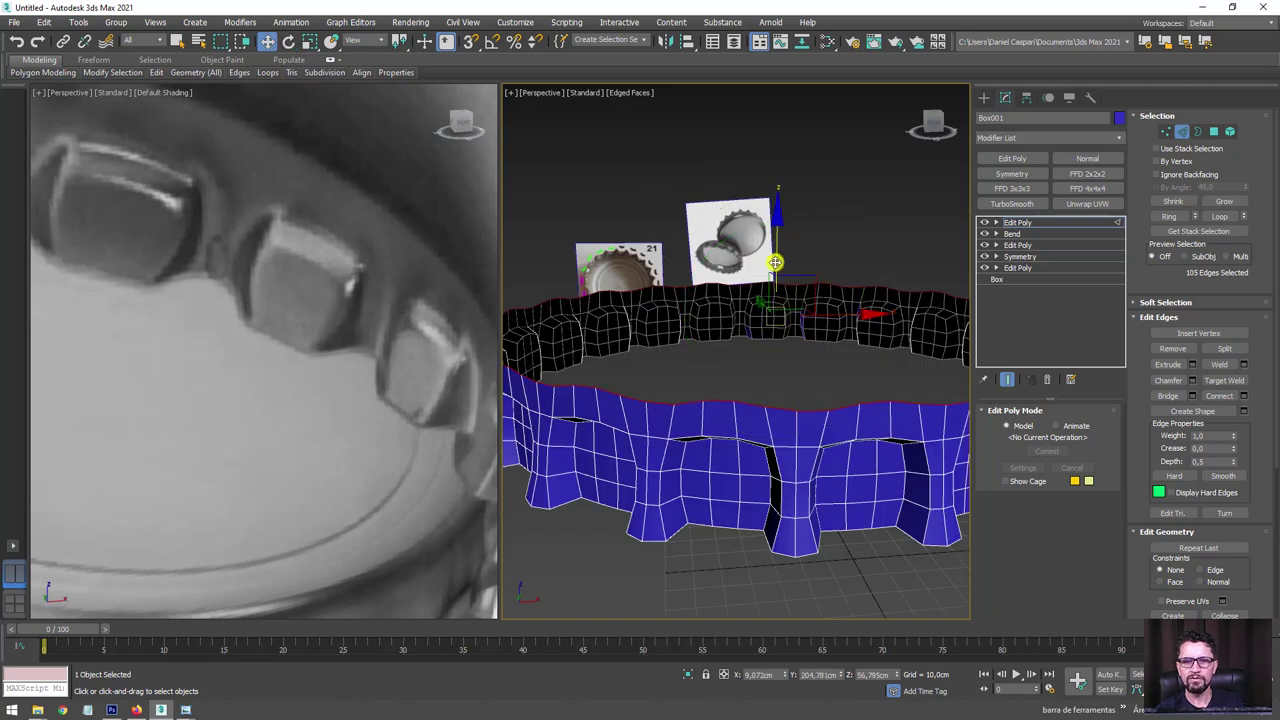
pyautogui.moveTo(775, 262); pyautogui.dragTo(787, 239)
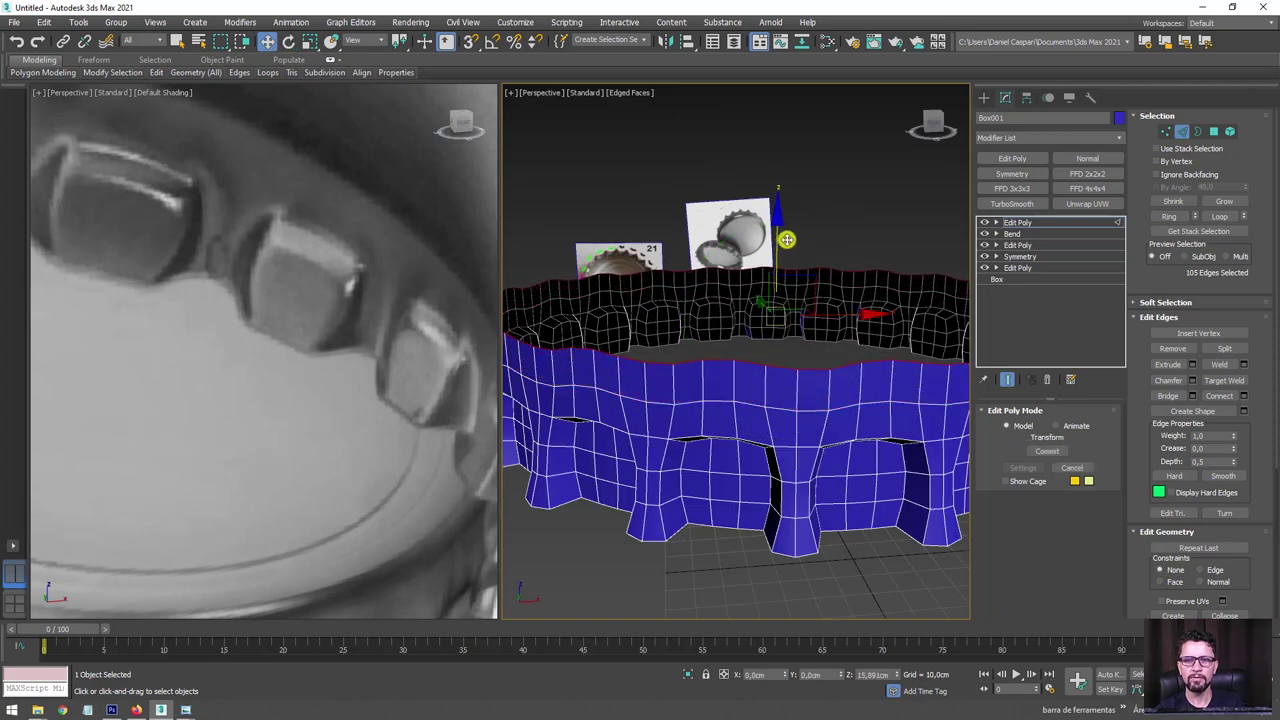
pyautogui.press('e')
pyautogui.press('r')
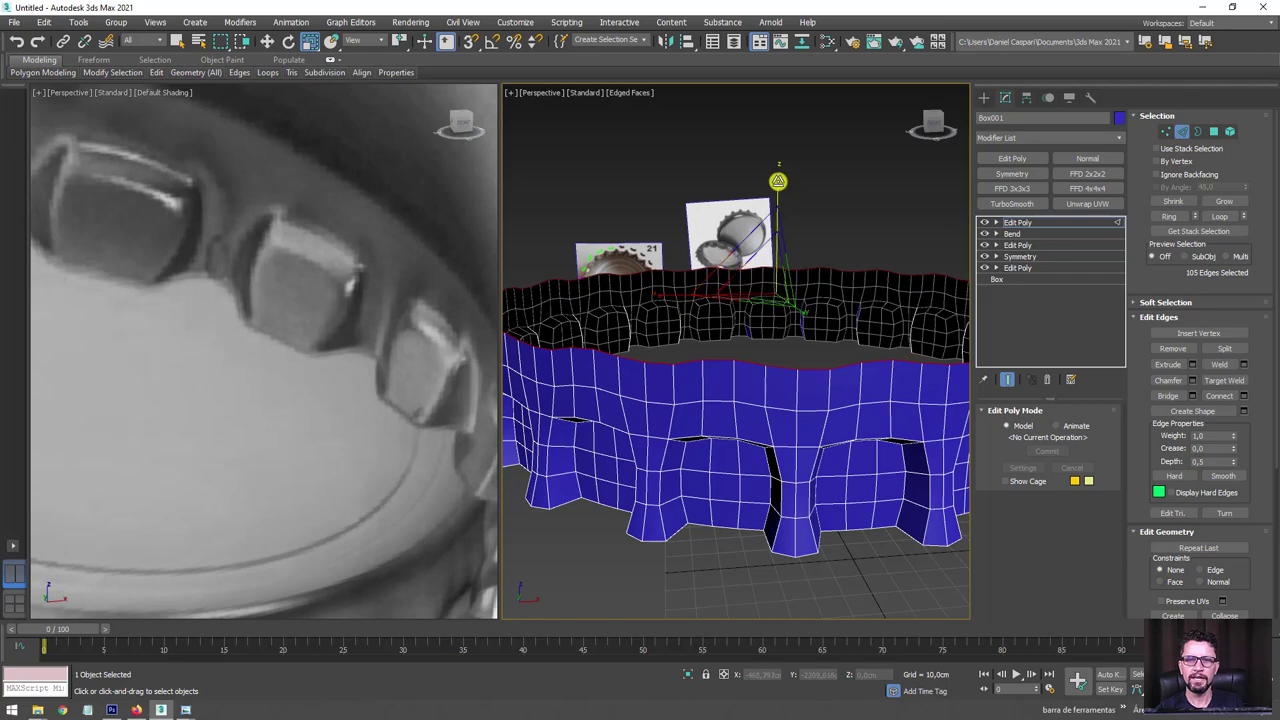
pyautogui.moveTo(778, 181); pyautogui.dragTo(780, 200)
pyautogui.moveTo(783, 379); pyautogui.dragTo(780, 370)
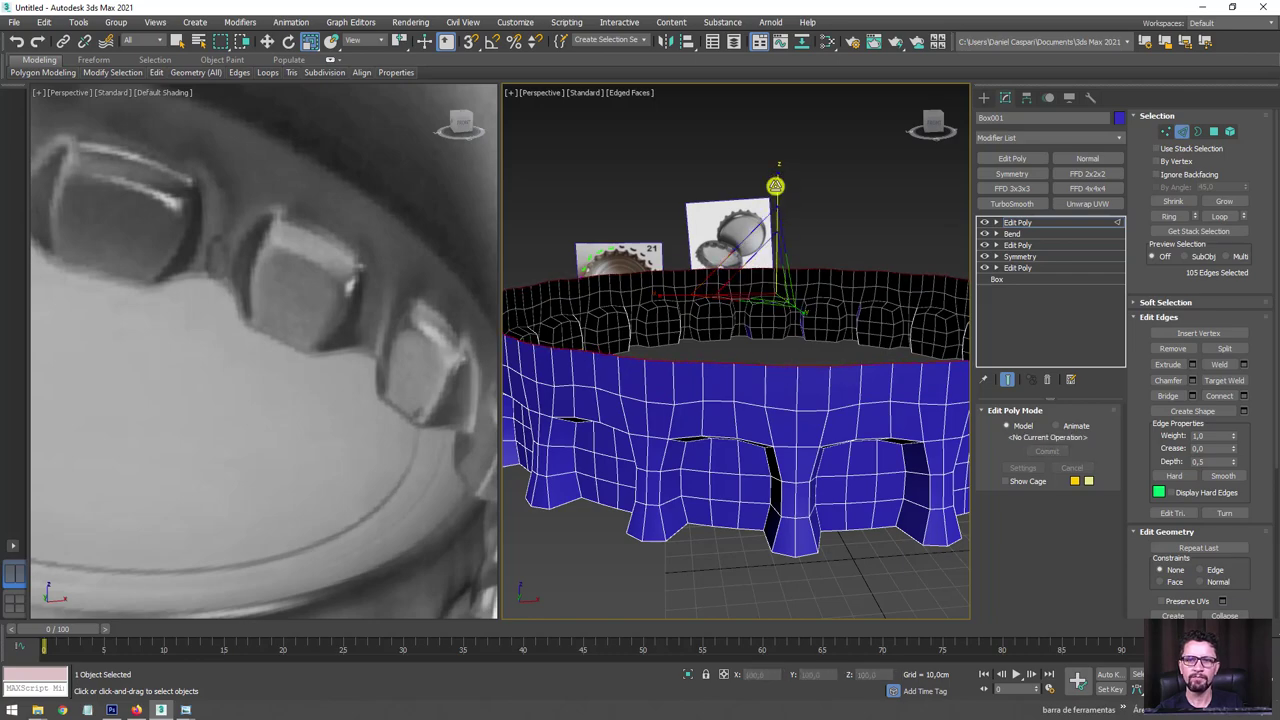
pyautogui.moveTo(763, 423)
pyautogui.keyDown('alt'); pyautogui.mouseDown(button='middle')
pyautogui.moveTo(786, 436)
pyautogui.moveTo(794, 489)
pyautogui.moveTo(783, 222)
pyautogui.mouseUp(button='middle'); pyautogui.keyUp('alt')
# Sketch temporary guide strokes over the reference teeth and ring side, then clear them.
pyautogui.press('w')
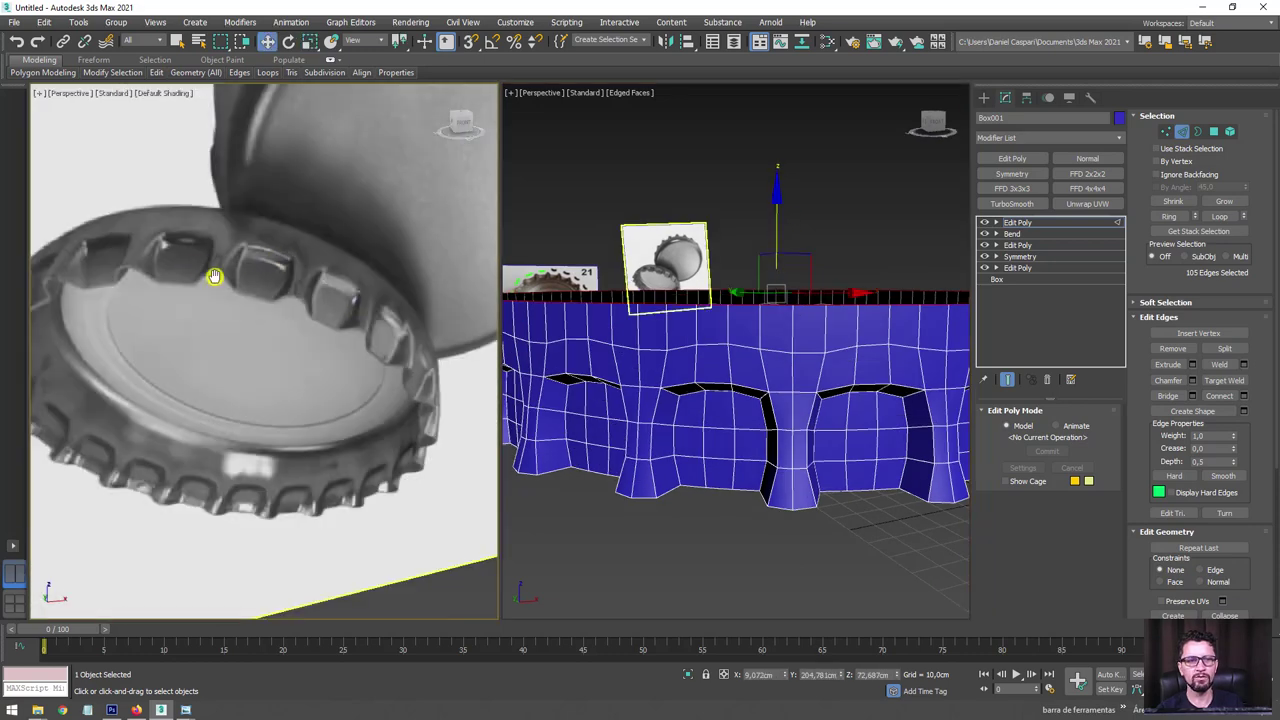
pyautogui.scroll(3, 214, 276)
pyautogui.scroll(5, 288, 366)
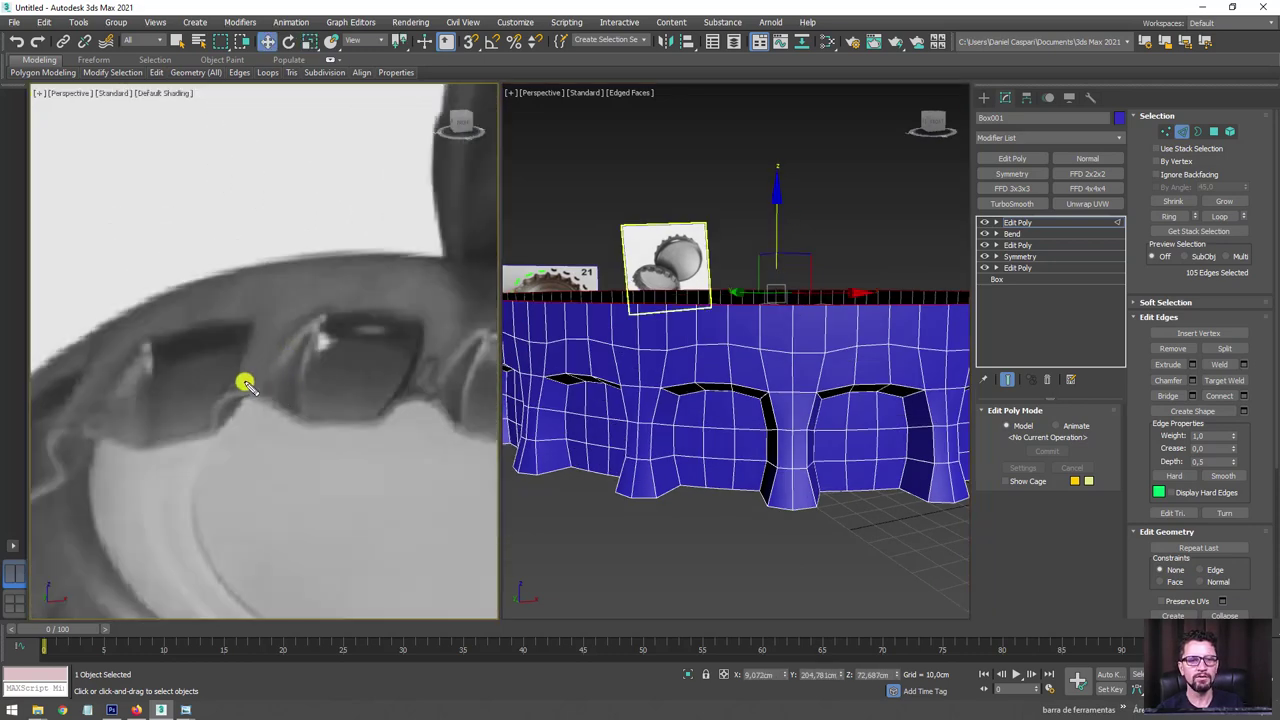
pyautogui.moveTo(245, 385)
pyautogui.mouseDown()
pyautogui.moveTo(282, 386)
pyautogui.moveTo(300, 318)
pyautogui.mouseUp()
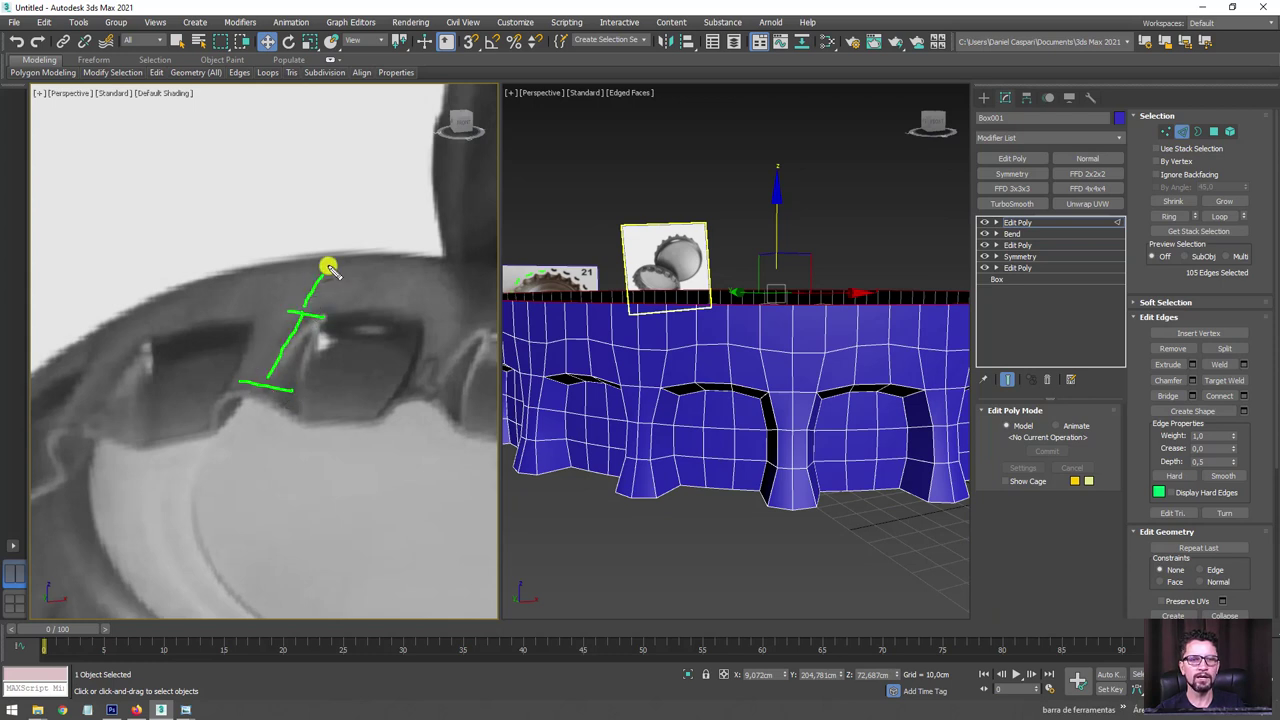
pyautogui.press('Escape')
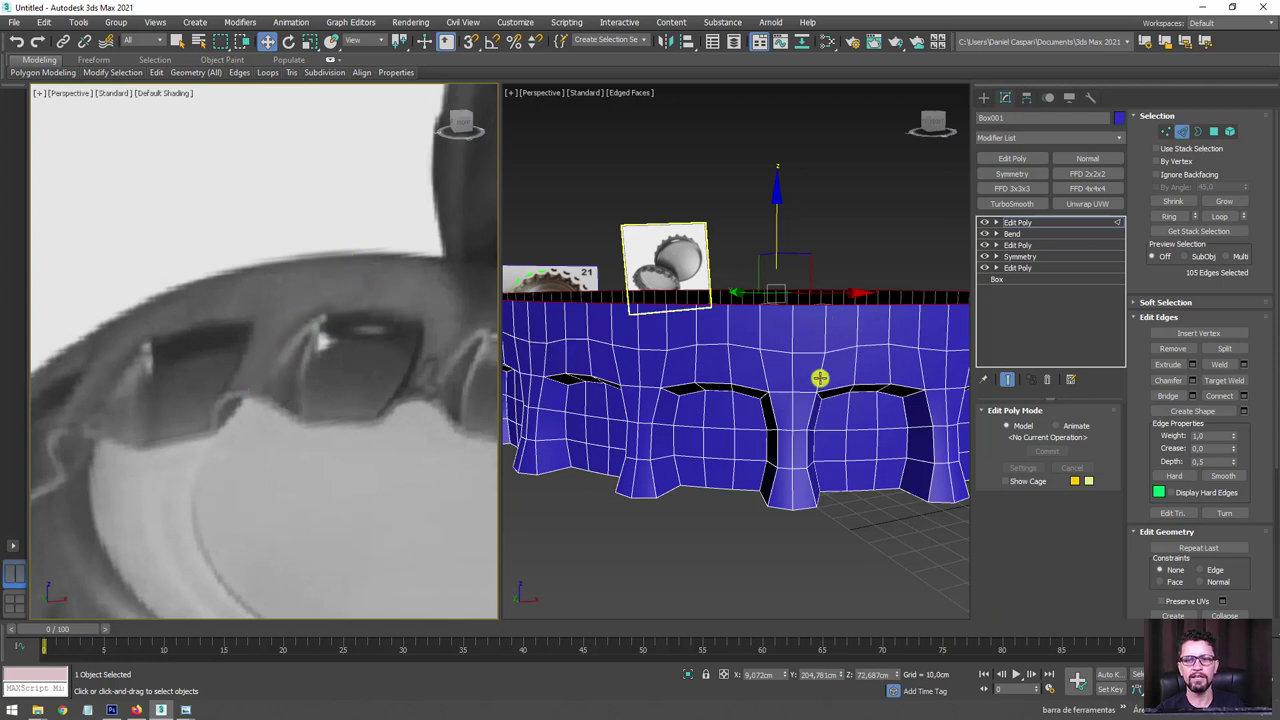
pyautogui.moveTo(745, 500)
pyautogui.mouseDown()
pyautogui.moveTo(788, 504)
pyautogui.moveTo(790, 415)
pyautogui.moveTo(826, 394)
pyautogui.moveTo(786, 300)
pyautogui.mouseUp()
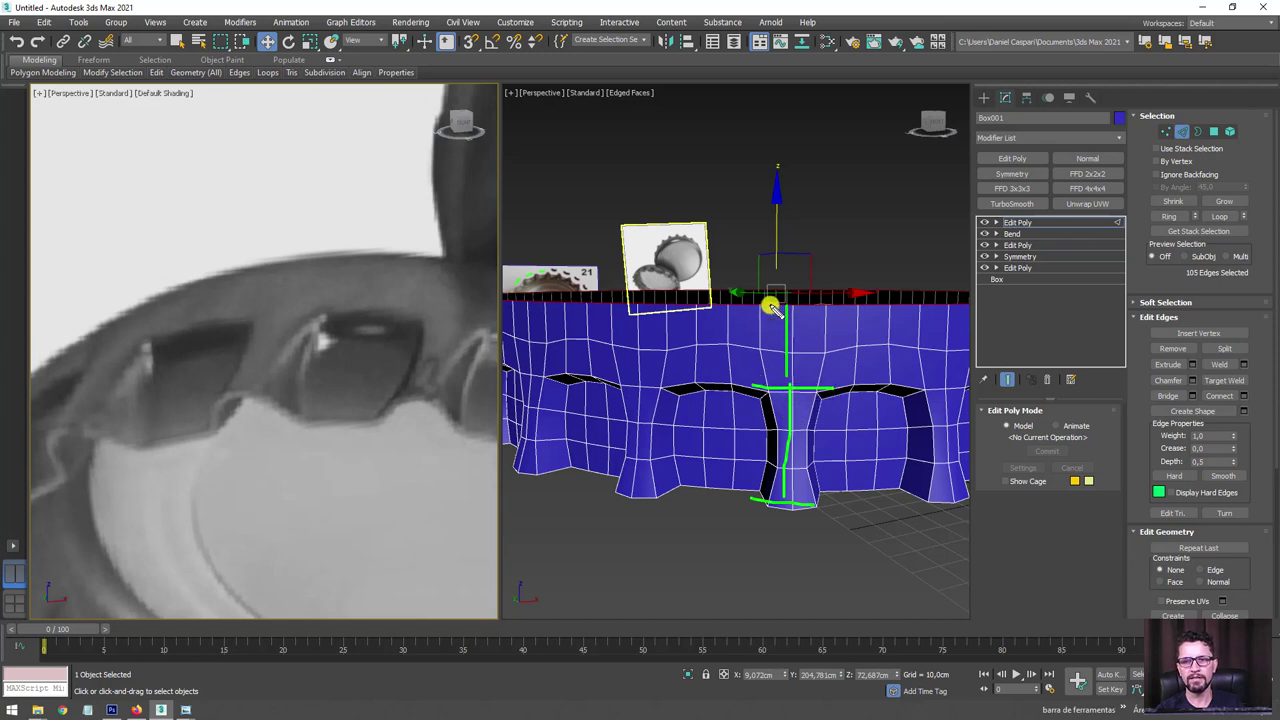
pyautogui.press('Escape')
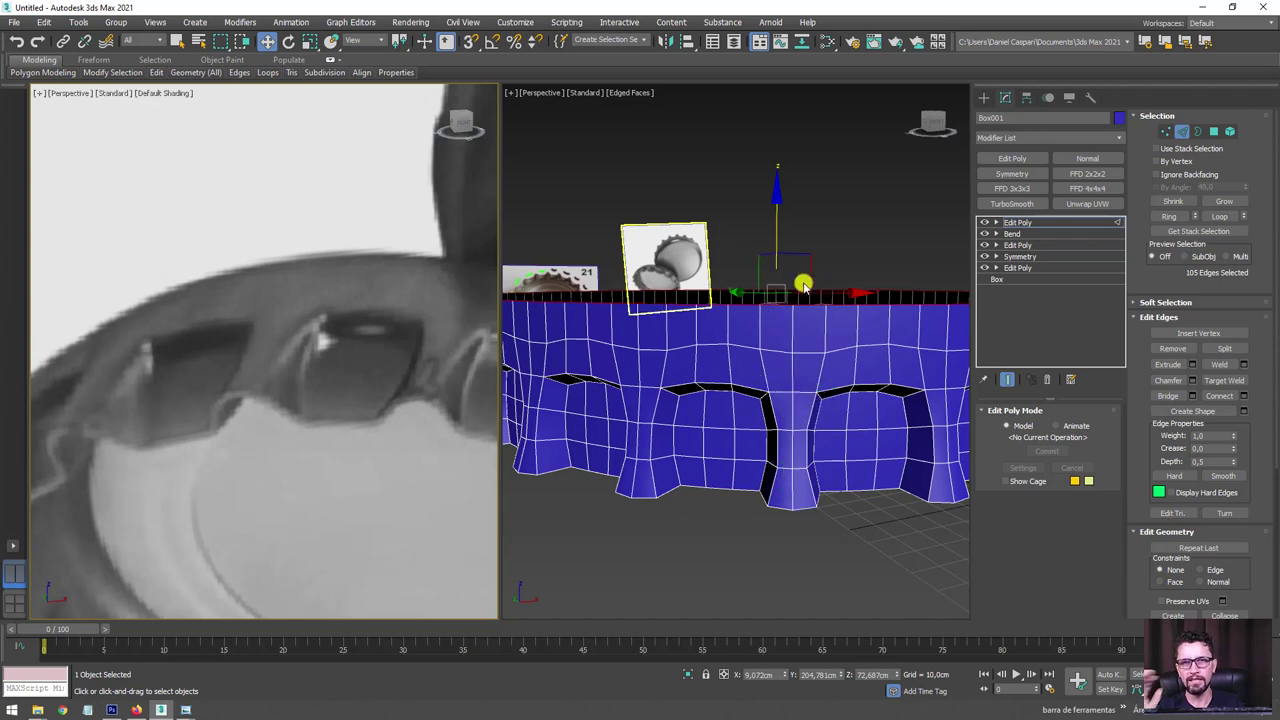
# Scale the top edge loop inward into a flat top with a small centre hole, then nudge it up.
pyautogui.moveTo(780, 235)
pyautogui.keyDown('alt'); pyautogui.mouseDown(button='middle')
pyautogui.moveTo(760, 249)
pyautogui.moveTo(762, 270)
pyautogui.mouseUp(button='middle'); pyautogui.keyUp('alt')
pyautogui.moveTo(757, 270); pyautogui.dragTo(768, 257)
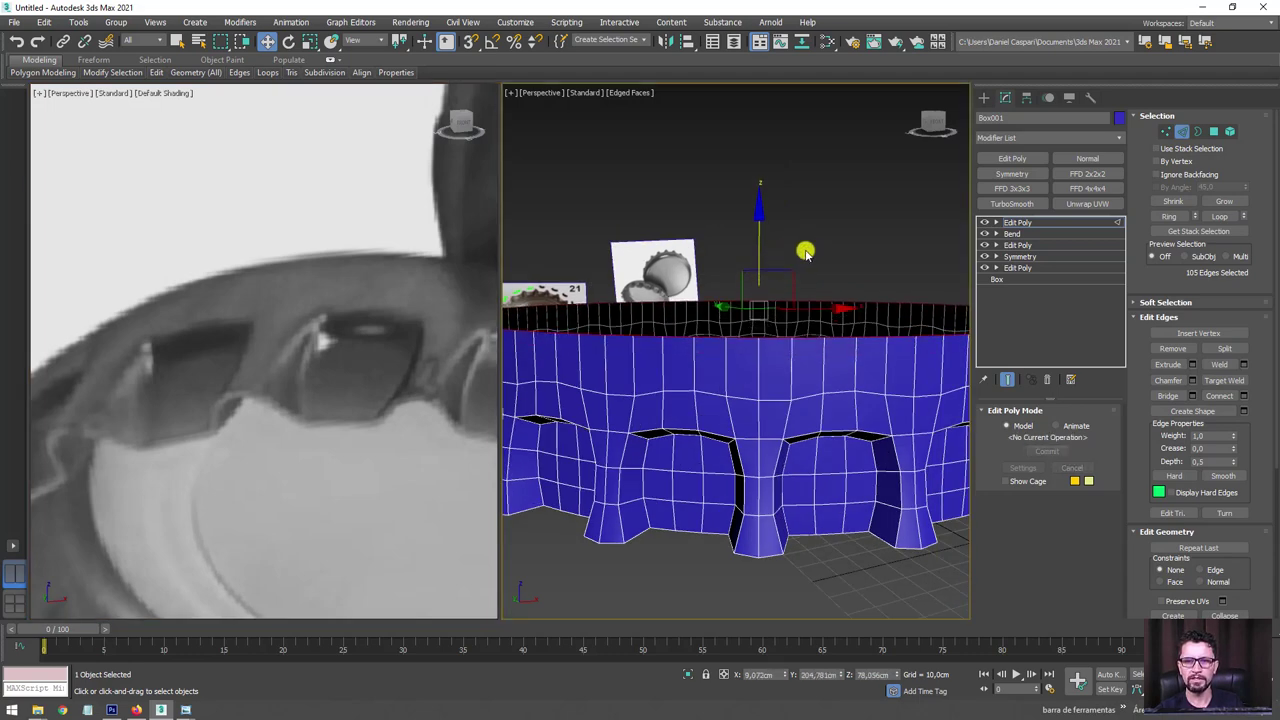
pyautogui.scroll(-3, 800, 250)
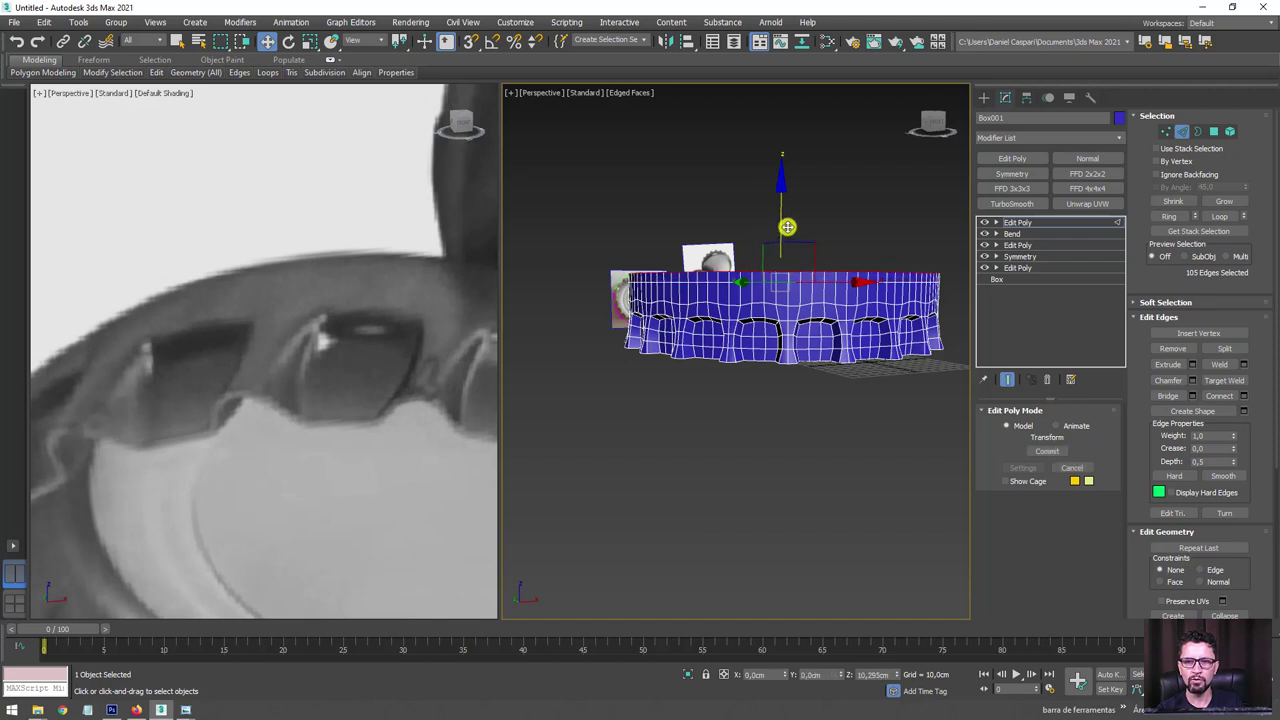
pyautogui.press('e')
pyautogui.moveTo(783, 230)
pyautogui.keyDown('alt'); pyautogui.mouseDown(button='middle')
pyautogui.moveTo(805, 284)
pyautogui.moveTo(795, 276)
pyautogui.mouseUp(button='middle'); pyautogui.keyUp('alt')
pyautogui.press('r')
pyautogui.moveTo(786, 257); pyautogui.dragTo(854, 488)
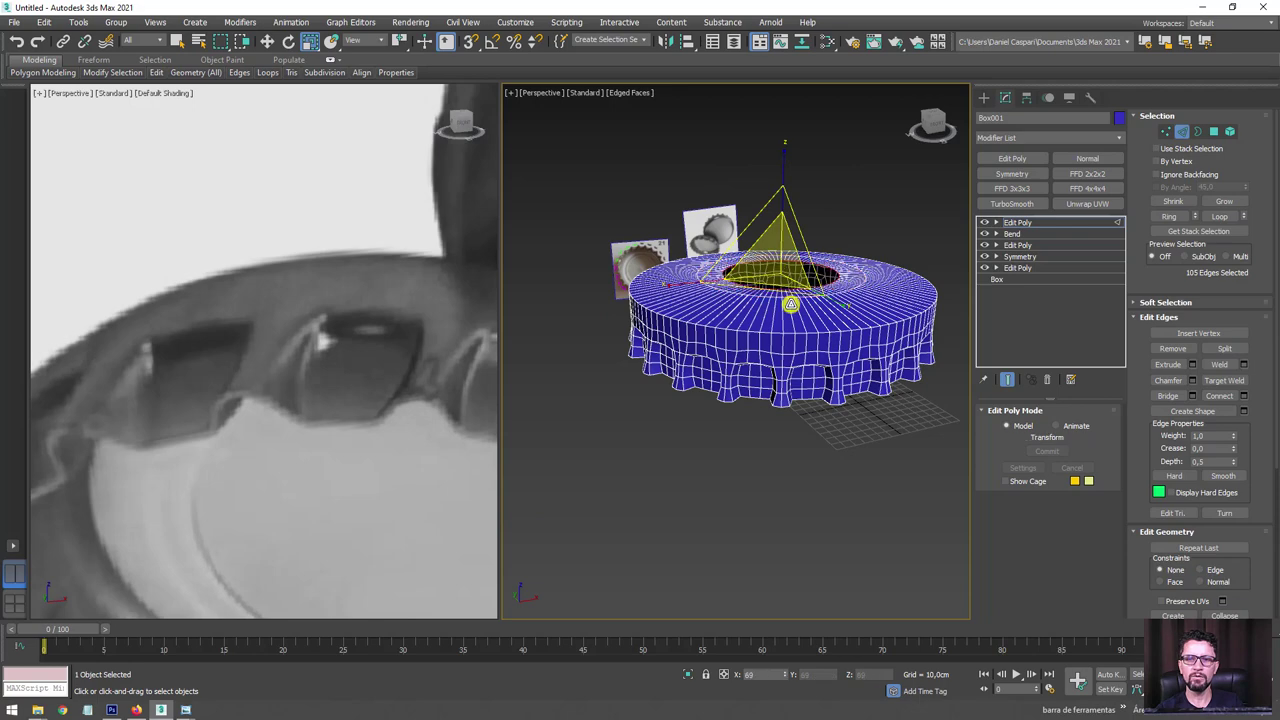
pyautogui.press('w')
pyautogui.scroll(5, 790, 268)
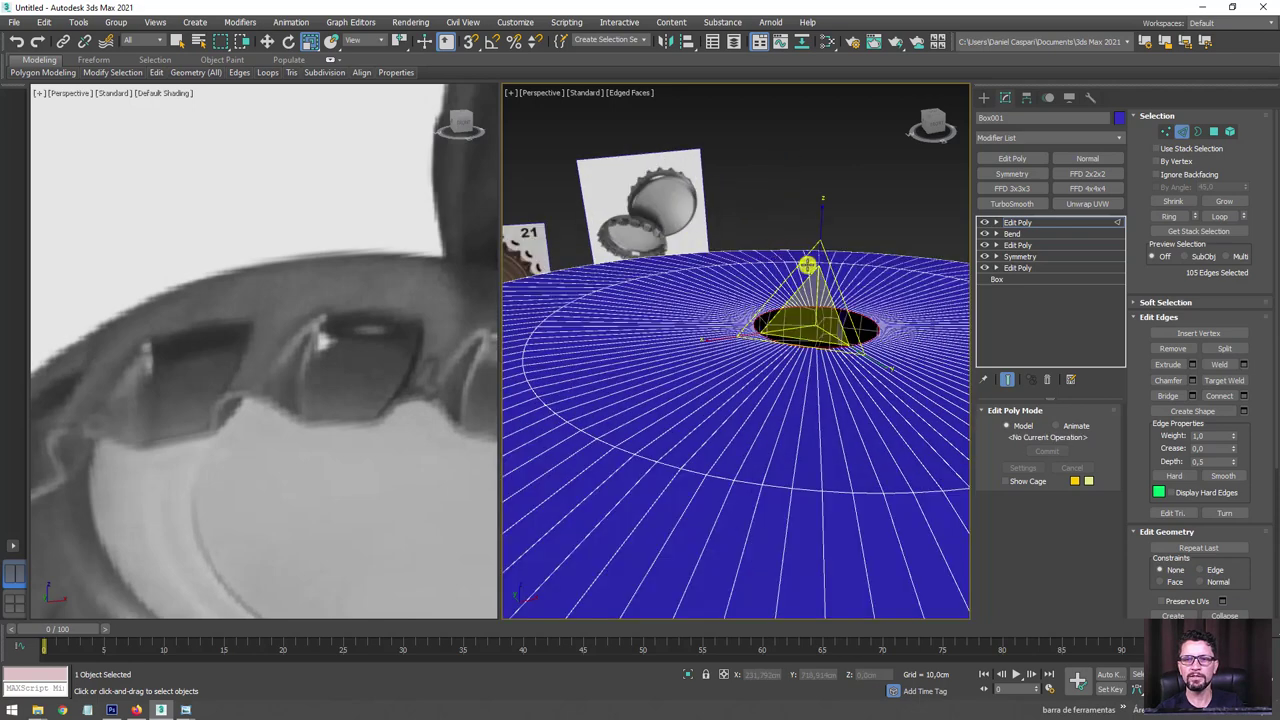
pyautogui.moveTo(822, 259); pyautogui.dragTo(848, 248)
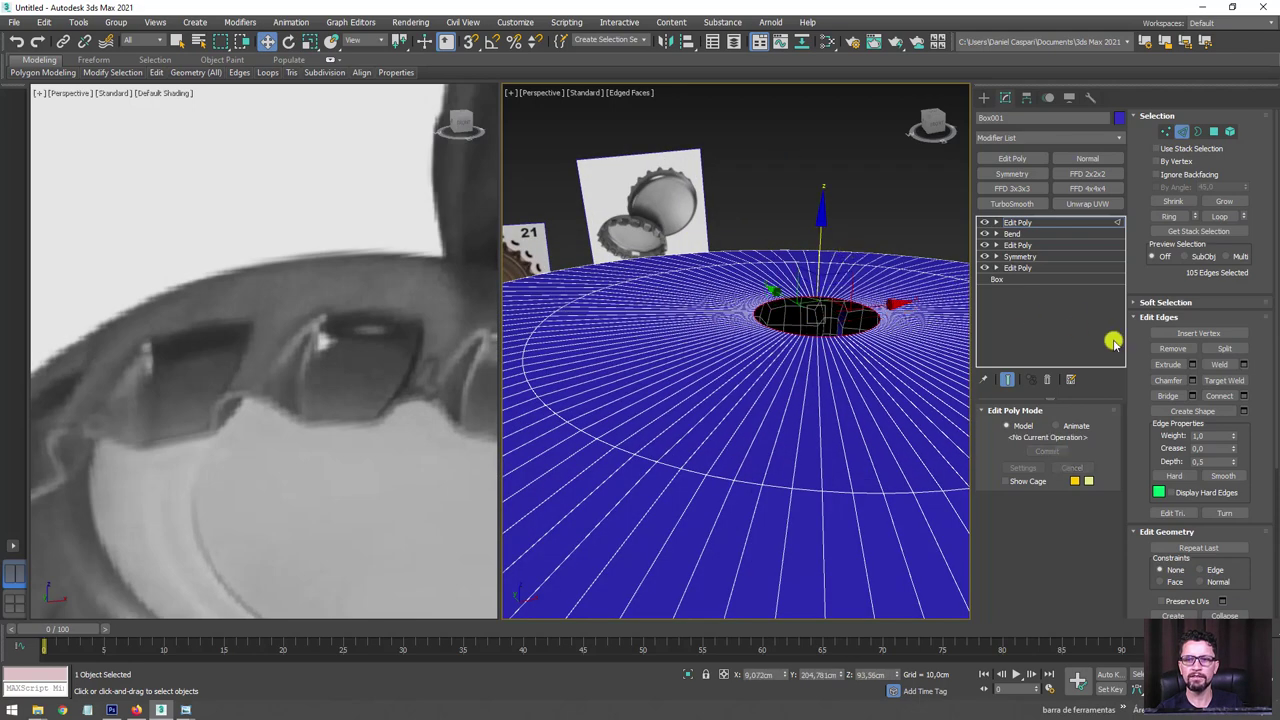
# Close the small hole in the centre of the cap's top.
pyautogui.moveTo(1255, 455); pyautogui.dragTo(1260, 330)
pyautogui.click(1224, 421)
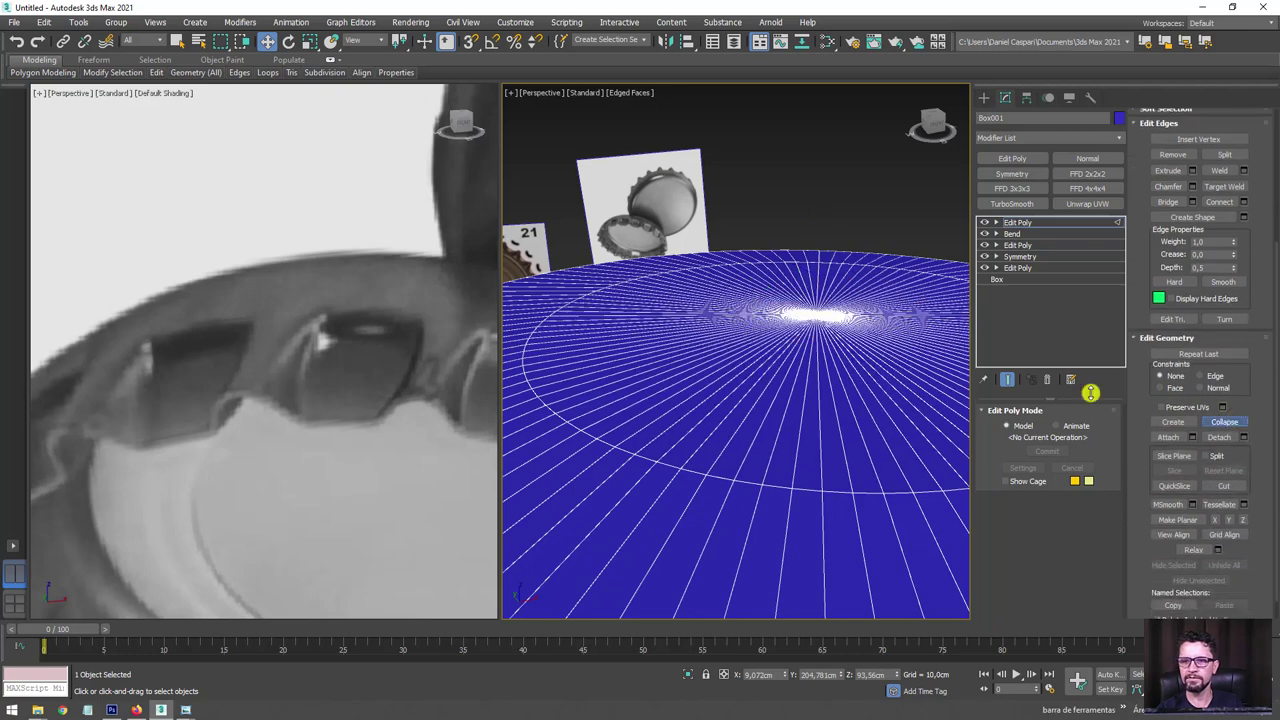
pyautogui.scroll(-4, 886, 363)
pyautogui.moveTo(886, 363)
pyautogui.mouseDown(button='middle')
pyautogui.moveTo(749, 313)
pyautogui.moveTo(797, 380)
pyautogui.moveTo(831, 306)
pyautogui.mouseUp(button='middle')
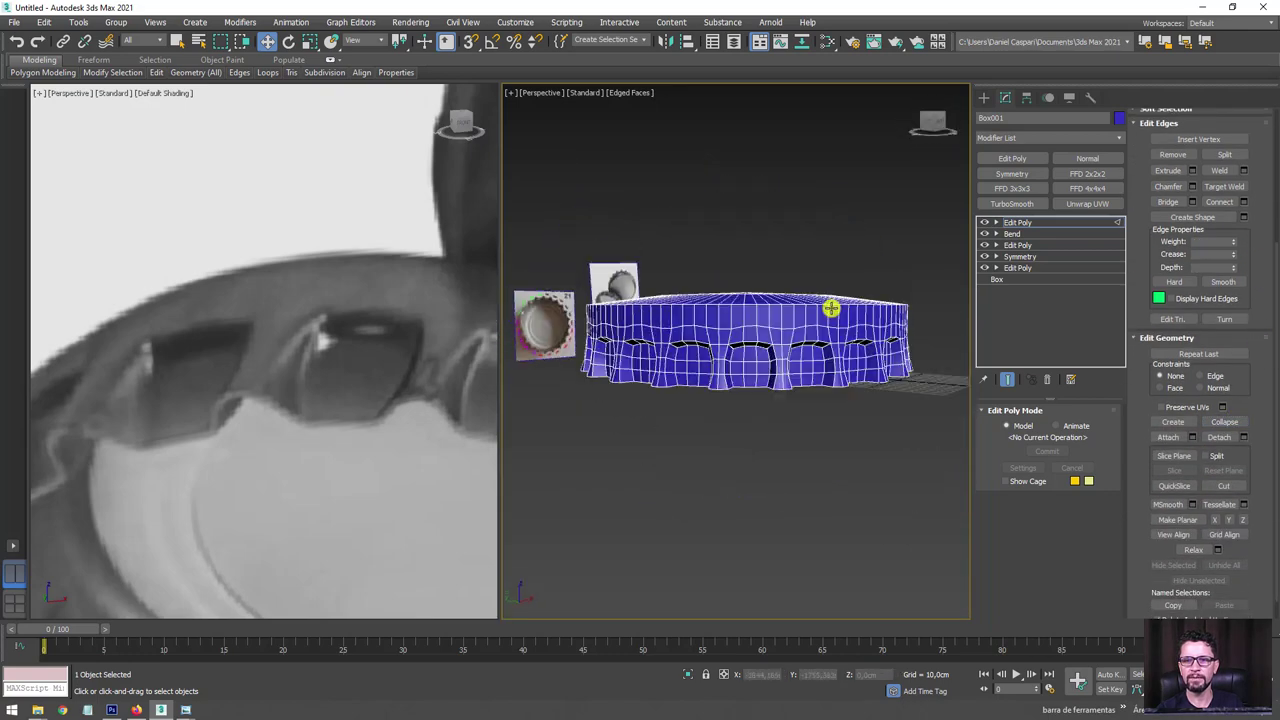
pyautogui.scroll(2, 838, 316)
# Select the top rim edge loop and start a chamfer on it.
pyautogui.click(996, 222)
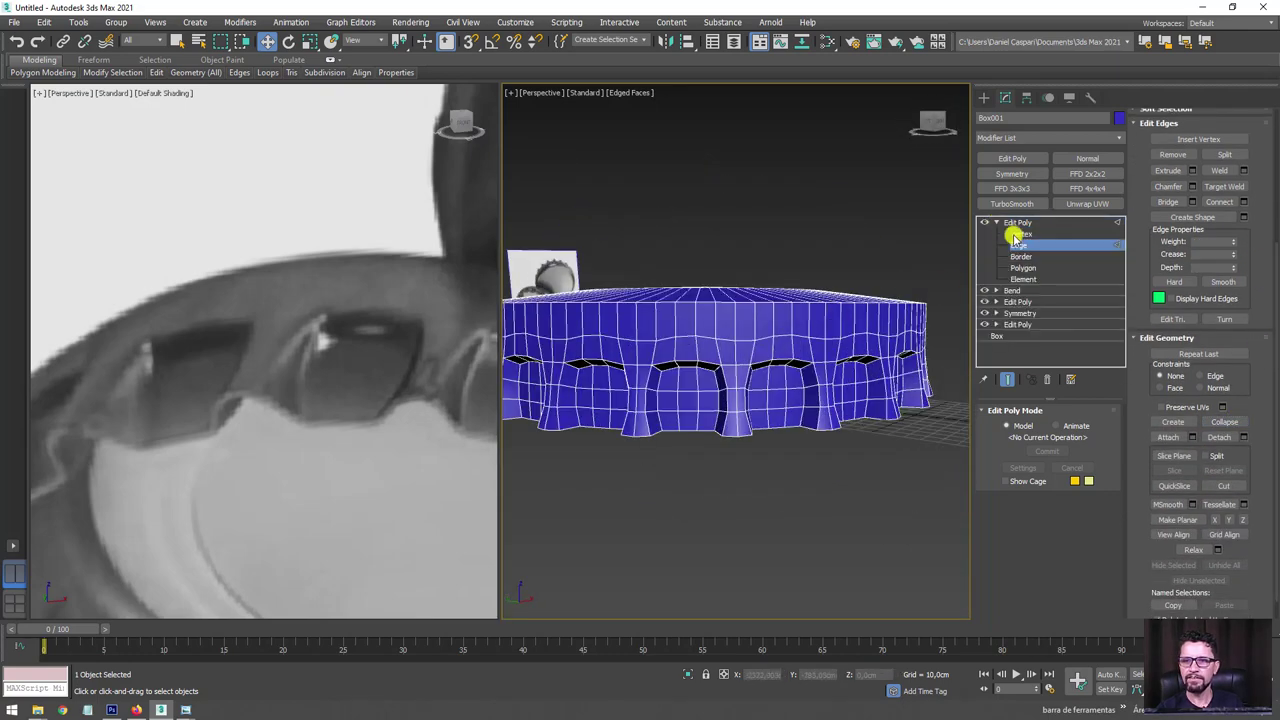
pyautogui.keyDown('alt'); pyautogui.moveTo(890, 301); pyautogui.dragTo(891, 349, button='middle'); pyautogui.keyUp('alt')
pyautogui.scroll(2, 891, 365)
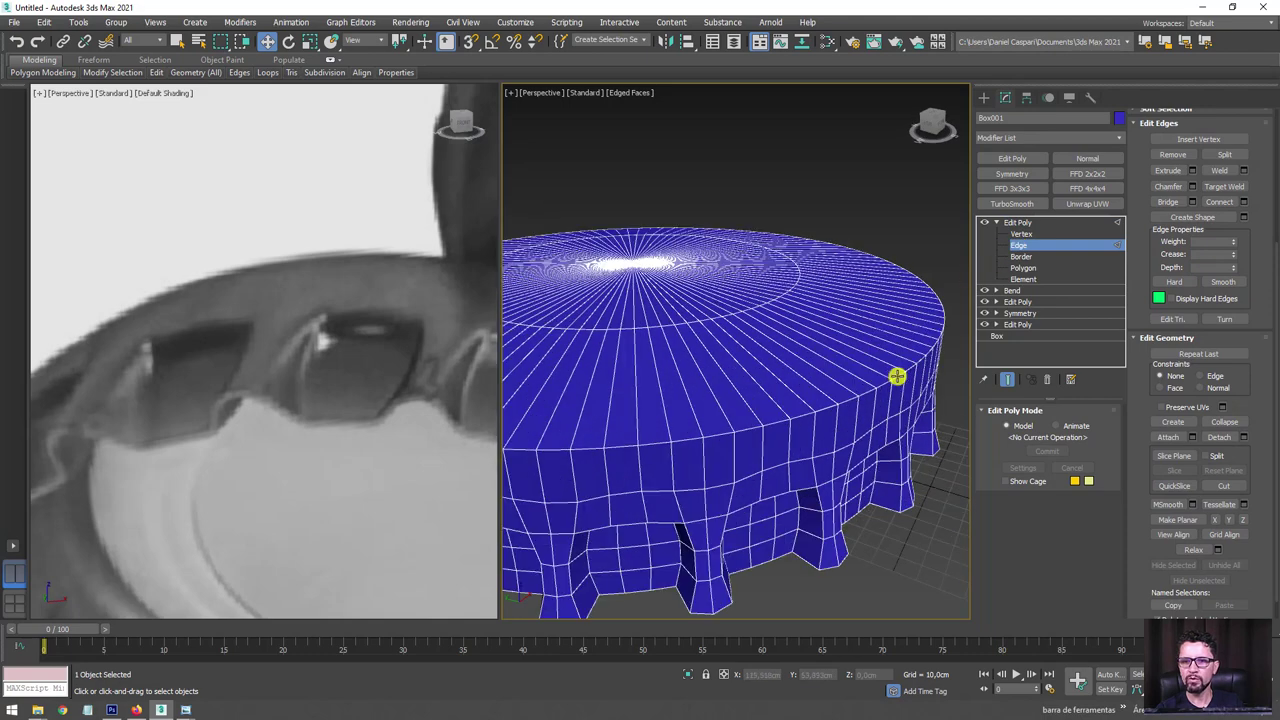
pyautogui.doubleClick(897, 376)
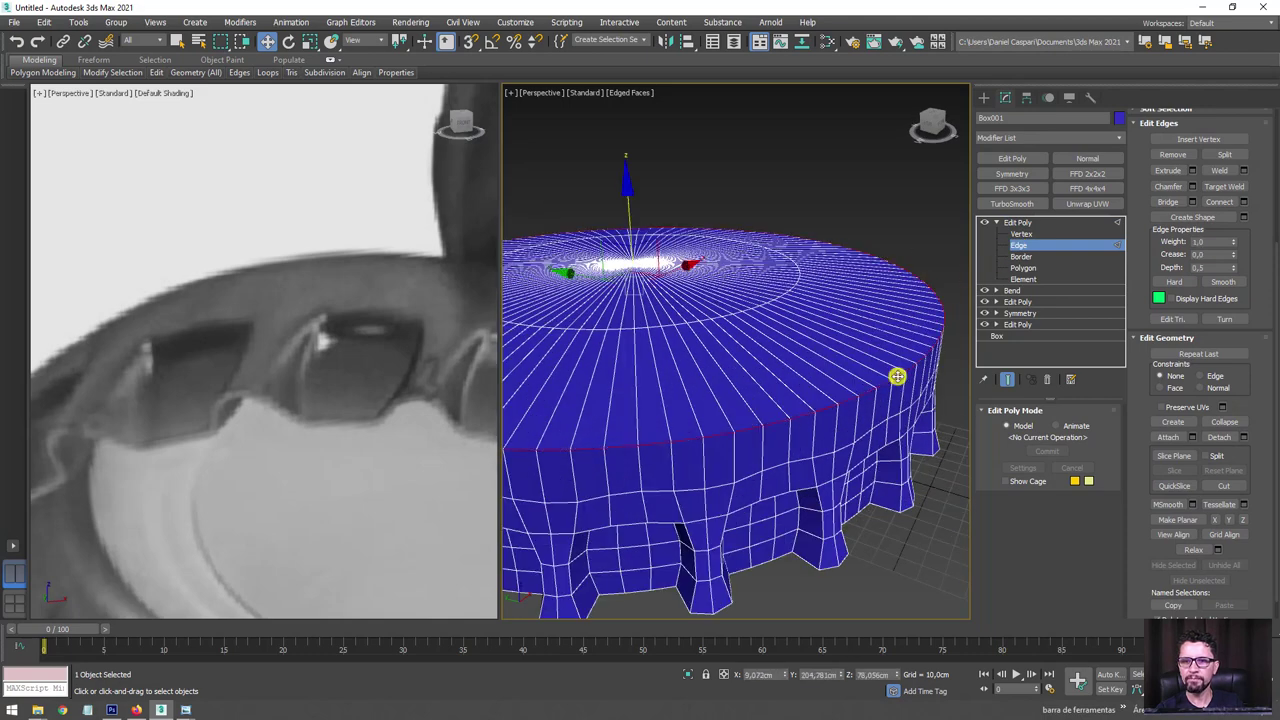
pyautogui.click(1192, 186)
pyautogui.moveTo(856, 322); pyautogui.dragTo(858, 255)
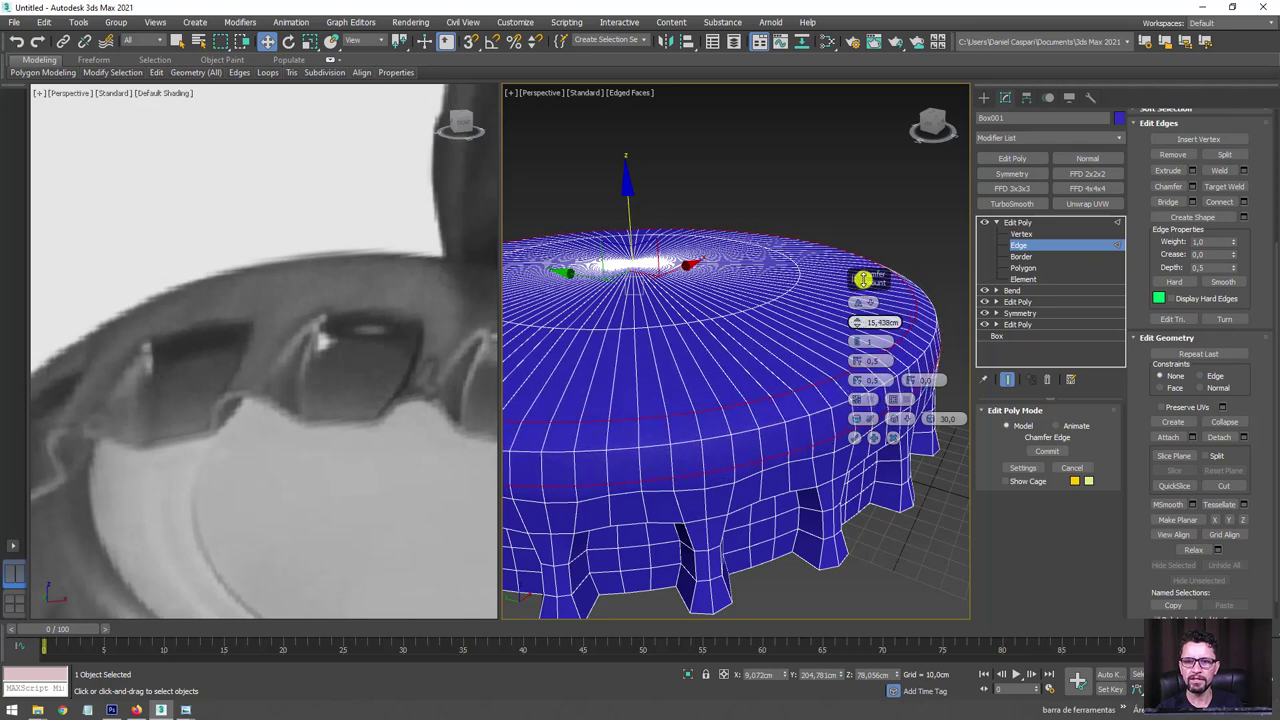
# Confirm a two-segment chamfer on the top rim and return to the whole Box001 object.
pyautogui.middleClick(290, 340)
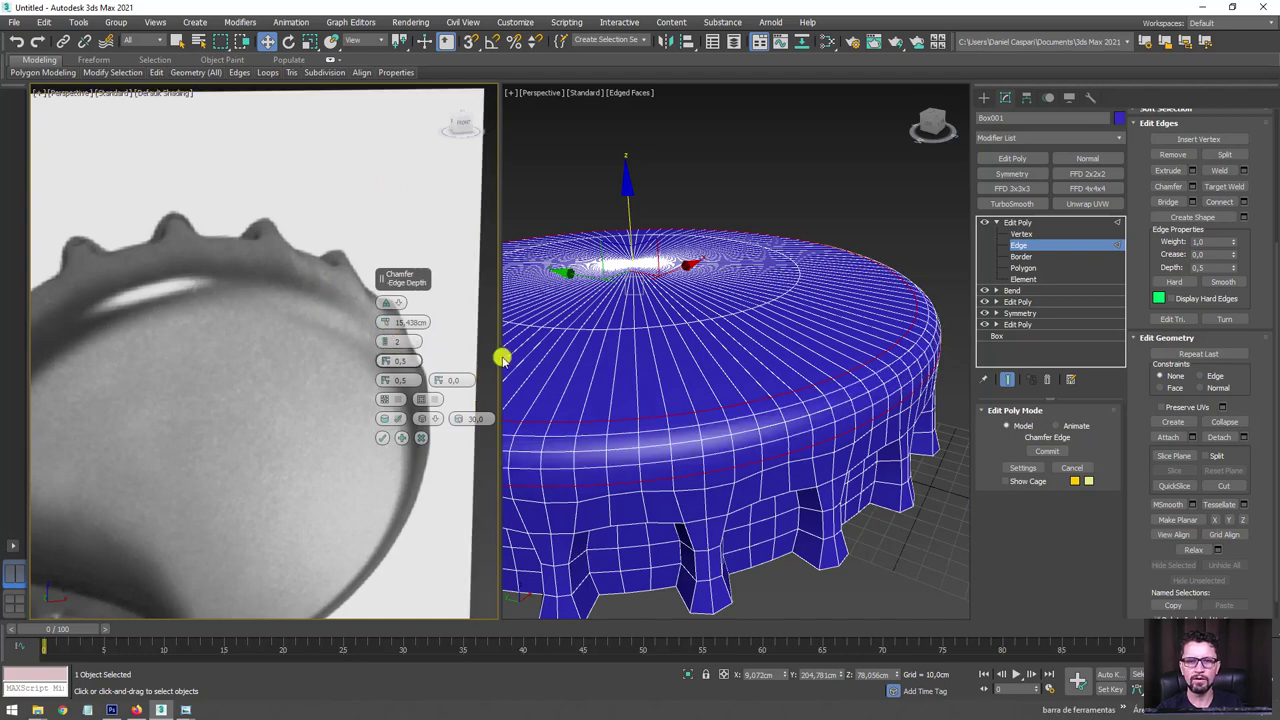
pyautogui.moveTo(632, 364)
pyautogui.mouseDown(button='middle')
pyautogui.moveTo(736, 352)
pyautogui.moveTo(583, 354)
pyautogui.mouseUp(button='middle')
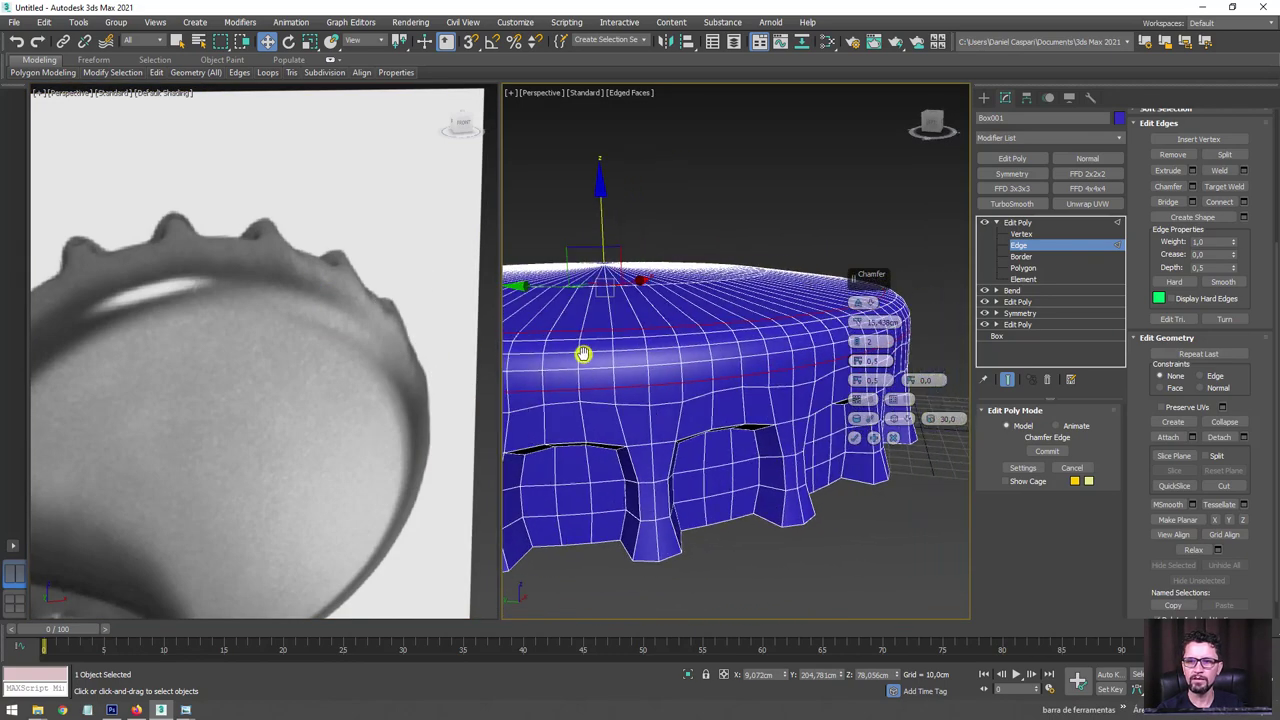
pyautogui.click(856, 437)
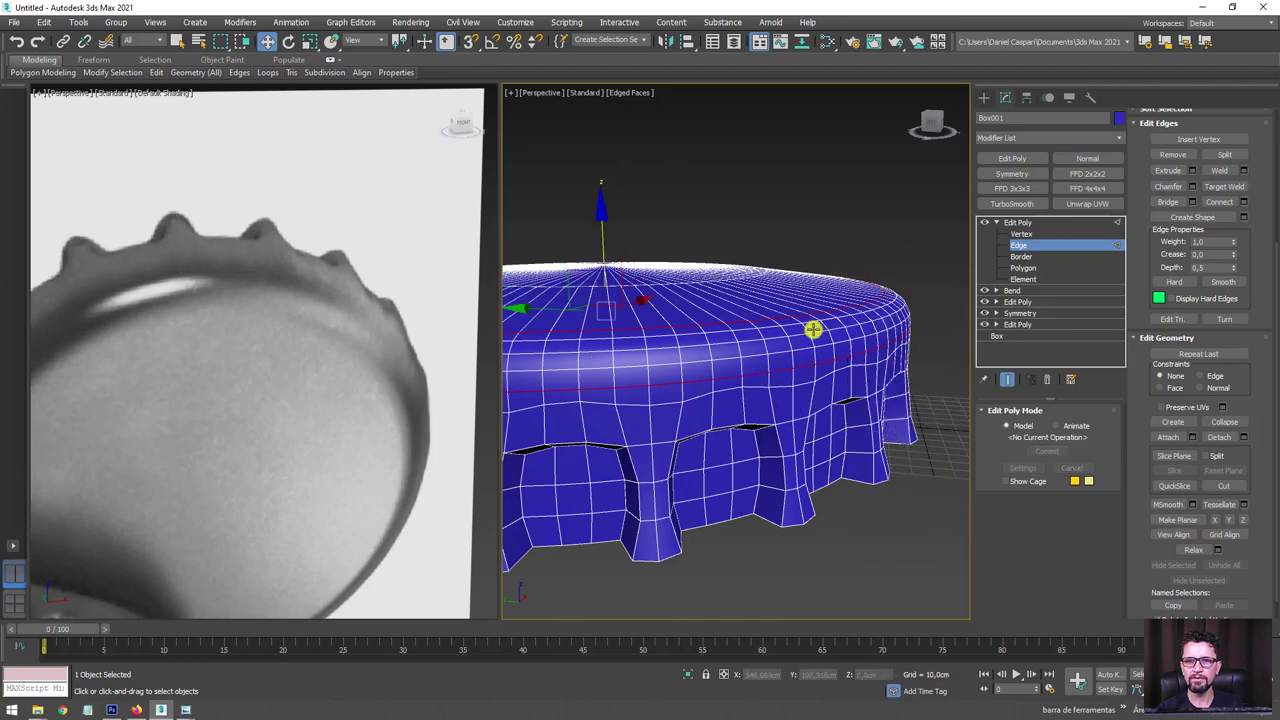
pyautogui.moveTo(811, 331)
pyautogui.keyDown('alt'); pyautogui.mouseDown(button='middle')
pyautogui.moveTo(811, 371)
pyautogui.moveTo(888, 386)
pyautogui.moveTo(891, 403)
pyautogui.moveTo(975, 300)
pyautogui.mouseUp(button='middle'); pyautogui.keyUp('alt')
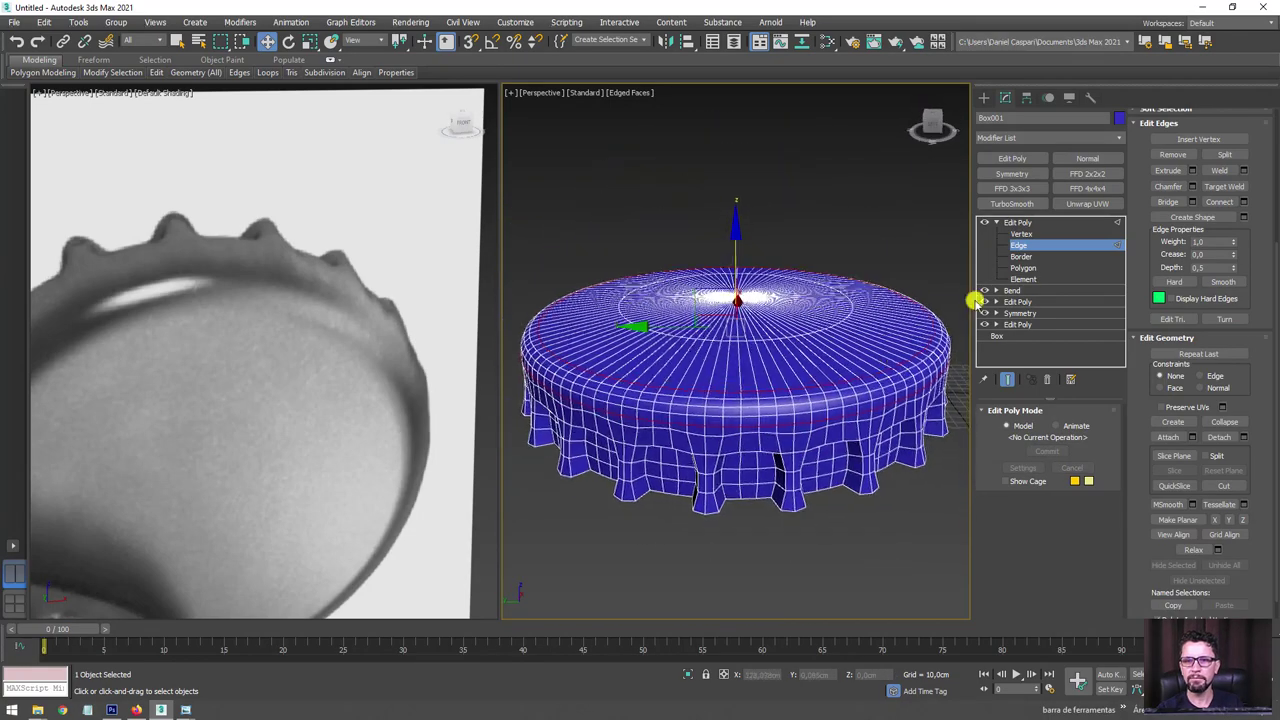
pyautogui.click(1020, 222)
pyautogui.scroll(-5, 826, 266)
pyautogui.moveTo(826, 266)
pyautogui.keyDown('alt'); pyautogui.mouseDown(button='middle')
pyautogui.moveTo(808, 346)
pyautogui.moveTo(719, 372)
pyautogui.mouseUp(button='middle'); pyautogui.keyUp('alt')
pyautogui.scroll(-6, 293, 429)
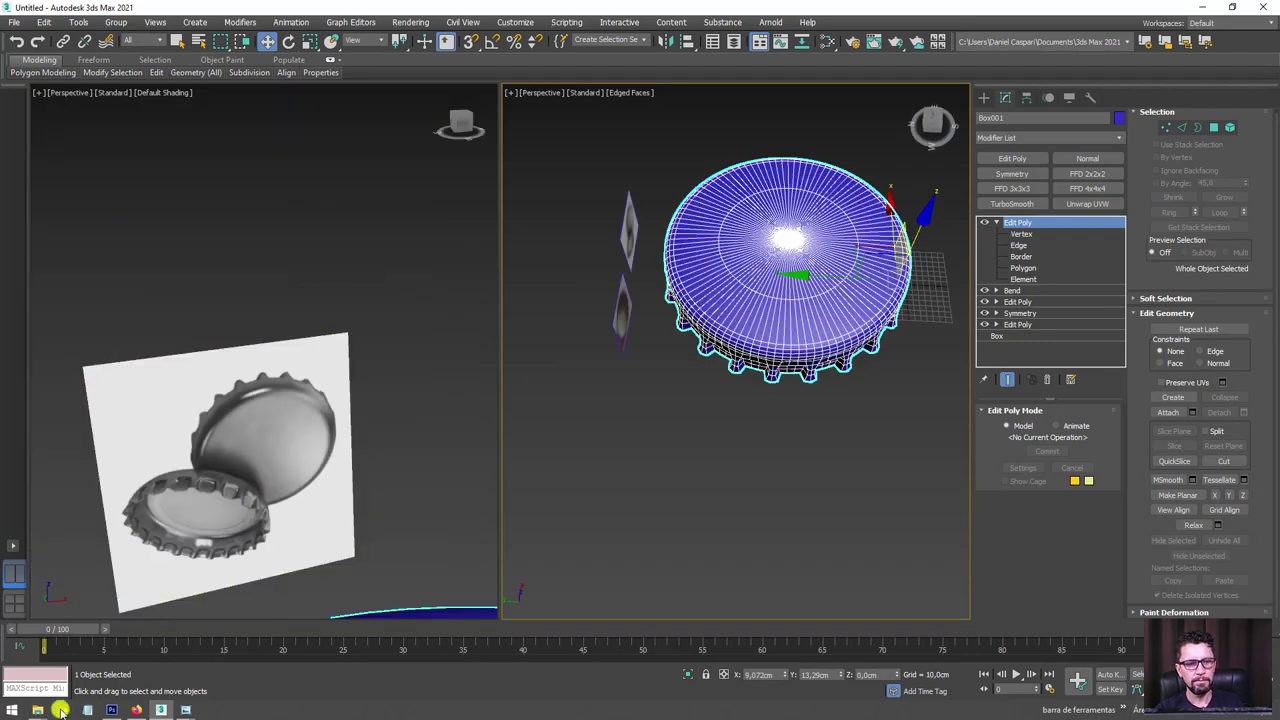
pyautogui.moveTo(37, 710)
pyautogui.click(131, 657)
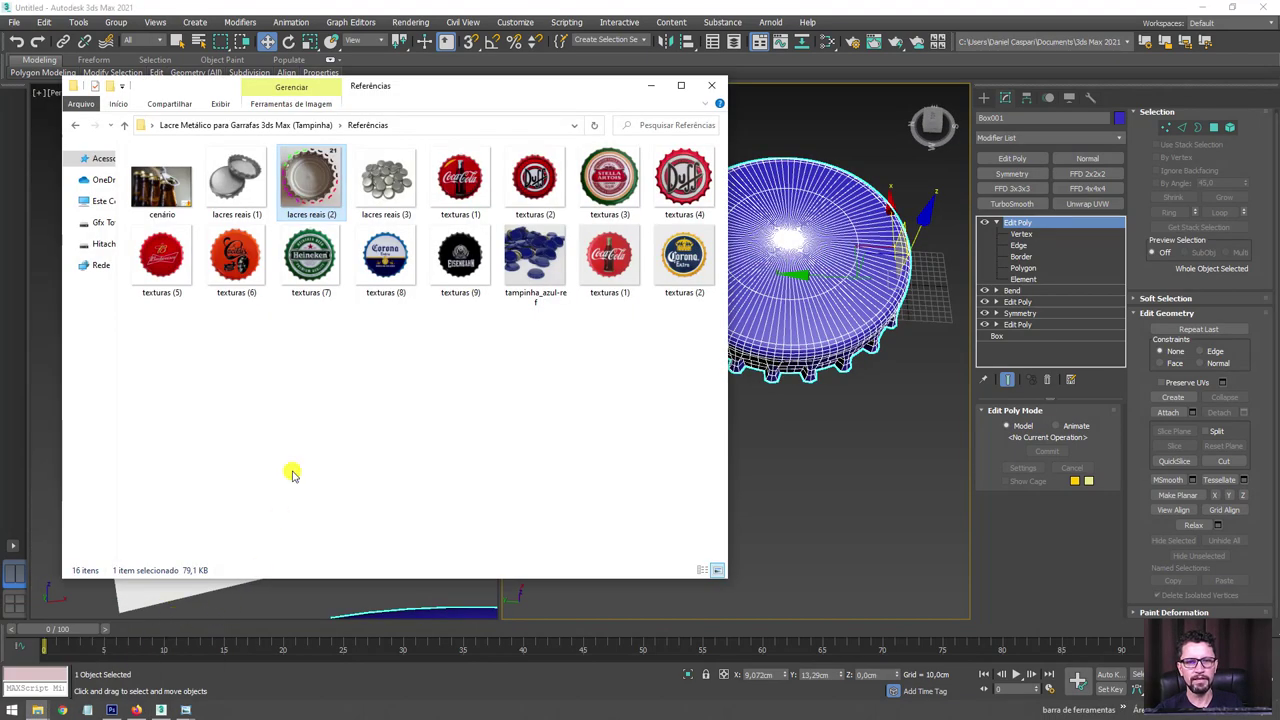
pyautogui.doubleClick(386, 178)
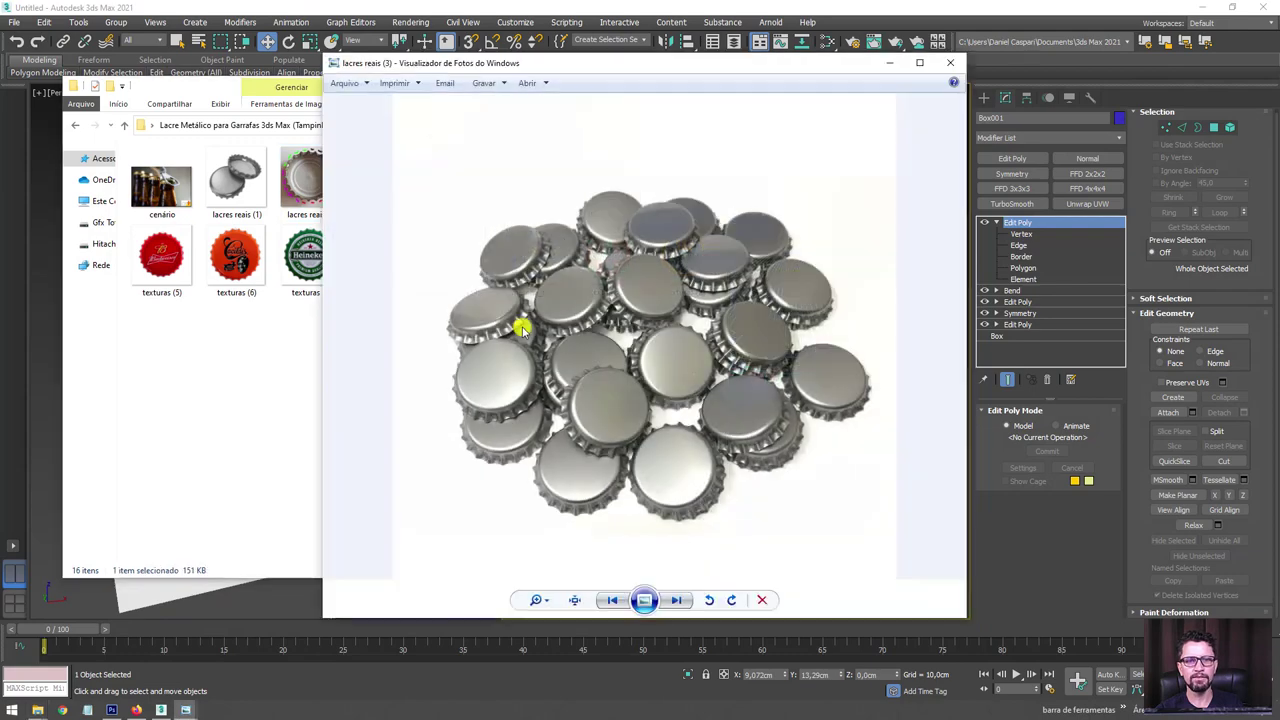
pyautogui.scroll(2, 677, 392)
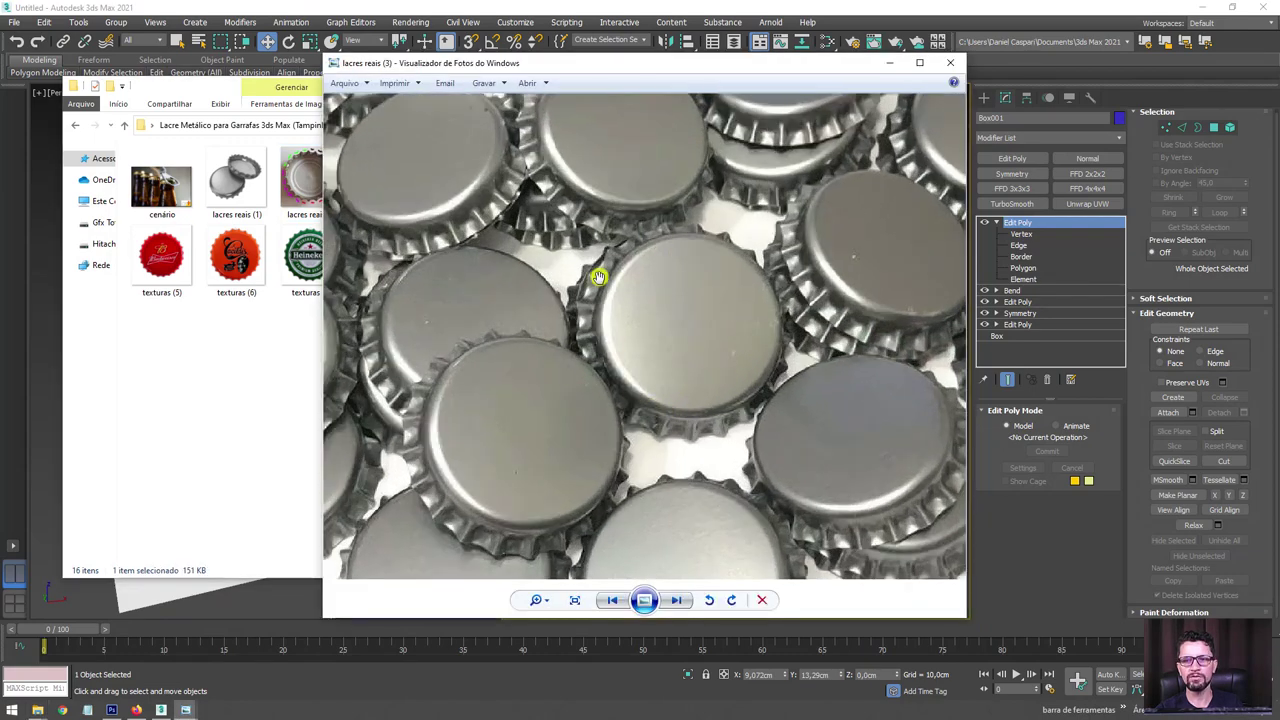
pyautogui.click(895, 62)
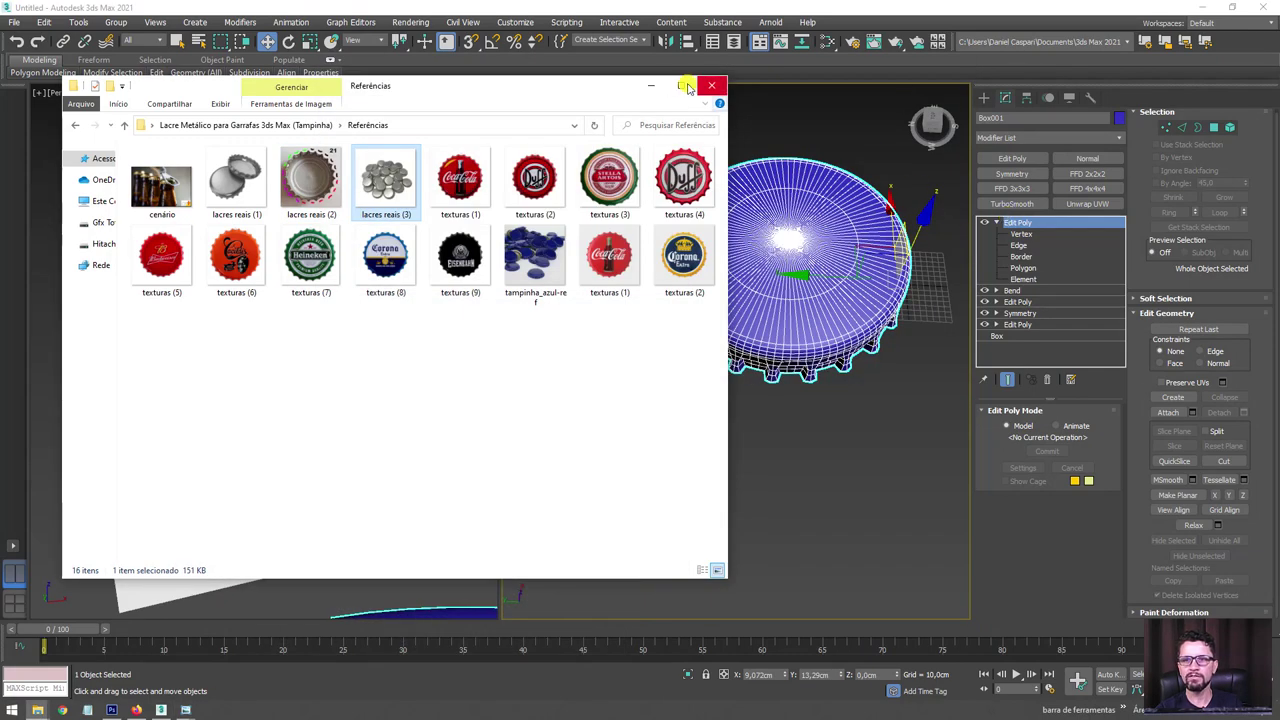
pyautogui.click(688, 86)
pyautogui.keyDown('alt'); pyautogui.moveTo(680, 302); pyautogui.dragTo(1013, 237, button='middle'); pyautogui.keyUp('alt')
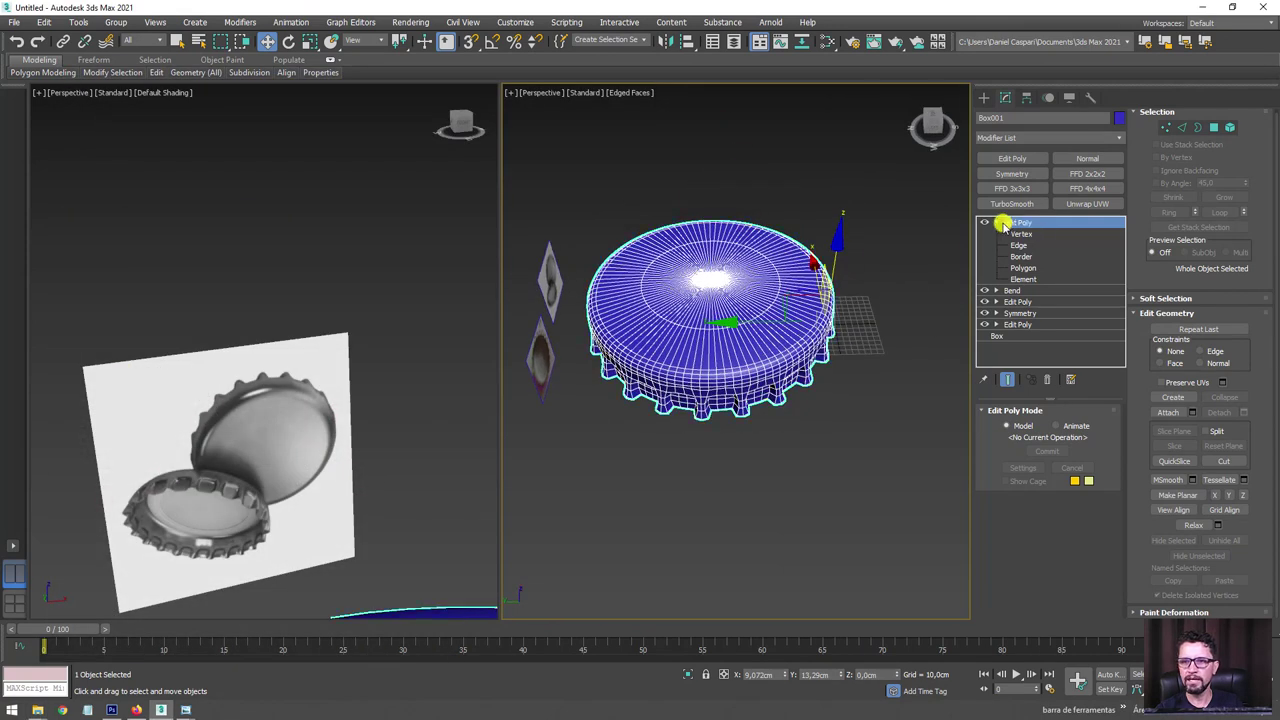
pyautogui.click(1002, 223)
pyautogui.click(1012, 188)
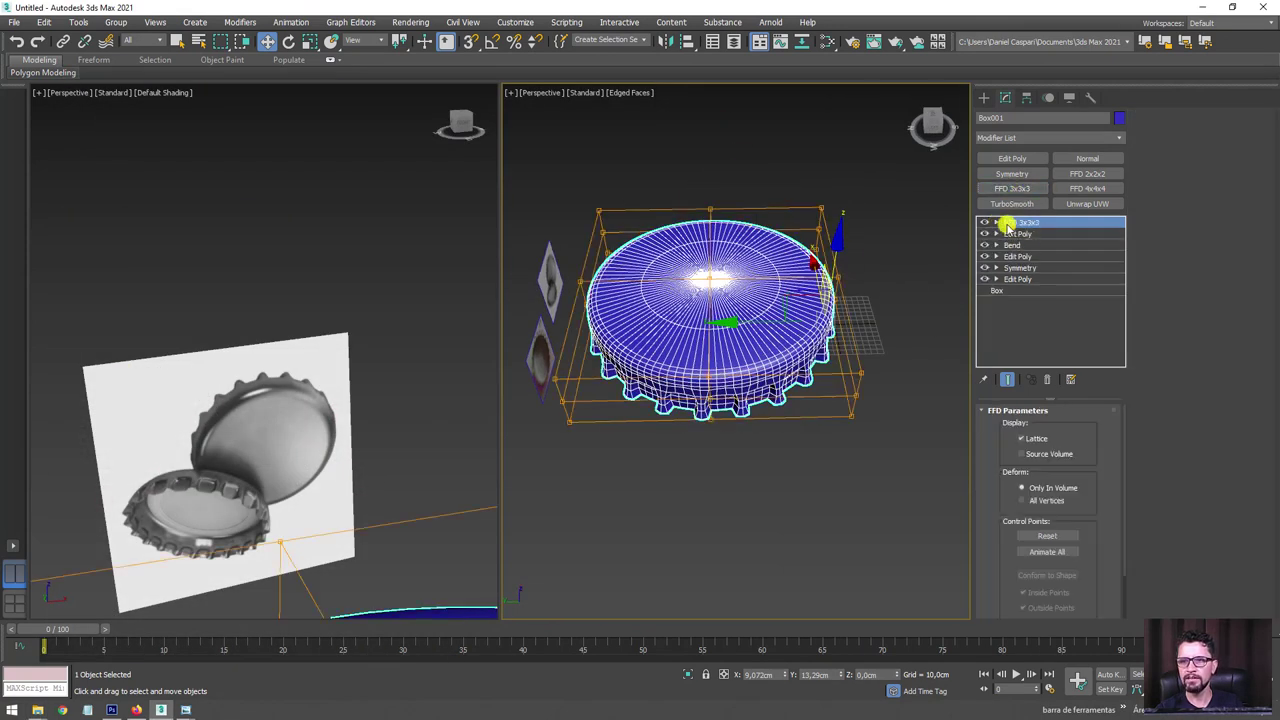
pyautogui.click(996, 222)
pyautogui.click(1030, 234)
pyautogui.keyDown('alt'); pyautogui.moveTo(863, 291); pyautogui.dragTo(857, 246, button='middle'); pyautogui.keyUp('alt')
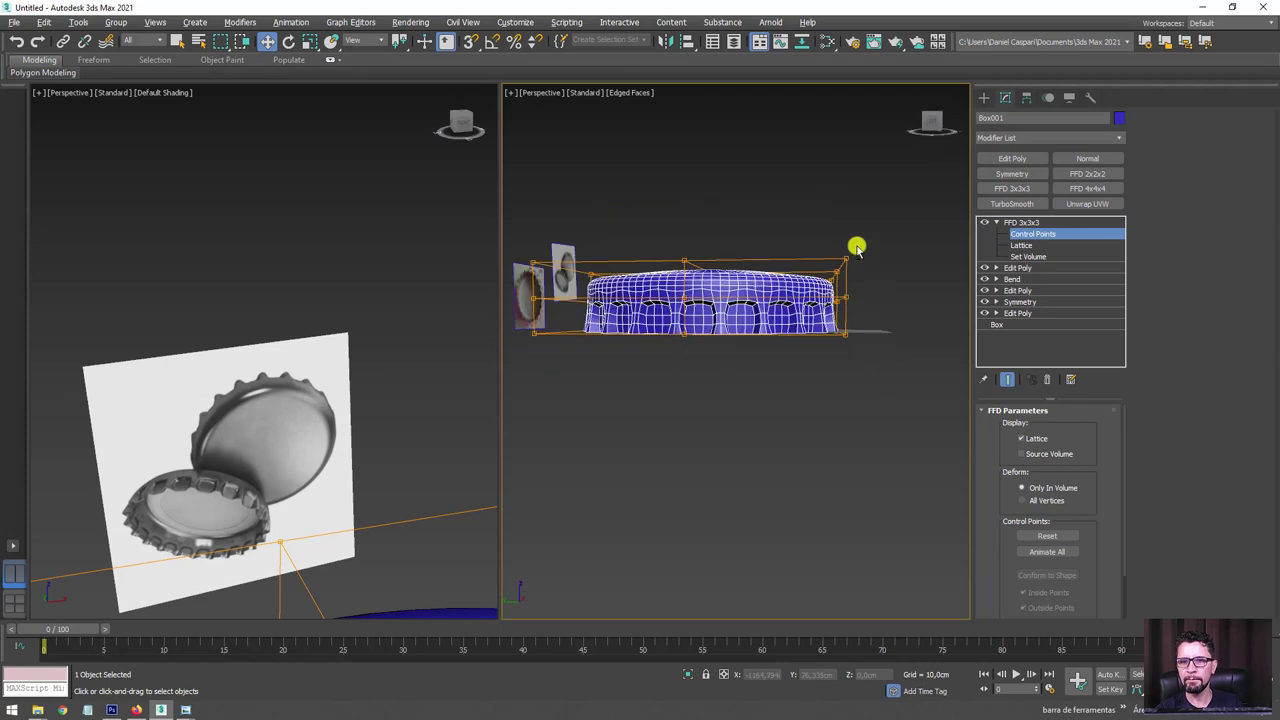
pyautogui.press('f')
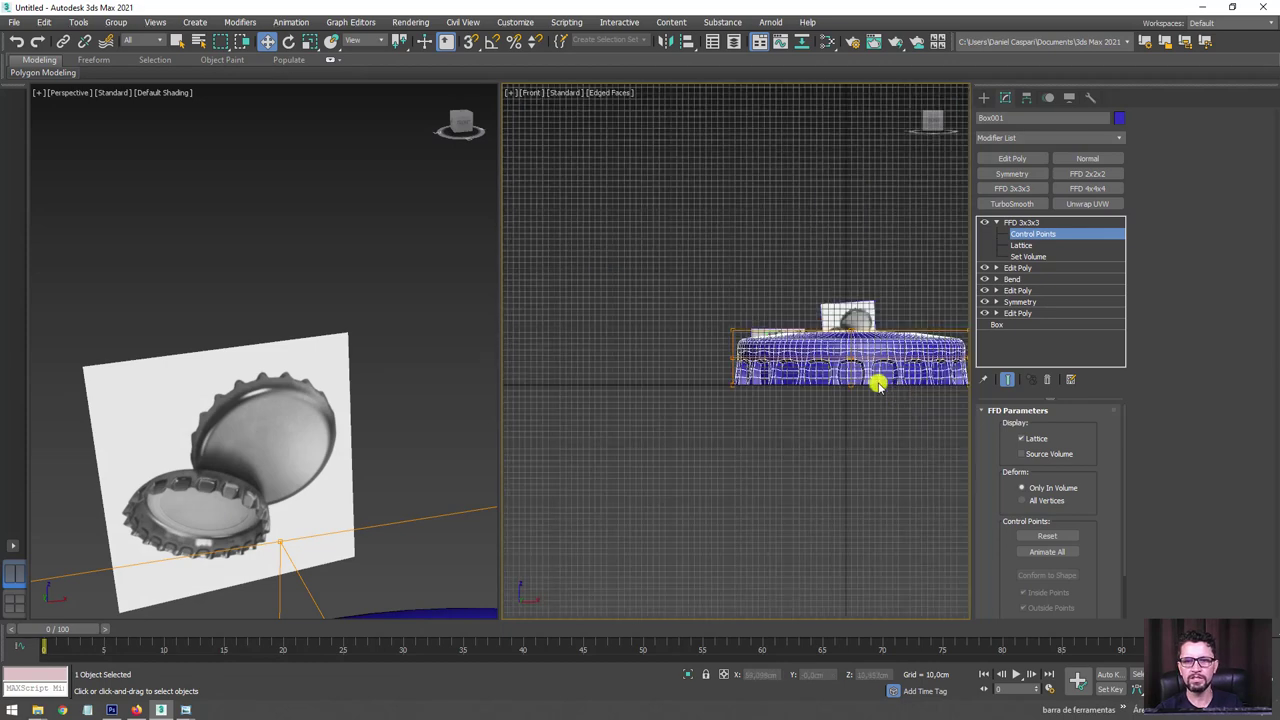
pyautogui.press('z')
pyautogui.moveTo(580, 360); pyautogui.dragTo(582, 360)
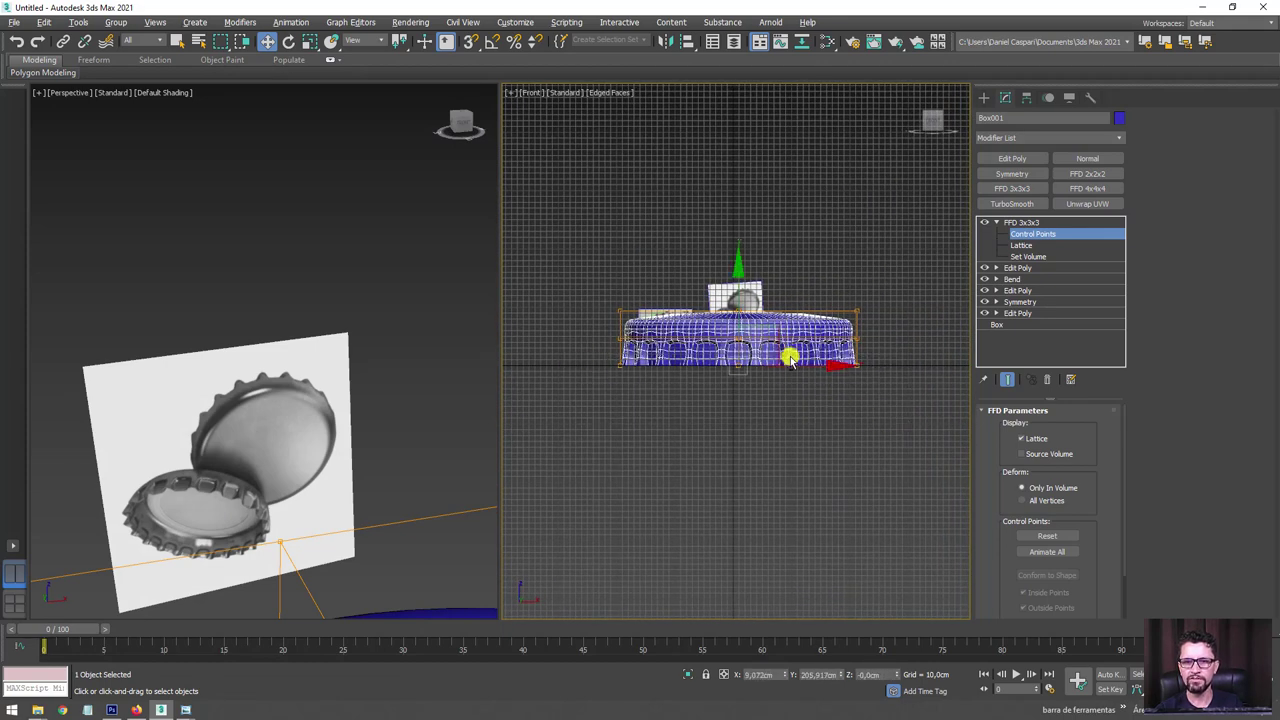
pyautogui.keyDown('alt'); pyautogui.moveTo(794, 354); pyautogui.dragTo(797, 383, button='middle'); pyautogui.keyUp('alt')
pyautogui.press('r')
pyautogui.moveTo(715, 392); pyautogui.dragTo(717, 422)
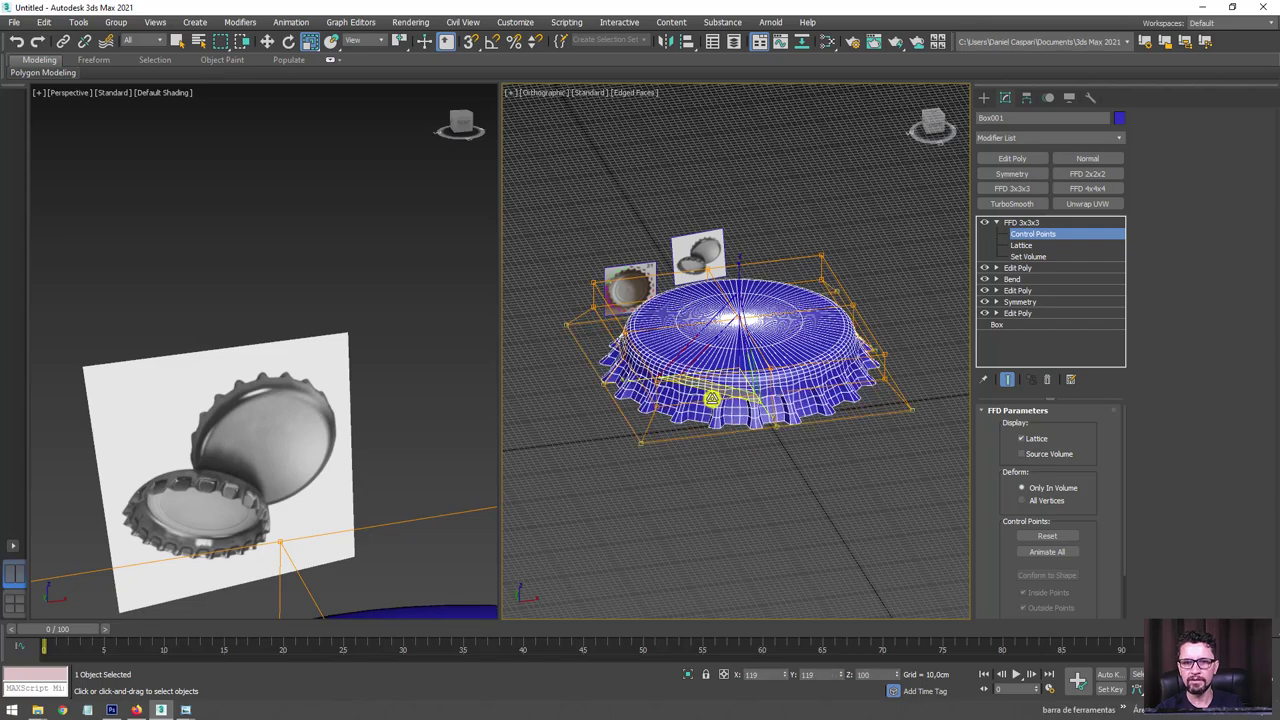
pyautogui.rightClick(717, 422)
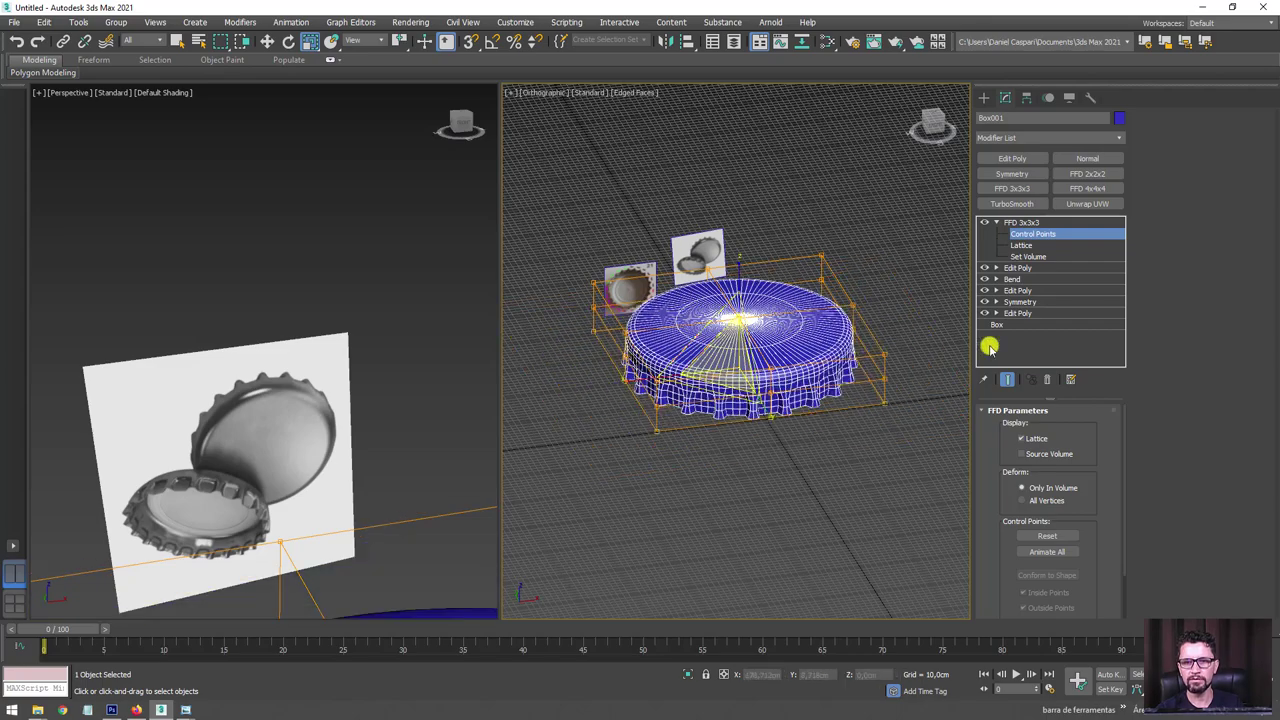
pyautogui.click(1048, 380)
pyautogui.moveTo(763, 286)
pyautogui.keyDown('alt'); pyautogui.mouseDown(button='middle')
pyautogui.moveTo(863, 366)
pyautogui.moveTo(848, 403)
pyautogui.moveTo(773, 340)
pyautogui.mouseUp(button='middle'); pyautogui.keyUp('alt')
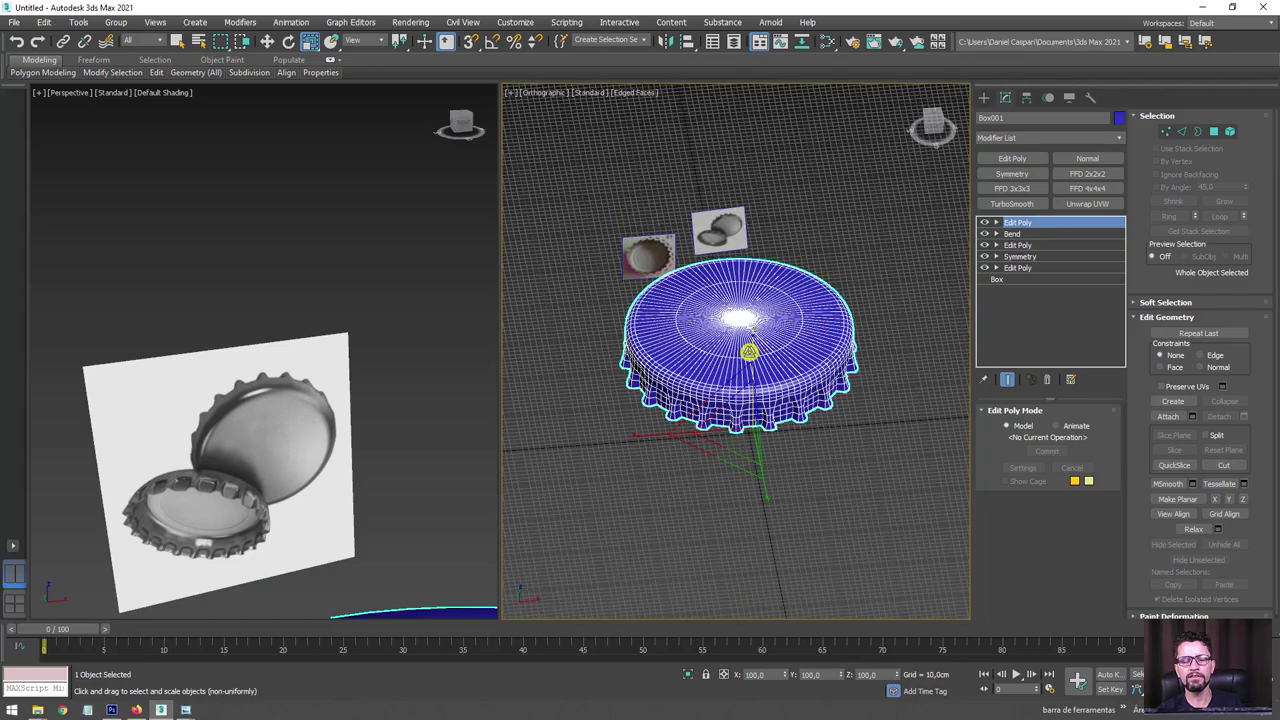
pyautogui.moveTo(717, 308)
pyautogui.keyDown('alt'); pyautogui.mouseDown(button='middle')
pyautogui.moveTo(745, 390)
pyautogui.moveTo(764, 327)
pyautogui.moveTo(786, 391)
pyautogui.moveTo(852, 421)
pyautogui.mouseUp(button='middle'); pyautogui.keyUp('alt')
pyautogui.scroll(1, 764, 327)
pyautogui.scroll(1, 768, 334)
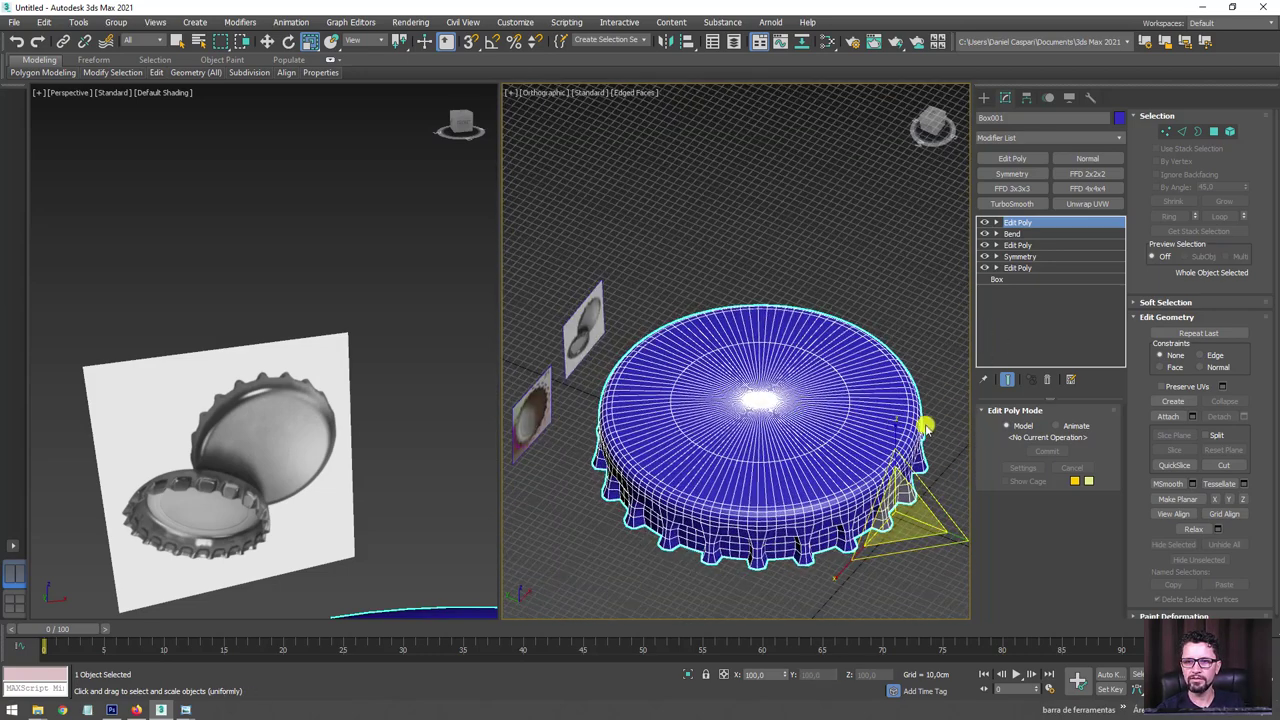
pyautogui.press('e')
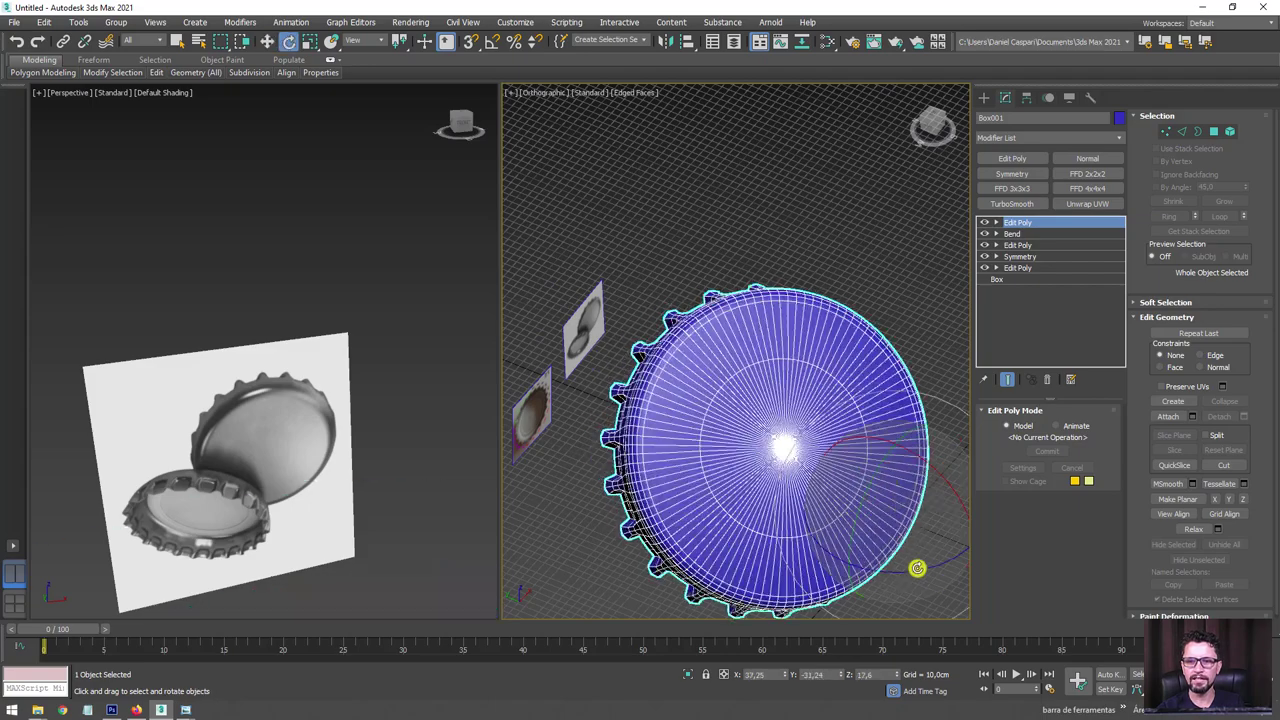
pyautogui.moveTo(891, 491)
pyautogui.mouseDown()
pyautogui.moveTo(942, 512)
pyautogui.moveTo(985, 505)
pyautogui.mouseUp()
pyautogui.rightClick(985, 505)
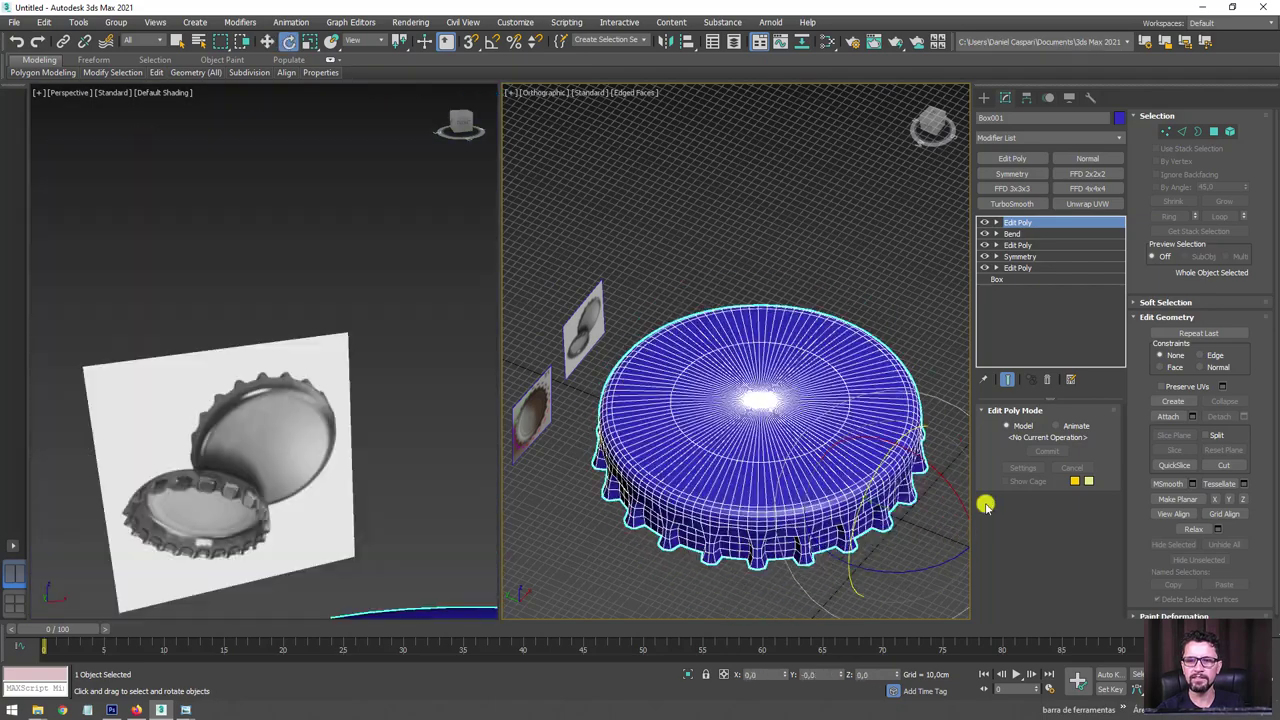
# Center Box001's pivot on the object using Affect Pivot Only and Center to Object.
pyautogui.click(1026, 97)
pyautogui.click(1050, 191)
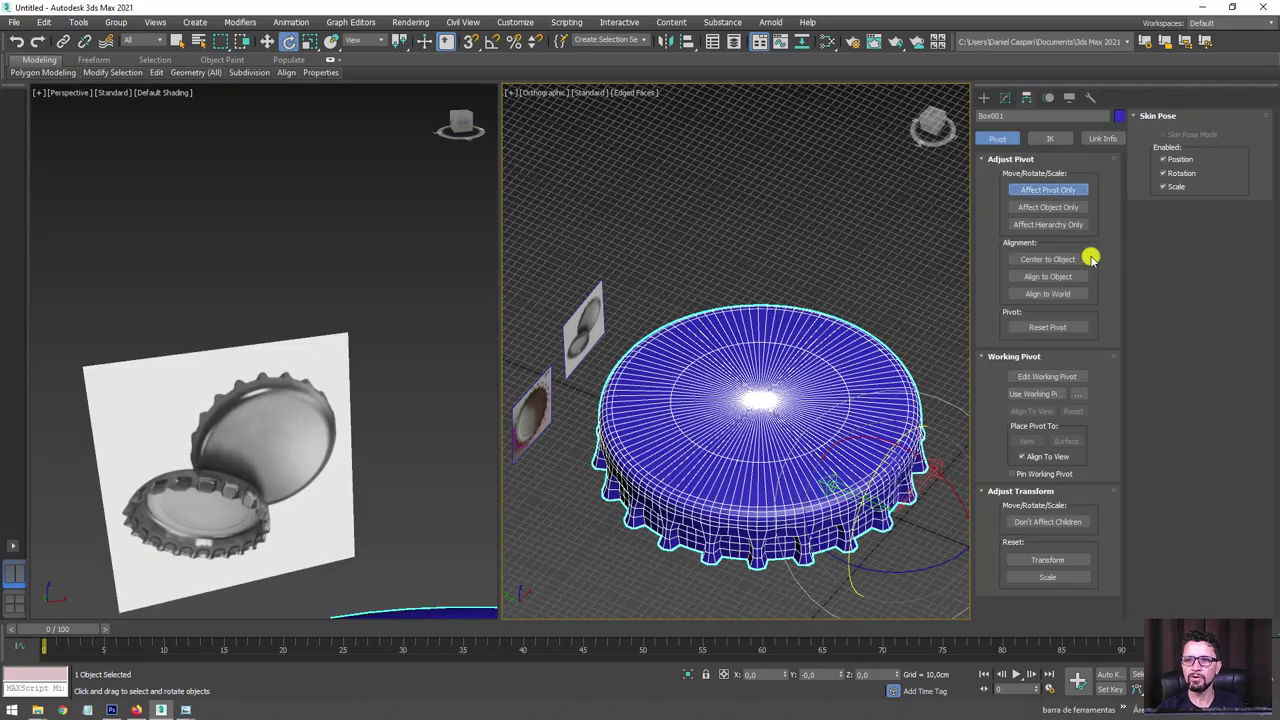
pyautogui.click(1041, 261)
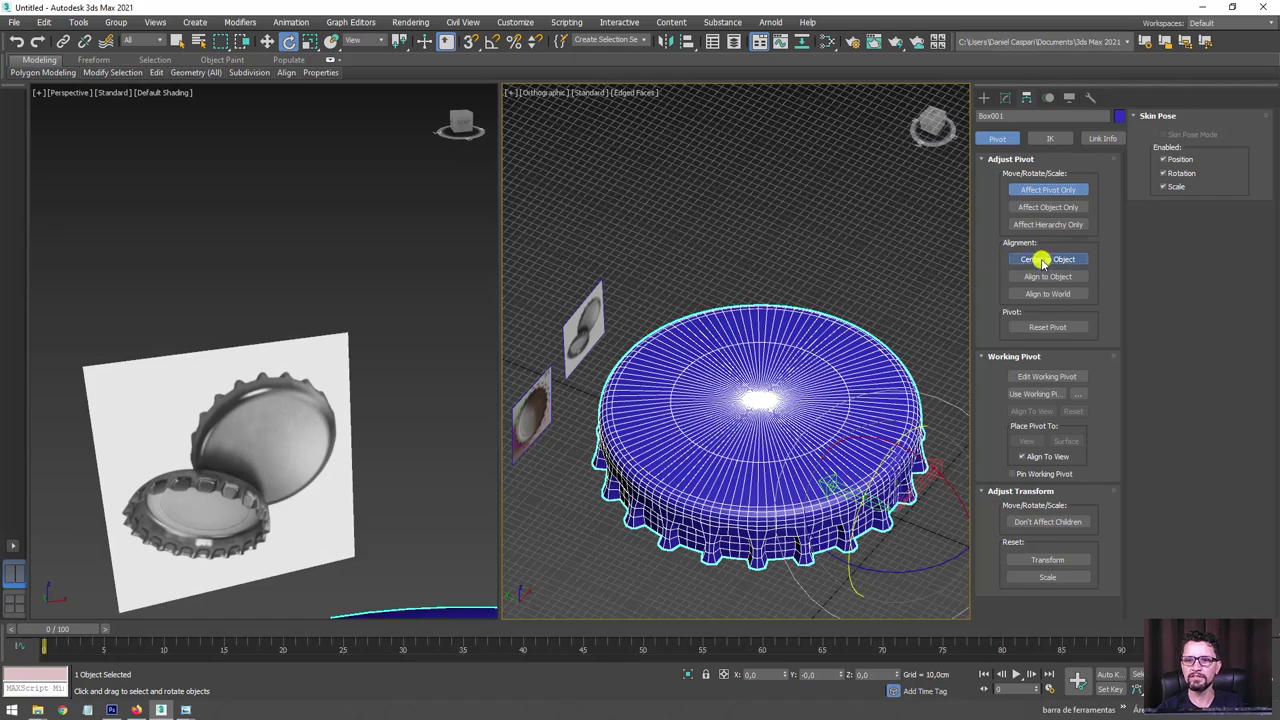
pyautogui.click(1046, 190)
pyautogui.moveTo(880, 330)
pyautogui.keyDown('alt'); pyautogui.mouseDown(button='middle')
pyautogui.moveTo(857, 355)
pyautogui.moveTo(831, 466)
pyautogui.moveTo(823, 317)
pyautogui.mouseUp(button='middle'); pyautogui.keyUp('alt')
pyautogui.scroll(-5, 823, 320)
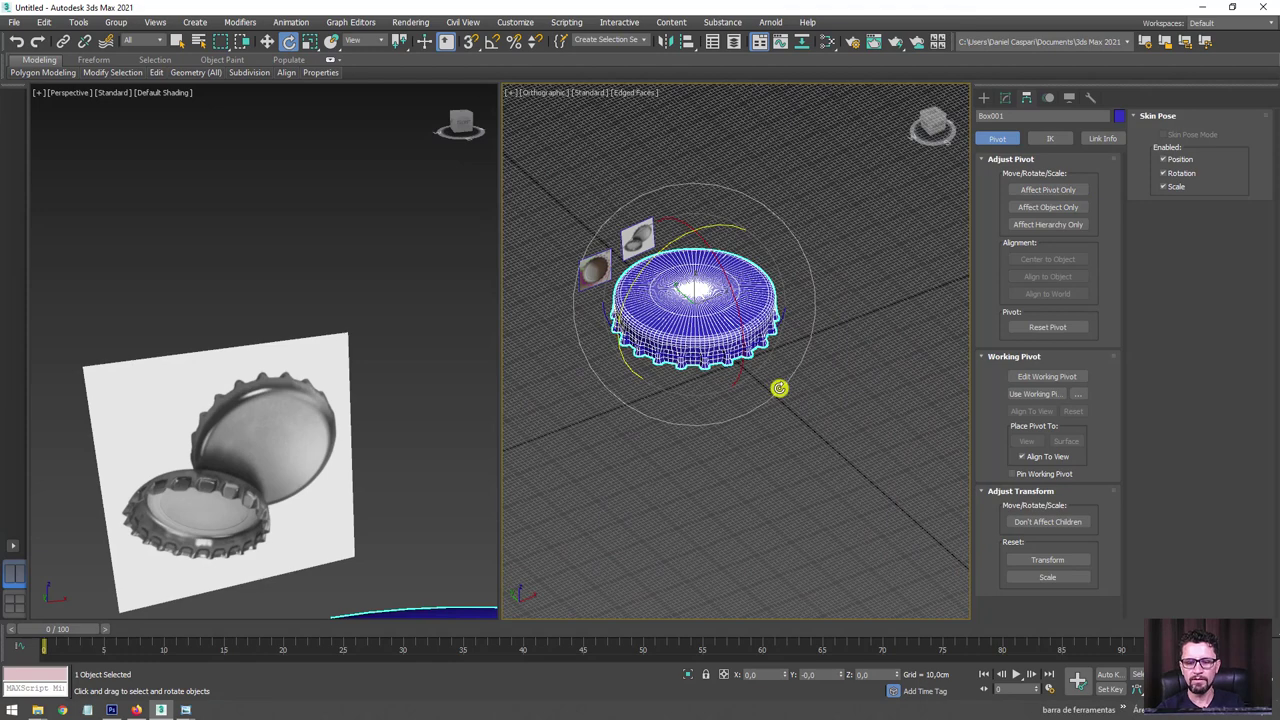
pyautogui.press('p')
pyautogui.keyDown('alt'); pyautogui.moveTo(766, 394); pyautogui.dragTo(825, 527, button='middle'); pyautogui.keyUp('alt')
# Reset Box001's position spinners so the cap sits at X 0, Y 0.
pyautogui.press('w')
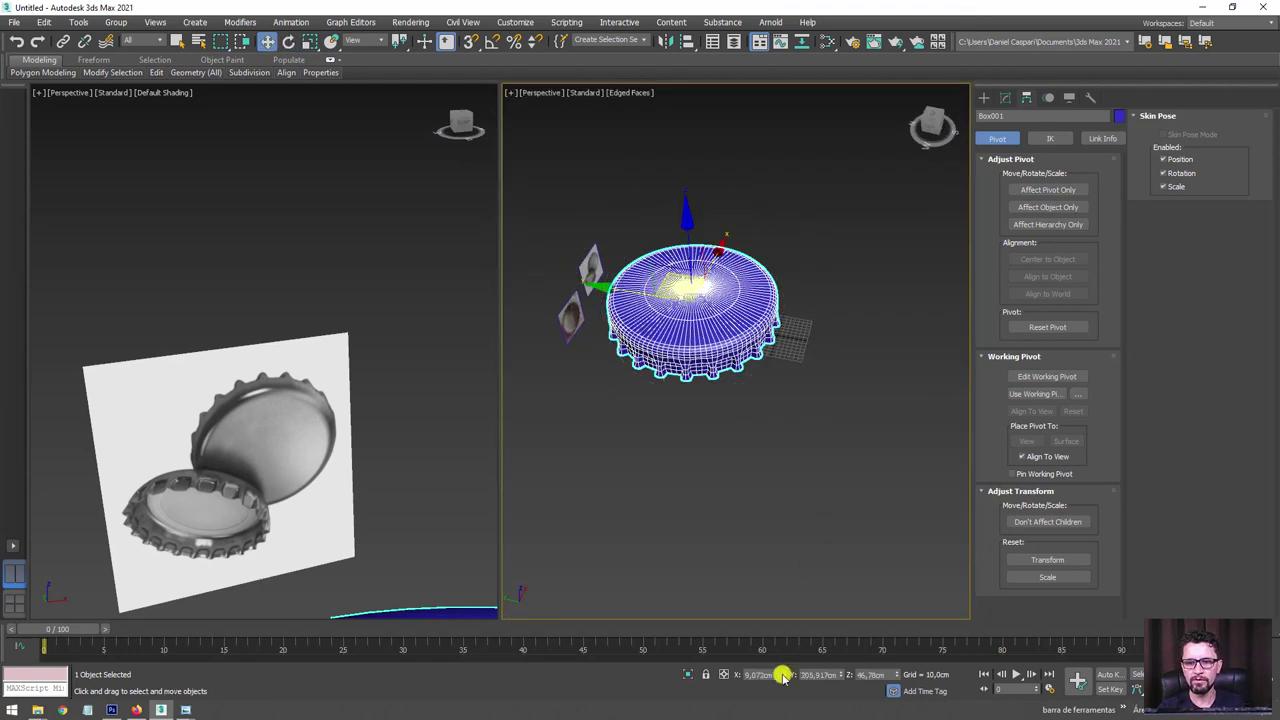
pyautogui.rightClick(838, 677)
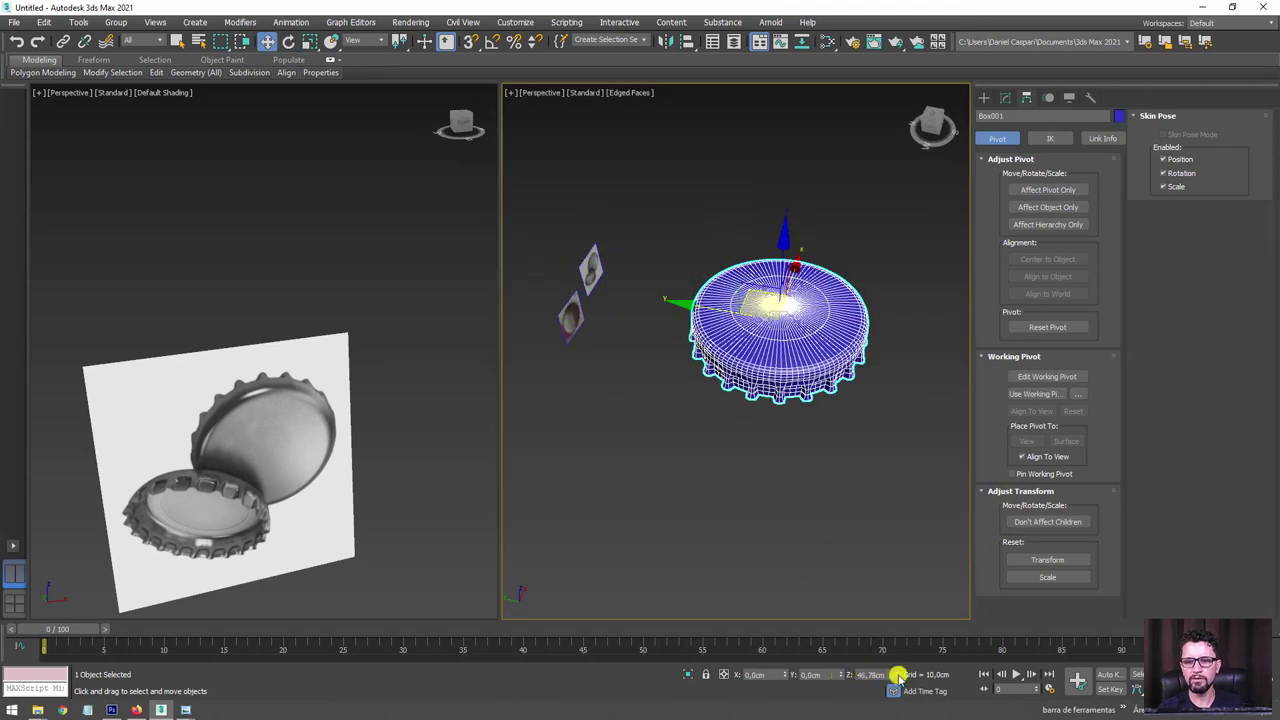
pyautogui.rightClick(899, 676)
pyautogui.keyDown('alt'); pyautogui.moveTo(848, 451); pyautogui.dragTo(891, 400, button='middle'); pyautogui.keyUp('alt')
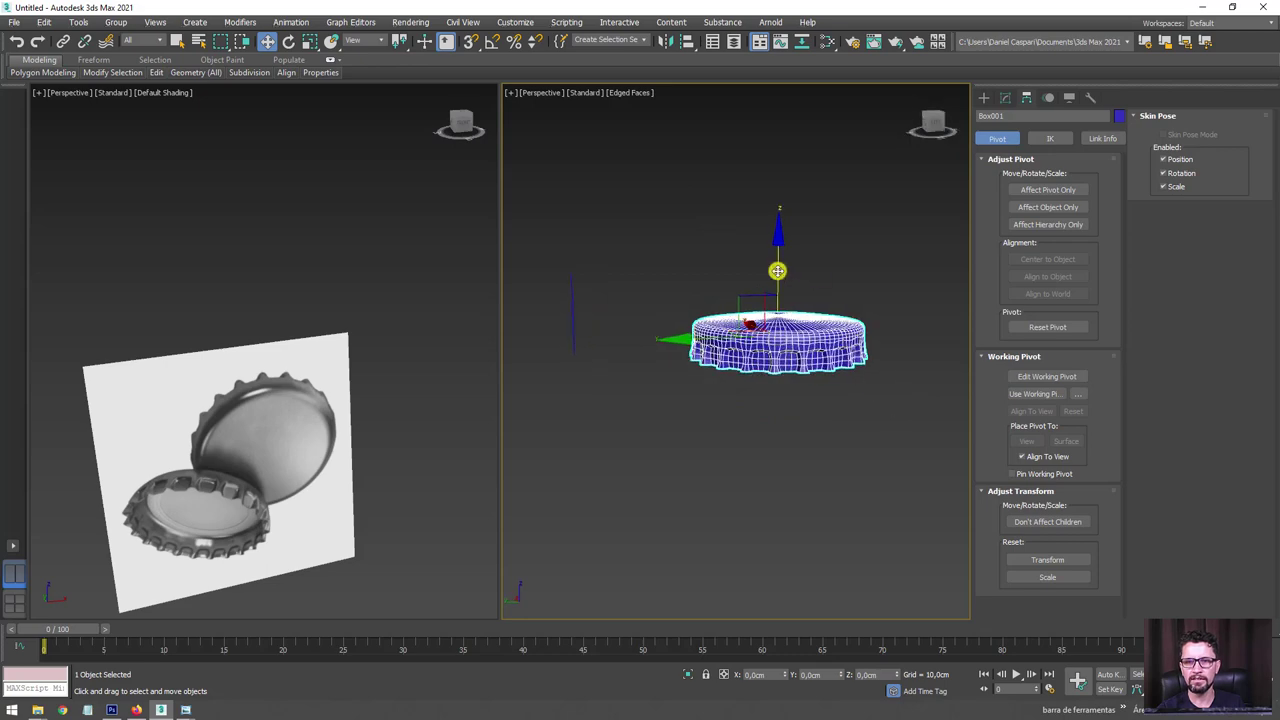
pyautogui.moveTo(777, 275)
pyautogui.keyDown('alt'); pyautogui.mouseDown(button='middle')
pyautogui.moveTo(763, 377)
pyautogui.moveTo(710, 497)
pyautogui.mouseUp(button='middle'); pyautogui.keyUp('alt')
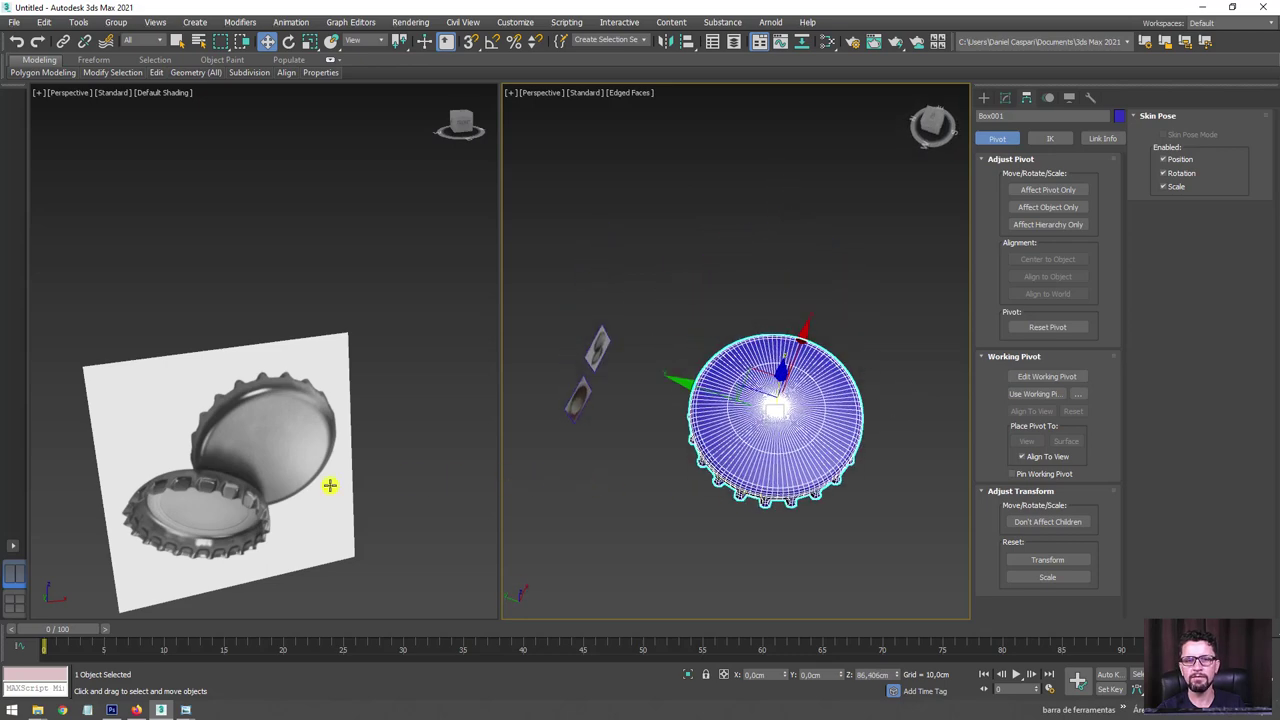
pyautogui.scroll(2, 330, 485)
pyautogui.scroll(2, 354, 354)
pyautogui.scroll(2, 306, 349)
pyautogui.scroll(2, 277, 360)
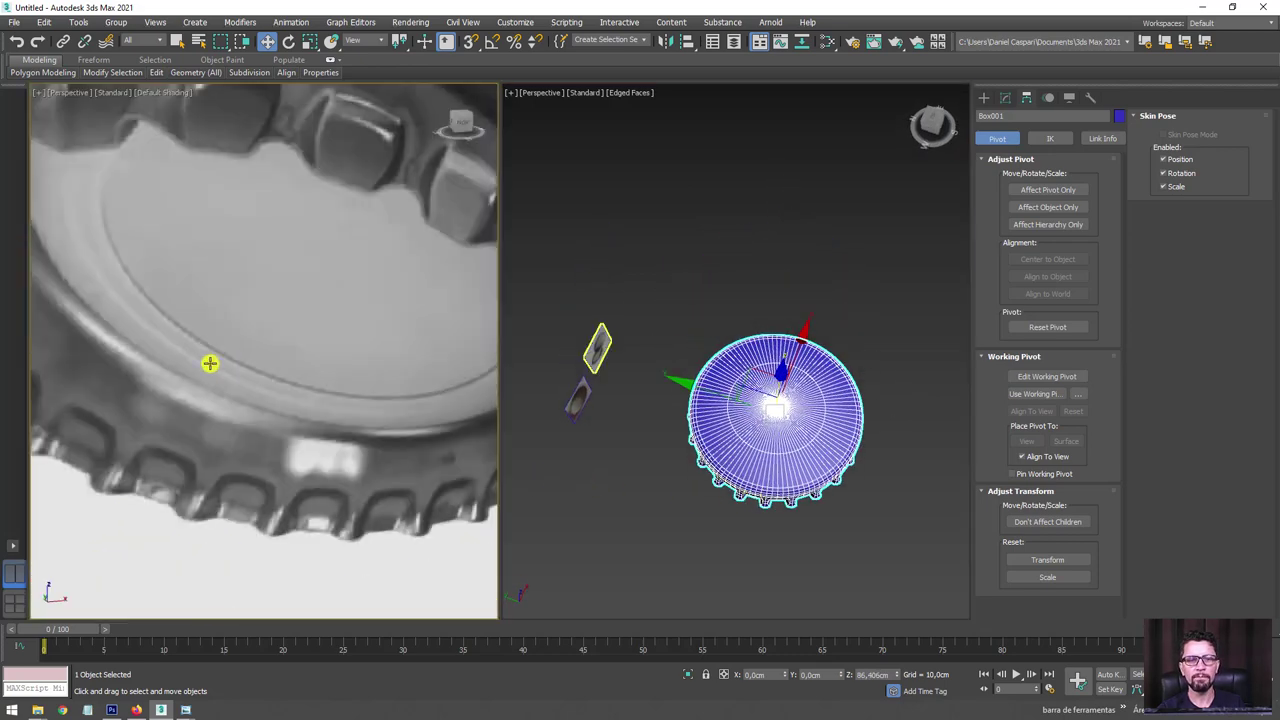
pyautogui.scroll(-1, 237, 400)
pyautogui.scroll(-3, 240, 310)
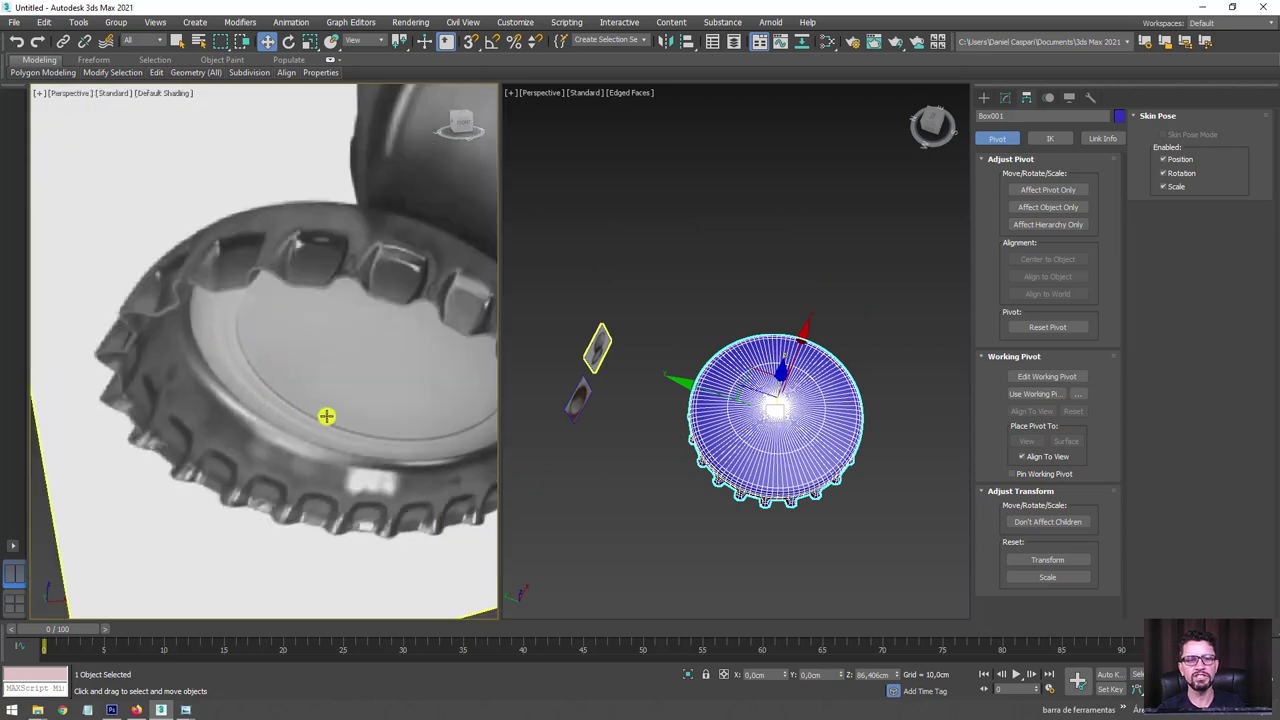
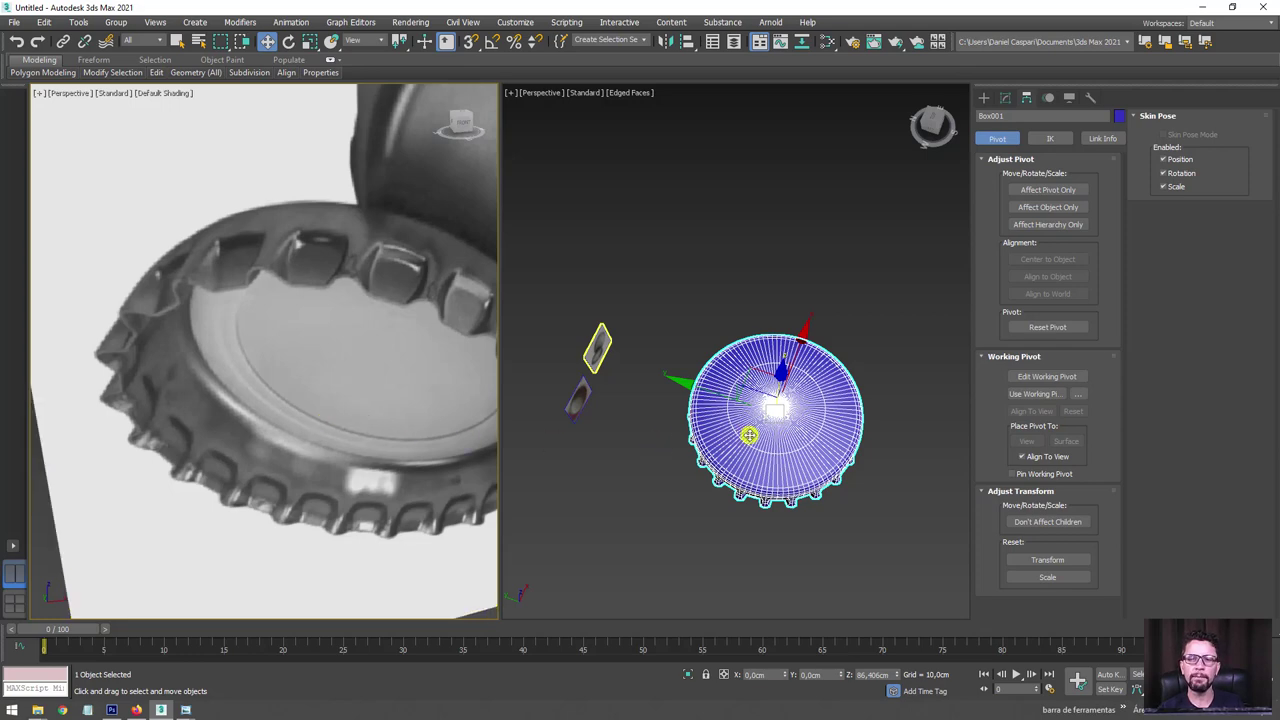
# Clone the bottle cap as Box002 beside the original.
pyautogui.keyDown('alt'); pyautogui.moveTo(749, 434); pyautogui.dragTo(776, 348, button='middle'); pyautogui.keyUp('alt')
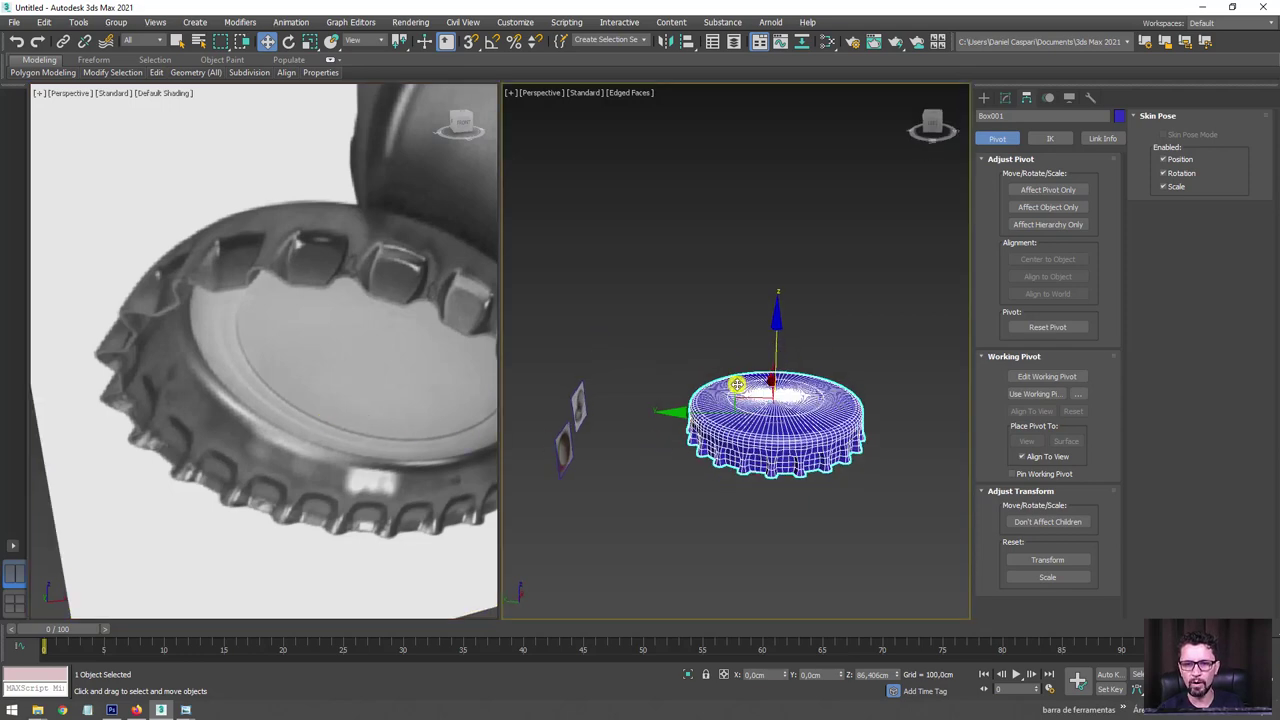
pyautogui.keyDown('shift'); pyautogui.moveTo(736, 384); pyautogui.dragTo(943, 290); pyautogui.keyUp('shift')
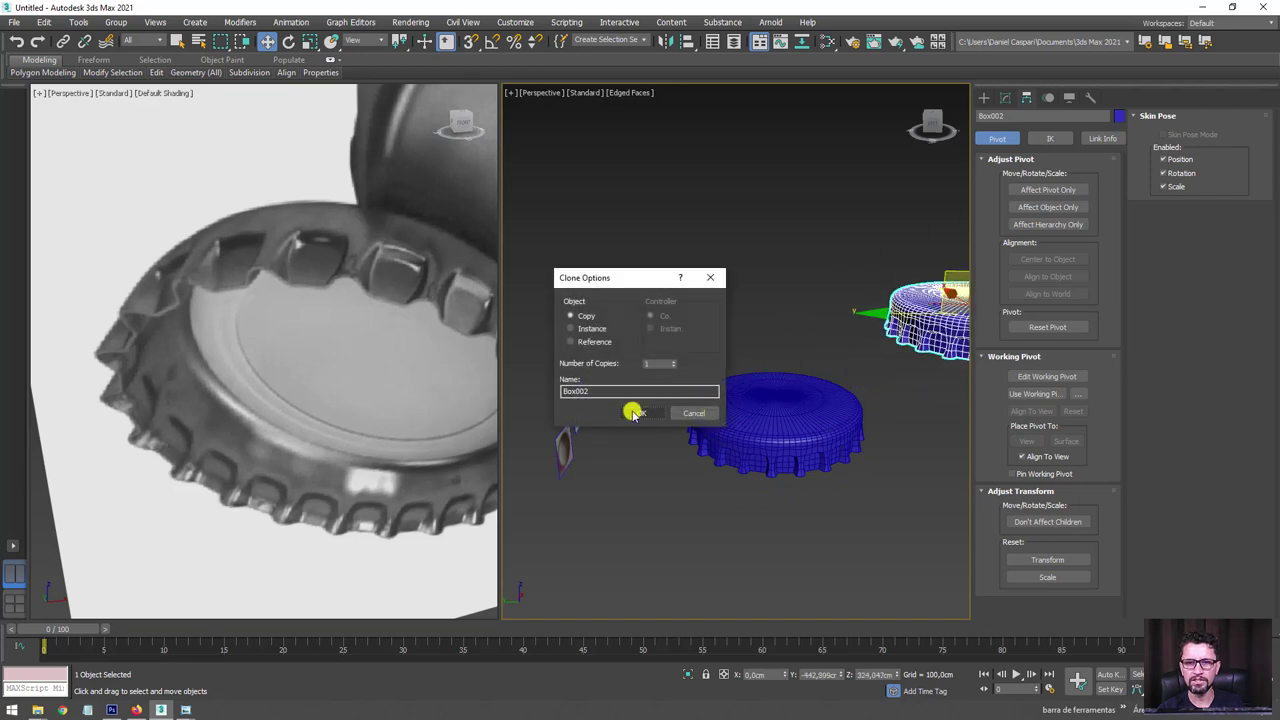
pyautogui.click(633, 413)
pyautogui.keyDown('alt'); pyautogui.moveTo(894, 354); pyautogui.dragTo(697, 417, button='middle'); pyautogui.keyUp('alt')
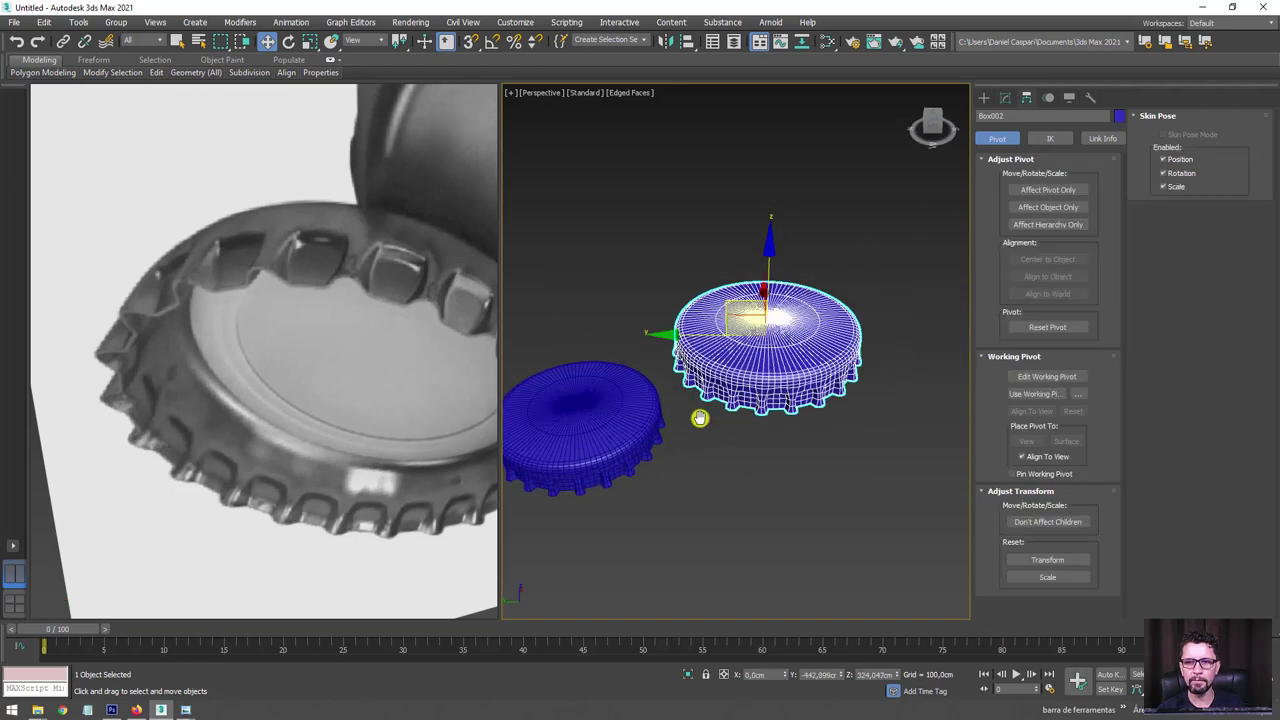
# Enter the copy's Edit Poly modifier and switch to a straight Front view.
pyautogui.click(1005, 97)
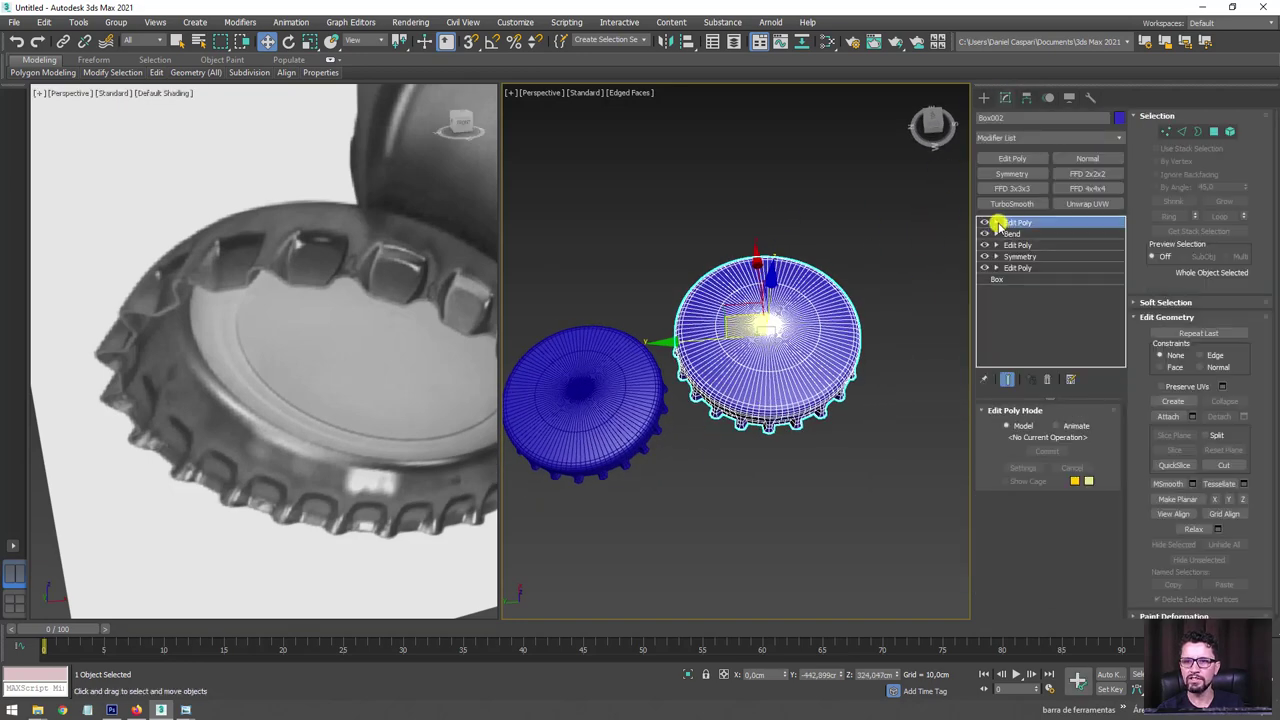
pyautogui.scroll(3, 803, 303)
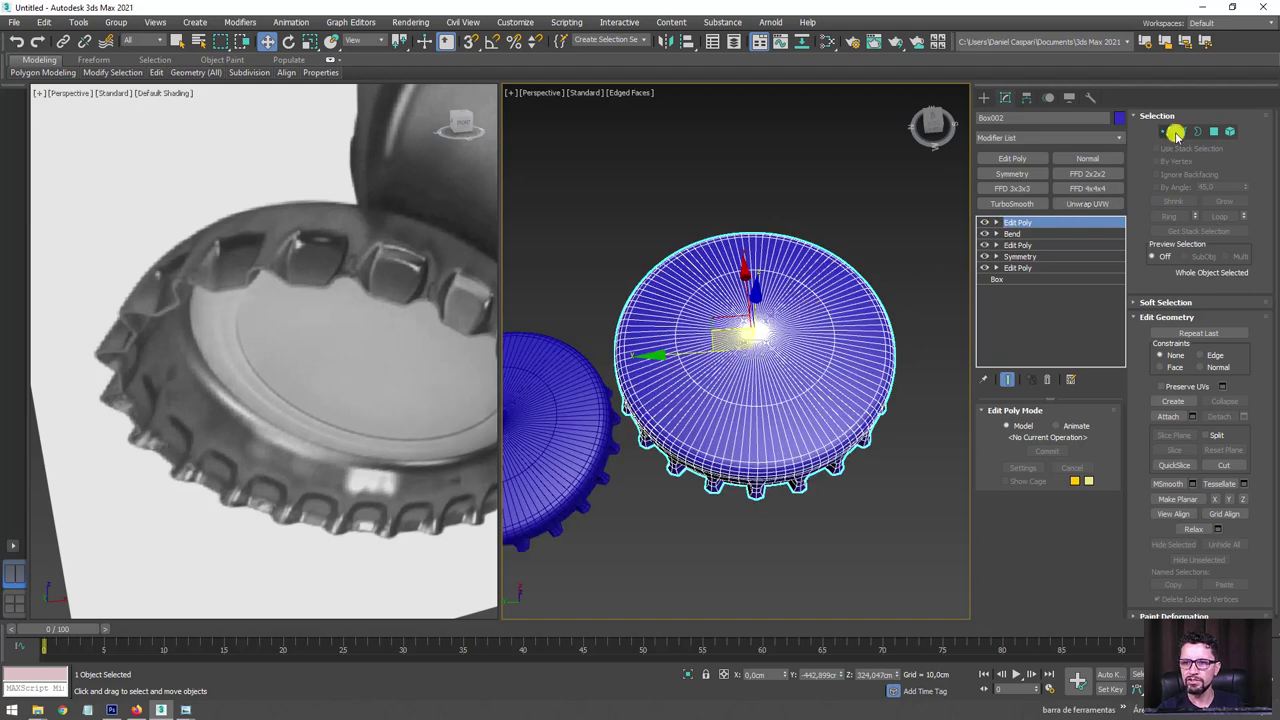
pyautogui.click(1182, 131)
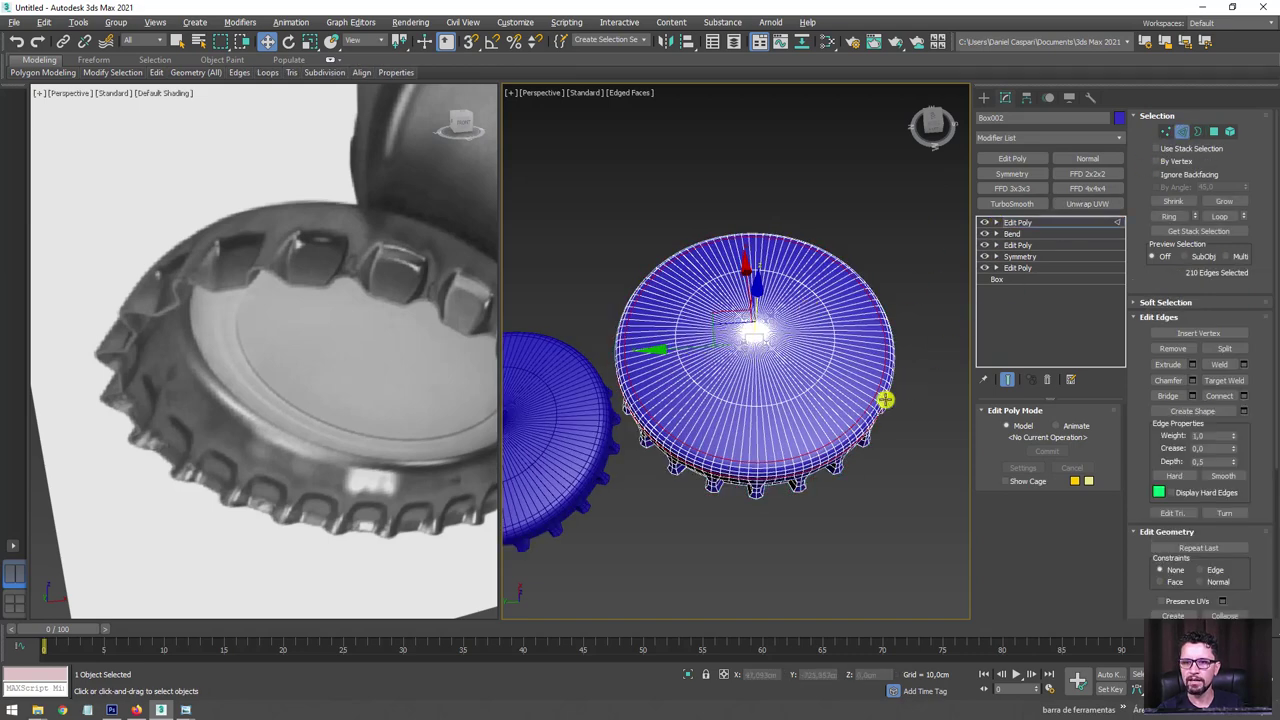
pyautogui.keyDown('alt'); pyautogui.moveTo(885, 400); pyautogui.dragTo(877, 313, button='middle'); pyautogui.keyUp('alt')
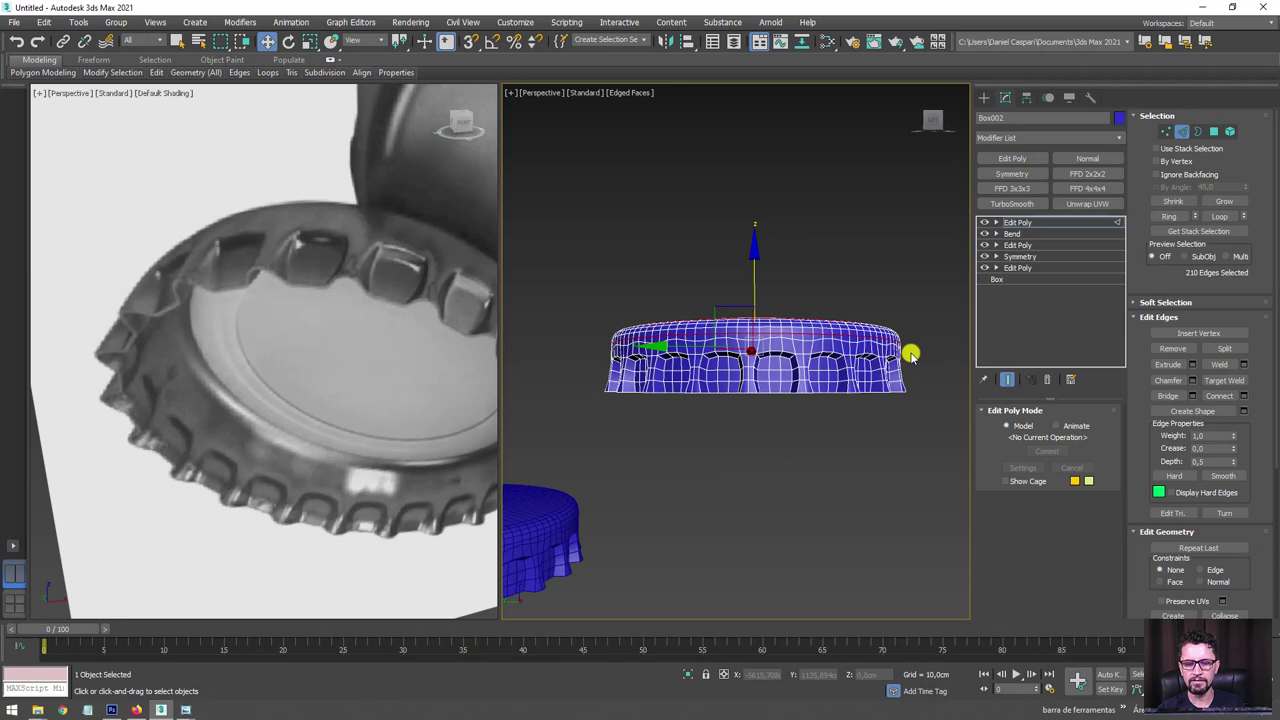
pyautogui.press('f')
pyautogui.scroll(2, 883, 346)
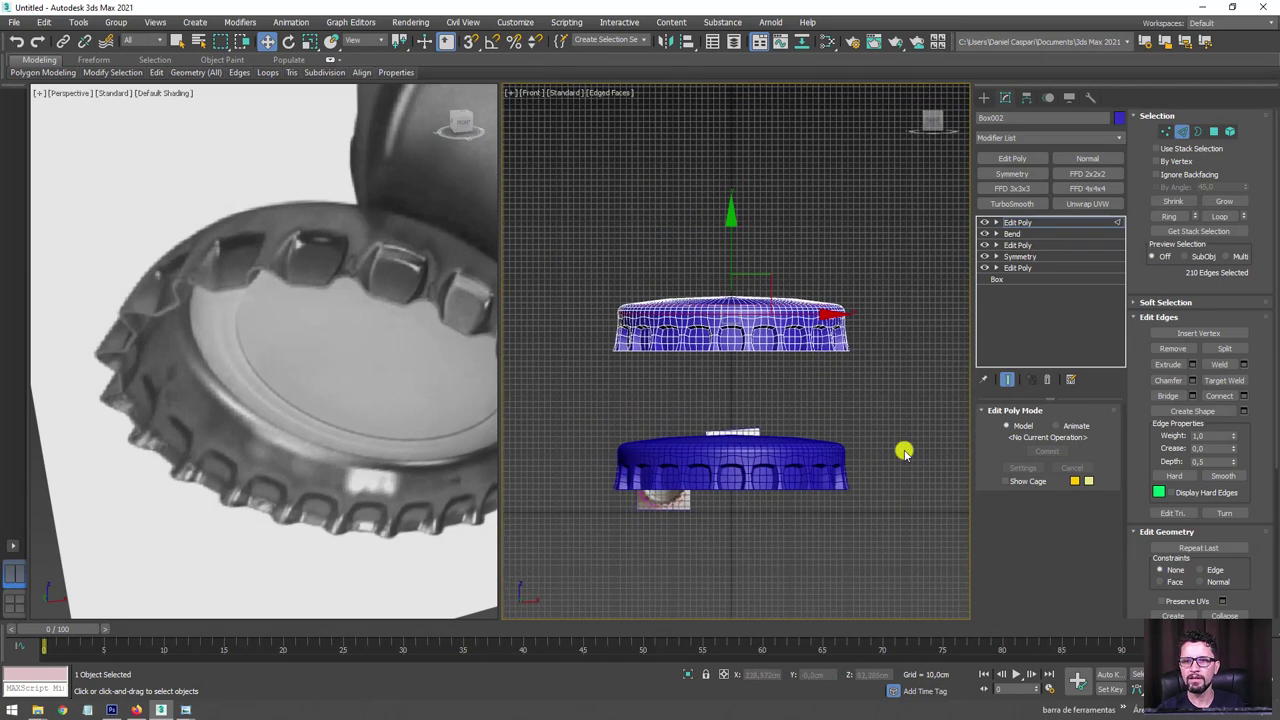
# Select the copy's side and teeth polygons, grow the selection twice, and delete them.
pyautogui.click(1212, 133)
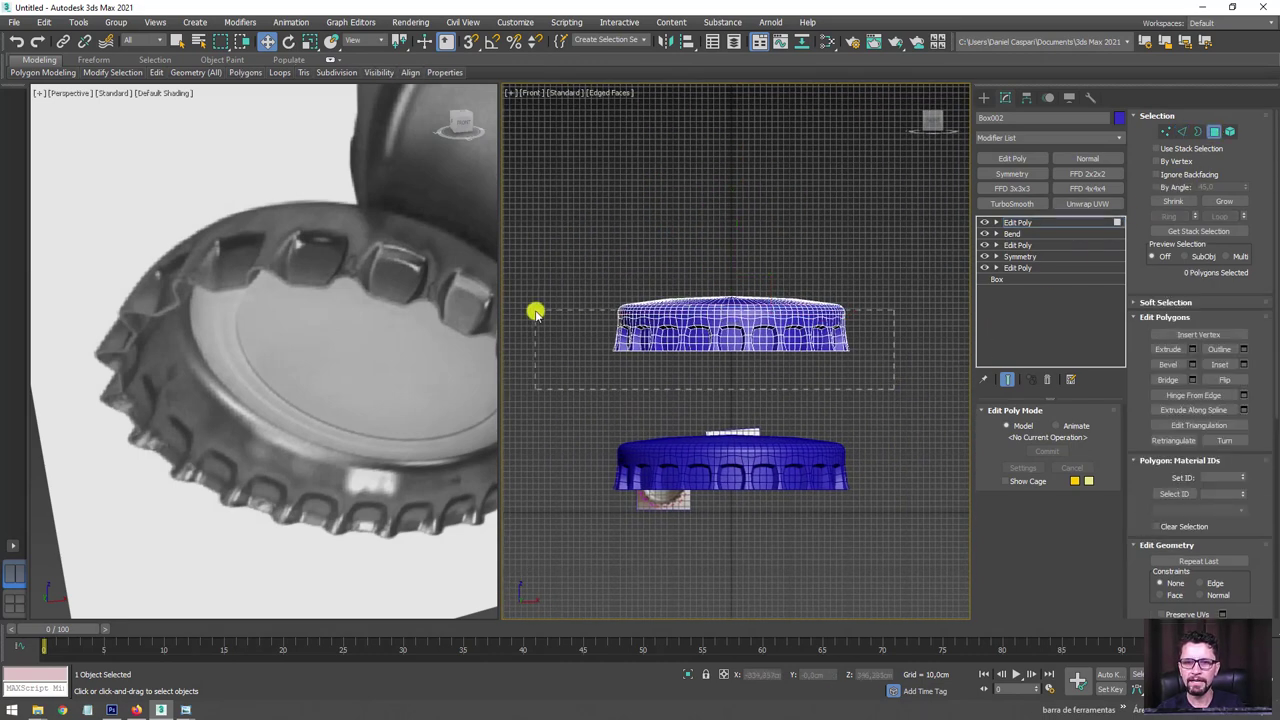
pyautogui.moveTo(535, 312); pyautogui.dragTo(529, 316)
pyautogui.scroll(2, 723, 314)
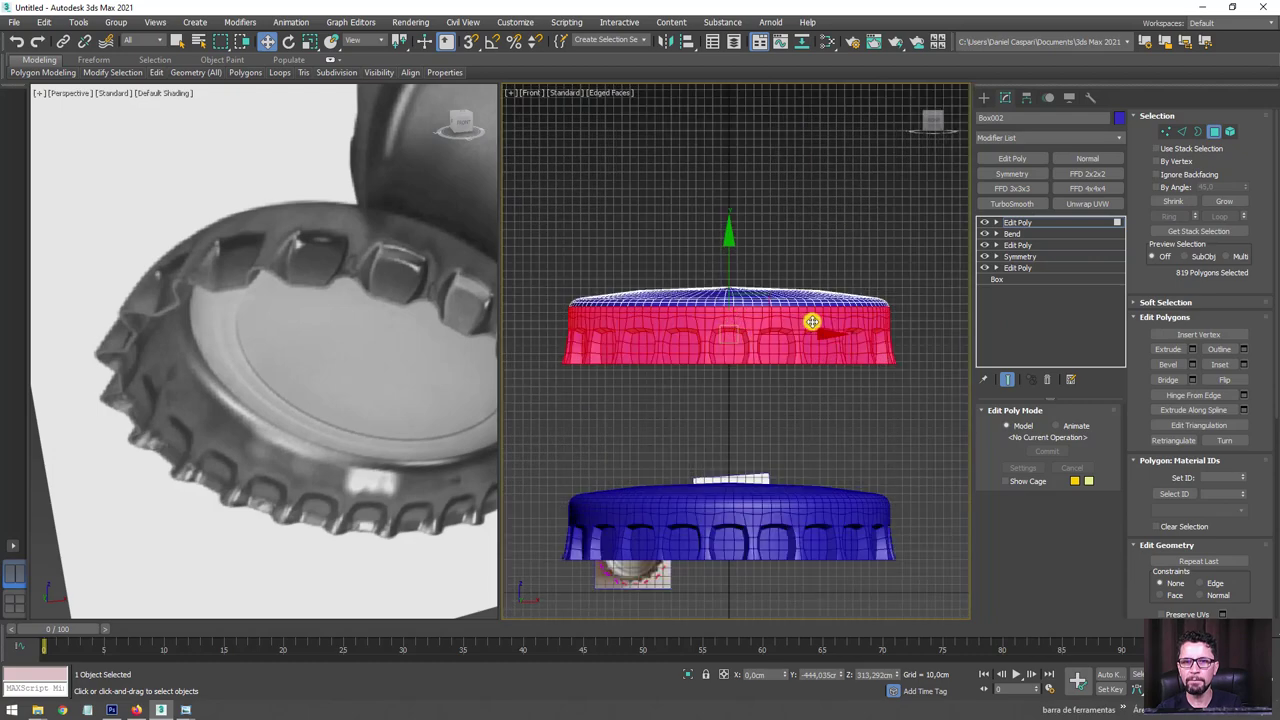
pyautogui.click(1220, 202)
pyautogui.click(1220, 202)
pyautogui.moveTo(849, 220)
pyautogui.keyDown('alt'); pyautogui.mouseDown(button='middle')
pyautogui.moveTo(864, 318)
pyautogui.moveTo(903, 355)
pyautogui.mouseUp(button='middle'); pyautogui.keyUp('alt')
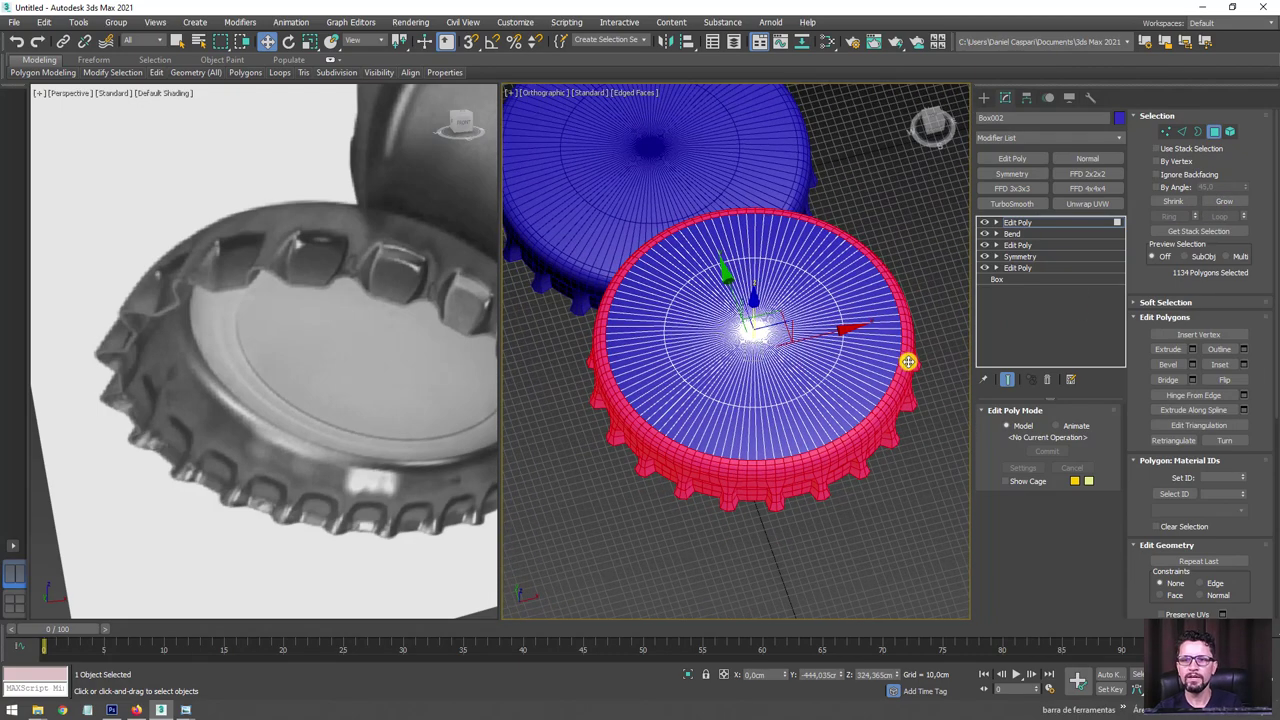
pyautogui.press('Delete')
# Select all of the remaining disc's polygons and flip their normals.
pyautogui.scroll(3, 905, 386)
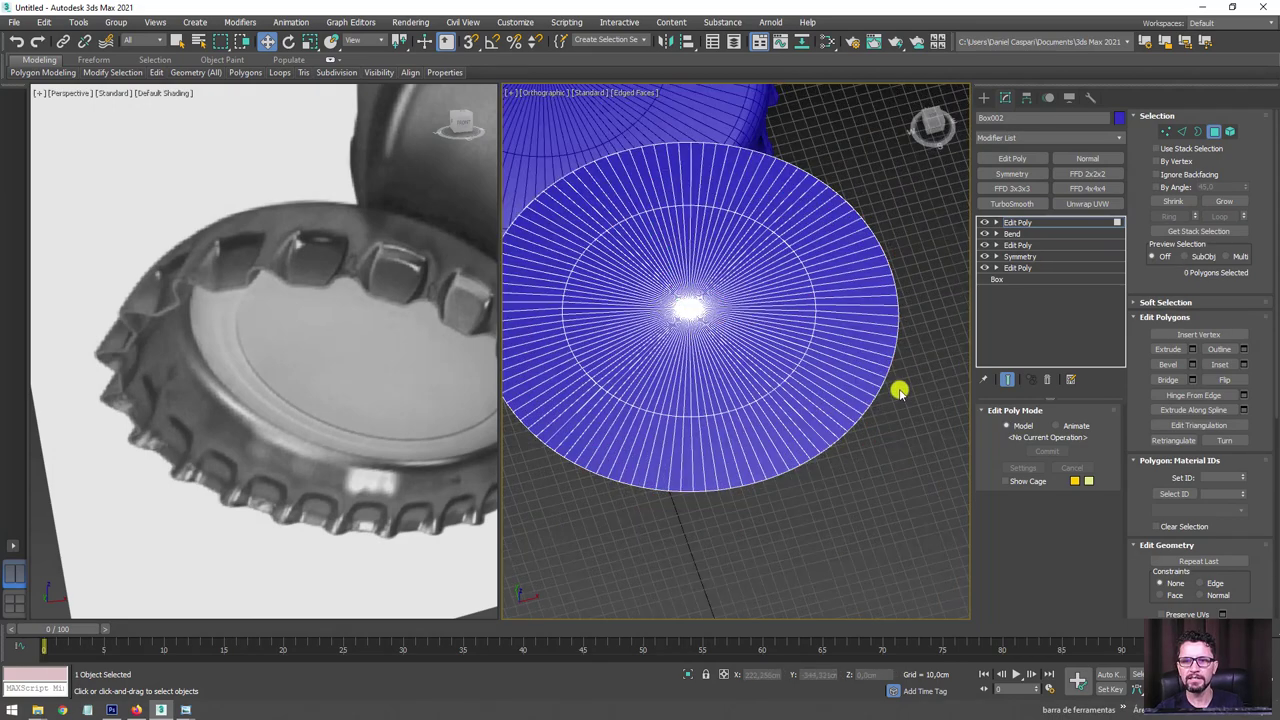
pyautogui.keyDown('alt'); pyautogui.moveTo(900, 386); pyautogui.dragTo(934, 517, button='middle'); pyautogui.keyUp('alt')
pyautogui.scroll(-5, 934, 517)
pyautogui.hotkey('ctrl', 'a')
pyautogui.scroll(2, 849, 449)
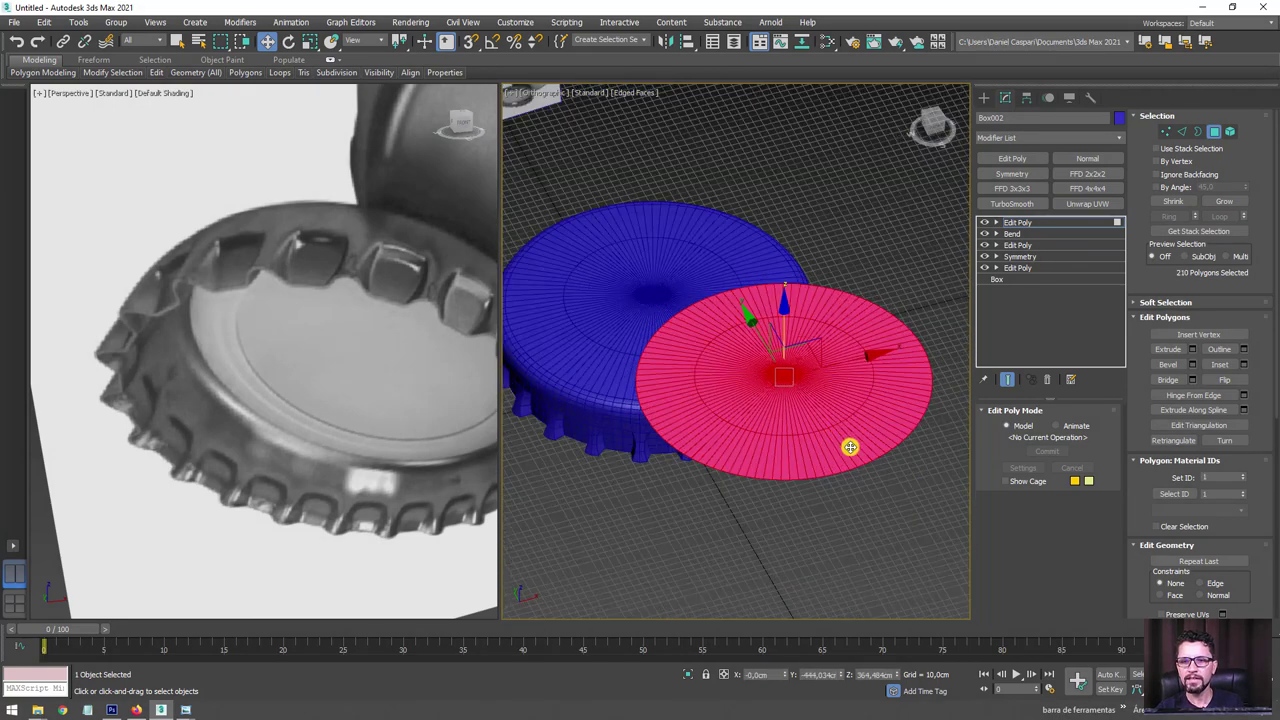
pyautogui.scroll(2, 862, 443)
pyautogui.click(1225, 381)
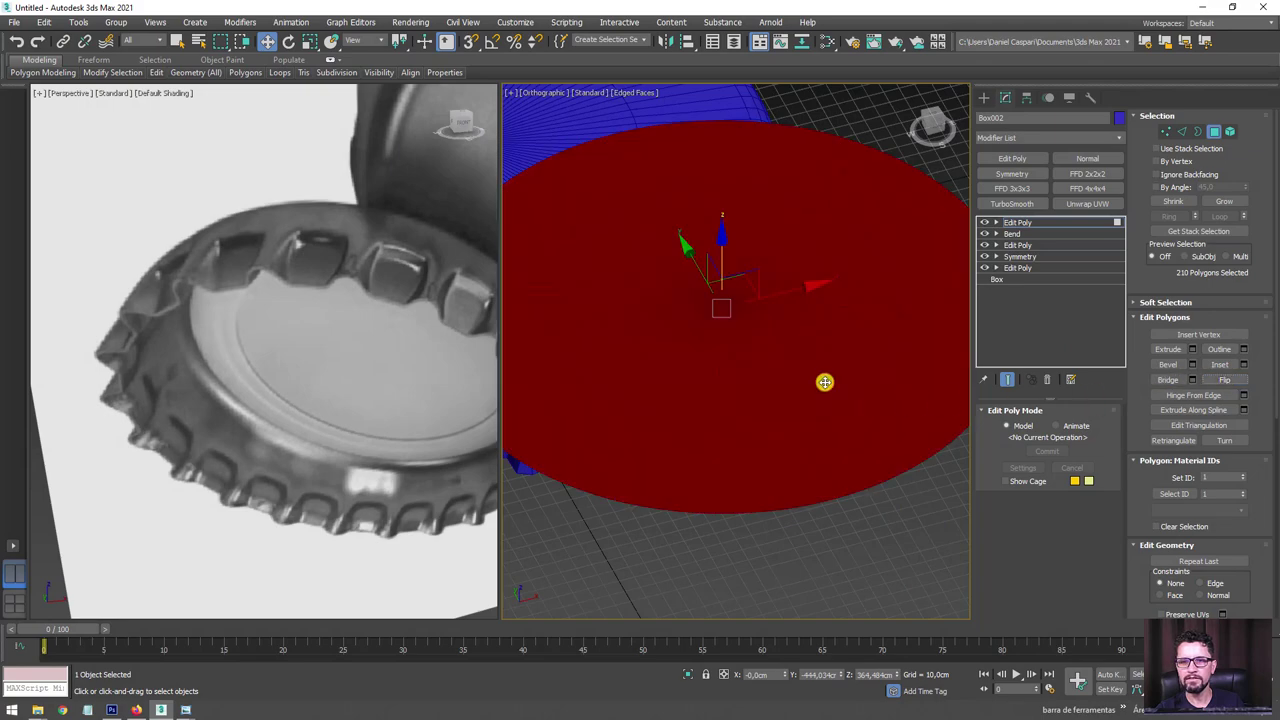
pyautogui.scroll(-3, 826, 380)
# Select the disc's radial edge ring, then the whole disc as one element in Polygon mode.
pyautogui.keyDown('alt'); pyautogui.moveTo(791, 380); pyautogui.dragTo(789, 309, button='middle'); pyautogui.keyUp('alt')
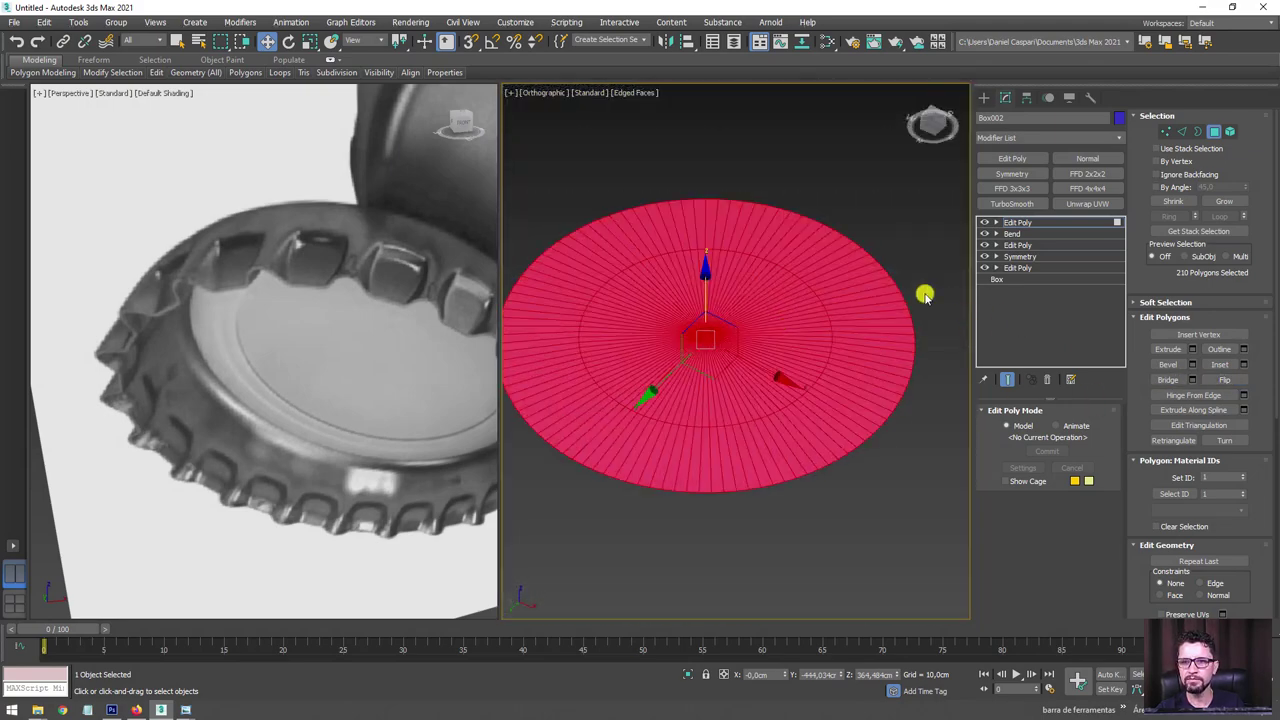
pyautogui.click(1185, 134)
pyautogui.scroll(2, 851, 281)
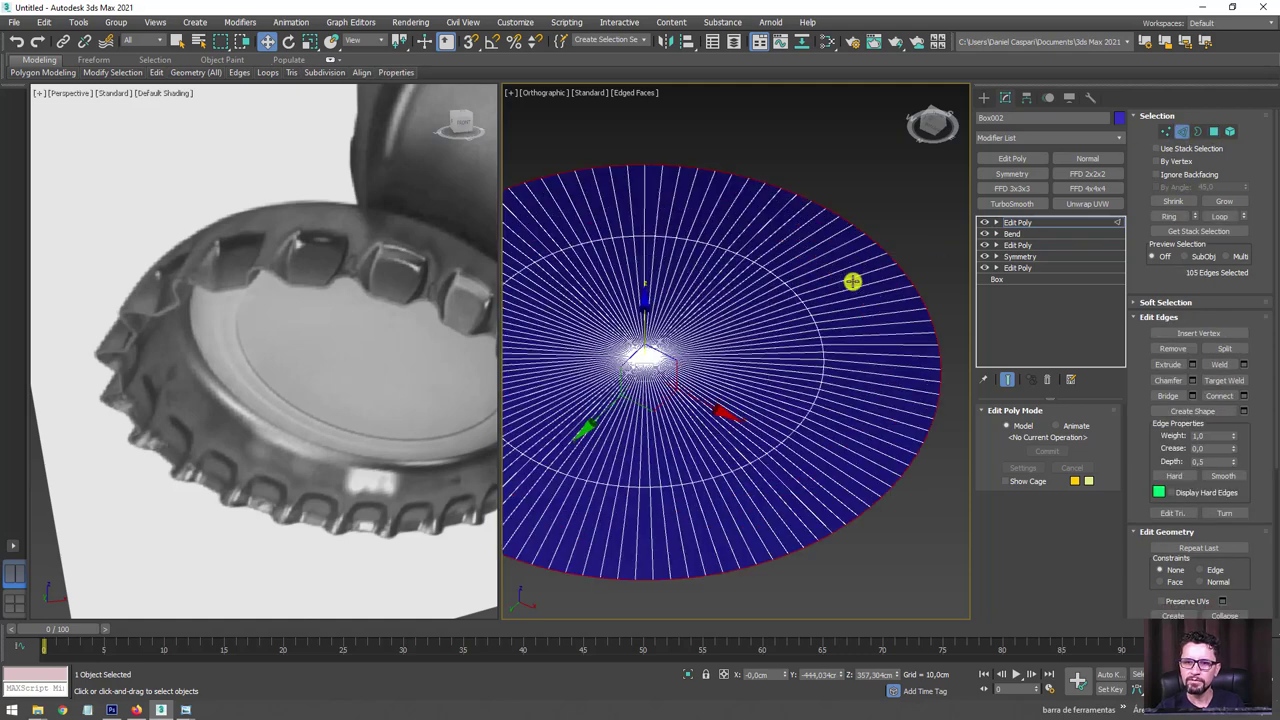
pyautogui.click(849, 280)
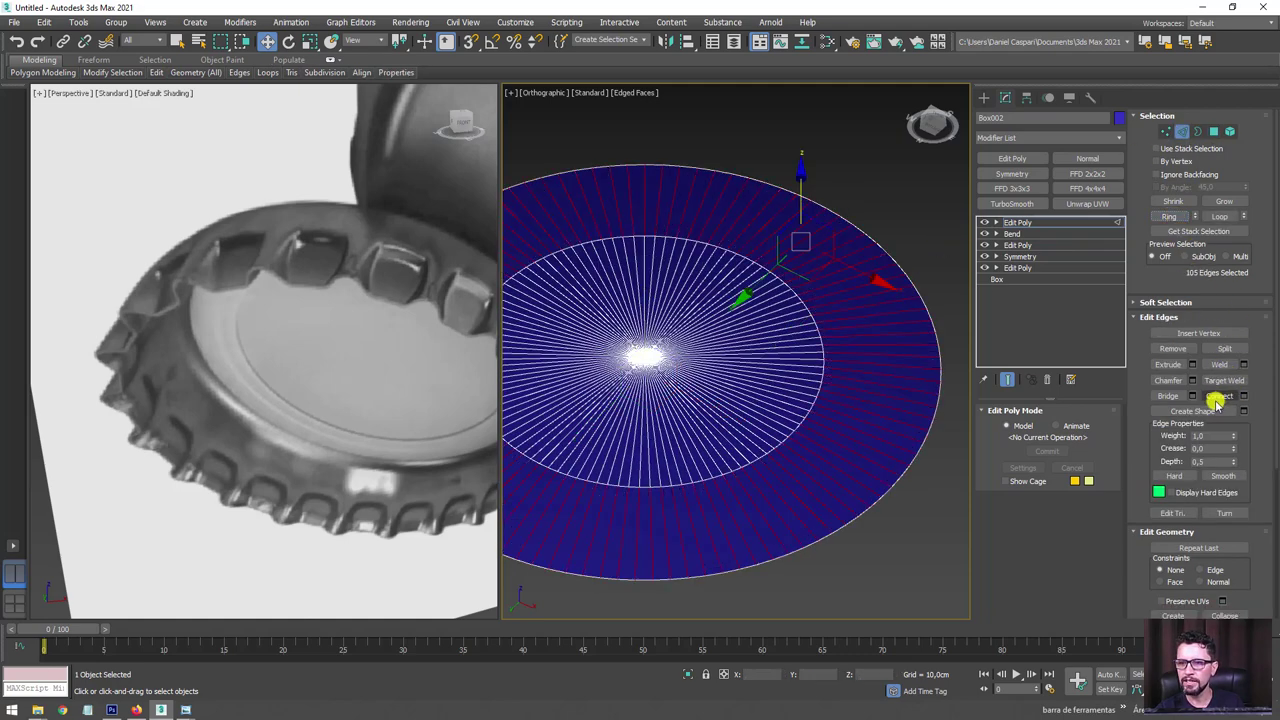
pyautogui.click(1006, 383)
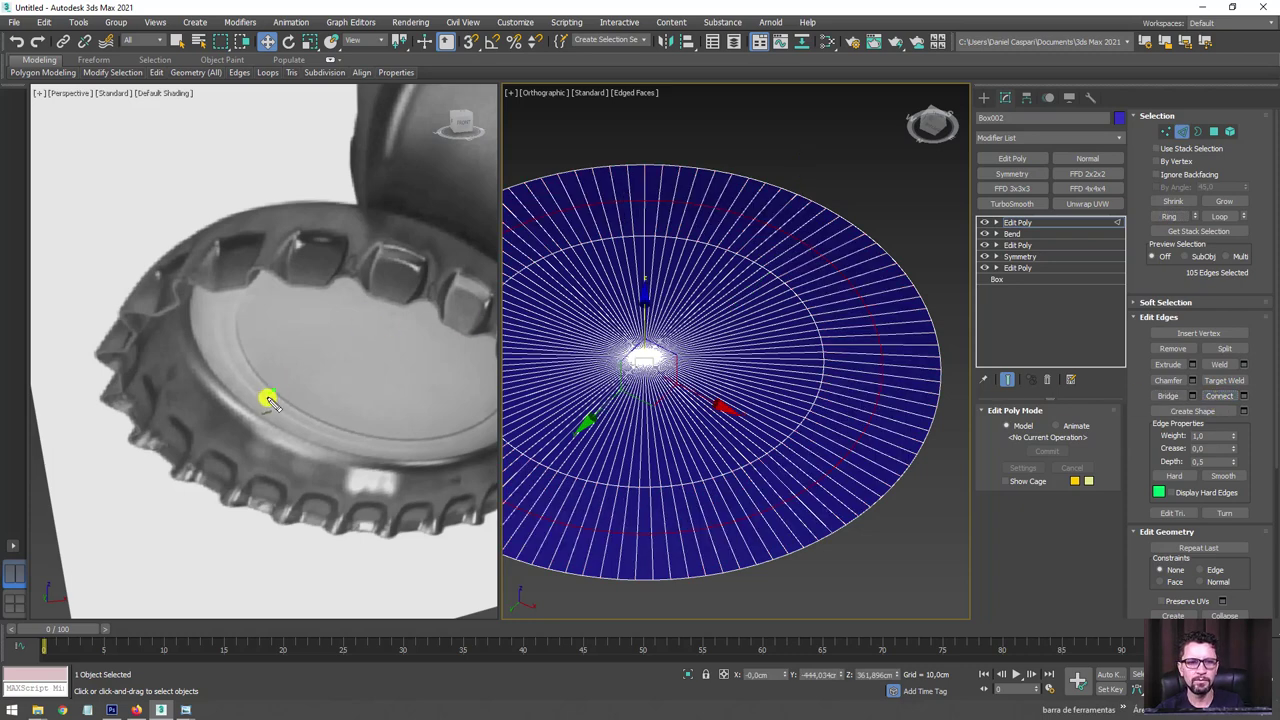
pyautogui.keyDown('alt'); pyautogui.moveTo(767, 362); pyautogui.dragTo(840, 317, button='middle'); pyautogui.keyUp('alt')
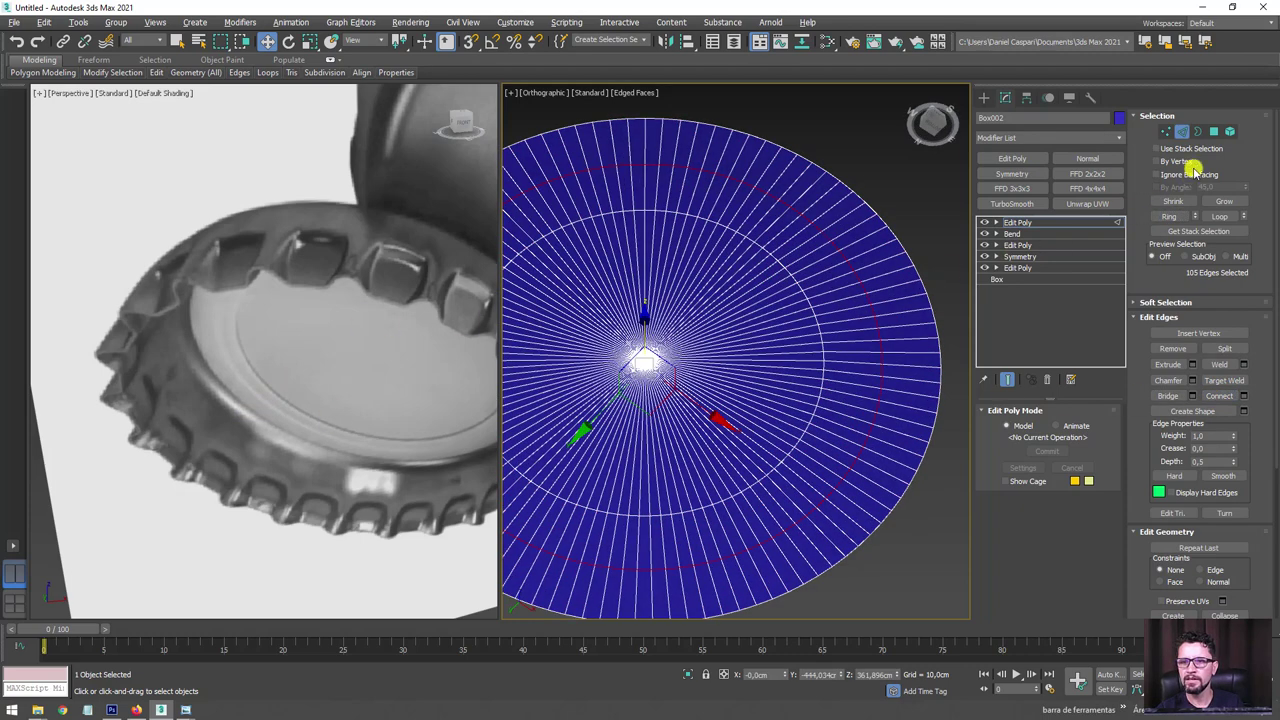
pyautogui.click(1229, 131)
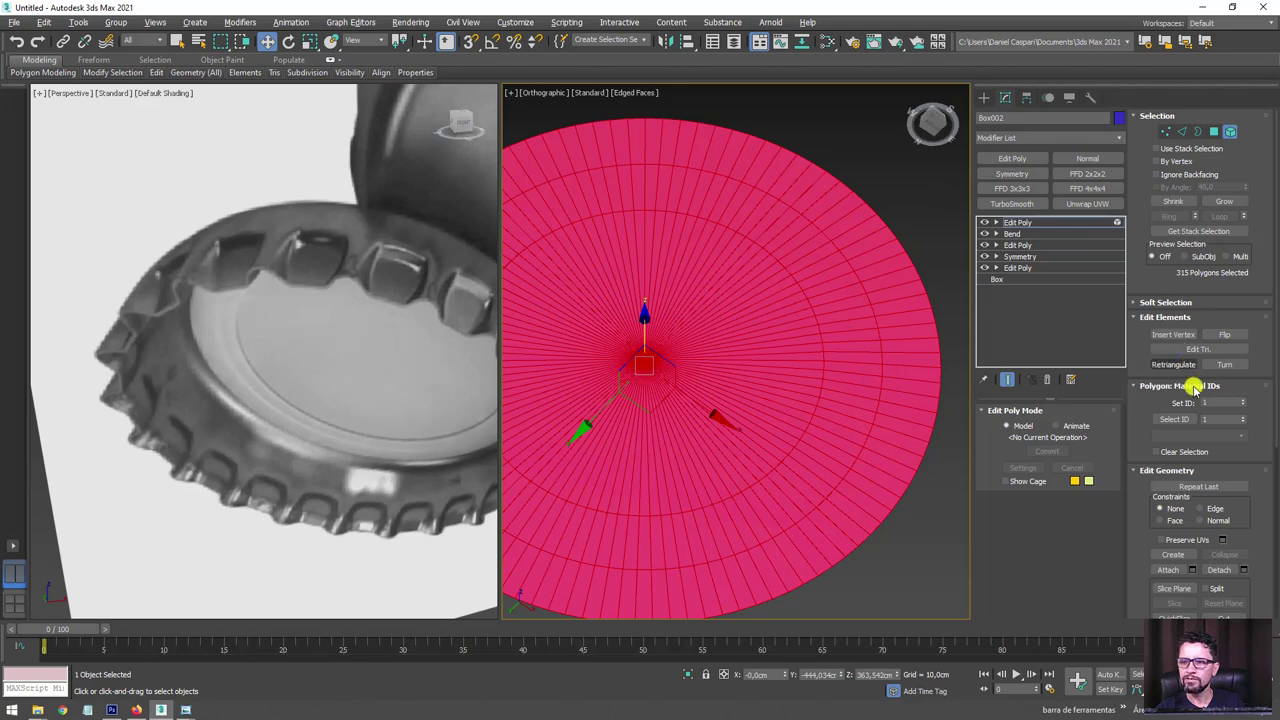
pyautogui.click(1136, 318)
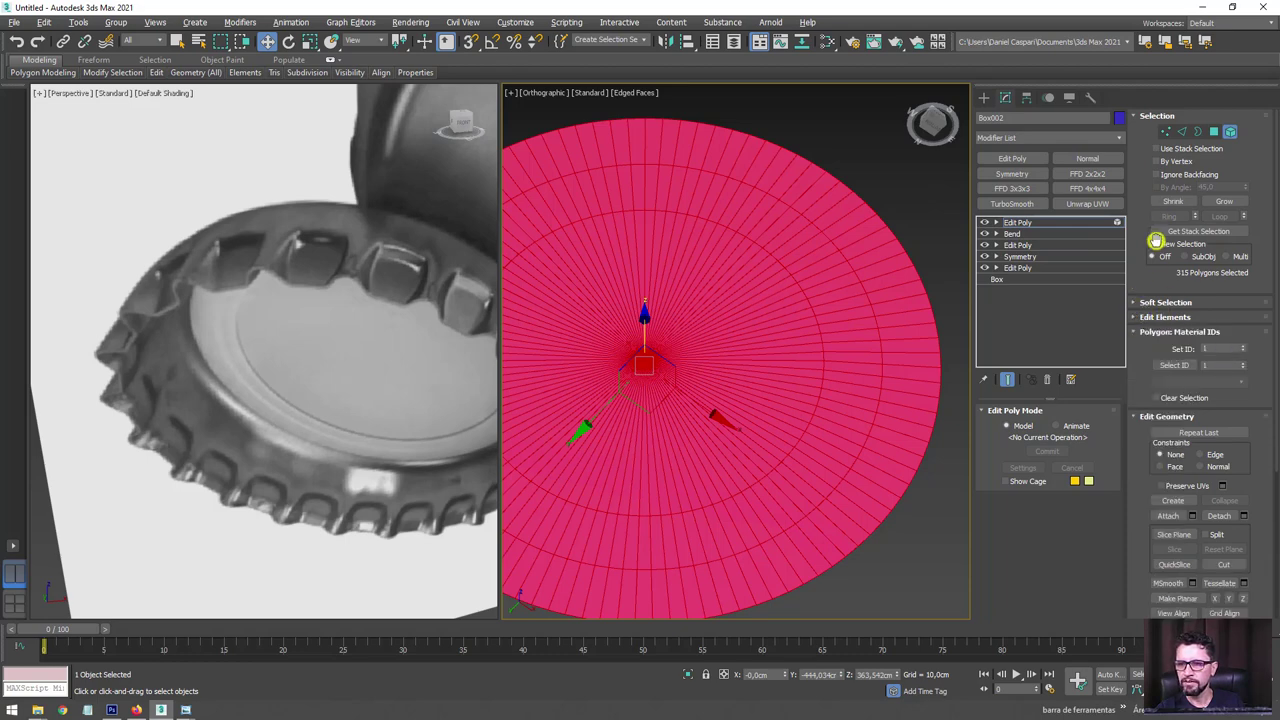
pyautogui.click(1213, 132)
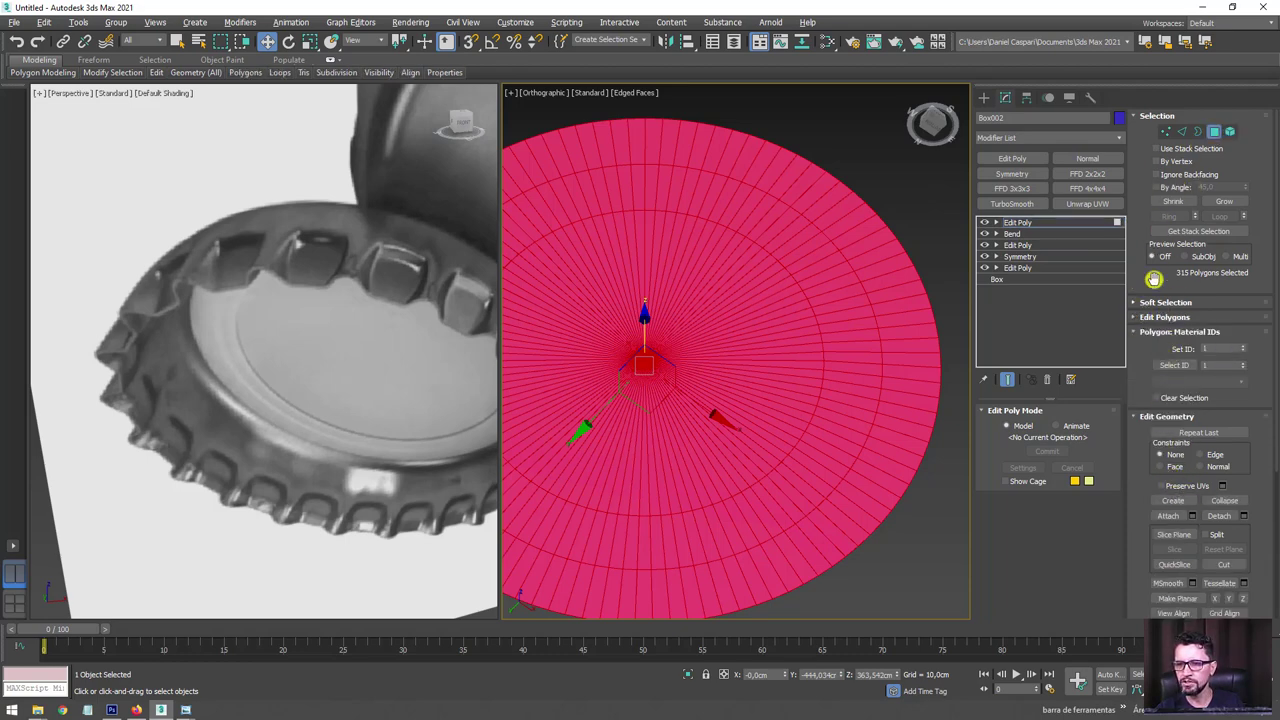
# Extrude the disc's polygons upward by 1,643 cm.
pyautogui.click(1136, 318)
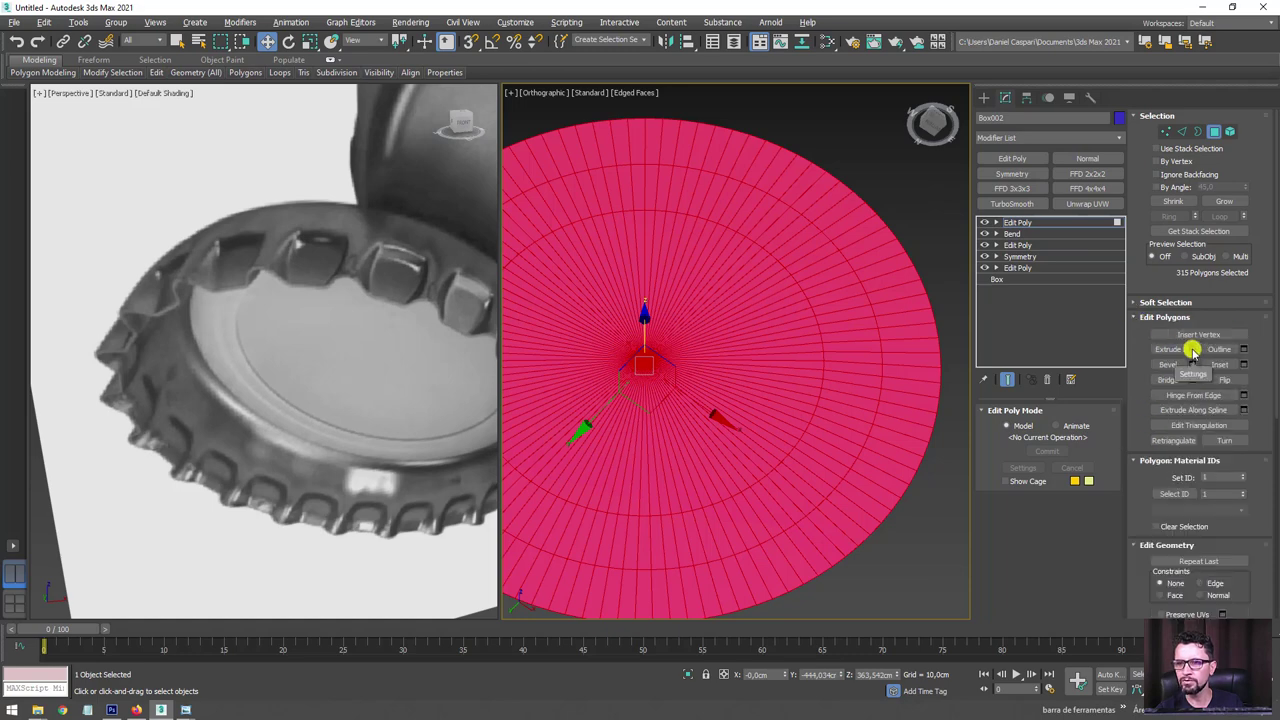
pyautogui.click(1192, 349)
pyautogui.moveTo(940, 288)
pyautogui.keyDown('alt'); pyautogui.mouseDown(button='middle')
pyautogui.moveTo(929, 392)
pyautogui.moveTo(957, 380)
pyautogui.moveTo(854, 386)
pyautogui.moveTo(779, 339)
pyautogui.moveTo(780, 351)
pyautogui.moveTo(920, 309)
pyautogui.mouseUp(button='middle'); pyautogui.keyUp('alt')
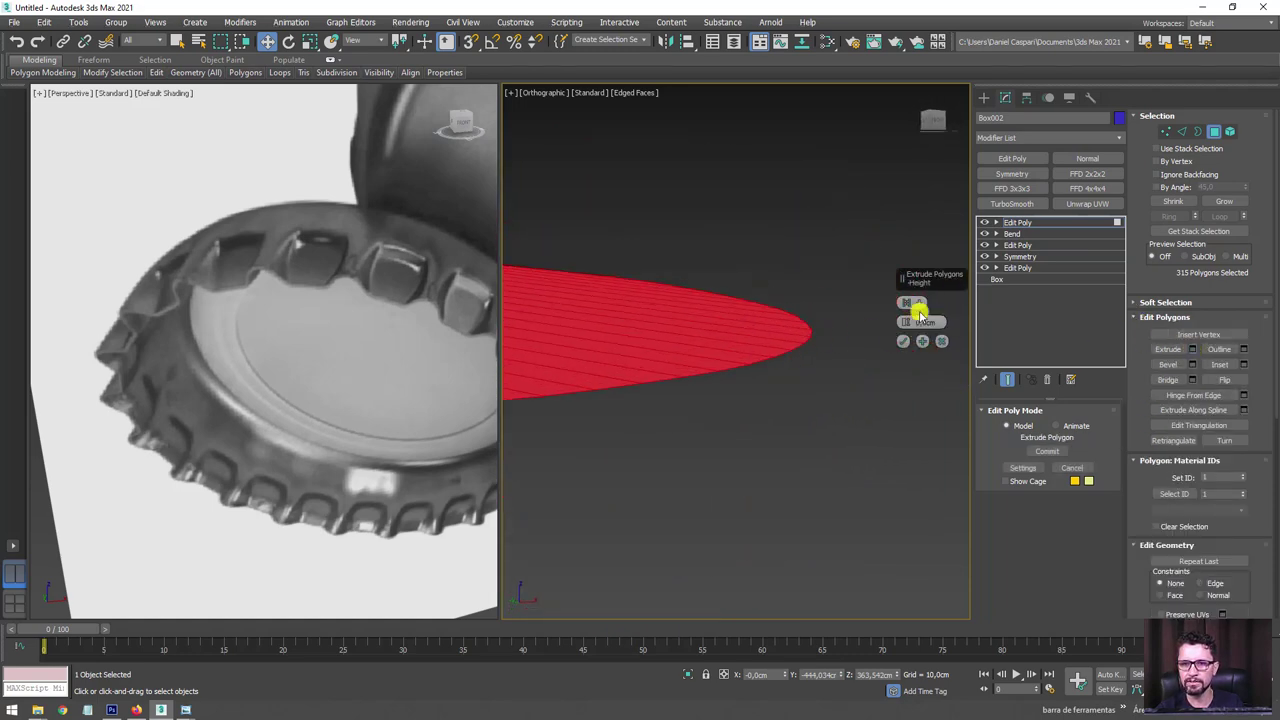
pyautogui.moveTo(906, 322); pyautogui.dragTo(909, 291)
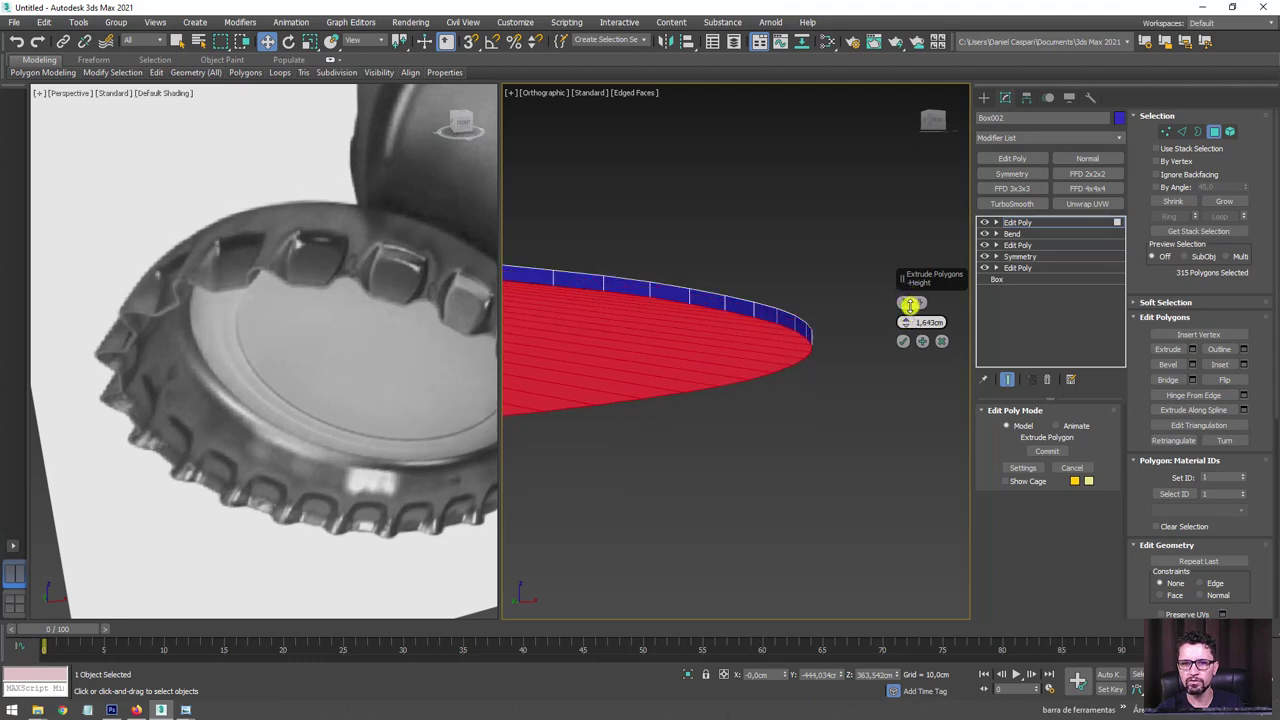
pyautogui.click(906, 342)
pyautogui.click(906, 342)
pyautogui.moveTo(851, 340)
pyautogui.keyDown('alt'); pyautogui.mouseDown(button='middle')
pyautogui.moveTo(811, 366)
pyautogui.moveTo(803, 331)
pyautogui.mouseUp(button='middle'); pyautogui.keyUp('alt')
# Convert the disc's radial edge ring to polygons and extrude them slightly.
pyautogui.click(1183, 131)
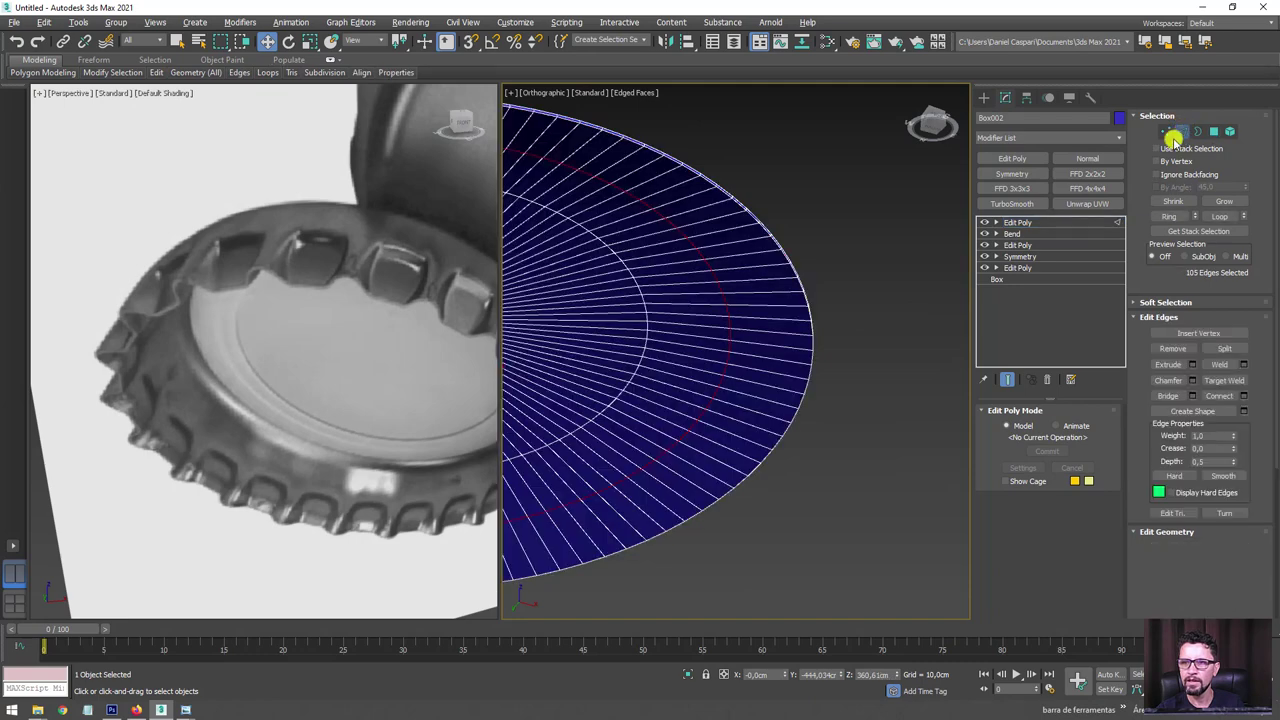
pyautogui.click(761, 292)
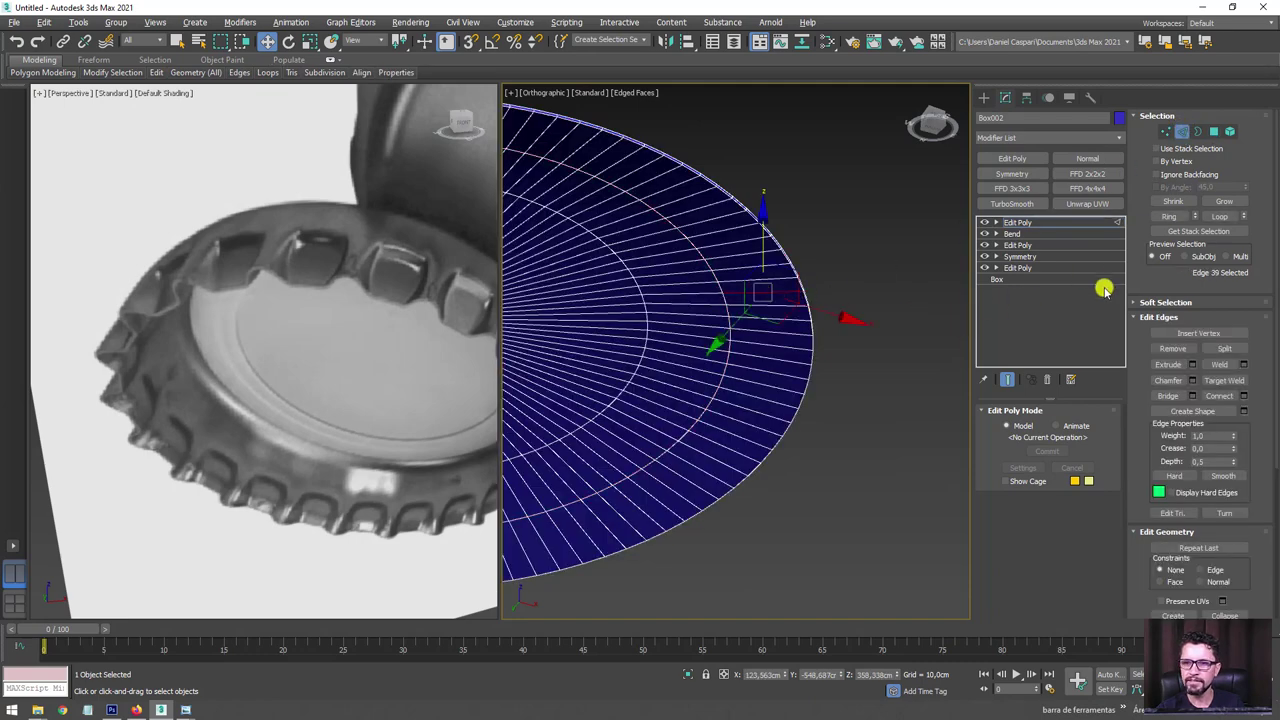
pyautogui.click(1170, 218)
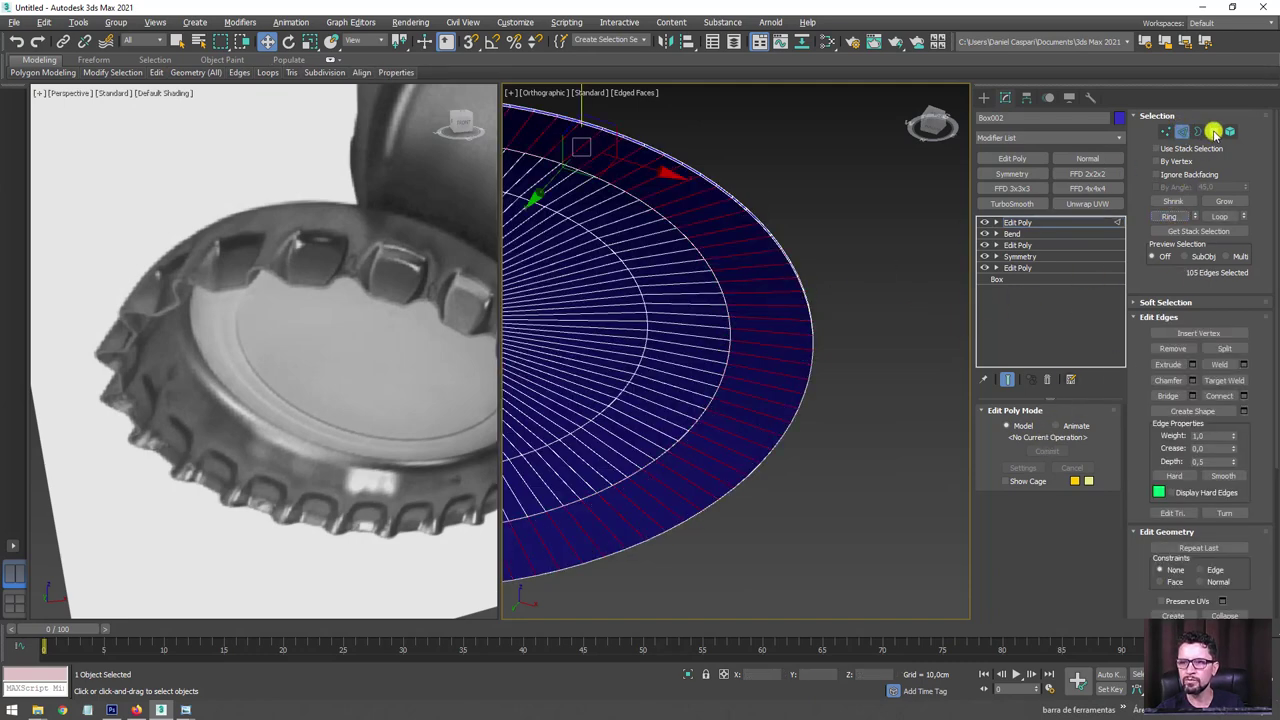
pyautogui.keyDown('ctrl'); pyautogui.click(1215, 131); pyautogui.keyUp('ctrl')
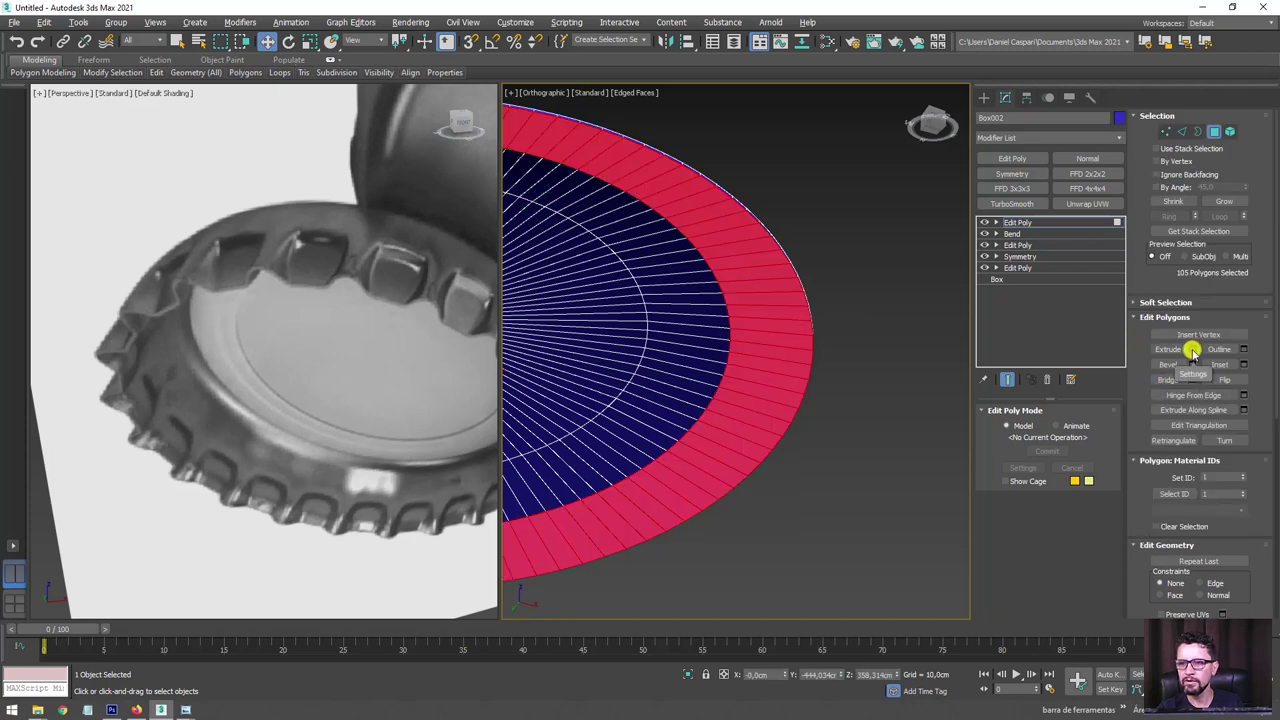
pyautogui.click(1192, 349)
pyautogui.moveTo(816, 341)
pyautogui.keyDown('alt'); pyautogui.mouseDown(button='middle')
pyautogui.moveTo(760, 383)
pyautogui.moveTo(820, 383)
pyautogui.moveTo(850, 365)
pyautogui.mouseUp(button='middle'); pyautogui.keyUp('alt')
pyautogui.moveTo(907, 321); pyautogui.dragTo(914, 309)
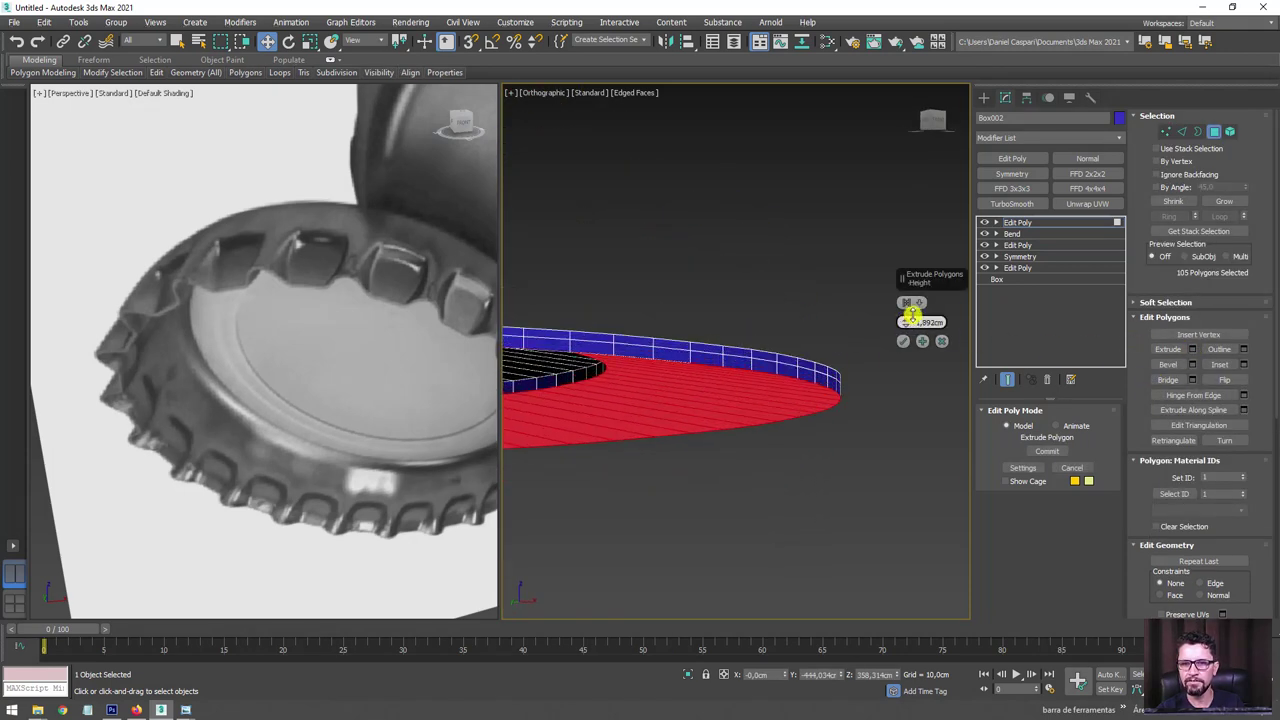
pyautogui.click(903, 342)
# Connect the ring with a new edge loop and extrude it 1,818 cm wide, -1,872 cm high.
pyautogui.press('2')
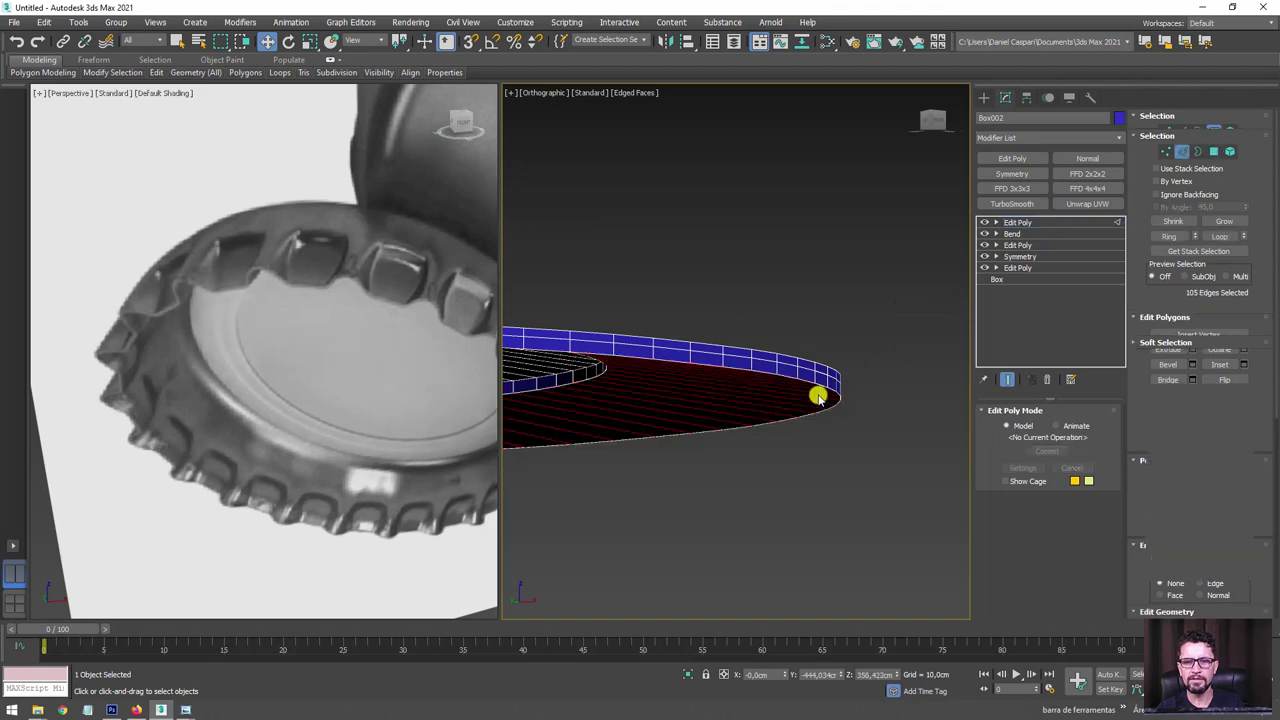
pyautogui.keyDown('alt'); pyautogui.moveTo(786, 400); pyautogui.dragTo(825, 345, button='middle'); pyautogui.keyUp('alt')
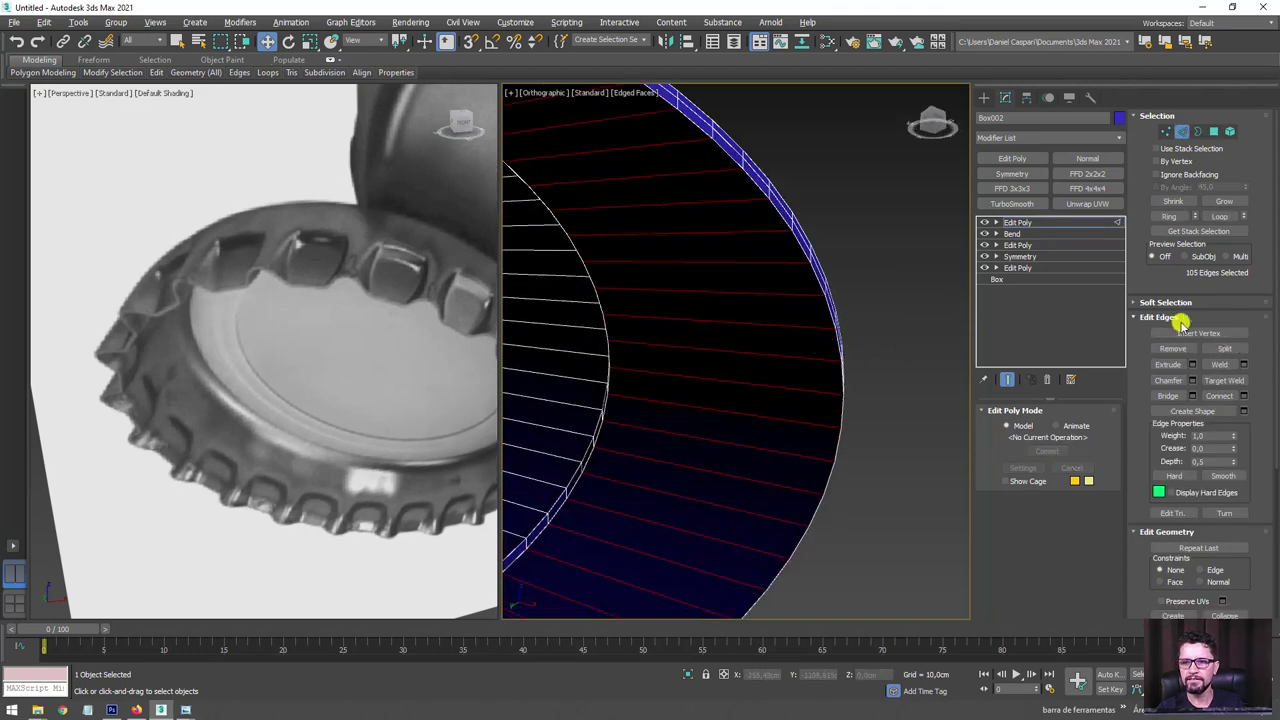
pyautogui.click(1212, 395)
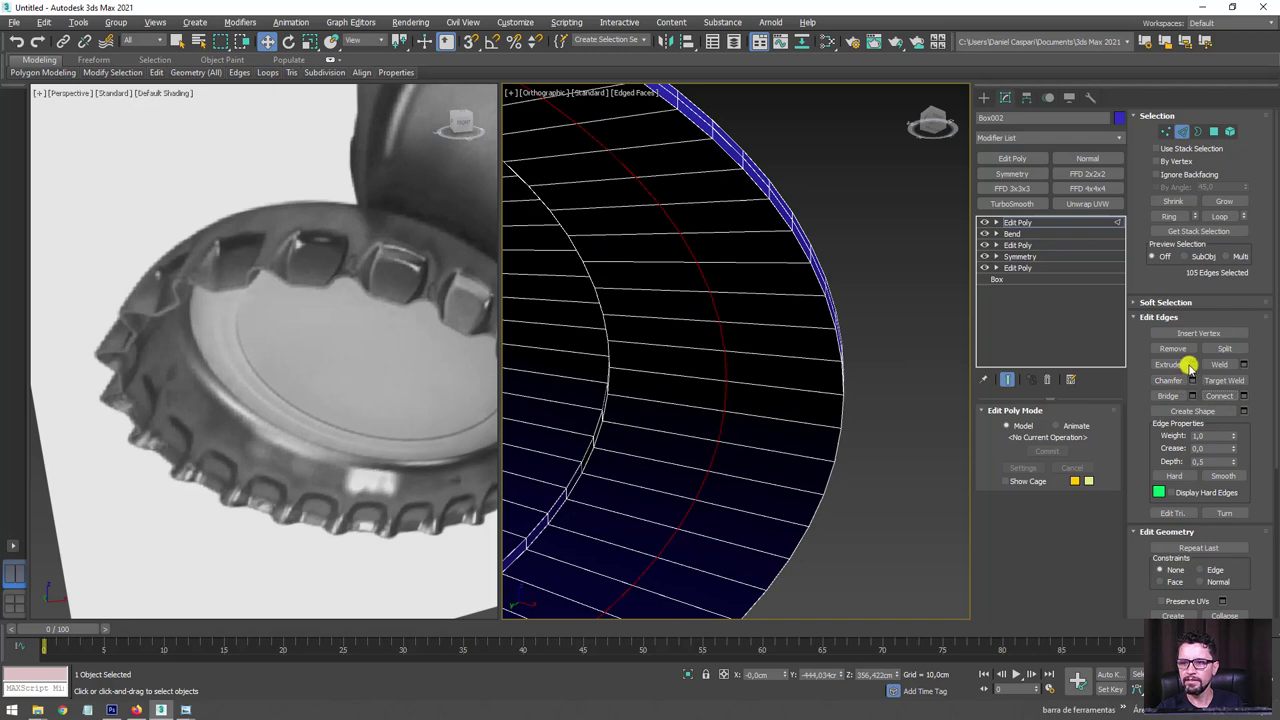
pyautogui.click(1193, 365)
pyautogui.keyDown('alt'); pyautogui.moveTo(806, 371); pyautogui.dragTo(806, 420, button='middle'); pyautogui.keyUp('alt')
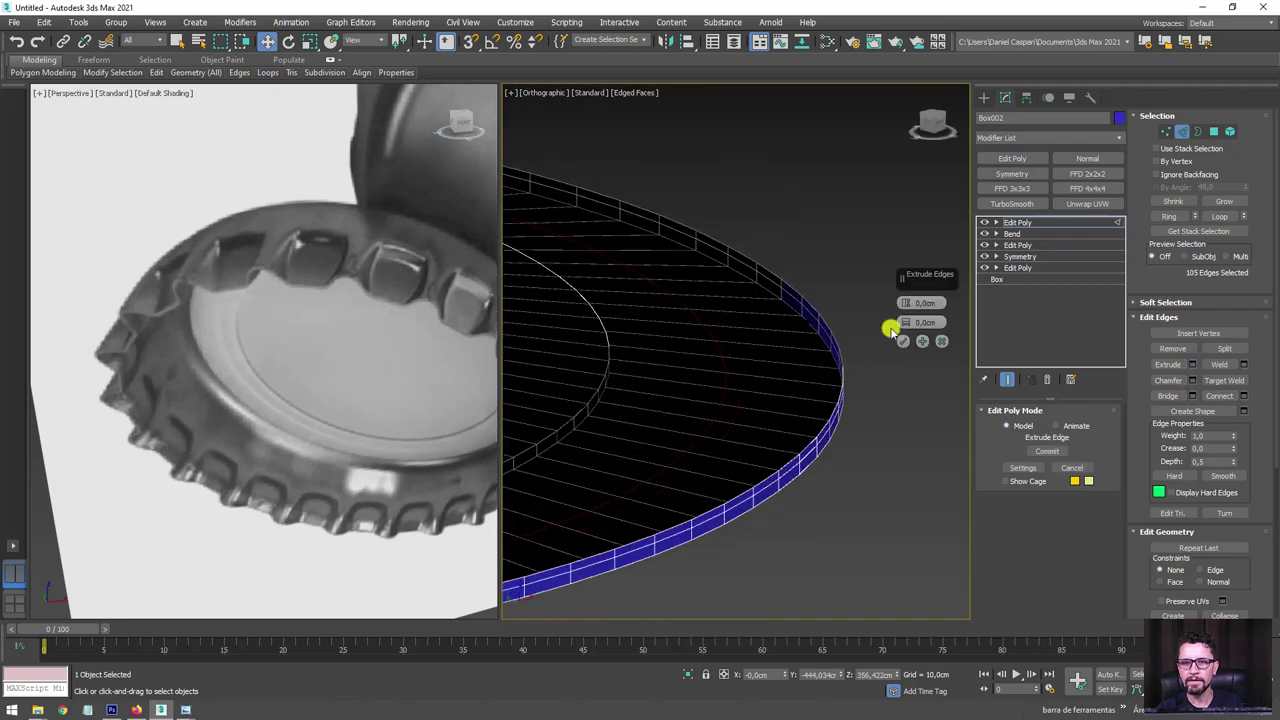
pyautogui.moveTo(905, 322); pyautogui.dragTo(908, 307)
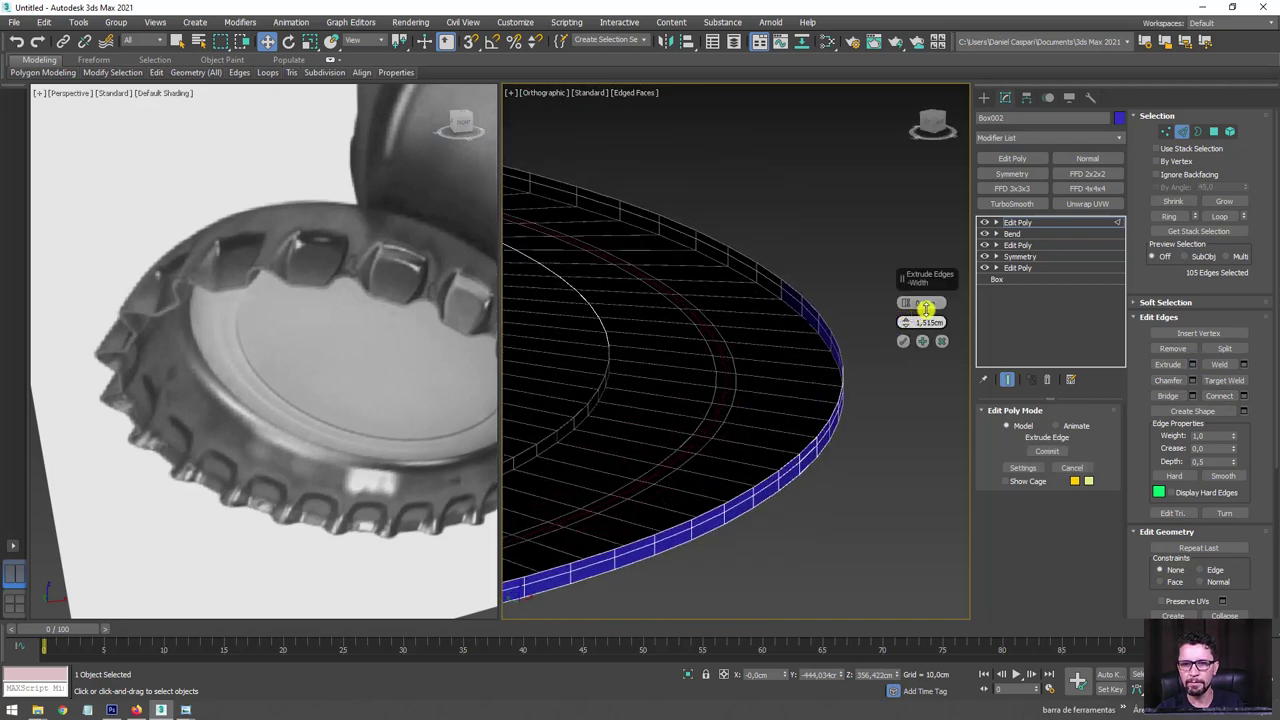
pyautogui.moveTo(907, 293); pyautogui.dragTo(908, 306)
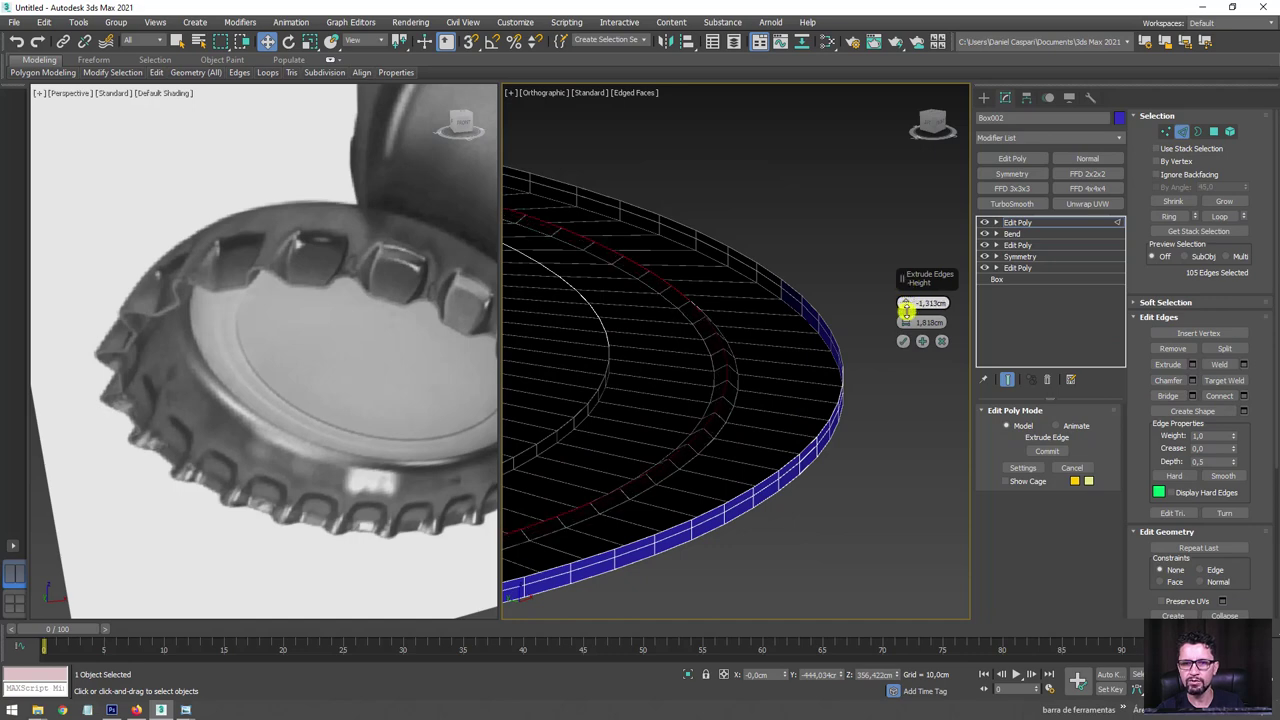
pyautogui.moveTo(814, 349)
pyautogui.keyDown('alt'); pyautogui.mouseDown(button='middle')
pyautogui.moveTo(777, 337)
pyautogui.moveTo(844, 340)
pyautogui.mouseUp(button='middle'); pyautogui.keyUp('alt')
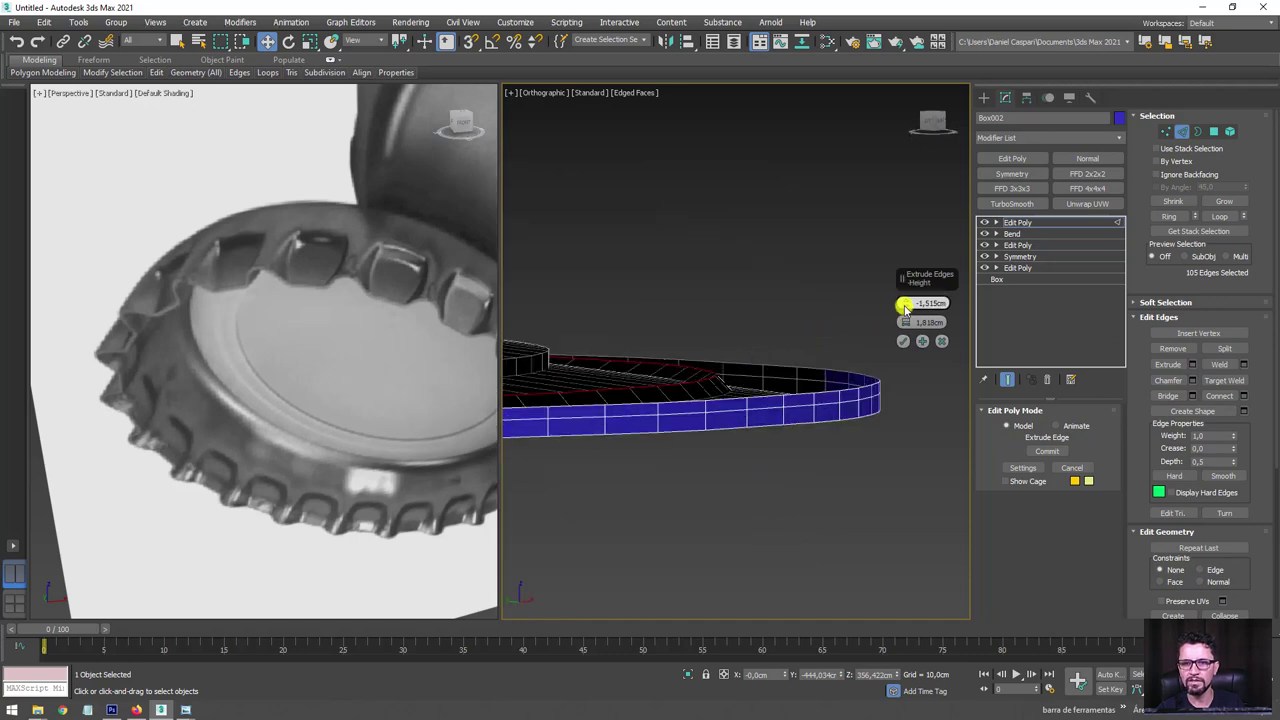
pyautogui.moveTo(905, 309); pyautogui.dragTo(905, 306)
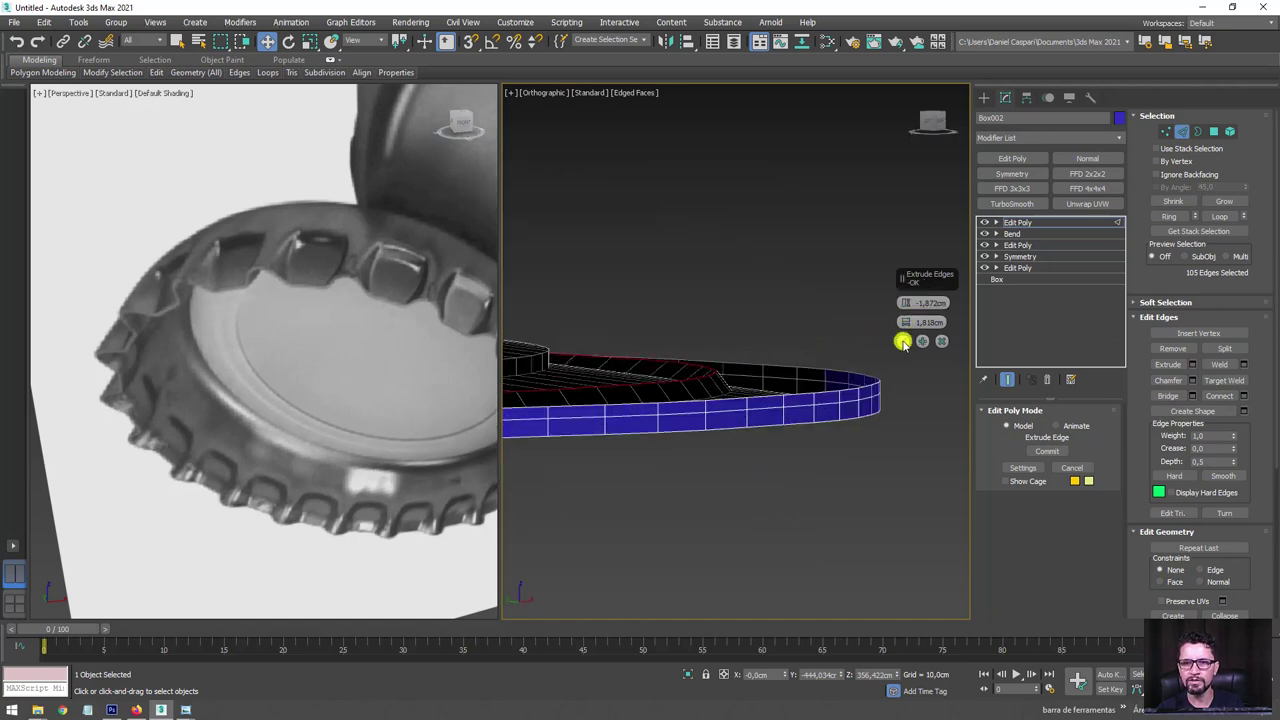
pyautogui.click(902, 342)
pyautogui.moveTo(902, 342)
pyautogui.keyDown('alt'); pyautogui.mouseDown(button='middle')
pyautogui.moveTo(860, 371)
pyautogui.moveTo(794, 360)
pyautogui.mouseUp(button='middle'); pyautogui.keyUp('alt')
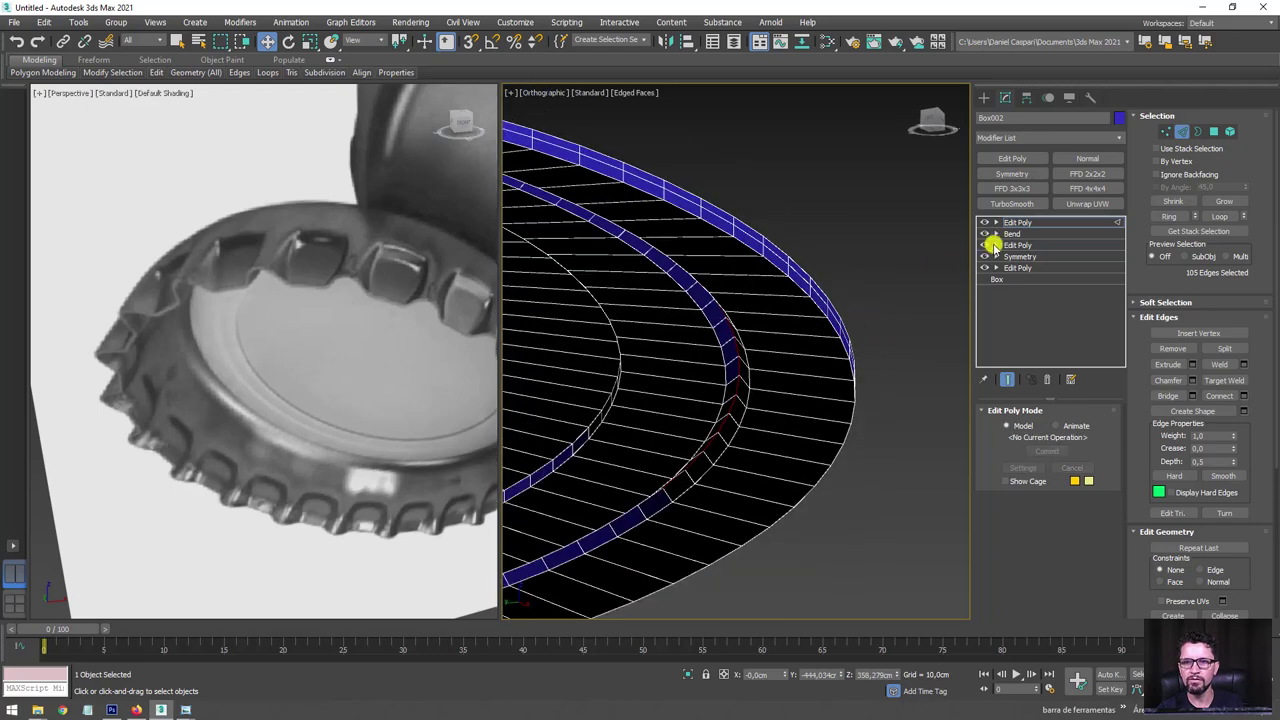
# Align the disc to the blue cap on X, Y and Z position using the disc's pivot point.
pyautogui.click(1020, 222)
pyautogui.keyDown('alt'); pyautogui.moveTo(877, 289); pyautogui.dragTo(823, 283, button='middle'); pyautogui.keyUp('alt')
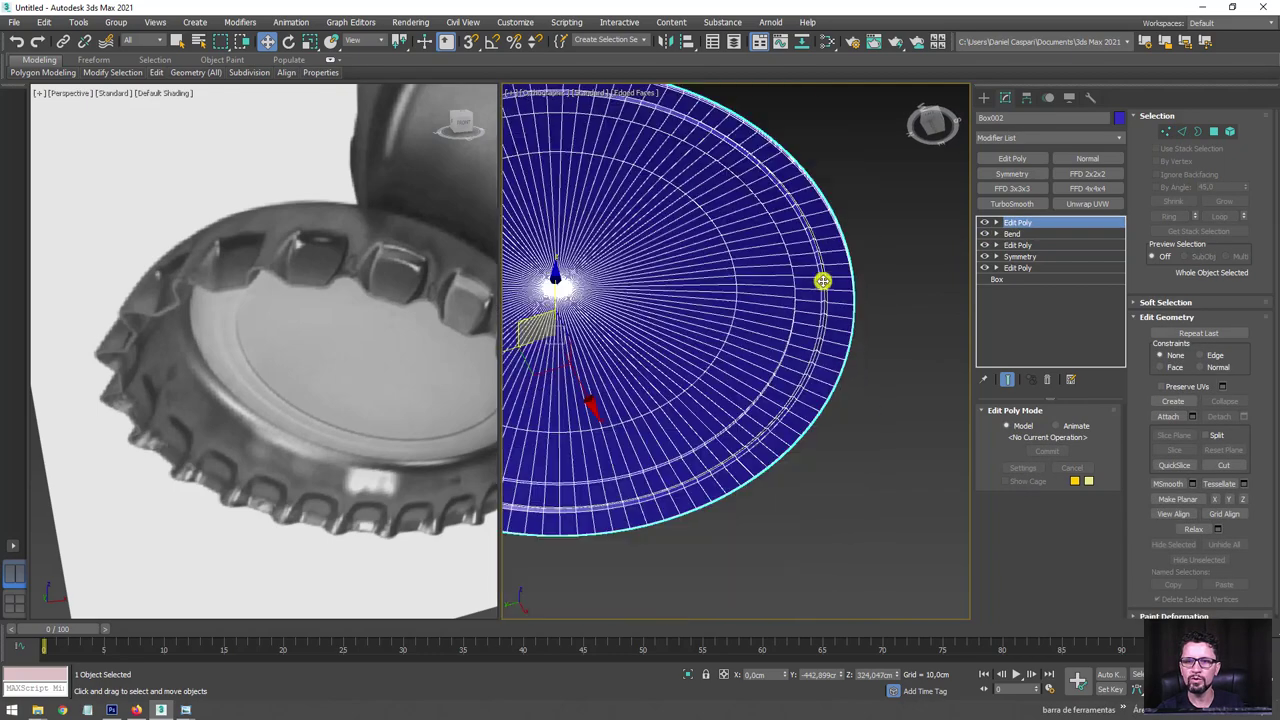
pyautogui.keyDown('alt'); pyautogui.moveTo(876, 249); pyautogui.dragTo(883, 331, button='middle'); pyautogui.keyUp('alt')
pyautogui.scroll(-2, 683, 431)
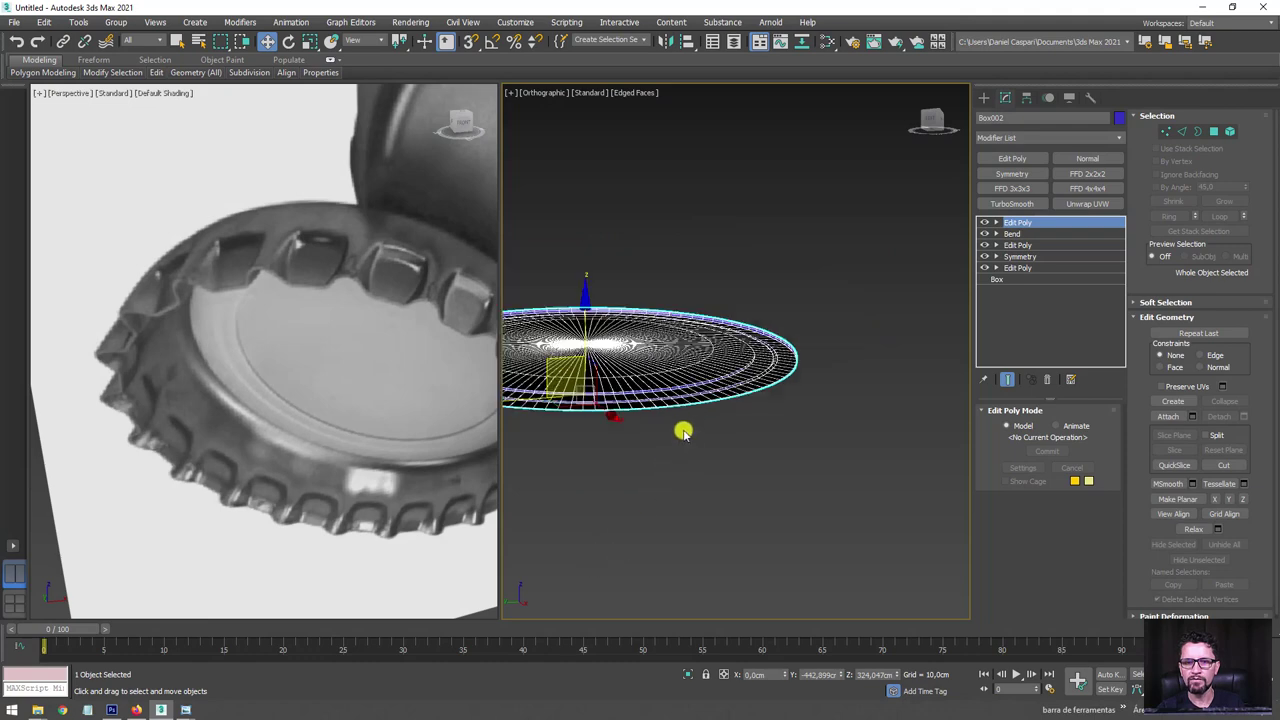
pyautogui.moveTo(683, 431)
pyautogui.mouseDown(button='middle')
pyautogui.moveTo(858, 425)
pyautogui.moveTo(857, 500)
pyautogui.mouseUp(button='middle')
pyautogui.scroll(-2, 857, 500)
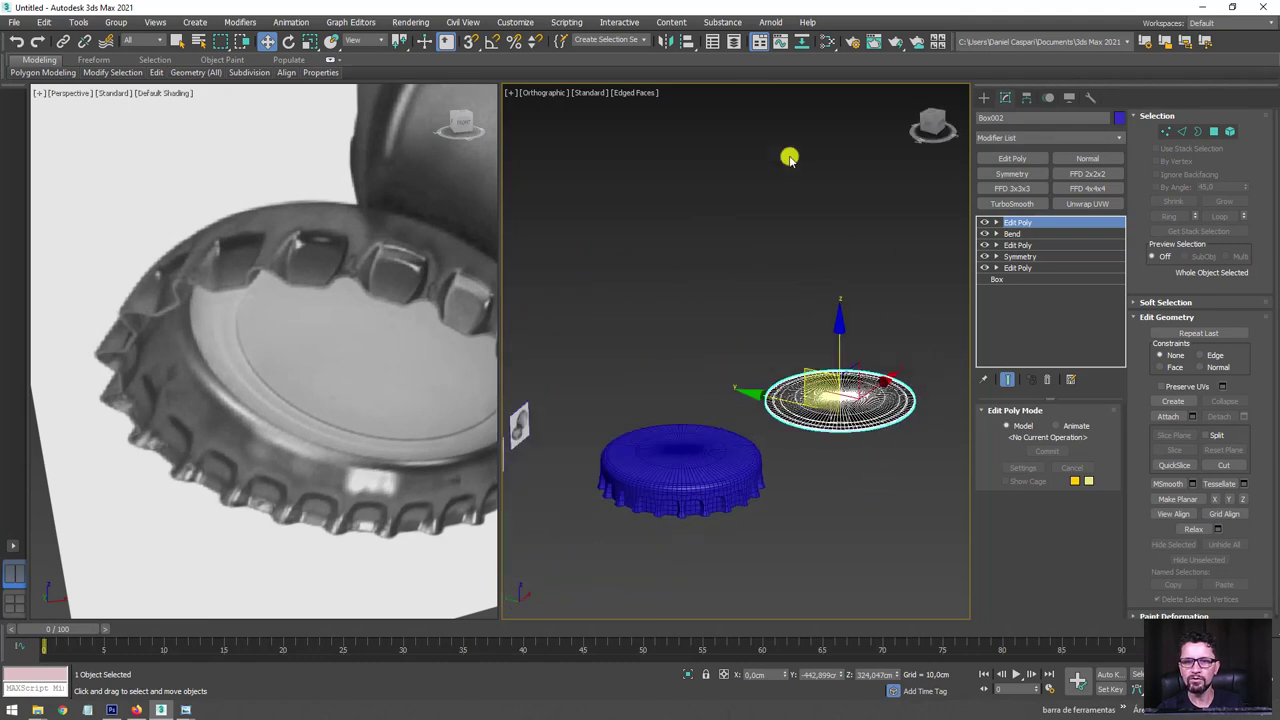
pyautogui.click(687, 41)
pyautogui.click(694, 452)
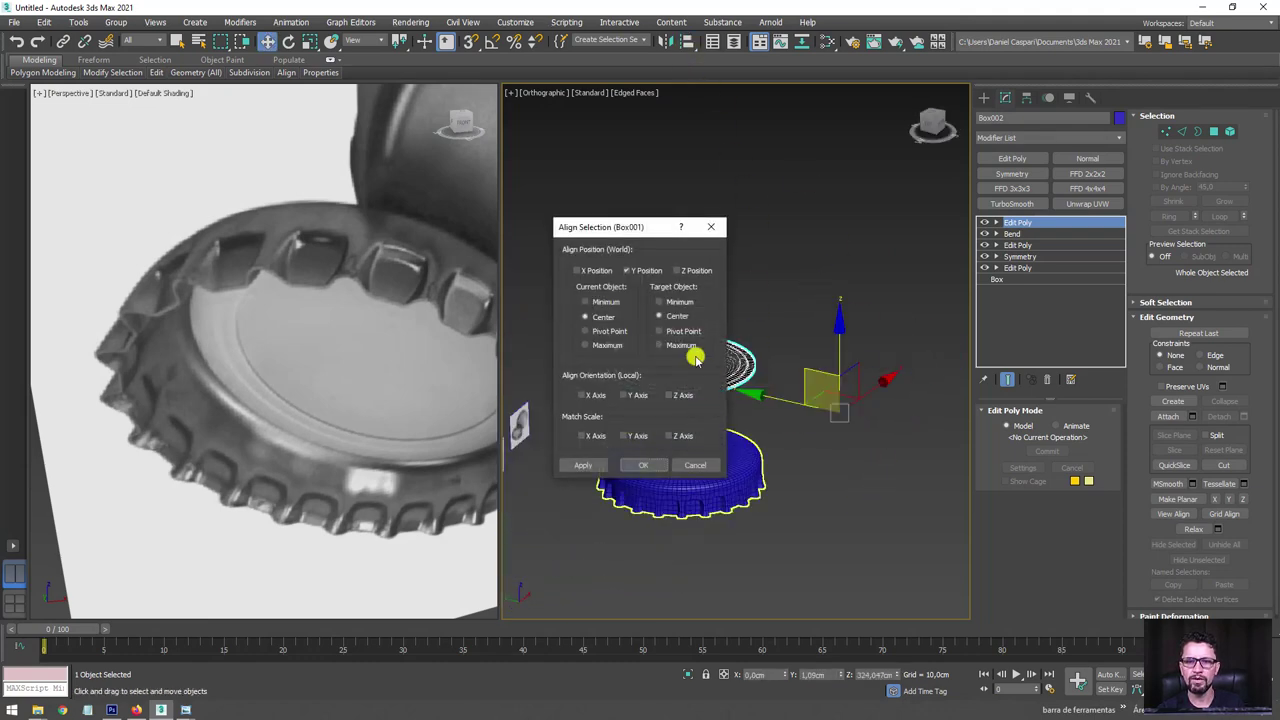
pyautogui.click(681, 272)
pyautogui.click(606, 331)
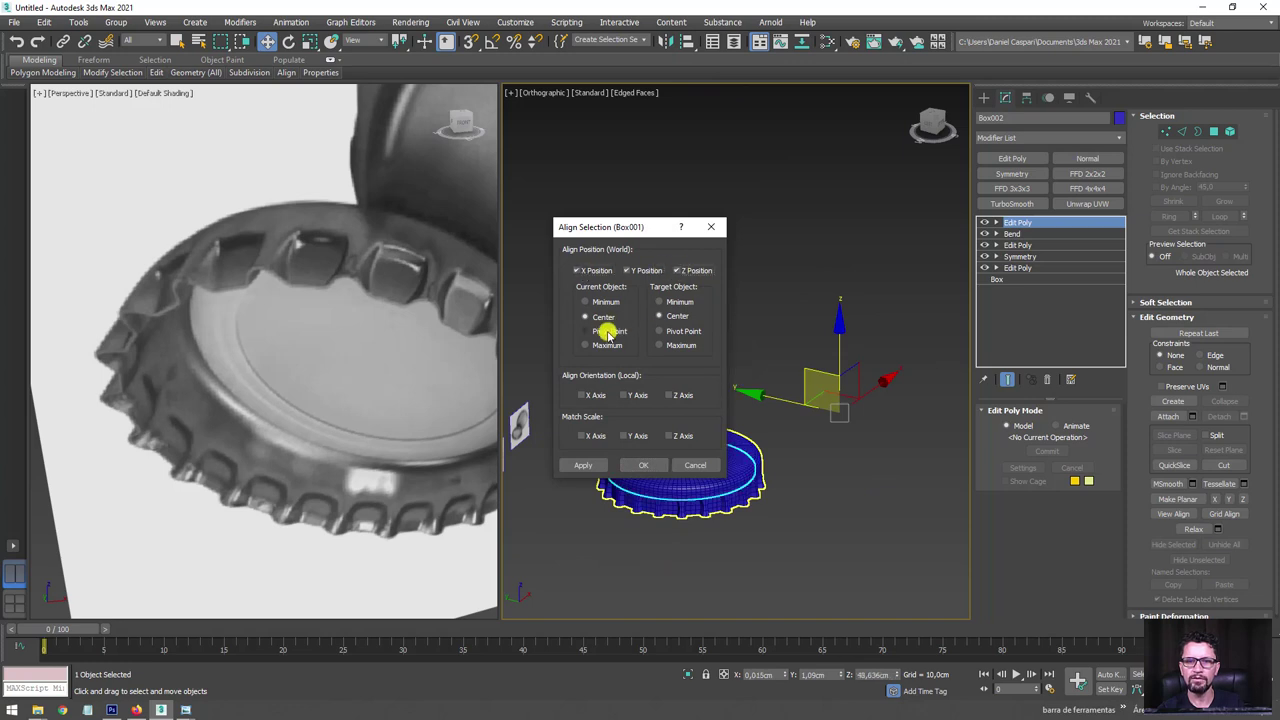
pyautogui.click(642, 470)
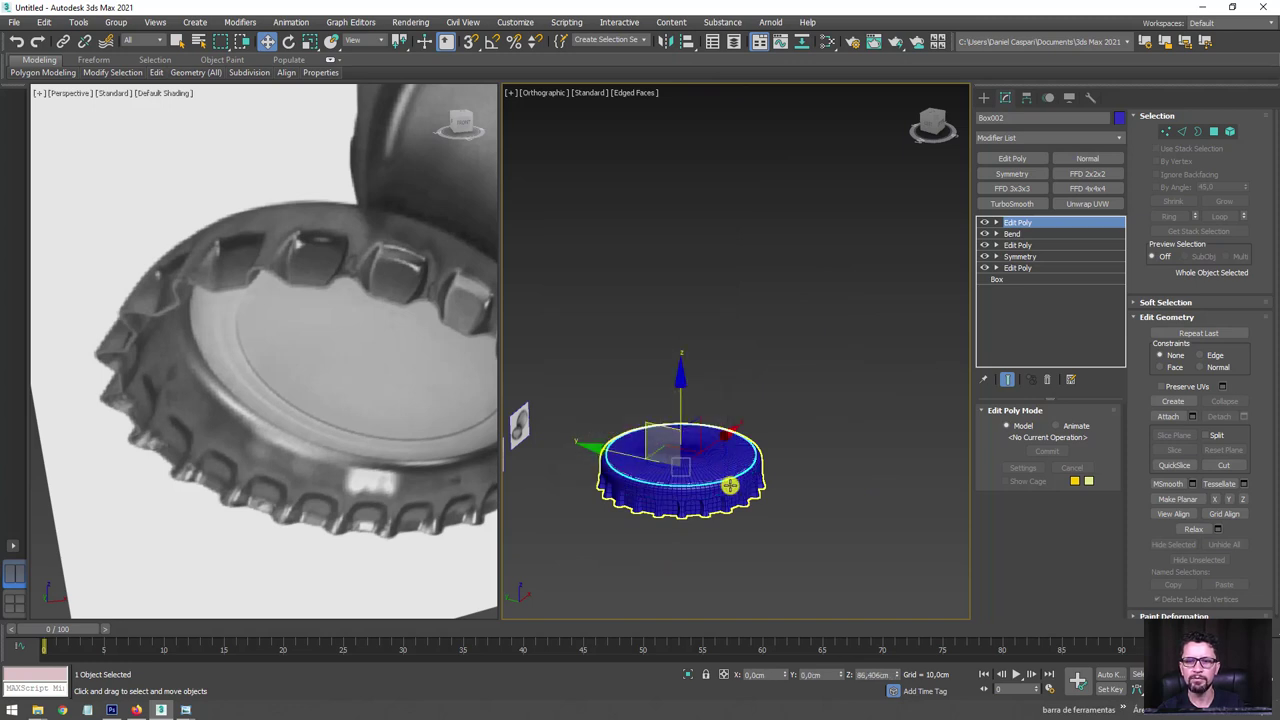
# Select all of the disc's mesh elements and zoom in on them.
pyautogui.press('z')
pyautogui.click(1229, 132)
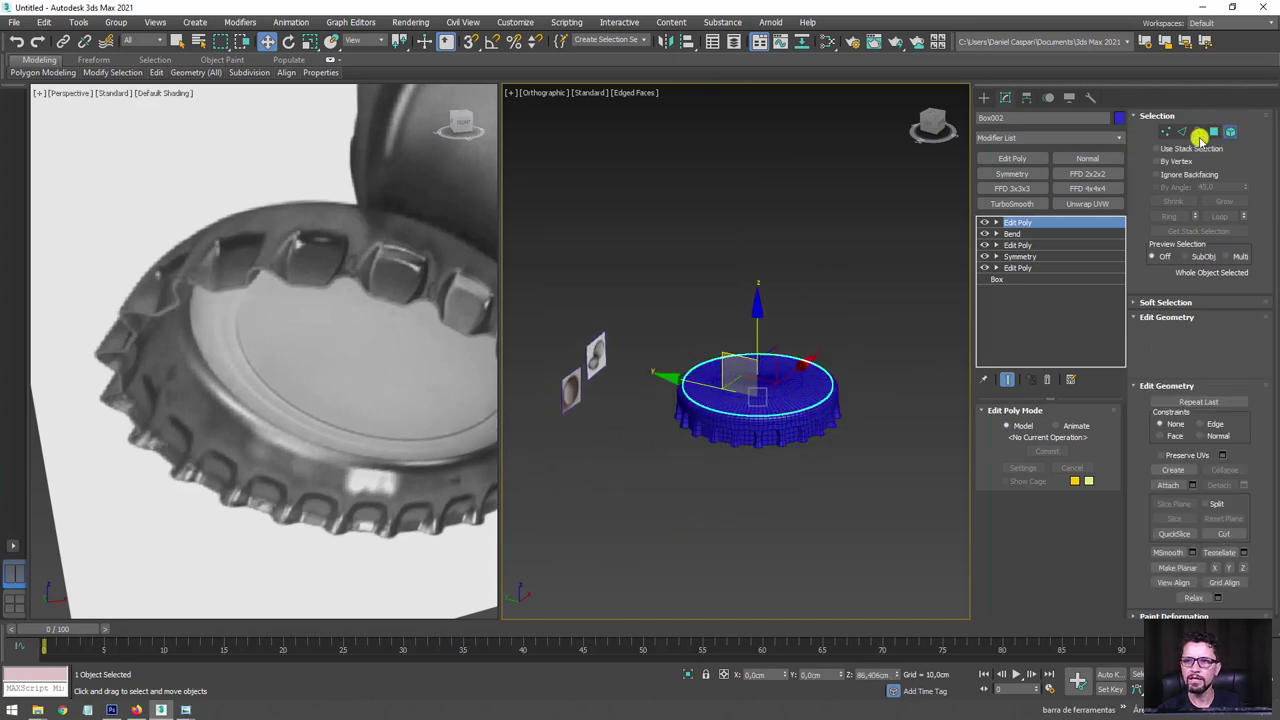
pyautogui.moveTo(917, 200); pyautogui.dragTo(749, 529)
pyautogui.press('z')
pyautogui.scroll(2, 800, 402)
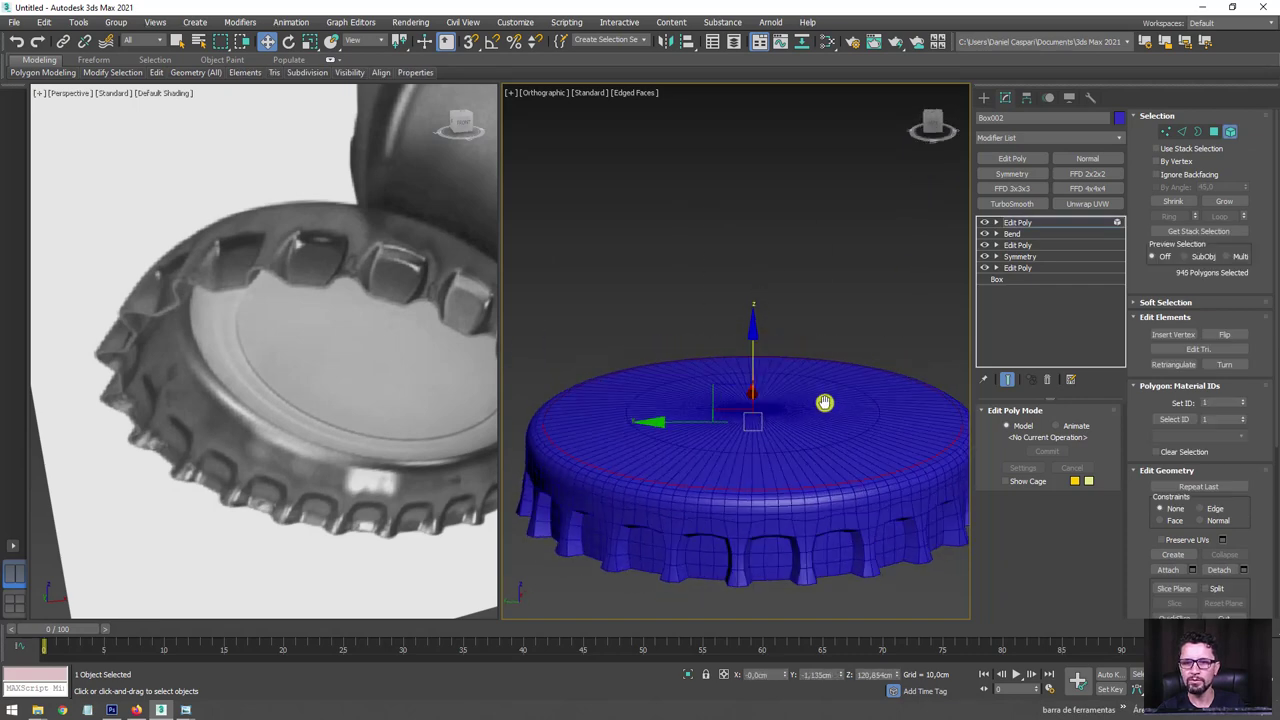
pyautogui.scroll(3, 723, 360)
pyautogui.scroll(2, 626, 354)
pyautogui.scroll(2, 592, 298)
pyautogui.moveTo(592, 298)
pyautogui.mouseDown(button='middle')
pyautogui.moveTo(564, 279)
pyautogui.moveTo(674, 346)
pyautogui.moveTo(680, 289)
pyautogui.moveTo(948, 250)
pyautogui.mouseUp(button='middle')
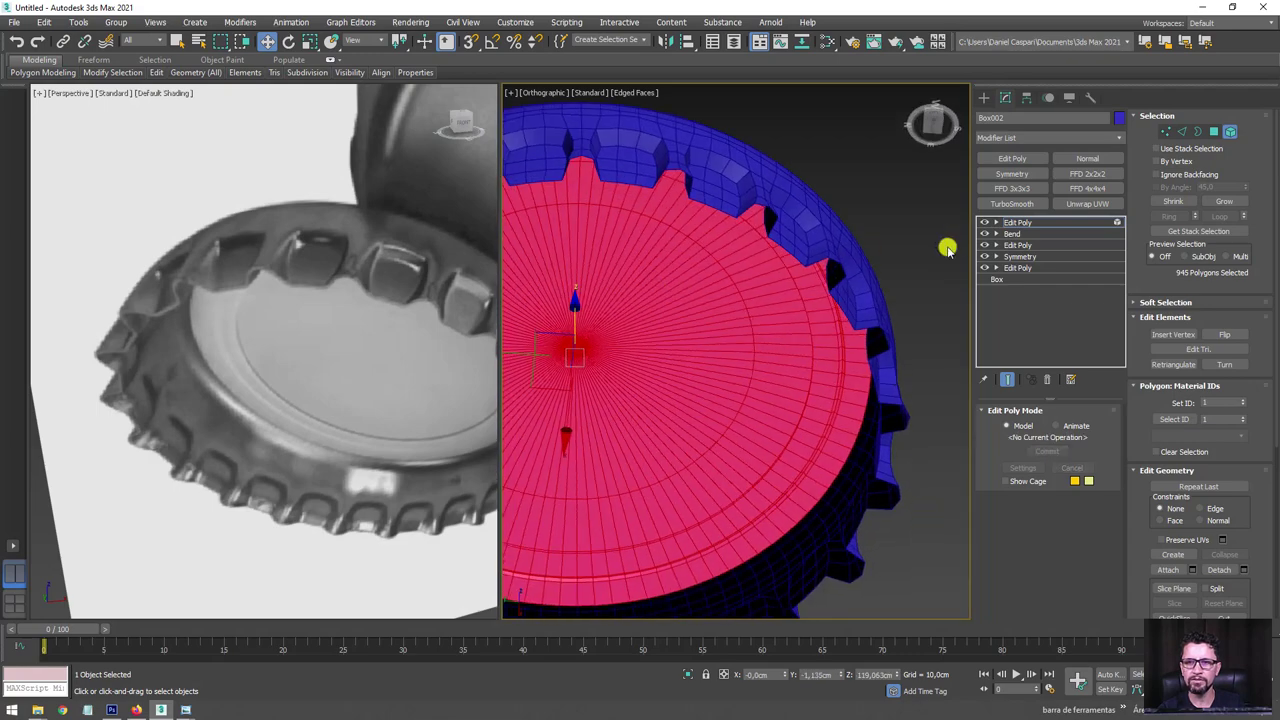
# Add a TurboSmooth modifier above Edit Poly and switch it off for now.
pyautogui.click(1017, 222)
pyautogui.keyDown('alt'); pyautogui.moveTo(834, 251); pyautogui.dragTo(790, 330, button='middle'); pyautogui.keyUp('alt')
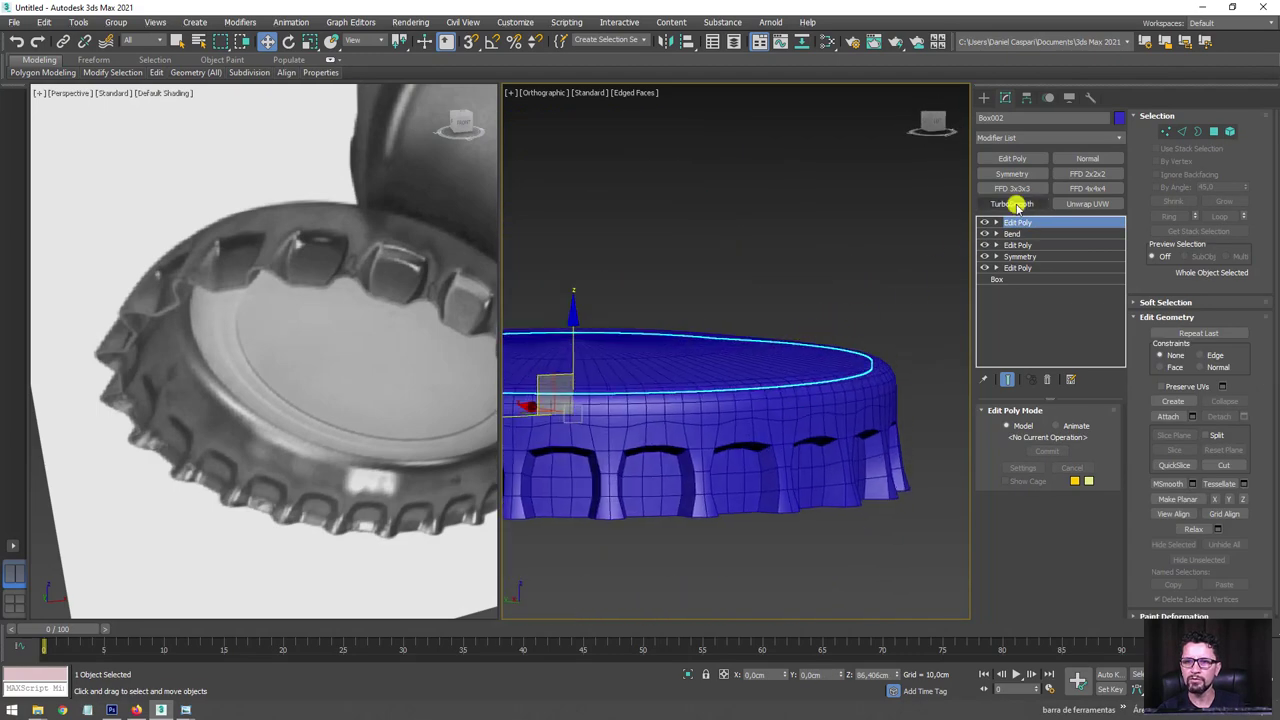
pyautogui.click(1017, 204)
pyautogui.moveTo(923, 334)
pyautogui.keyDown('alt'); pyautogui.mouseDown(button='middle')
pyautogui.moveTo(771, 357)
pyautogui.moveTo(789, 337)
pyautogui.mouseUp(button='middle'); pyautogui.keyUp('alt')
pyautogui.press('F4')
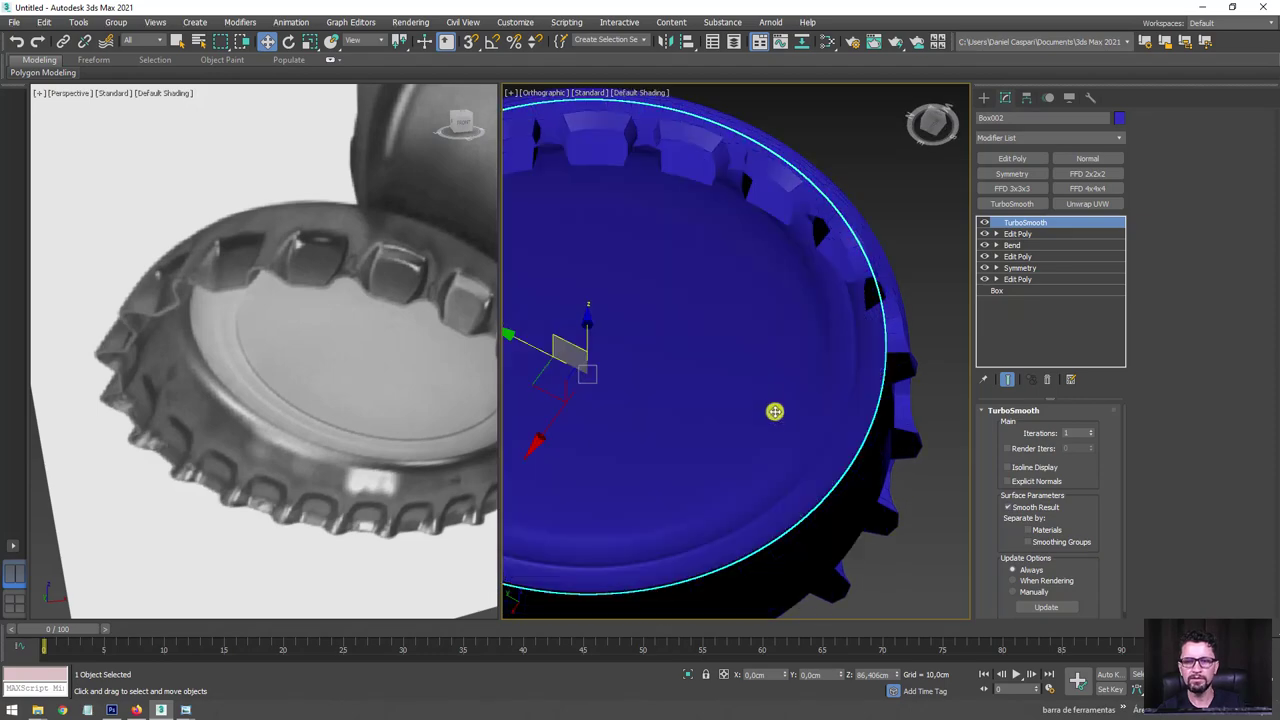
pyautogui.moveTo(775, 411)
pyautogui.keyDown('alt'); pyautogui.mouseDown(button='middle')
pyautogui.moveTo(794, 363)
pyautogui.moveTo(780, 329)
pyautogui.moveTo(787, 403)
pyautogui.moveTo(810, 390)
pyautogui.mouseUp(button='middle'); pyautogui.keyUp('alt')
pyautogui.click(985, 222)
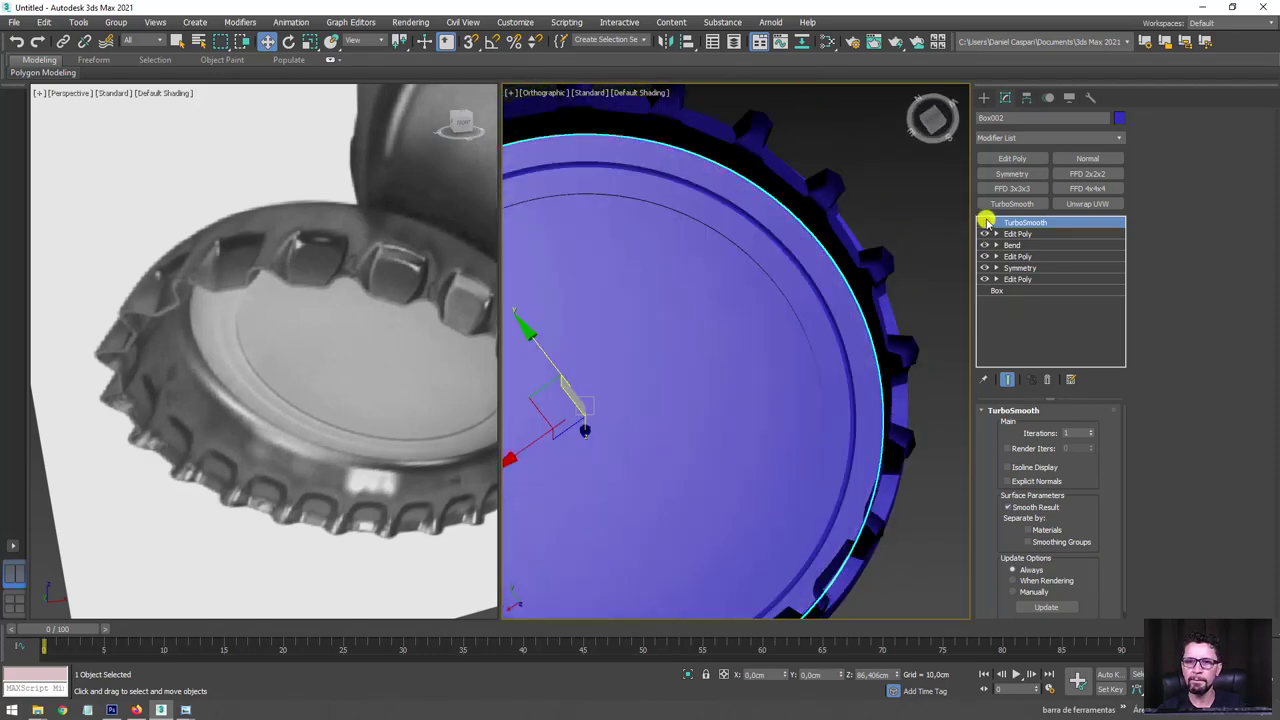
pyautogui.press('F4')
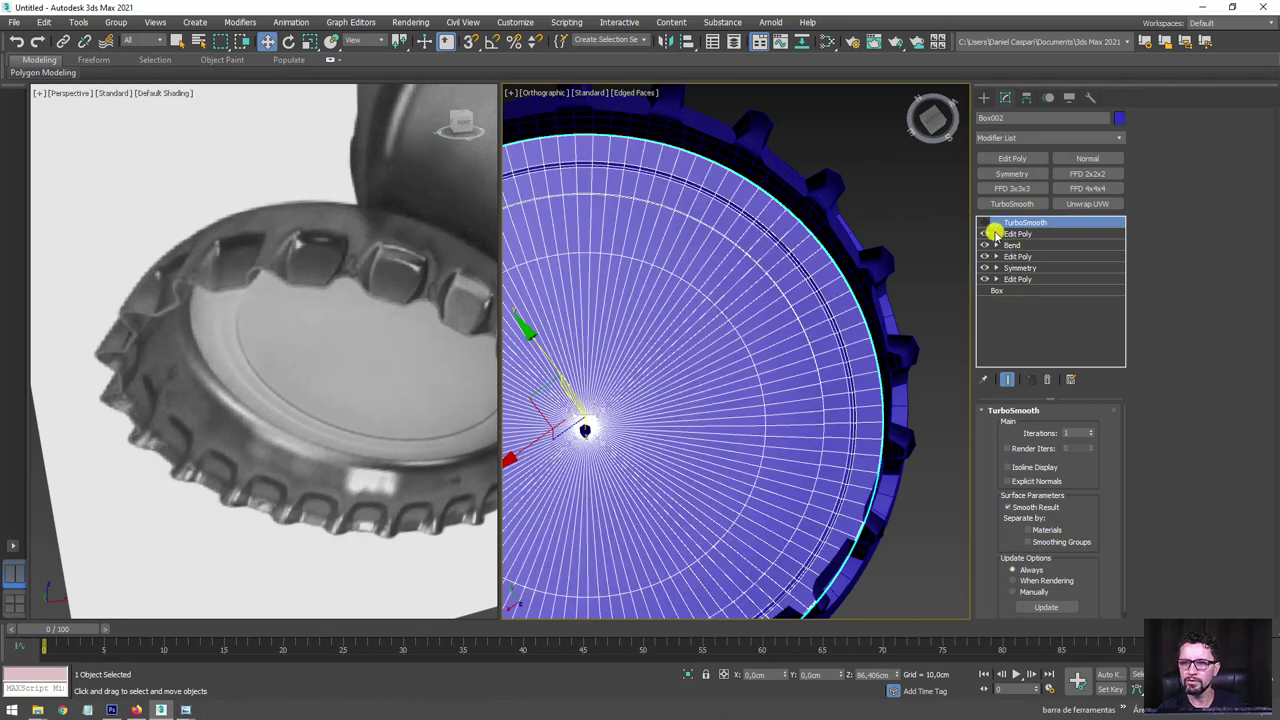
# At Edge level below TurboSmooth, connect the rim's edge ring with a new loop.
pyautogui.click(995, 233)
pyautogui.click(1018, 256)
pyautogui.scroll(3, 797, 314)
pyautogui.scroll(2, 797, 314)
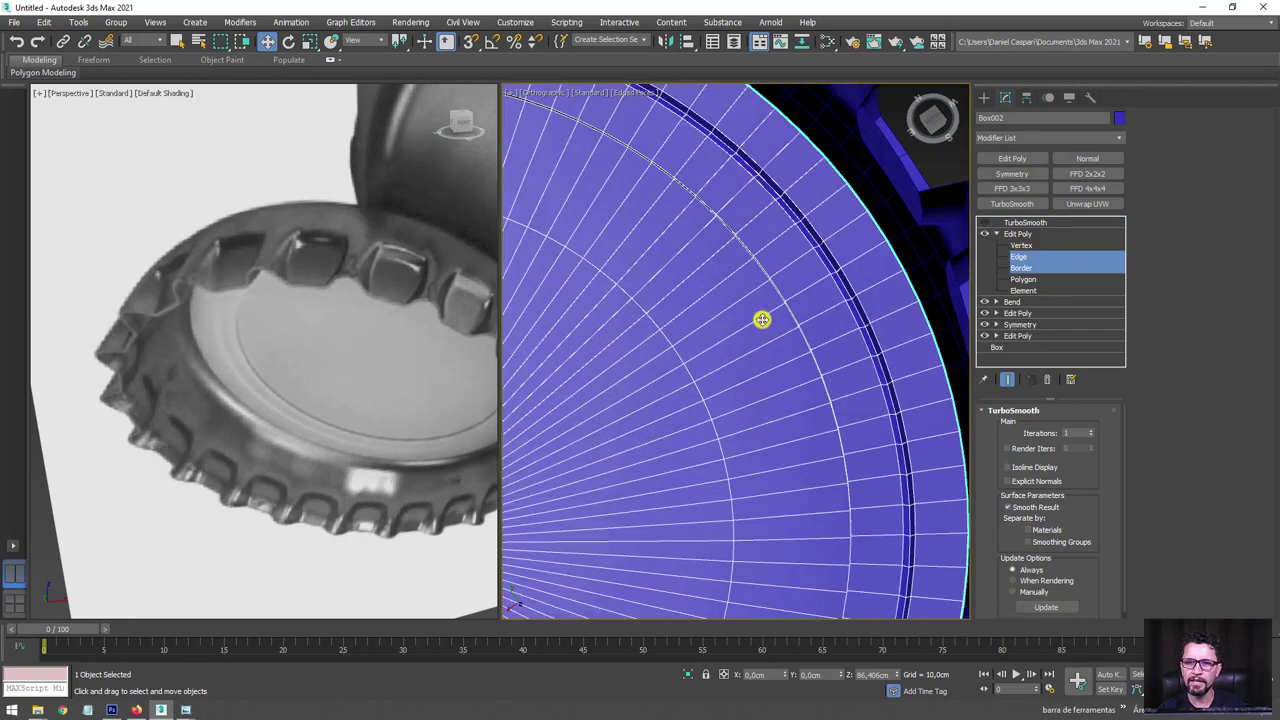
pyautogui.click(1022, 256)
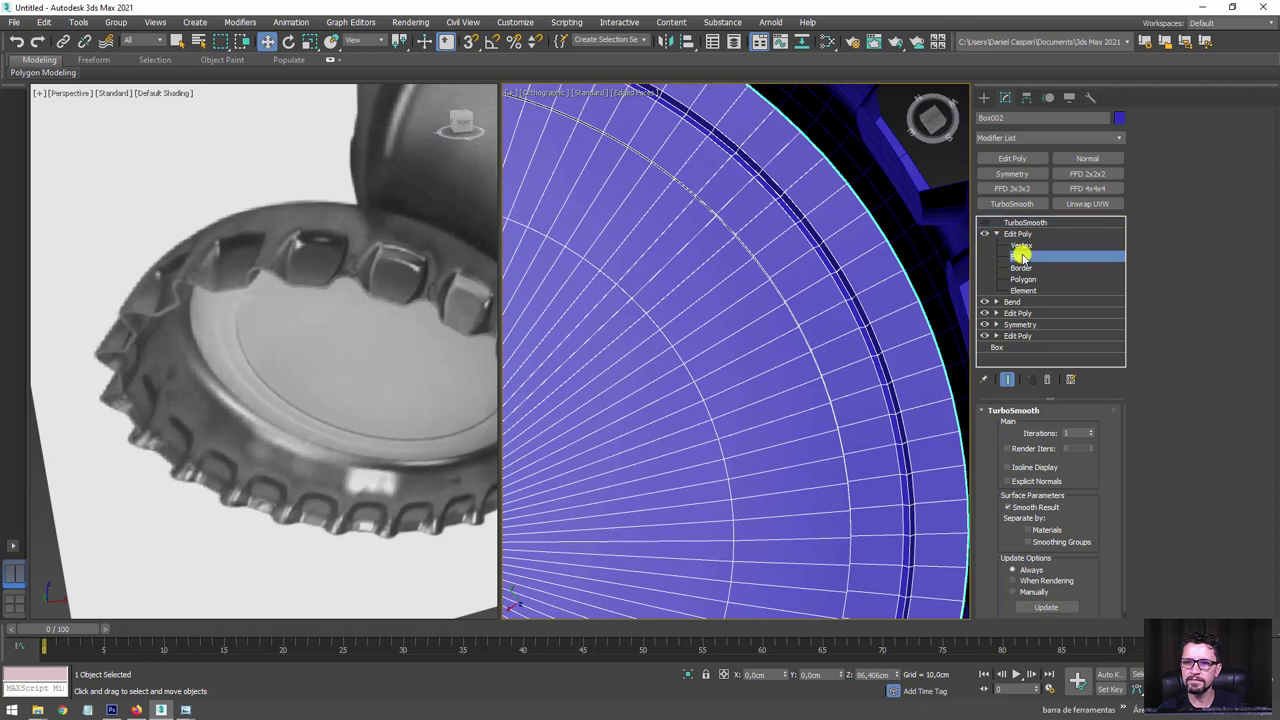
pyautogui.click(775, 322)
pyautogui.scroll(-2, 778, 325)
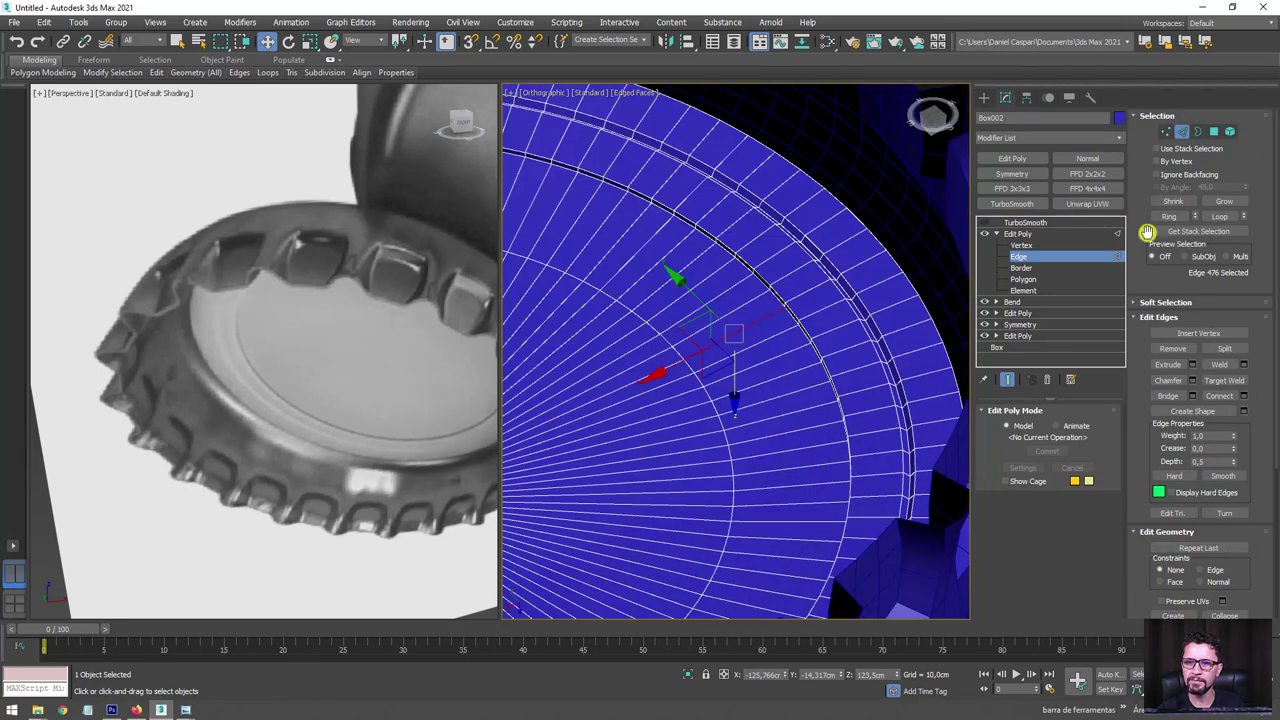
pyautogui.click(1168, 216)
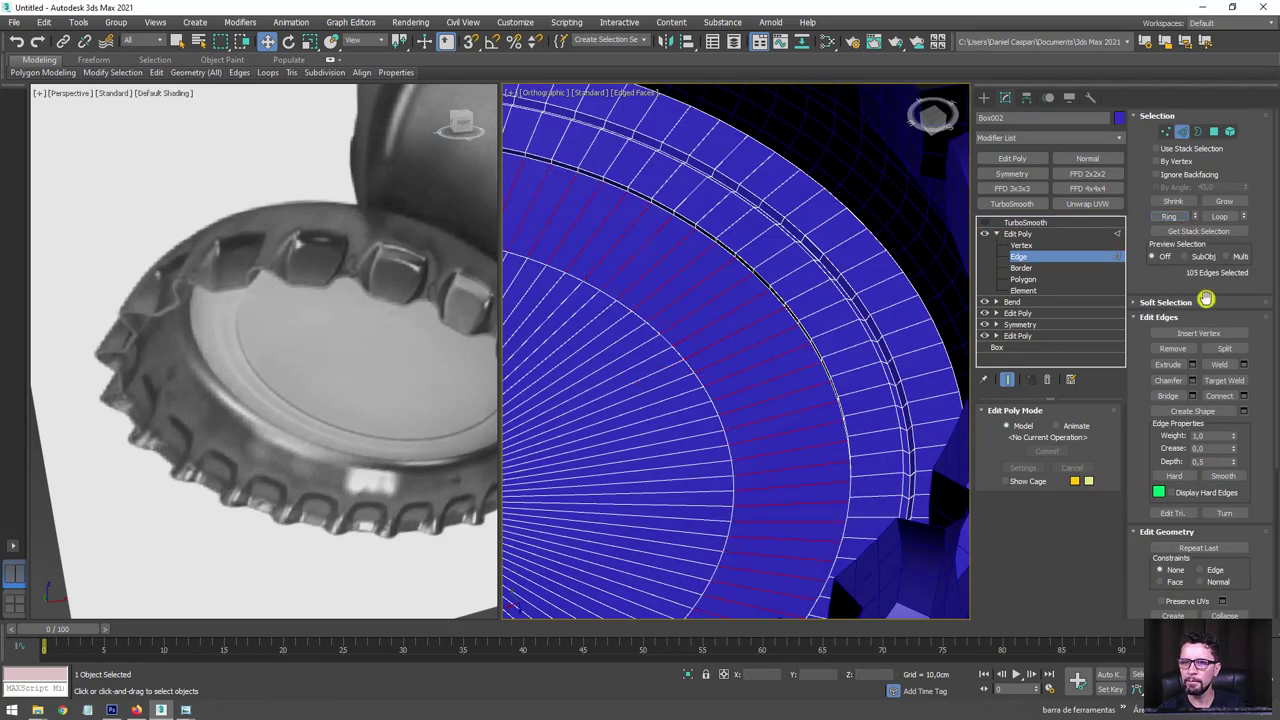
pyautogui.click(1240, 398)
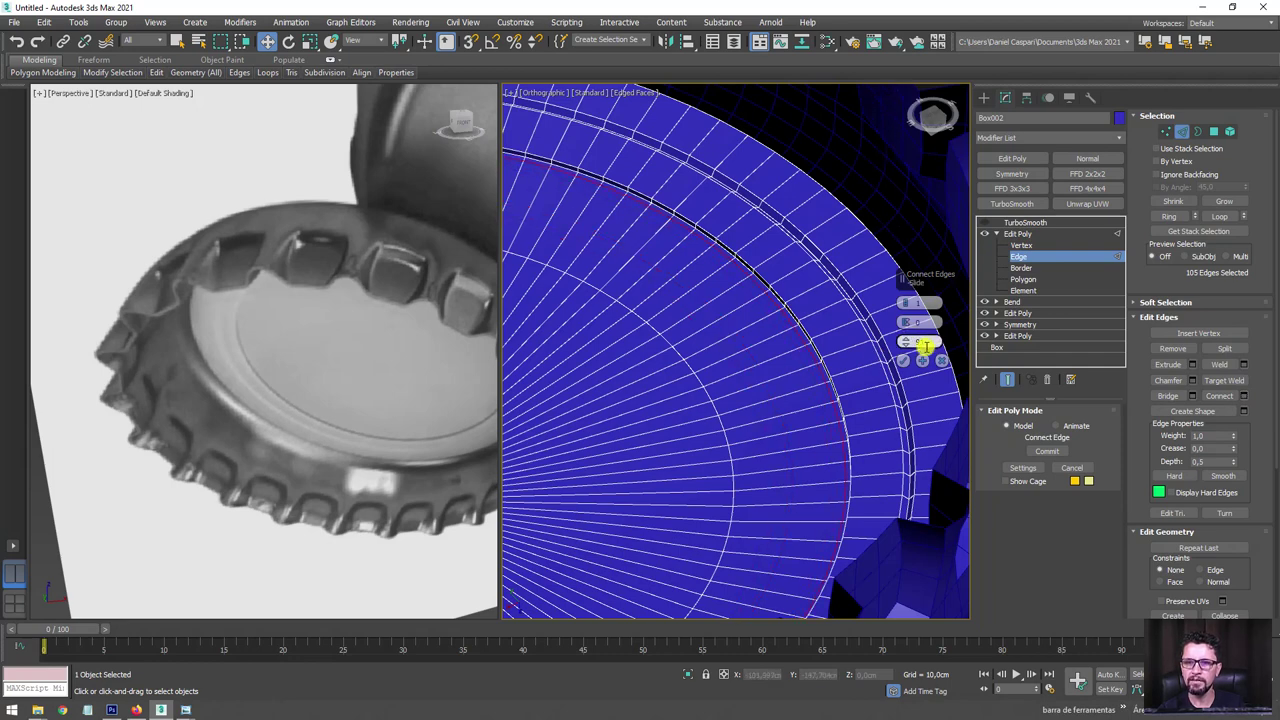
pyautogui.click(899, 362)
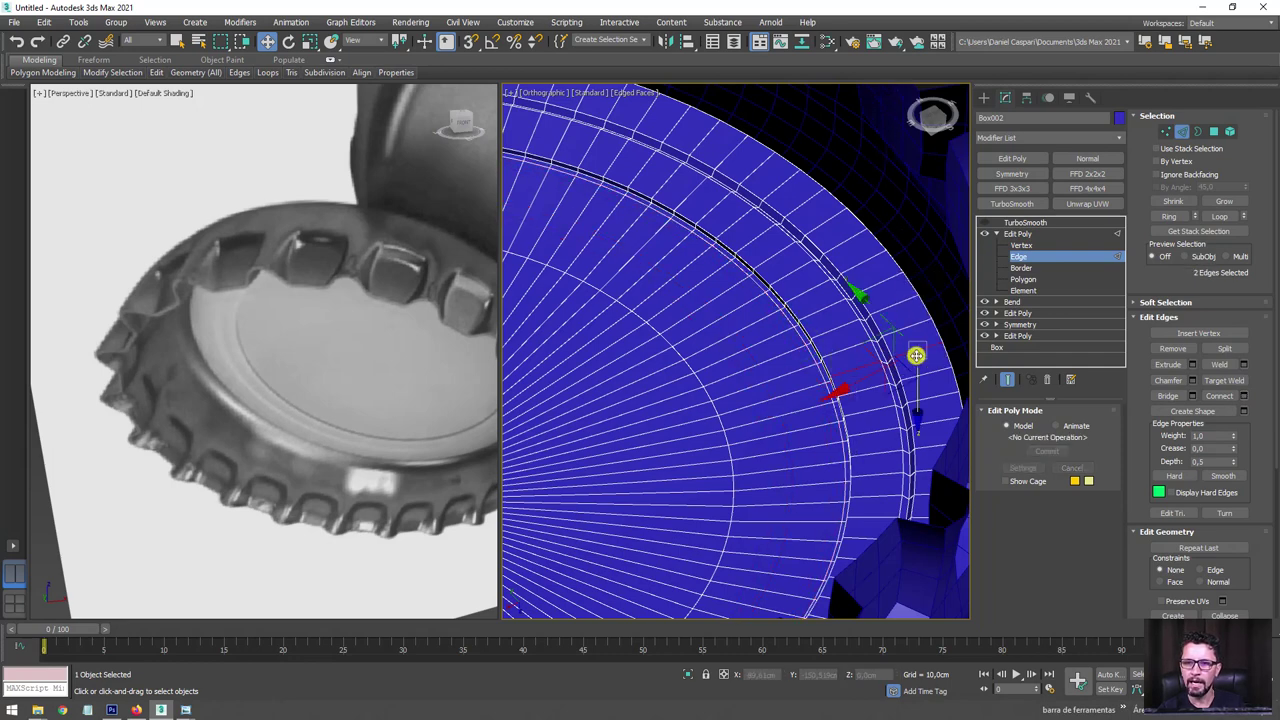
# Connect the rim edge ring again with slide 0 and pinch 6, then select TurboSmooth.
pyautogui.click(1169, 219)
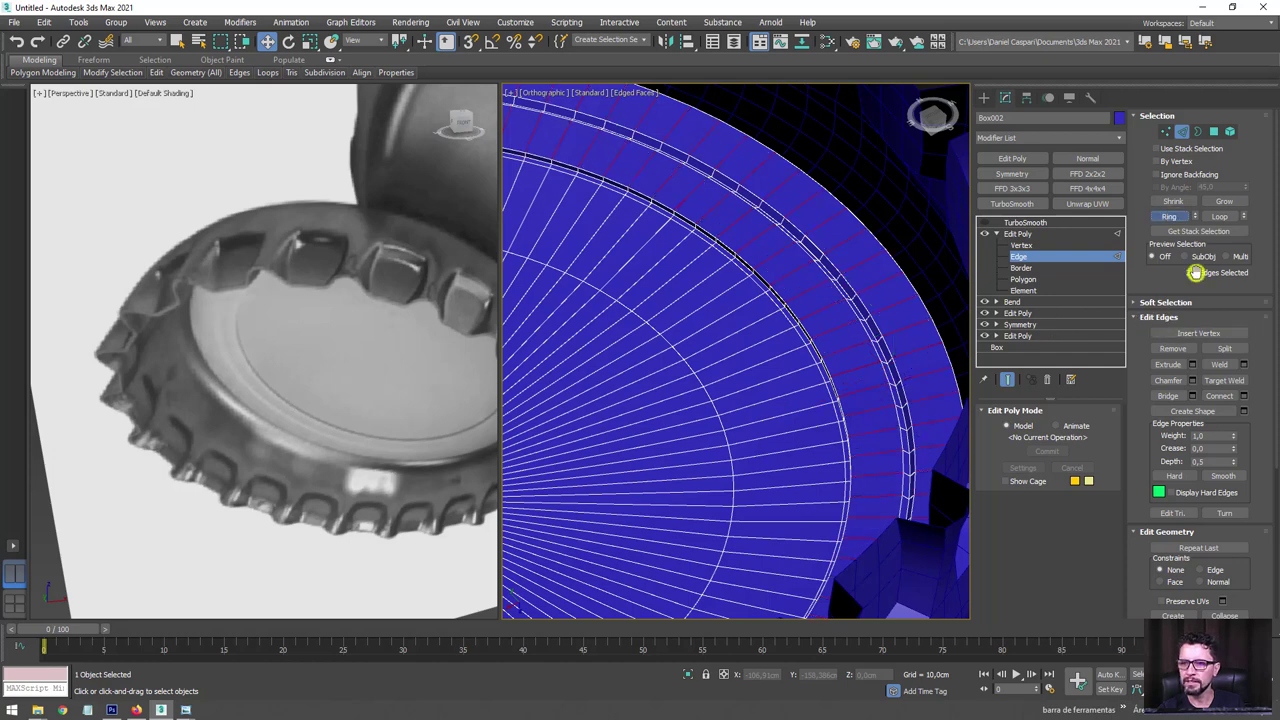
pyautogui.click(1243, 395)
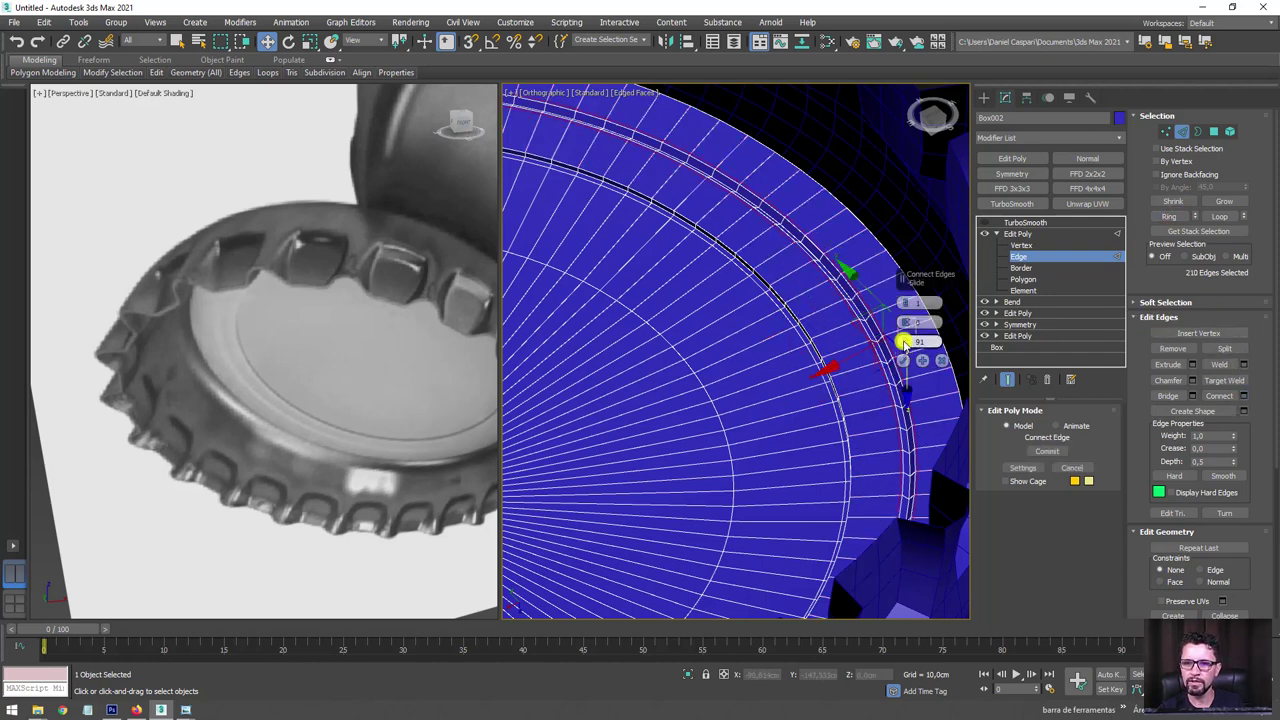
pyautogui.rightClick(904, 342)
pyautogui.moveTo(905, 322); pyautogui.dragTo(905, 281)
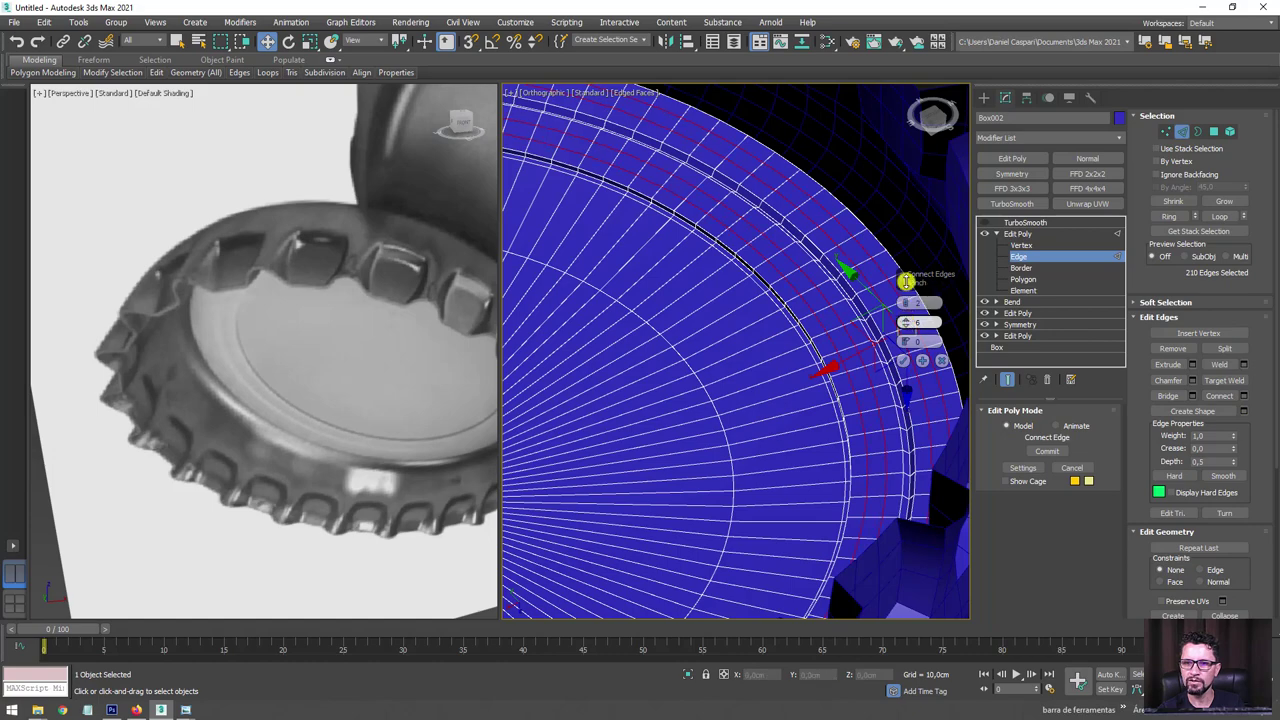
pyautogui.click(904, 360)
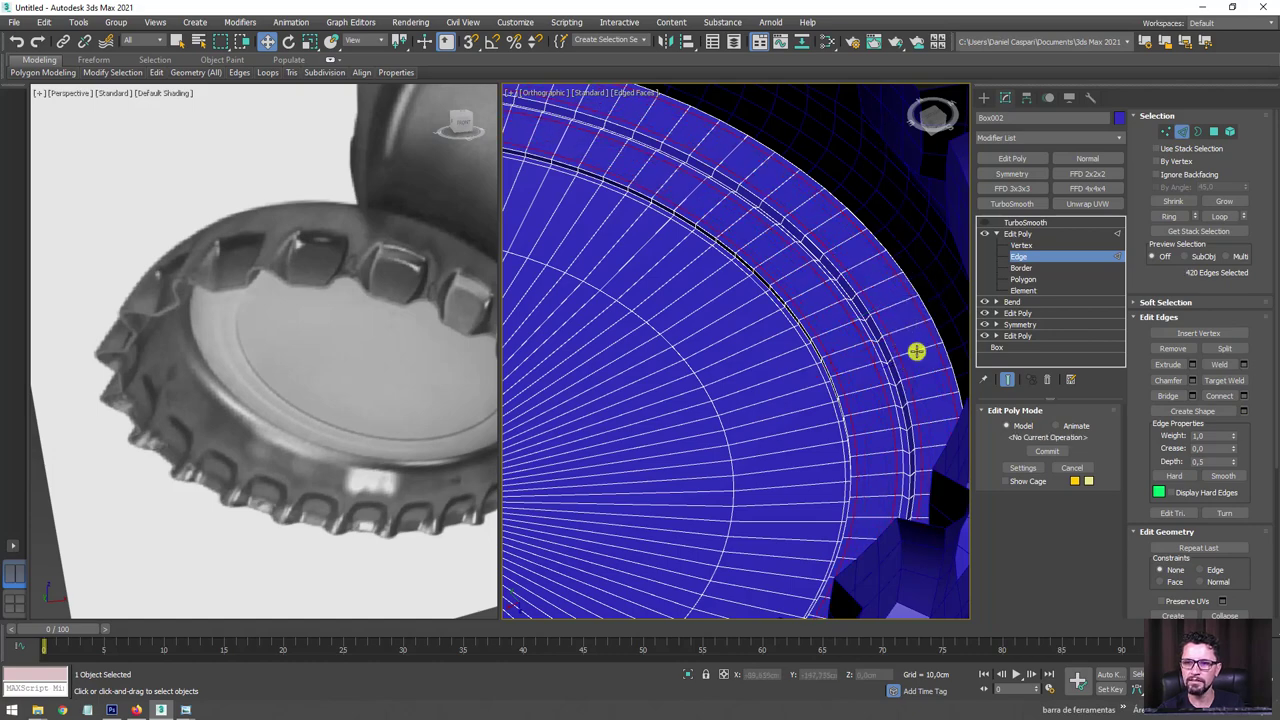
pyautogui.click(1022, 222)
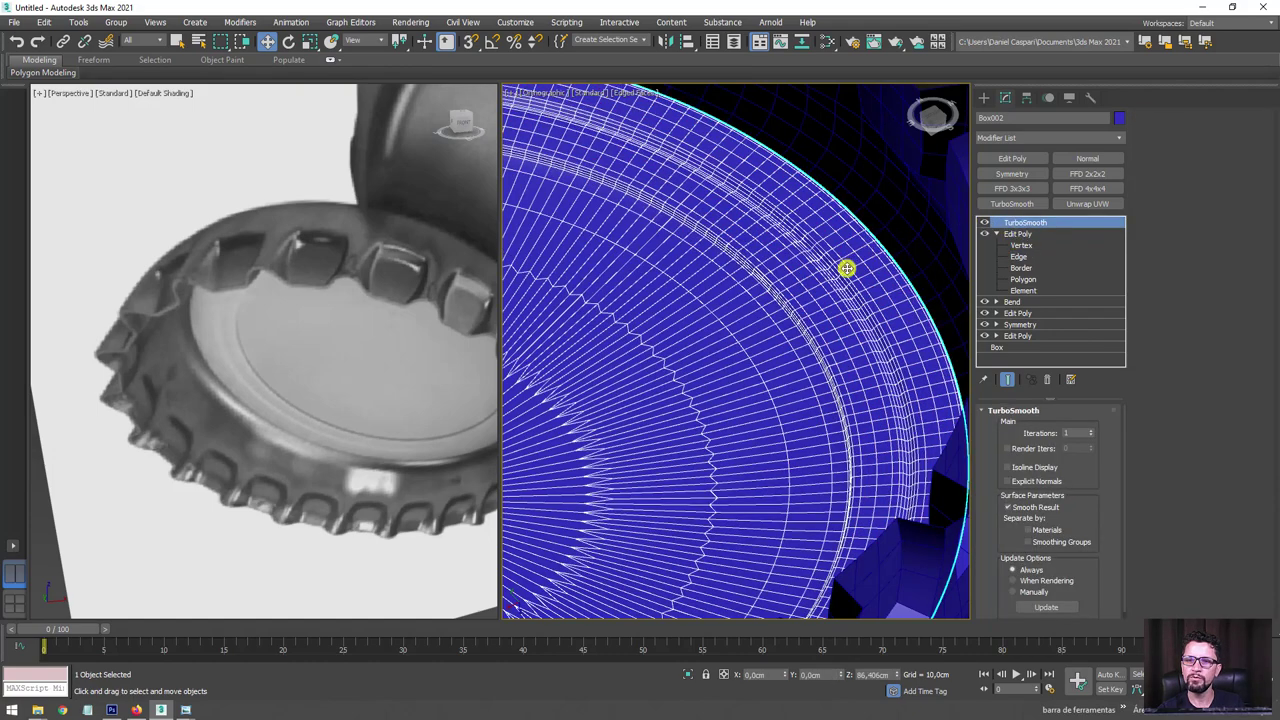
# Frame the smoothed cap with the wireframe off and orbit to a three-quarter view.
pyautogui.press('z')
pyautogui.press('F4')
pyautogui.scroll(3, 841, 340)
pyautogui.scroll(1, 853, 370)
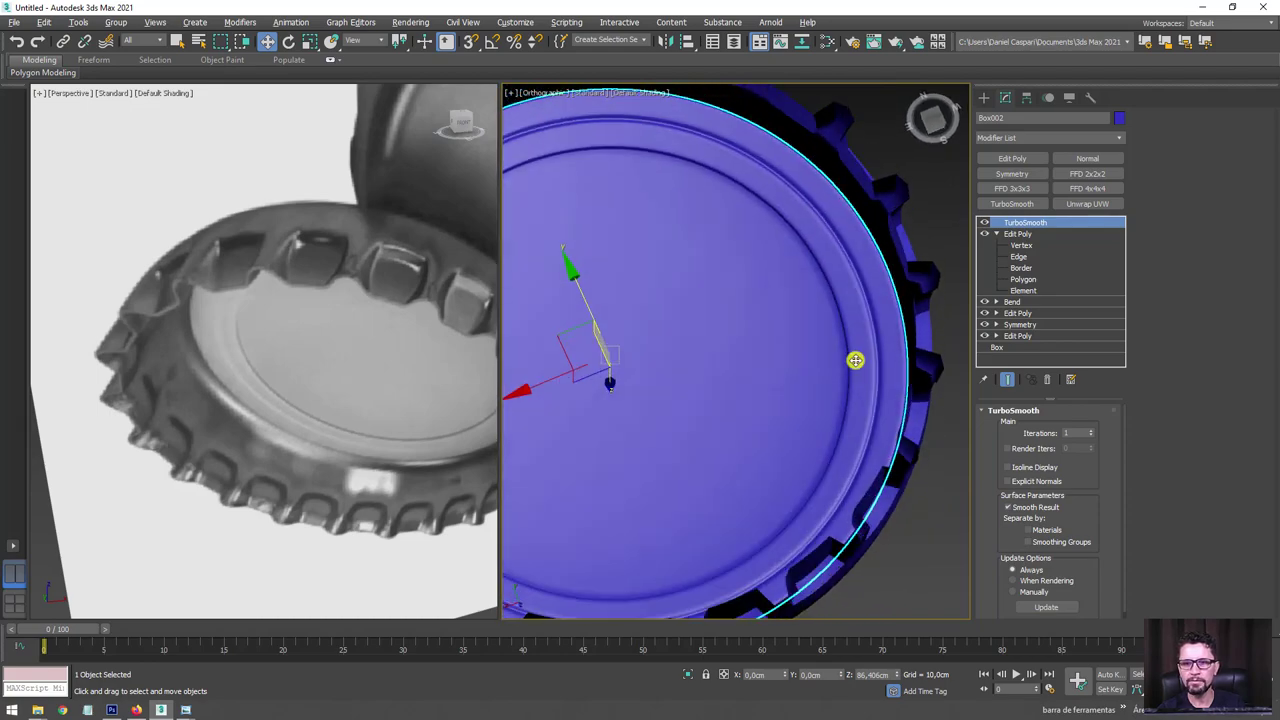
pyautogui.scroll(-1, 855, 360)
pyautogui.moveTo(857, 337)
pyautogui.keyDown('alt'); pyautogui.mouseDown(button='middle')
pyautogui.moveTo(857, 480)
pyautogui.moveTo(834, 542)
pyautogui.moveTo(838, 428)
pyautogui.moveTo(790, 426)
pyautogui.moveTo(831, 369)
pyautogui.moveTo(709, 440)
pyautogui.mouseUp(button='middle'); pyautogui.keyUp('alt')
pyautogui.scroll(-2, 846, 454)
pyautogui.scroll(2, 837, 351)
# Select the cap body Box001, inspect its underside, and bring up the Texturas folder.
pyautogui.click(837, 457)
pyautogui.scroll(-2, 778, 429)
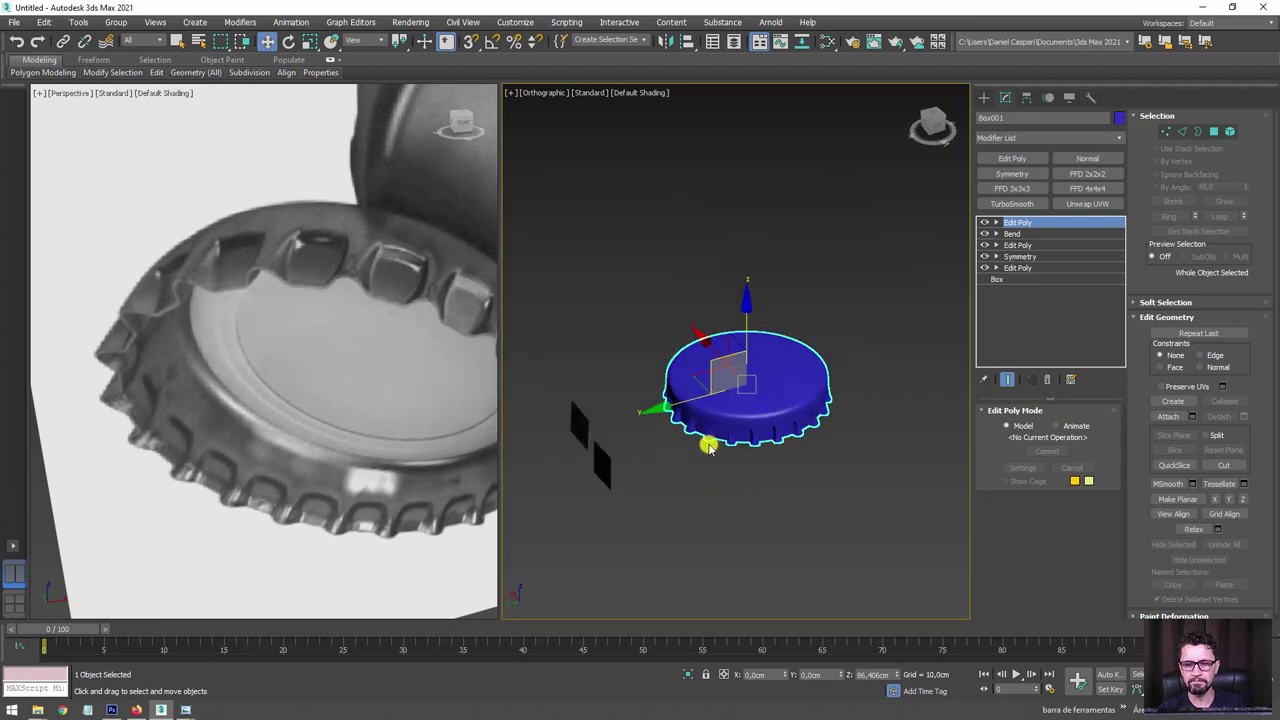
pyautogui.scroll(2, 831, 426)
pyautogui.scroll(1, 830, 428)
pyautogui.moveTo(830, 428)
pyautogui.keyDown('alt'); pyautogui.mouseDown(button='middle')
pyautogui.moveTo(800, 414)
pyautogui.moveTo(820, 394)
pyautogui.moveTo(824, 533)
pyautogui.moveTo(854, 377)
pyautogui.moveTo(819, 362)
pyautogui.mouseUp(button='middle'); pyautogui.keyUp('alt')
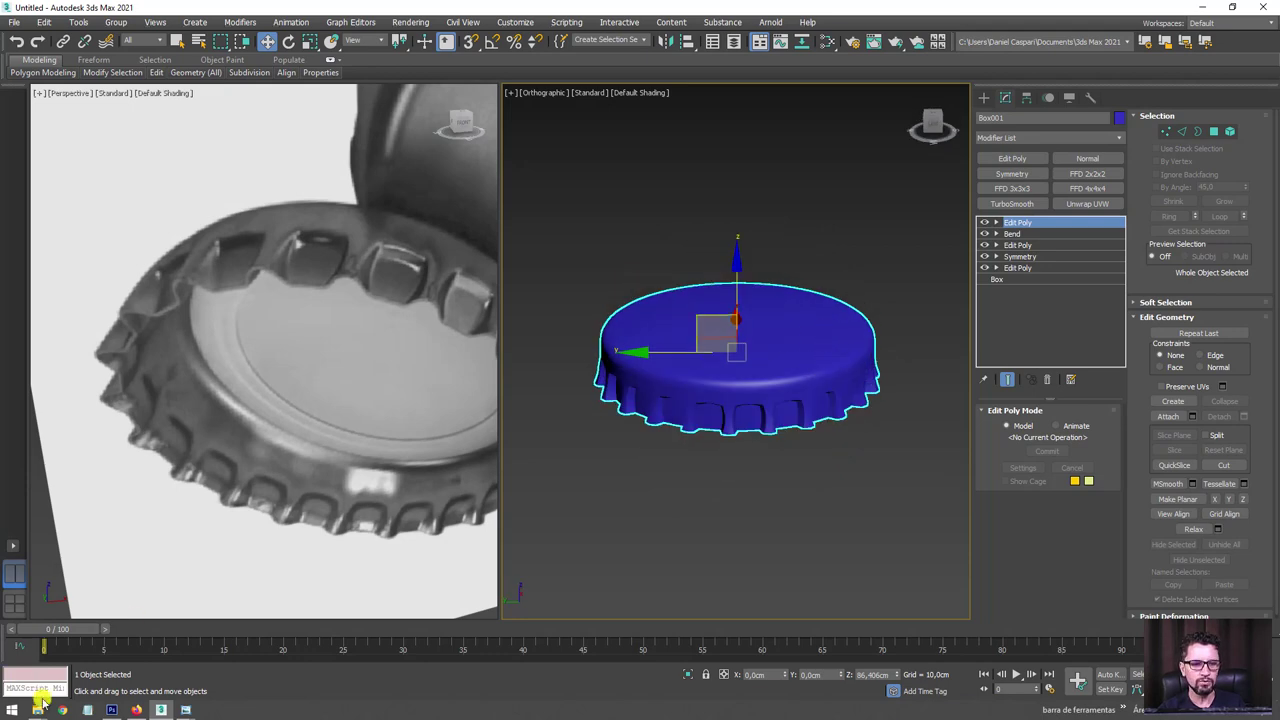
pyautogui.moveTo(37, 710)
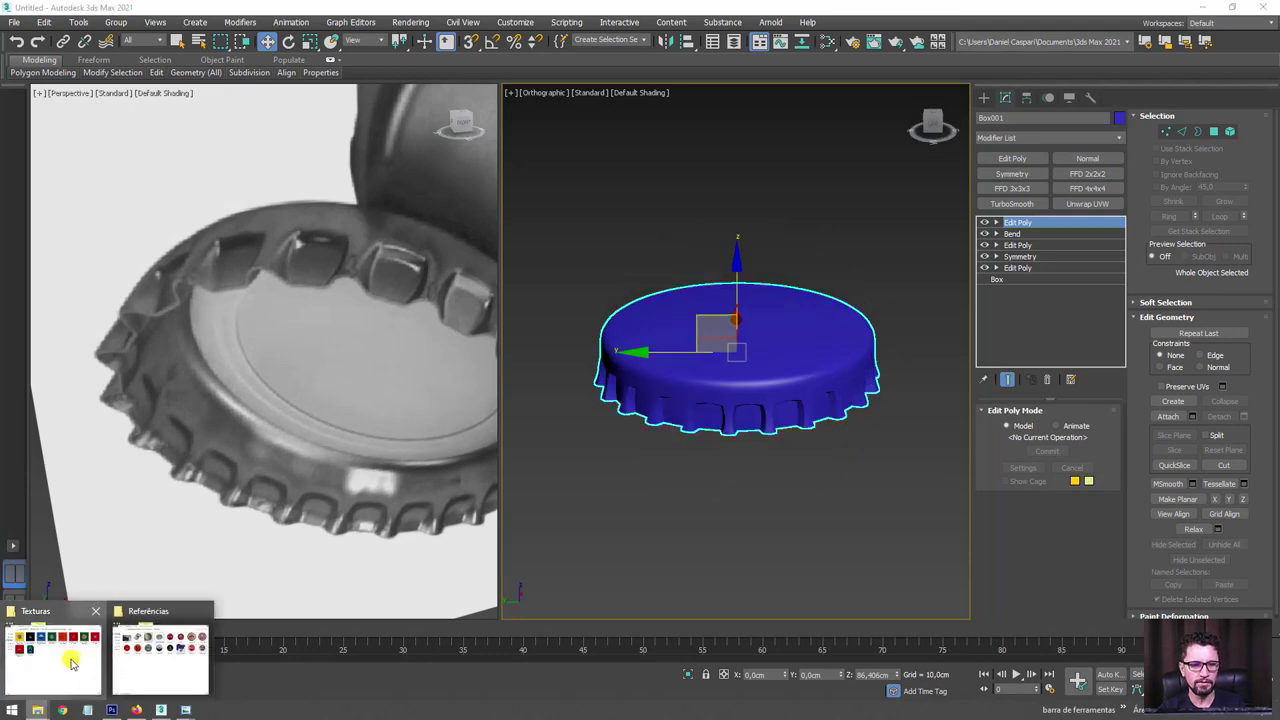
pyautogui.click(72, 657)
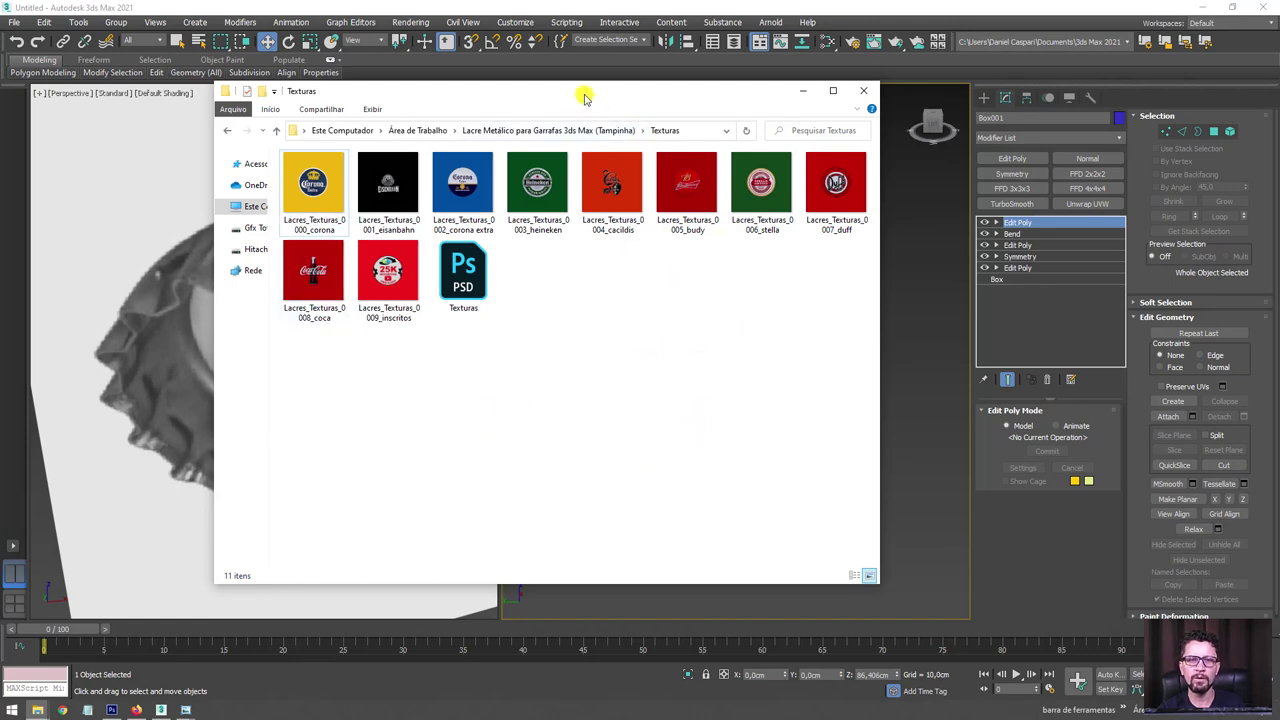
pyautogui.moveTo(585, 97); pyautogui.dragTo(665, 83)
pyautogui.click(473, 263)
pyautogui.doubleClick(473, 263)
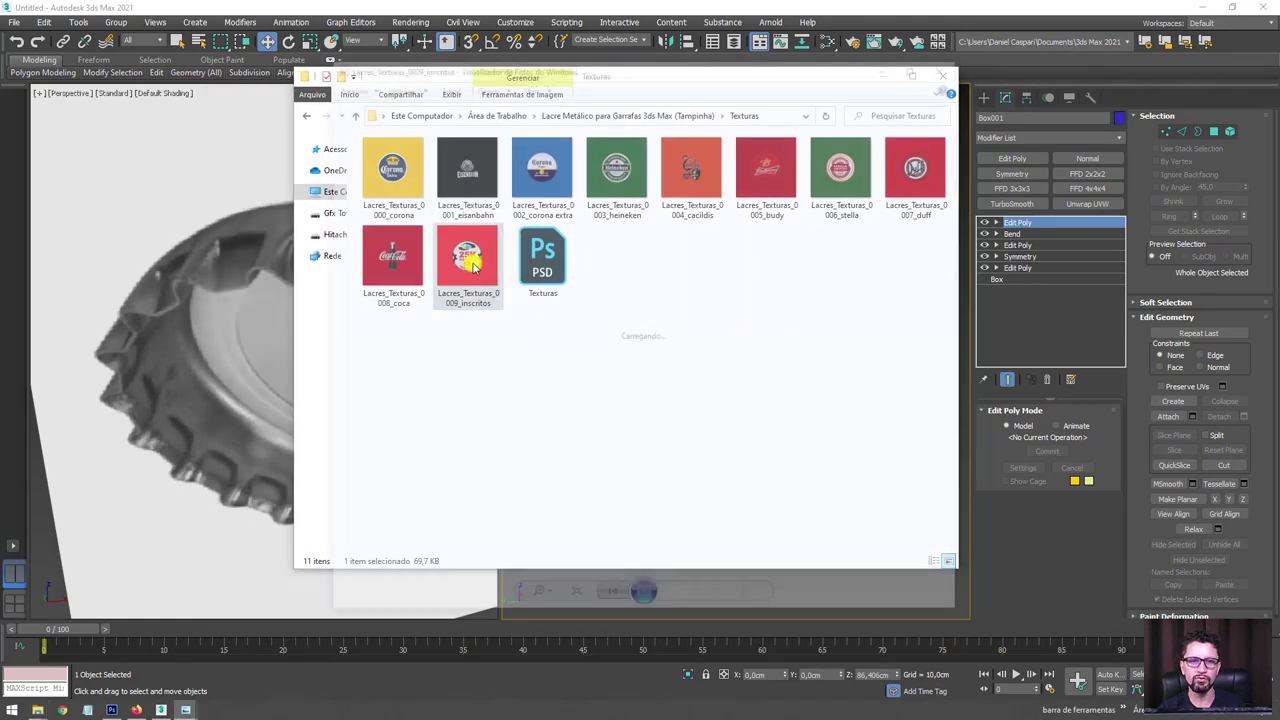
pyautogui.scroll(1, 697, 397)
pyautogui.scroll(1, 680, 385)
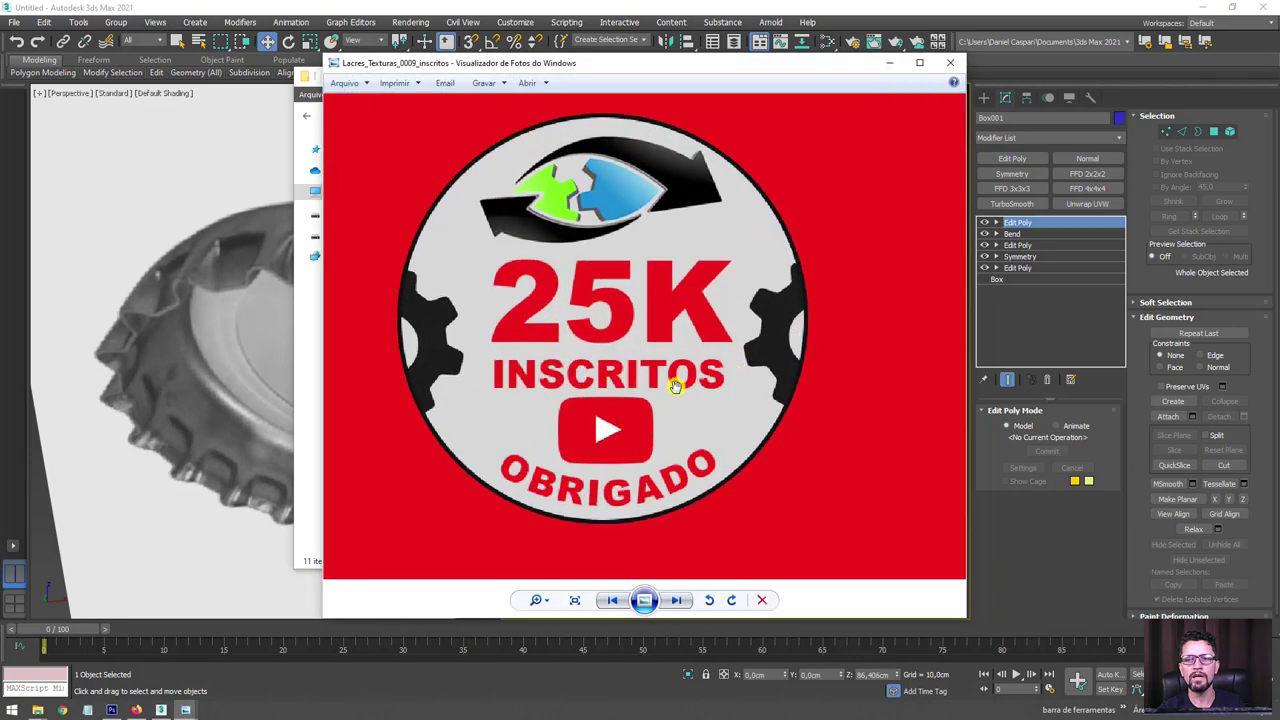
pyautogui.scroll(1, 651, 377)
pyautogui.scroll(-1, 727, 395)
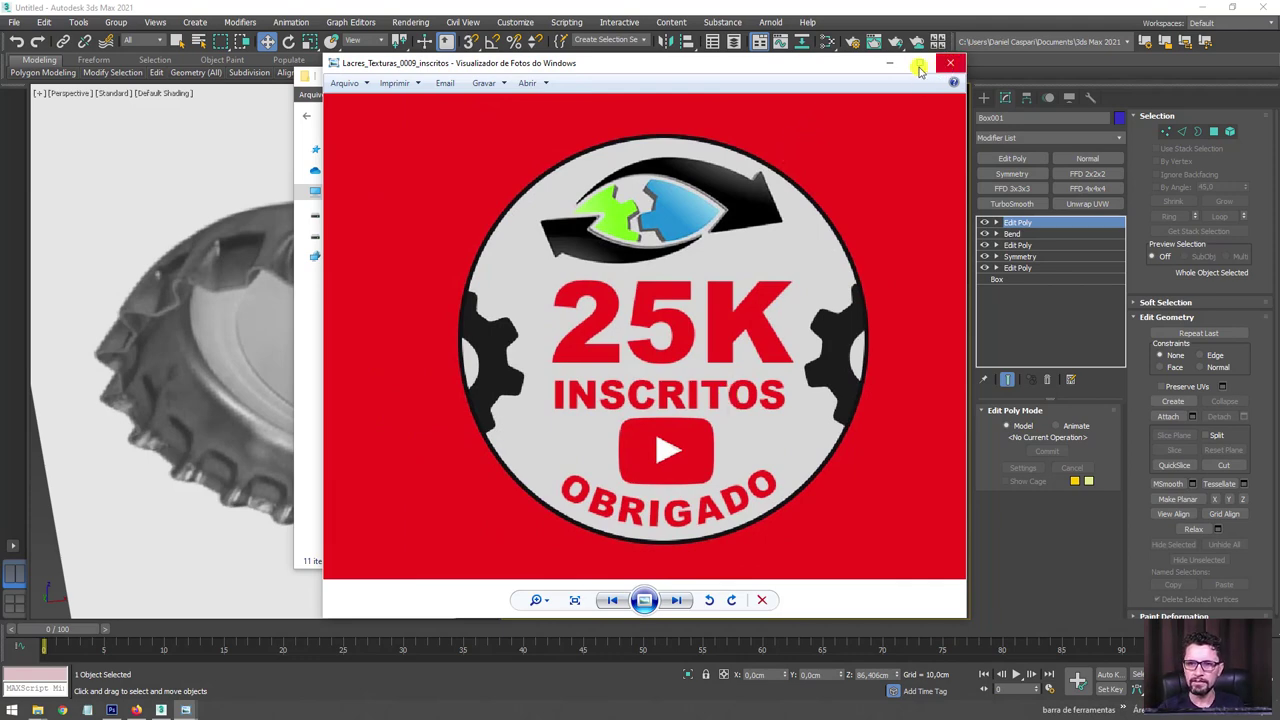
pyautogui.click(950, 63)
pyautogui.moveTo(846, 66)
pyautogui.mouseDown()
pyautogui.moveTo(812, 100)
pyautogui.moveTo(450, 185)
pyautogui.mouseUp()
# In the Slate Material Editor, add the 25K INSCRITOS texture as a Bitmap node.
pyautogui.moveTo(65, 360); pyautogui.dragTo(85, 385)
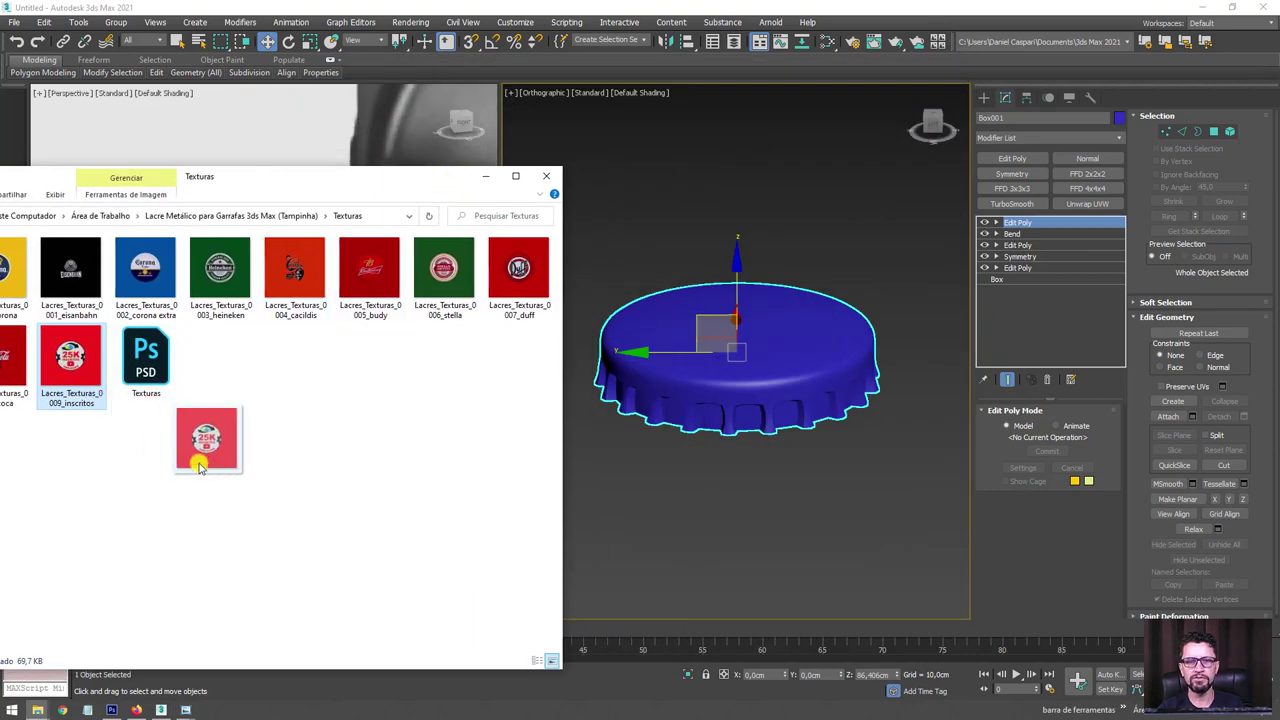
pyautogui.click(827, 41)
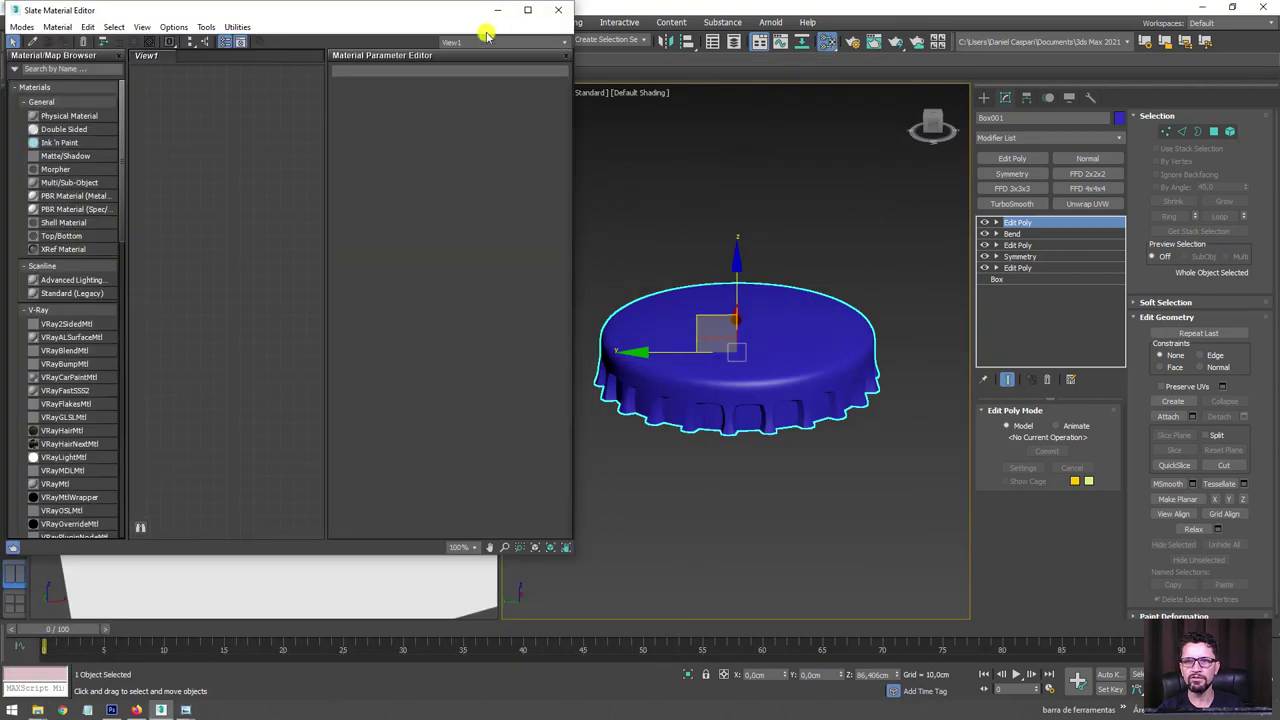
pyautogui.moveTo(390, 14)
pyautogui.mouseDown()
pyautogui.moveTo(980, 85)
pyautogui.moveTo(977, 75)
pyautogui.mouseUp()
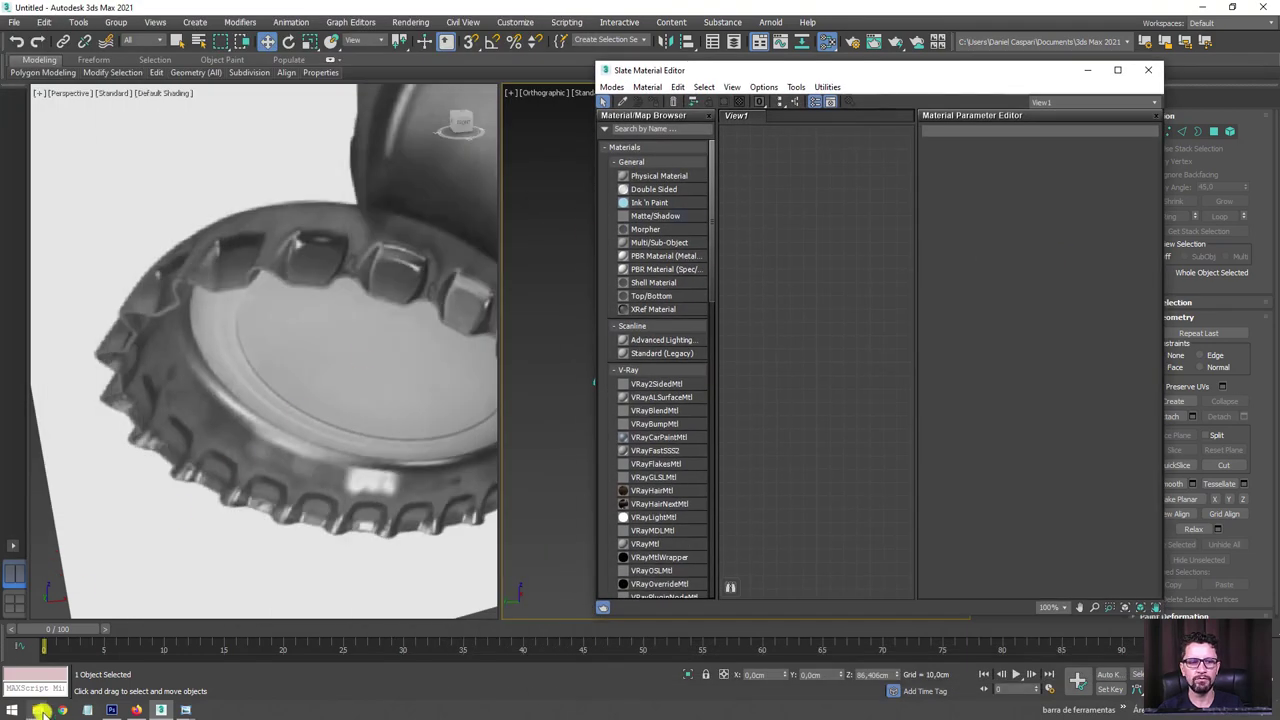
pyautogui.click(50, 662)
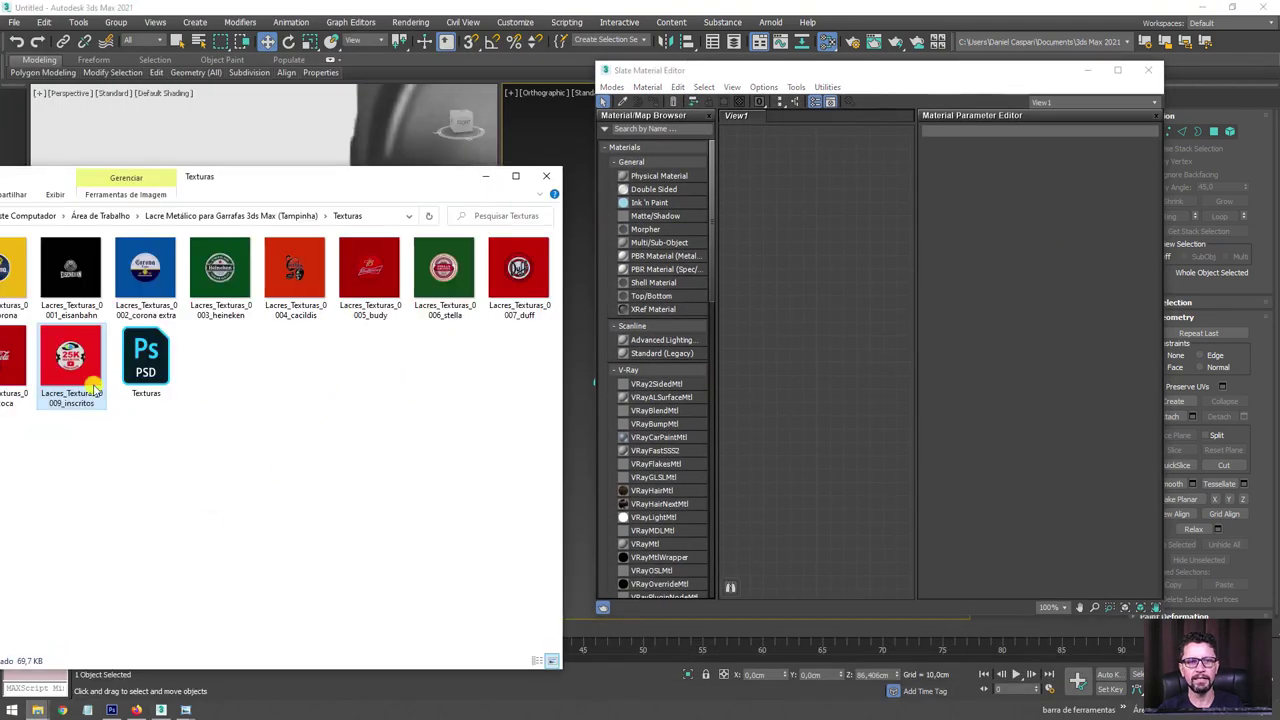
pyautogui.moveTo(90, 388); pyautogui.dragTo(808, 214)
pyautogui.doubleClick(815, 237)
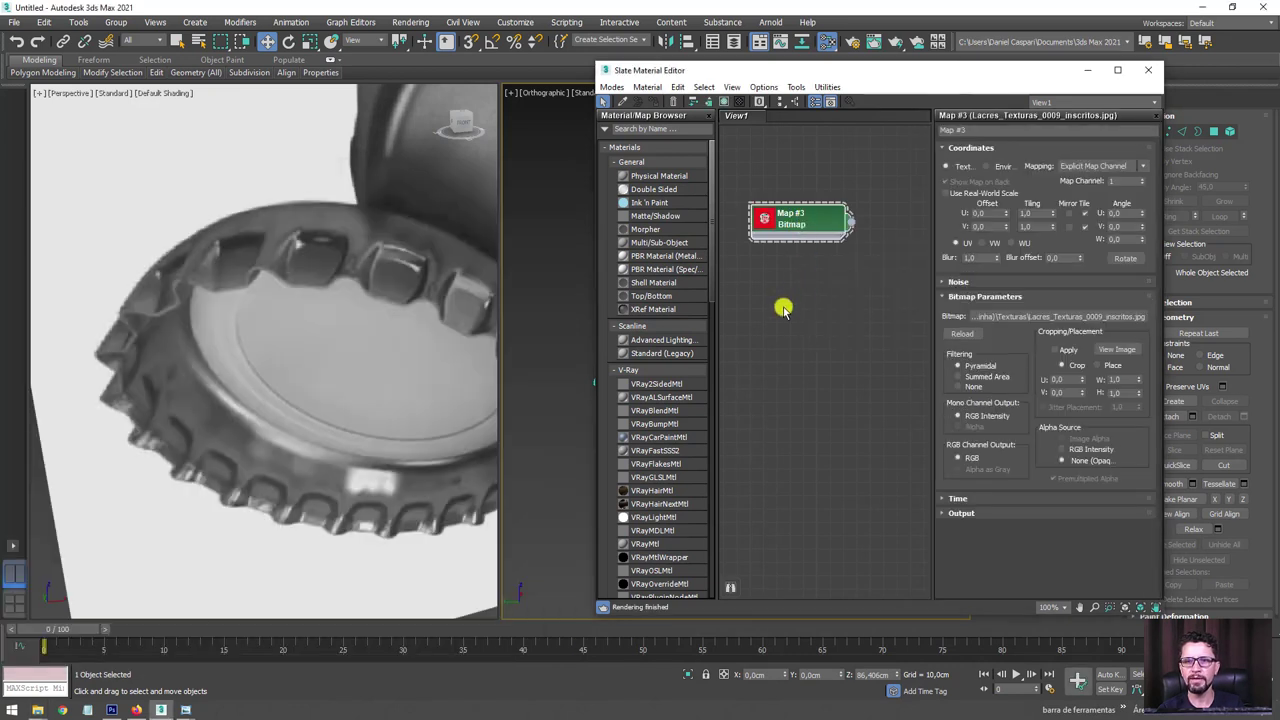
pyautogui.scroll(-4, 713, 300)
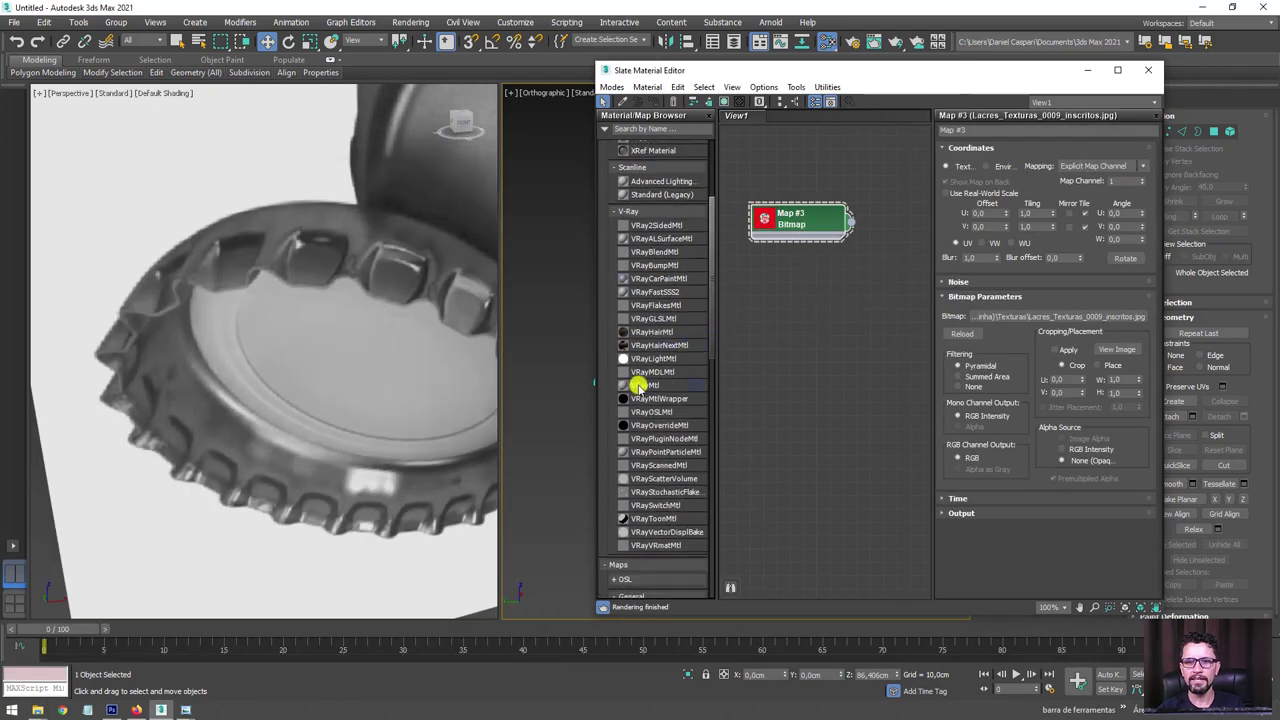
# Add a VRayMtl and wire the 25K Bitmap into its Diffuse map.
pyautogui.moveTo(645, 385); pyautogui.dragTo(903, 243)
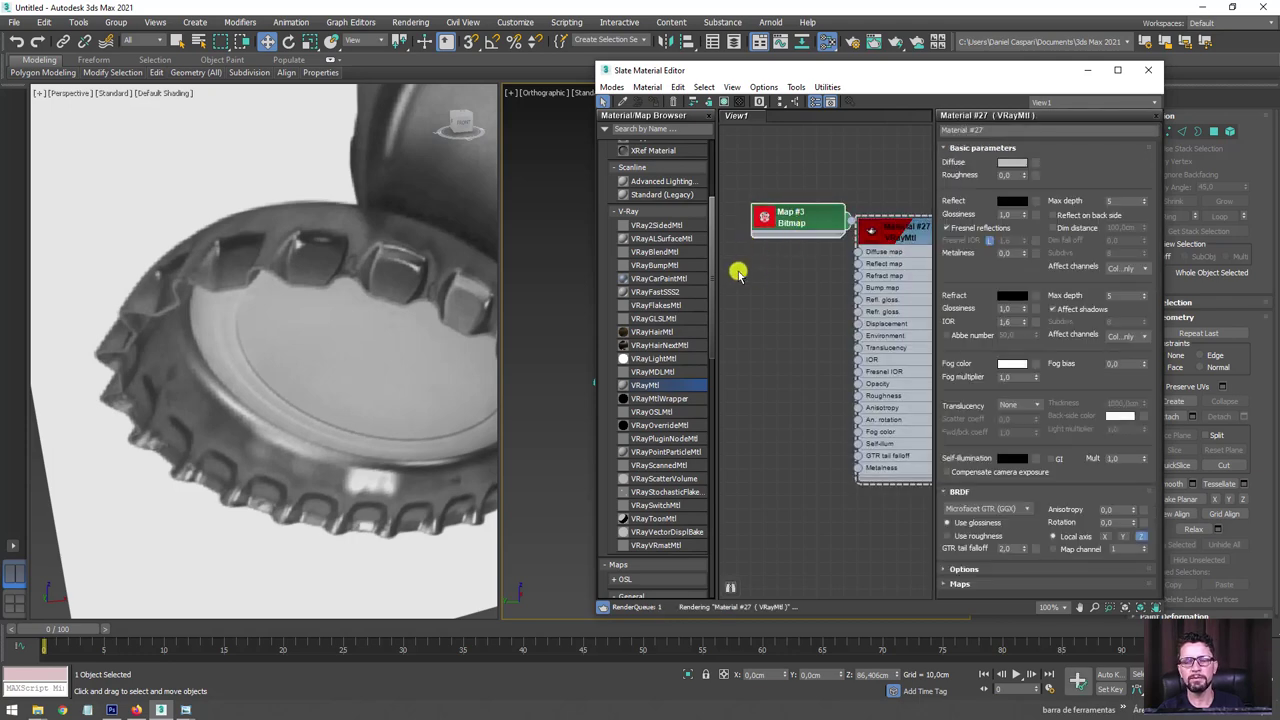
pyautogui.moveTo(806, 218); pyautogui.dragTo(773, 240)
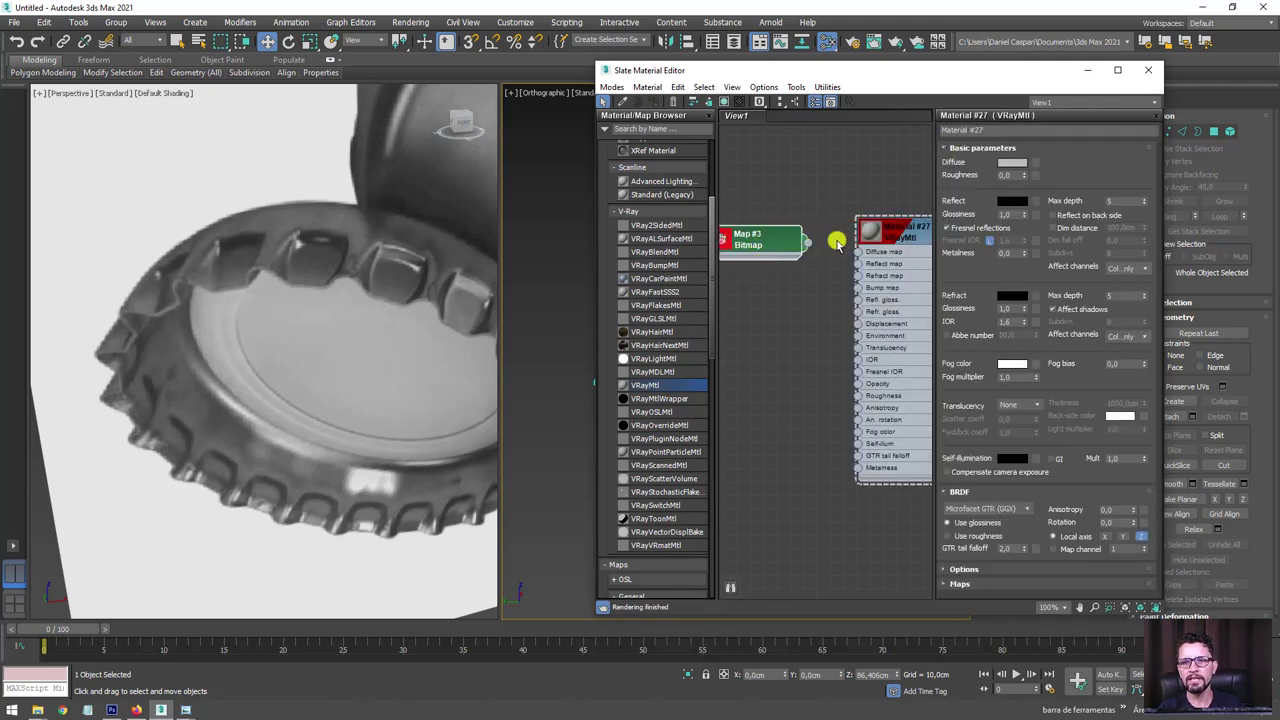
pyautogui.moveTo(838, 243); pyautogui.dragTo(833, 229, button='middle')
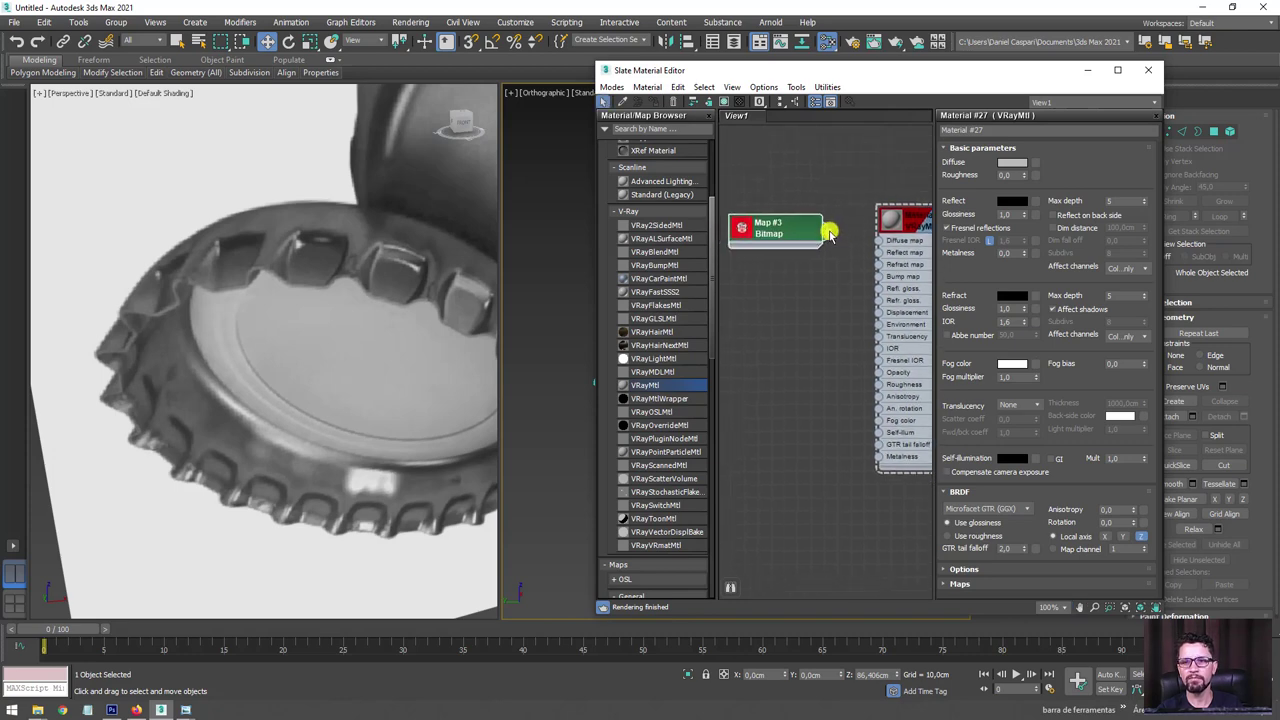
pyautogui.doubleClick(897, 226)
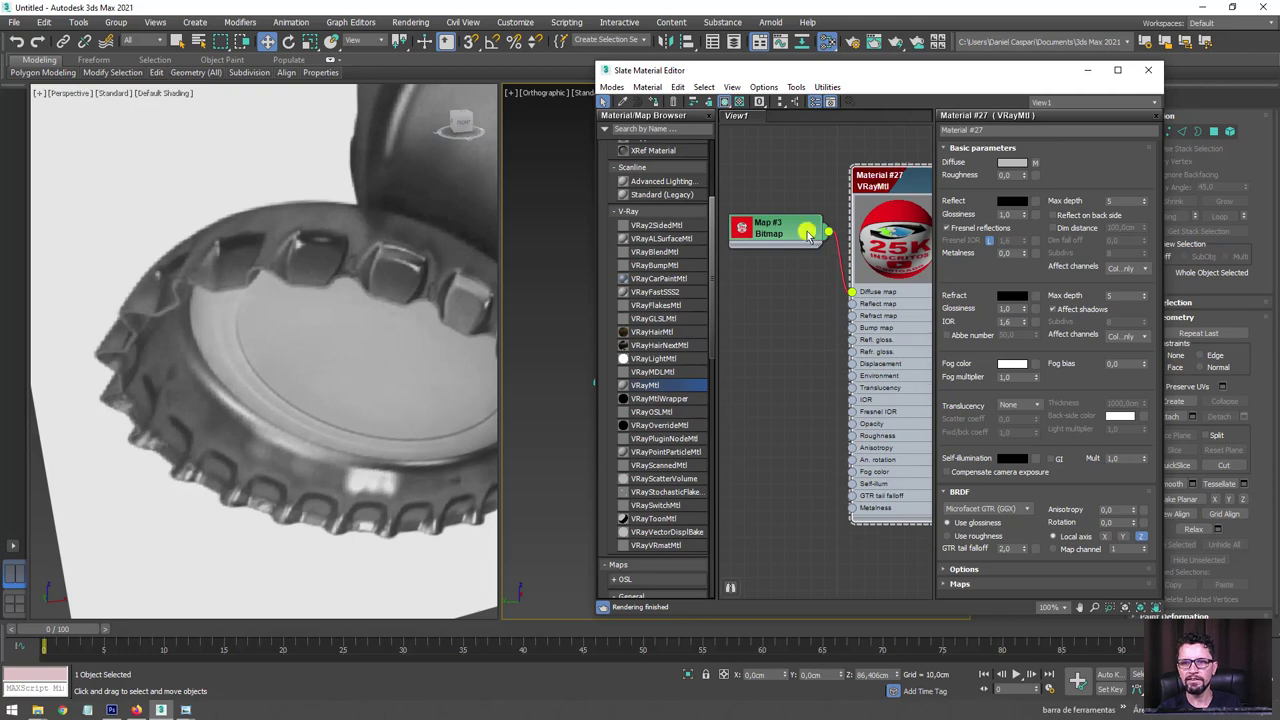
pyautogui.moveTo(825, 226); pyautogui.dragTo(802, 222)
pyautogui.click(1091, 70)
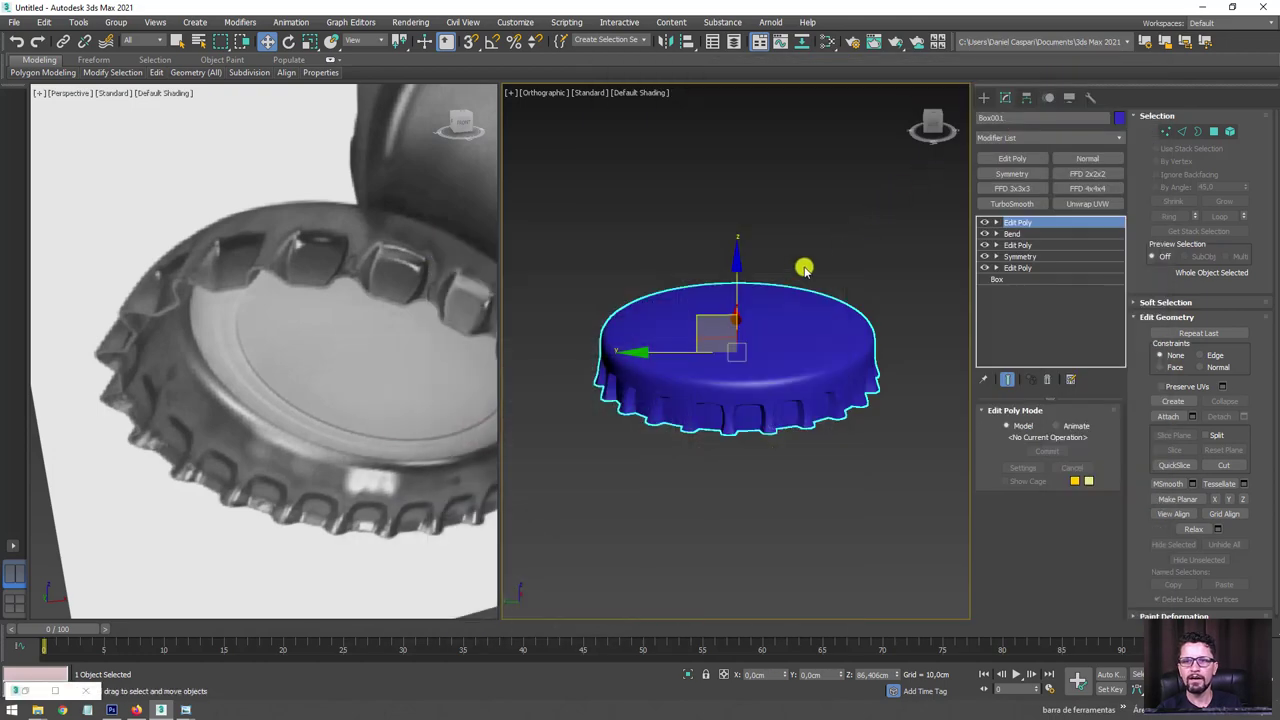
# Drag the new 25K logo material from the Slate Material Editor onto the bottle cap.
pyautogui.moveTo(830, 261); pyautogui.dragTo(850, 248, button='middle')
pyautogui.click(827, 40)
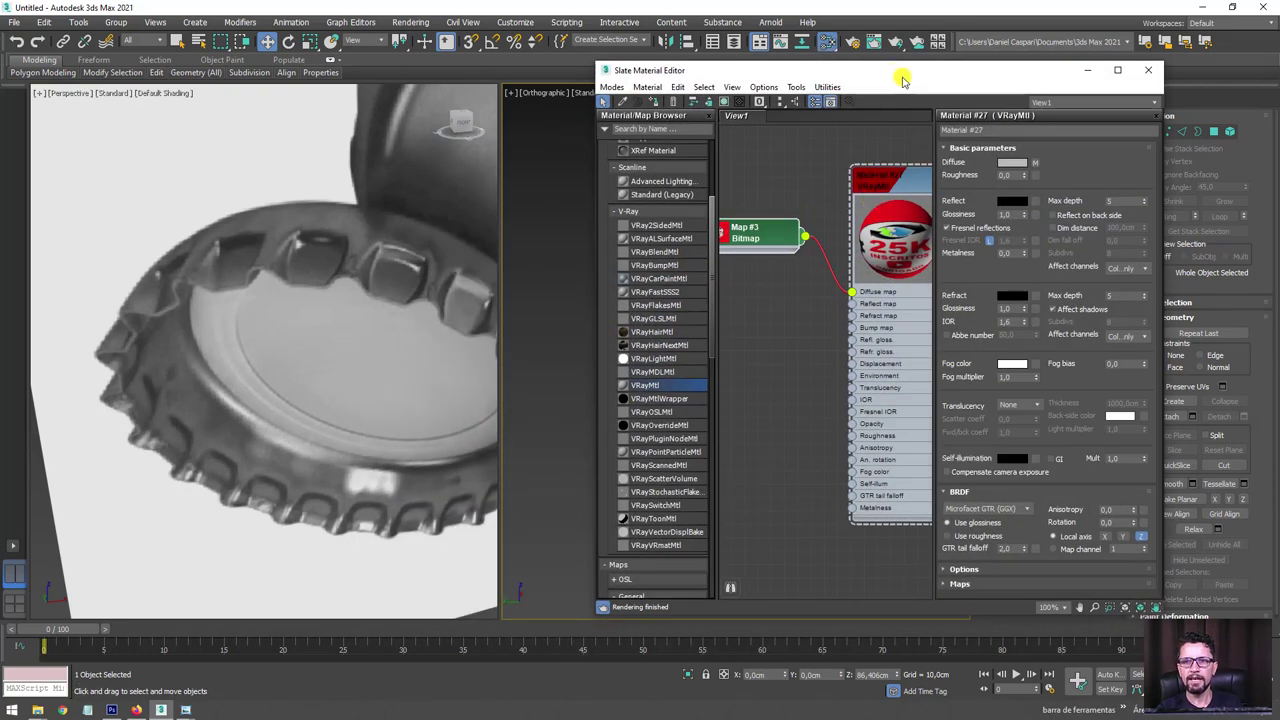
pyautogui.moveTo(902, 80); pyautogui.dragTo(293, 72)
pyautogui.scroll(-1, 278, 182)
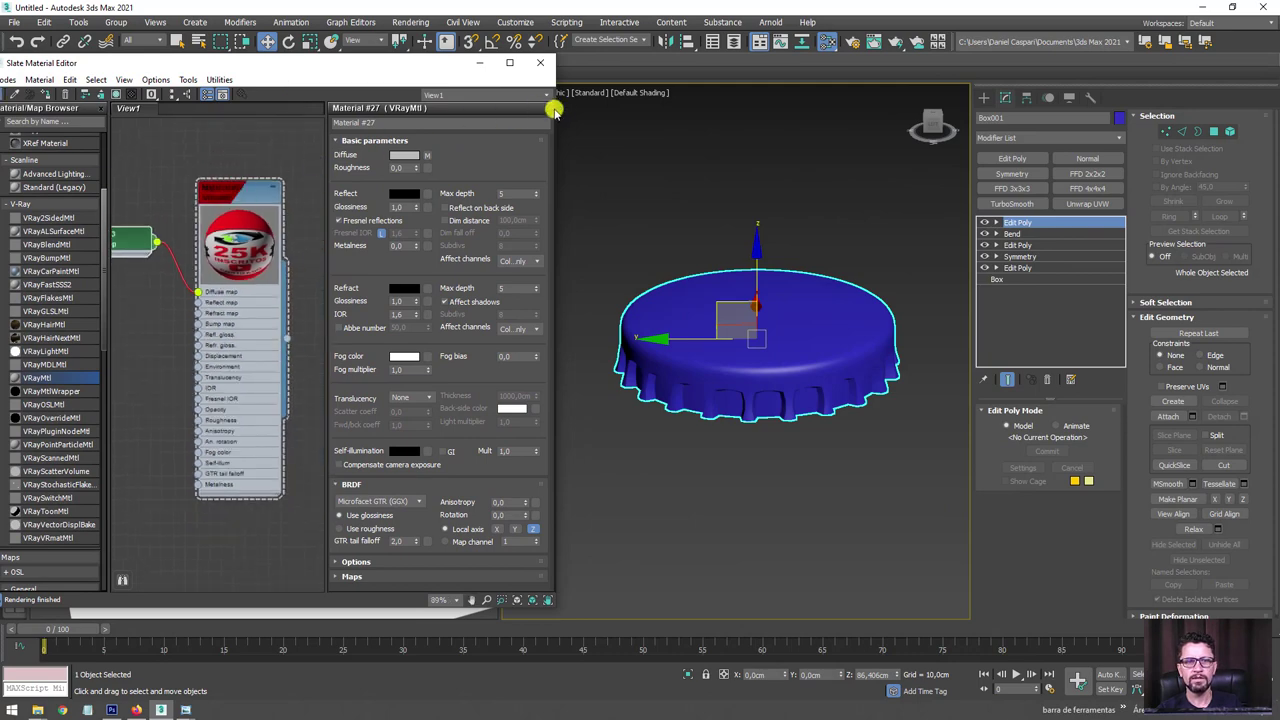
pyautogui.press('p')
pyautogui.moveTo(322, 298); pyautogui.dragTo(358, 273, button='middle')
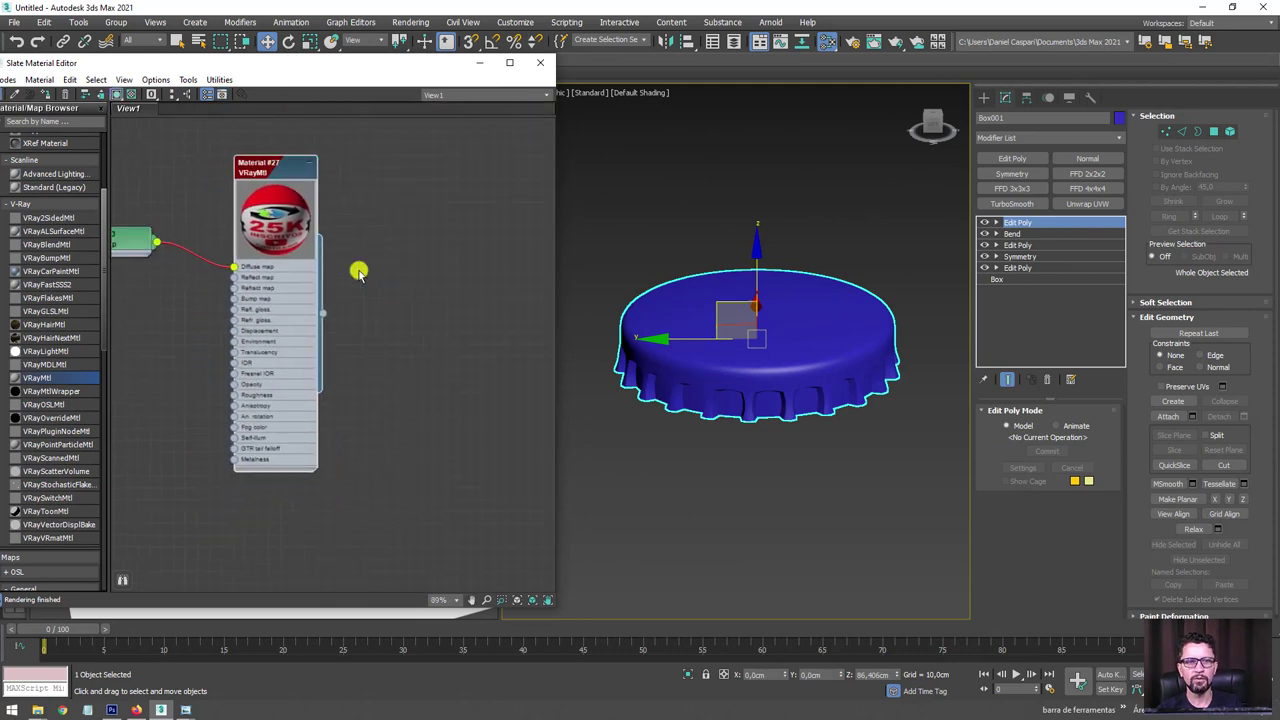
pyautogui.click(130, 92)
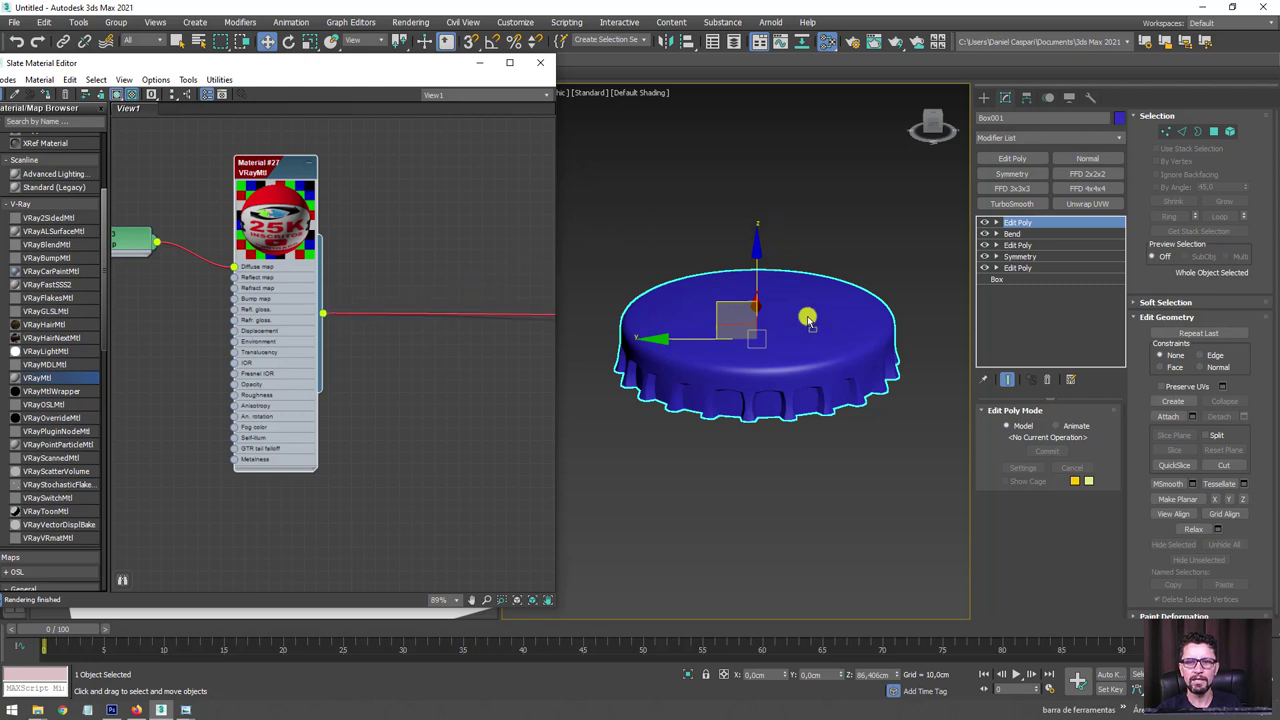
pyautogui.moveTo(520, 283); pyautogui.dragTo(812, 308)
# Orbit and zoom around the cap to inspect the applied material, briefly toggling edged faces.
pyautogui.moveTo(830, 349)
pyautogui.keyDown('alt'); pyautogui.mouseDown(button='middle')
pyautogui.moveTo(831, 434)
pyautogui.moveTo(866, 380)
pyautogui.moveTo(866, 323)
pyautogui.moveTo(792, 353)
pyautogui.mouseUp(button='middle'); pyautogui.keyUp('alt')
pyautogui.press('F4')
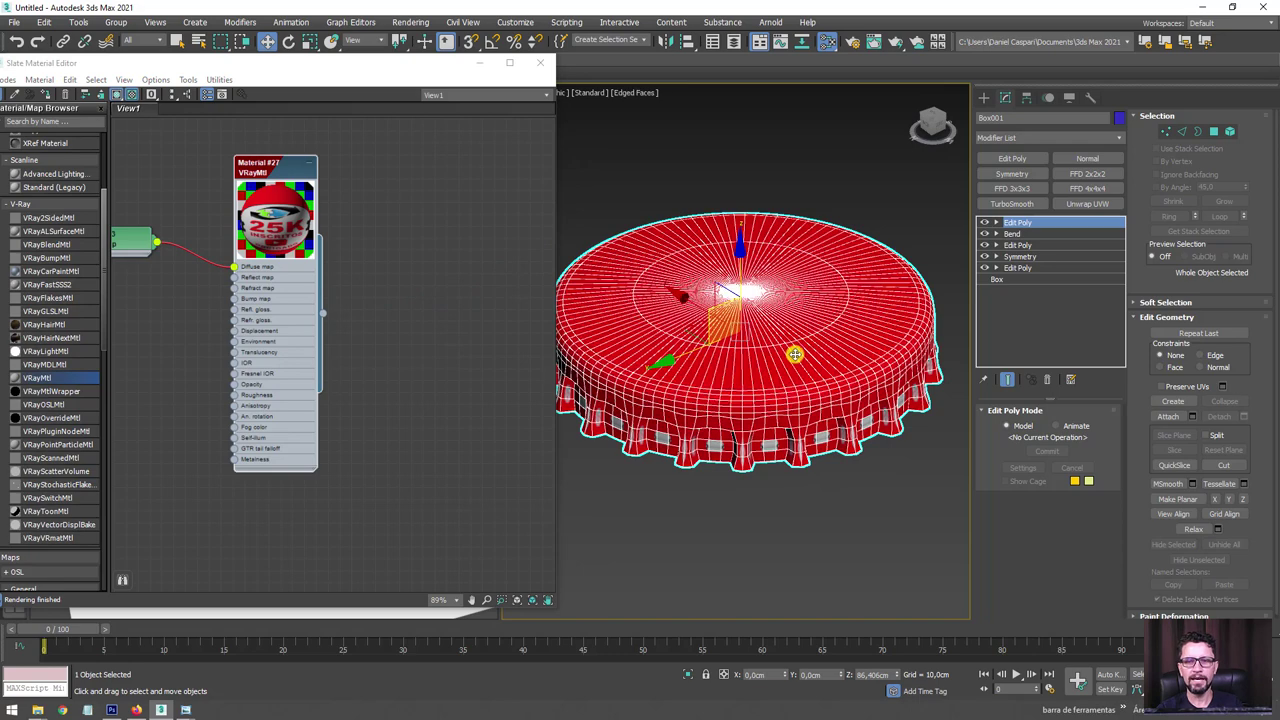
pyautogui.press('F4')
pyautogui.scroll(2, 785, 370)
pyautogui.scroll(5, 808, 366)
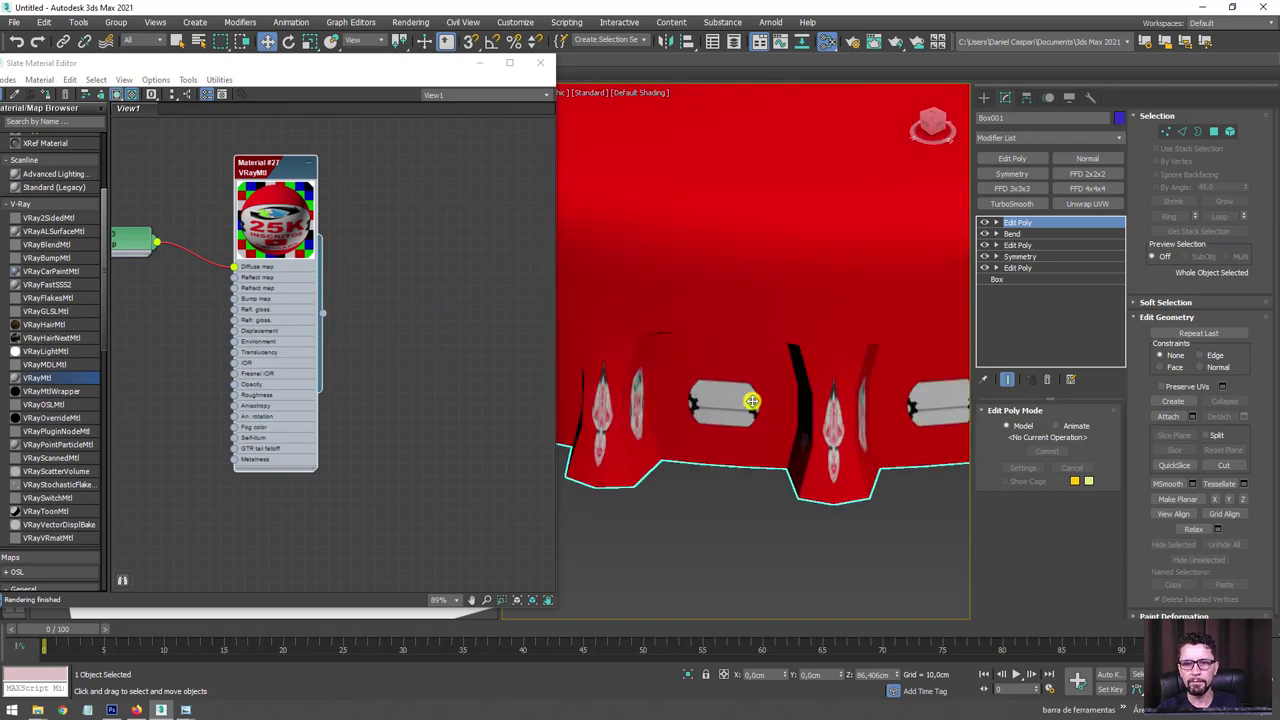
pyautogui.scroll(2, 749, 391)
pyautogui.scroll(-8, 749, 400)
pyautogui.scroll(-3, 764, 386)
pyautogui.keyDown('alt'); pyautogui.moveTo(764, 386); pyautogui.dragTo(780, 330, button='middle'); pyautogui.keyUp('alt')
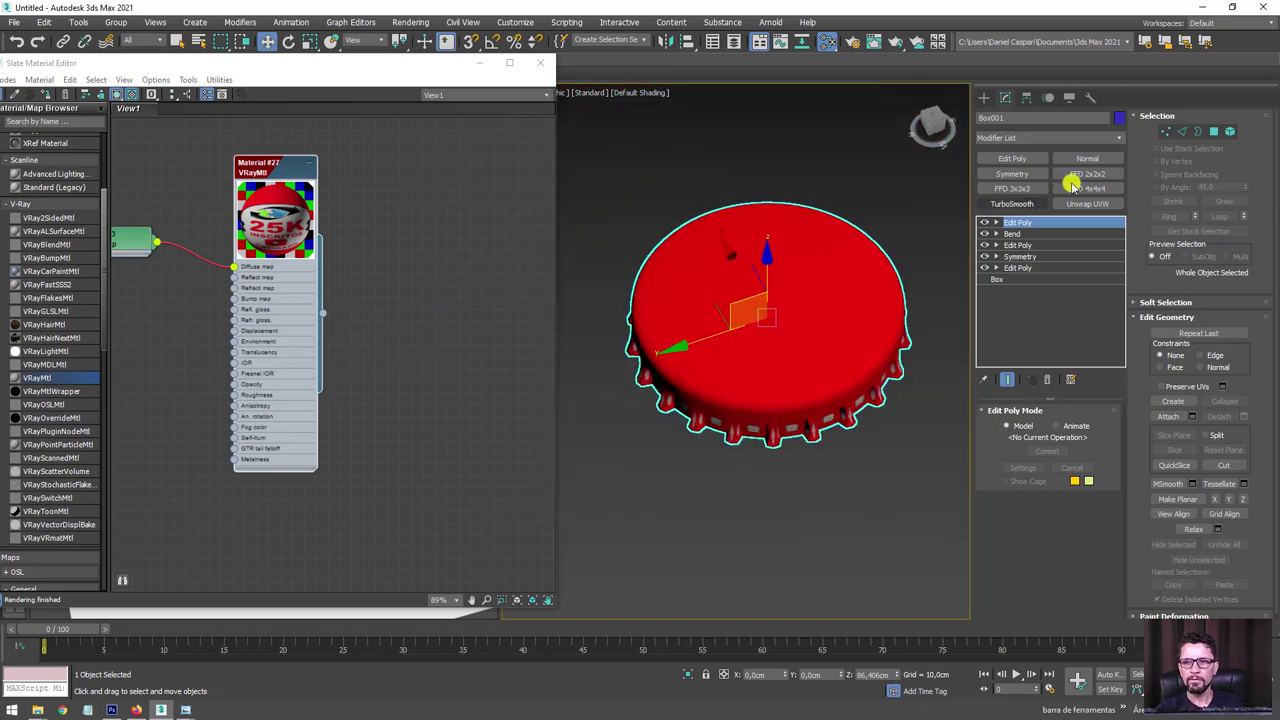
# Add a planar UVW Map modifier and scale its gizmo until the 25K logo fills the cap top.
pyautogui.click(1120, 138)
pyautogui.moveTo(1123, 148); pyautogui.dragTo(1120, 507)
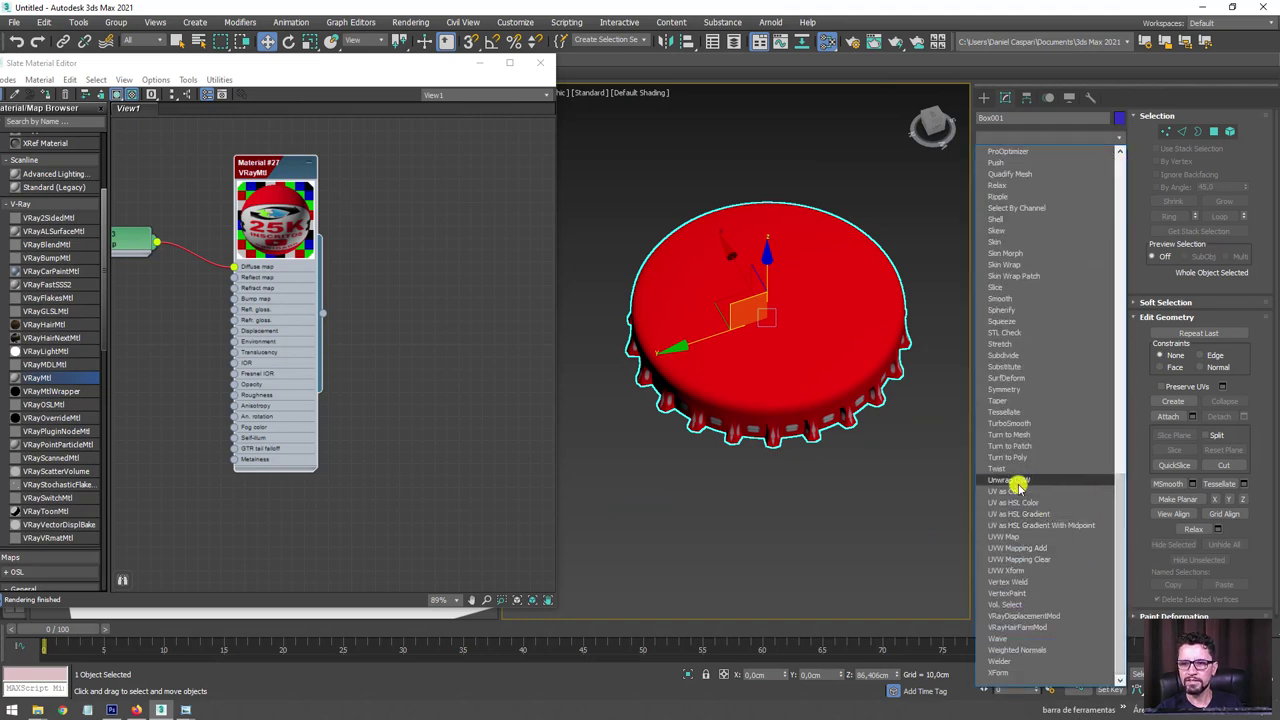
pyautogui.click(1012, 536)
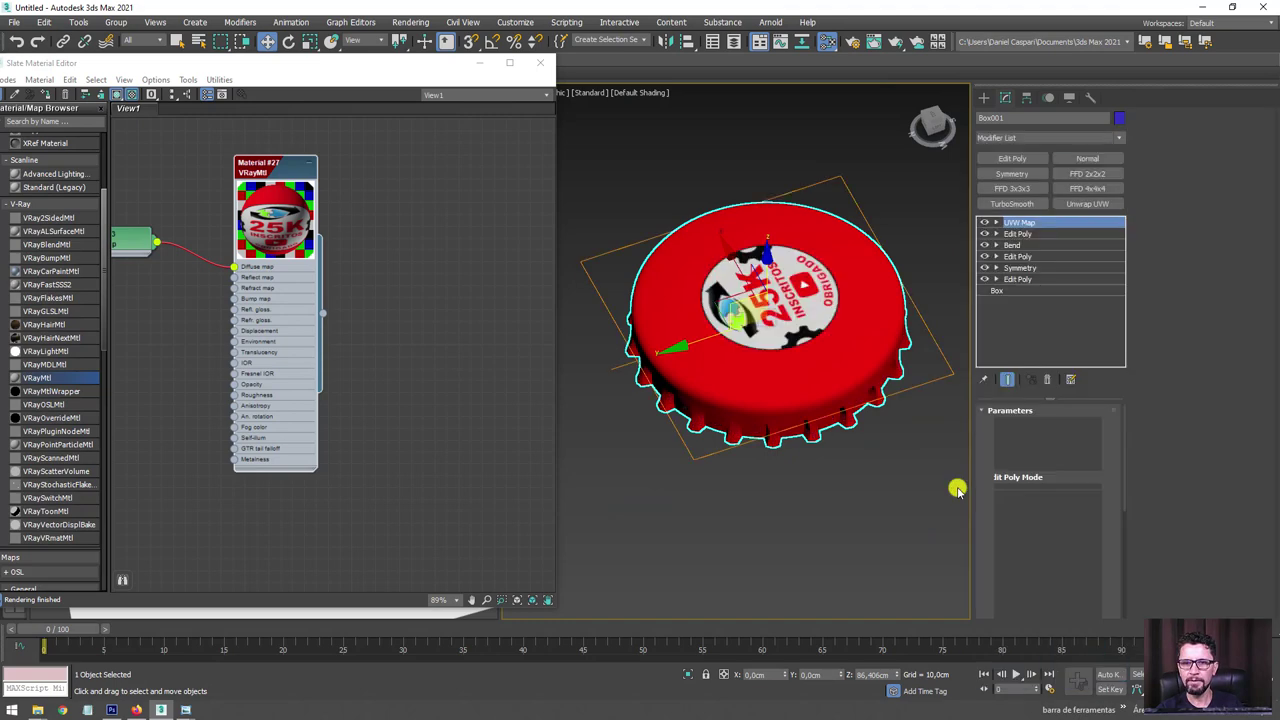
pyautogui.moveTo(850, 410)
pyautogui.keyDown('alt'); pyautogui.mouseDown(button='middle')
pyautogui.moveTo(840, 531)
pyautogui.moveTo(743, 449)
pyautogui.moveTo(963, 266)
pyautogui.mouseUp(button='middle'); pyautogui.keyUp('alt')
pyautogui.click(995, 222)
pyautogui.click(1015, 234)
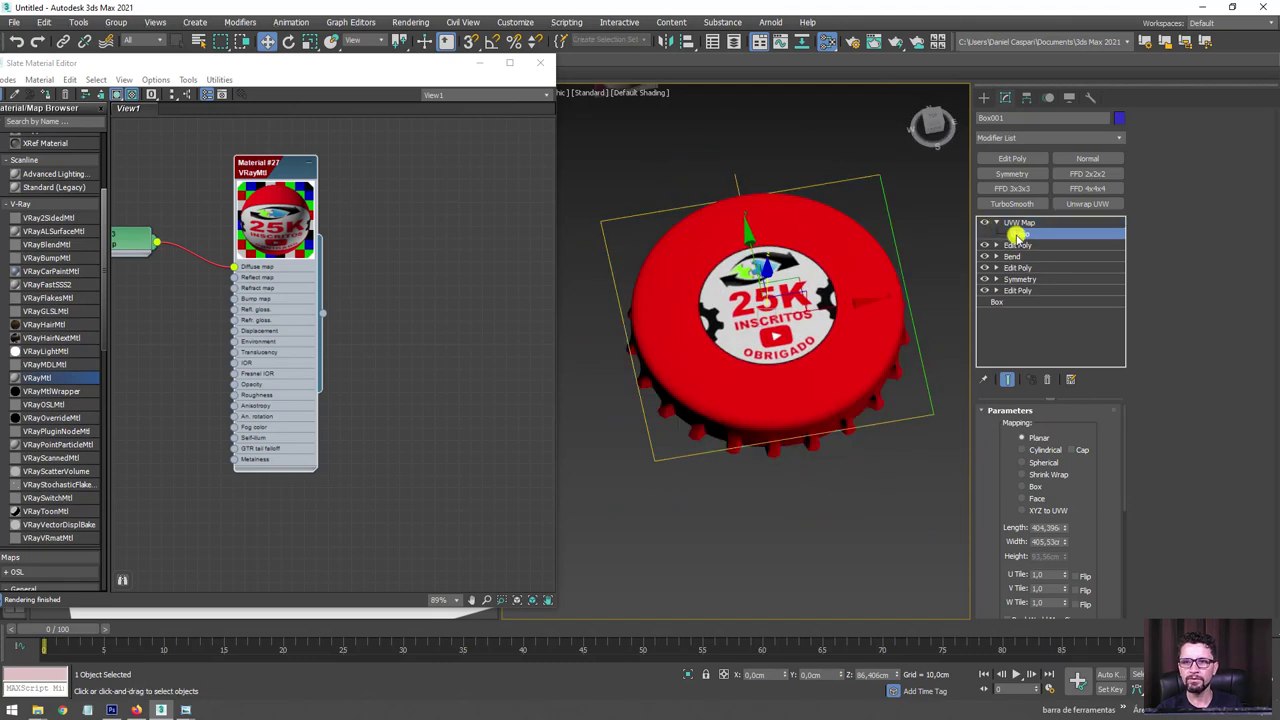
pyautogui.press('r')
pyautogui.moveTo(767, 325)
pyautogui.mouseDown()
pyautogui.moveTo(767, 302)
pyautogui.moveTo(820, 266)
pyautogui.mouseUp()
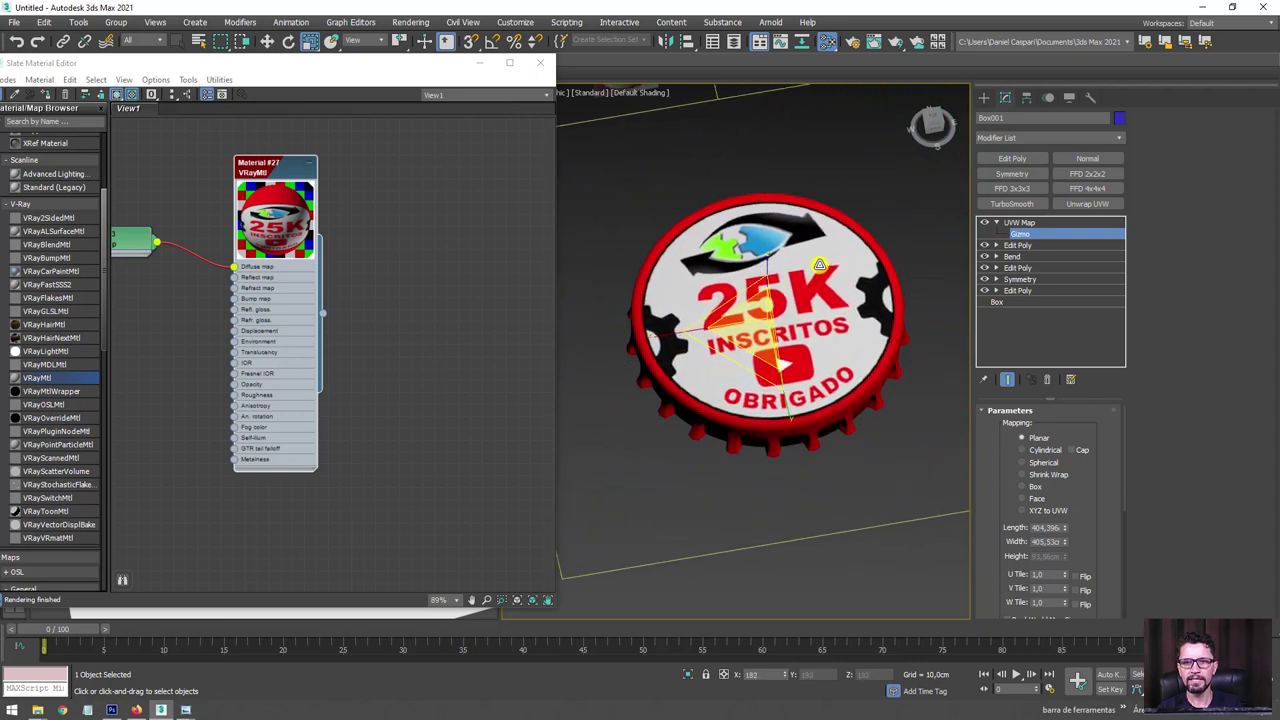
pyautogui.press('w')
pyautogui.scroll(1, 803, 276)
pyautogui.scroll(2, 770, 265)
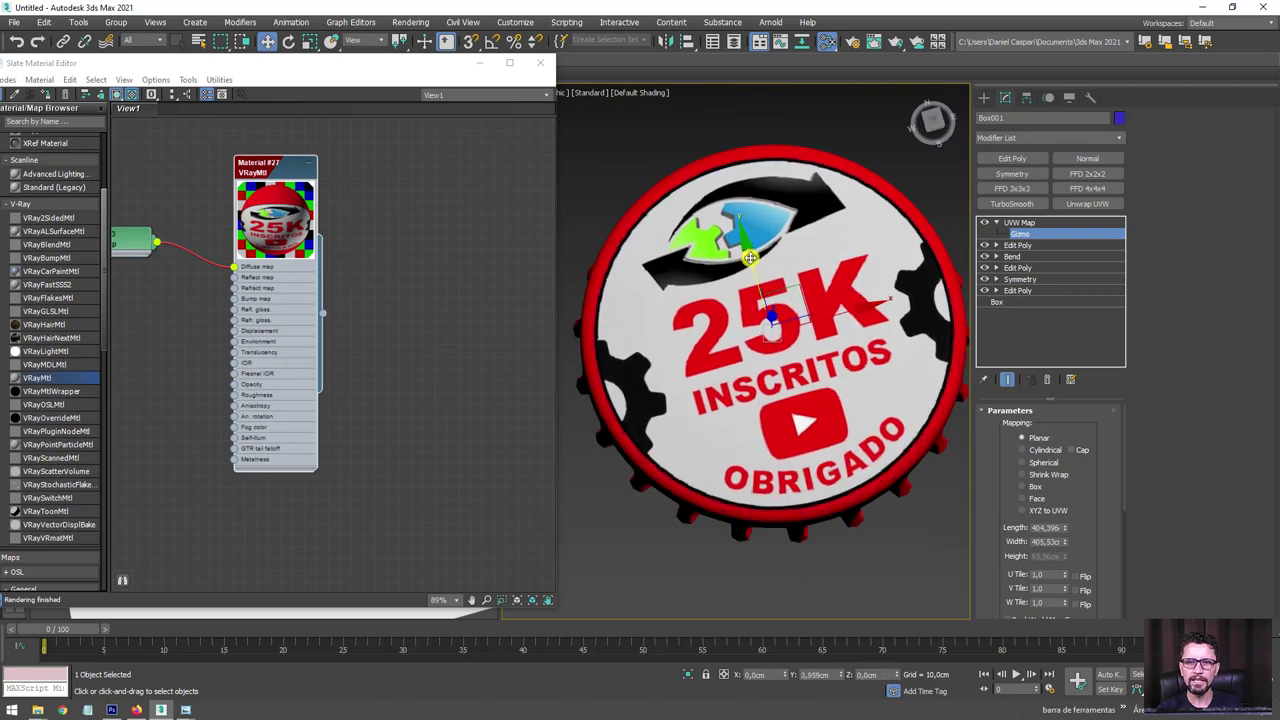
# Exit the UVW Map gizmo and return to the modifier's top level.
pyautogui.press('r')
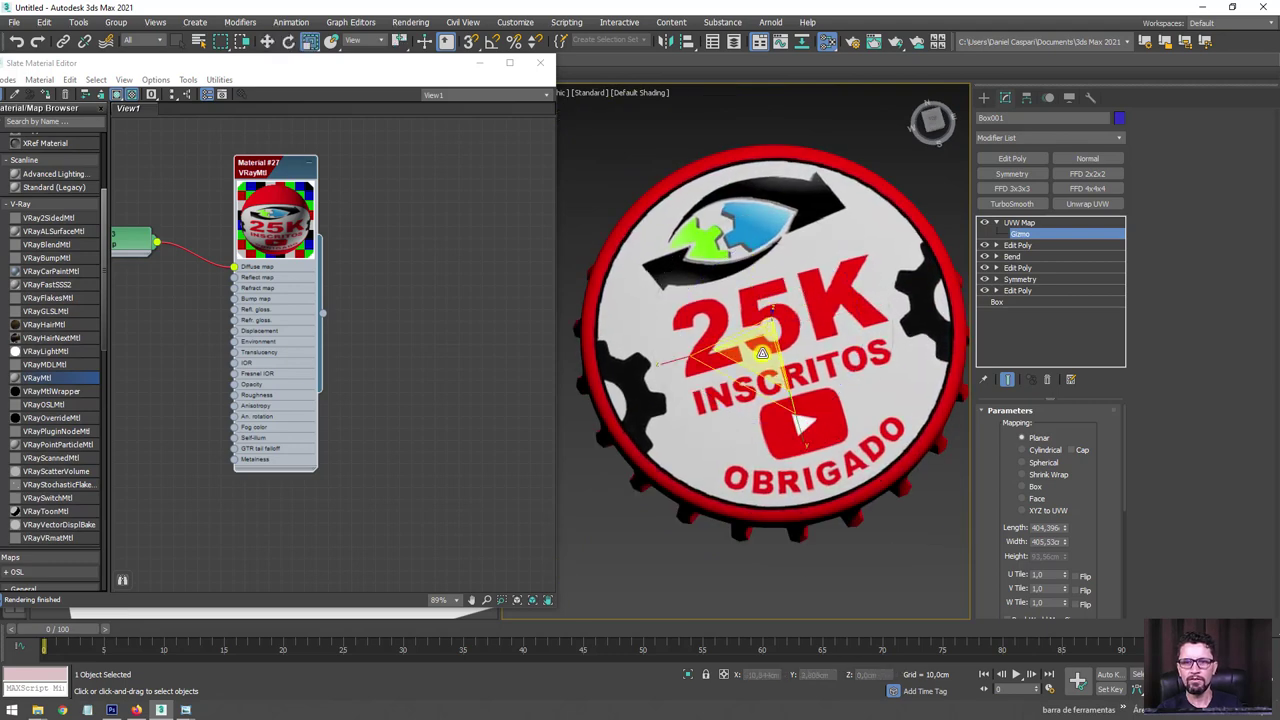
pyautogui.press('w')
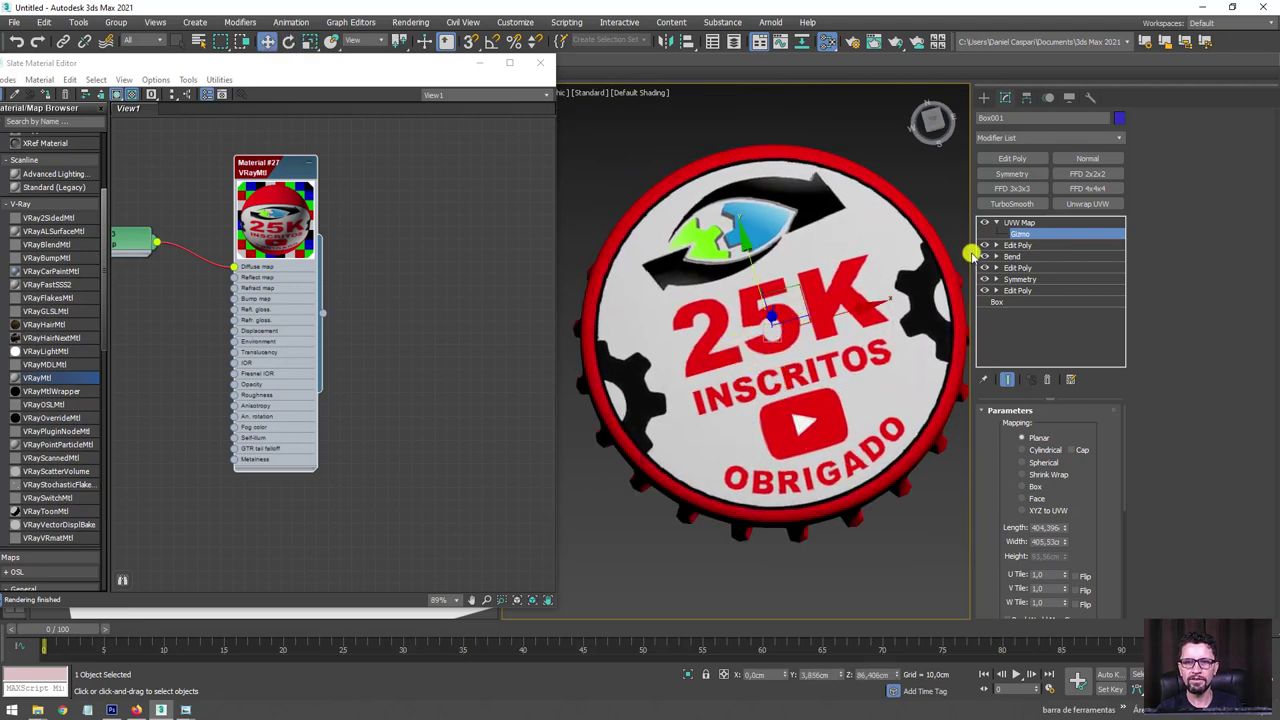
pyautogui.click(1020, 222)
pyautogui.scroll(-2, 350, 245)
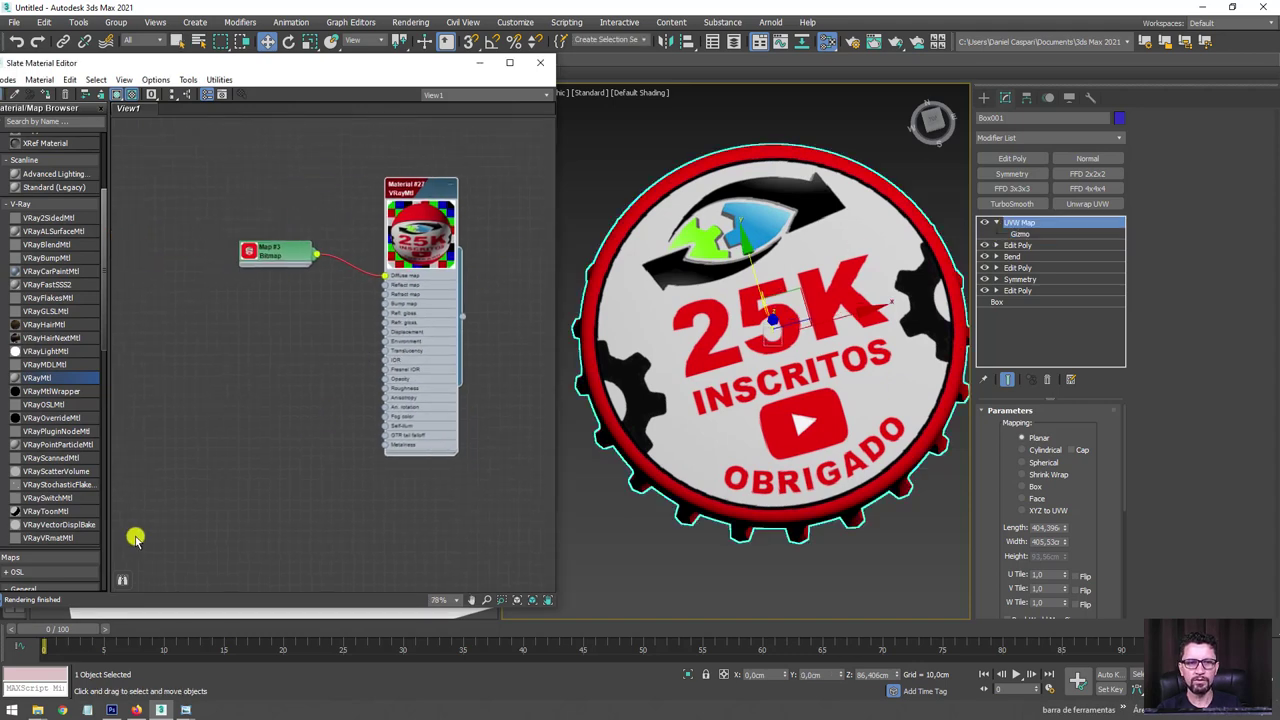
# Drag Lacres_Texturas_0008_coca.jpg from the Texturas folder into the Slate editor as Map #4.
pyautogui.moveTo(87, 710)
pyautogui.click(62, 635)
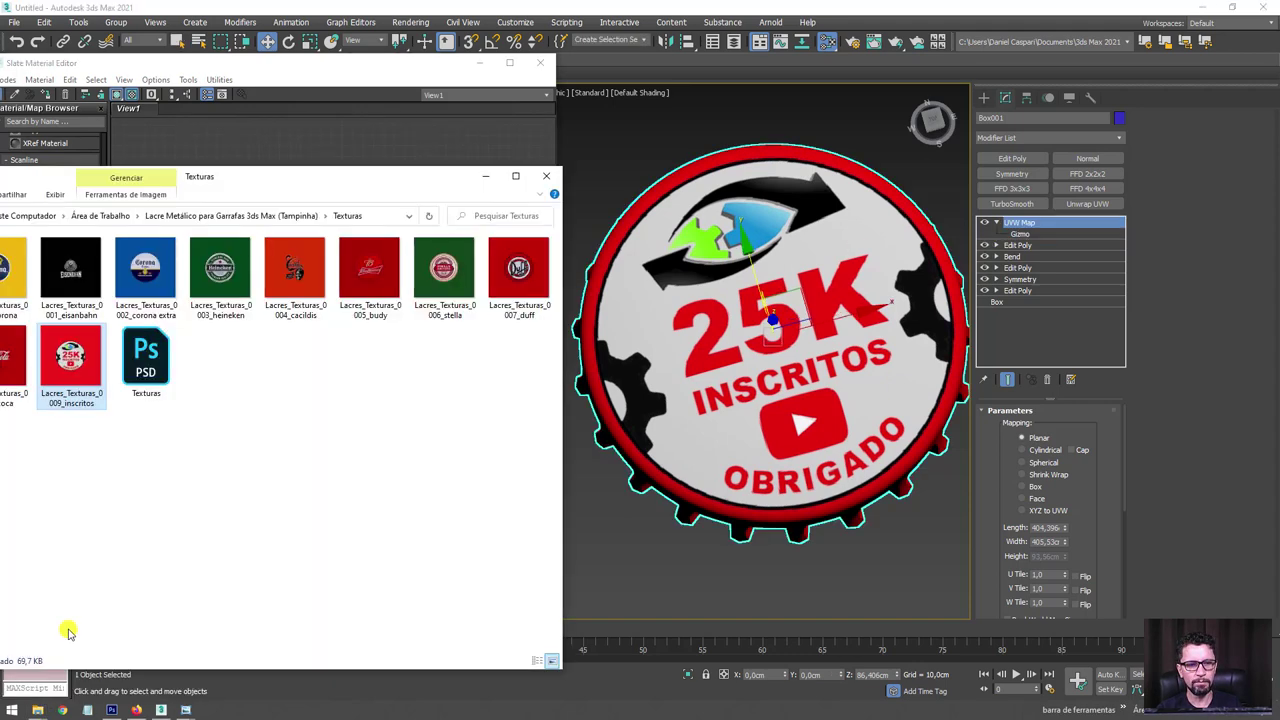
pyautogui.moveTo(333, 203); pyautogui.dragTo(963, 256)
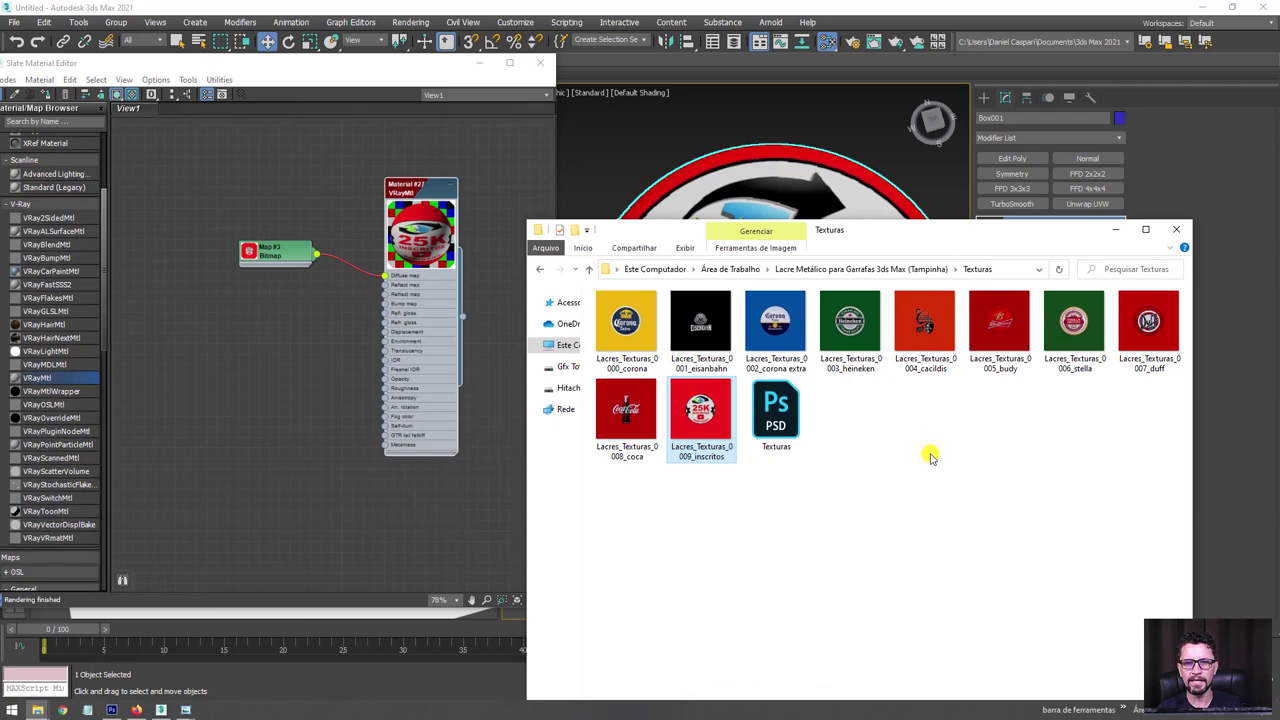
pyautogui.moveTo(626, 410); pyautogui.dragTo(288, 388)
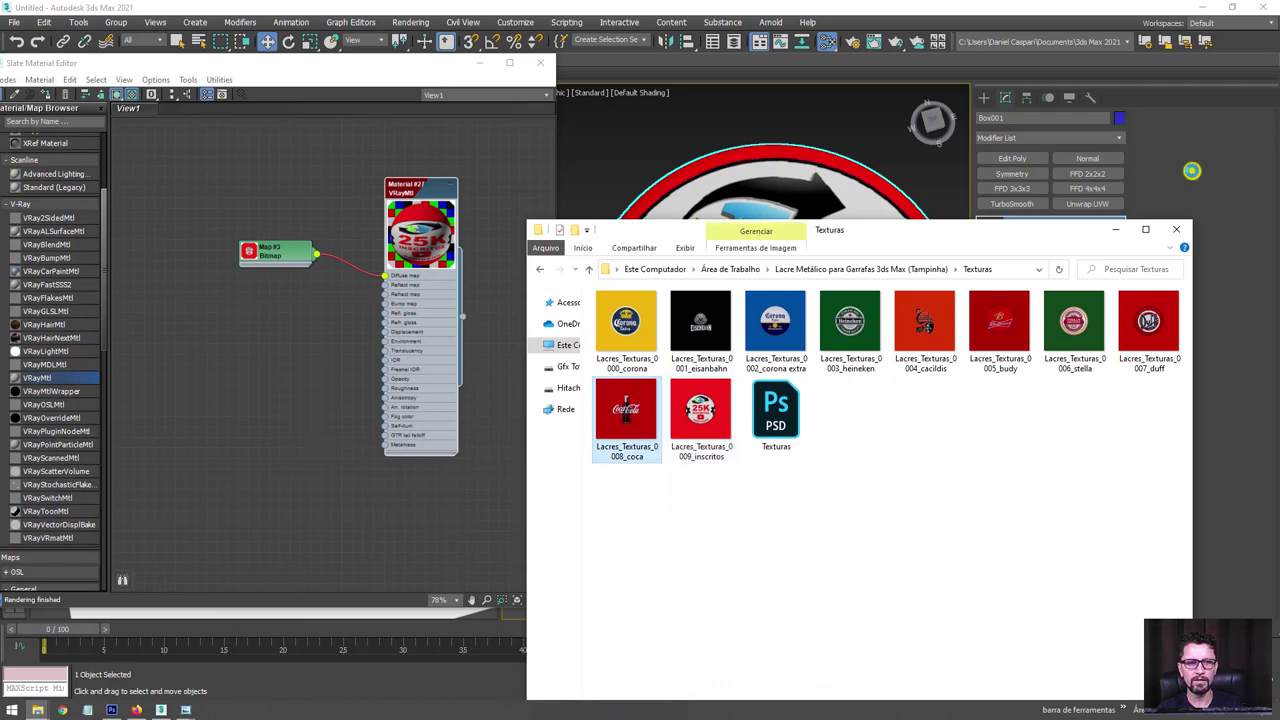
pyautogui.click(1115, 229)
pyautogui.moveTo(286, 251); pyautogui.dragTo(145, 237, button='middle')
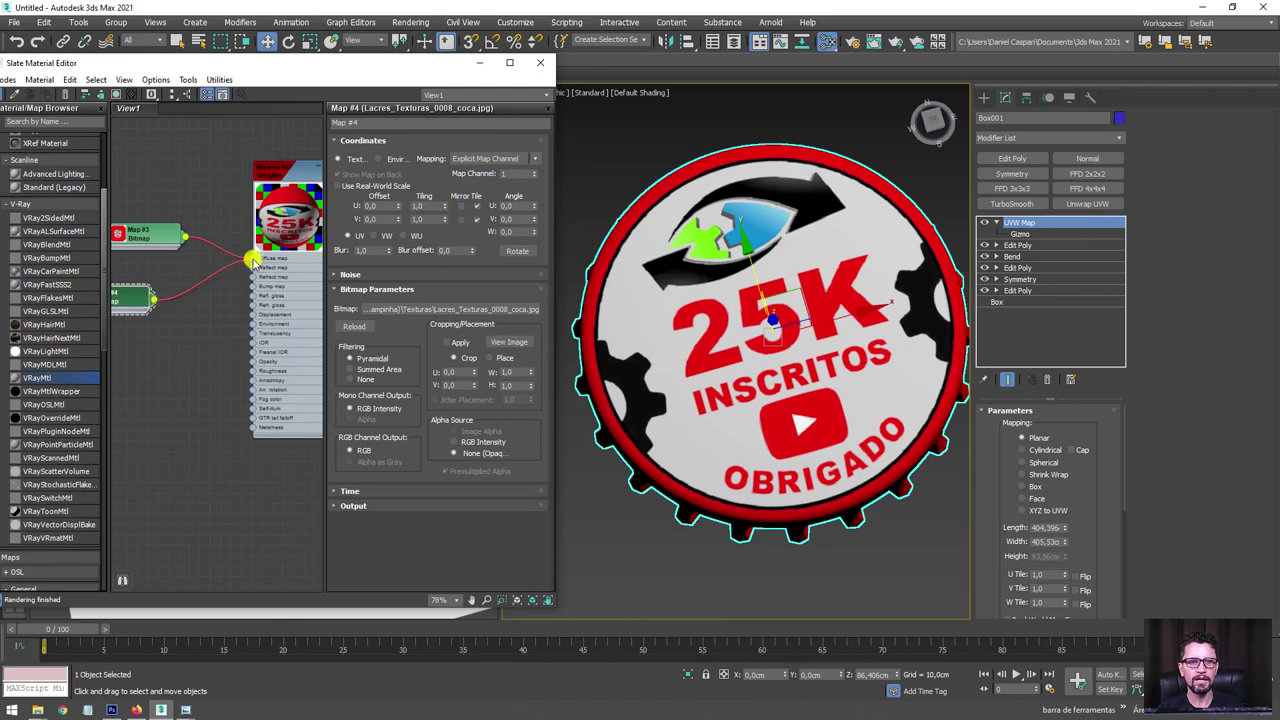
# Try the Coca-Cola bitmap in the diffuse slot, then reconnect the 25K logo Map #3.
pyautogui.moveTo(253, 262); pyautogui.dragTo(253, 261)
pyautogui.keyDown('alt'); pyautogui.moveTo(749, 294); pyautogui.dragTo(787, 341, button='middle'); pyautogui.keyUp('alt')
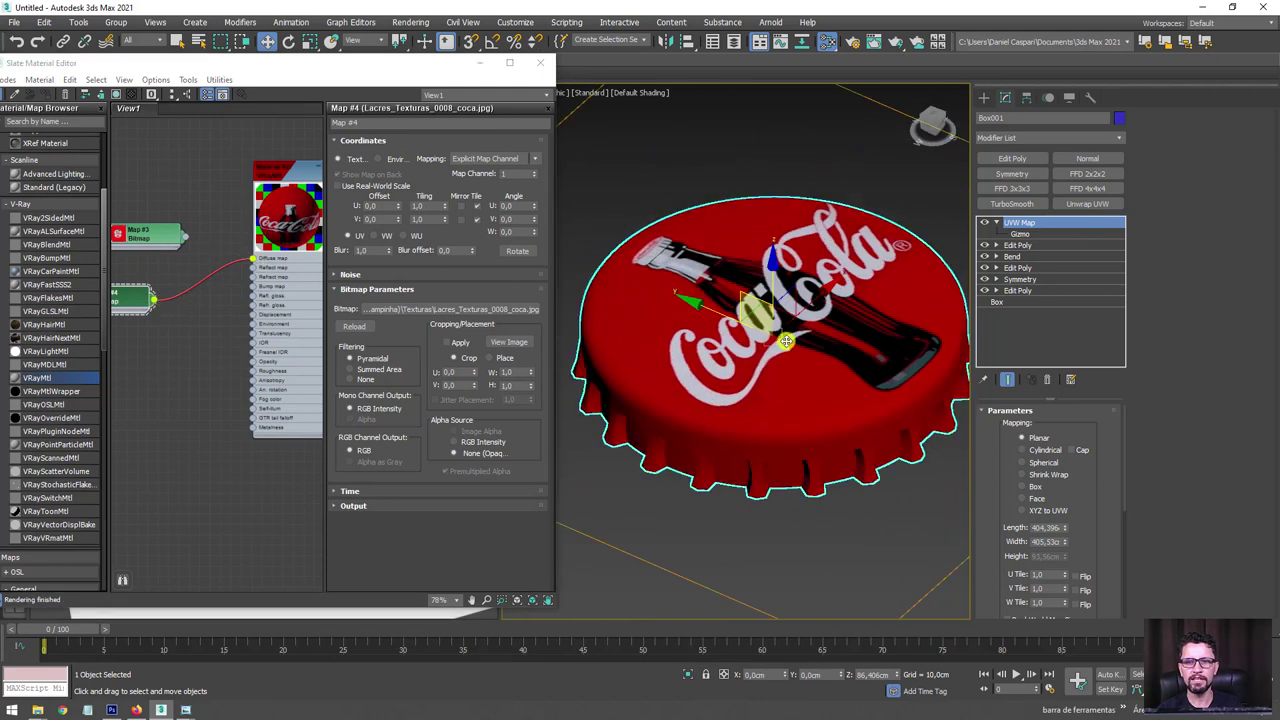
pyautogui.moveTo(185, 237); pyautogui.dragTo(253, 258)
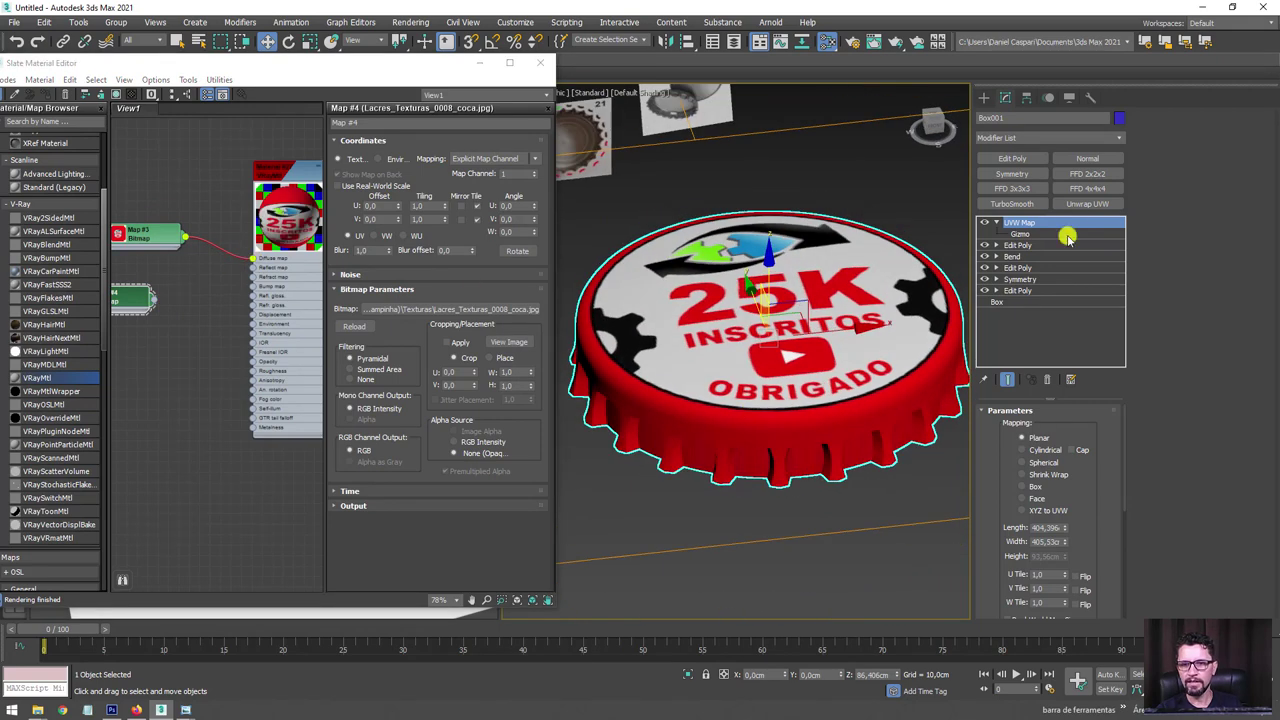
# Rotate the UVW Map gizmo to adjust the 25K logo's orientation on the cap.
pyautogui.click(1020, 232)
pyautogui.press('e')
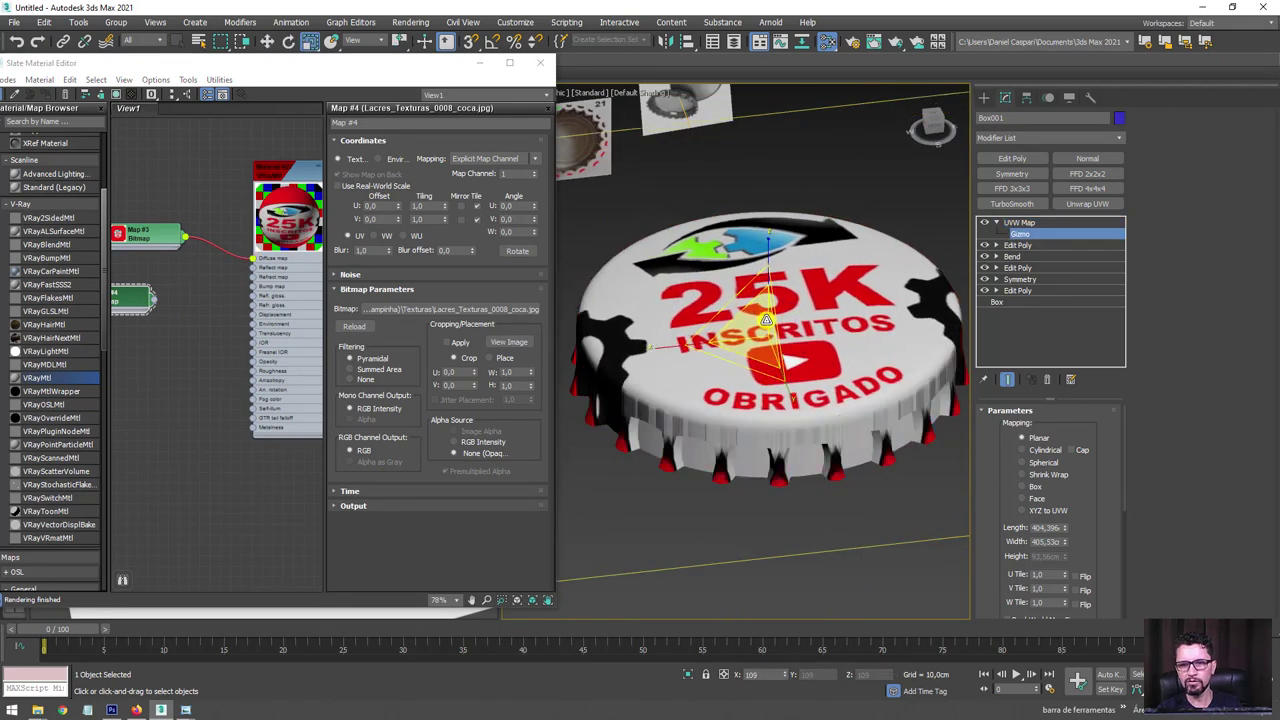
pyautogui.moveTo(758, 328); pyautogui.dragTo(762, 322)
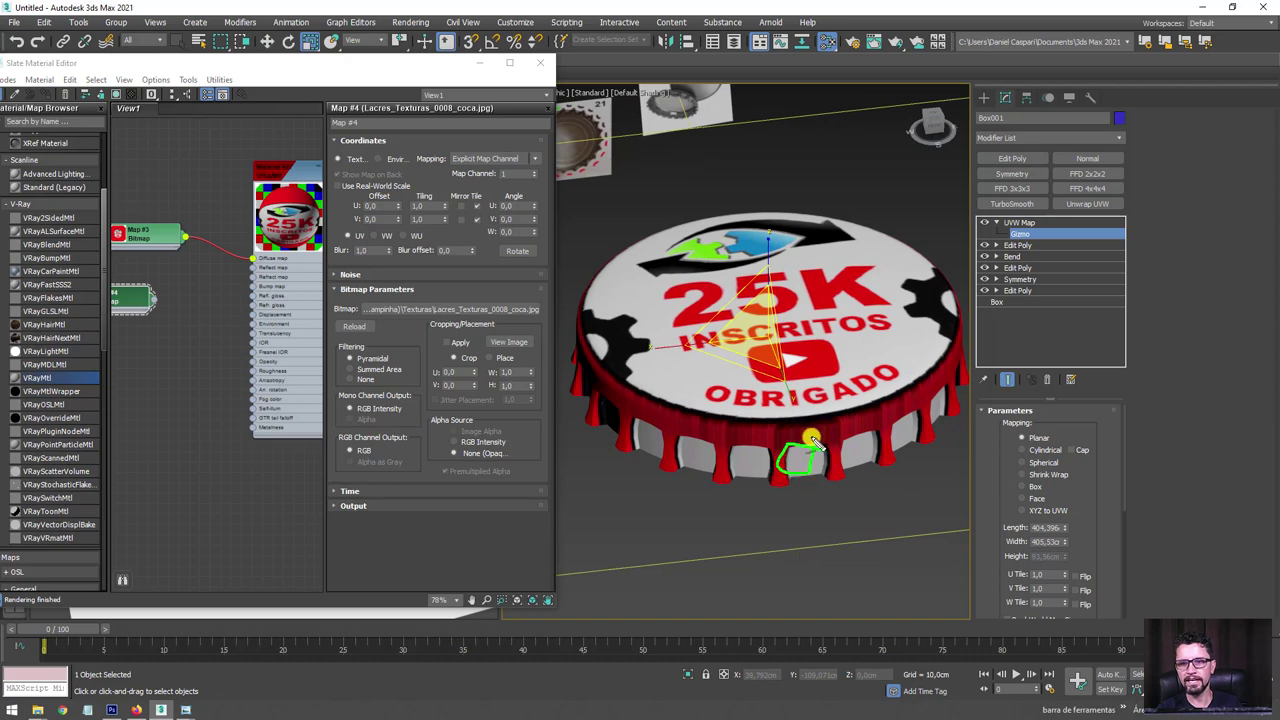
pyautogui.scroll(2, 880, 328)
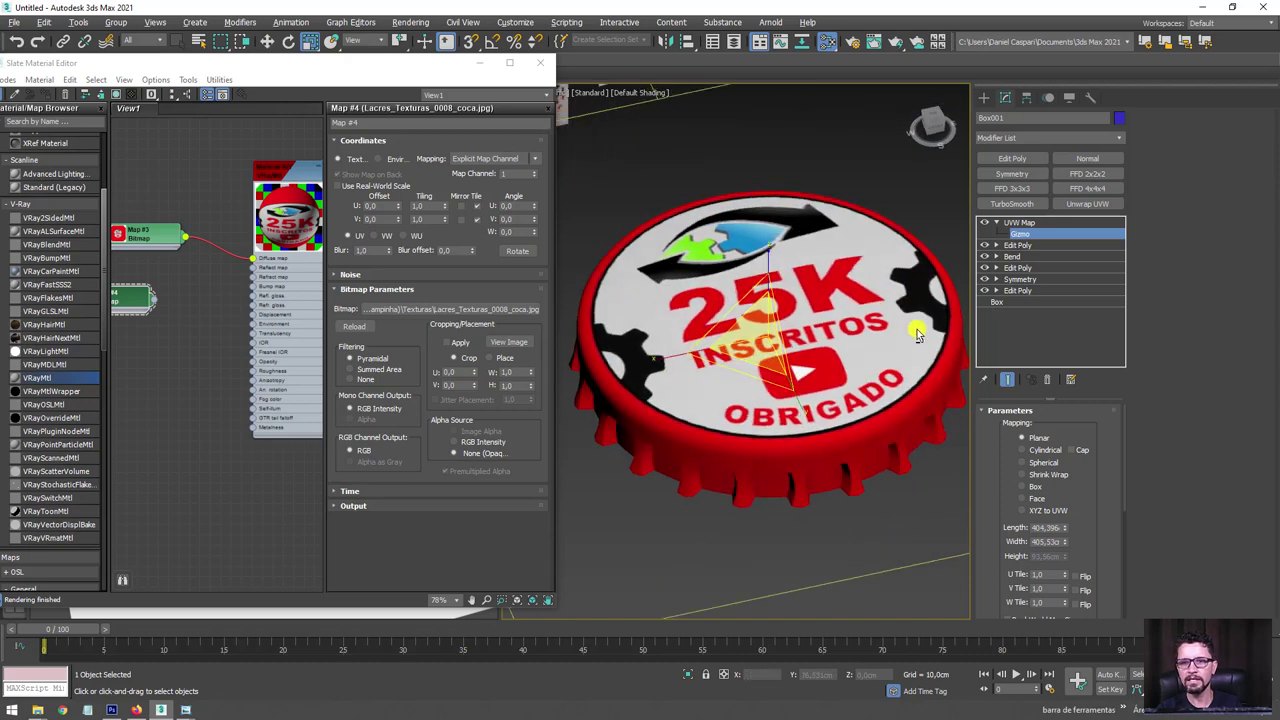
pyautogui.click(1012, 222)
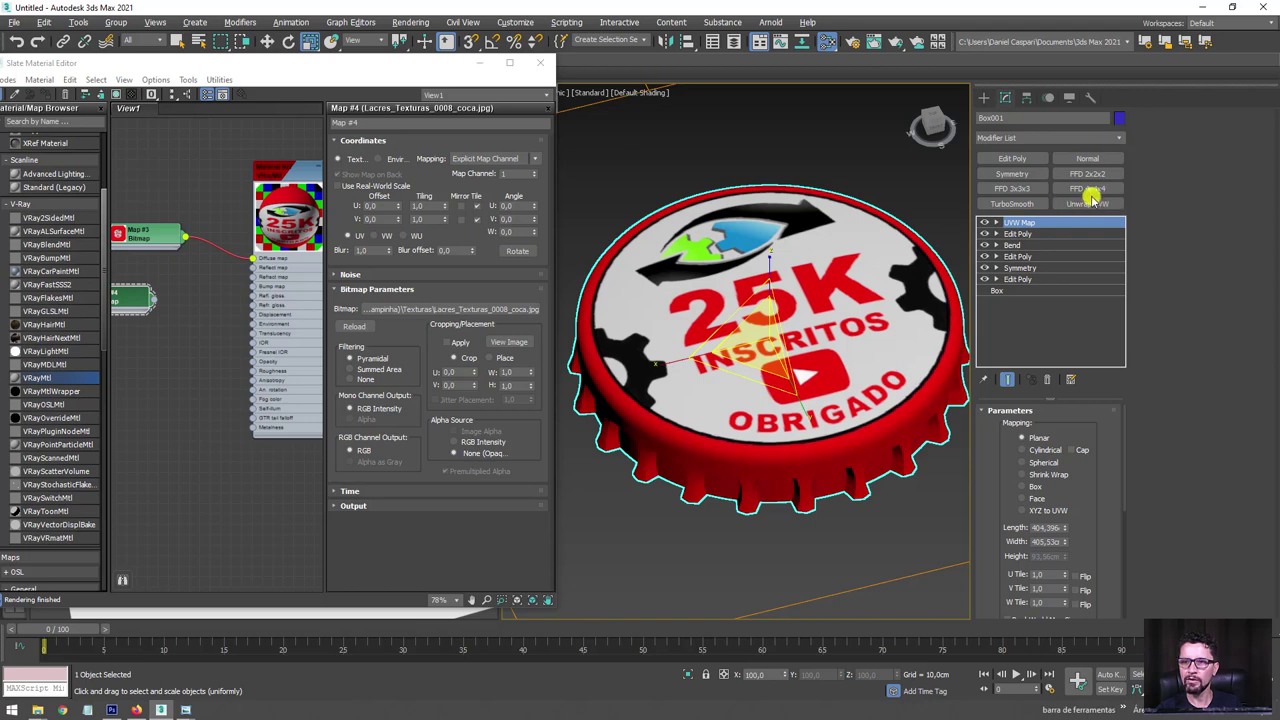
pyautogui.click(1120, 136)
pyautogui.moveTo(1120, 189); pyautogui.dragTo(1120, 523)
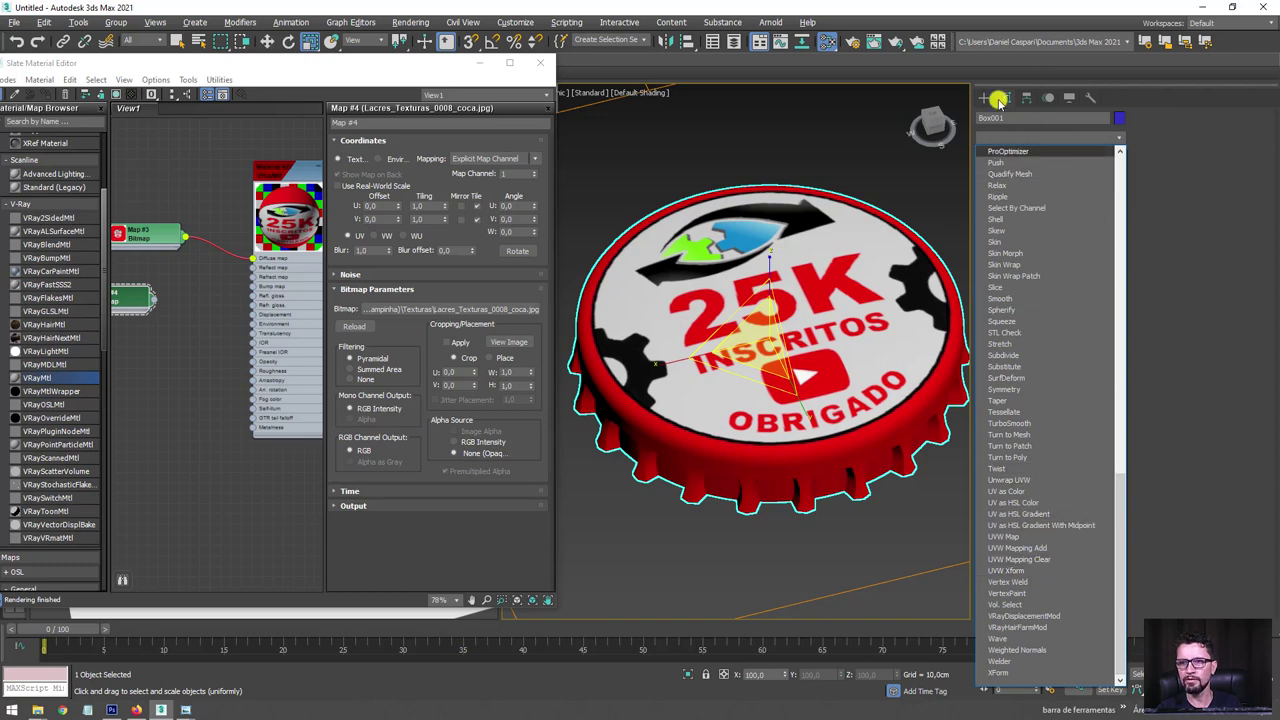
# Add an Unwrap UVW modifier to the cap and open the UV editor.
pyautogui.click(1003, 536)
pyautogui.click(1087, 203)
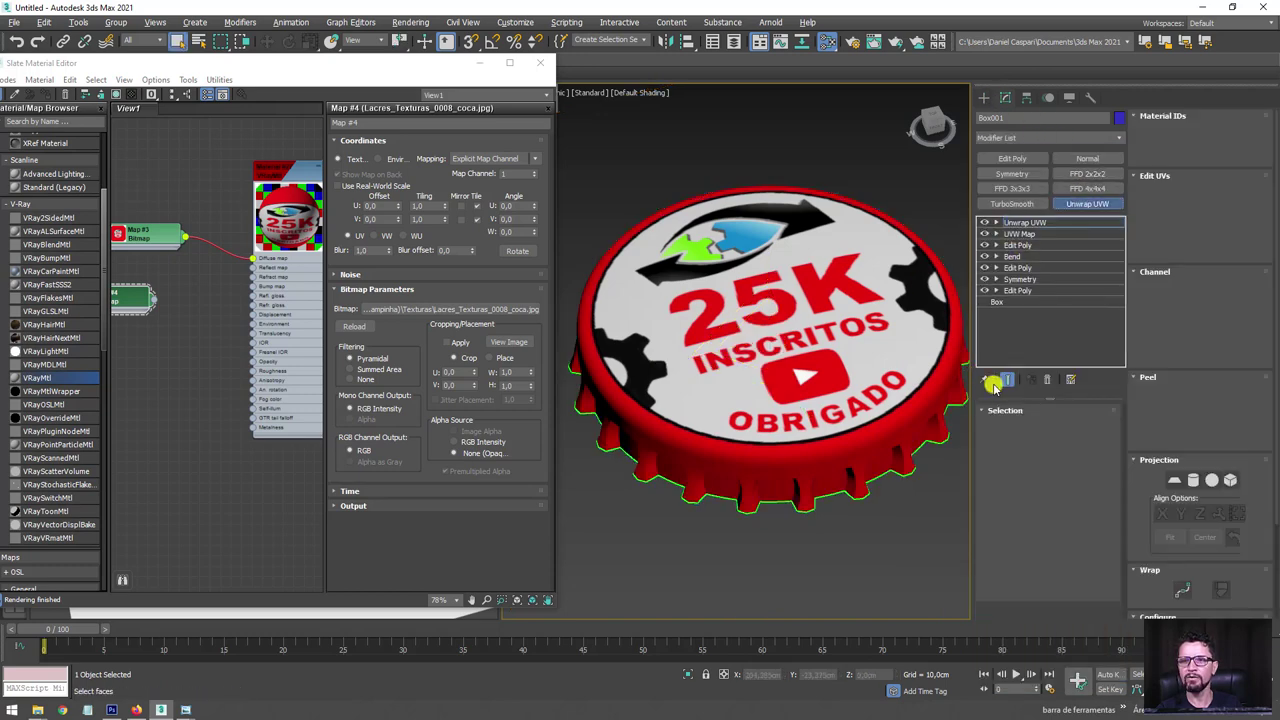
pyautogui.click(1200, 194)
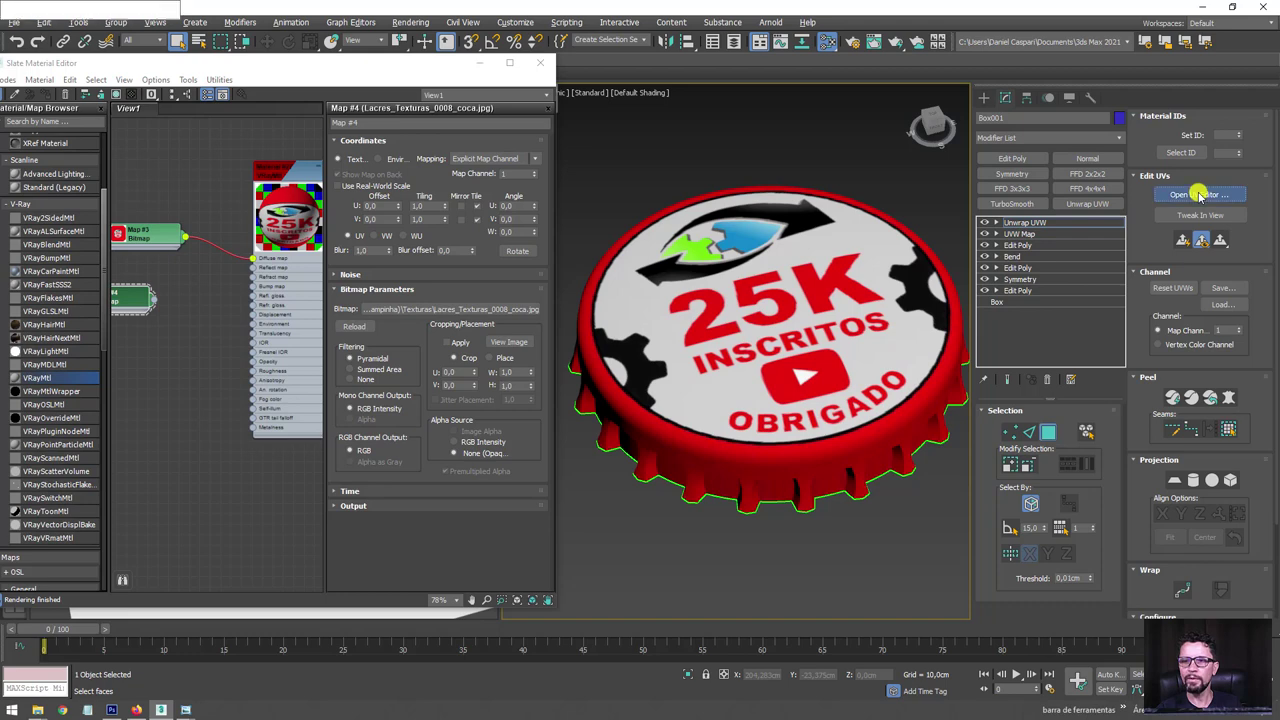
pyautogui.scroll(-3, 218, 203)
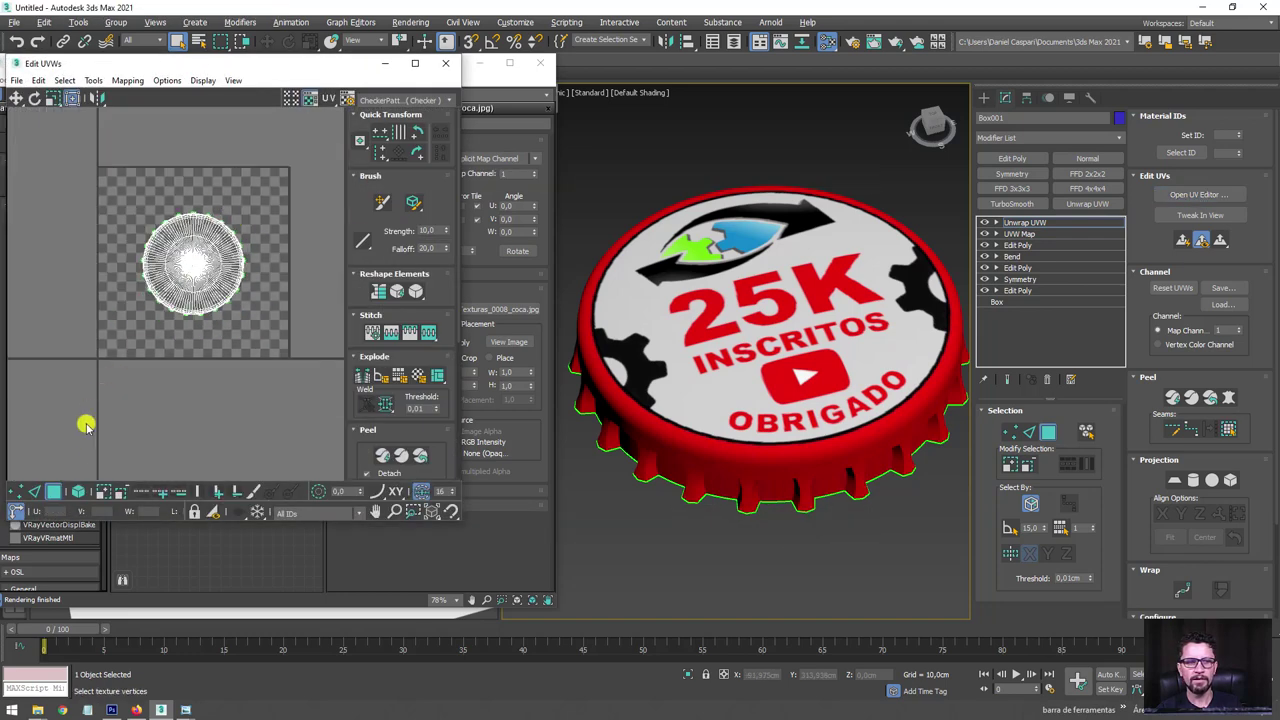
# Select all of the cap's UVs and relax the island with Start Relax.
pyautogui.moveTo(255, 372); pyautogui.dragTo(112, 203)
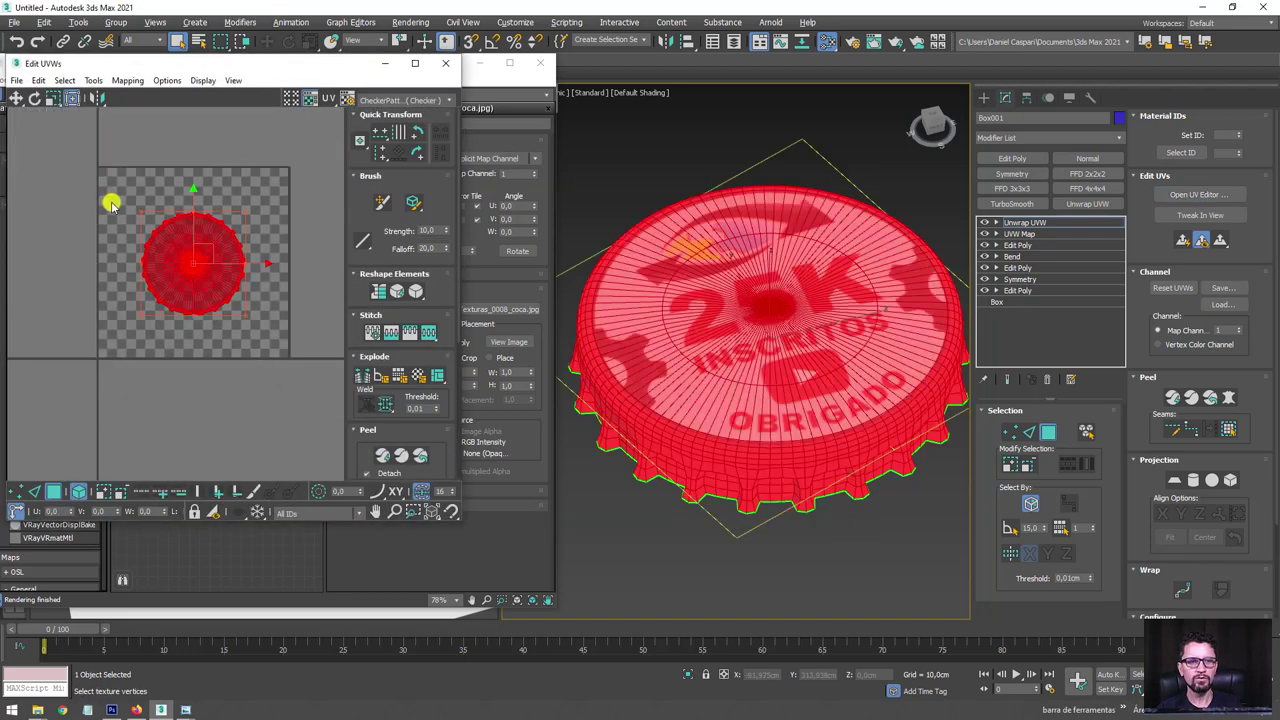
pyautogui.click(91, 80)
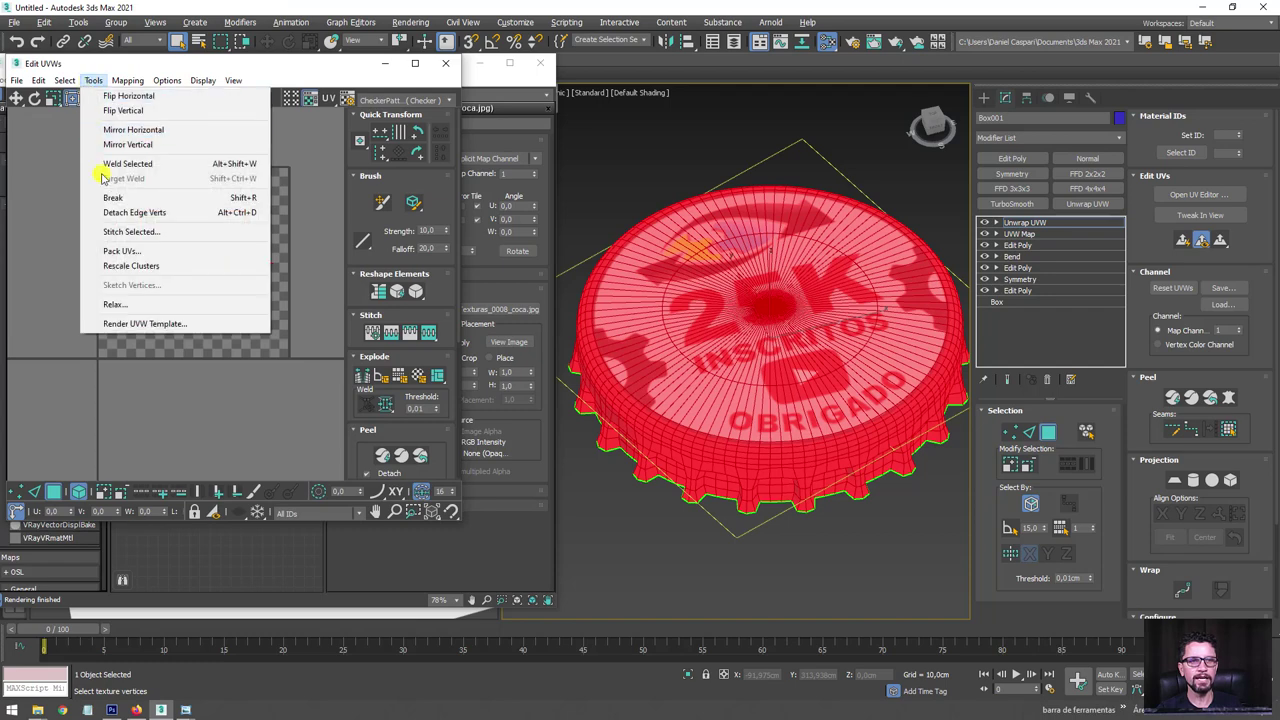
pyautogui.click(130, 306)
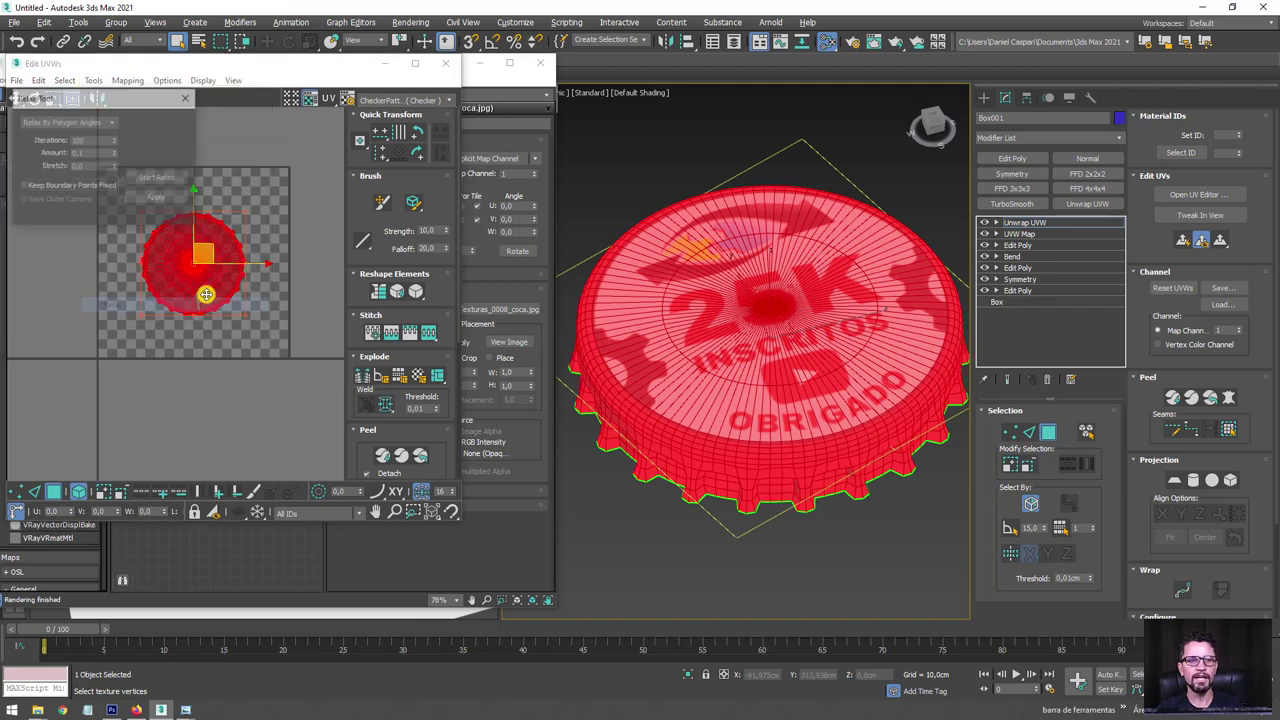
pyautogui.click(156, 177)
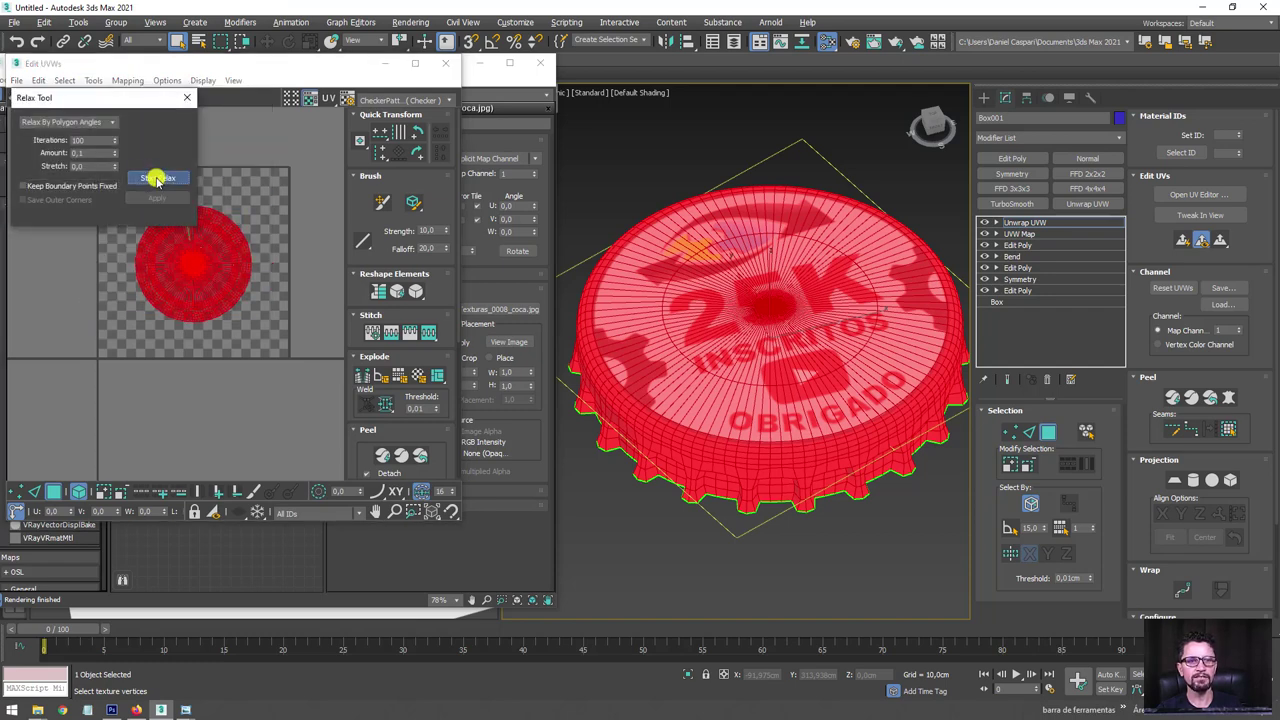
pyautogui.click(158, 177)
pyautogui.click(186, 97)
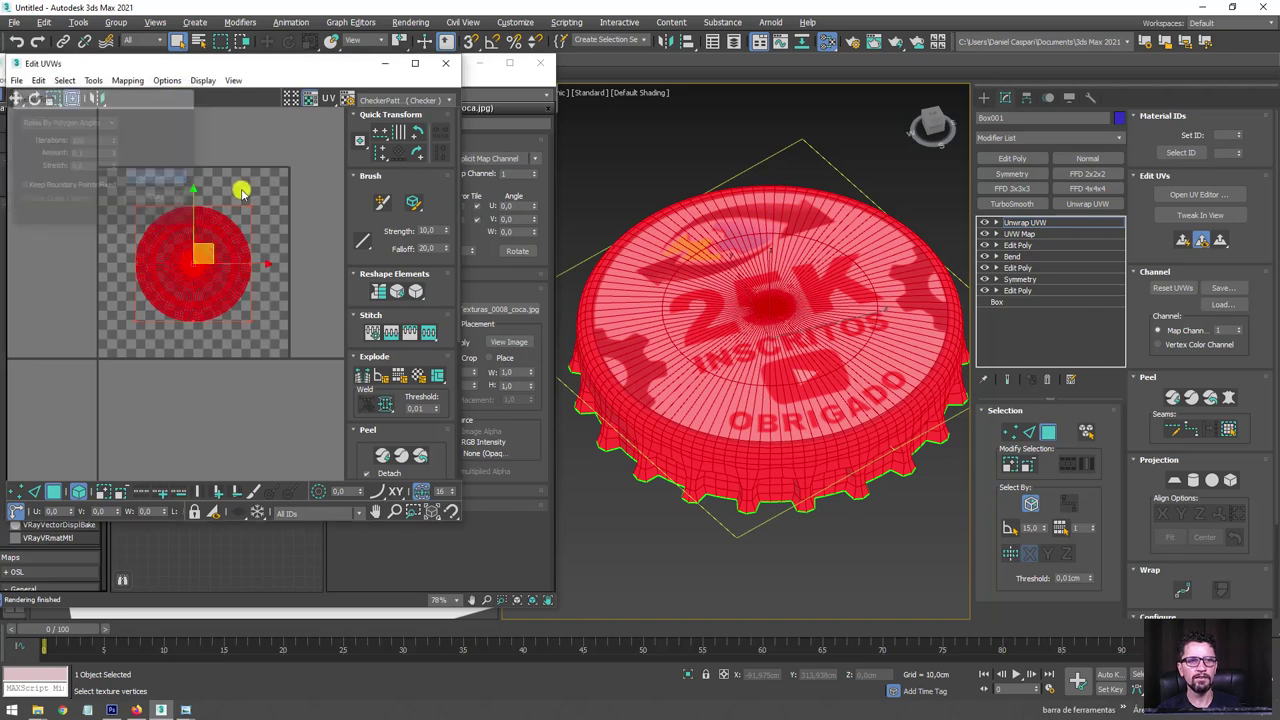
# Show Map #3, the 25K logo texture, as the UV editor background.
pyautogui.click(445, 98)
pyautogui.click(414, 128)
pyautogui.scroll(3, 166, 254)
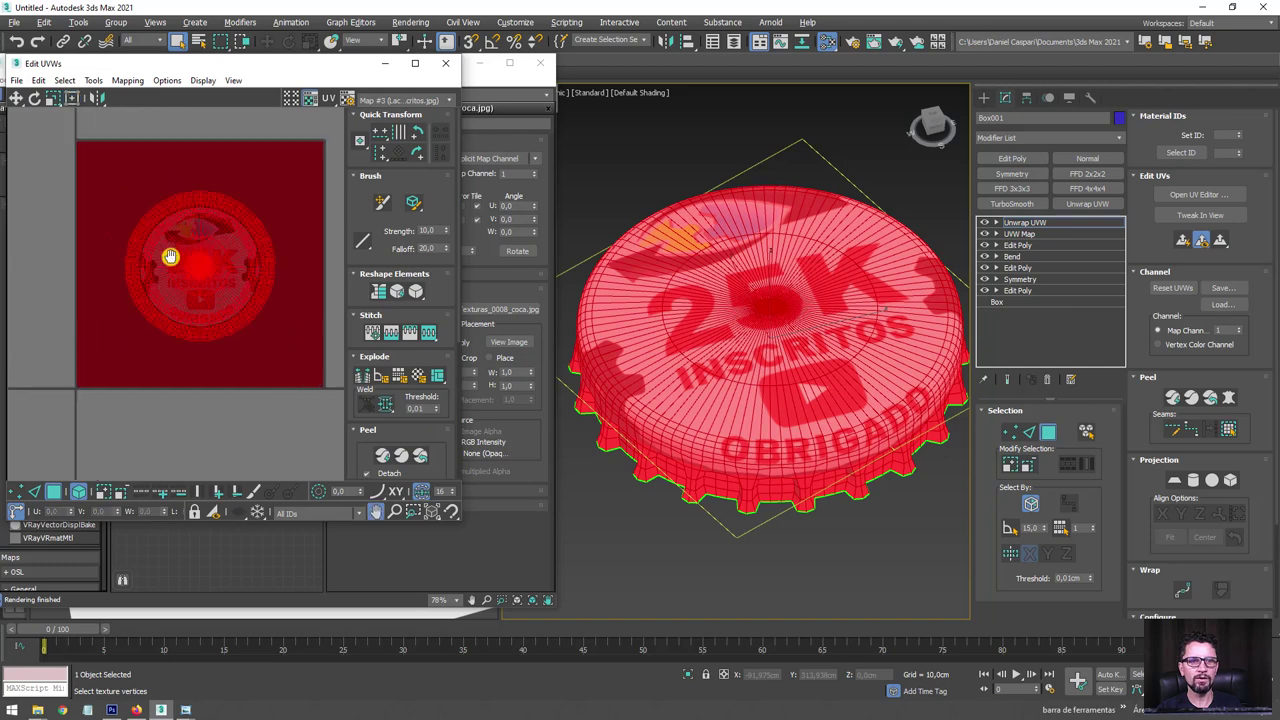
# Try sliding the cap's UV island across the texture, then undo both moves.
pyautogui.click(63, 326)
pyautogui.scroll(-2, 172, 380)
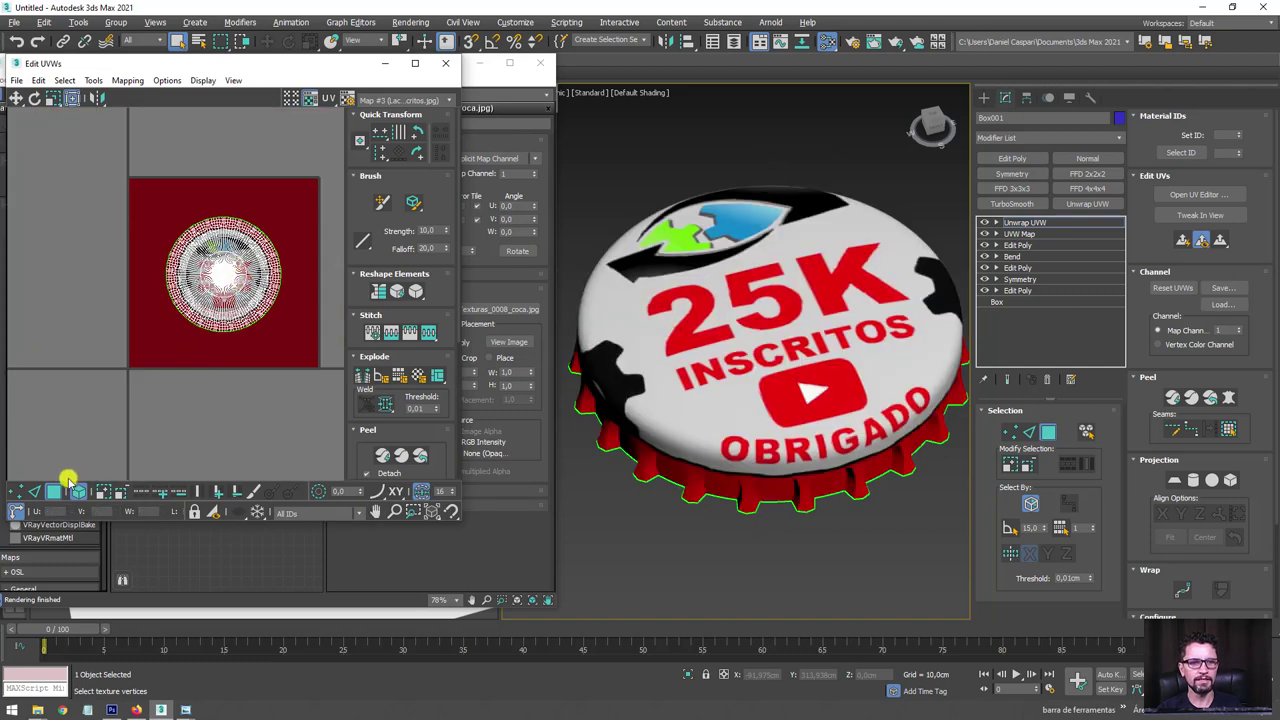
pyautogui.click(237, 279)
pyautogui.moveTo(237, 279); pyautogui.dragTo(100, 399)
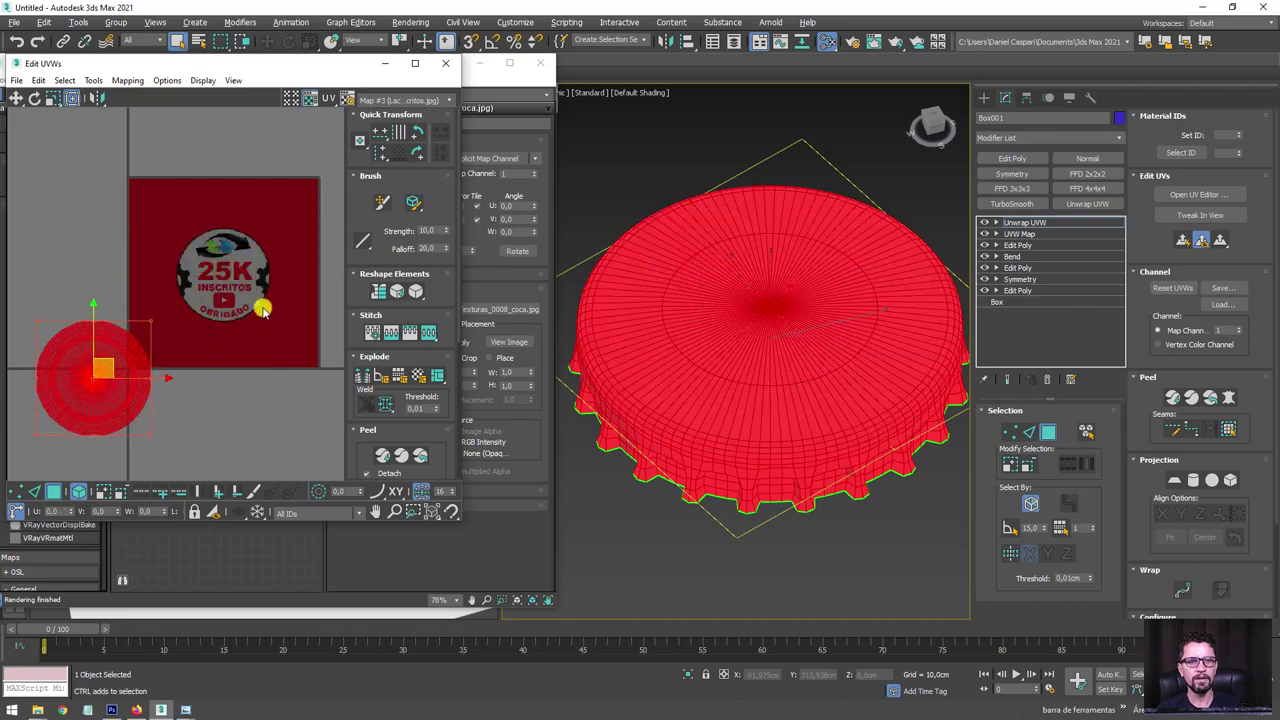
pyautogui.hotkey('ctrl', 'z')
pyautogui.moveTo(240, 254); pyautogui.dragTo(249, 206)
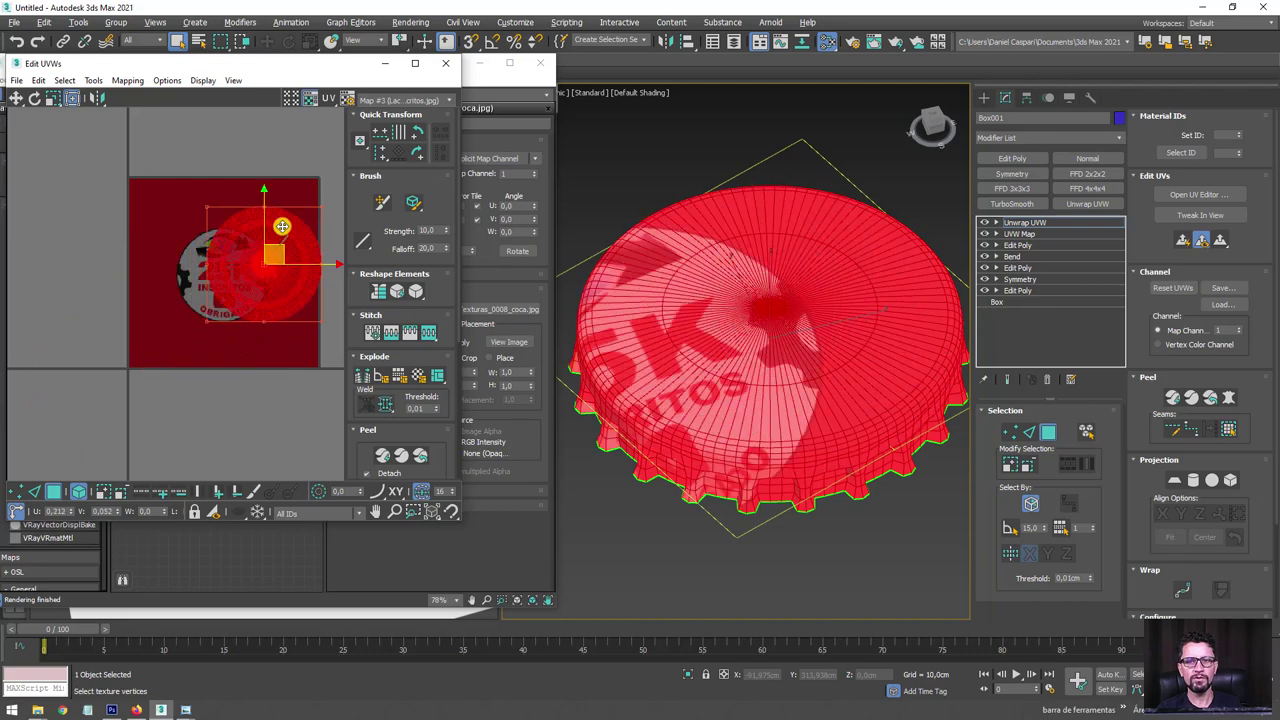
pyautogui.hotkey('ctrl', 'z')
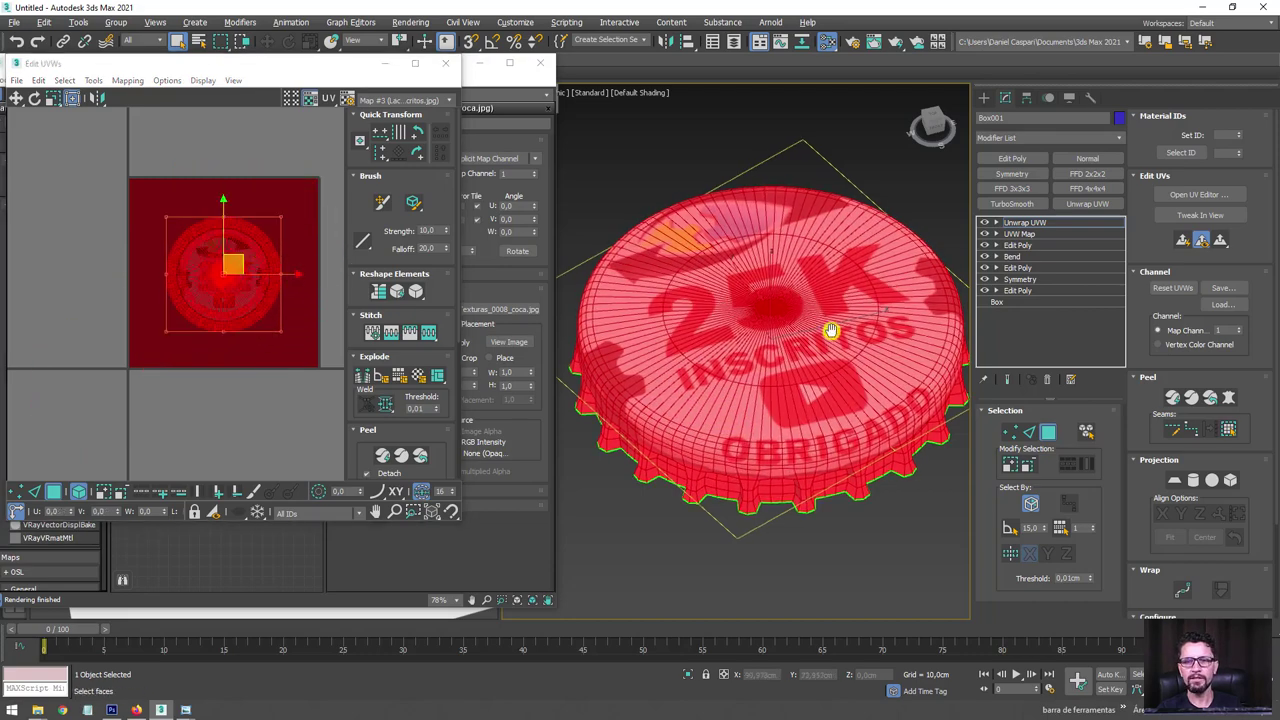
pyautogui.scroll(3, 772, 360)
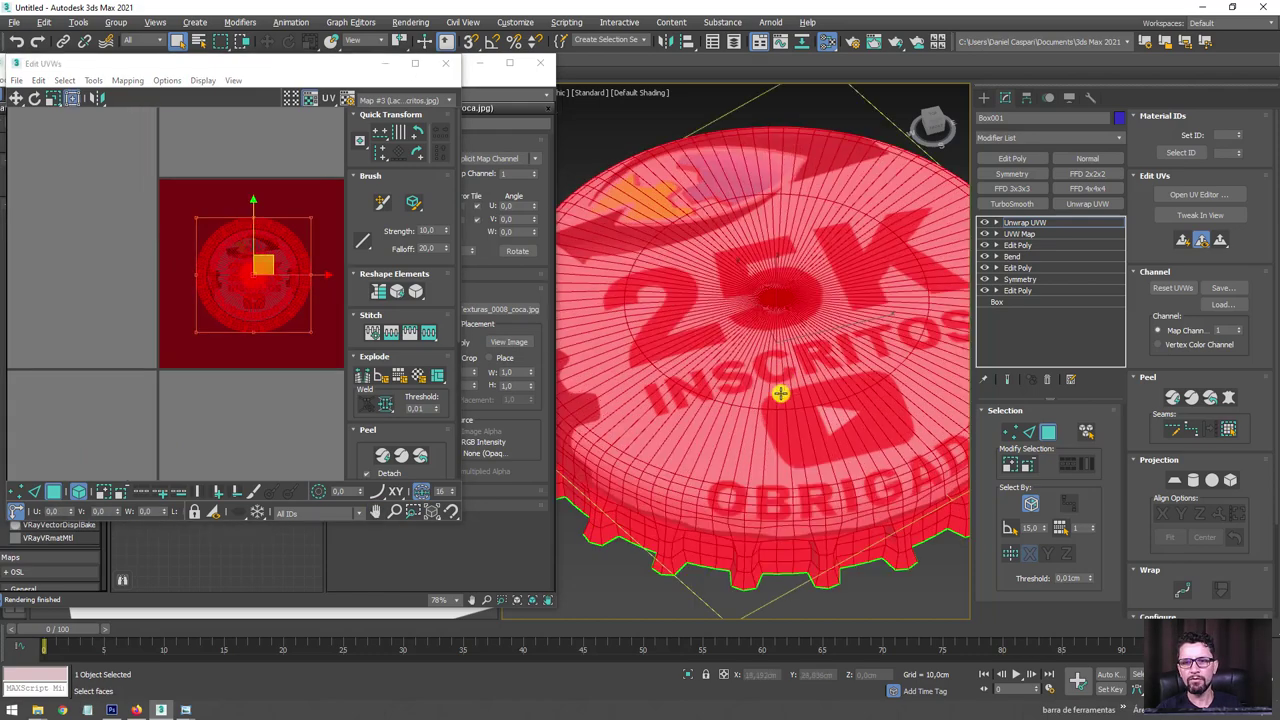
pyautogui.scroll(-3, 782, 337)
pyautogui.keyDown('alt'); pyautogui.moveTo(828, 337); pyautogui.dragTo(800, 360, button='middle'); pyautogui.keyUp('alt')
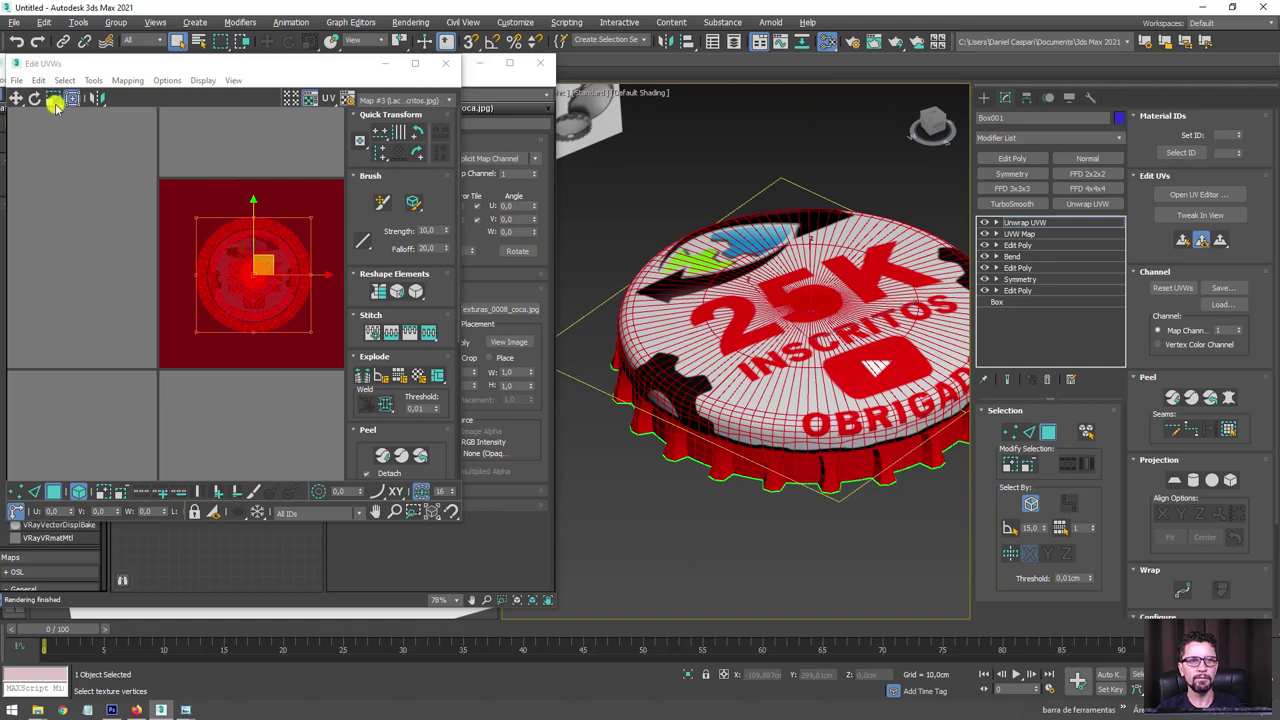
# Select the whole top UV island, scale it to about 106% so the label fits, and close the editor.
pyautogui.click(114, 288)
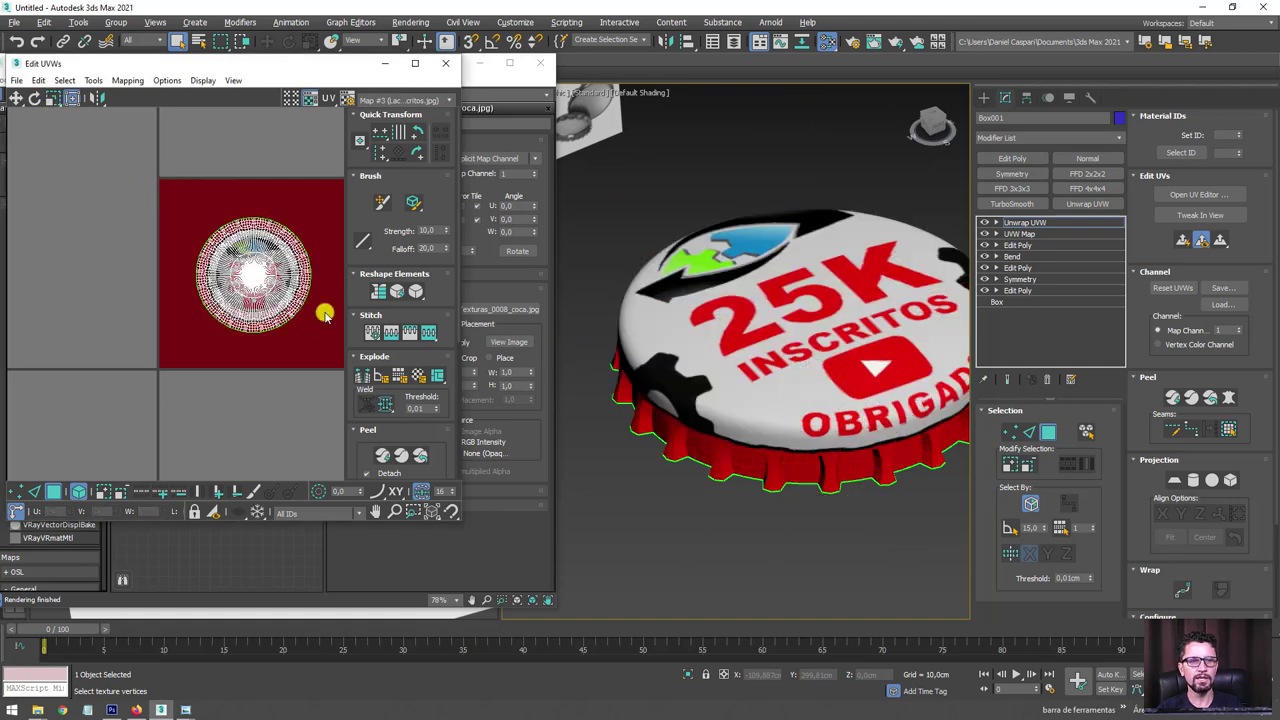
pyautogui.moveTo(325, 315); pyautogui.dragTo(195, 195)
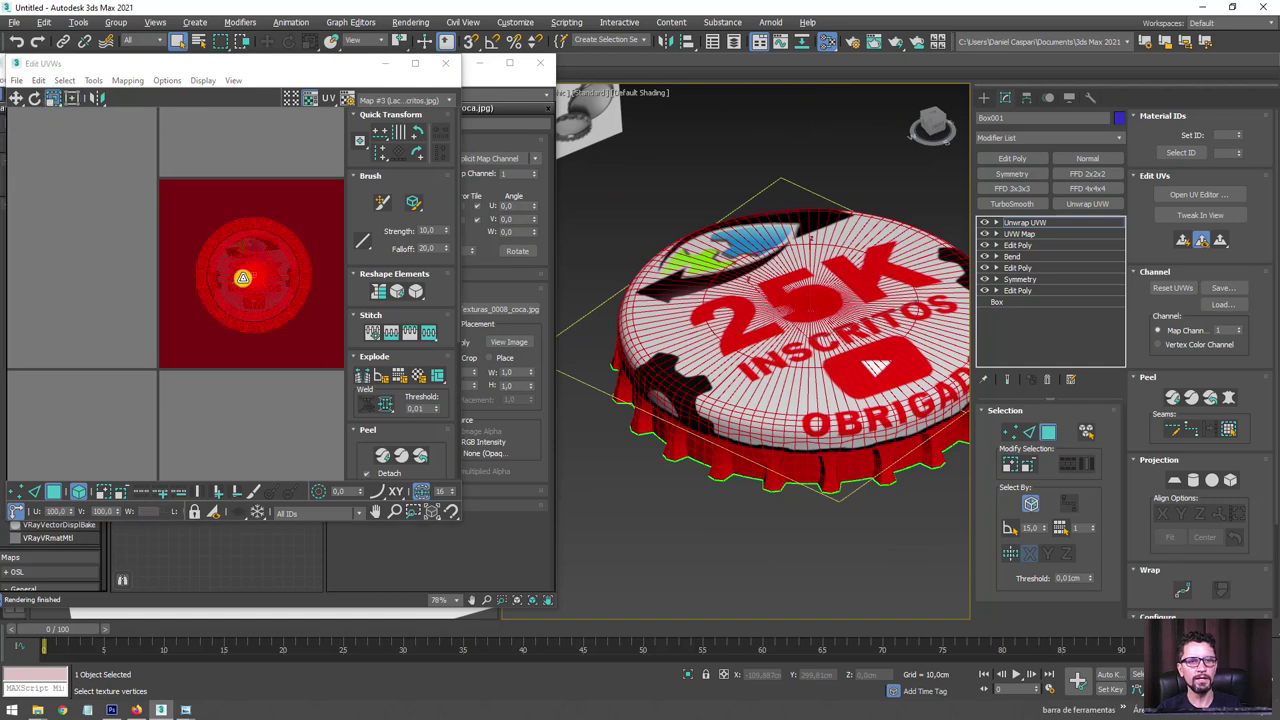
pyautogui.moveTo(242, 278); pyautogui.dragTo(250, 270)
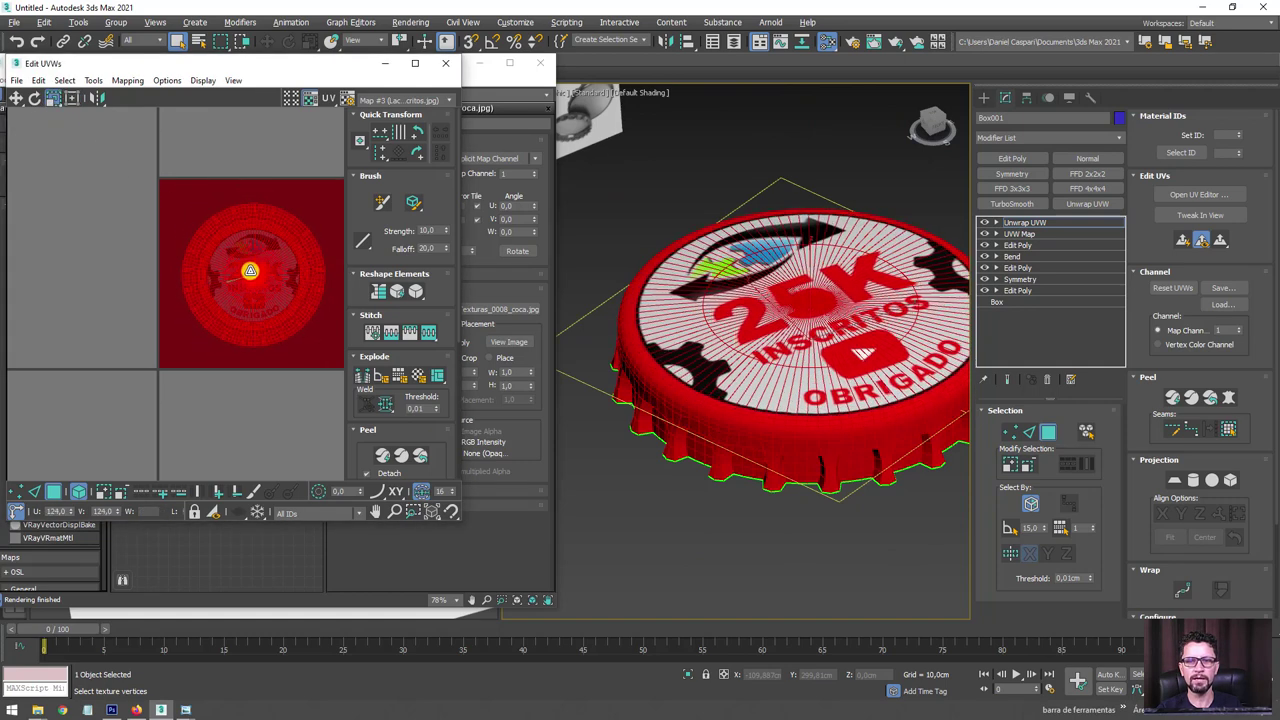
pyautogui.scroll(2, 271, 263)
pyautogui.scroll(2, 286, 266)
pyautogui.moveTo(286, 266); pyautogui.dragTo(285, 265)
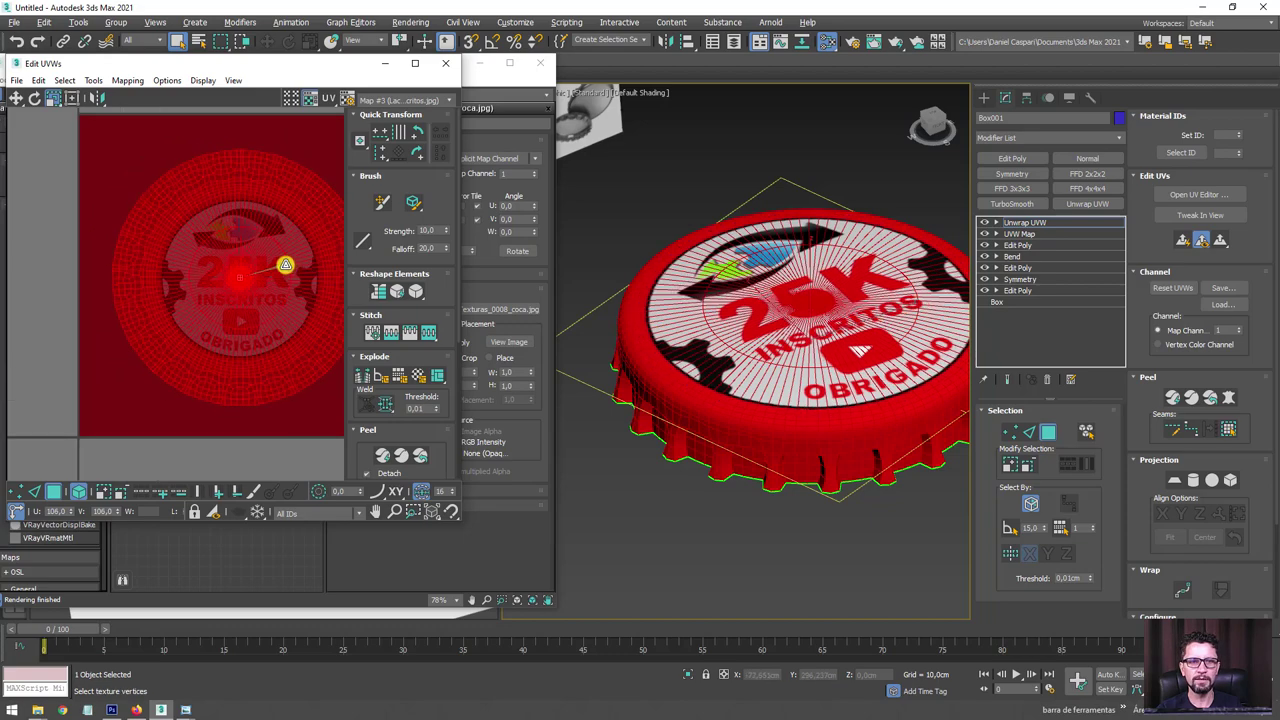
pyautogui.moveTo(836, 302)
pyautogui.keyDown('alt'); pyautogui.mouseDown(button='middle')
pyautogui.moveTo(843, 409)
pyautogui.moveTo(820, 420)
pyautogui.moveTo(735, 355)
pyautogui.mouseUp(button='middle'); pyautogui.keyUp('alt')
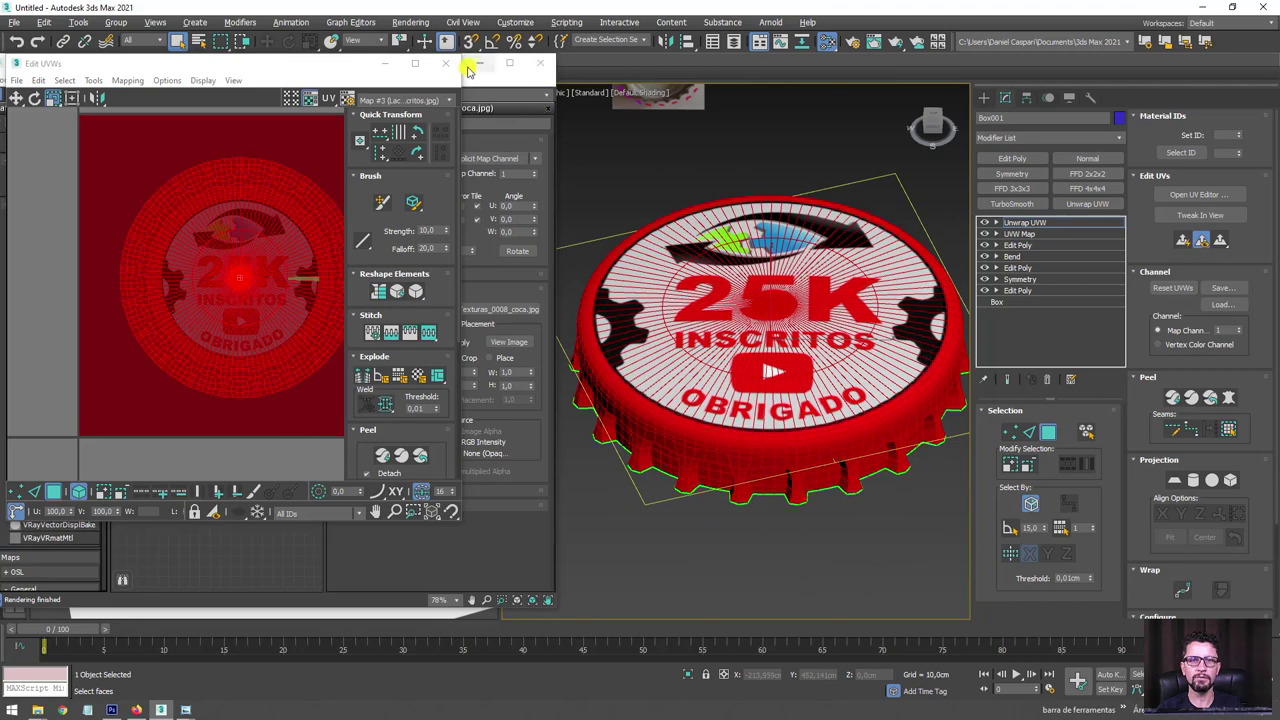
pyautogui.click(445, 63)
# Leave Unwrap UVW face mode, stack an Edit Poly modifier above it, and view the cap's underside.
pyautogui.click(538, 64)
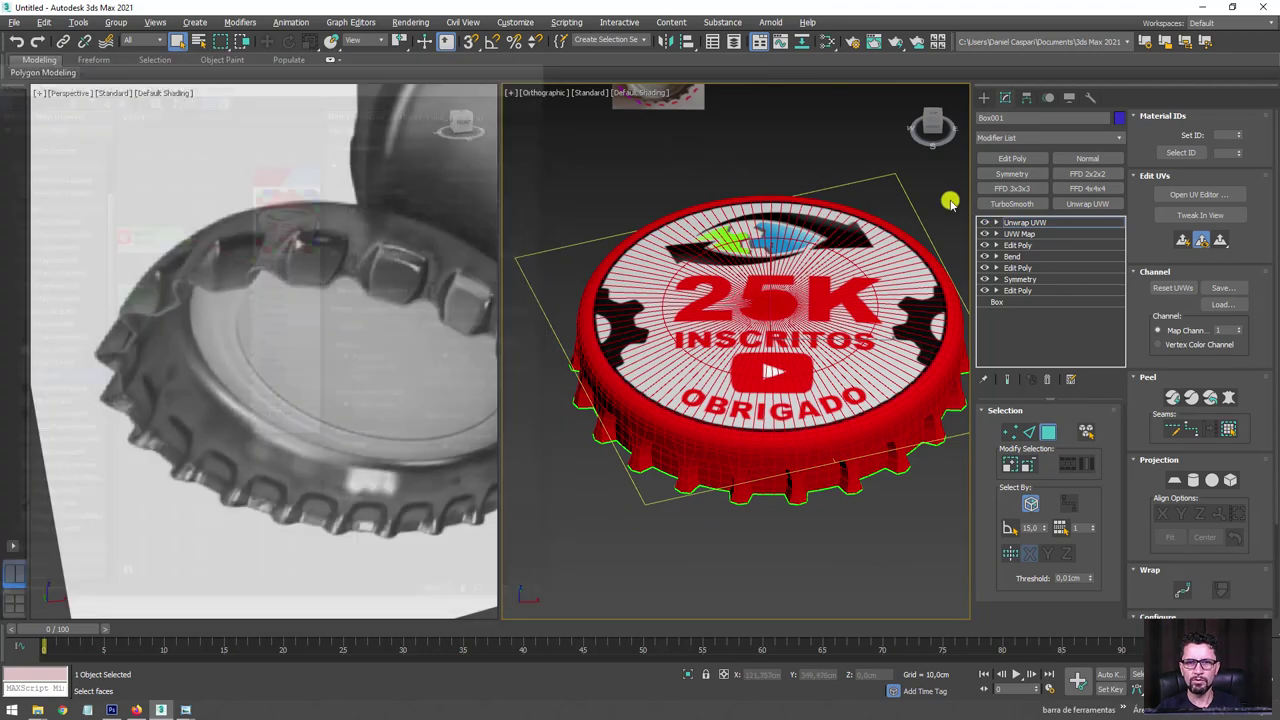
pyautogui.click(1018, 221)
pyautogui.click(1012, 158)
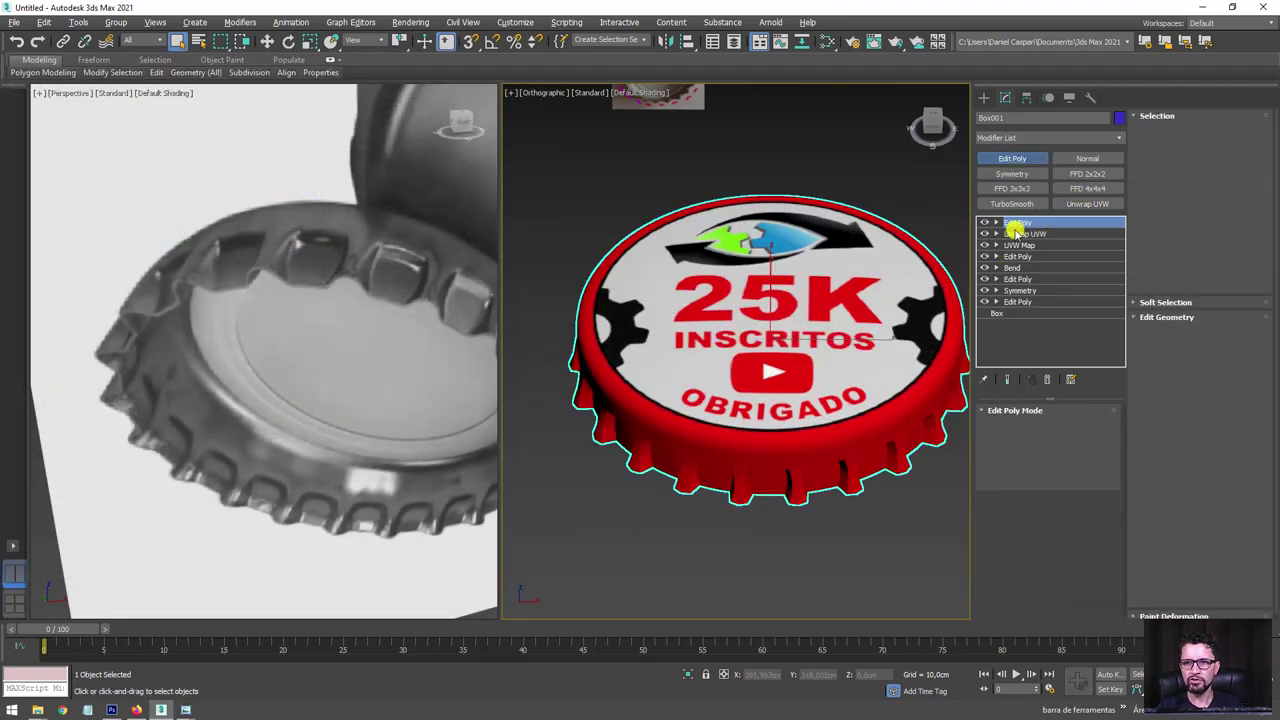
pyautogui.scroll(-3, 844, 290)
pyautogui.moveTo(844, 290)
pyautogui.keyDown('alt'); pyautogui.mouseDown(button='middle')
pyautogui.moveTo(923, 323)
pyautogui.moveTo(840, 330)
pyautogui.mouseUp(button='middle'); pyautogui.keyUp('alt')
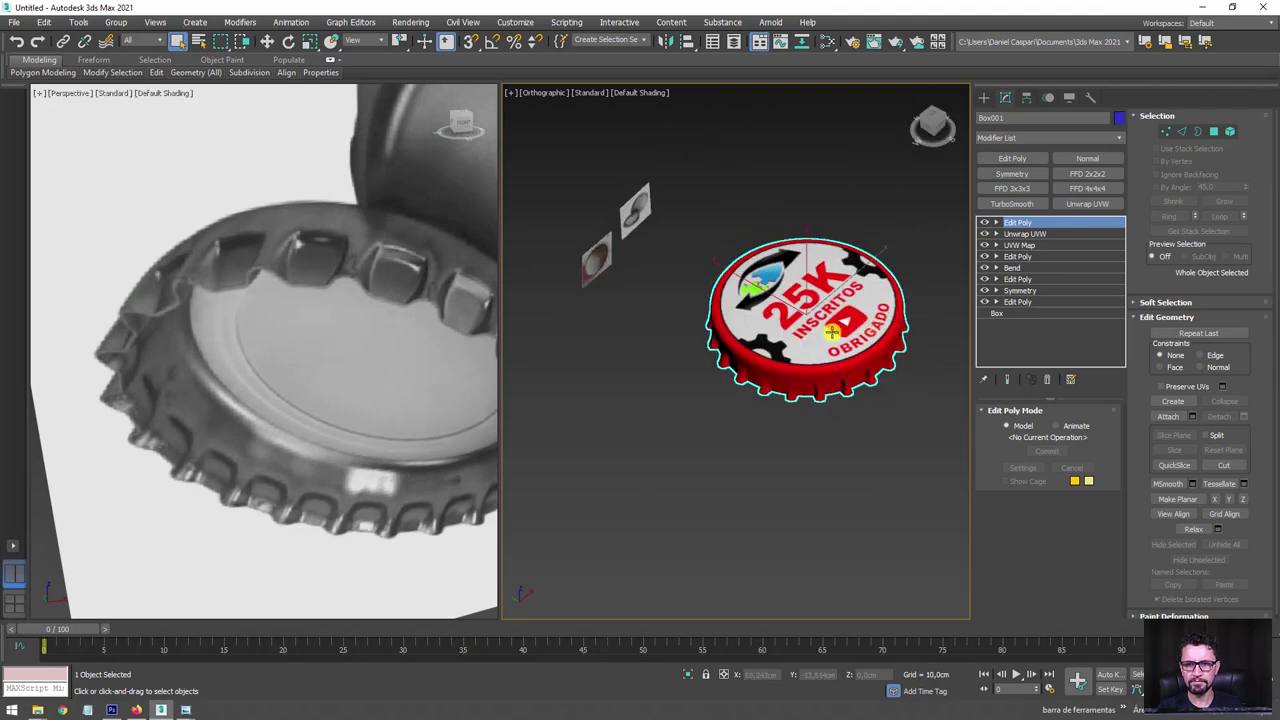
pyautogui.scroll(2, 840, 330)
pyautogui.scroll(2, 758, 400)
pyautogui.keyDown('alt'); pyautogui.moveTo(758, 400); pyautogui.dragTo(857, 364, button='middle'); pyautogui.keyUp('alt')
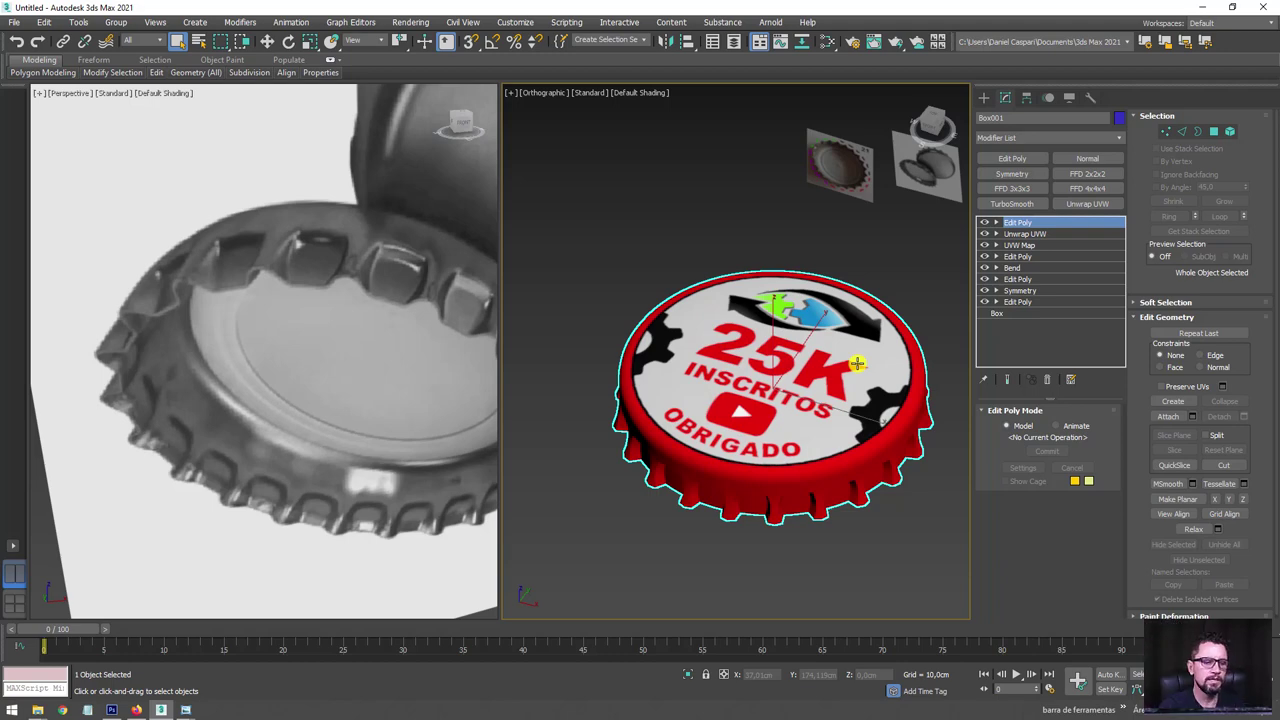
pyautogui.keyDown('alt'); pyautogui.moveTo(758, 453); pyautogui.dragTo(791, 112, button='middle'); pyautogui.keyUp('alt')
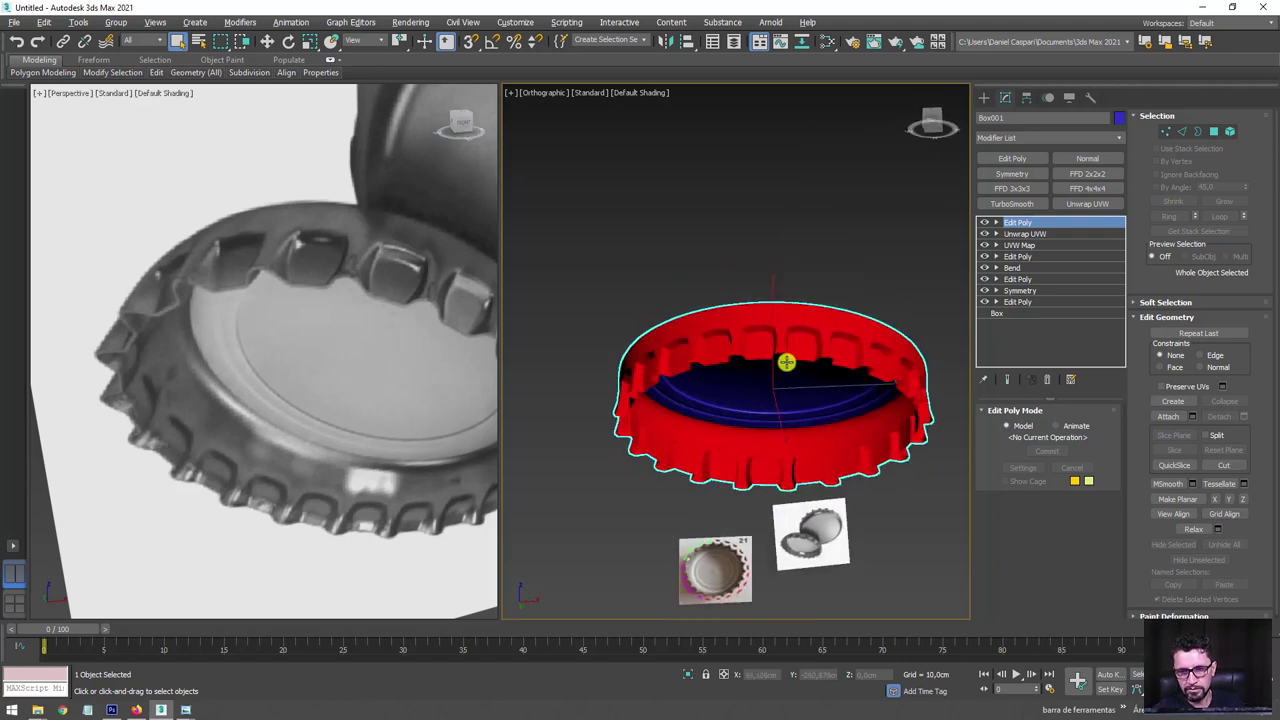
# Create a new VRayMtl node, Material #28, and give it a beige diffuse colour.
pyautogui.click(825, 42)
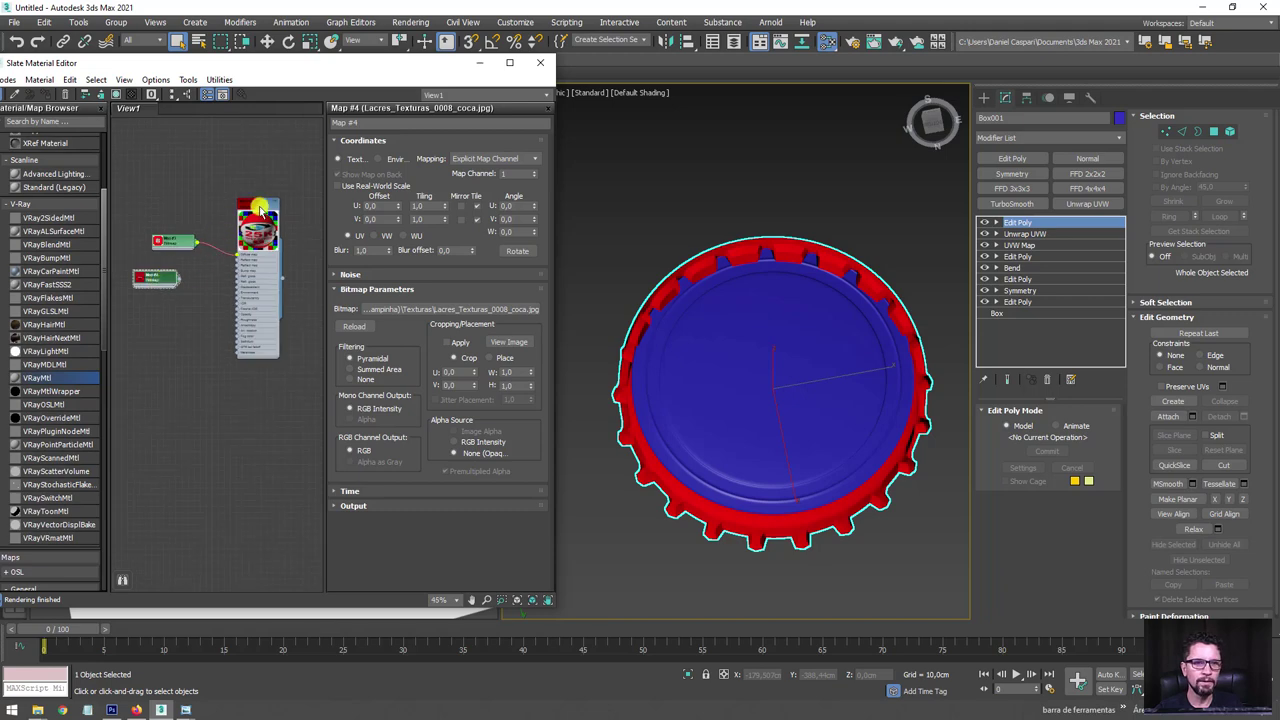
pyautogui.moveTo(259, 209)
pyautogui.keyDown('shift'); pyautogui.mouseDown()
pyautogui.moveTo(237, 366)
pyautogui.moveTo(260, 388)
pyautogui.mouseUp(); pyautogui.keyUp('shift')
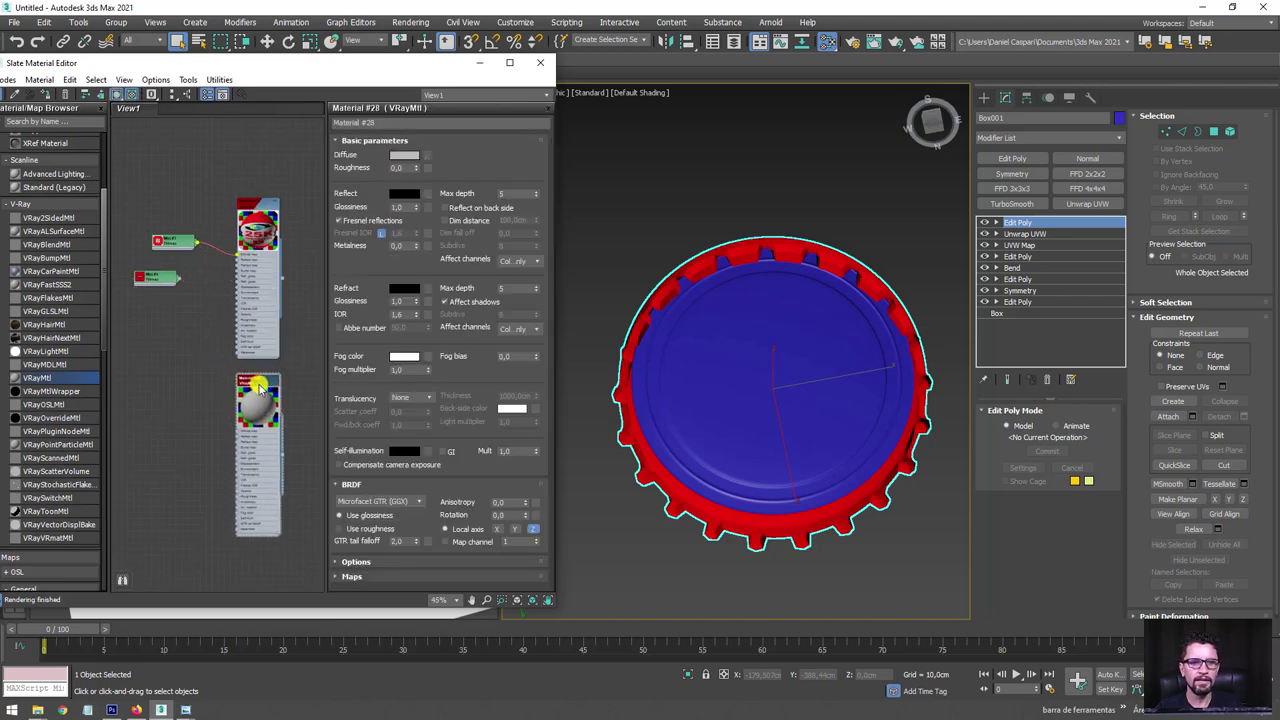
pyautogui.moveTo(362, 68); pyautogui.dragTo(845, 101)
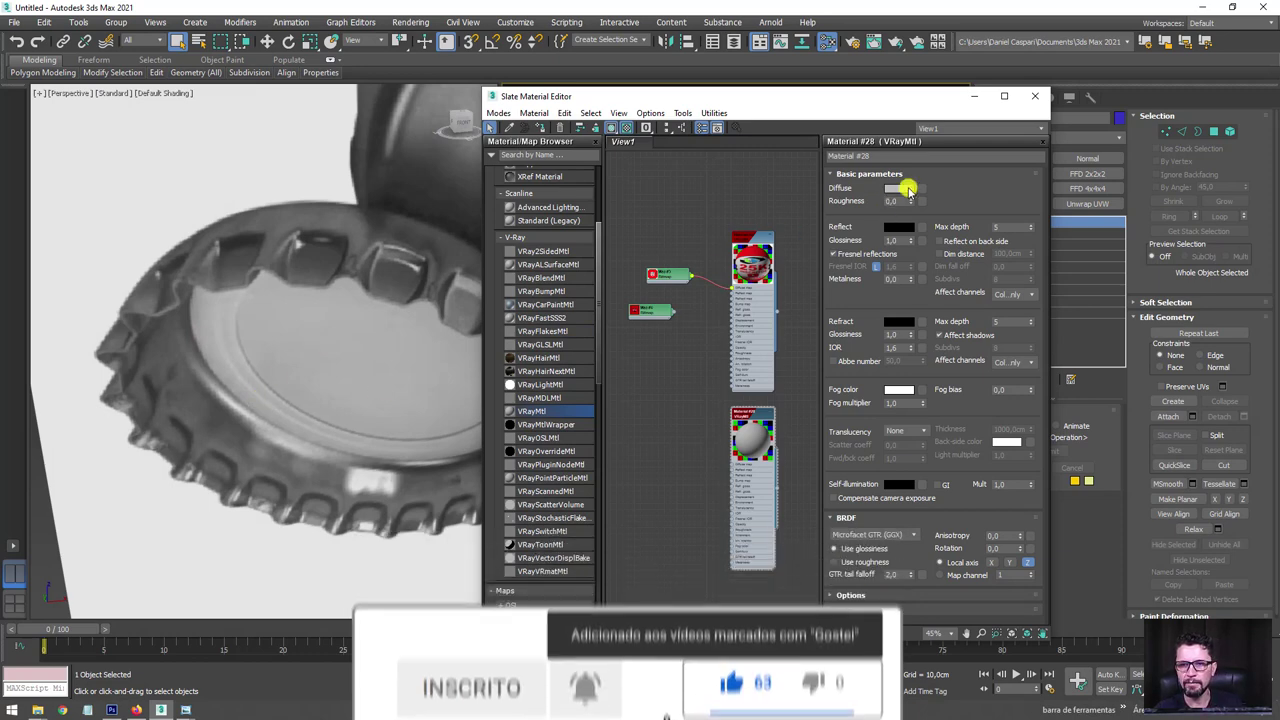
pyautogui.click(896, 188)
pyautogui.moveTo(438, 130); pyautogui.dragTo(454, 143)
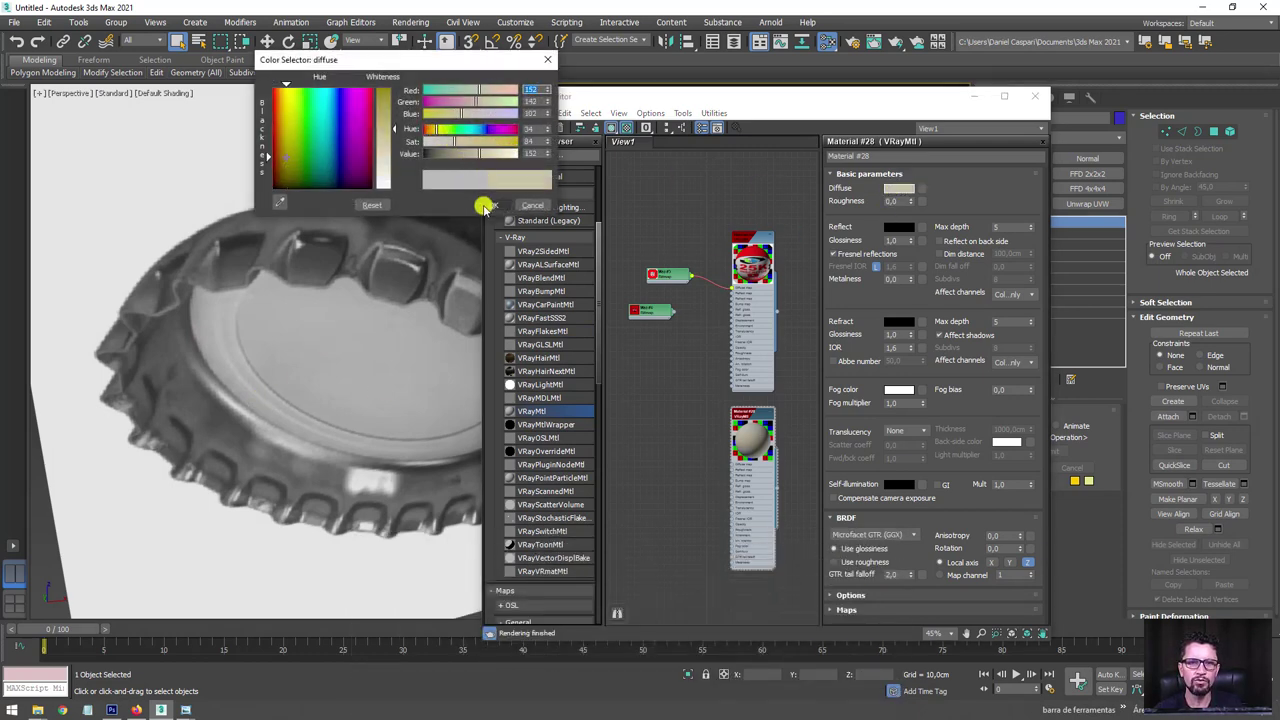
pyautogui.click(492, 205)
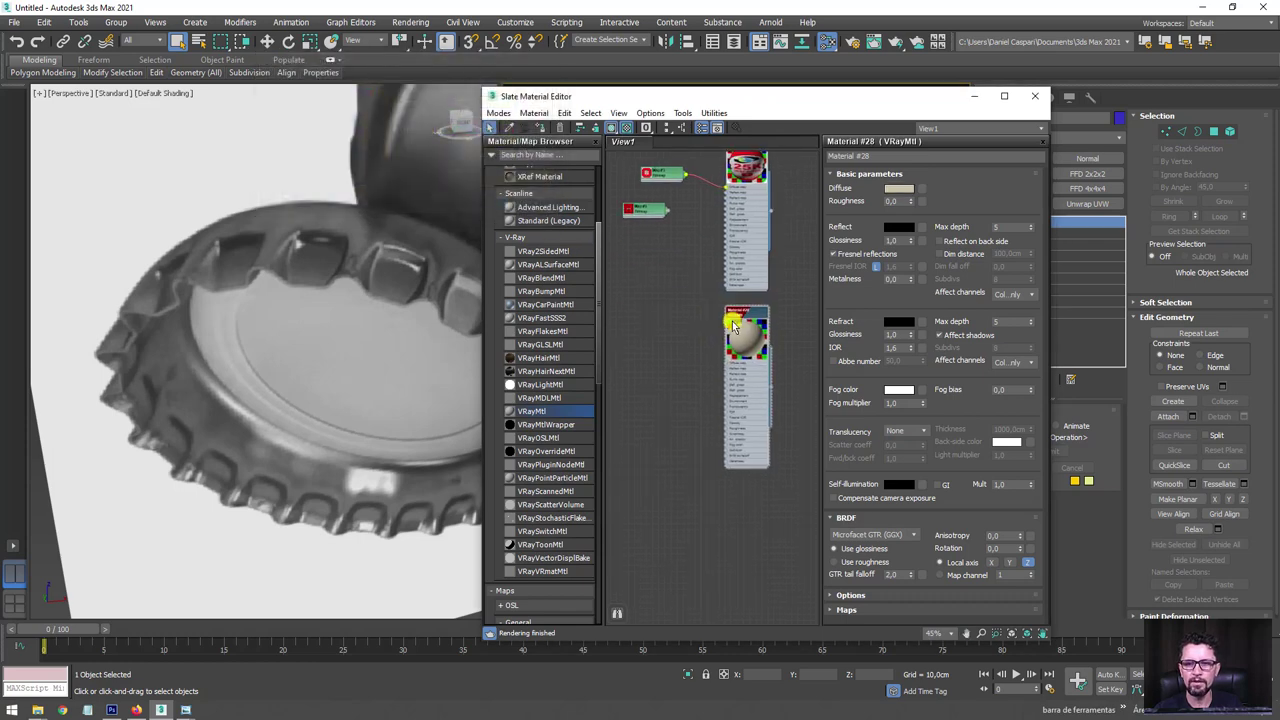
# Copy the beige diffuse colour into refraction and edit the IOR and refraction glossiness values.
pyautogui.scroll(5, 765, 318)
pyautogui.scroll(3, 765, 318)
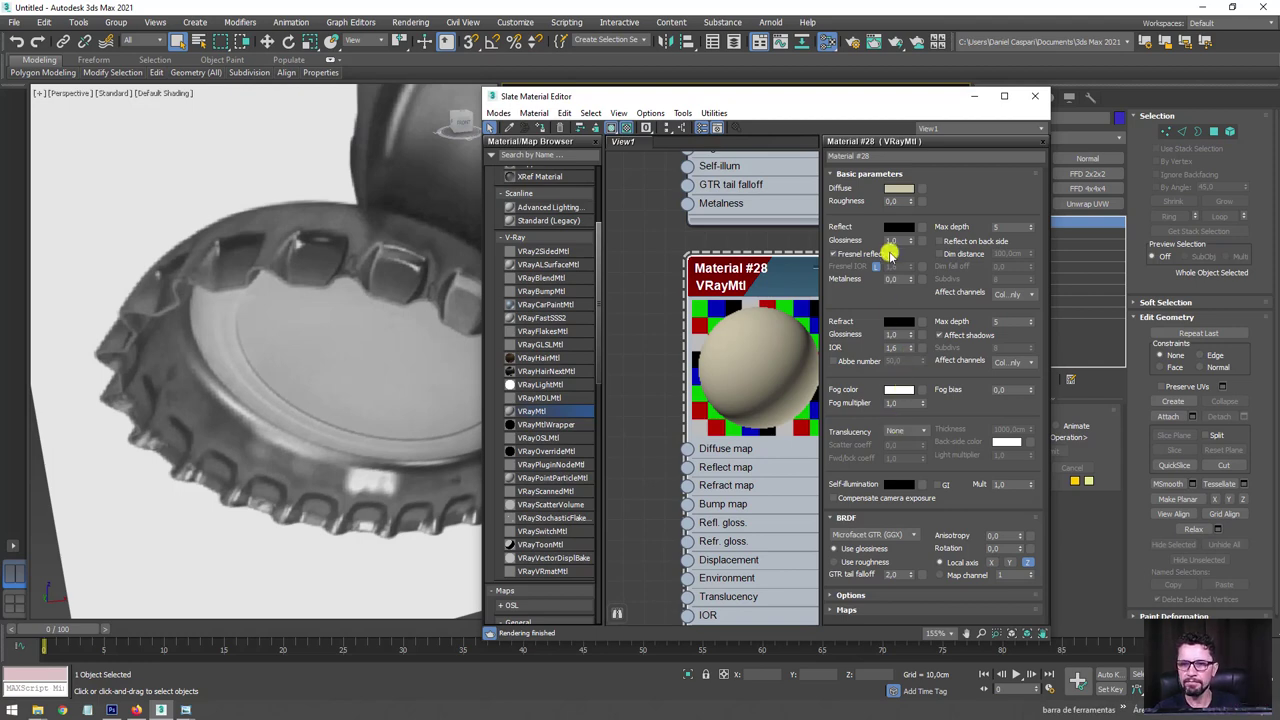
pyautogui.rightClick(895, 193)
pyautogui.click(929, 201)
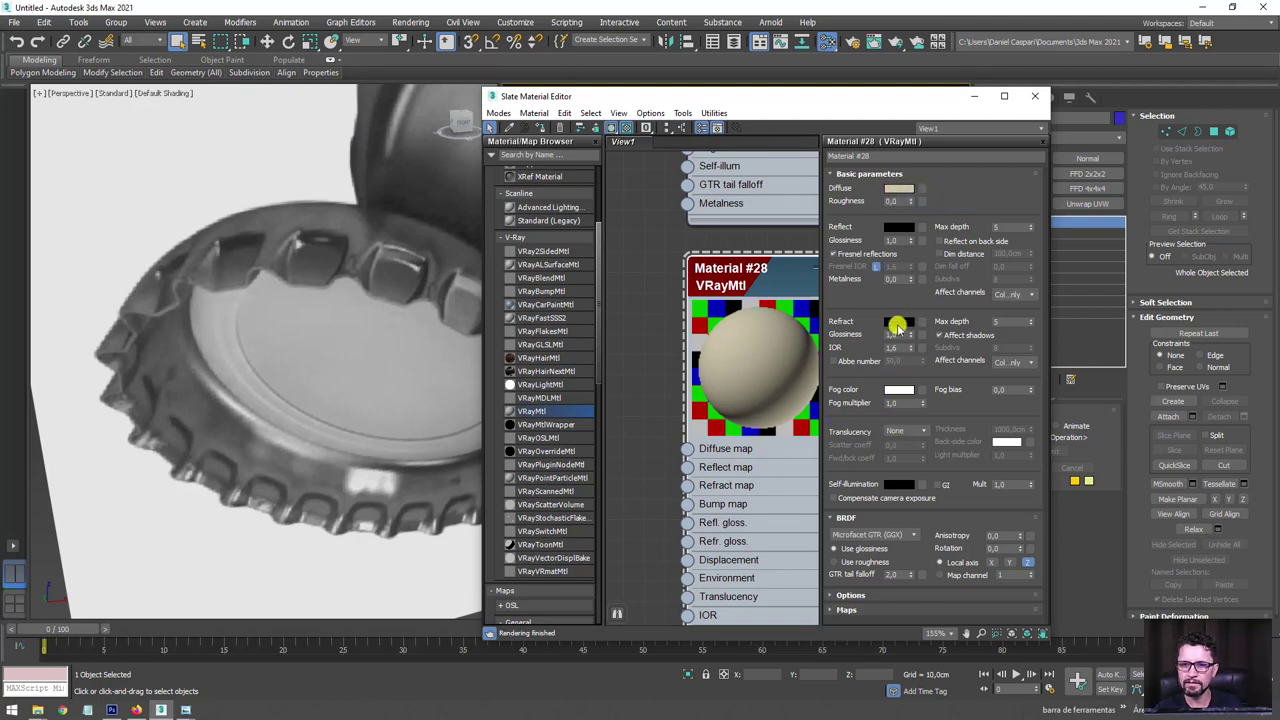
pyautogui.rightClick(900, 325)
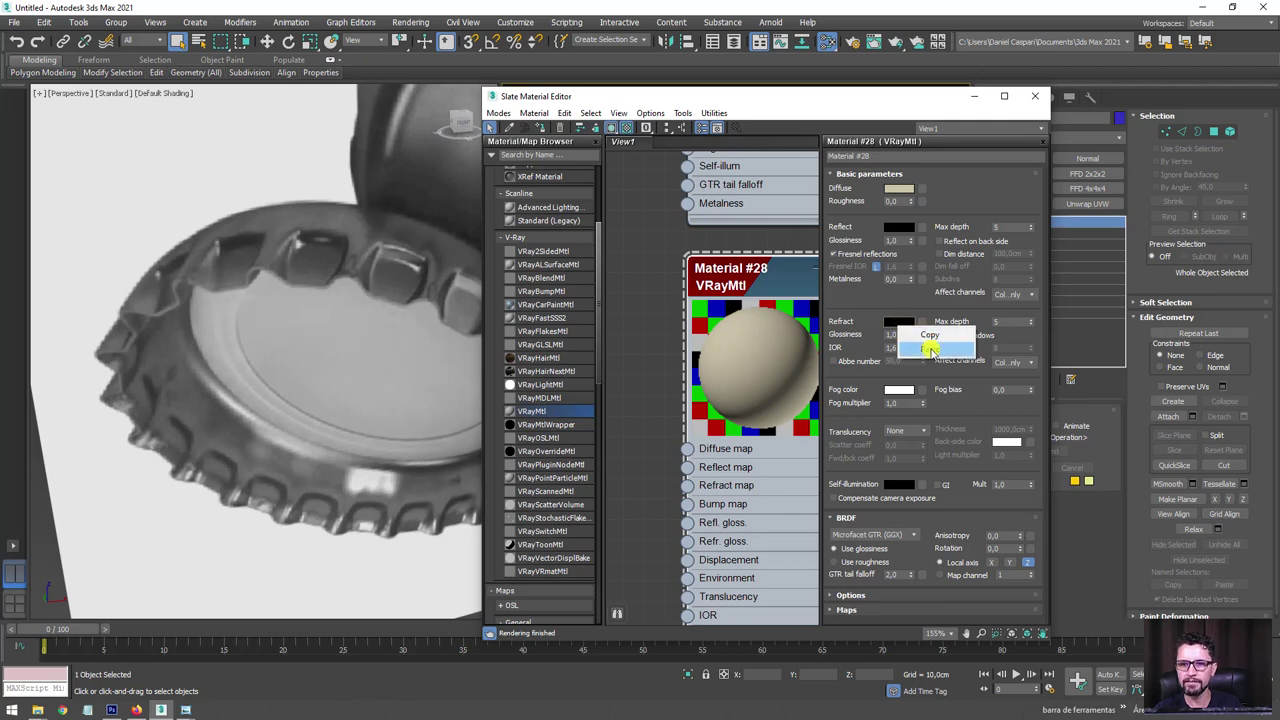
pyautogui.click(930, 349)
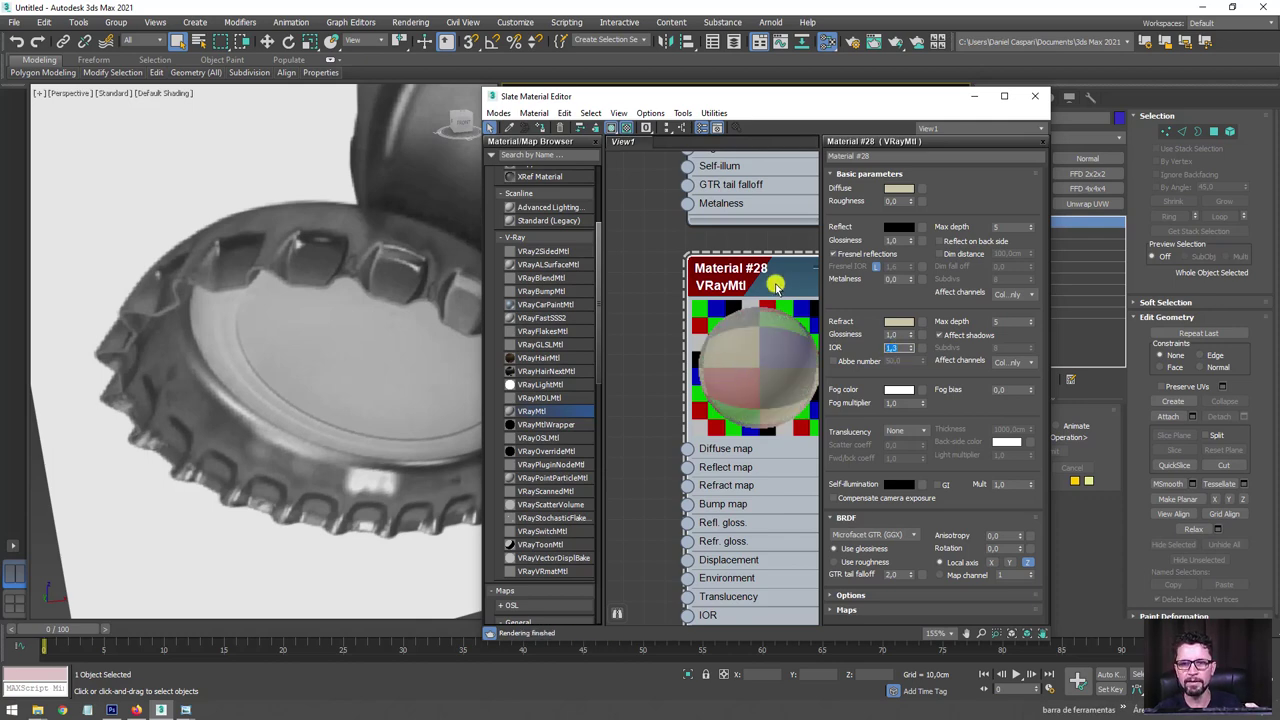
pyautogui.moveTo(789, 296); pyautogui.dragTo(747, 297)
pyautogui.doubleClick(897, 347)
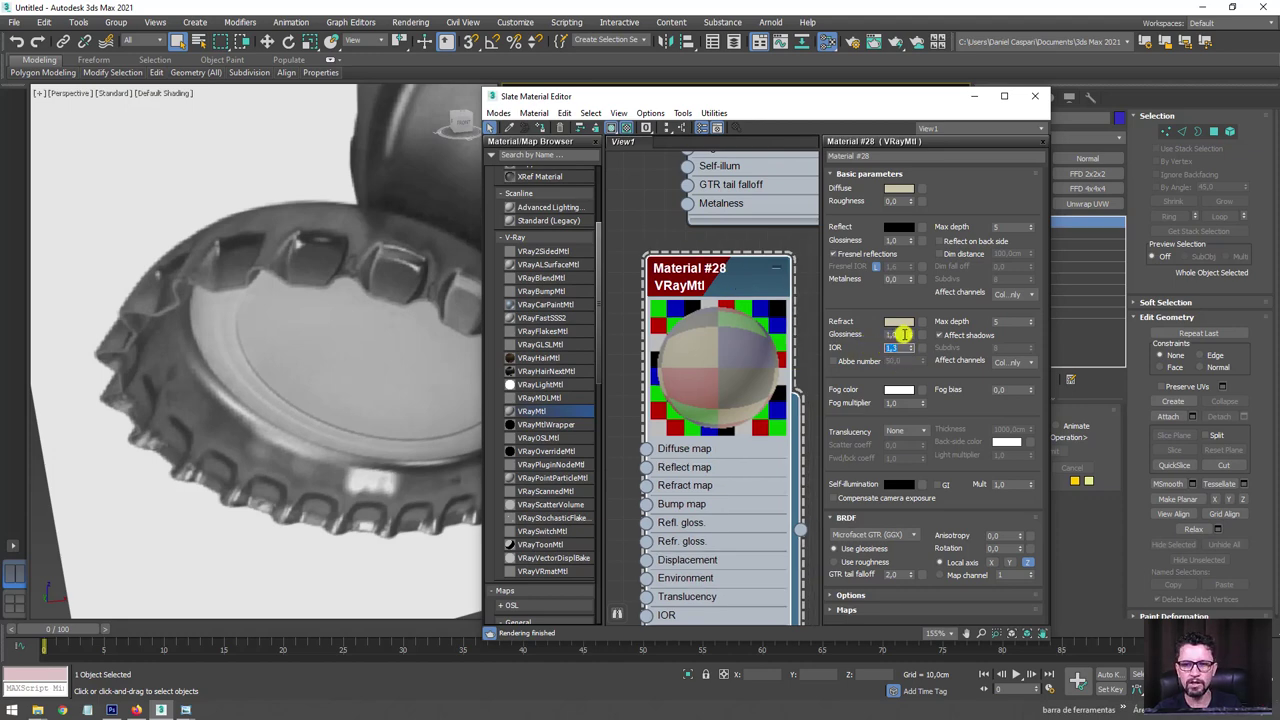
pyautogui.doubleClick(897, 334)
pyautogui.write('0,95')
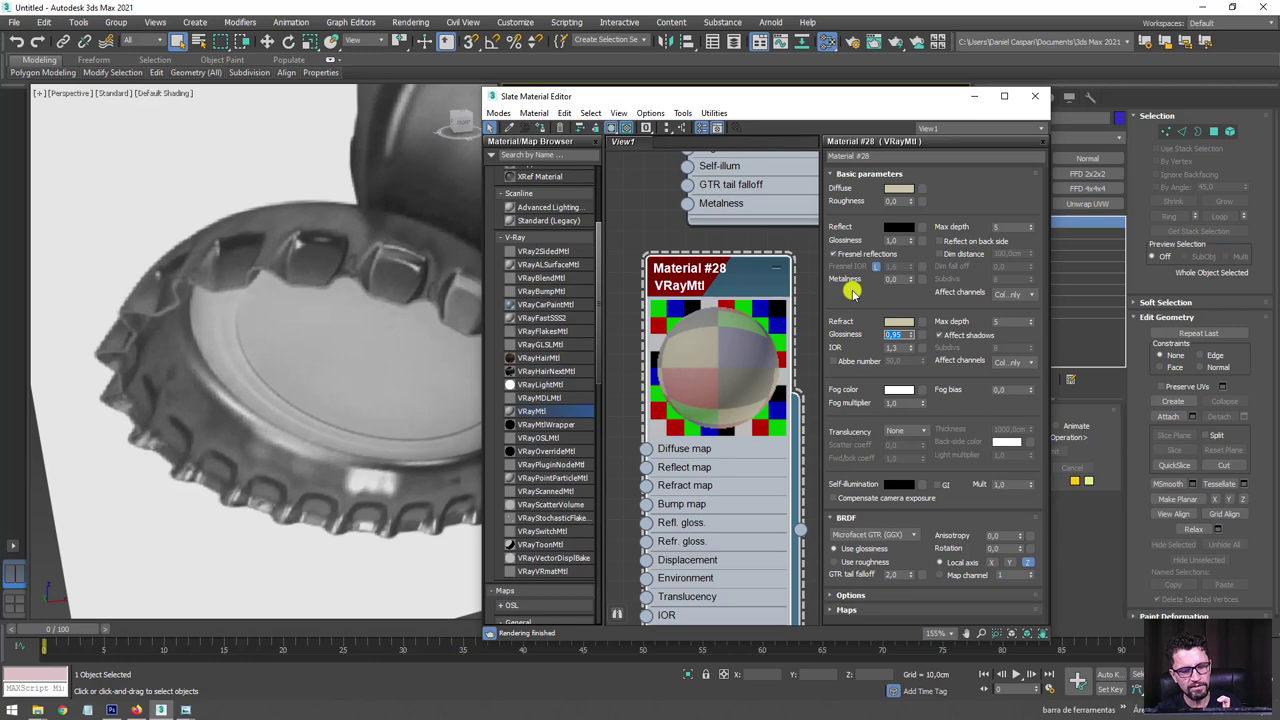
# Set a grey reflection colour and enter 0,8 for reflection glossiness.
pyautogui.click(898, 227)
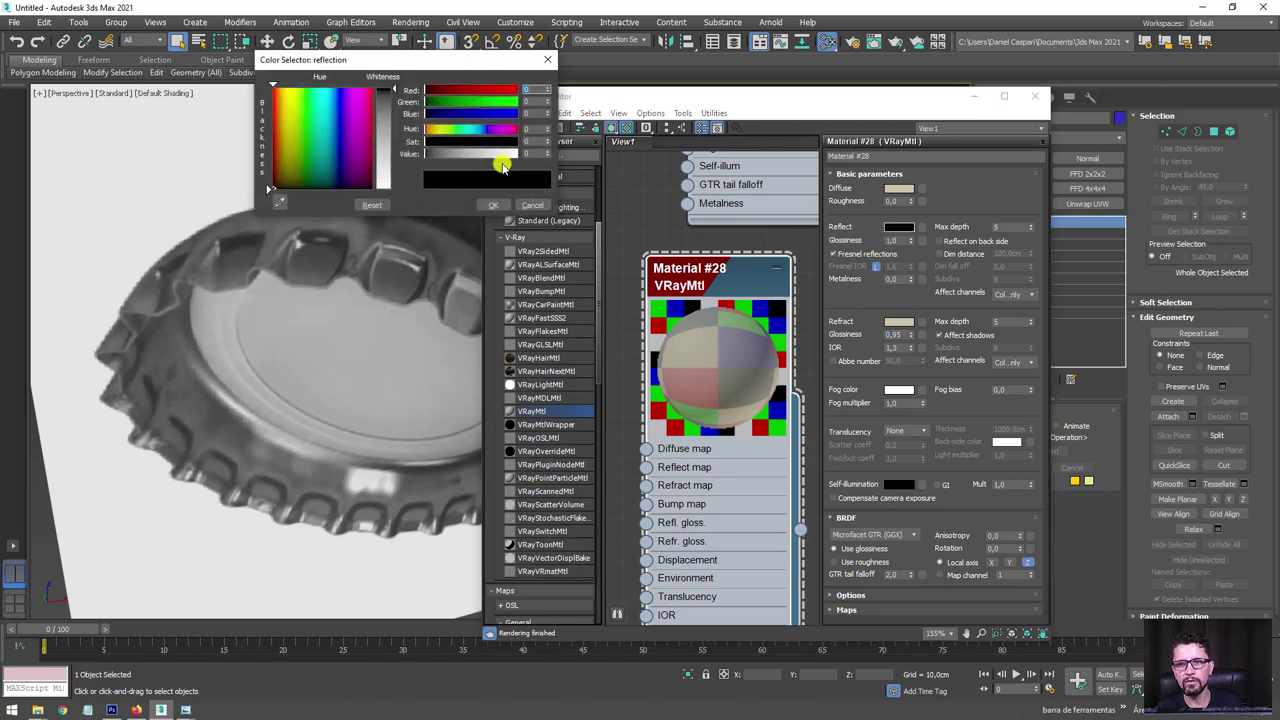
pyautogui.moveTo(381, 95); pyautogui.dragTo(394, 112)
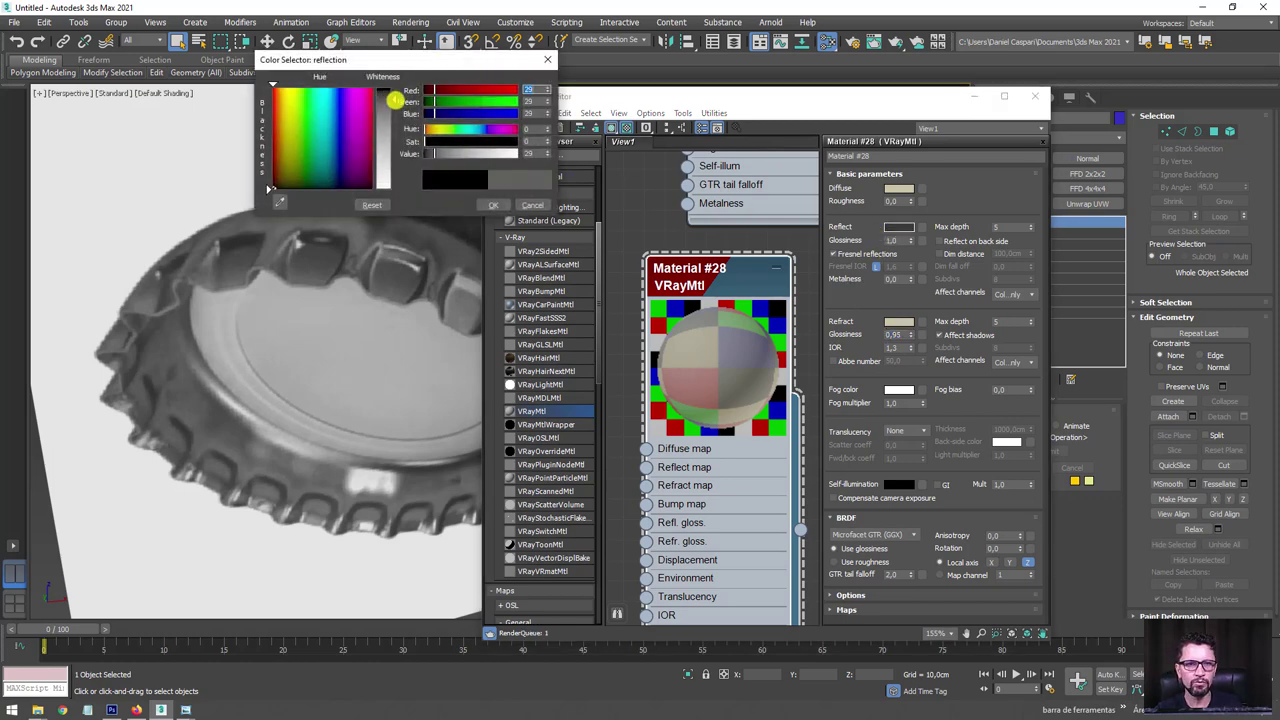
pyautogui.click(493, 205)
pyautogui.doubleClick(893, 241)
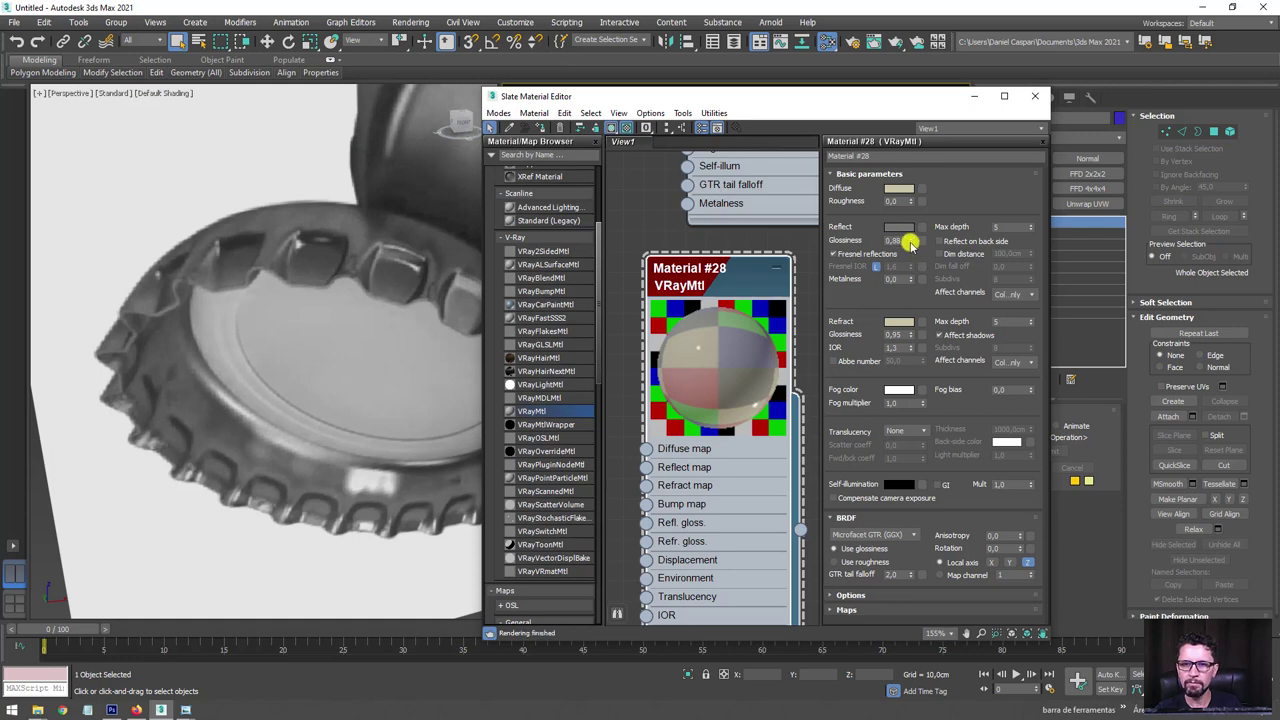
pyautogui.write('0,8')
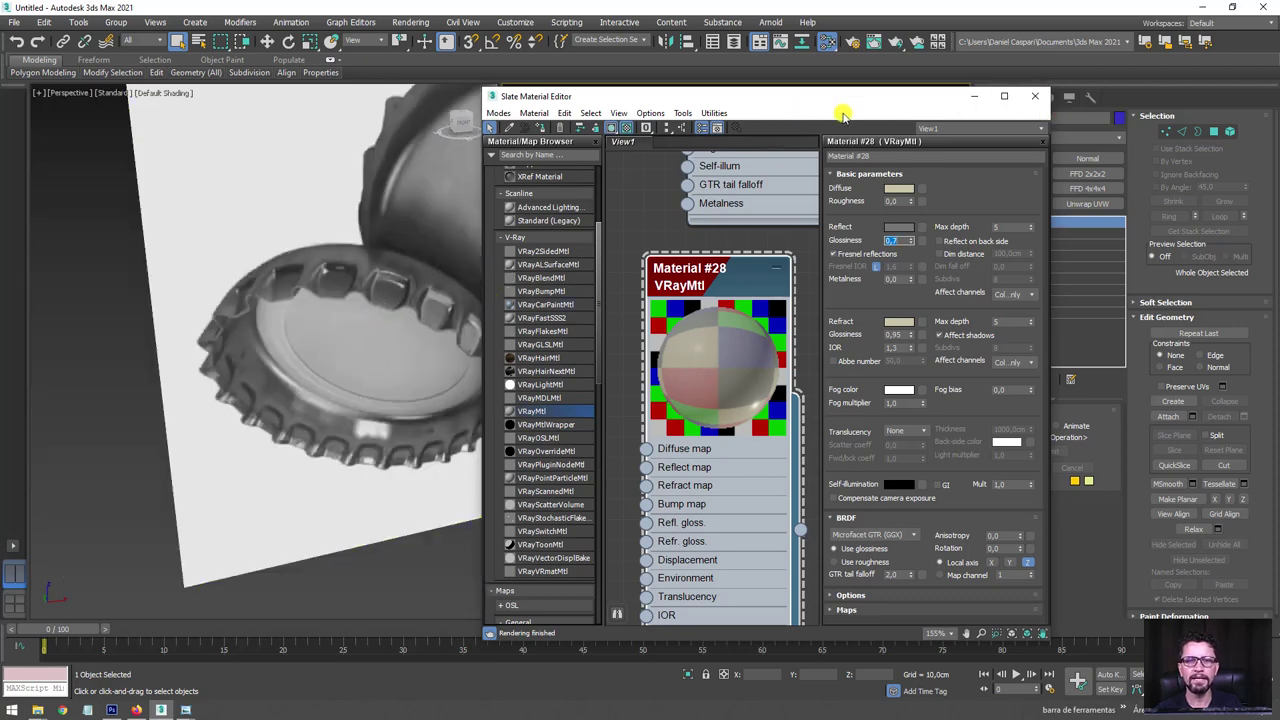
# Return to two viewports and apply the 25K material to the bottle cap.
pyautogui.hotkey('alt', 'w')
pyautogui.moveTo(850, 97); pyautogui.dragTo(284, 113)
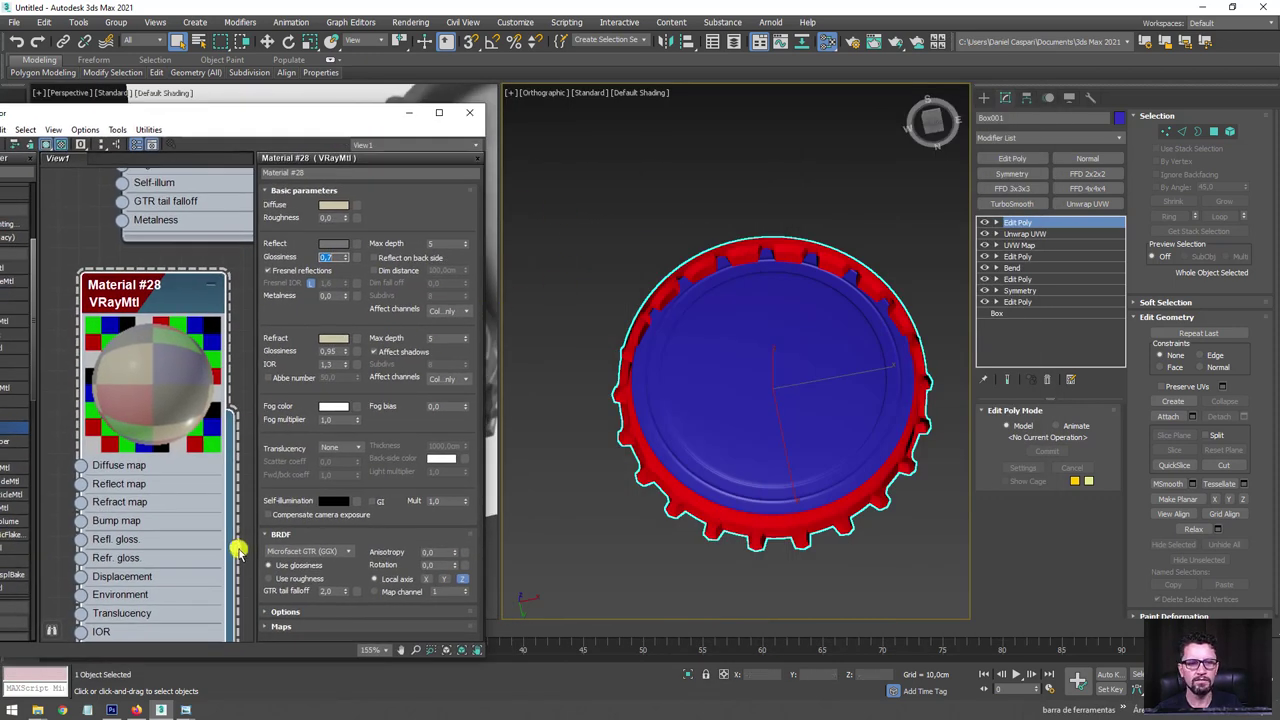
pyautogui.moveTo(238, 550); pyautogui.dragTo(806, 424)
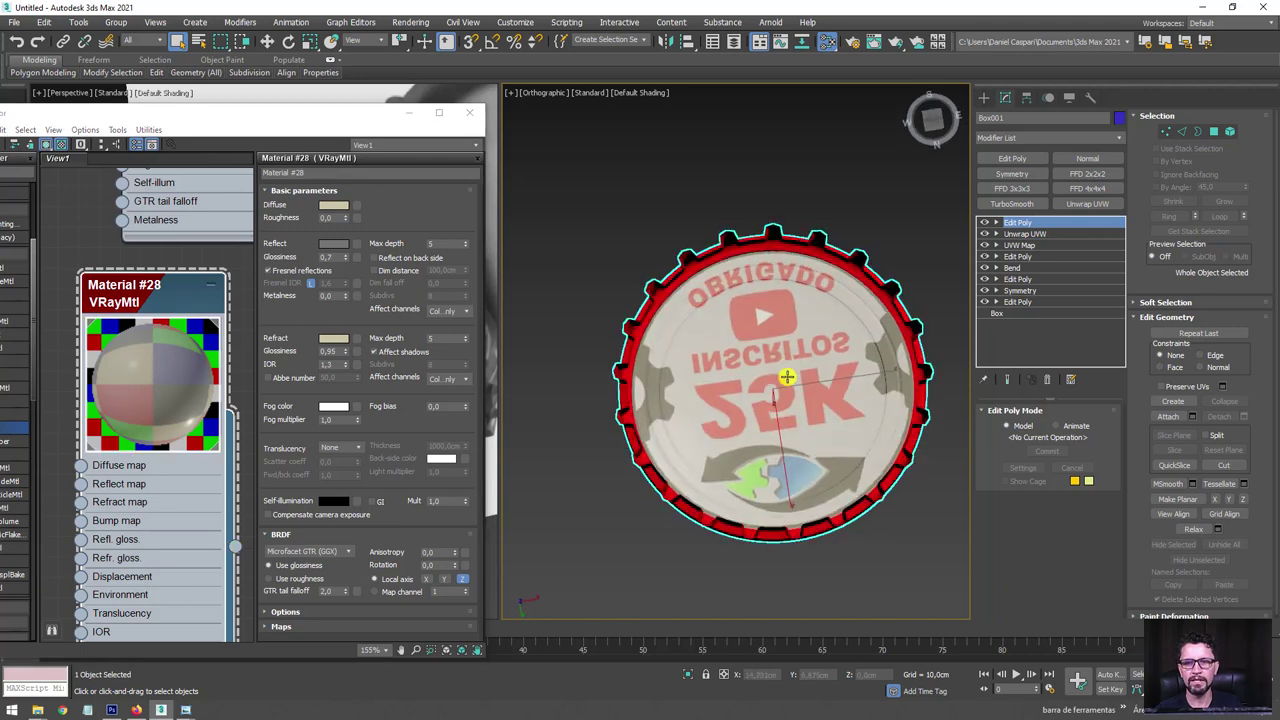
pyautogui.keyDown('alt'); pyautogui.moveTo(787, 377); pyautogui.dragTo(820, 366, button='middle'); pyautogui.keyUp('alt')
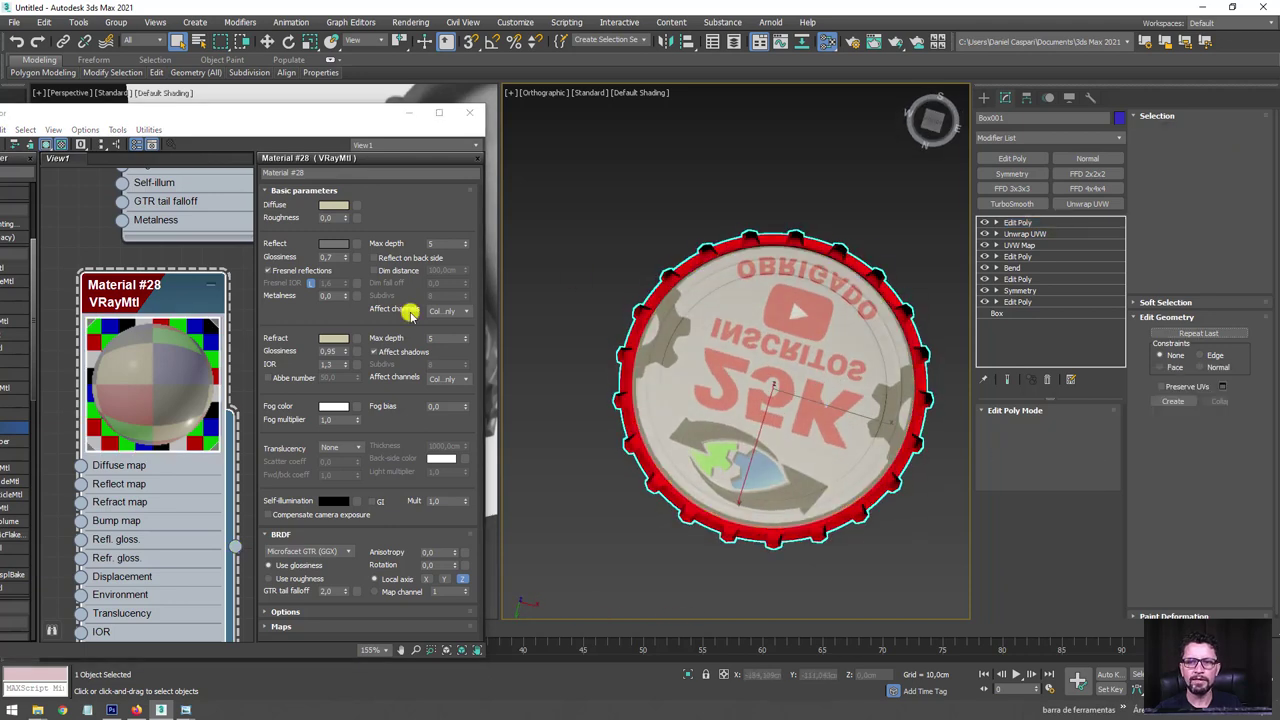
pyautogui.scroll(-1, 206, 289)
# Move the Material #28 node lower in the Slate graph.
pyautogui.click(206, 289)
pyautogui.moveTo(197, 289); pyautogui.dragTo(175, 420)
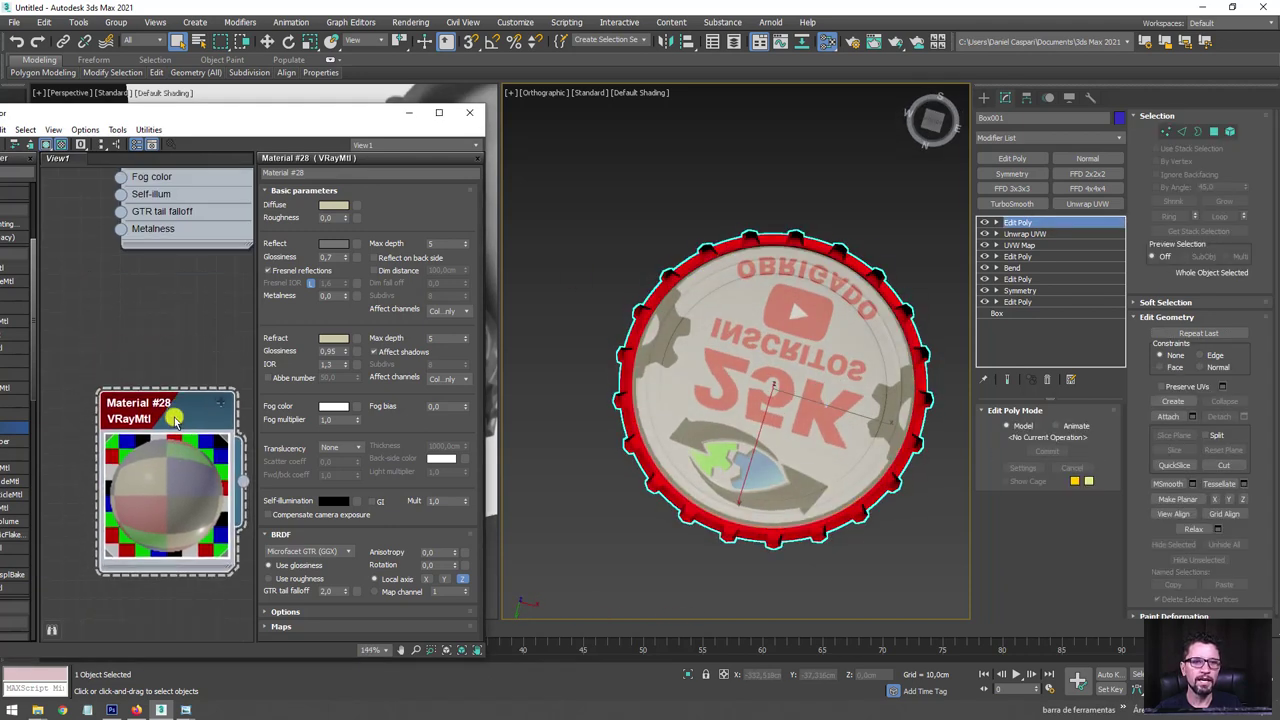
pyautogui.scroll(-3, 180, 400)
pyautogui.scroll(-3, 185, 300)
pyautogui.scroll(-4, 178, 277)
pyautogui.scroll(-3, 178, 277)
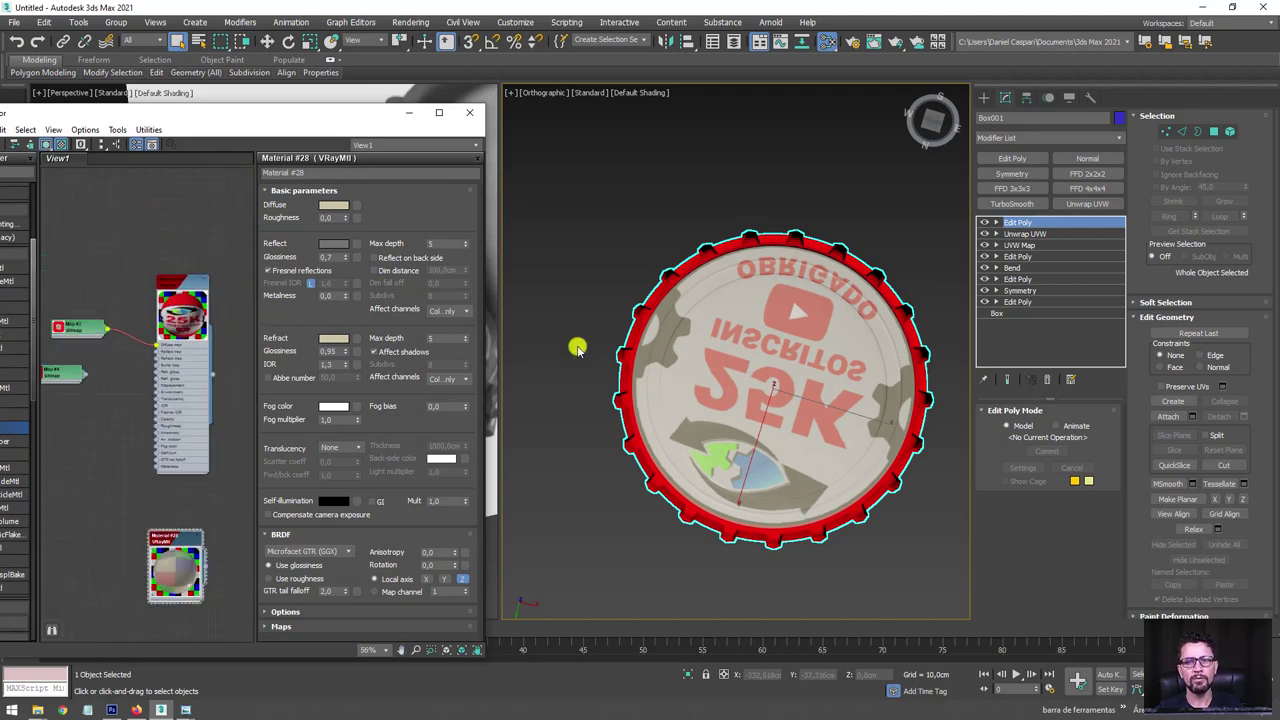
pyautogui.moveTo(578, 347)
pyautogui.keyDown('alt'); pyautogui.mouseDown(button='middle')
pyautogui.moveTo(643, 351)
pyautogui.moveTo(663, 489)
pyautogui.moveTo(742, 211)
pyautogui.moveTo(814, 277)
pyautogui.moveTo(760, 220)
pyautogui.mouseUp(button='middle'); pyautogui.keyUp('alt')
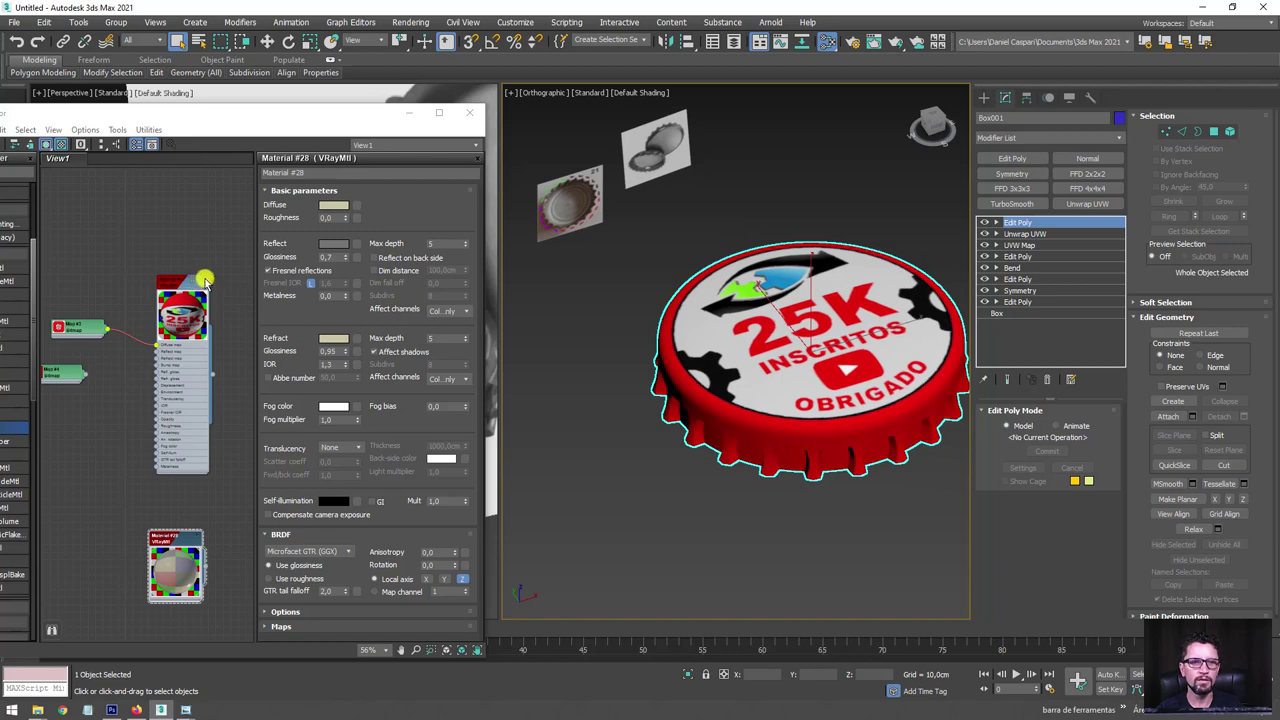
# Collapse Material #28 to a thumbnail and arrange Map #3 and Map #4 beside their materials.
pyautogui.click(205, 280)
pyautogui.moveTo(199, 290); pyautogui.dragTo(206, 283)
pyautogui.moveTo(88, 329); pyautogui.dragTo(118, 292)
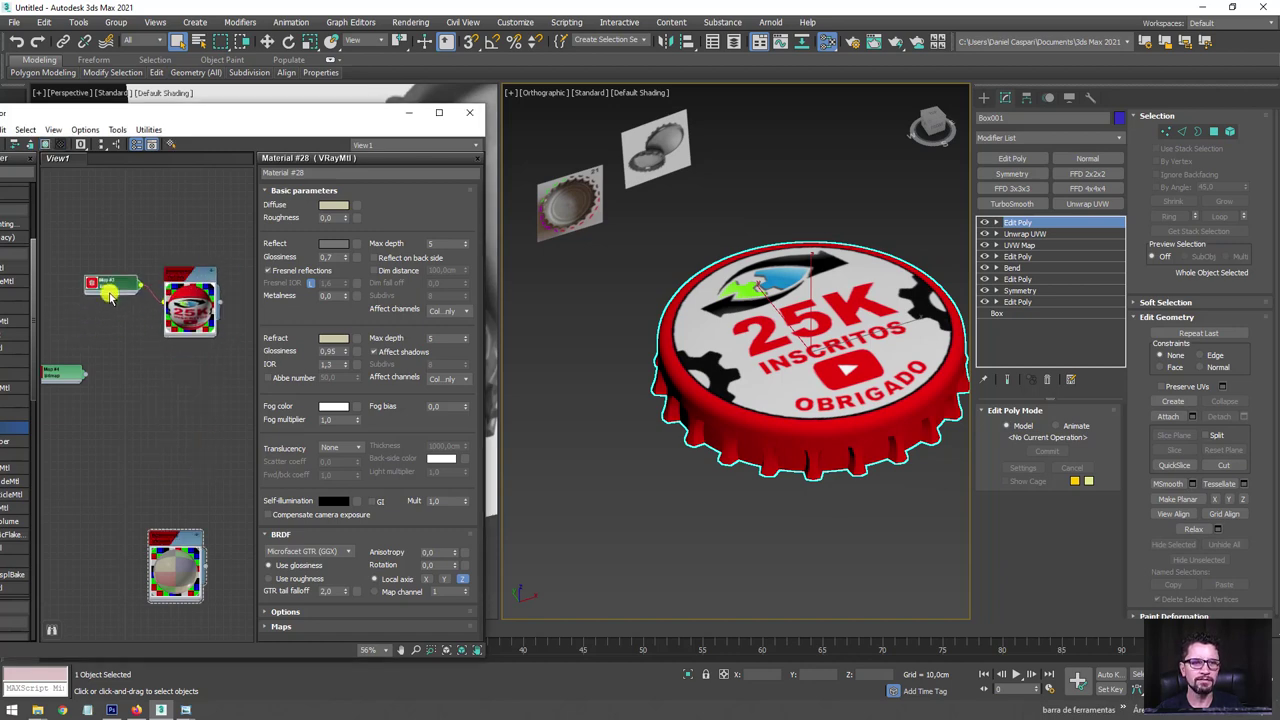
pyautogui.moveTo(57, 371)
pyautogui.mouseDown()
pyautogui.moveTo(92, 397)
pyautogui.moveTo(102, 587)
pyautogui.mouseUp()
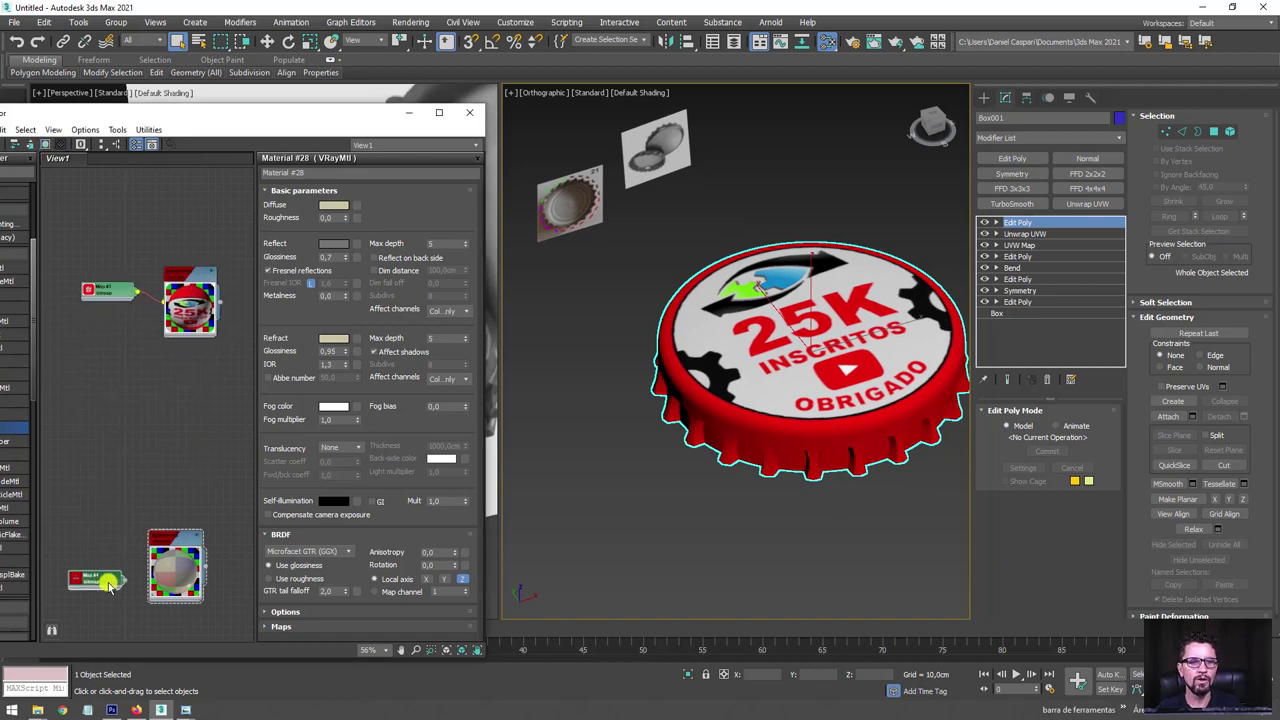
pyautogui.moveTo(655, 410)
pyautogui.keyDown('alt'); pyautogui.mouseDown(button='middle')
pyautogui.moveTo(737, 294)
pyautogui.moveTo(720, 423)
pyautogui.moveTo(742, 290)
pyautogui.moveTo(742, 380)
pyautogui.mouseUp(button='middle'); pyautogui.keyUp('alt')
pyautogui.moveTo(120, 320); pyautogui.dragTo(174, 294, button='middle')
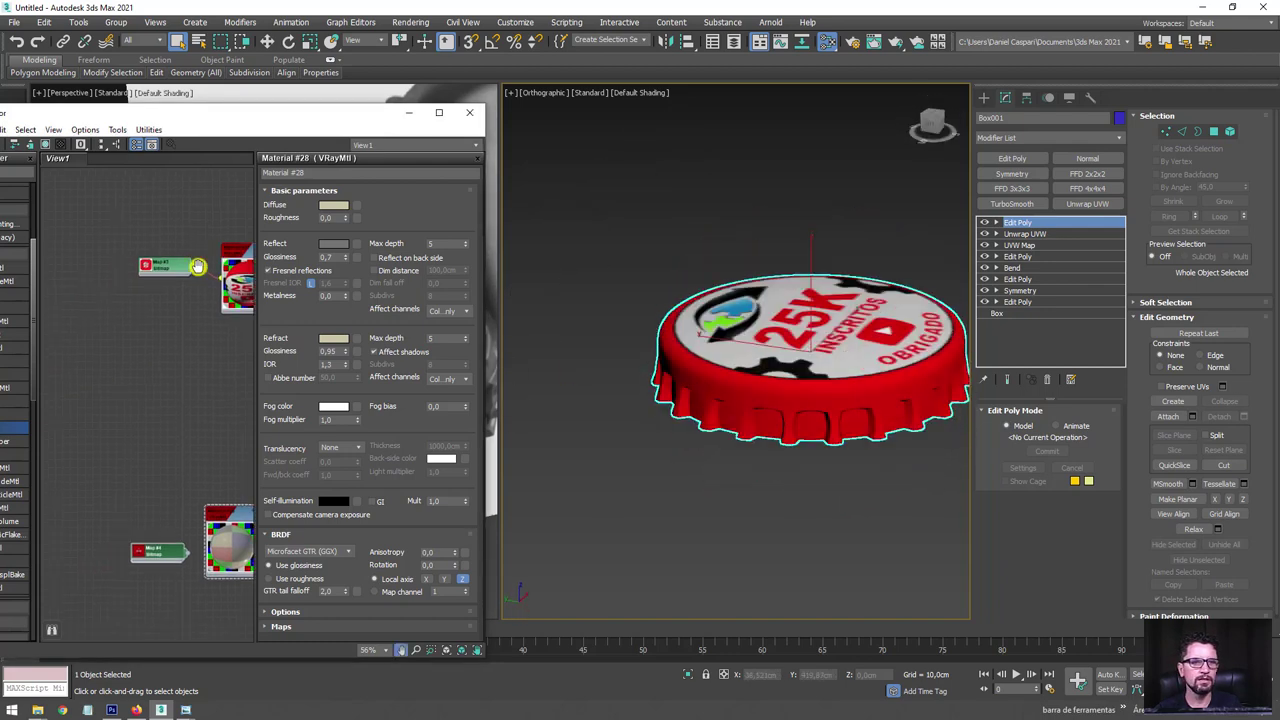
pyautogui.moveTo(214, 120); pyautogui.dragTo(400, 71)
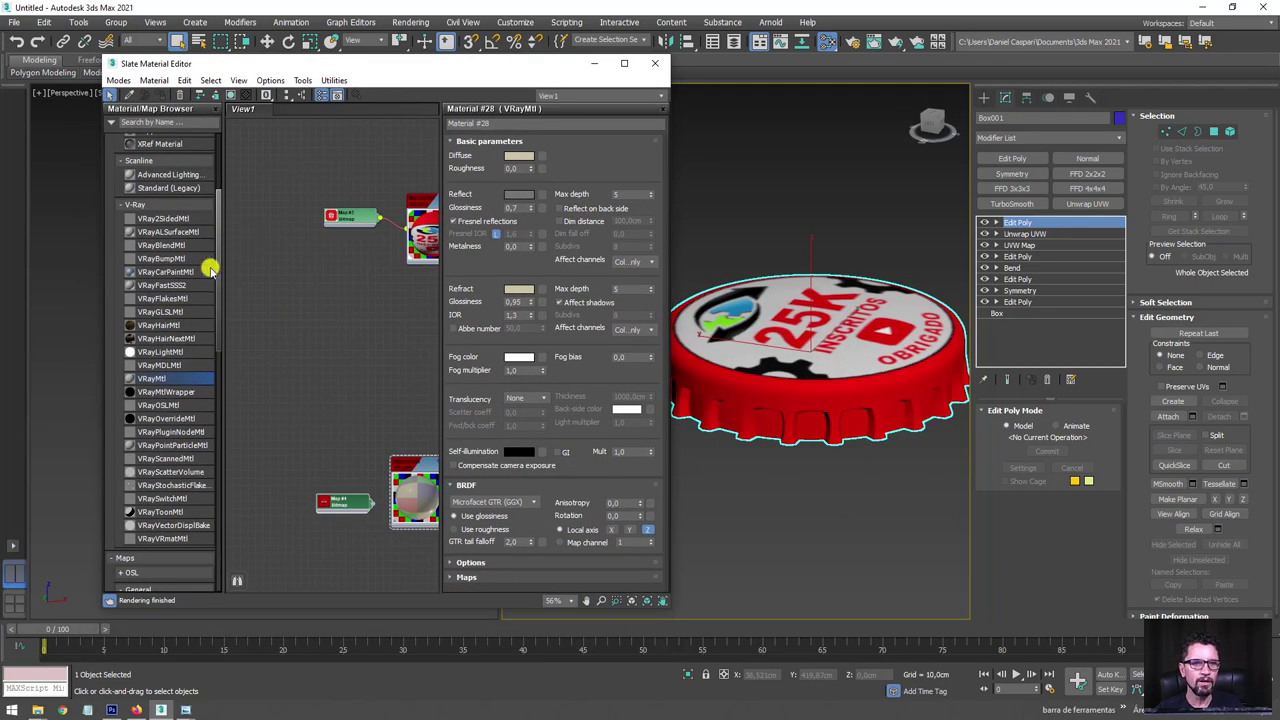
# Add a VRay2SidedMtl node, Material #29, and wire the 25K Material #27 into its front slot.
pyautogui.moveTo(148, 218)
pyautogui.mouseDown()
pyautogui.moveTo(340, 305)
pyautogui.moveTo(387, 308)
pyautogui.mouseUp()
pyautogui.scroll(3, 388, 307)
pyautogui.moveTo(388, 307); pyautogui.dragTo(263, 206, button='middle')
pyautogui.moveTo(257, 257); pyautogui.dragTo(380, 243)
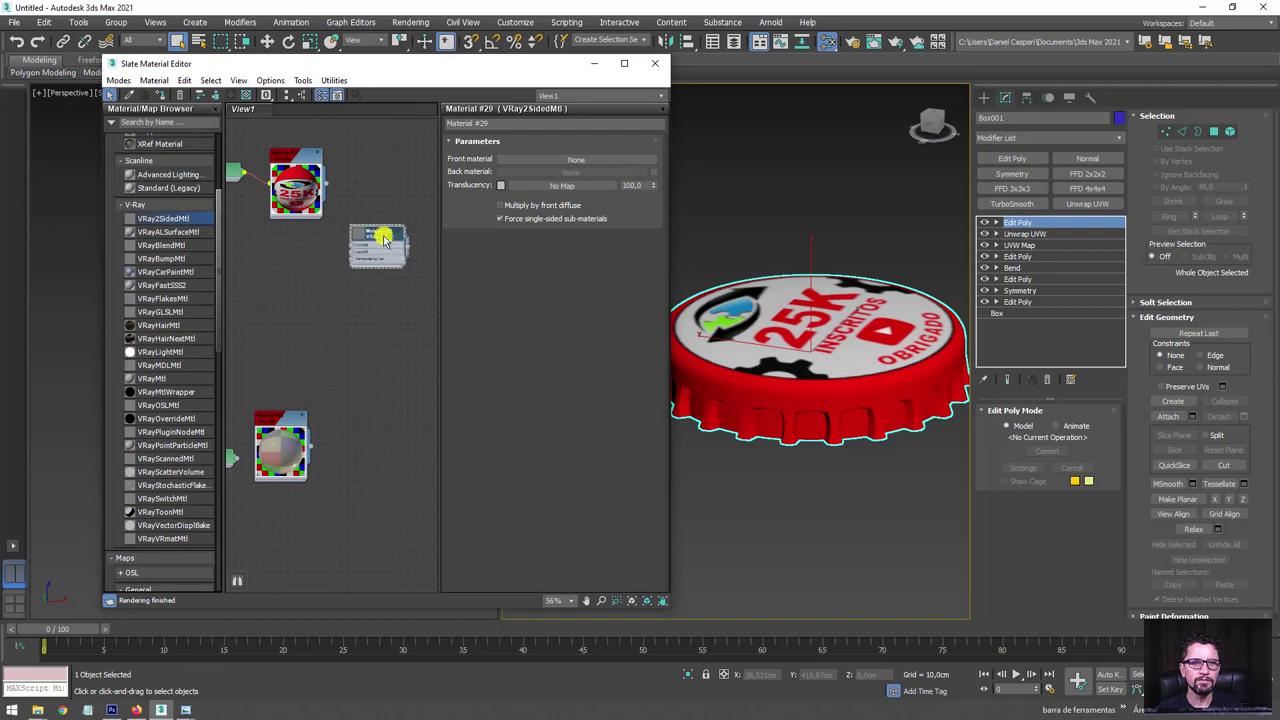
pyautogui.scroll(2, 320, 189)
pyautogui.moveTo(317, 176); pyautogui.dragTo(362, 282)
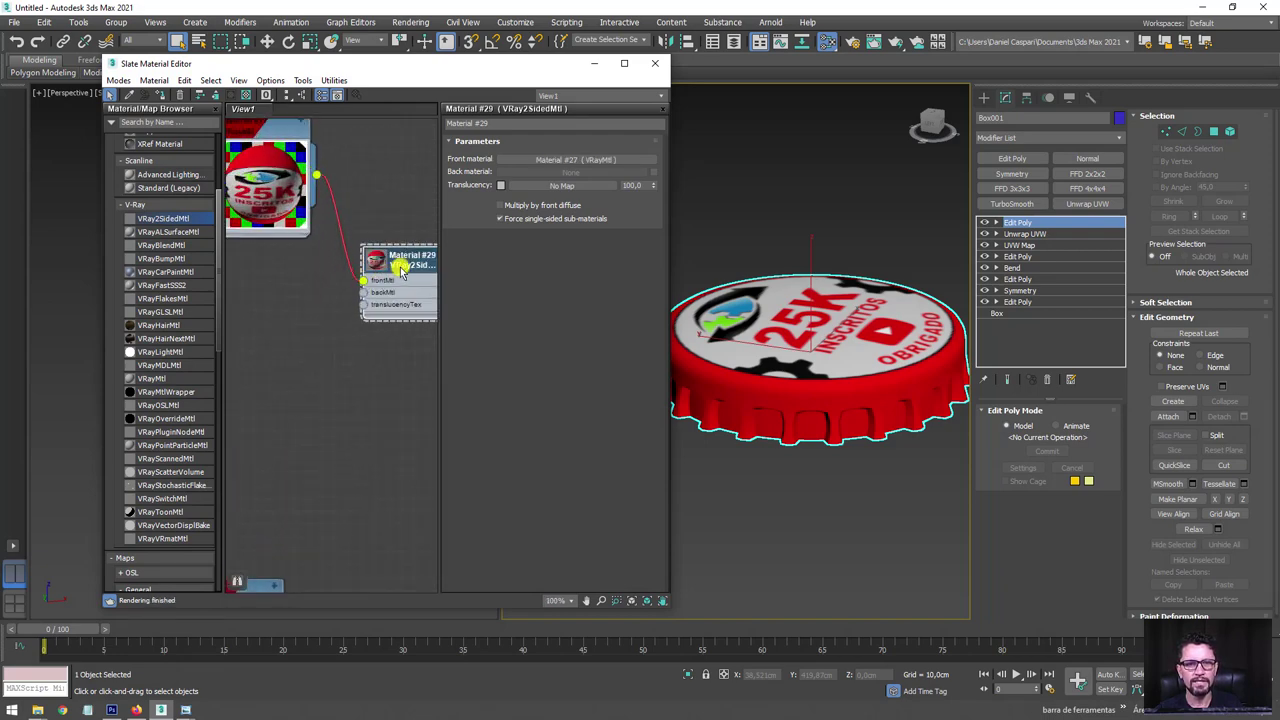
# Tidy the Slate graph, deleting an accidental clone of the 25K node and repositioning nodes.
pyautogui.scroll(-2, 362, 282)
pyautogui.moveTo(341, 262); pyautogui.dragTo(385, 330, button='middle')
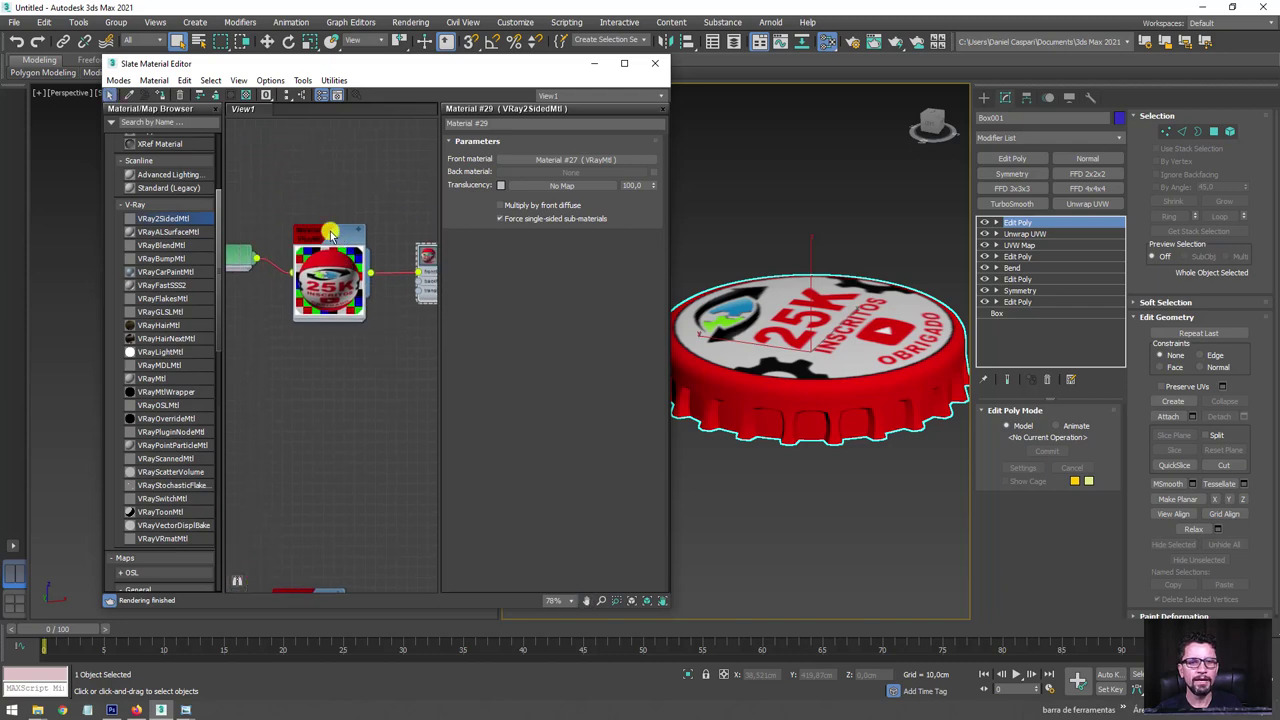
pyautogui.keyDown('shift'); pyautogui.moveTo(329, 229); pyautogui.dragTo(329, 368); pyautogui.keyUp('shift')
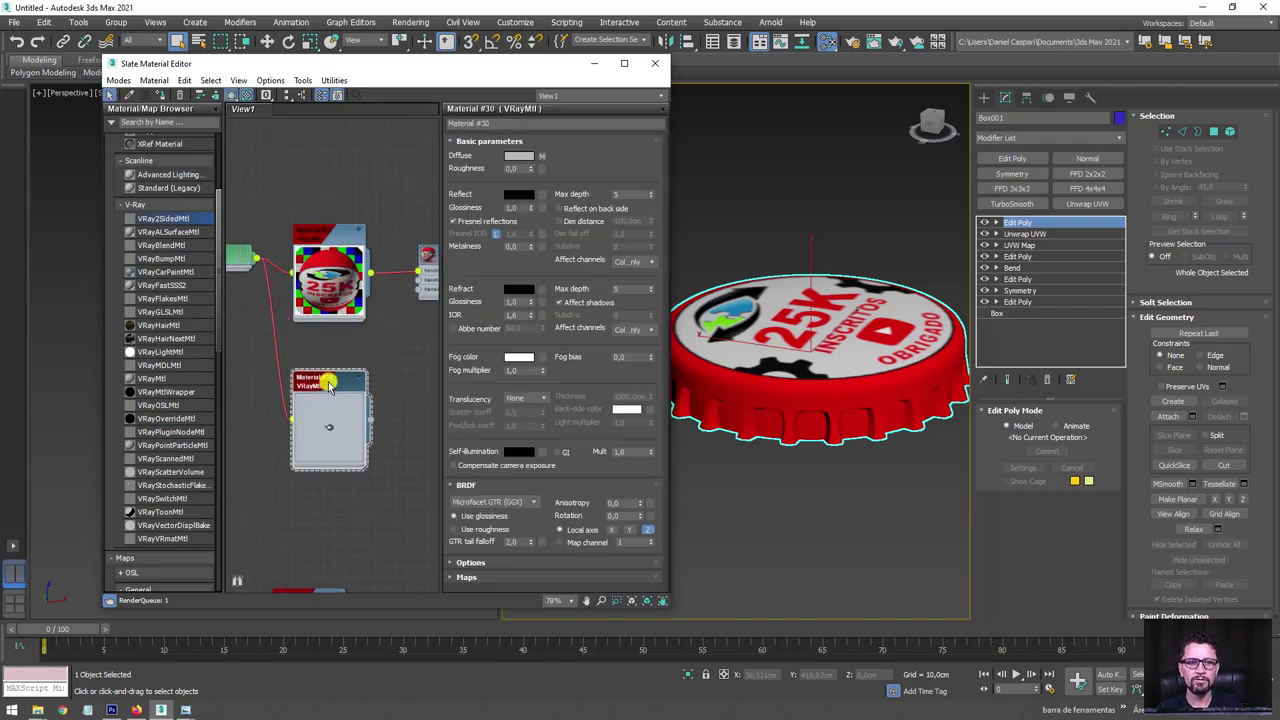
pyautogui.press('Delete')
pyautogui.moveTo(372, 262); pyautogui.dragTo(300, 237, button='middle')
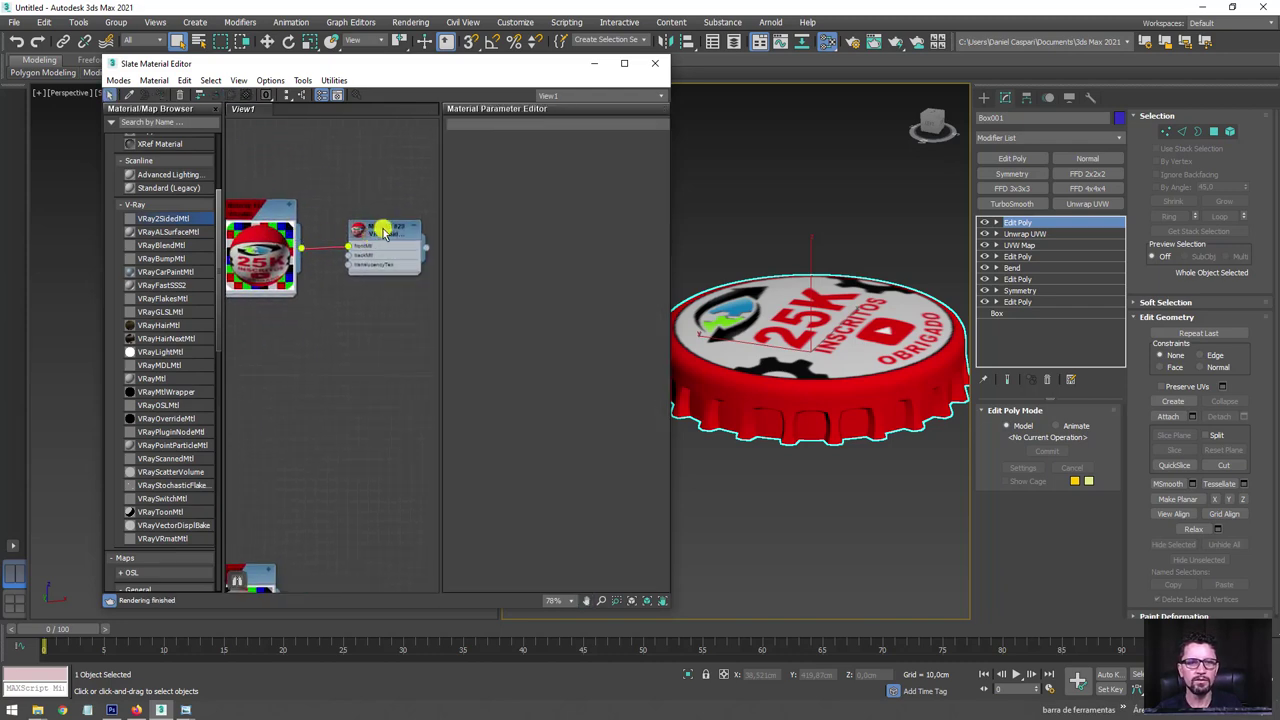
pyautogui.moveTo(375, 229); pyautogui.dragTo(372, 282)
pyautogui.moveTo(268, 218); pyautogui.dragTo(286, 222)
# Minimize the material editor and orbit the view so the cap faces forward.
pyautogui.moveTo(739, 278)
pyautogui.keyDown('alt'); pyautogui.mouseDown(button='middle')
pyautogui.moveTo(721, 331)
pyautogui.moveTo(446, 251)
pyautogui.mouseUp(button='middle'); pyautogui.keyUp('alt')
pyautogui.scroll(-2, 369, 243)
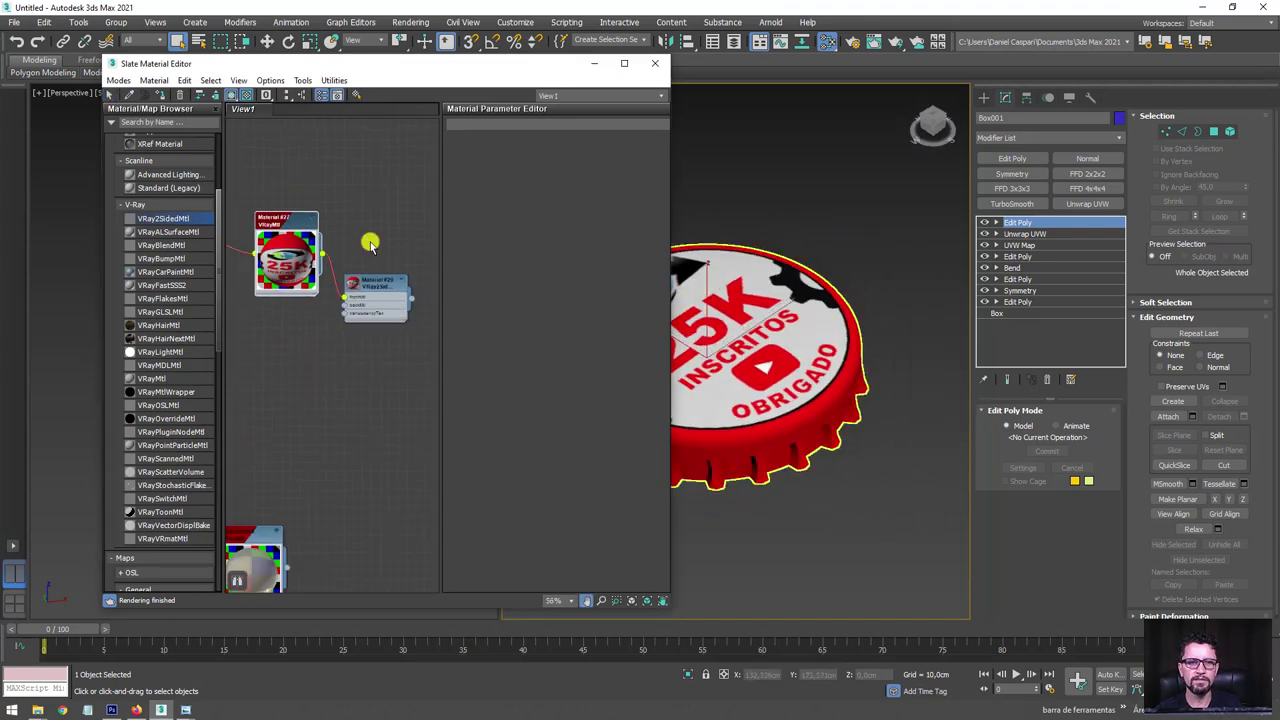
pyautogui.scroll(-1, 369, 243)
pyautogui.click(594, 63)
pyautogui.keyDown('alt'); pyautogui.moveTo(701, 266); pyautogui.dragTo(680, 240, button='middle'); pyautogui.keyUp('alt')
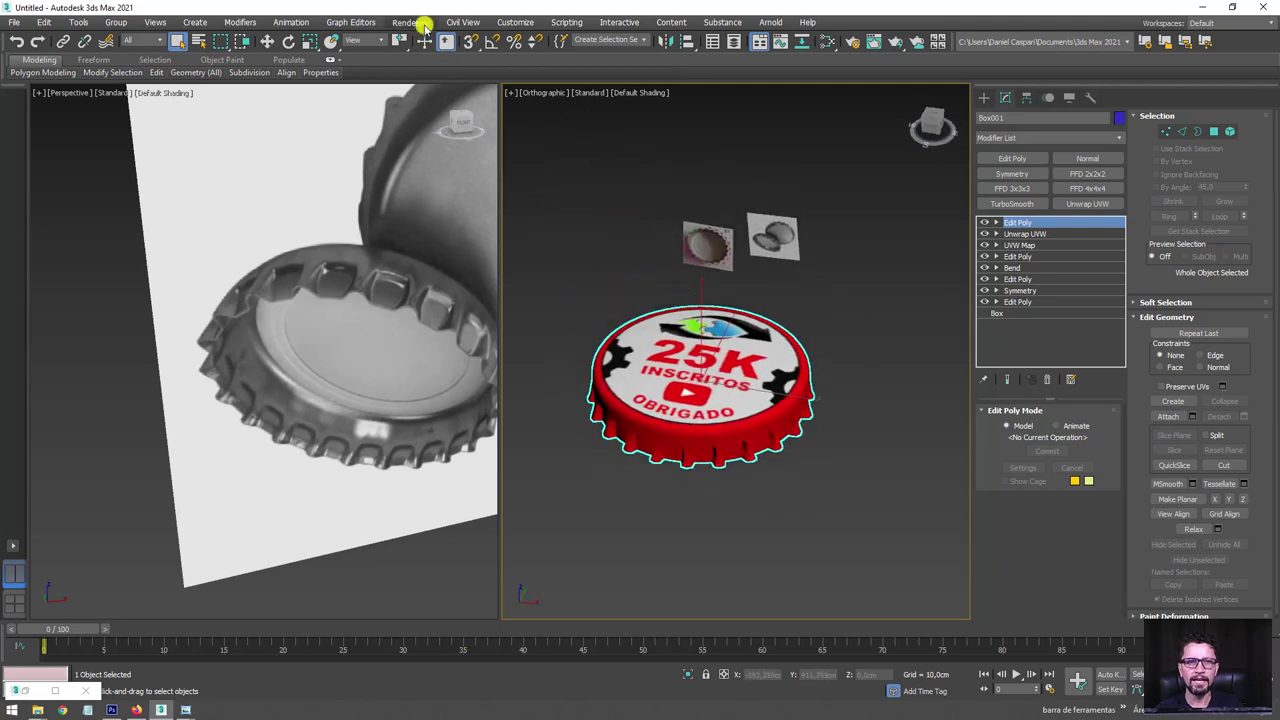
# Drag the kitchen HDR file from the desktop into the Slate material graph.
pyautogui.click(1203, 7)
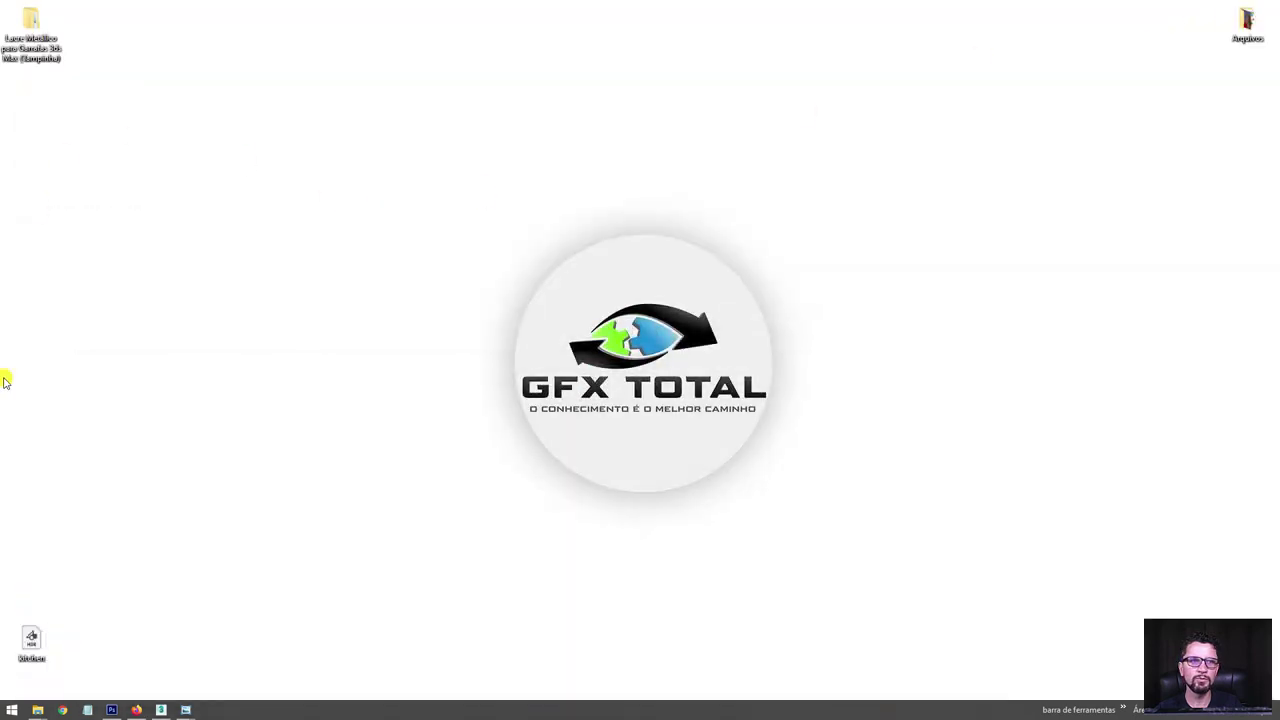
pyautogui.click(161, 707)
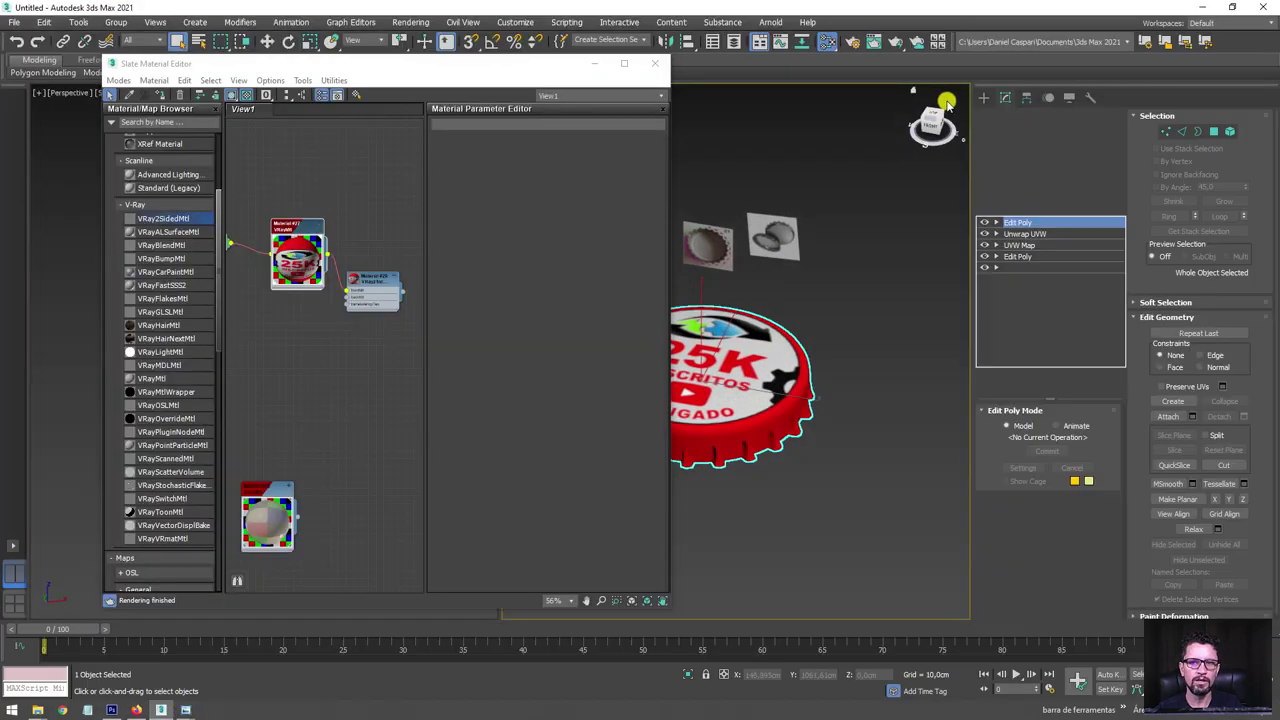
pyautogui.click(1203, 9)
pyautogui.moveTo(36, 641); pyautogui.dragTo(130, 652)
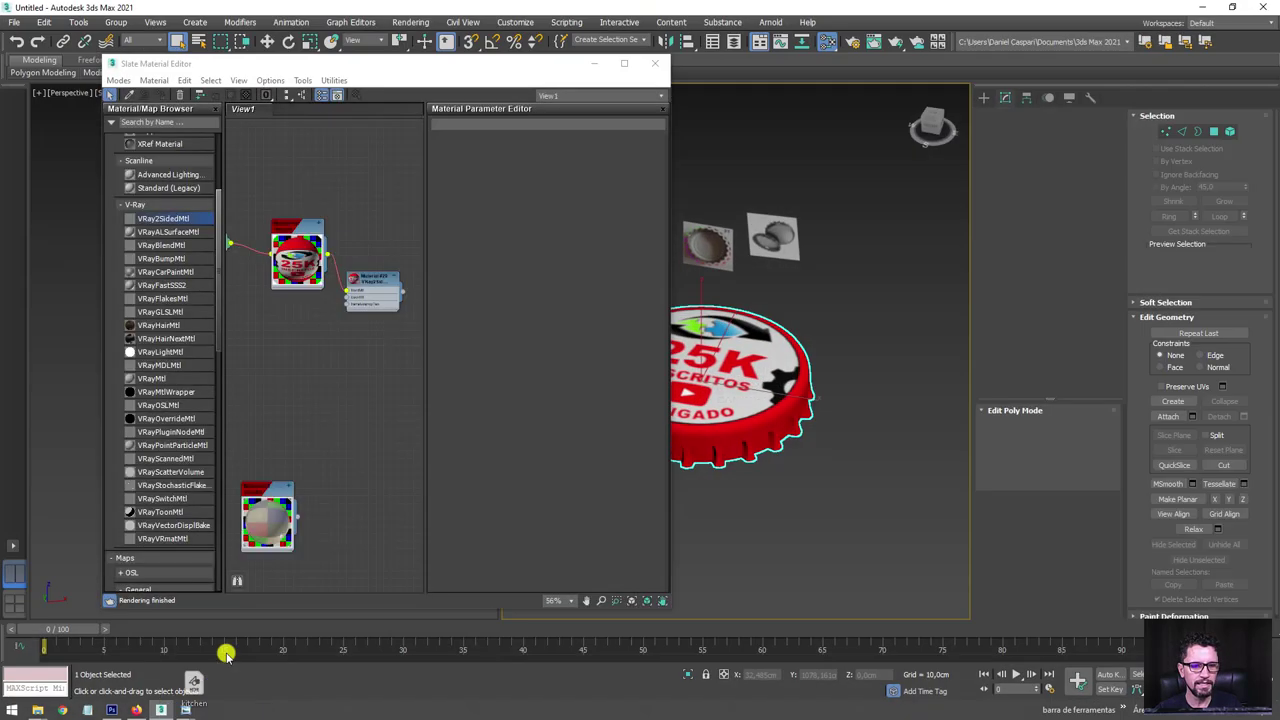
pyautogui.moveTo(170, 708); pyautogui.dragTo(313, 410)
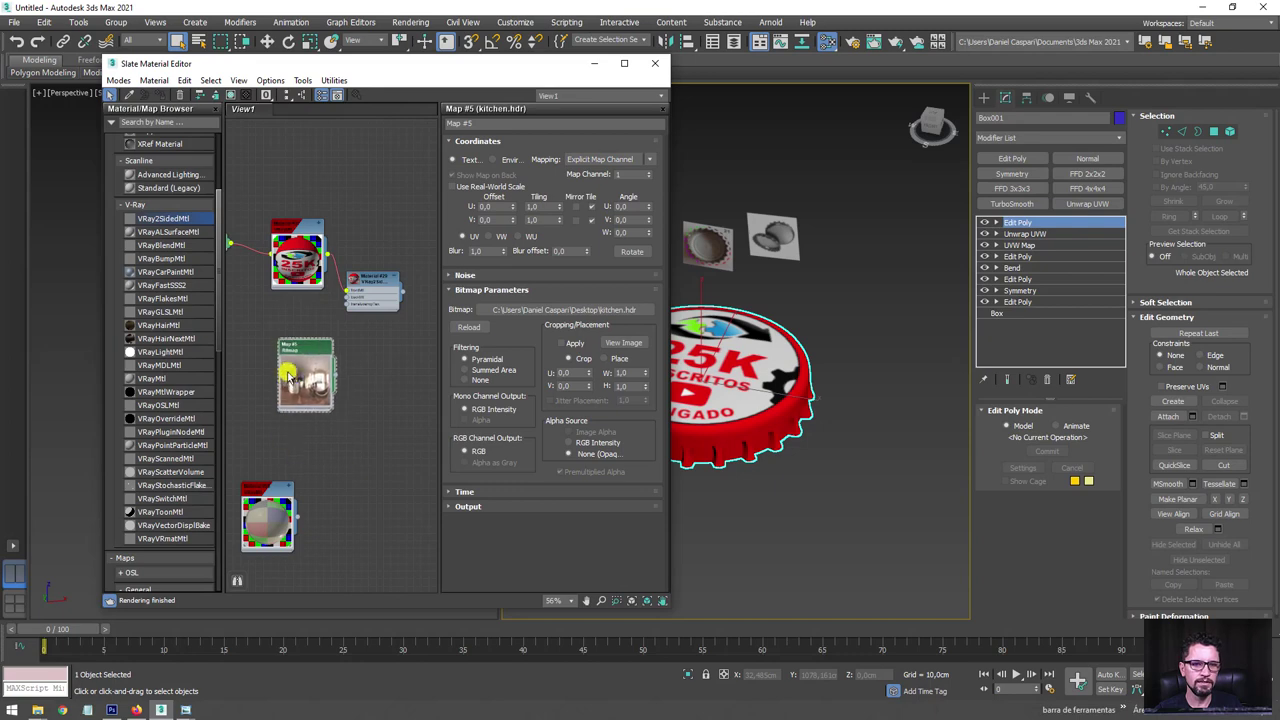
# Open the Environment and Effects dialog next to the material editor.
pyautogui.scroll(3, 325, 400)
pyautogui.scroll(3, 330, 375)
pyautogui.scroll(-2, 333, 372)
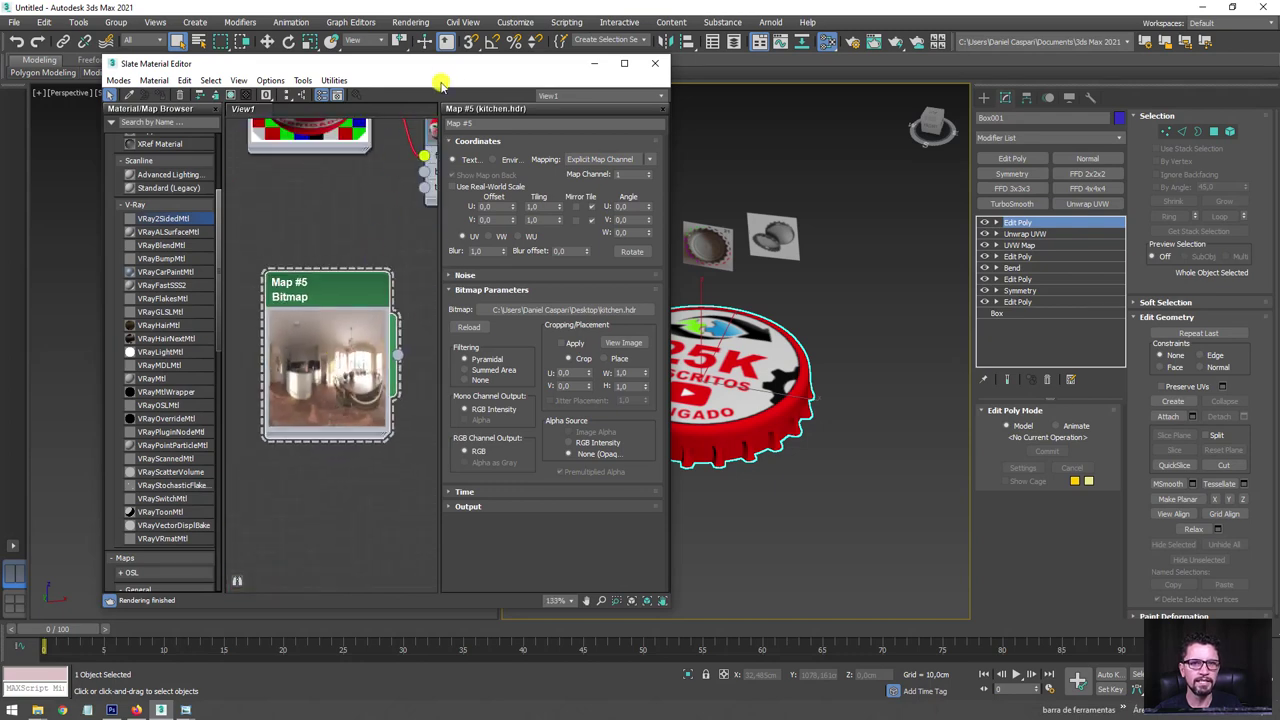
pyautogui.moveTo(437, 65); pyautogui.dragTo(450, 140)
pyautogui.click(410, 22)
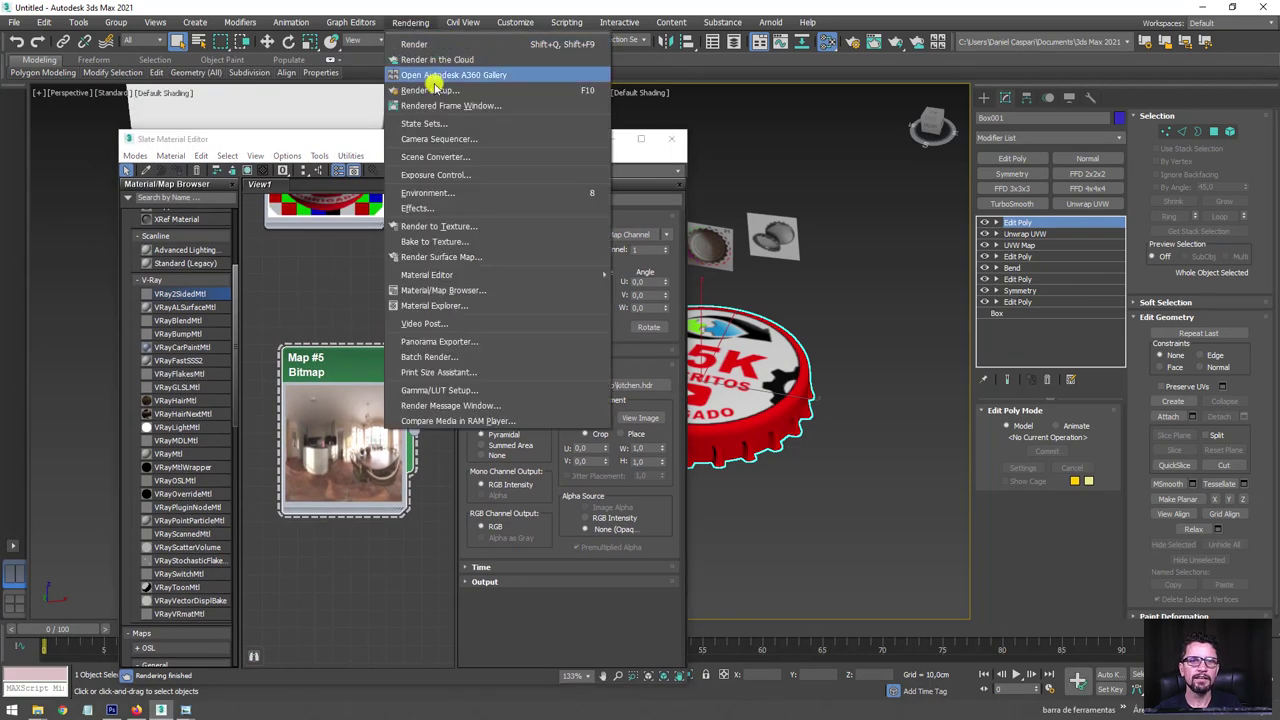
pyautogui.click(443, 192)
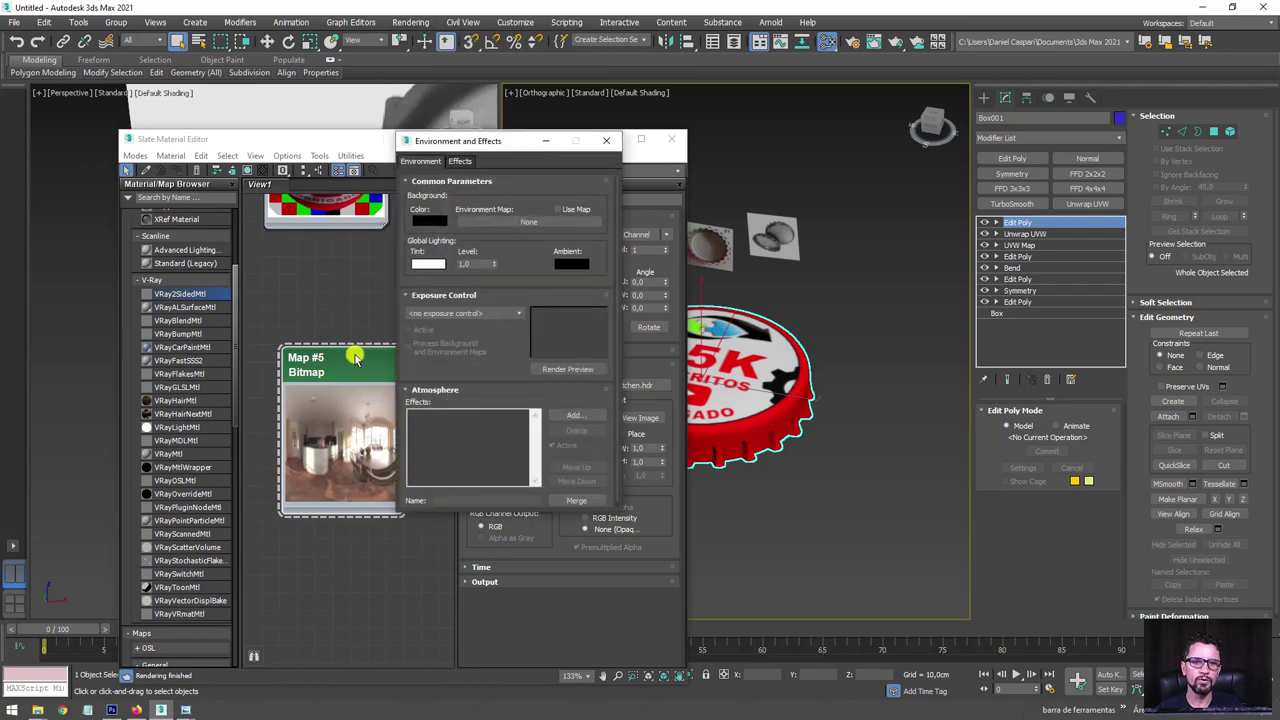
# Wire the kitchen bitmap, Map #5, into the Environment Map slot as an instance.
pyautogui.moveTo(355, 357); pyautogui.dragTo(338, 391)
pyautogui.moveTo(519, 139)
pyautogui.mouseDown()
pyautogui.moveTo(477, 163)
pyautogui.moveTo(682, 144)
pyautogui.mouseUp()
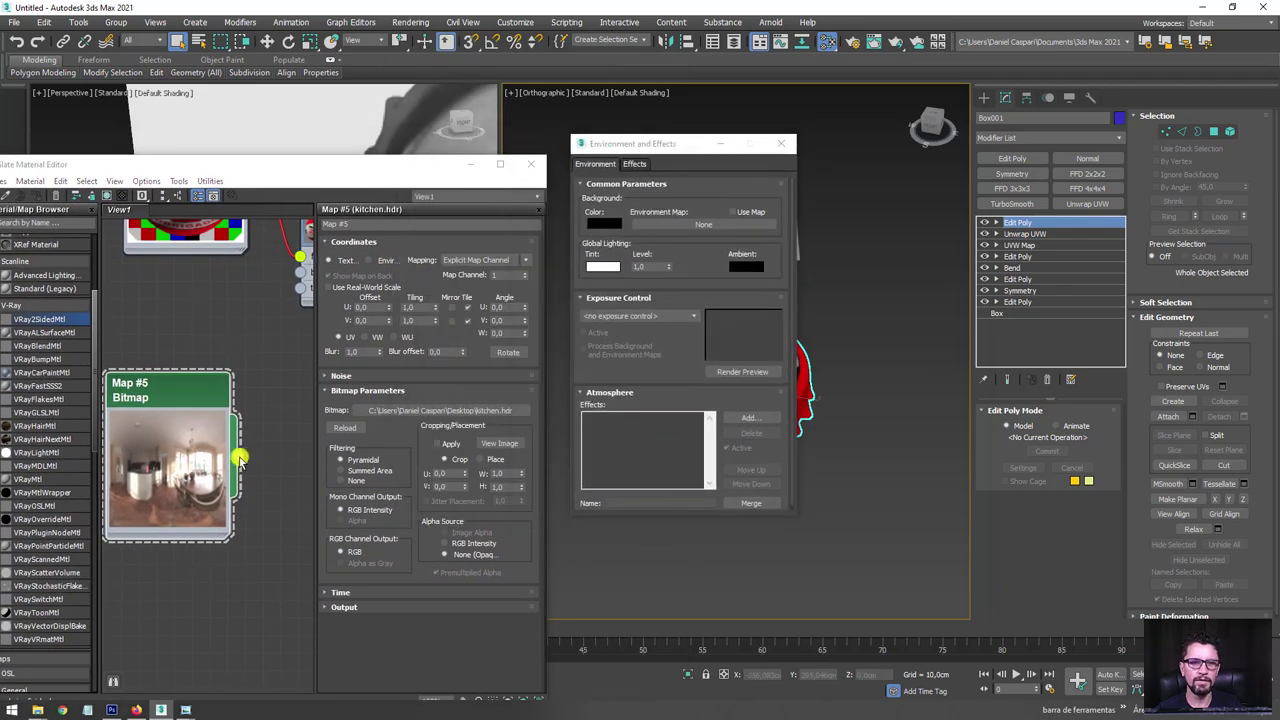
pyautogui.moveTo(240, 460); pyautogui.dragTo(622, 278)
pyautogui.moveTo(697, 226); pyautogui.dragTo(700, 226)
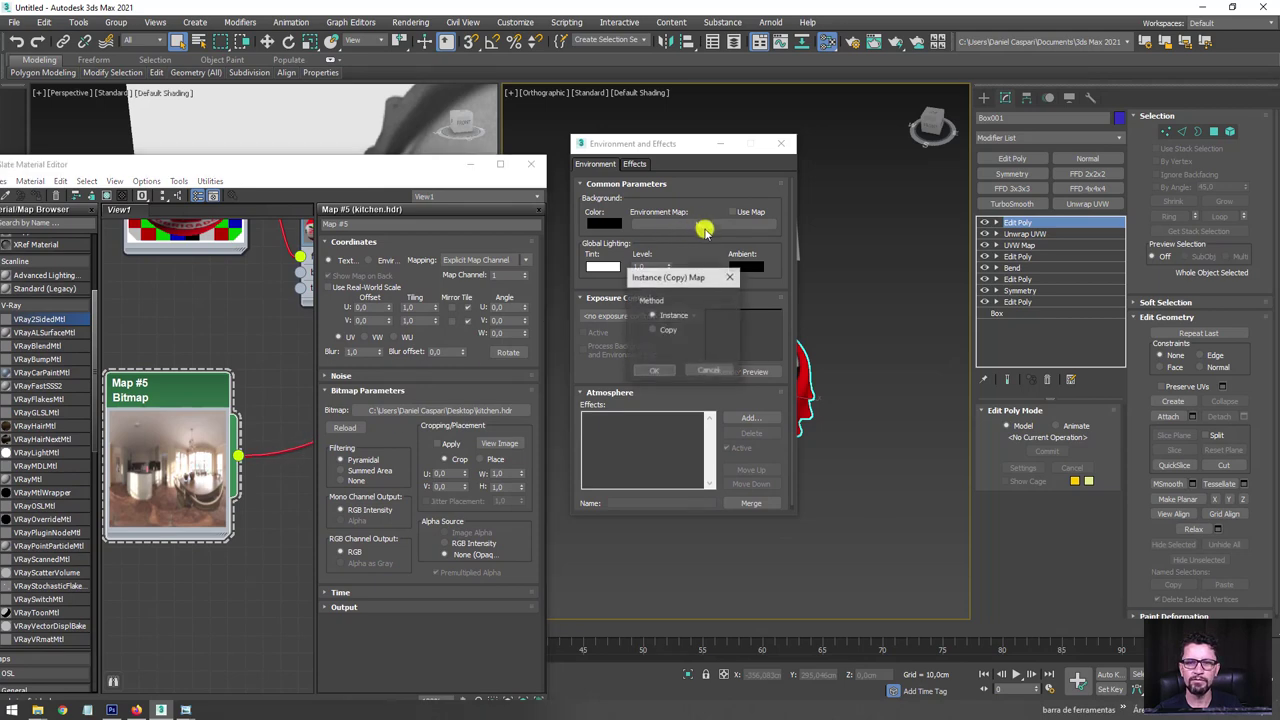
pyautogui.click(657, 370)
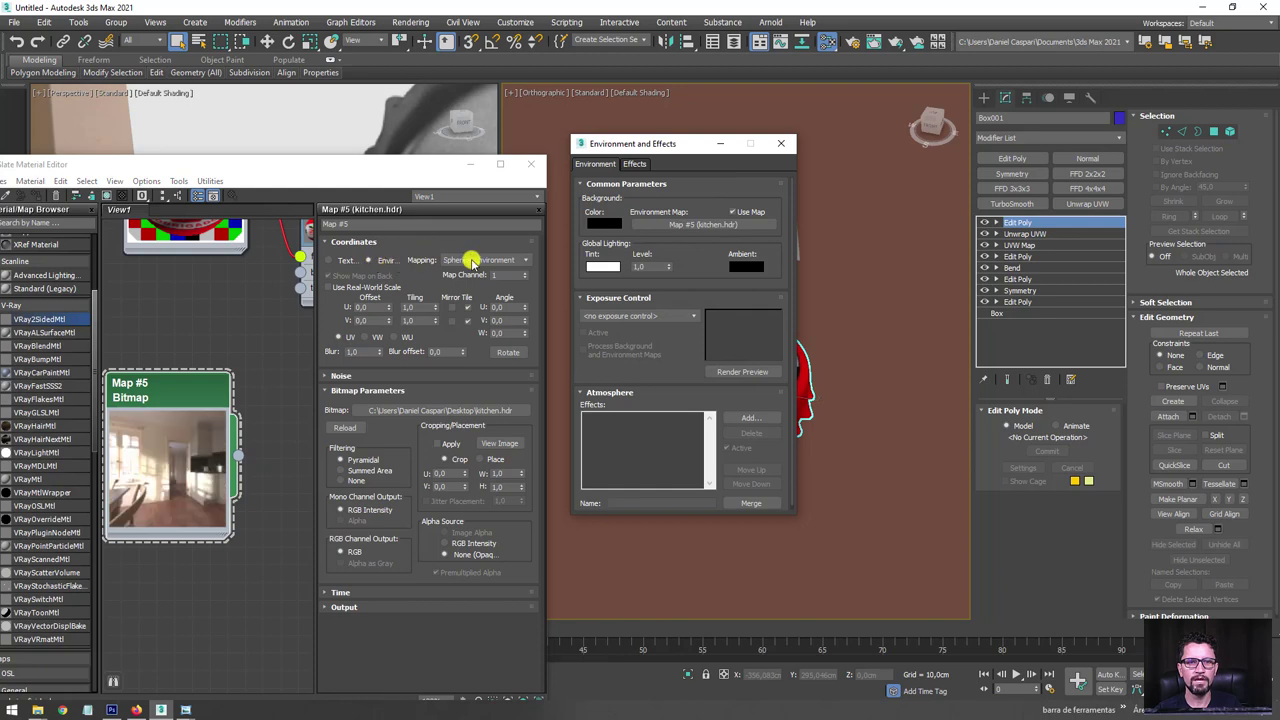
# Keep Map #5 on Spherical Environment mapping and close both editor windows.
pyautogui.click(480, 260)
pyautogui.click(480, 258)
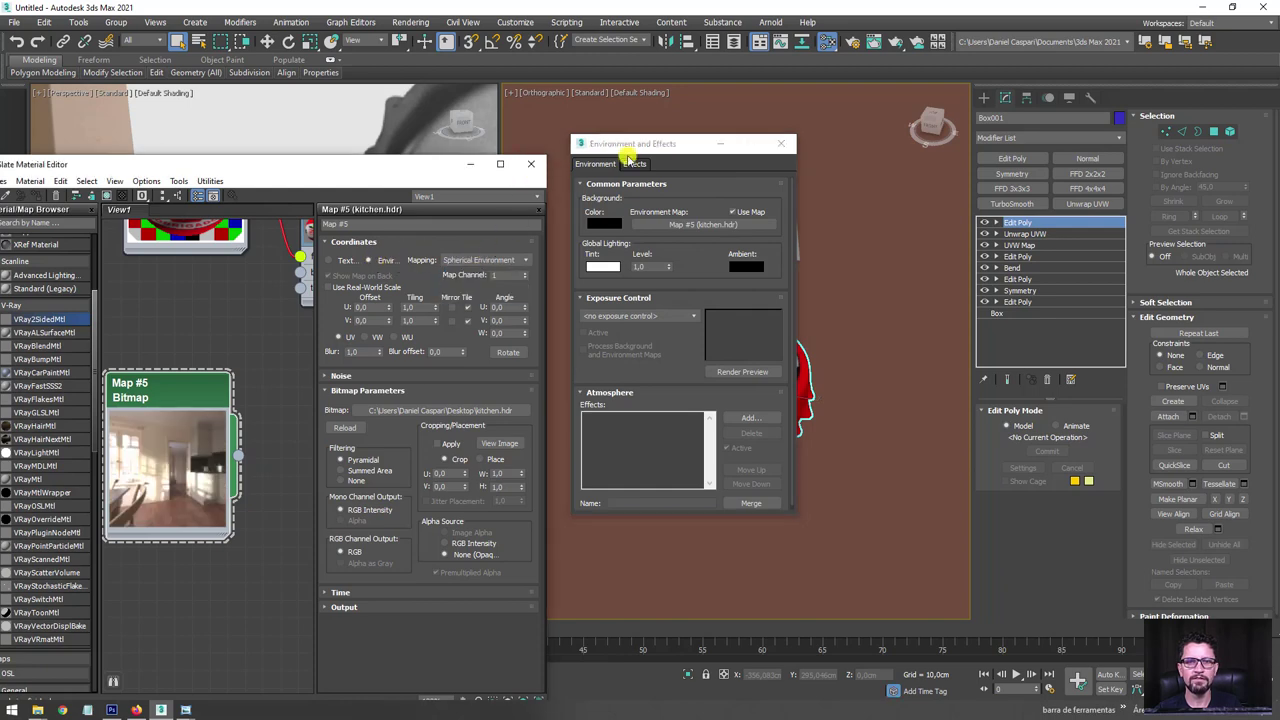
pyautogui.press('m')
pyautogui.click(781, 143)
pyautogui.scroll(-4, 760, 205)
# Pan the cap lower and maximize the Orthographic viewport with Alt+W.
pyautogui.scroll(-2, 775, 255)
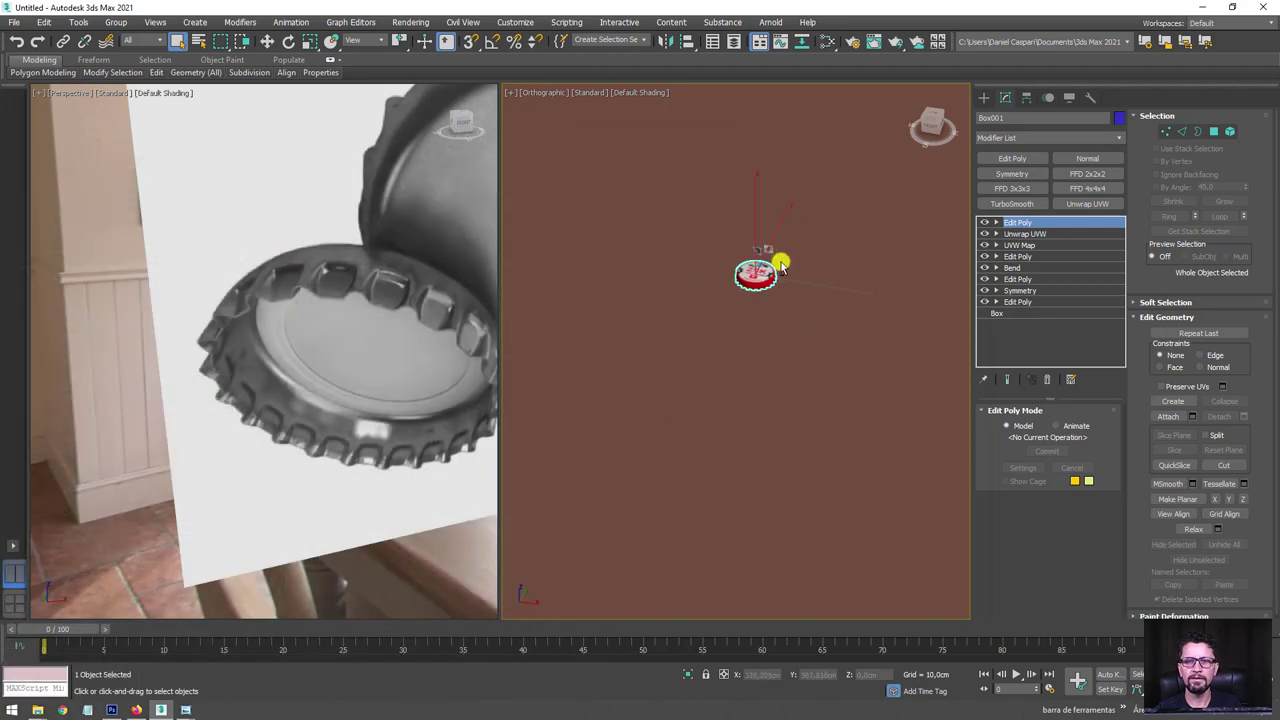
pyautogui.moveTo(779, 265)
pyautogui.keyDown('alt'); pyautogui.mouseDown(button='middle')
pyautogui.moveTo(832, 214)
pyautogui.moveTo(792, 392)
pyautogui.mouseUp(button='middle'); pyautogui.keyUp('alt')
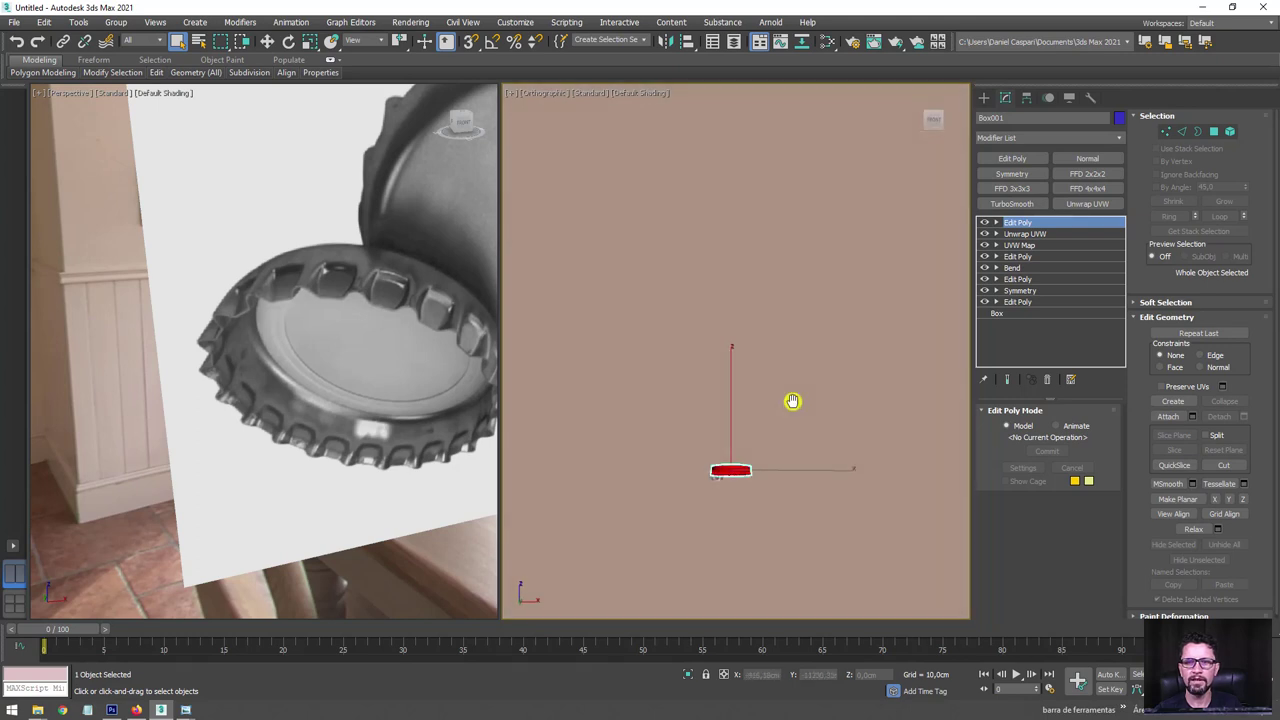
pyautogui.scroll(-3, 790, 410)
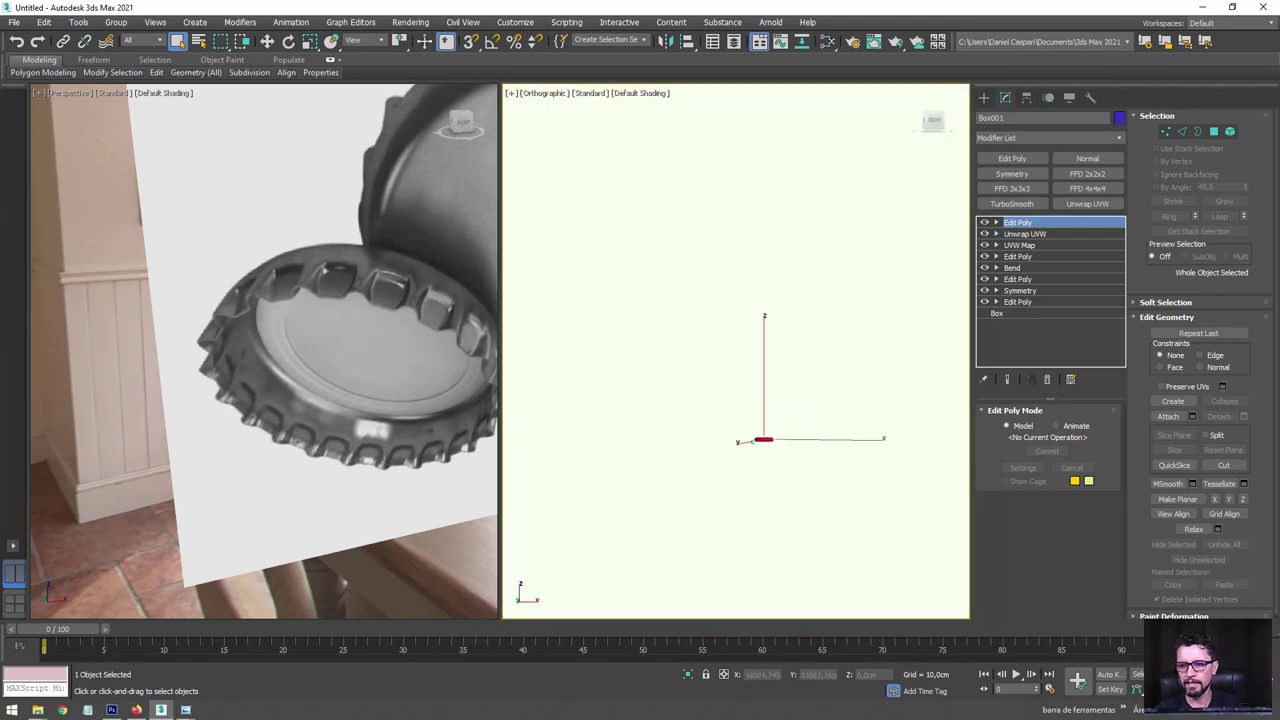
pyautogui.hotkey('alt', 'w')
pyautogui.scroll(3, 689, 303)
pyautogui.scroll(2, 645, 320)
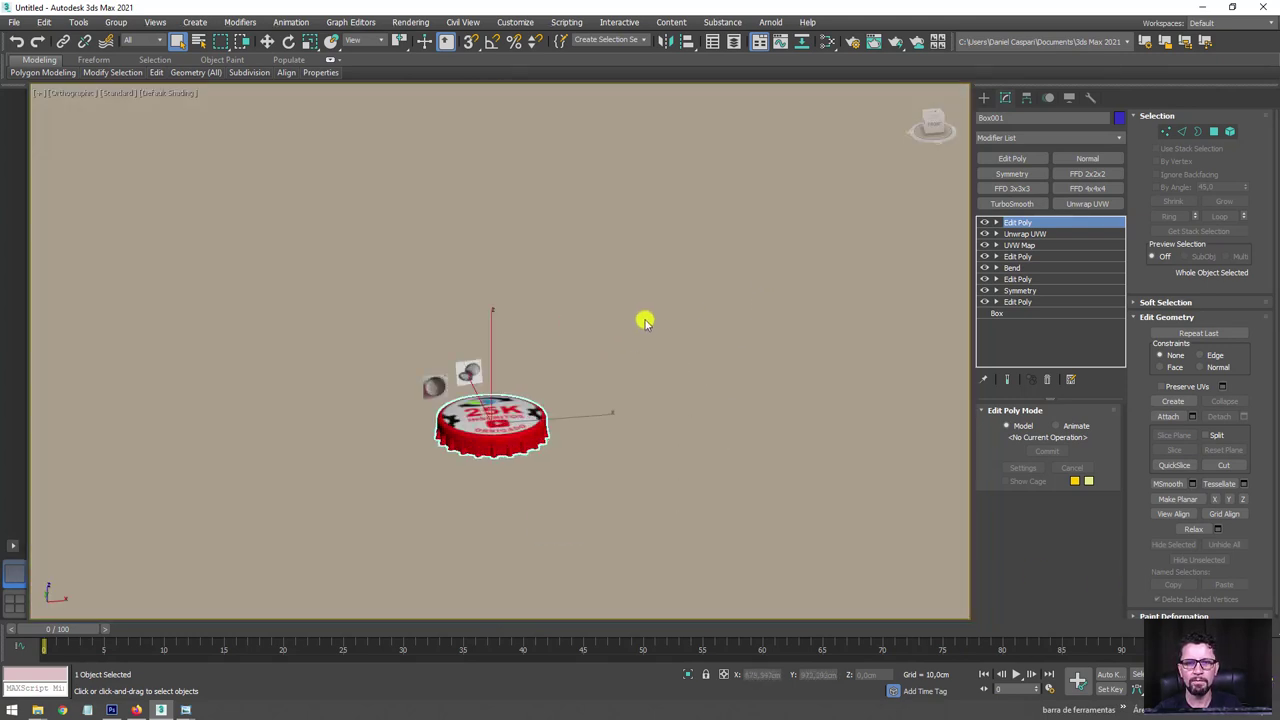
# In Slate, try Cylindrical Environment on Map #5, then revert it to Spherical Environment.
pyautogui.click(836, 42)
pyautogui.moveTo(386, 157); pyautogui.dragTo(497, 116)
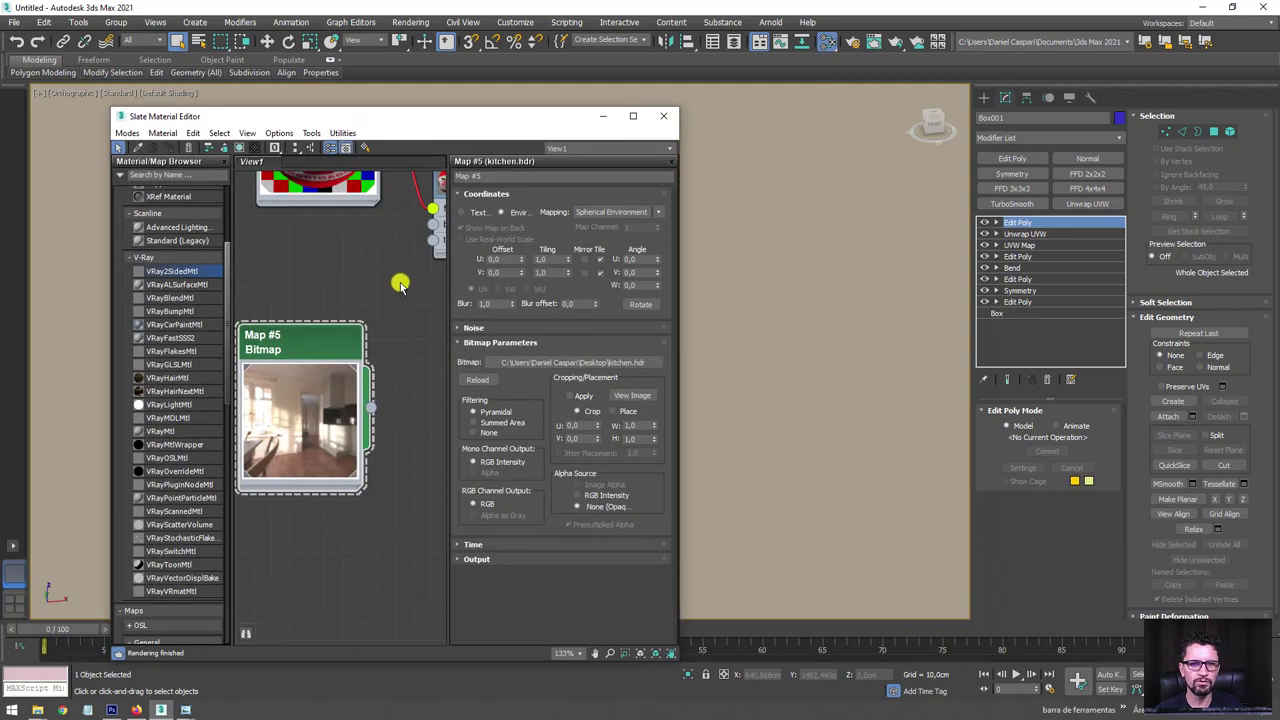
pyautogui.scroll(-2, 400, 285)
pyautogui.click(636, 212)
pyautogui.click(619, 222)
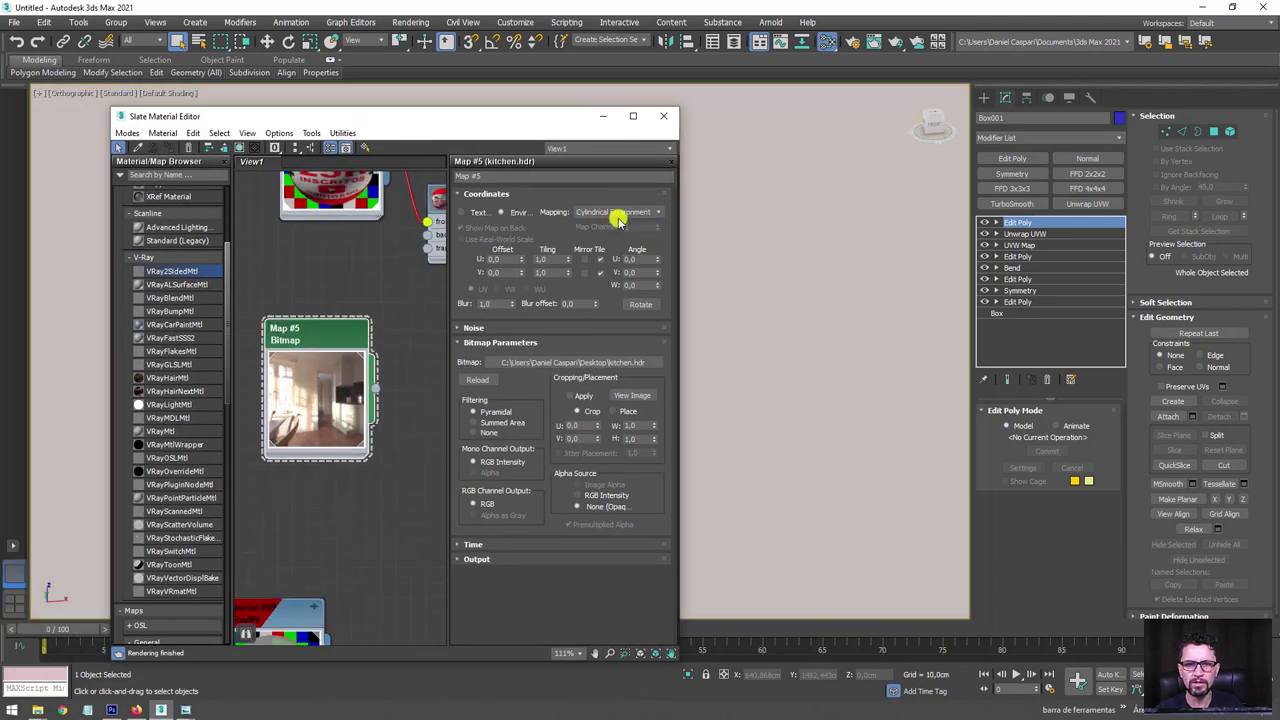
pyautogui.click(619, 220)
pyautogui.click(614, 236)
pyautogui.click(614, 213)
pyautogui.click(612, 228)
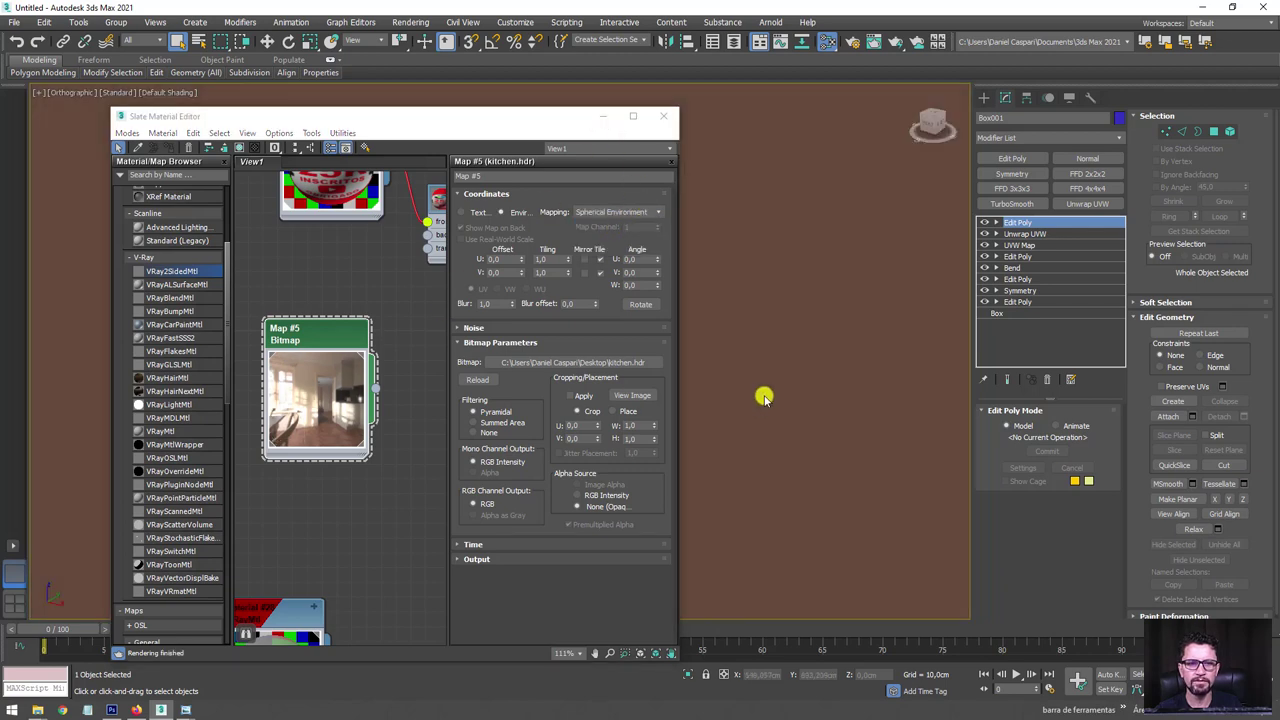
# Minimize the material editor and zoom to frame the bottle cap.
pyautogui.click(605, 121)
pyautogui.press('z')
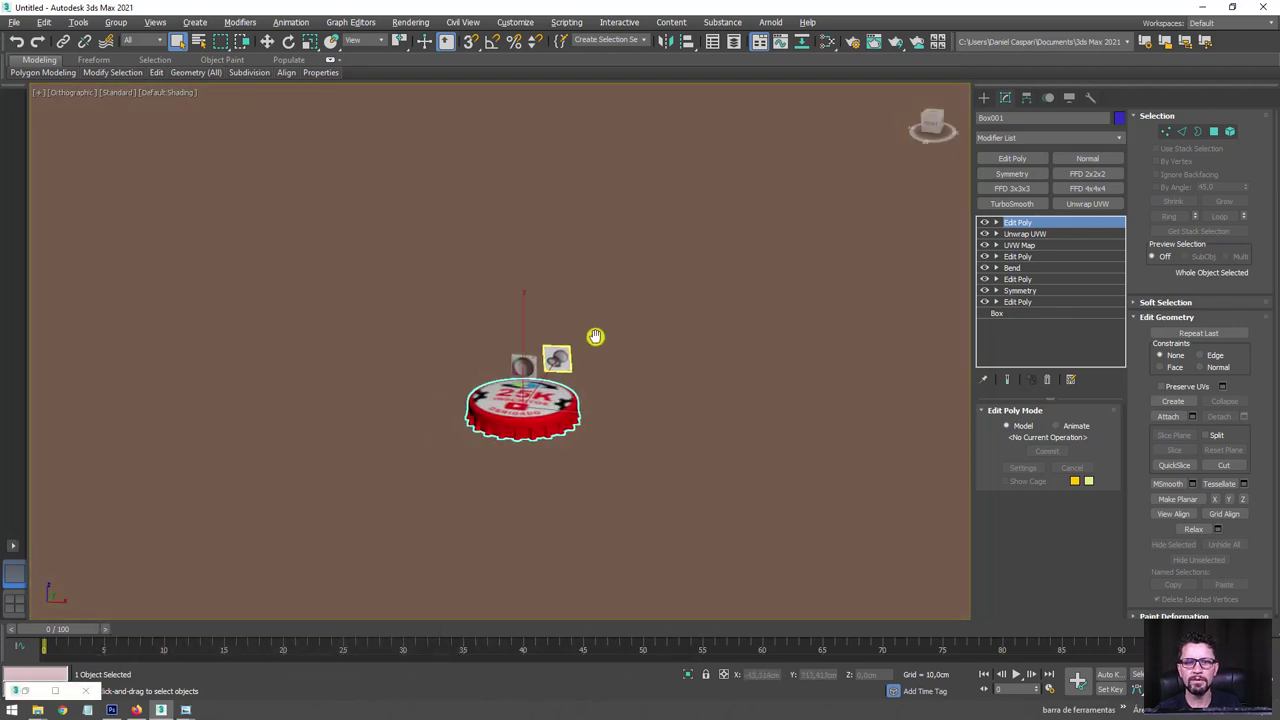
pyautogui.click(150, 22)
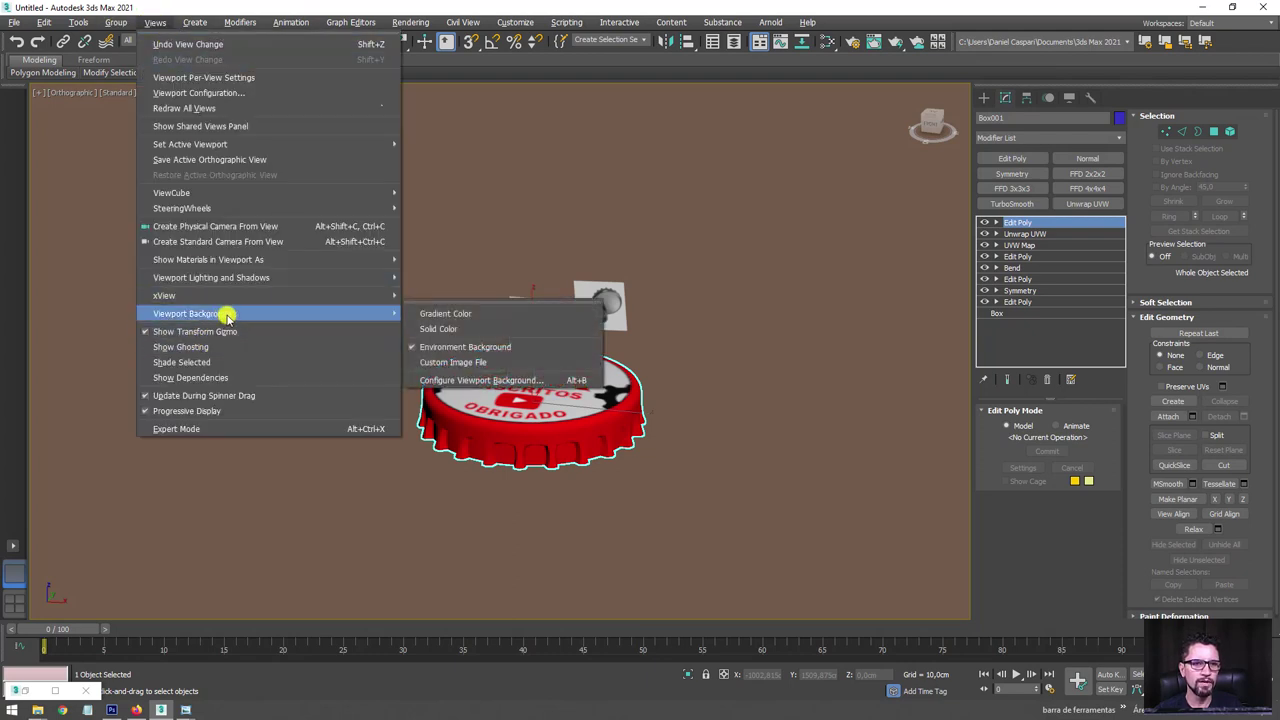
pyautogui.moveTo(192, 313)
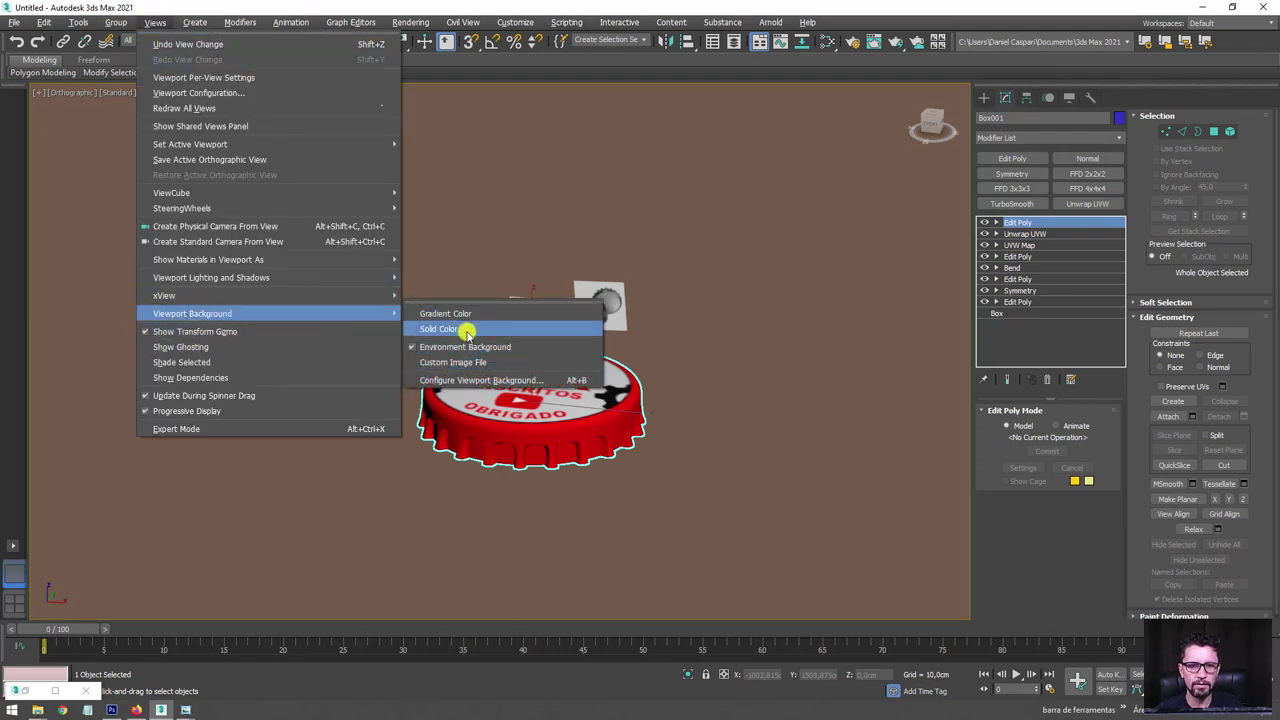
# Set the viewport background to Environment Background to show the kitchen HDR.
pyautogui.click(440, 328)
pyautogui.click(107, 23)
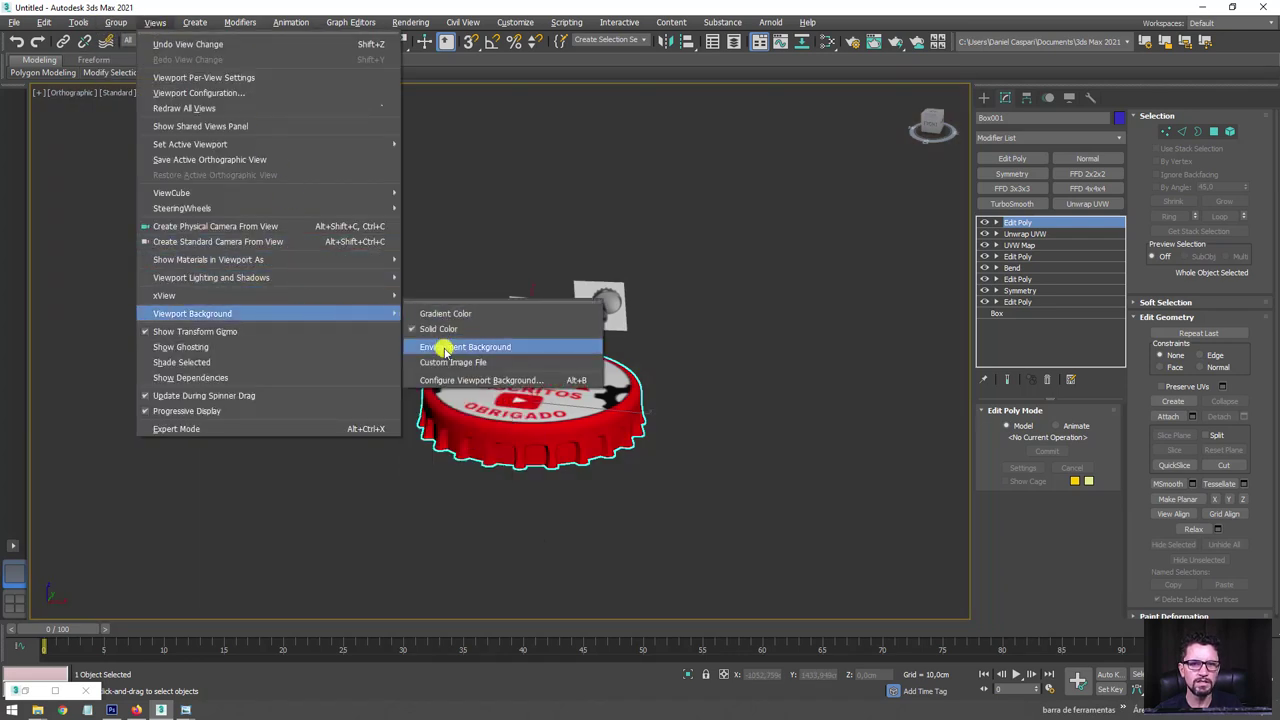
pyautogui.click(465, 347)
# Orbit and zoom, then switch to Perspective so the 25K cap fills the view.
pyautogui.moveTo(575, 345)
pyautogui.keyDown('alt'); pyautogui.mouseDown(button='middle')
pyautogui.moveTo(608, 332)
pyautogui.moveTo(554, 314)
pyautogui.moveTo(580, 263)
pyautogui.moveTo(618, 408)
pyautogui.moveTo(663, 409)
pyautogui.mouseUp(button='middle'); pyautogui.keyUp('alt')
pyautogui.scroll(-2, 557, 396)
pyautogui.moveTo(557, 396)
pyautogui.keyDown('alt'); pyautogui.mouseDown(button='middle')
pyautogui.moveTo(600, 403)
pyautogui.moveTo(597, 437)
pyautogui.moveTo(691, 426)
pyautogui.mouseUp(button='middle'); pyautogui.keyUp('alt')
pyautogui.scroll(2, 600, 403)
pyautogui.scroll(2, 546, 416)
pyautogui.press('u')
pyautogui.scroll(-4, 730, 347)
pyautogui.moveTo(730, 347)
pyautogui.keyDown('alt'); pyautogui.mouseDown(button='middle')
pyautogui.moveTo(714, 320)
pyautogui.moveTo(700, 380)
pyautogui.moveTo(846, 374)
pyautogui.moveTo(760, 415)
pyautogui.moveTo(720, 366)
pyautogui.moveTo(677, 390)
pyautogui.moveTo(661, 362)
pyautogui.mouseUp(button='middle'); pyautogui.keyUp('alt')
pyautogui.press('p')
pyautogui.scroll(3, 720, 366)
pyautogui.scroll(3, 783, 371)
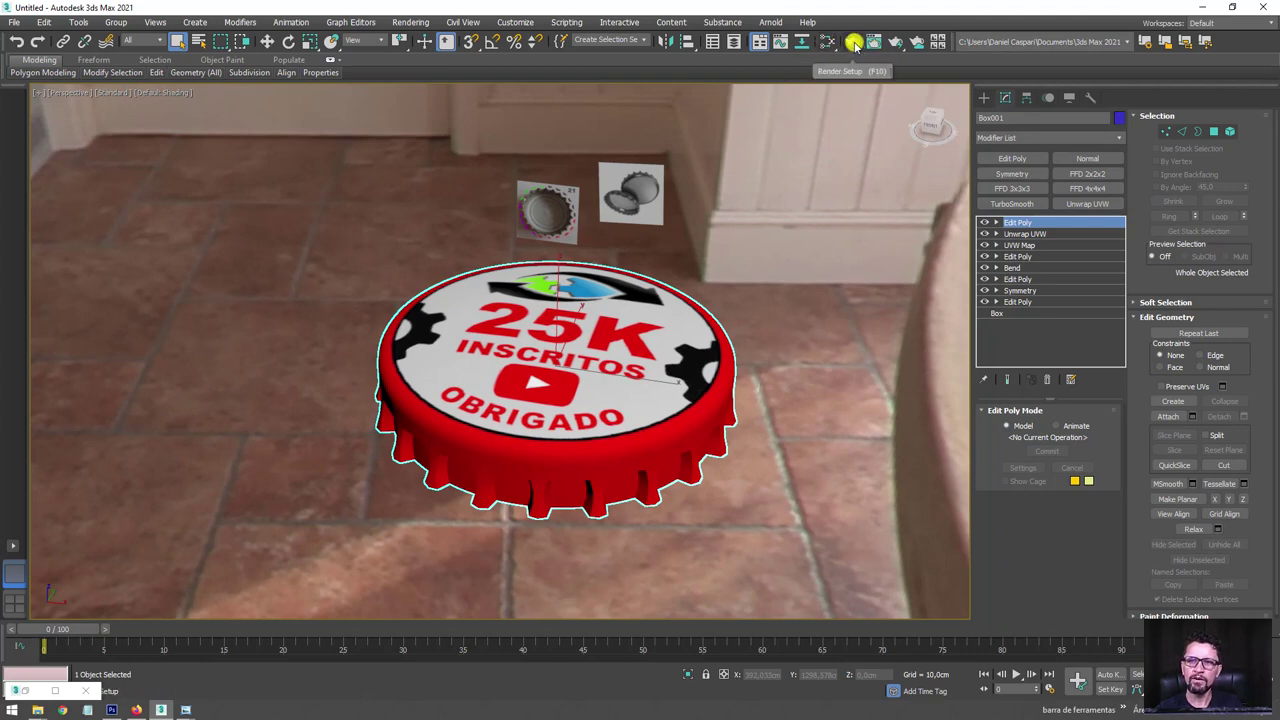
# Render the cap with V-Ray at 640 × 480 and start interactive rendering.
pyautogui.click(855, 44)
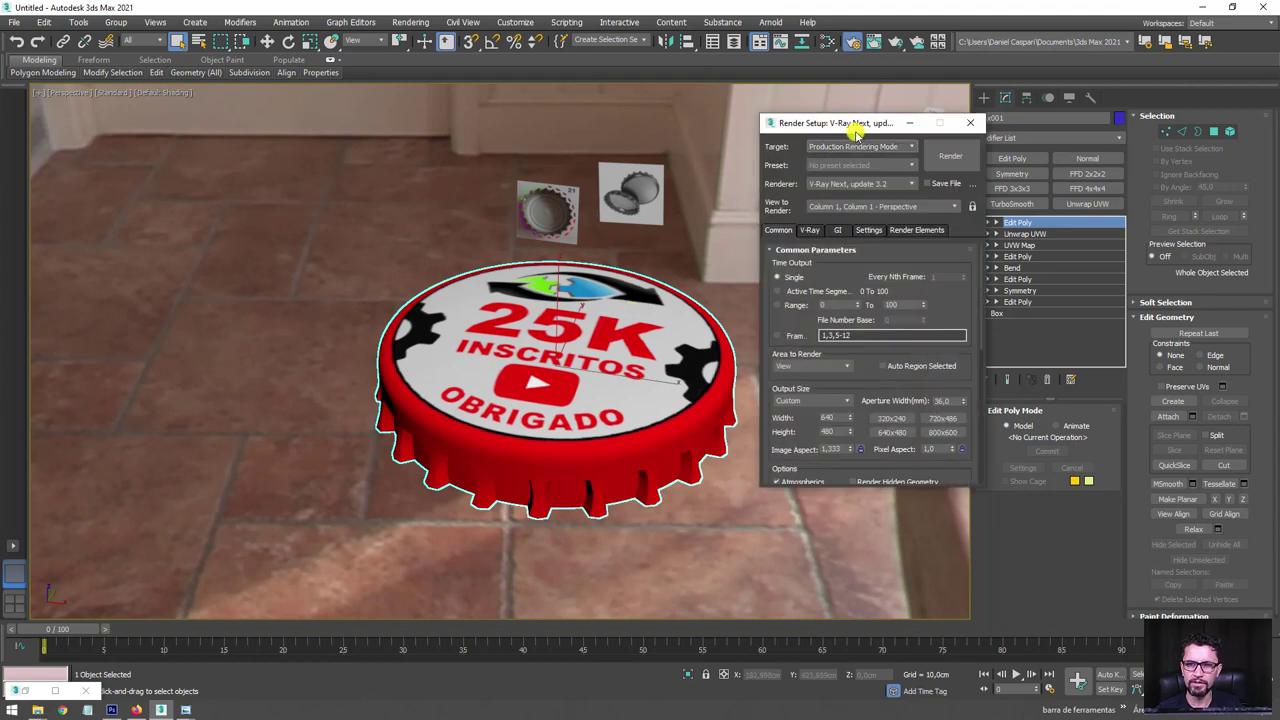
pyautogui.click(975, 120)
pyautogui.click(891, 41)
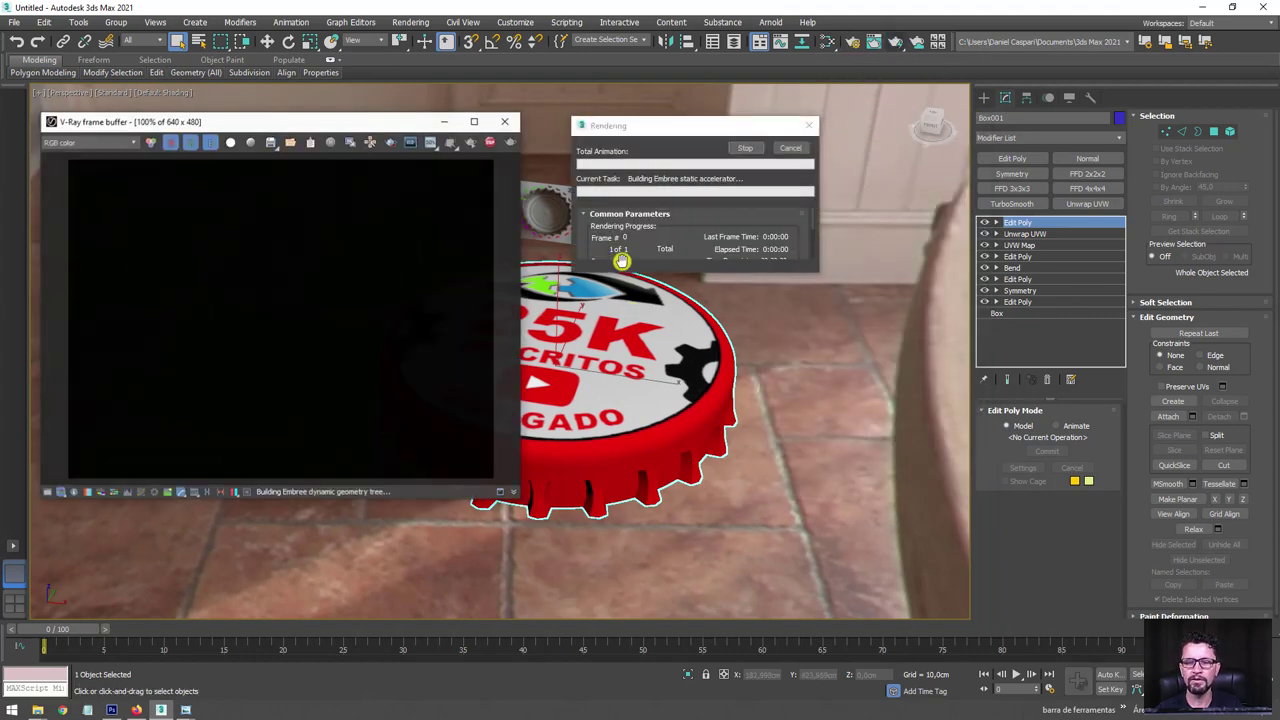
pyautogui.click(805, 149)
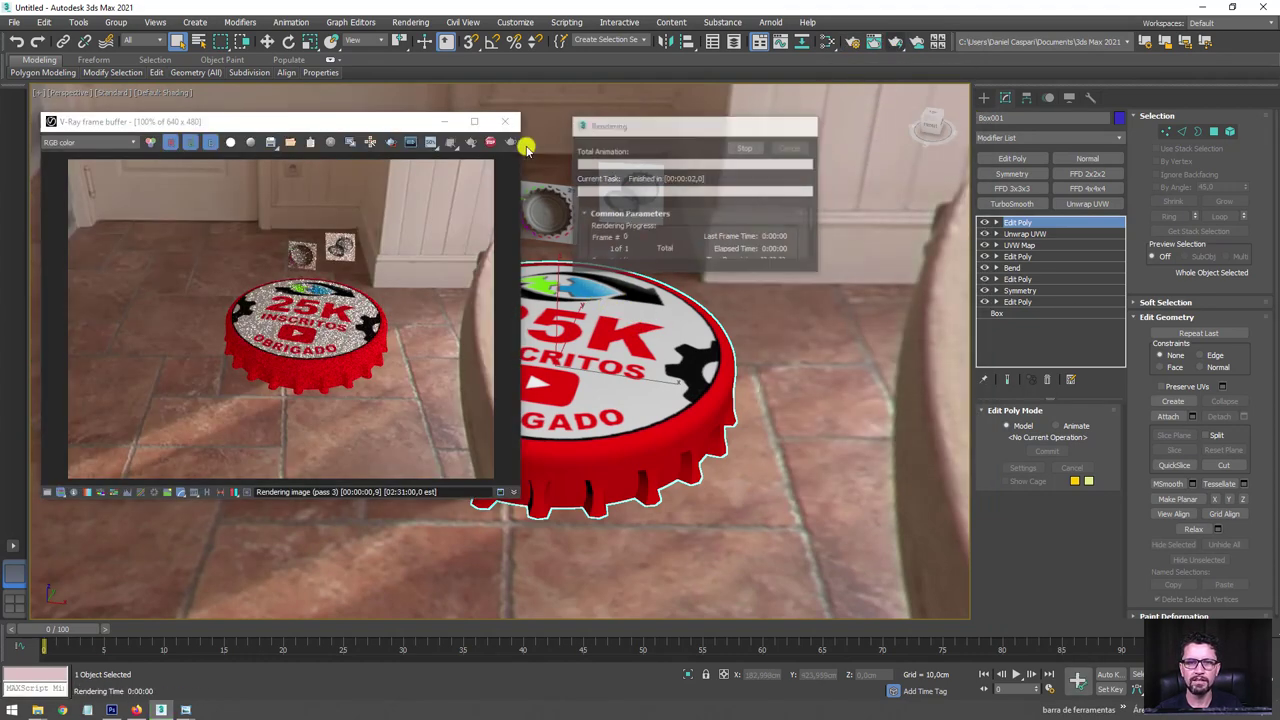
# Move the material editor aside and orbit around the cap to update the interactive render.
pyautogui.press('m')
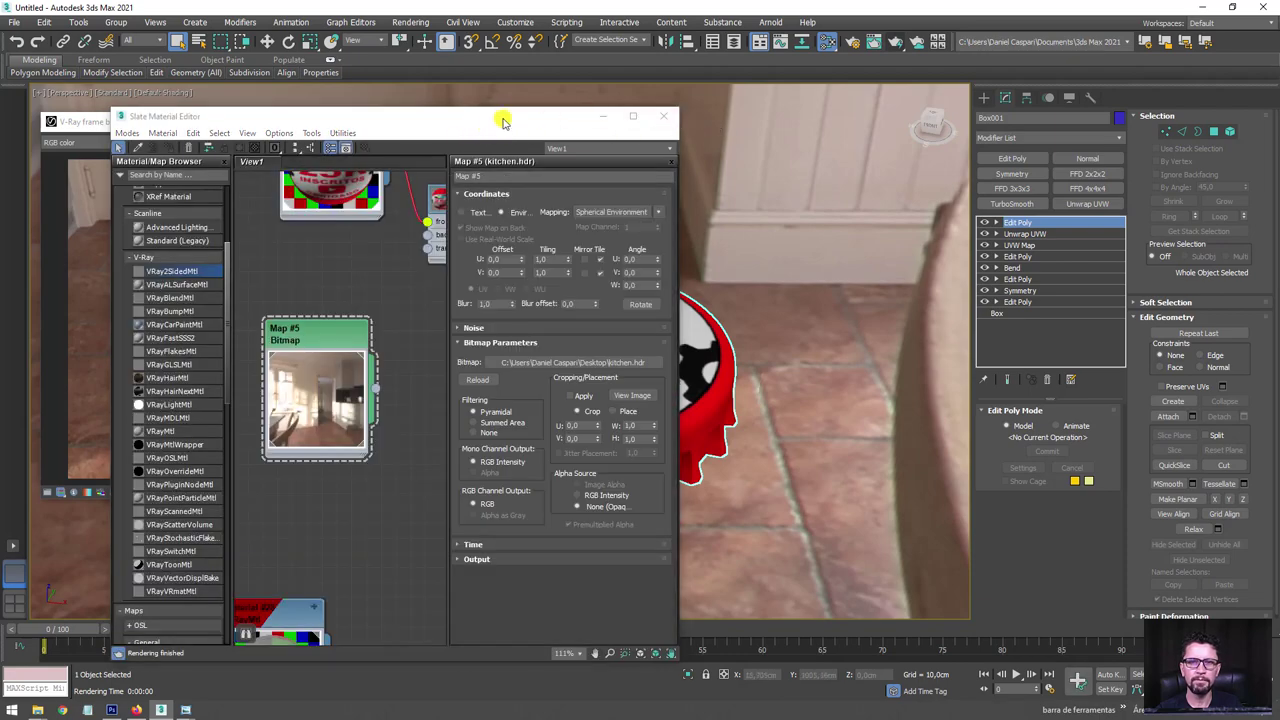
pyautogui.moveTo(503, 120); pyautogui.dragTo(1040, 96)
pyautogui.click(470, 142)
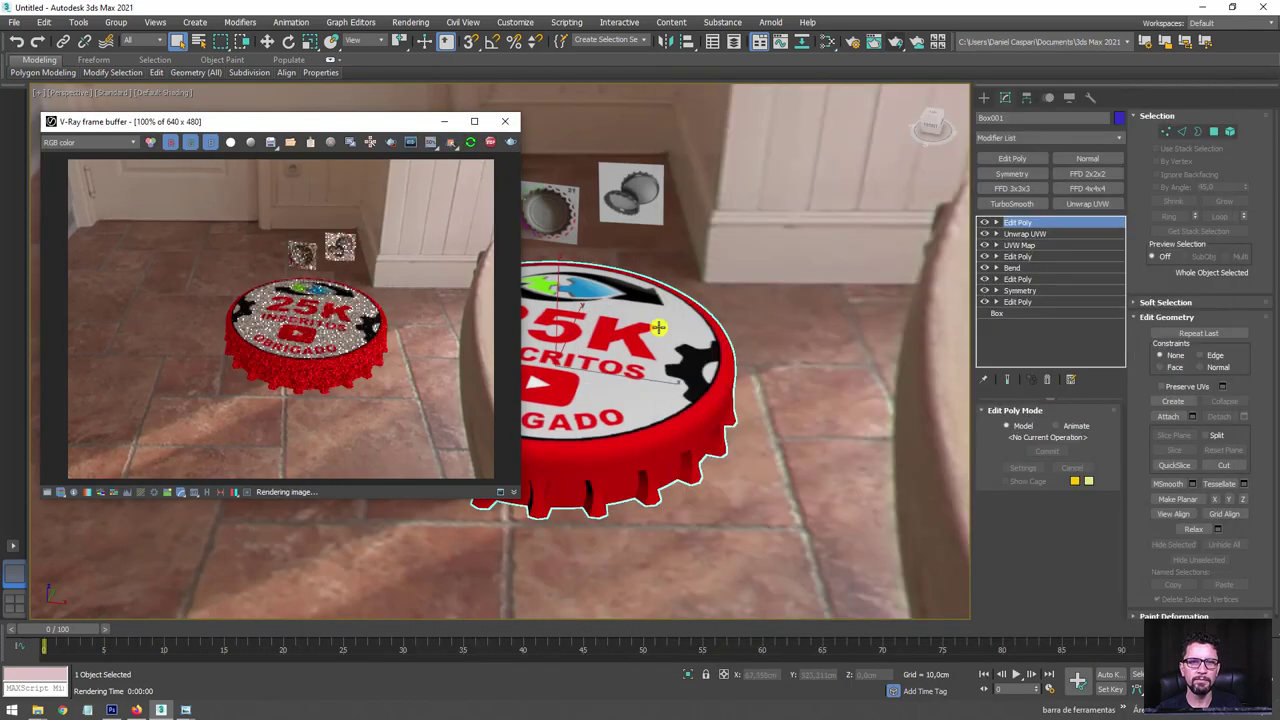
pyautogui.moveTo(658, 327)
pyautogui.keyDown('alt'); pyautogui.mouseDown(button='middle')
pyautogui.moveTo(643, 391)
pyautogui.moveTo(640, 331)
pyautogui.moveTo(643, 406)
pyautogui.moveTo(674, 294)
pyautogui.moveTo(648, 253)
pyautogui.mouseUp(button='middle'); pyautogui.keyUp('alt')
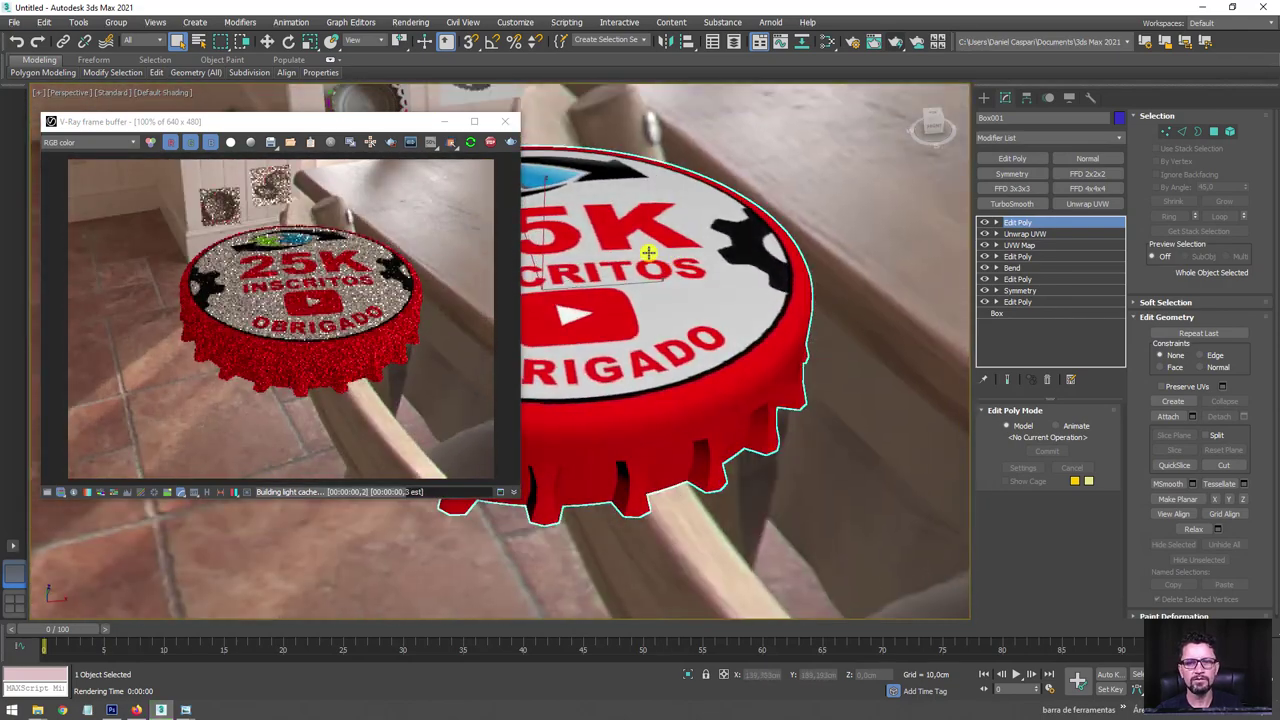
pyautogui.rightClick(648, 253)
pyautogui.moveTo(623, 294)
pyautogui.keyDown('alt'); pyautogui.mouseDown(button='middle')
pyautogui.moveTo(608, 311)
pyautogui.moveTo(654, 337)
pyautogui.moveTo(612, 340)
pyautogui.mouseUp(button='middle'); pyautogui.keyUp('alt')
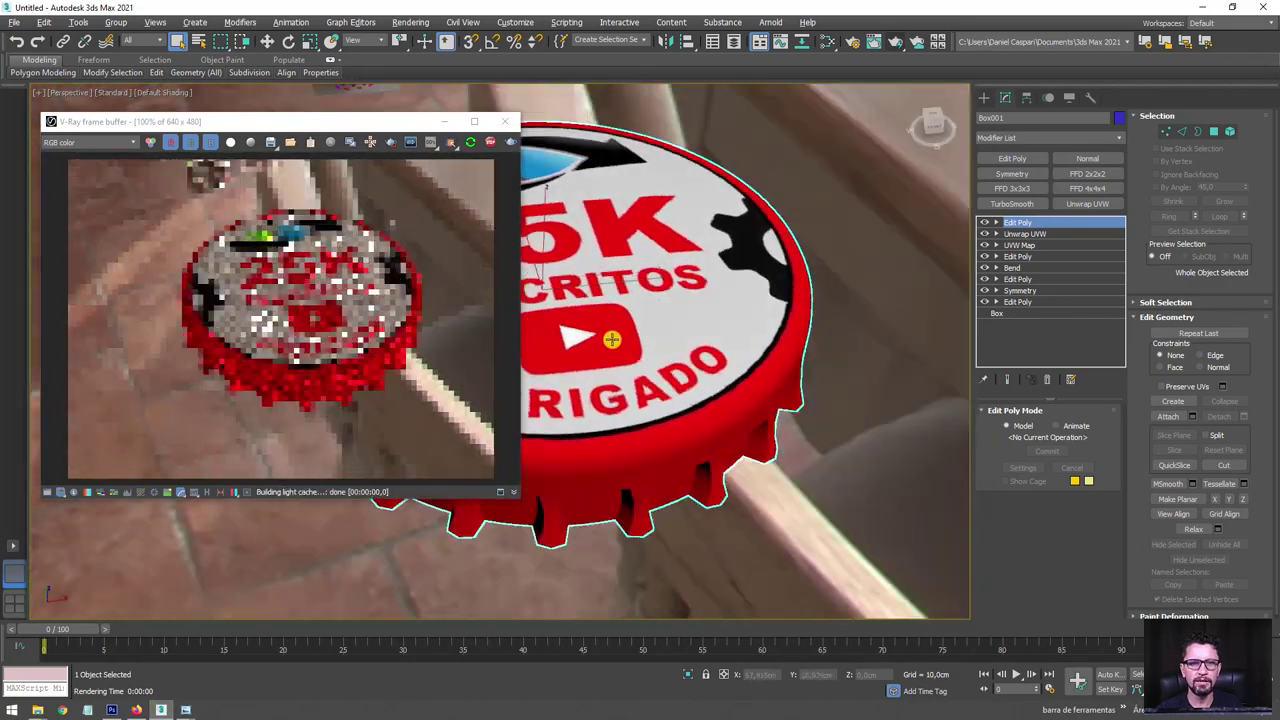
# Reopen the Slate editor and display Material #27's parameters.
pyautogui.click(828, 42)
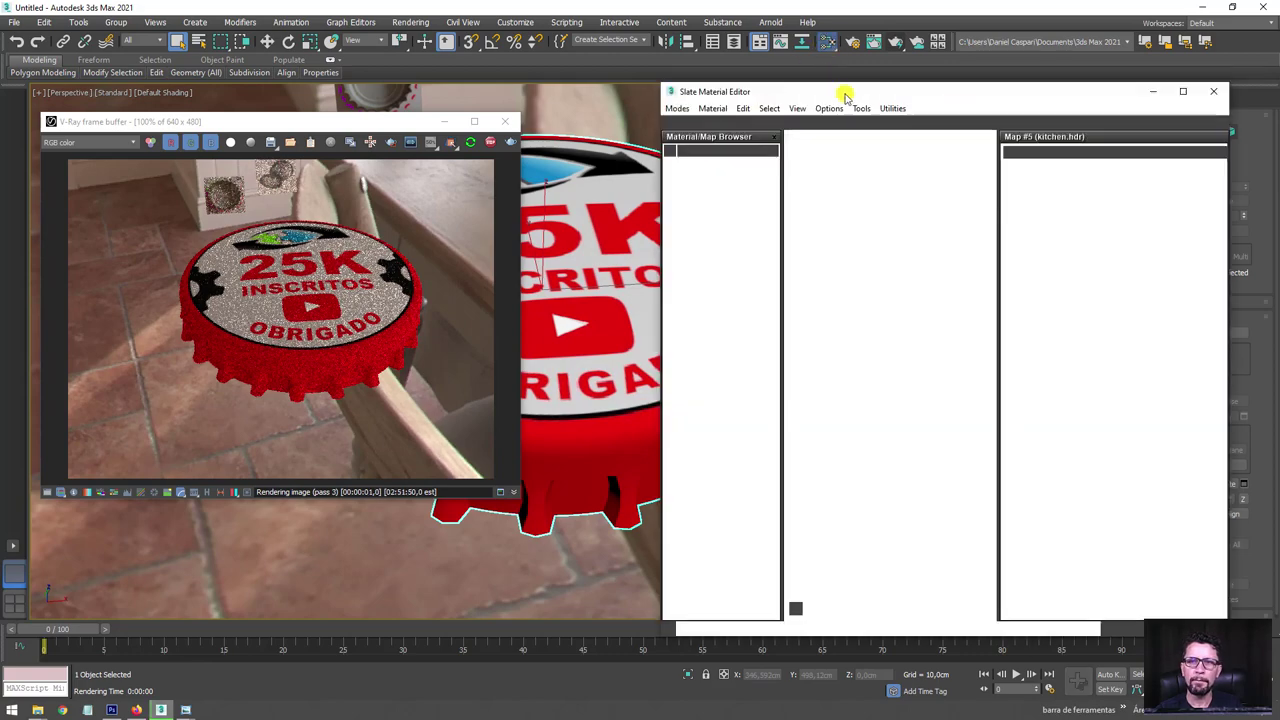
pyautogui.moveTo(820, 88); pyautogui.dragTo(777, 84)
pyautogui.moveTo(794, 217); pyautogui.dragTo(763, 398, button='middle')
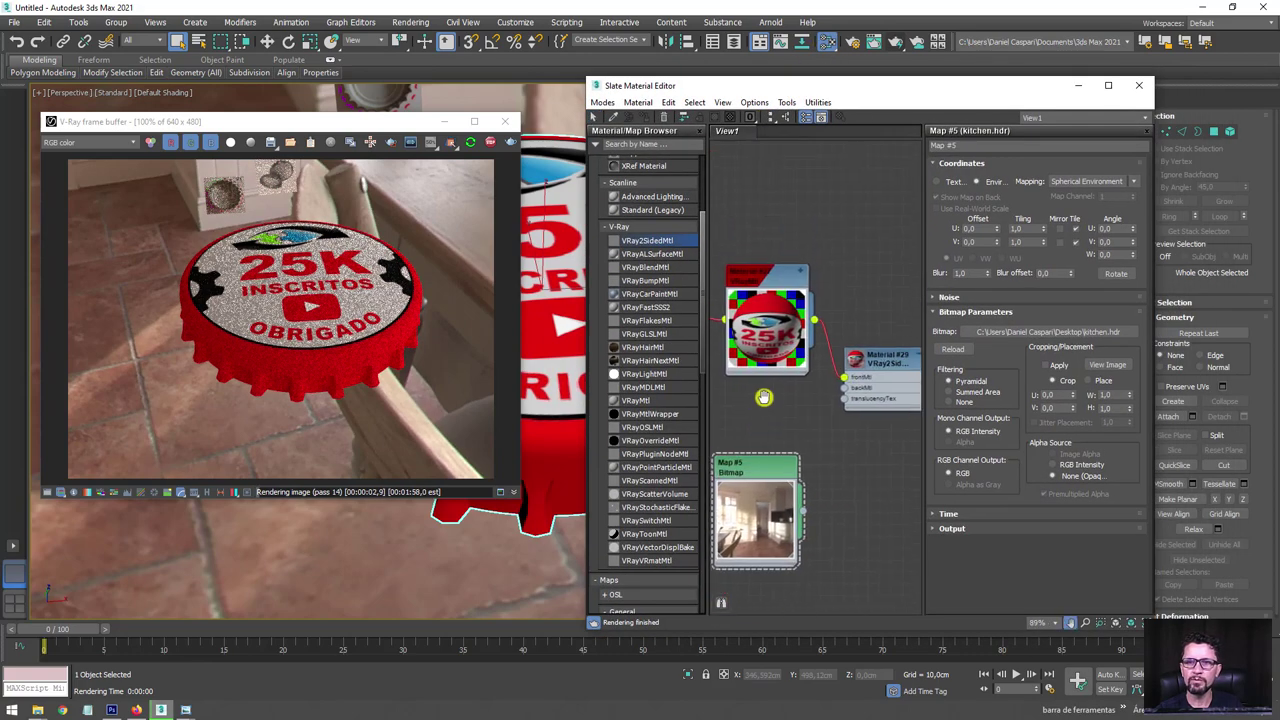
pyautogui.doubleClick(771, 285)
pyautogui.doubleClick(778, 290)
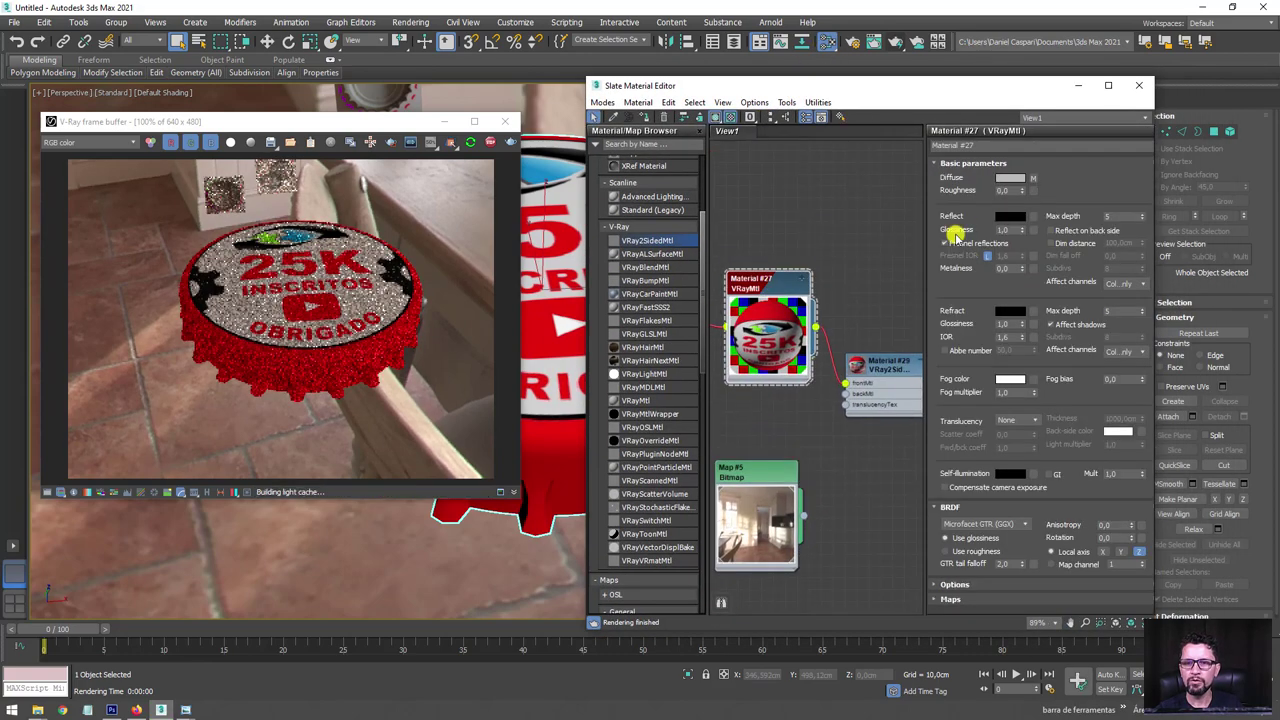
# Brighten Material #27's reflection colour and set reflection glossiness to 0,9.
pyautogui.click(1010, 216)
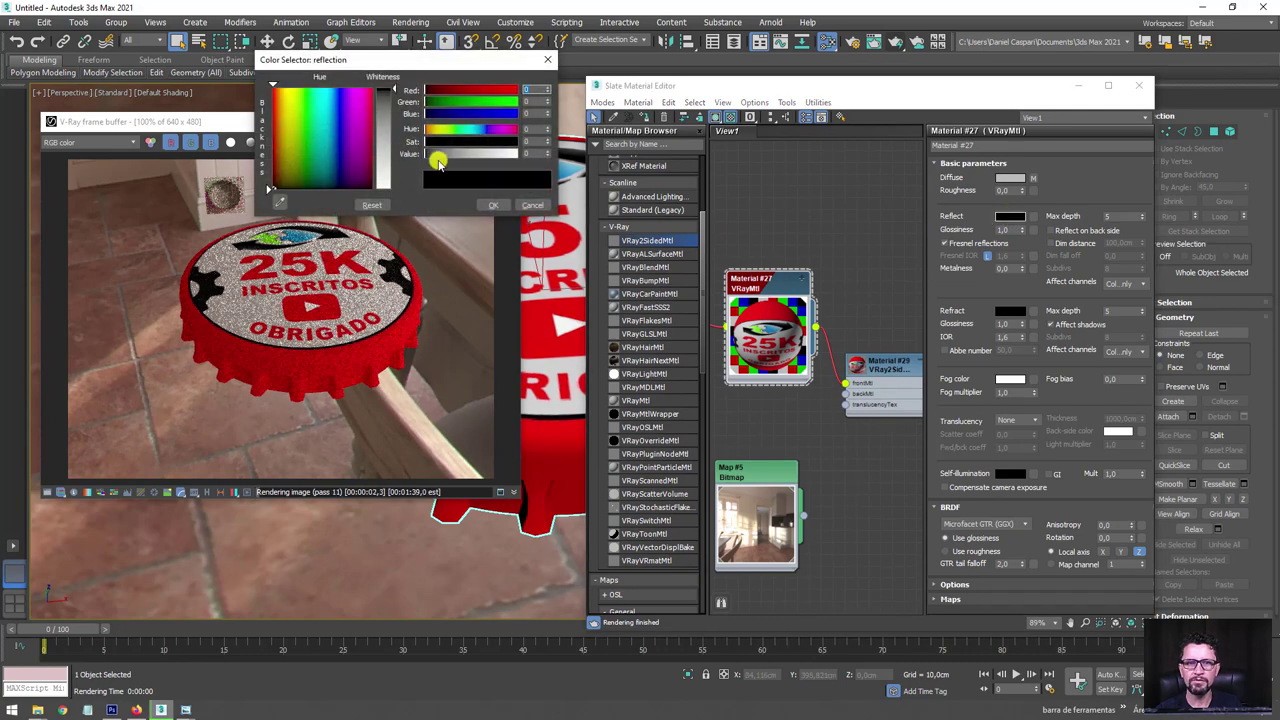
pyautogui.moveTo(438, 161); pyautogui.dragTo(476, 157)
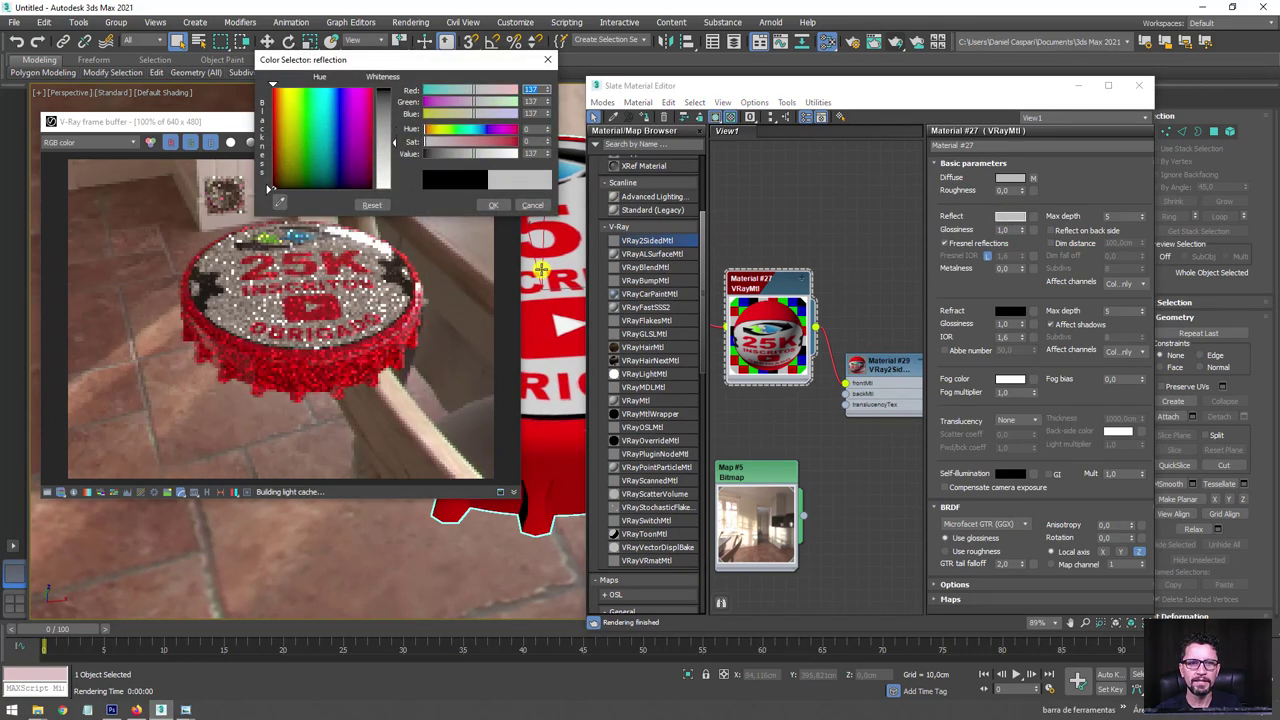
pyautogui.moveTo(548, 276)
pyautogui.keyDown('alt'); pyautogui.mouseDown(button='middle')
pyautogui.moveTo(568, 275)
pyautogui.moveTo(572, 309)
pyautogui.moveTo(468, 288)
pyautogui.mouseUp(button='middle'); pyautogui.keyUp('alt')
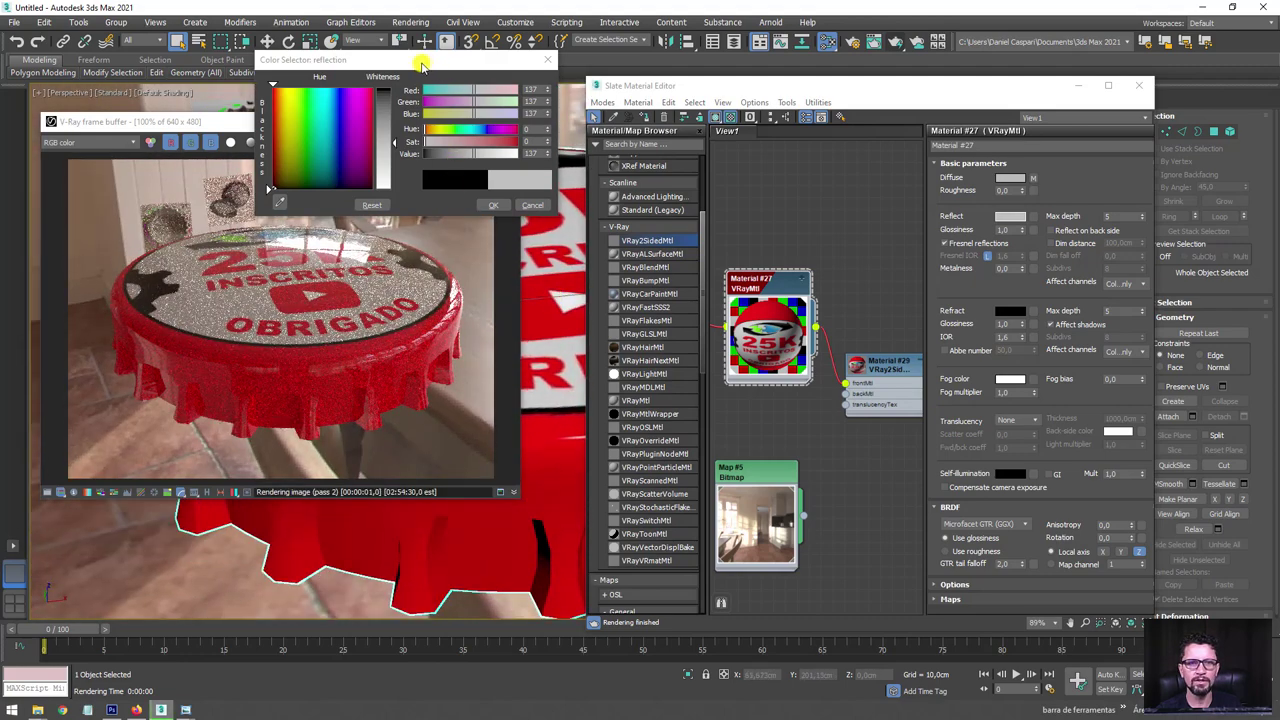
pyautogui.moveTo(422, 65); pyautogui.dragTo(564, 113)
pyautogui.moveTo(538, 190); pyautogui.dragTo(537, 202)
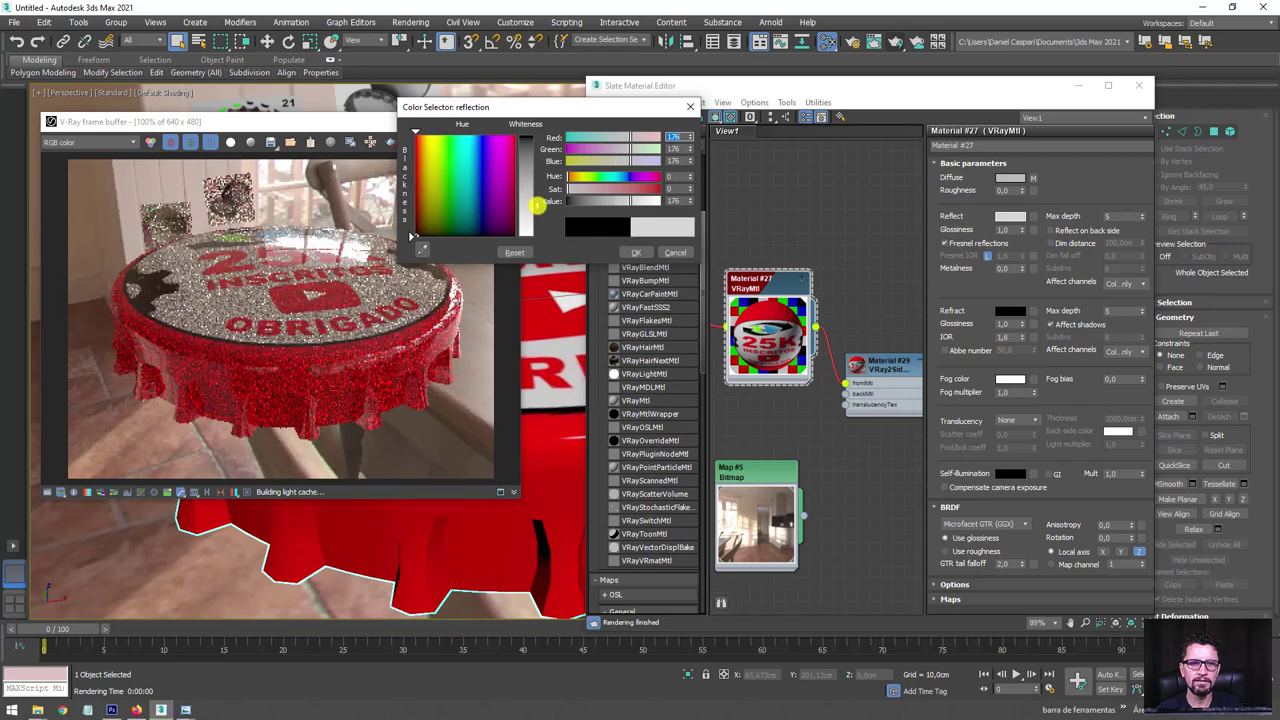
pyautogui.click(630, 253)
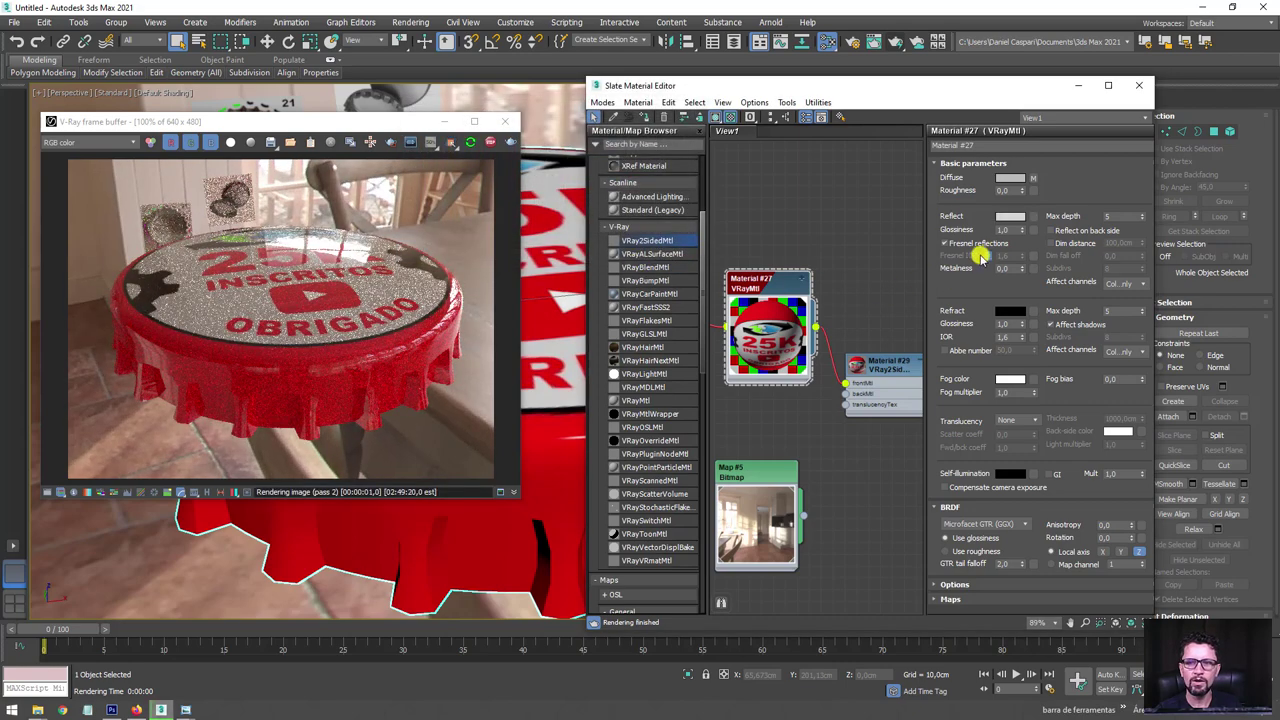
pyautogui.write('0,9')
pyautogui.press('Return')
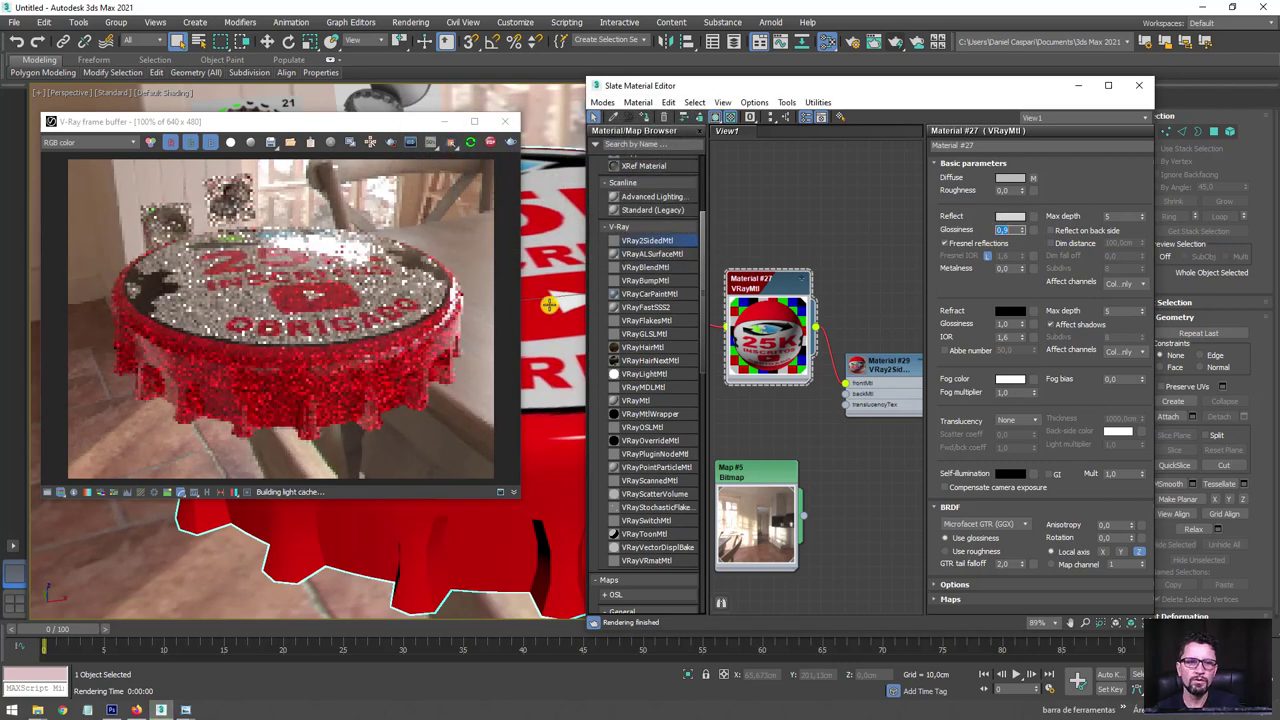
# Orbit around the cap to preview the render, rearranging material nodes in between.
pyautogui.keyDown('alt'); pyautogui.moveTo(564, 275); pyautogui.dragTo(566, 290, button='middle'); pyautogui.keyUp('alt')
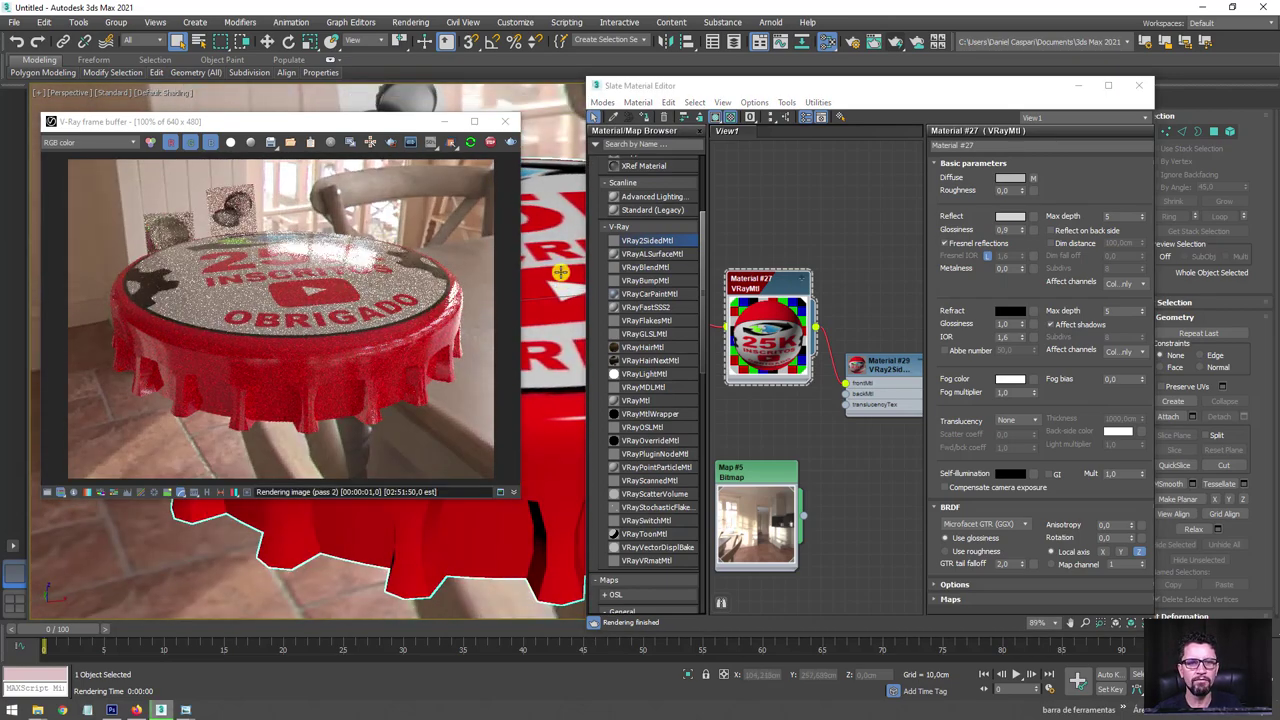
pyautogui.moveTo(561, 272)
pyautogui.keyDown('alt'); pyautogui.mouseDown(button='middle')
pyautogui.moveTo(563, 369)
pyautogui.moveTo(581, 266)
pyautogui.moveTo(341, 372)
pyautogui.mouseUp(button='middle'); pyautogui.keyUp('alt')
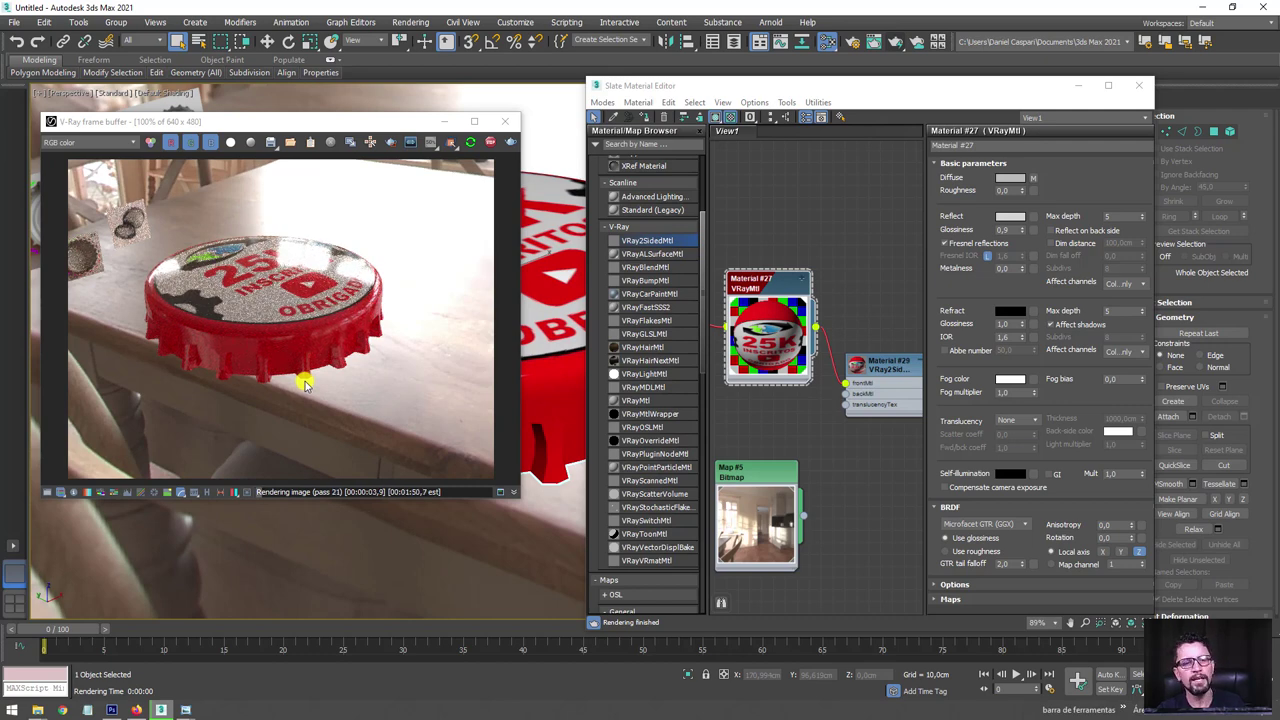
pyautogui.moveTo(557, 322)
pyautogui.keyDown('alt'); pyautogui.mouseDown(button='middle')
pyautogui.moveTo(582, 325)
pyautogui.moveTo(556, 326)
pyautogui.mouseUp(button='middle'); pyautogui.keyUp('alt')
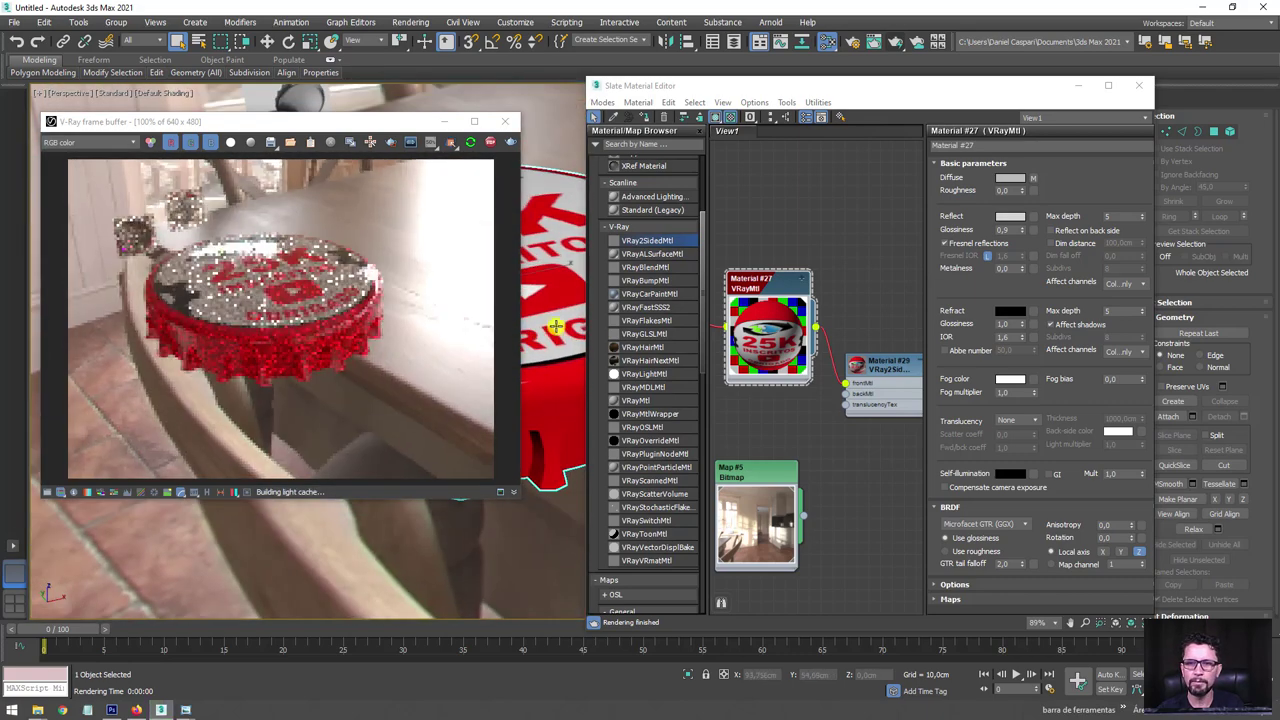
pyautogui.moveTo(880, 361); pyautogui.dragTo(905, 336)
pyautogui.moveTo(768, 283); pyautogui.dragTo(768, 302)
pyautogui.keyDown('alt'); pyautogui.moveTo(564, 327); pyautogui.dragTo(580, 325, button='middle'); pyautogui.keyUp('alt')
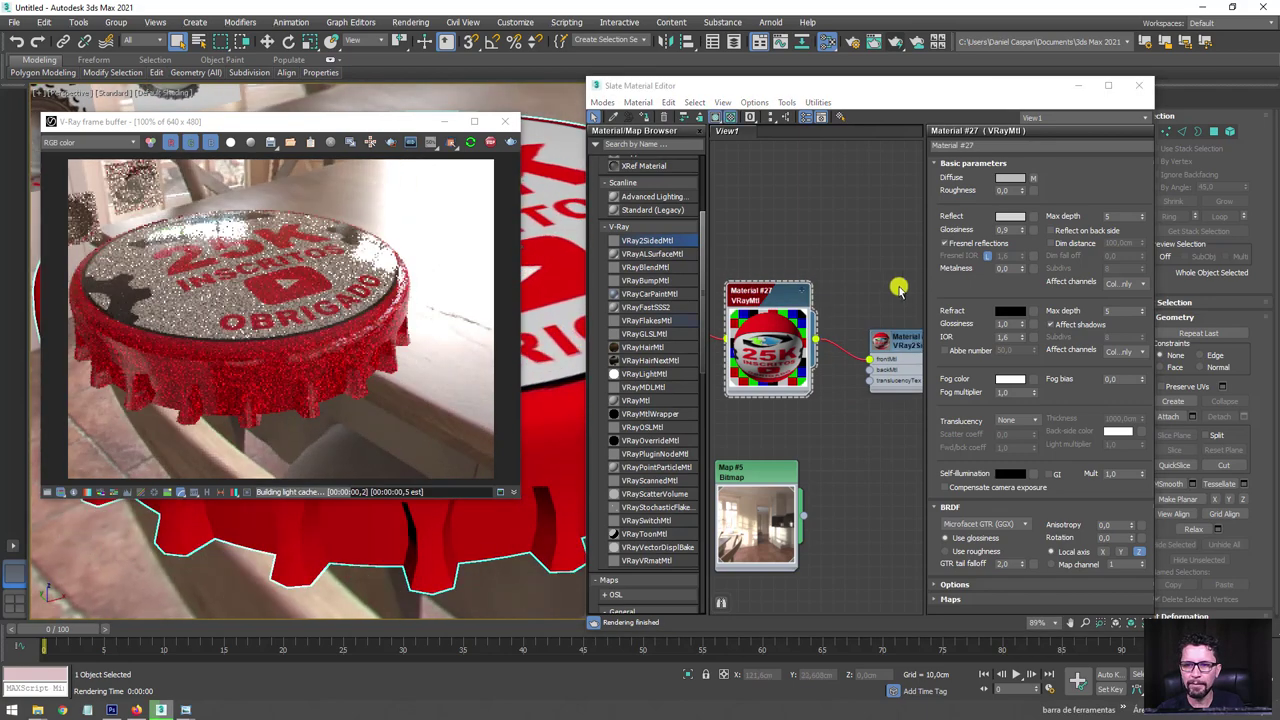
# Try 0,5 metalness on Material #27, check the render, then reset it to 0.
pyautogui.click(1005, 268)
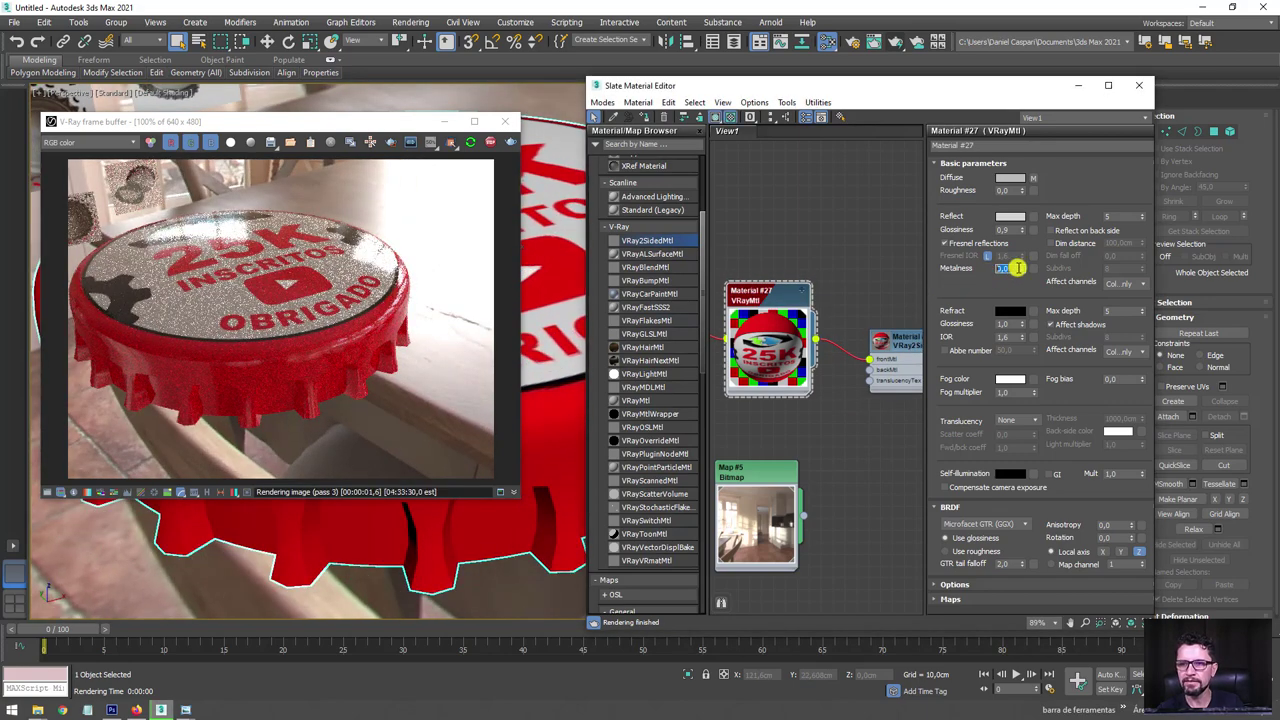
pyautogui.write('0,5')
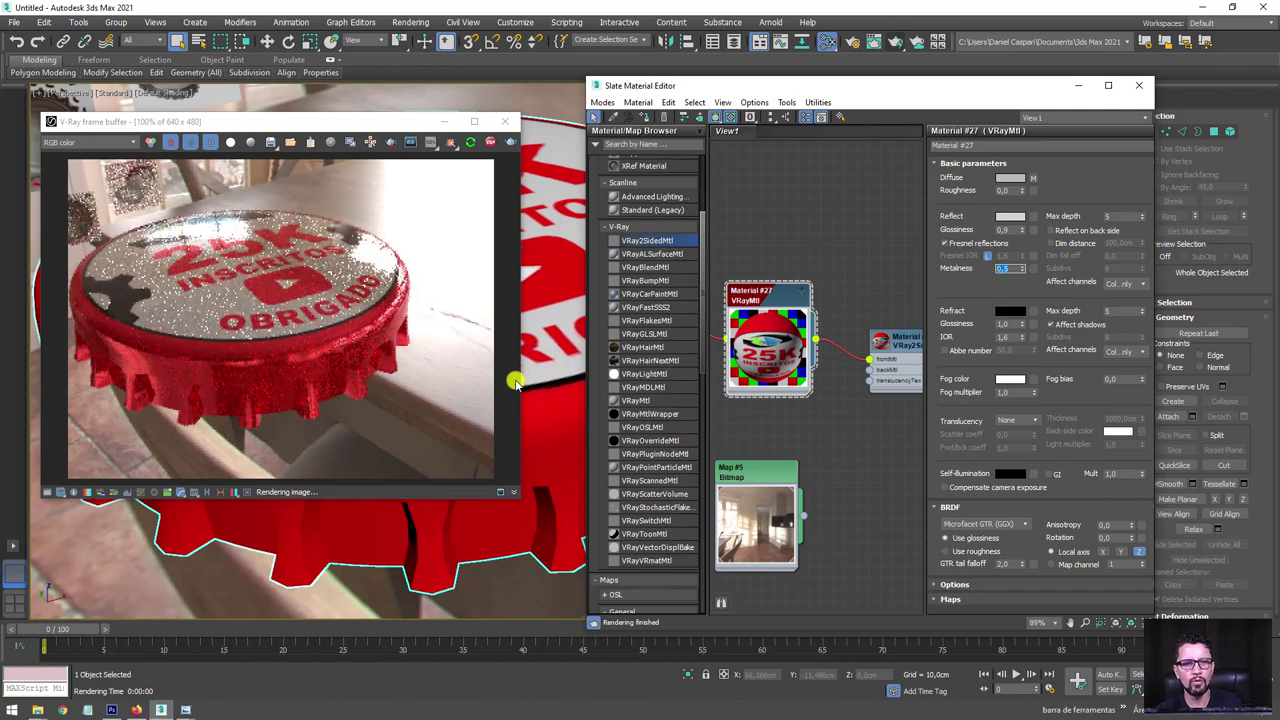
pyautogui.moveTo(514, 377)
pyautogui.keyDown('alt'); pyautogui.mouseDown(button='middle')
pyautogui.moveTo(557, 400)
pyautogui.moveTo(567, 355)
pyautogui.mouseUp(button='middle'); pyautogui.keyUp('alt')
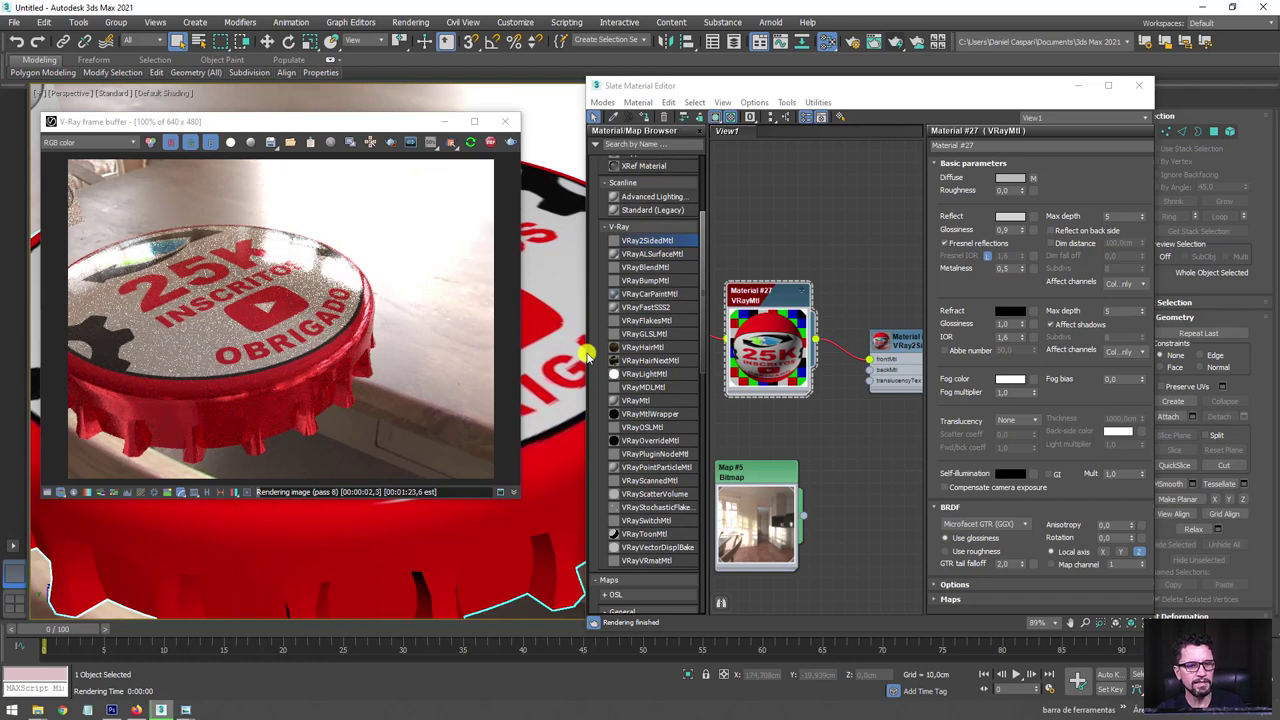
pyautogui.rightClick(1025, 270)
pyautogui.scroll(-3, 845, 250)
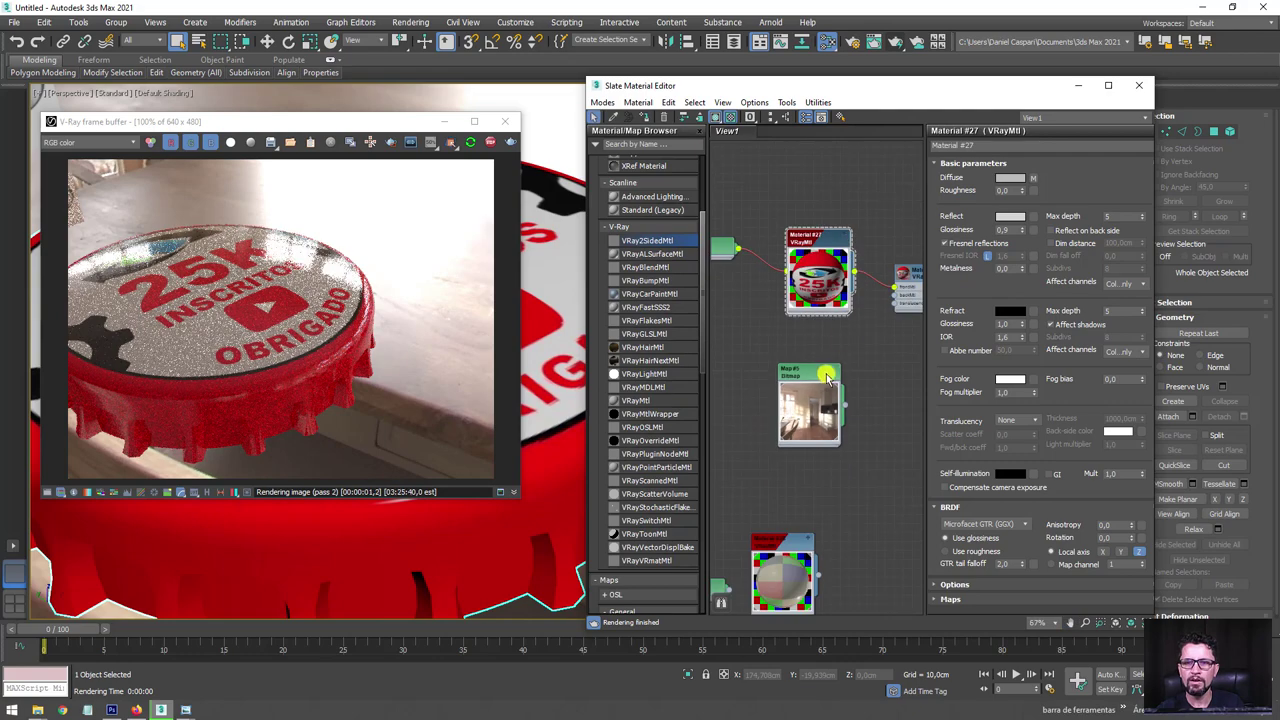
# Add a new VRayMtl node, Material #31, and open its parameters.
pyautogui.moveTo(827, 375); pyautogui.dragTo(817, 438)
pyautogui.keyDown('shift'); pyautogui.moveTo(824, 244); pyautogui.dragTo(835, 352); pyautogui.keyUp('shift')
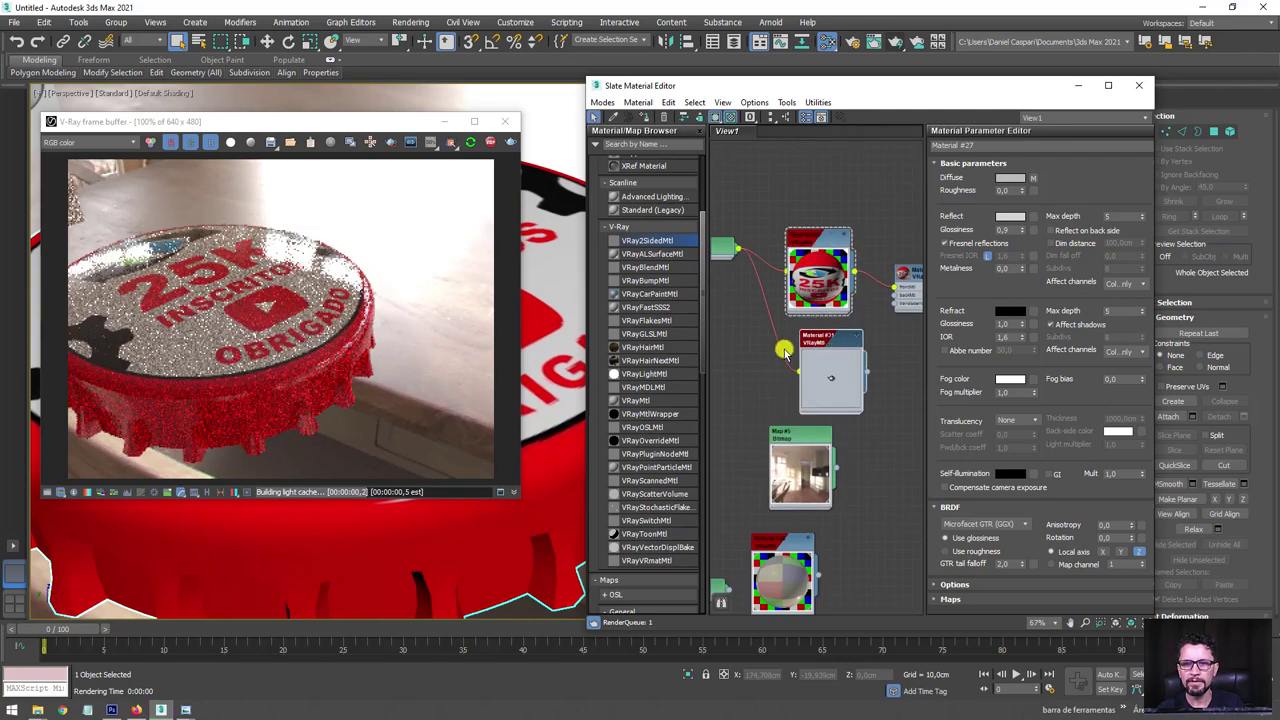
pyautogui.doubleClick(786, 351)
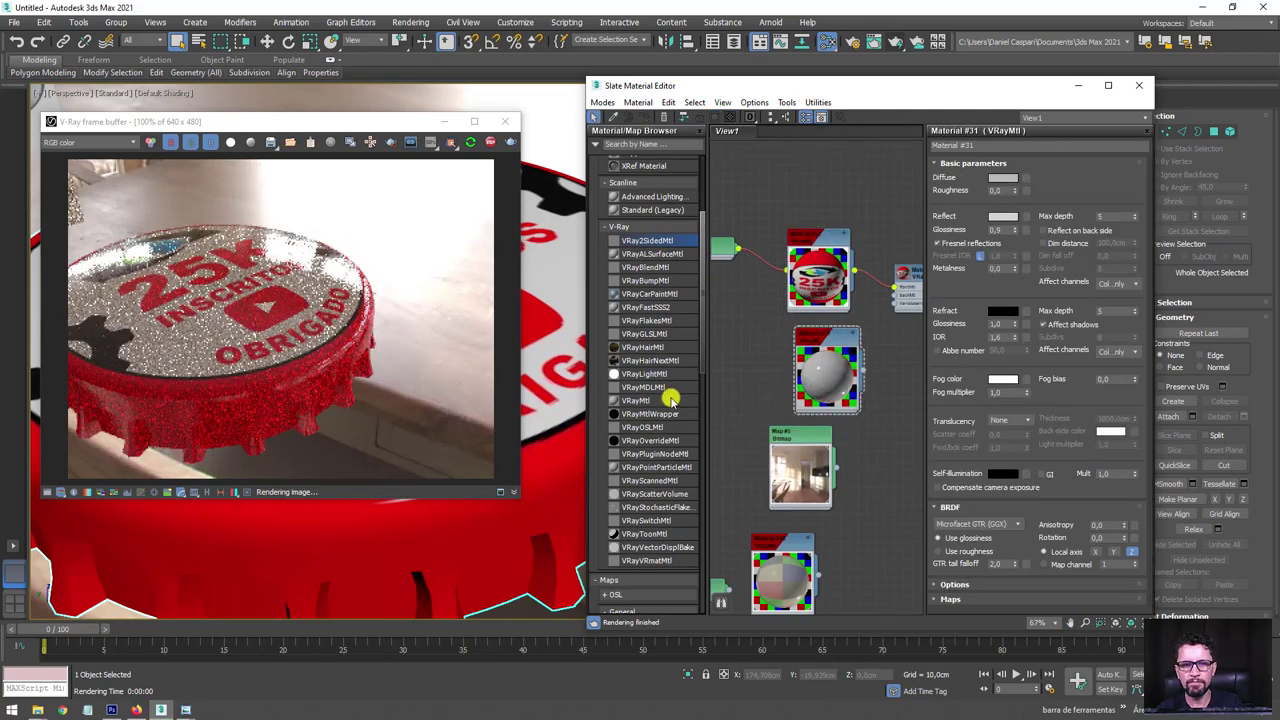
pyautogui.scroll(3, 534, 477)
pyautogui.scroll(2, 543, 413)
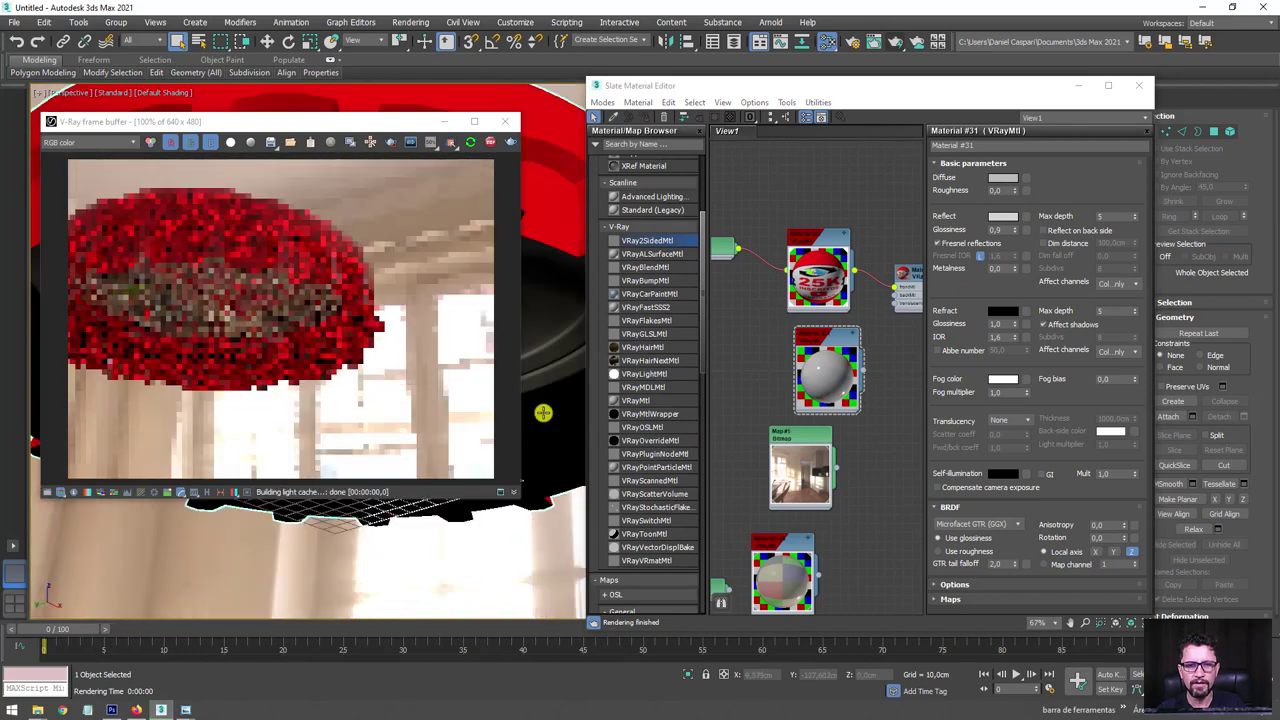
pyautogui.keyDown('alt'); pyautogui.moveTo(543, 413); pyautogui.dragTo(543, 366, button='middle'); pyautogui.keyUp('alt')
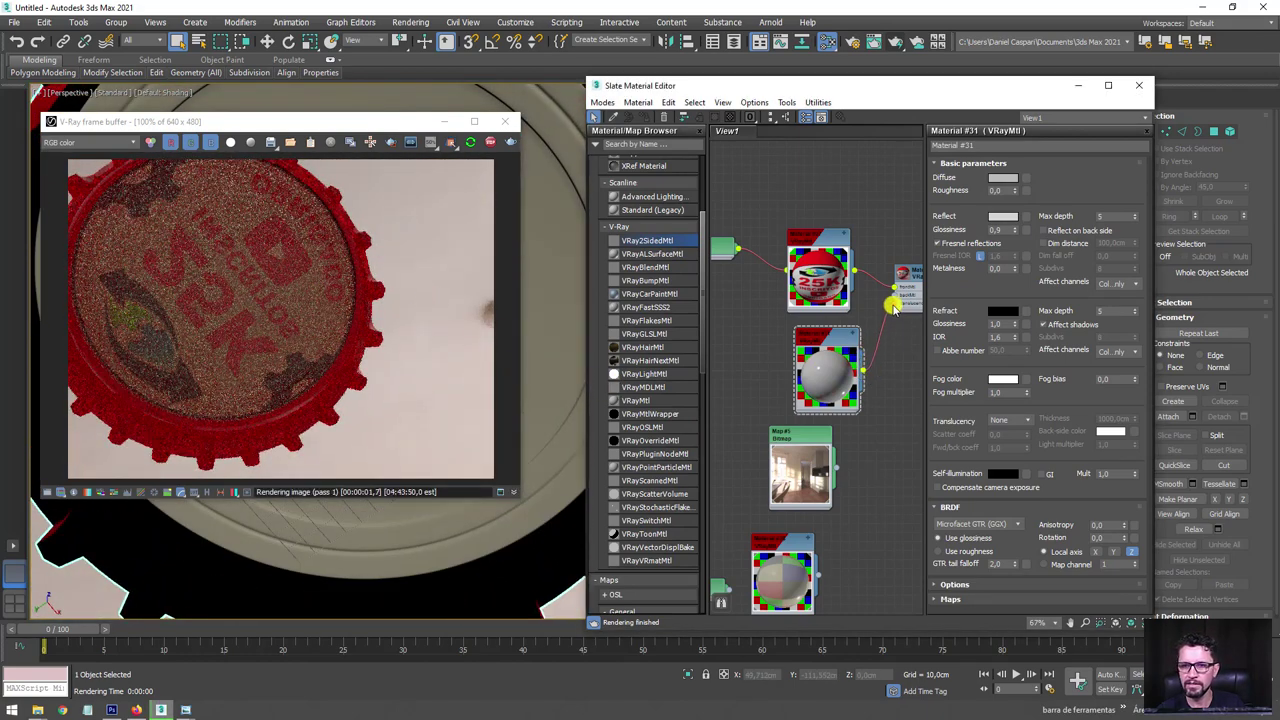
# Wire Material #31 toward Material #29's back slot, arrange the nodes, and select Material #29.
pyautogui.moveTo(893, 297); pyautogui.dragTo(890, 292)
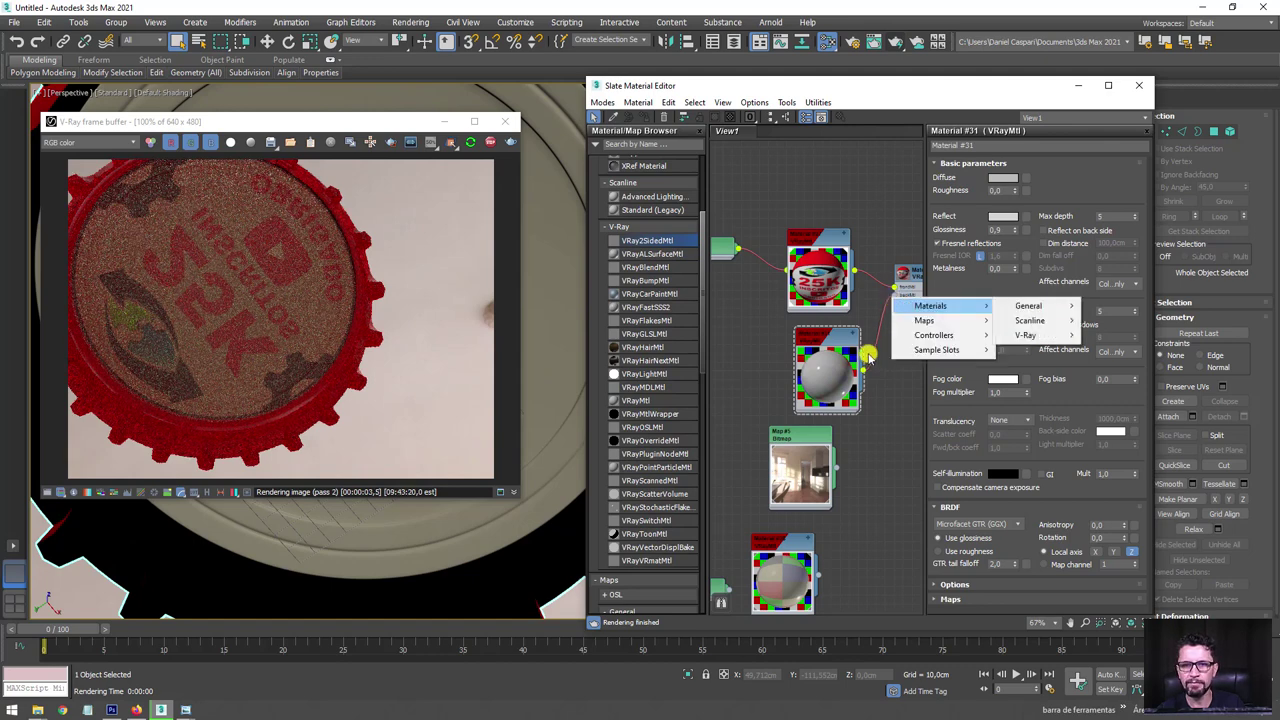
pyautogui.click(868, 366)
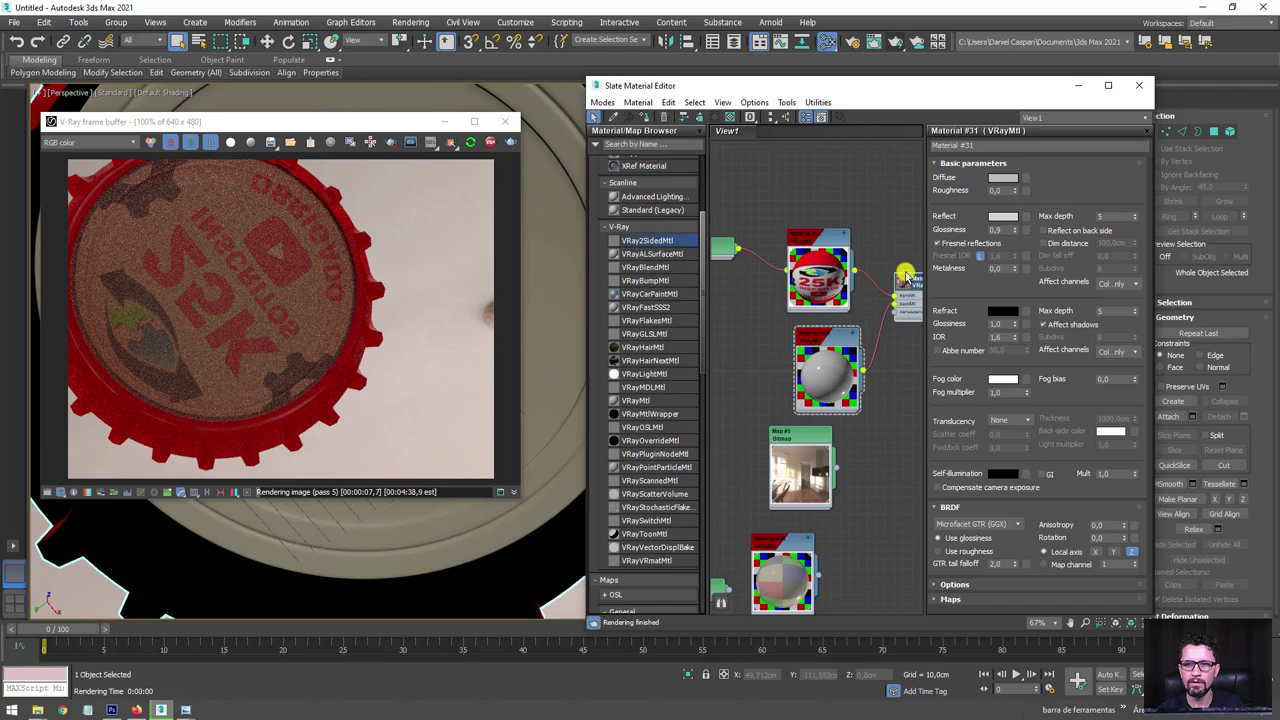
pyautogui.moveTo(906, 274); pyautogui.dragTo(840, 290, button='middle')
pyautogui.scroll(-2, 571, 257)
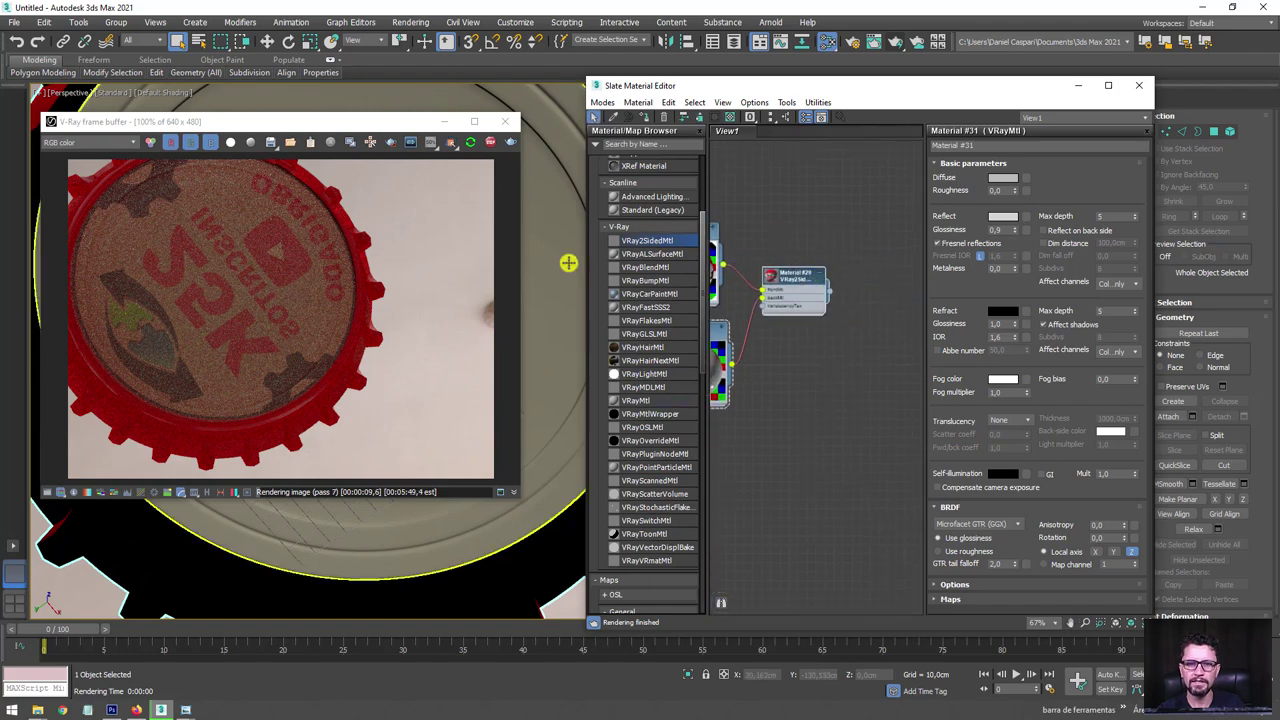
pyautogui.scroll(-3, 571, 257)
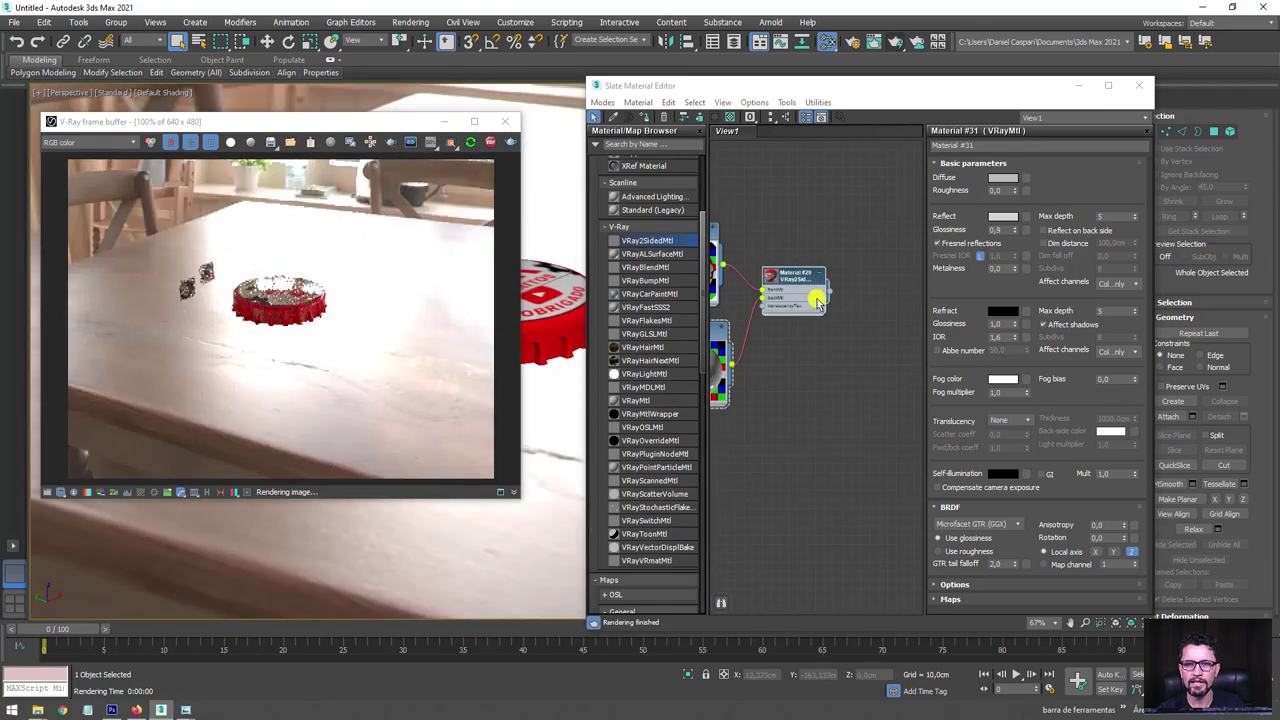
pyautogui.click(831, 291)
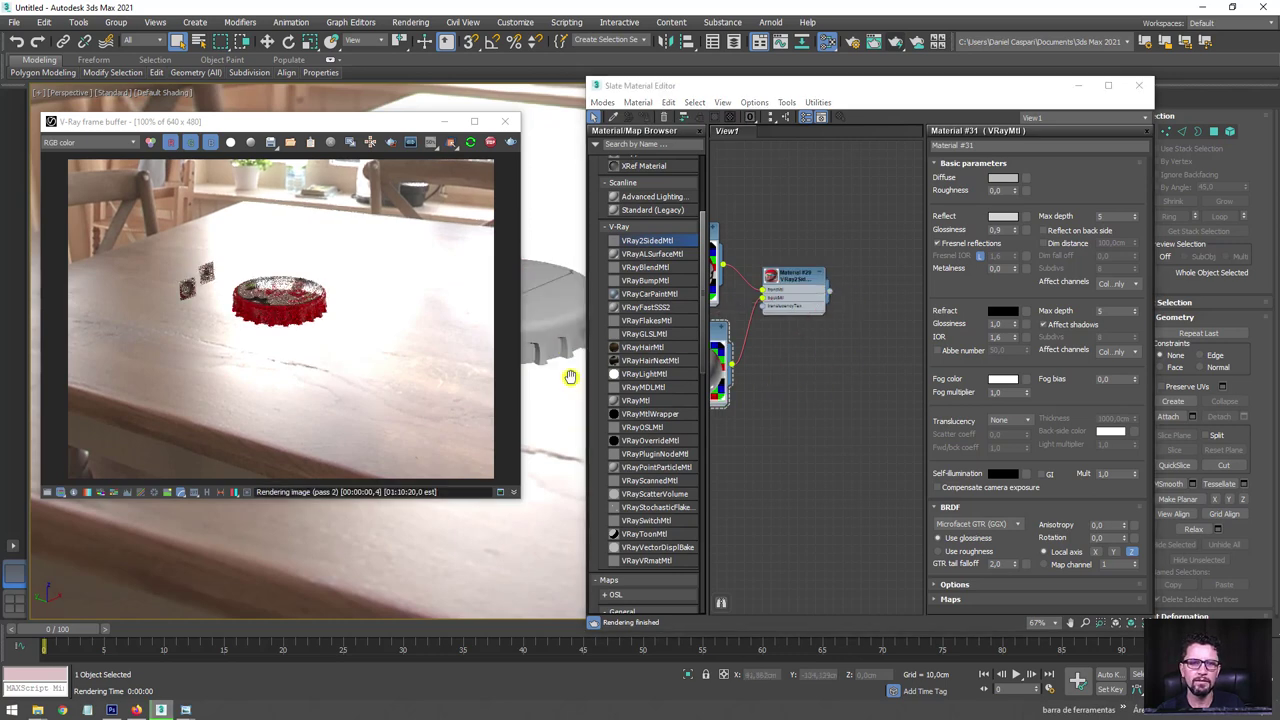
pyautogui.scroll(3, 567, 365)
pyautogui.moveTo(770, 292); pyautogui.dragTo(770, 274)
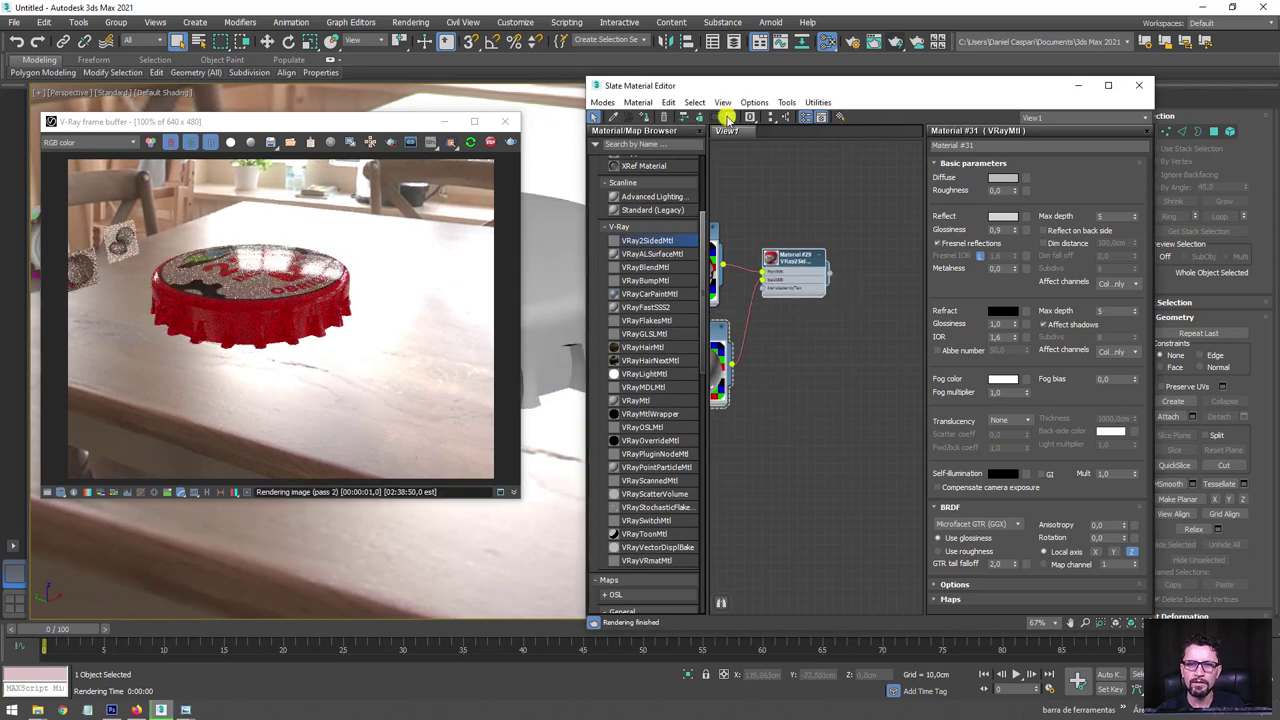
pyautogui.moveTo(541, 362)
pyautogui.keyDown('alt'); pyautogui.mouseDown(button='middle')
pyautogui.moveTo(560, 363)
pyautogui.moveTo(563, 323)
pyautogui.moveTo(551, 434)
pyautogui.moveTo(566, 337)
pyautogui.mouseUp(button='middle'); pyautogui.keyUp('alt')
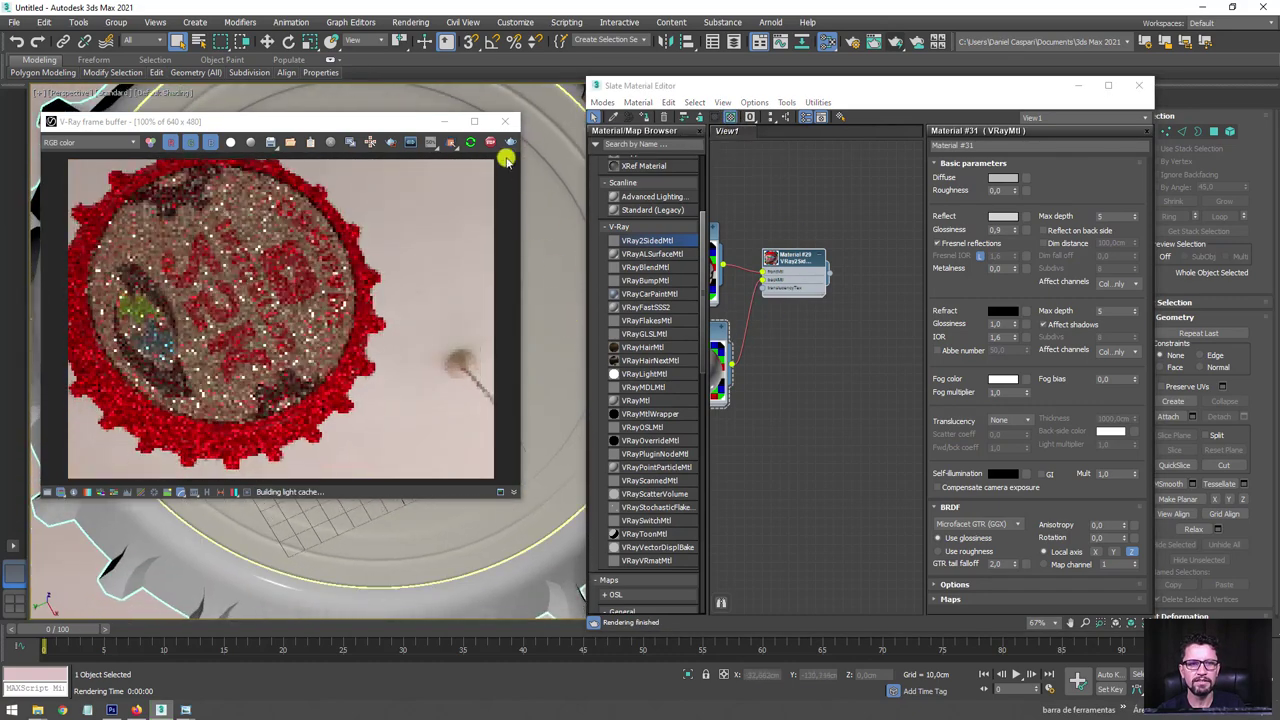
pyautogui.click(444, 121)
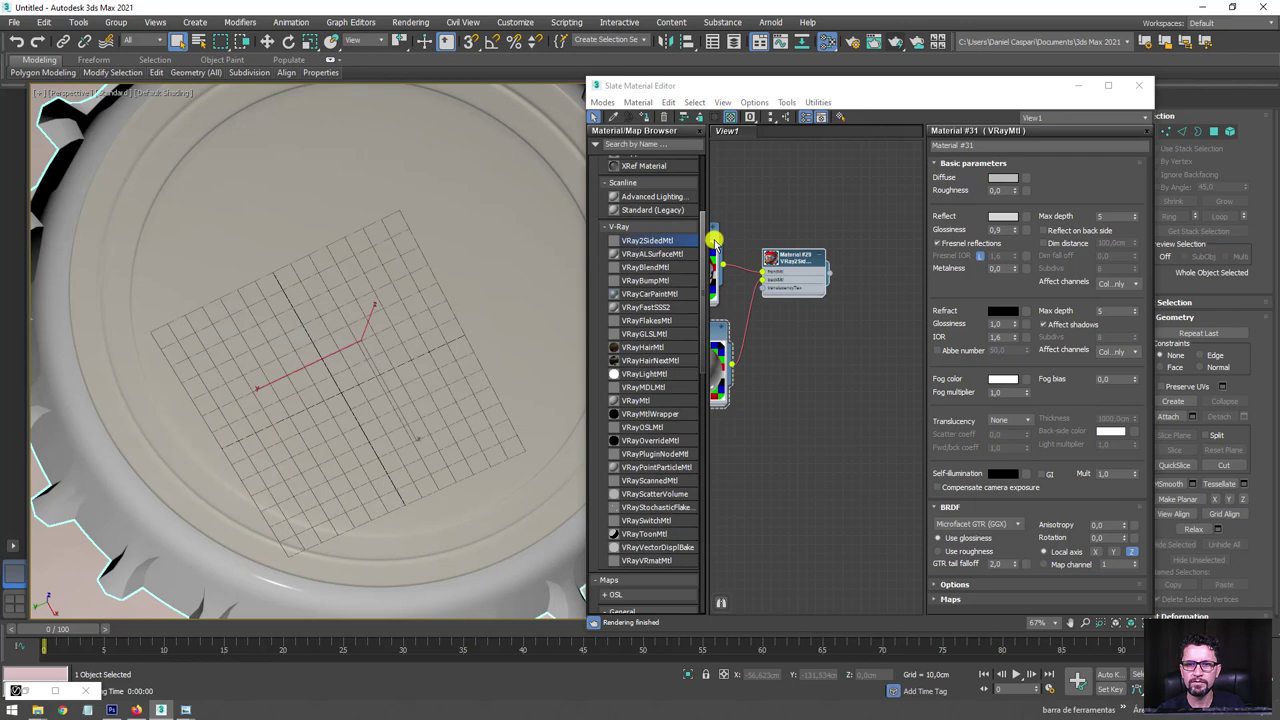
# Show Material #29's parameters, front #27 and back #31, and view the finished underside render.
pyautogui.doubleClick(778, 258)
pyautogui.moveTo(795, 266); pyautogui.dragTo(838, 293)
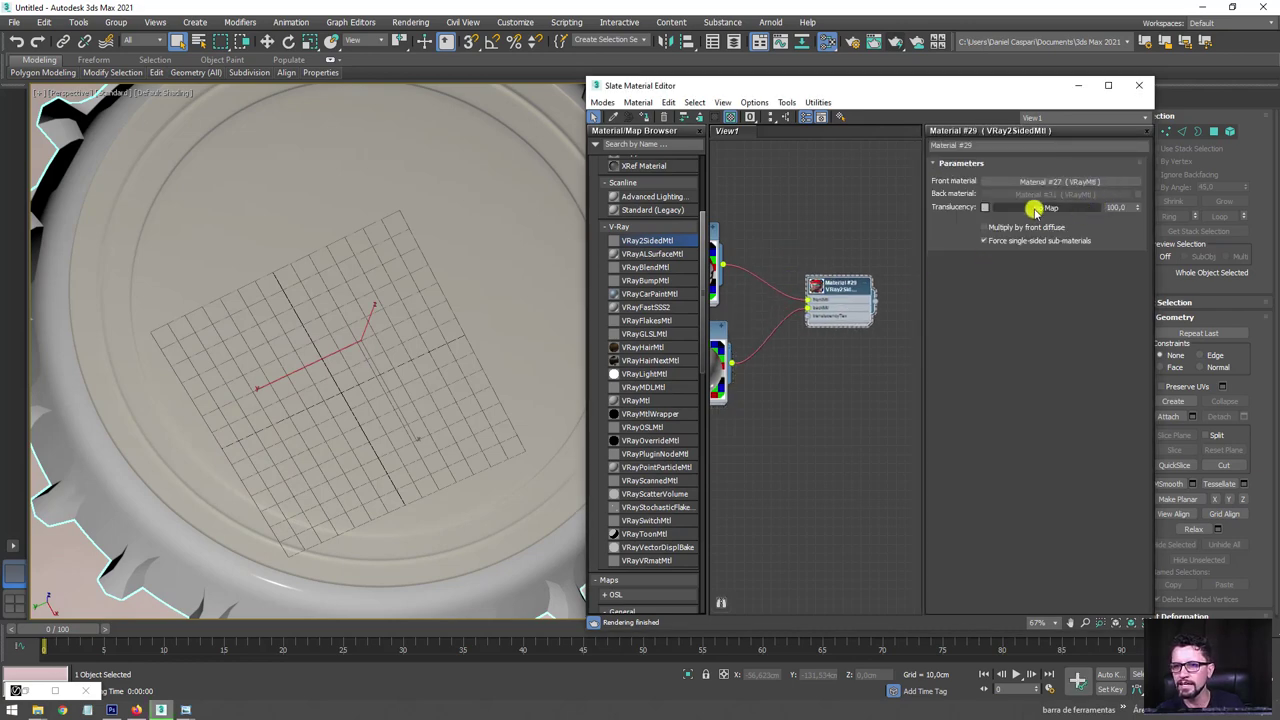
pyautogui.keyDown('alt'); pyautogui.moveTo(476, 287); pyautogui.dragTo(600, 275, button='middle'); pyautogui.keyUp('alt')
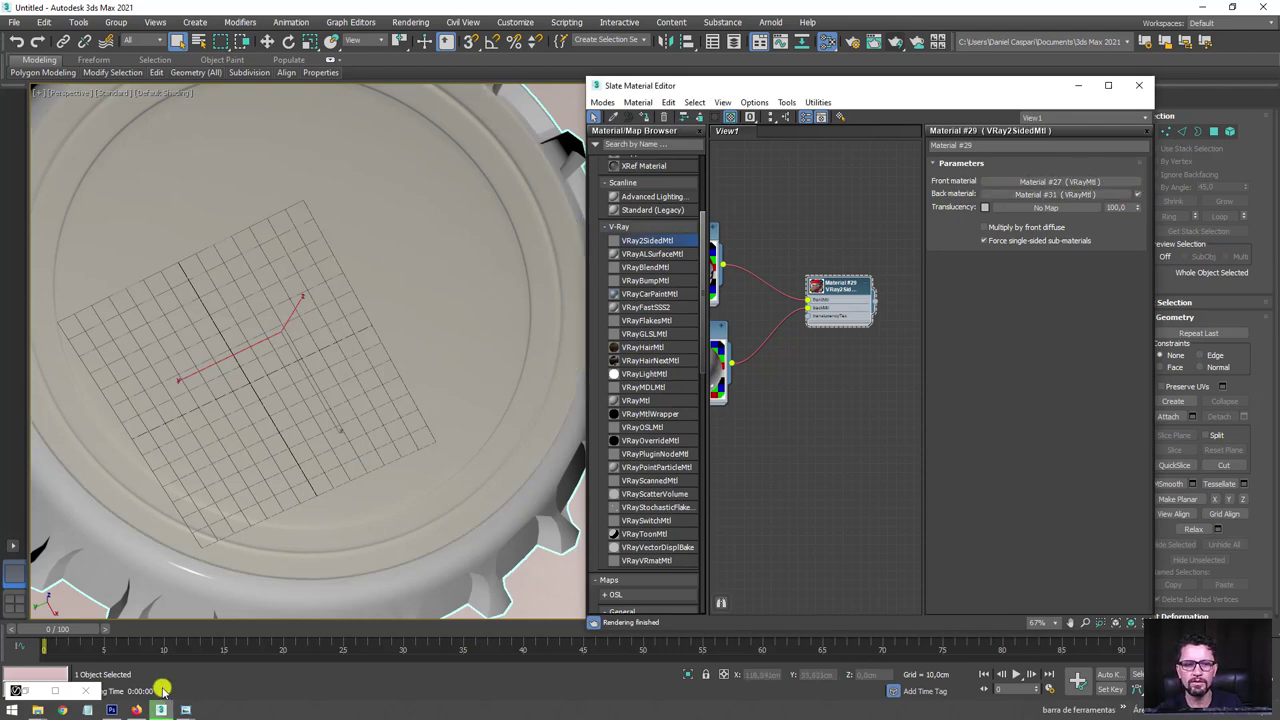
pyautogui.click(40, 692)
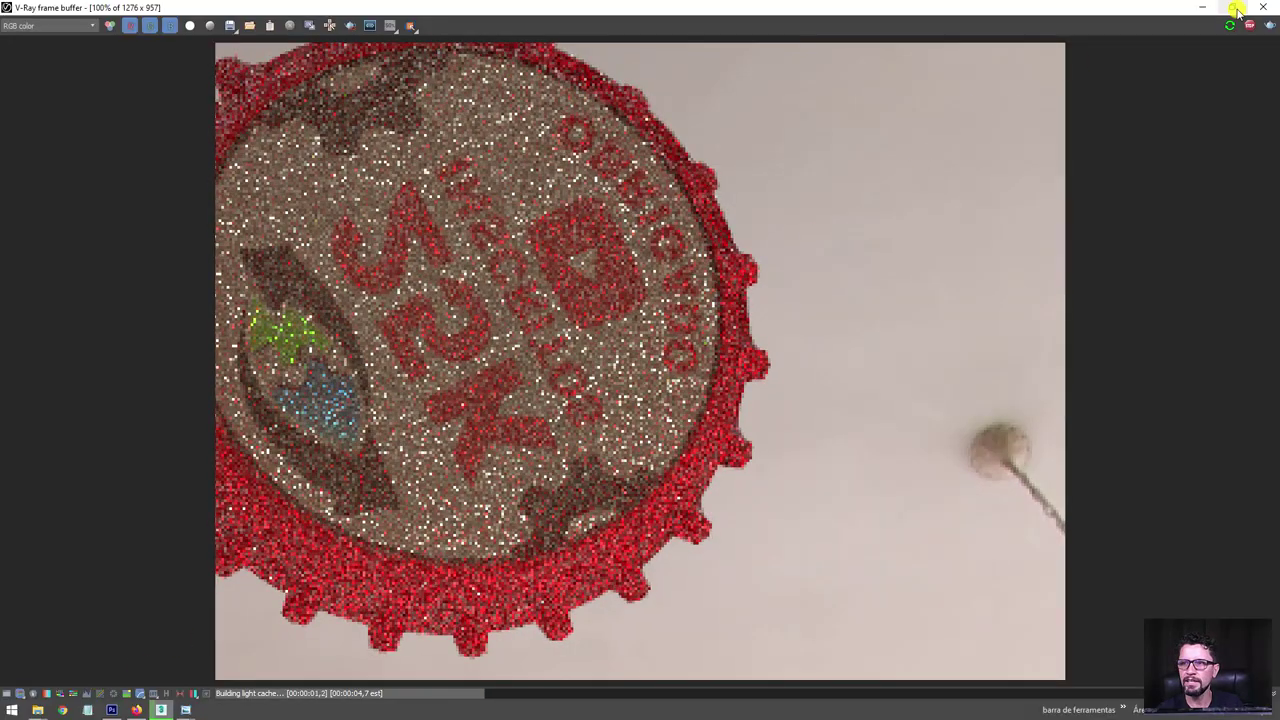
pyautogui.click(1237, 8)
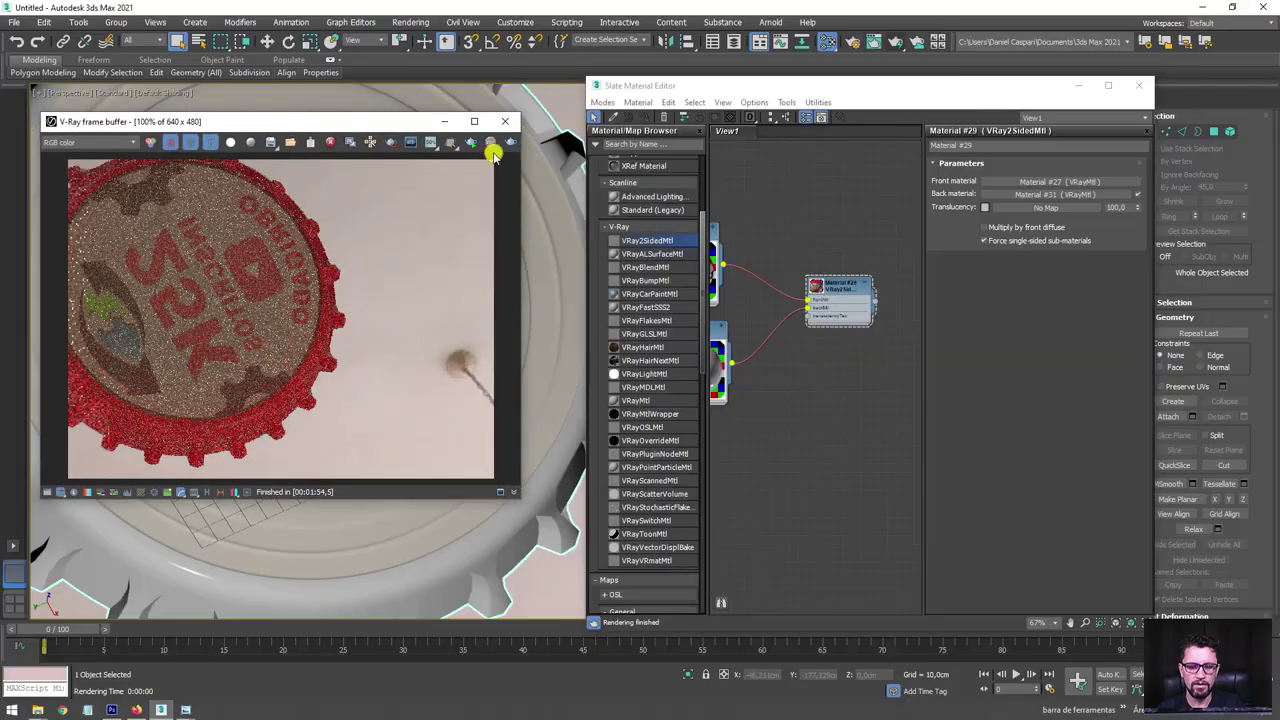
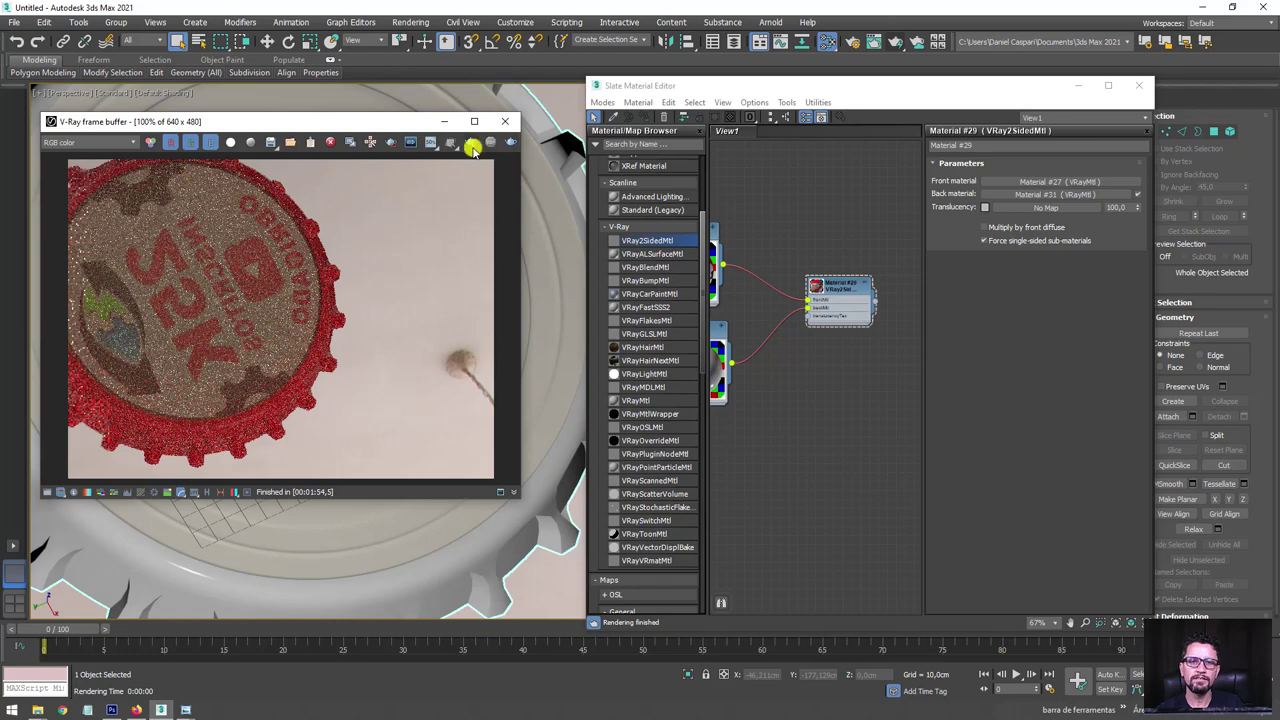
# Restart the interactive V-Ray render and hide the selected cap disc.
pyautogui.click(472, 146)
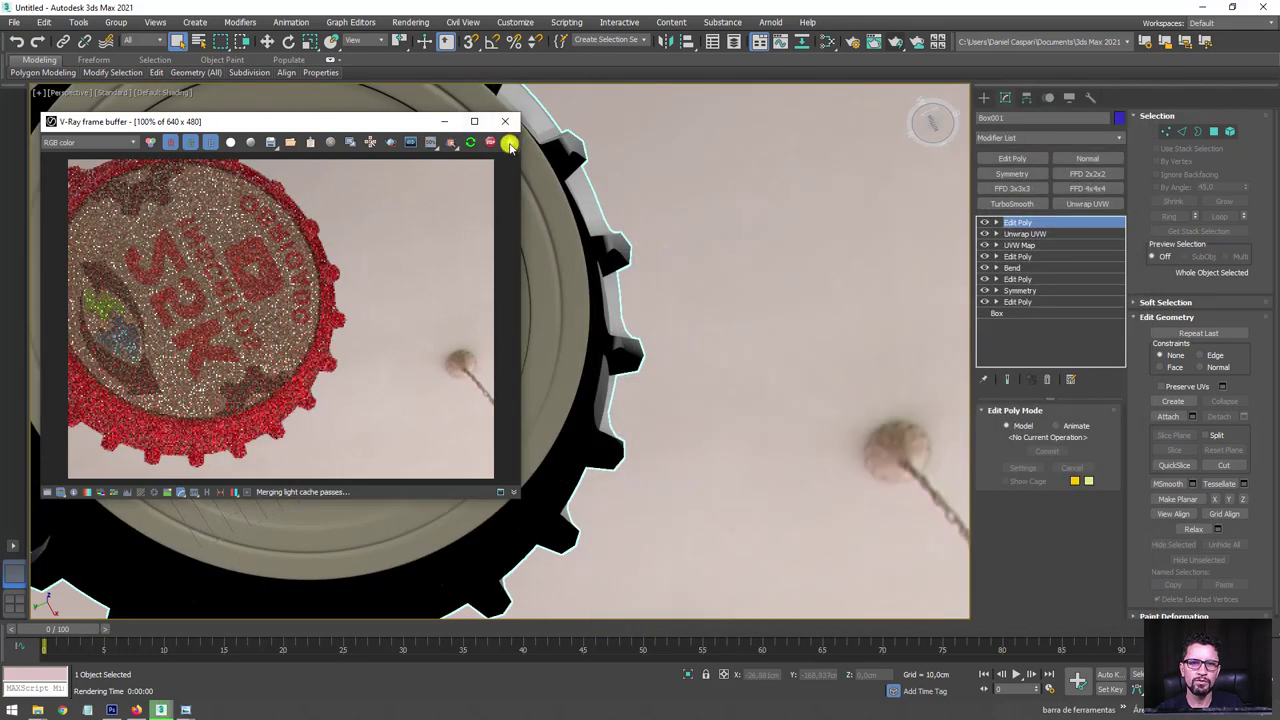
pyautogui.scroll(2, 700, 257)
pyautogui.scroll(2, 791, 231)
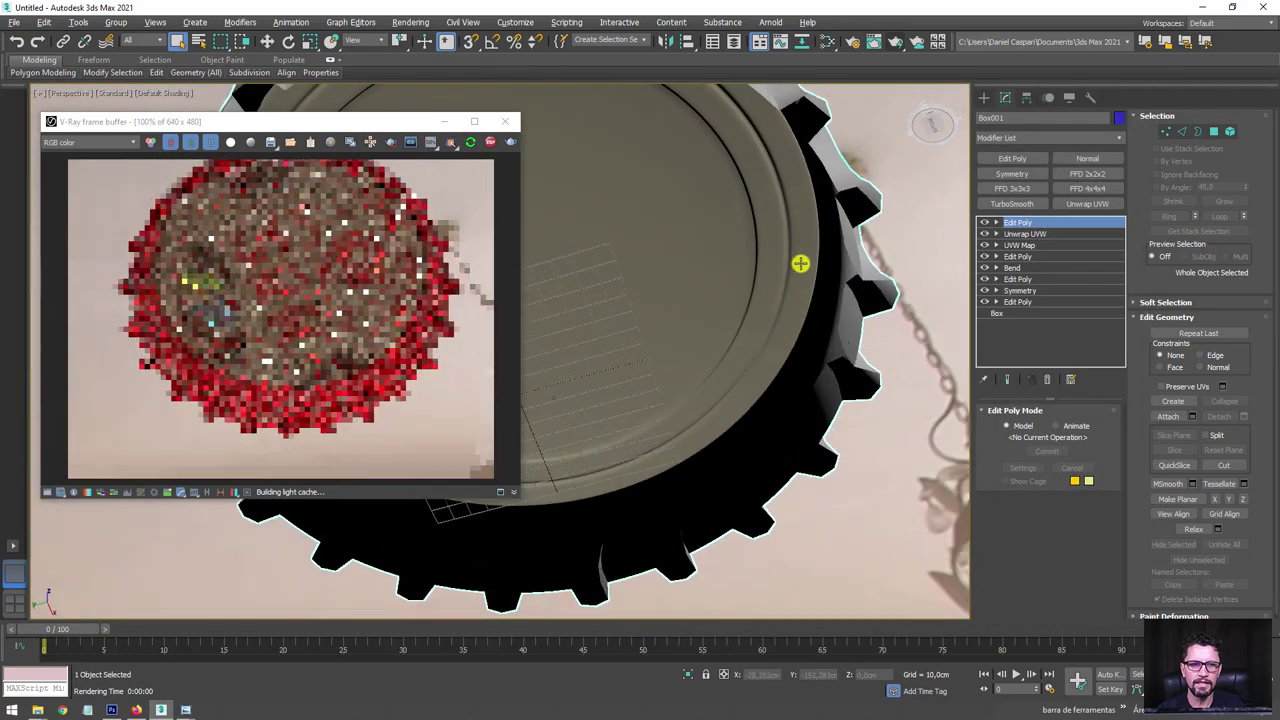
pyautogui.scroll(2, 803, 263)
pyautogui.rightClick(731, 262)
pyautogui.click(763, 217)
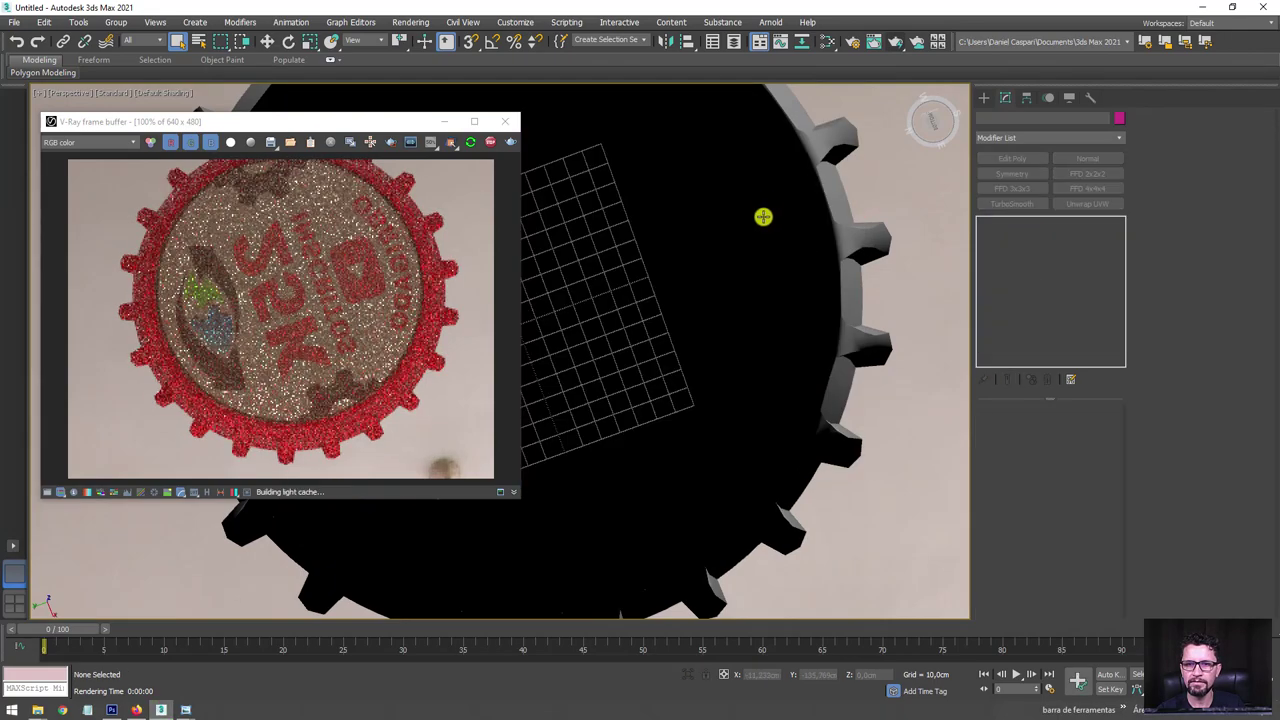
# Select the bottle cap and open the Slate Material Editor.
pyautogui.moveTo(716, 254)
pyautogui.keyDown('alt'); pyautogui.mouseDown(button='middle')
pyautogui.moveTo(751, 440)
pyautogui.moveTo(690, 399)
pyautogui.mouseUp(button='middle'); pyautogui.keyUp('alt')
pyautogui.click(690, 399)
pyautogui.press('m')
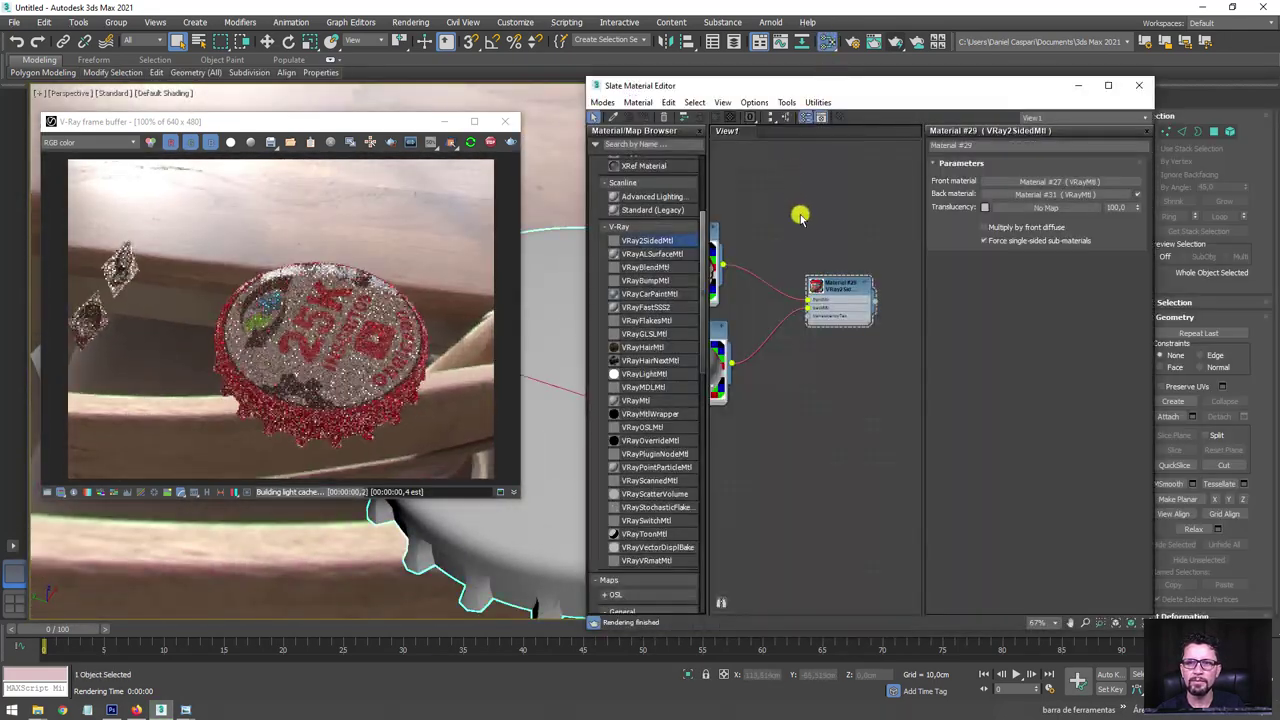
pyautogui.scroll(2, 829, 290)
pyautogui.scroll(2, 835, 280)
pyautogui.scroll(2, 840, 270)
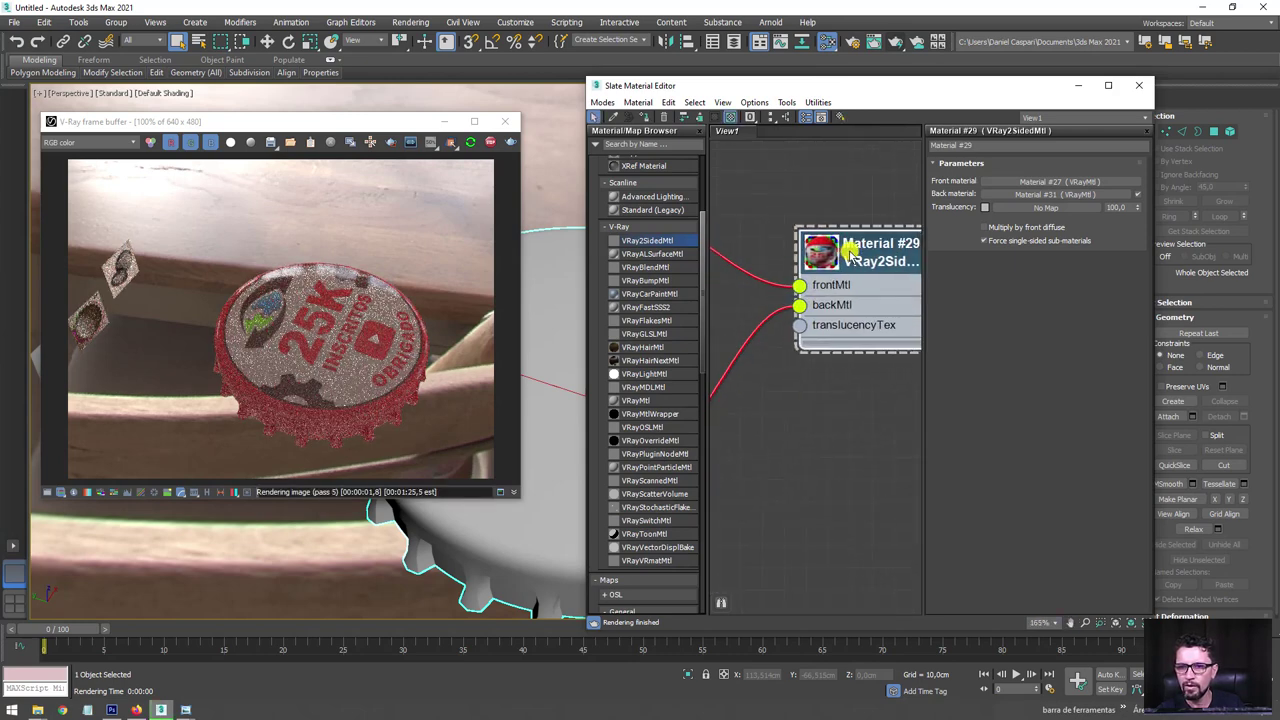
# Set Material #29's translucency colour to fully black.
pyautogui.click(985, 207)
pyautogui.moveTo(597, 204); pyautogui.dragTo(566, 203)
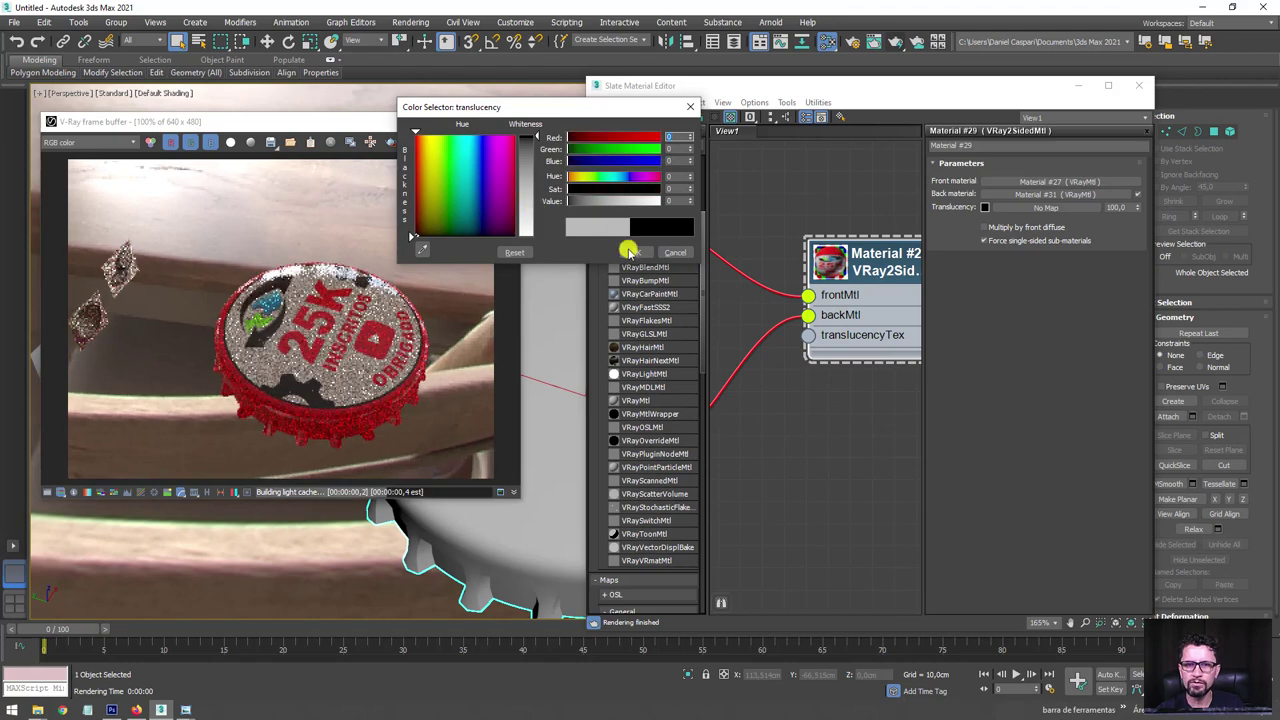
pyautogui.click(635, 253)
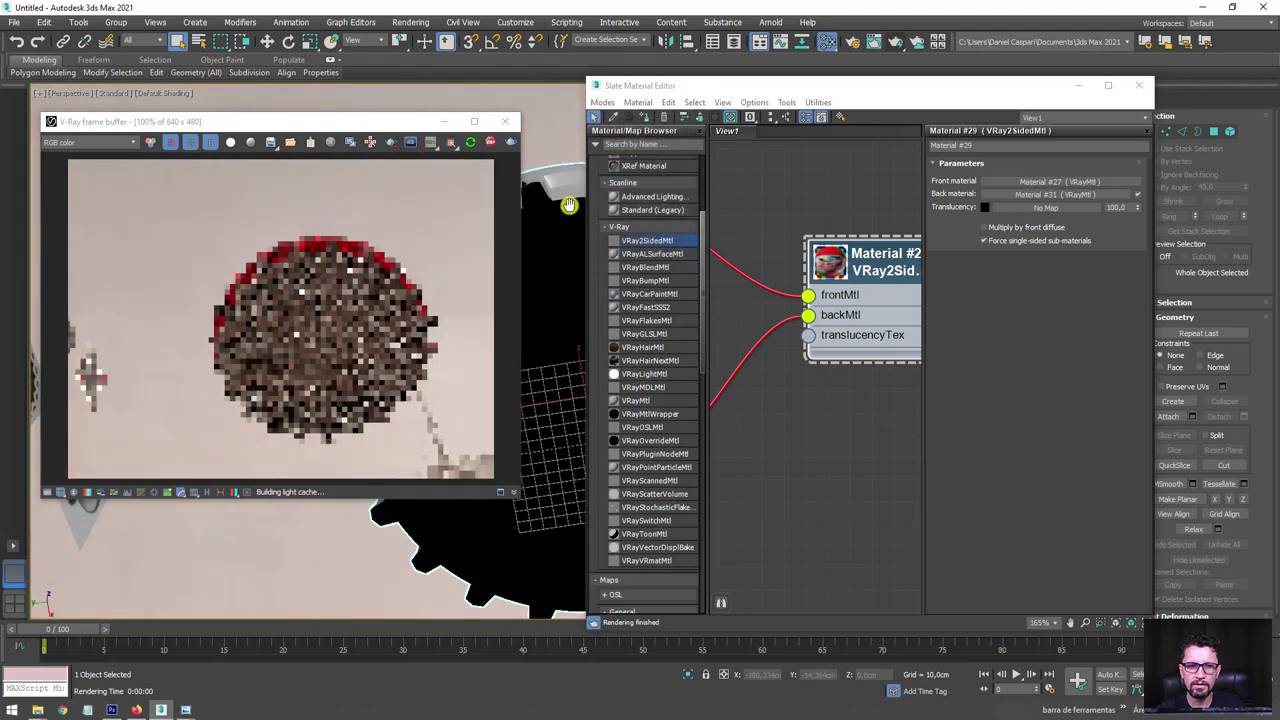
pyautogui.click(986, 208)
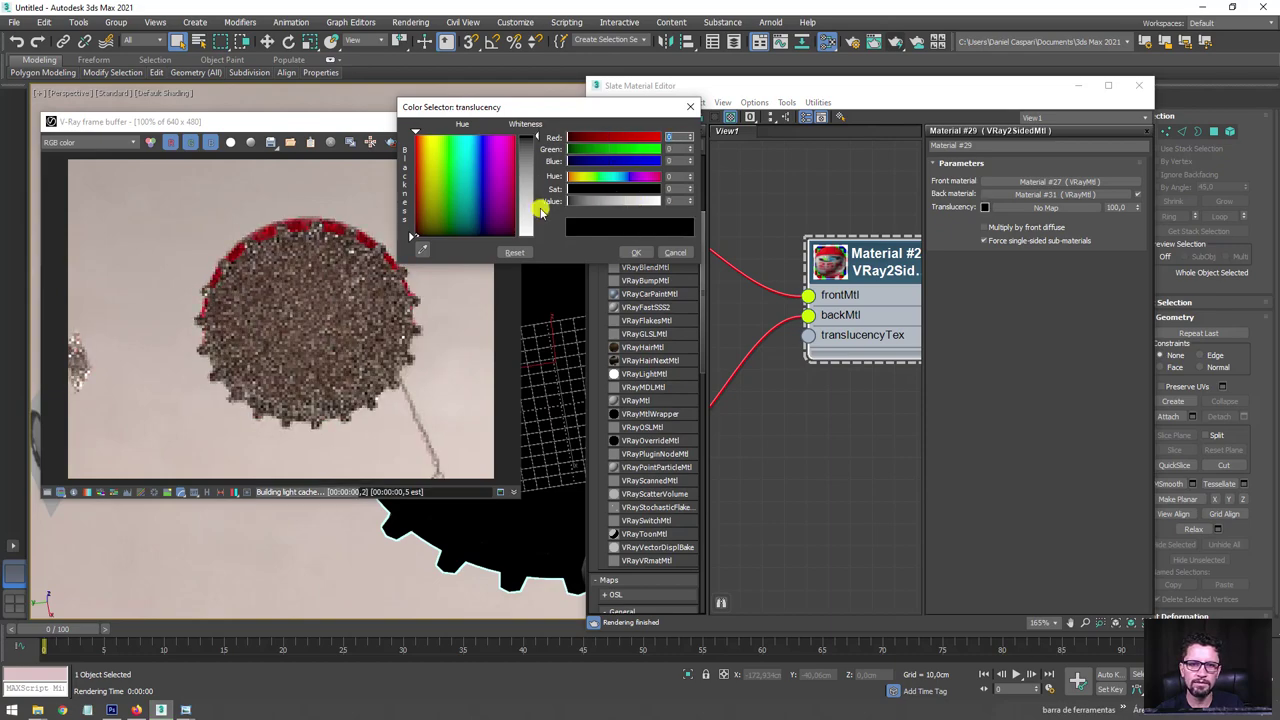
pyautogui.click(648, 254)
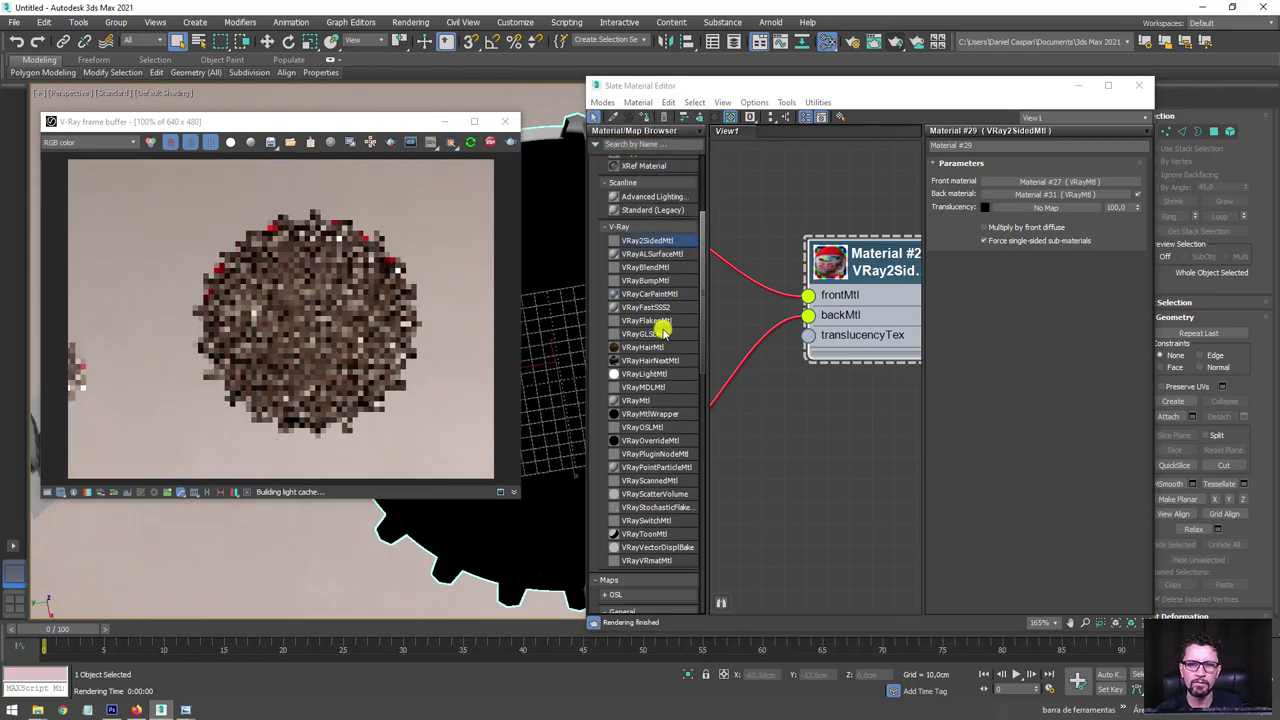
pyautogui.moveTo(842, 302); pyautogui.dragTo(893, 308, button='middle')
pyautogui.scroll(-2, 892, 308)
# Set Material #31's reflection glossiness to 0,8.
pyautogui.moveTo(739, 366); pyautogui.dragTo(904, 292, button='middle')
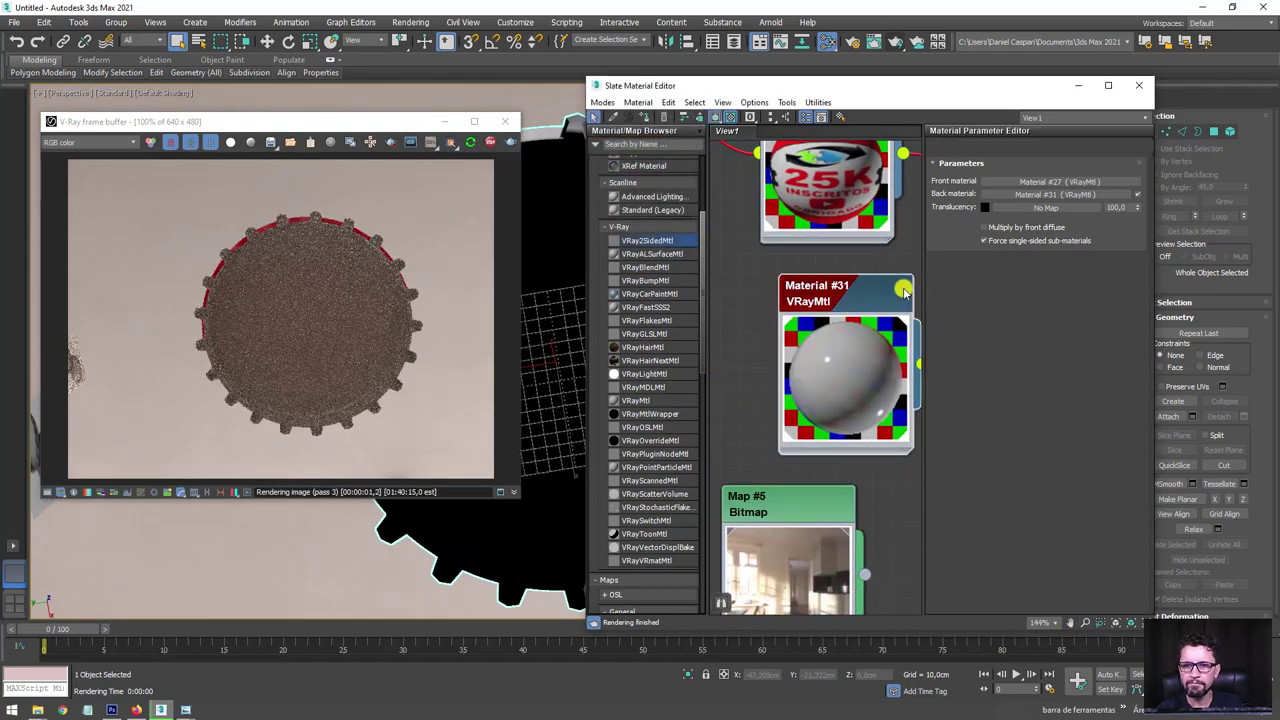
pyautogui.doubleClick(843, 292)
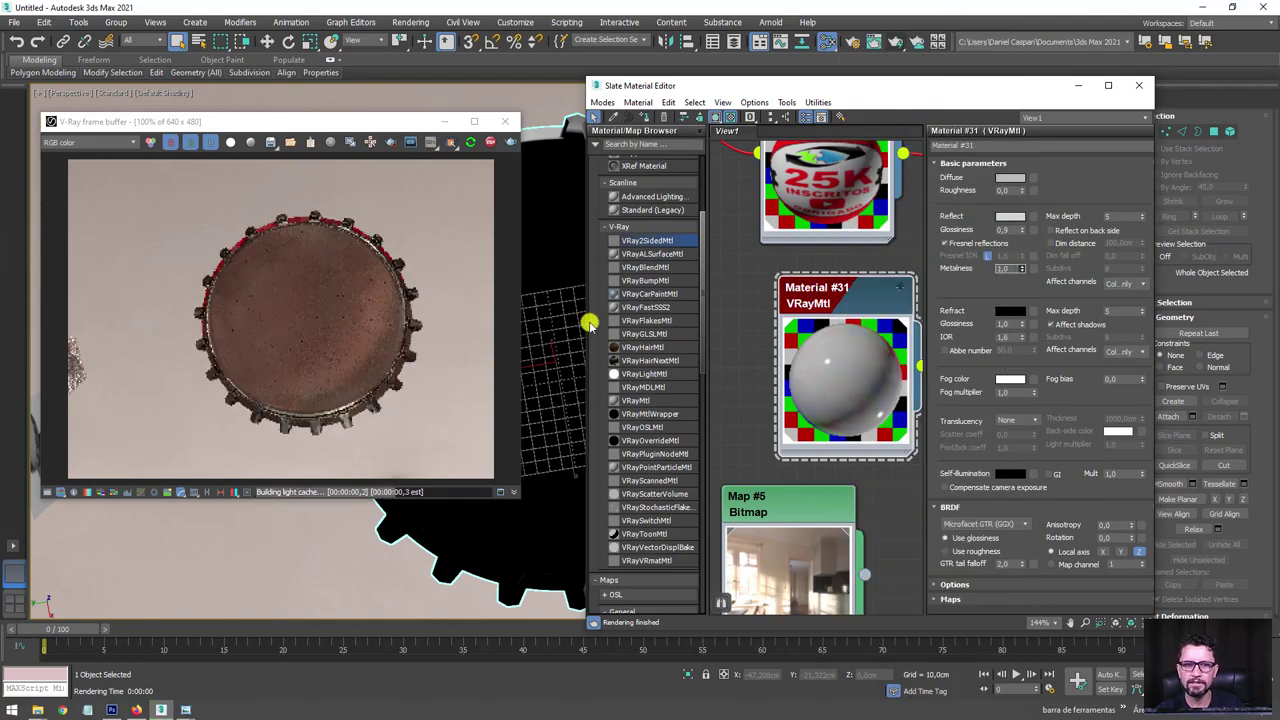
pyautogui.keyDown('alt'); pyautogui.moveTo(550, 400); pyautogui.dragTo(560, 380, button='middle'); pyautogui.keyUp('alt')
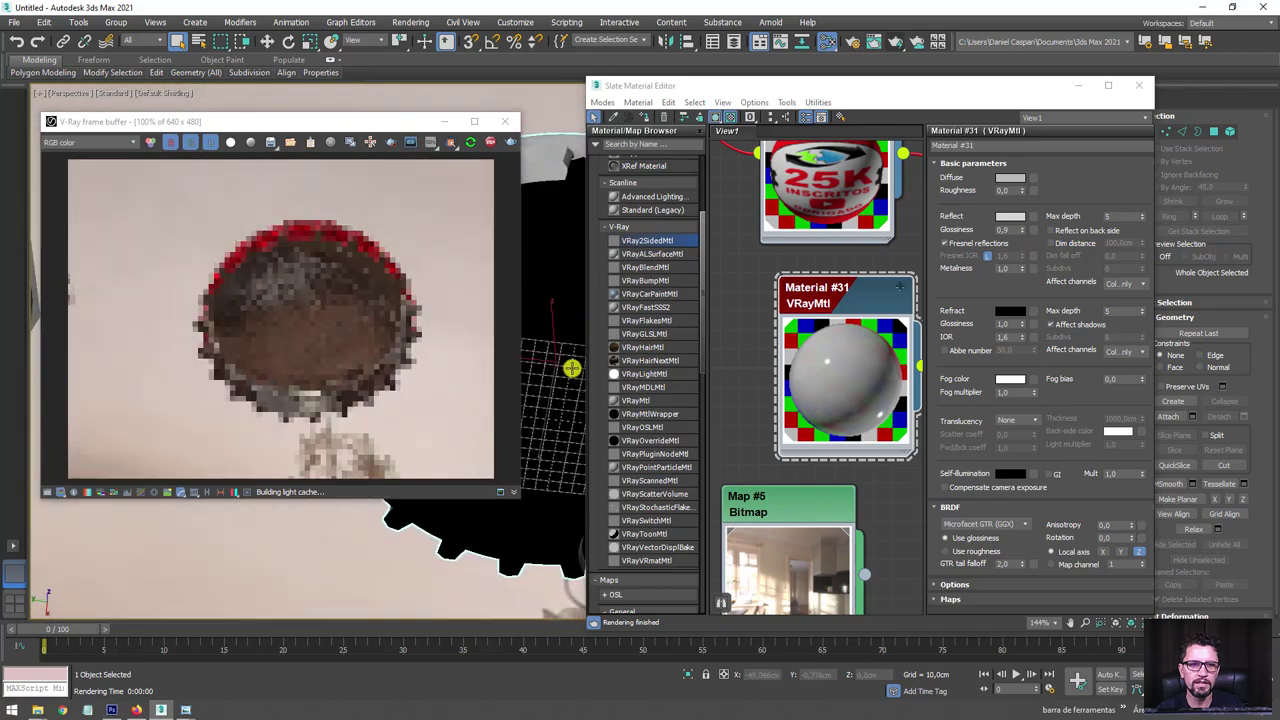
pyautogui.keyDown('alt'); pyautogui.moveTo(575, 314); pyautogui.dragTo(580, 403, button='middle'); pyautogui.keyUp('alt')
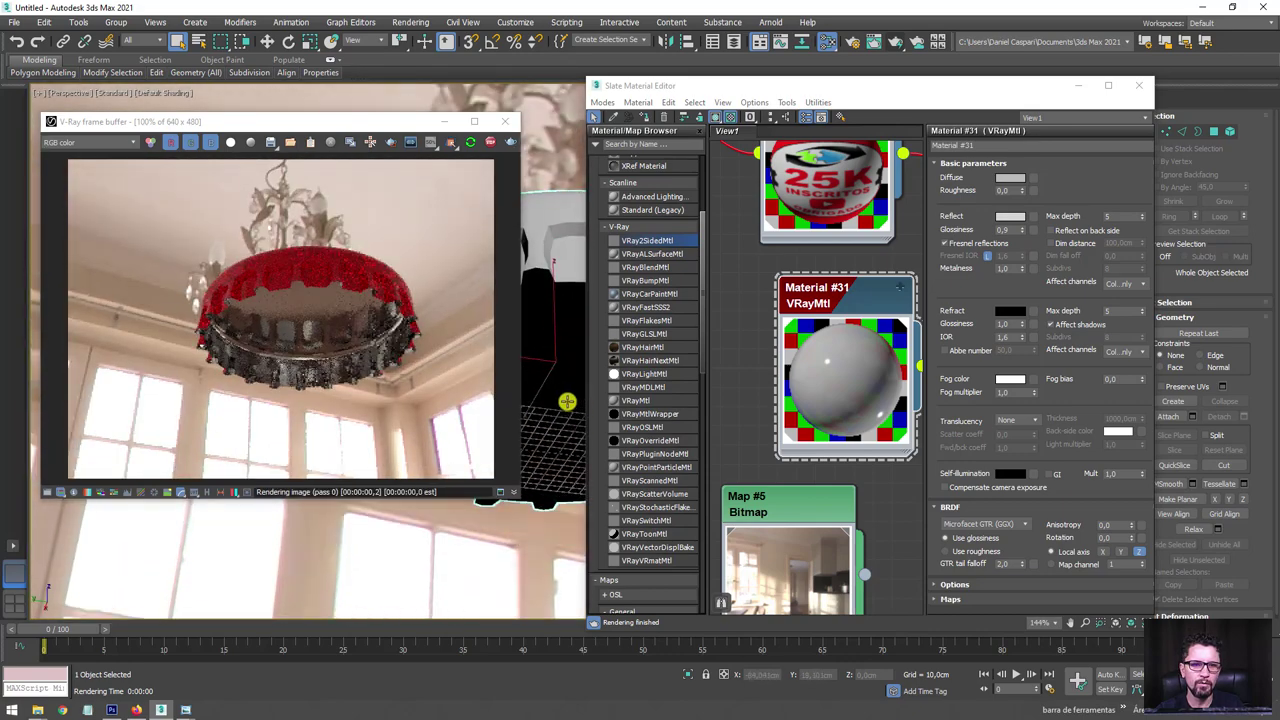
pyautogui.scroll(3, 555, 420)
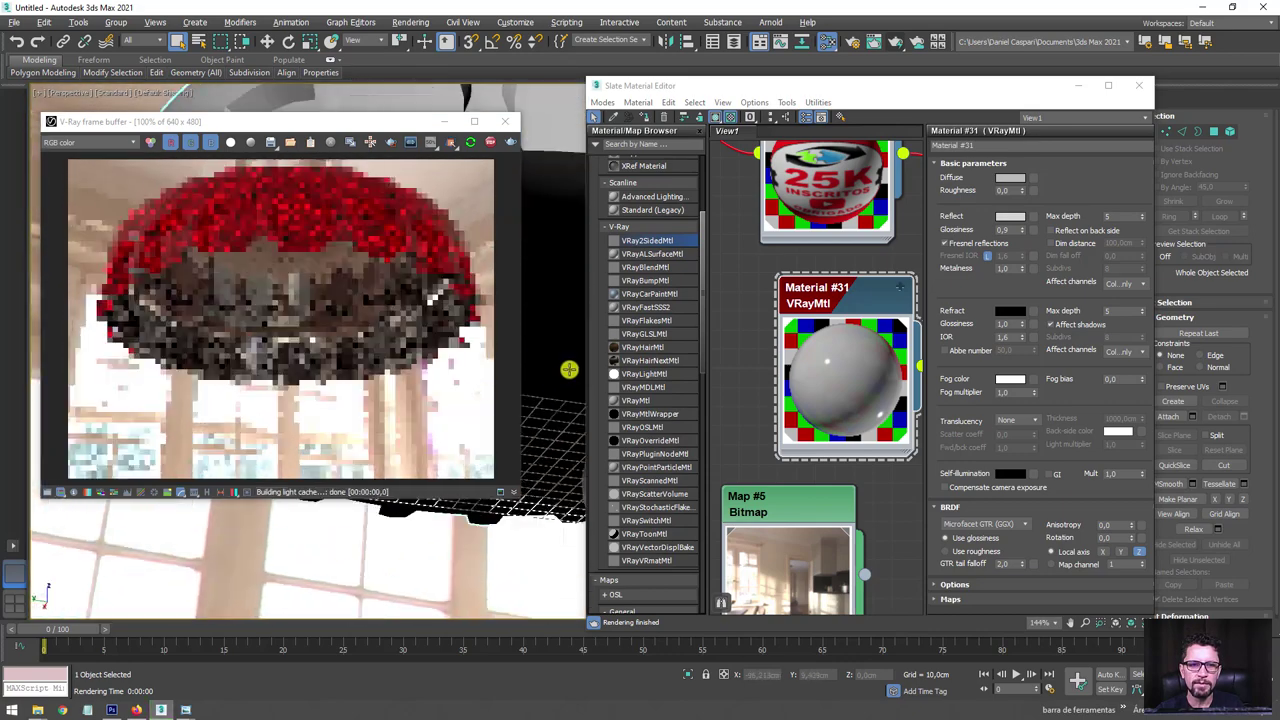
pyautogui.doubleClick(1005, 233)
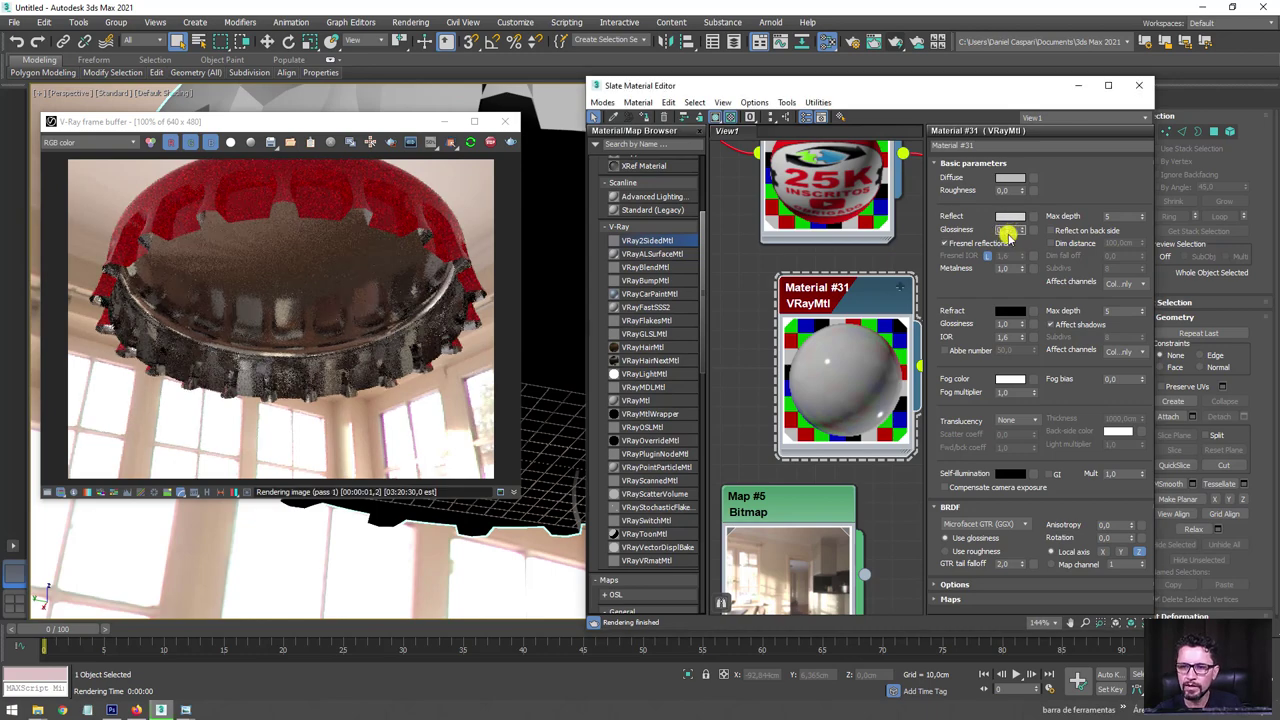
pyautogui.write('0,8')
pyautogui.press('Return')
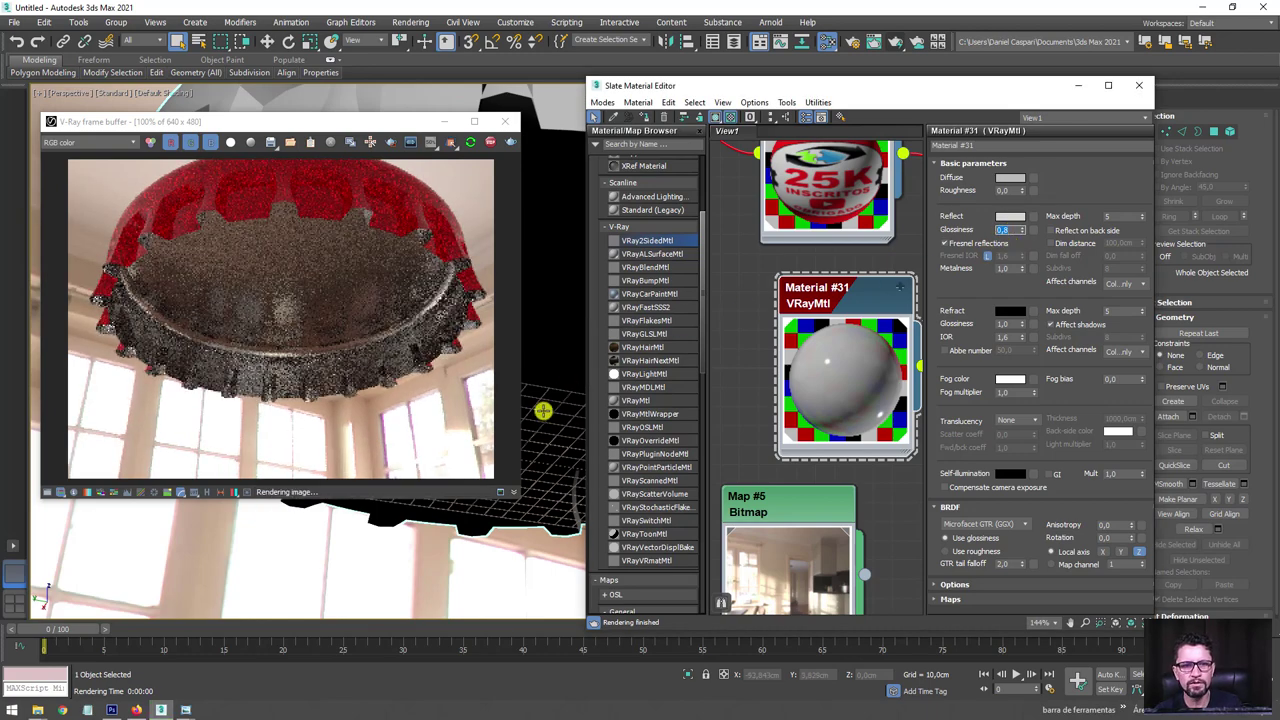
pyautogui.scroll(-2, 543, 400)
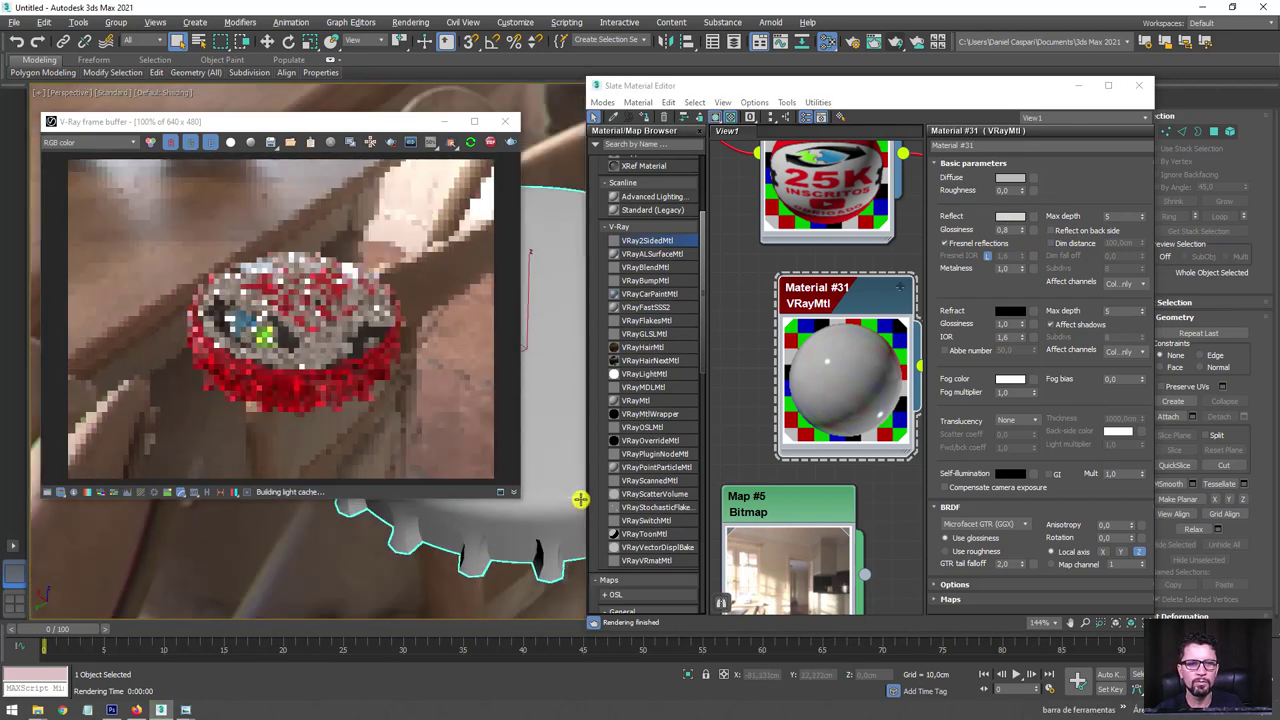
pyautogui.moveTo(549, 416)
pyautogui.keyDown('alt'); pyautogui.mouseDown(button='middle')
pyautogui.moveTo(578, 377)
pyautogui.moveTo(532, 359)
pyautogui.mouseUp(button='middle'); pyautogui.keyUp('alt')
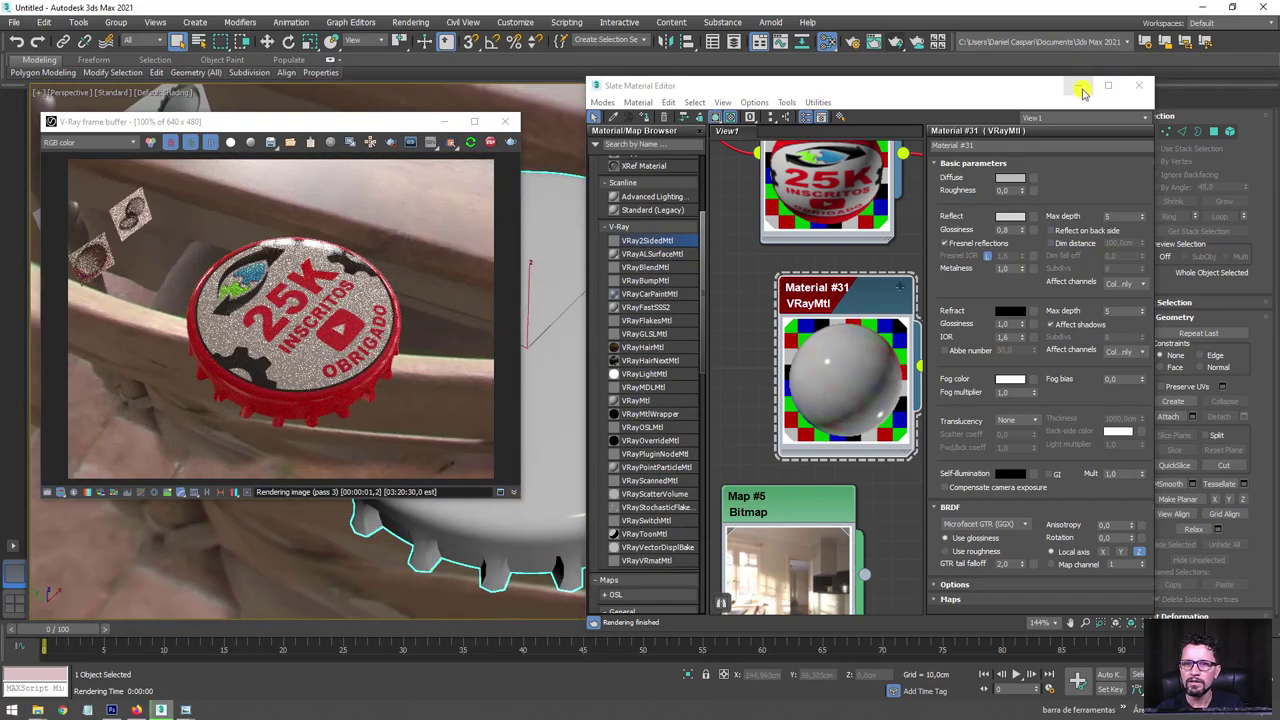
pyautogui.keyDown('alt'); pyautogui.moveTo(571, 345); pyautogui.dragTo(552, 261, button='middle'); pyautogui.keyUp('alt')
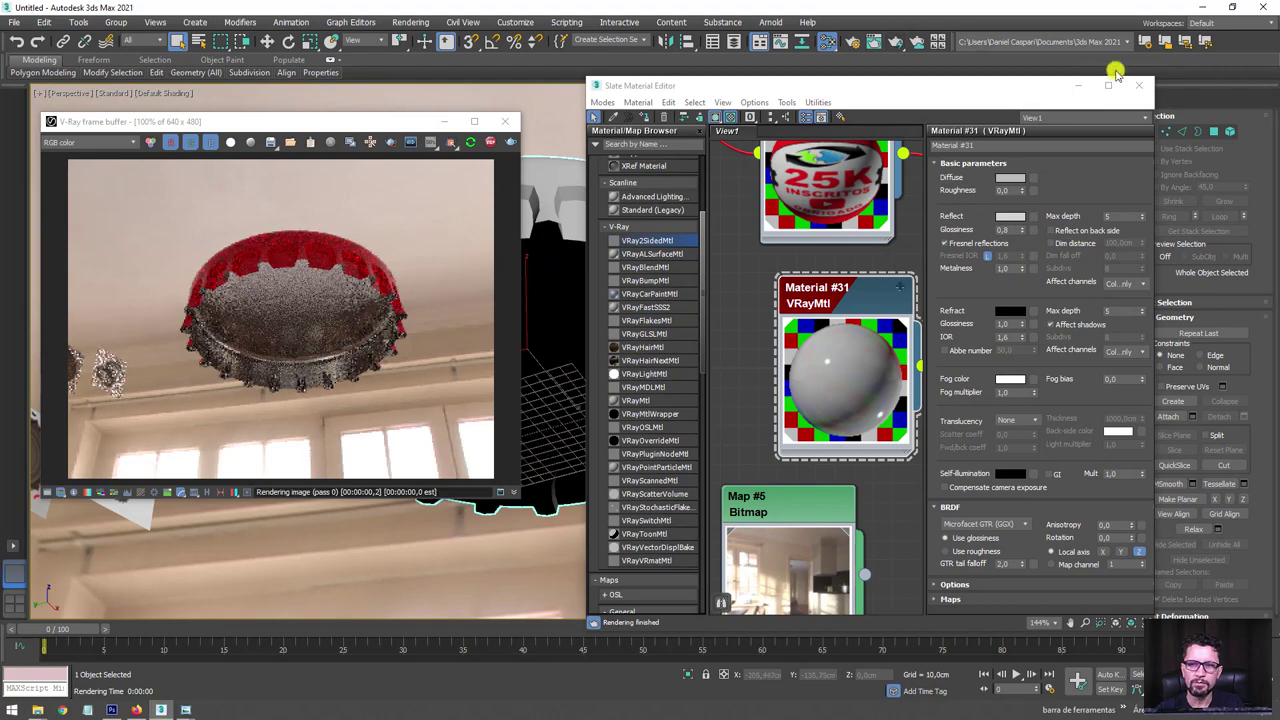
# Close the material editor and unhide the cap disc.
pyautogui.click(1135, 88)
pyautogui.rightClick(721, 279)
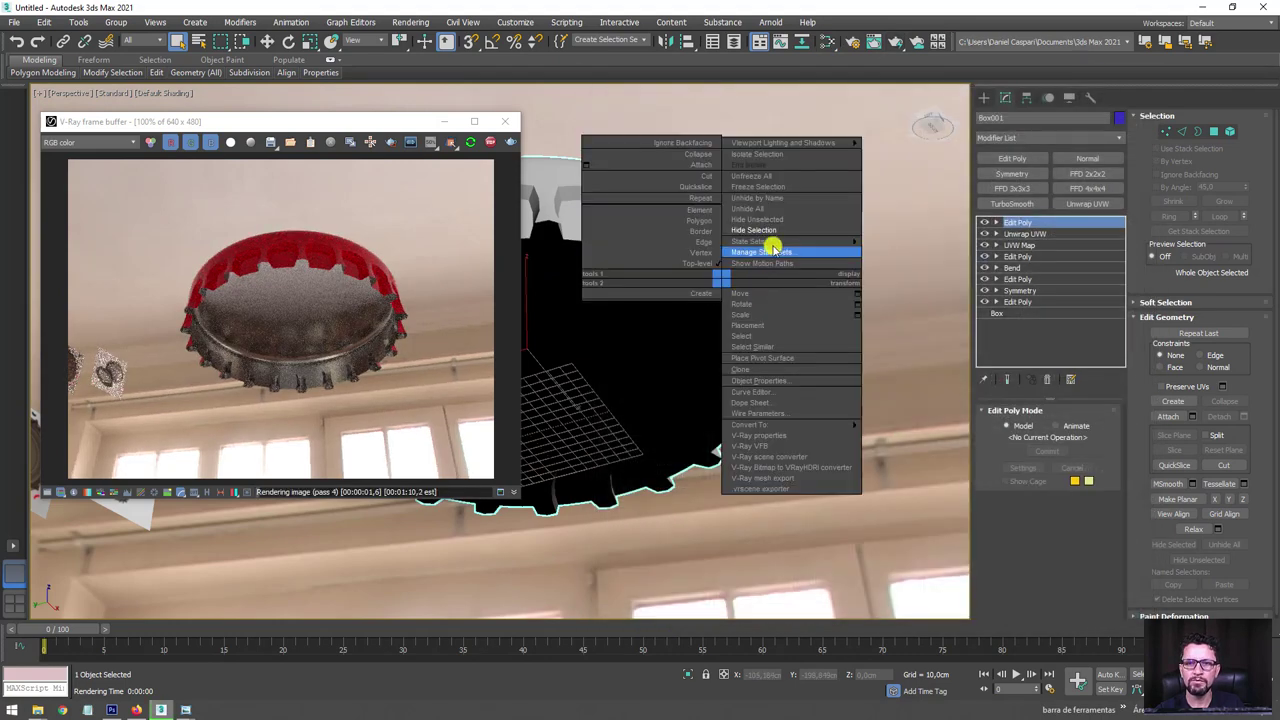
pyautogui.click(755, 212)
pyautogui.scroll(4, 765, 240)
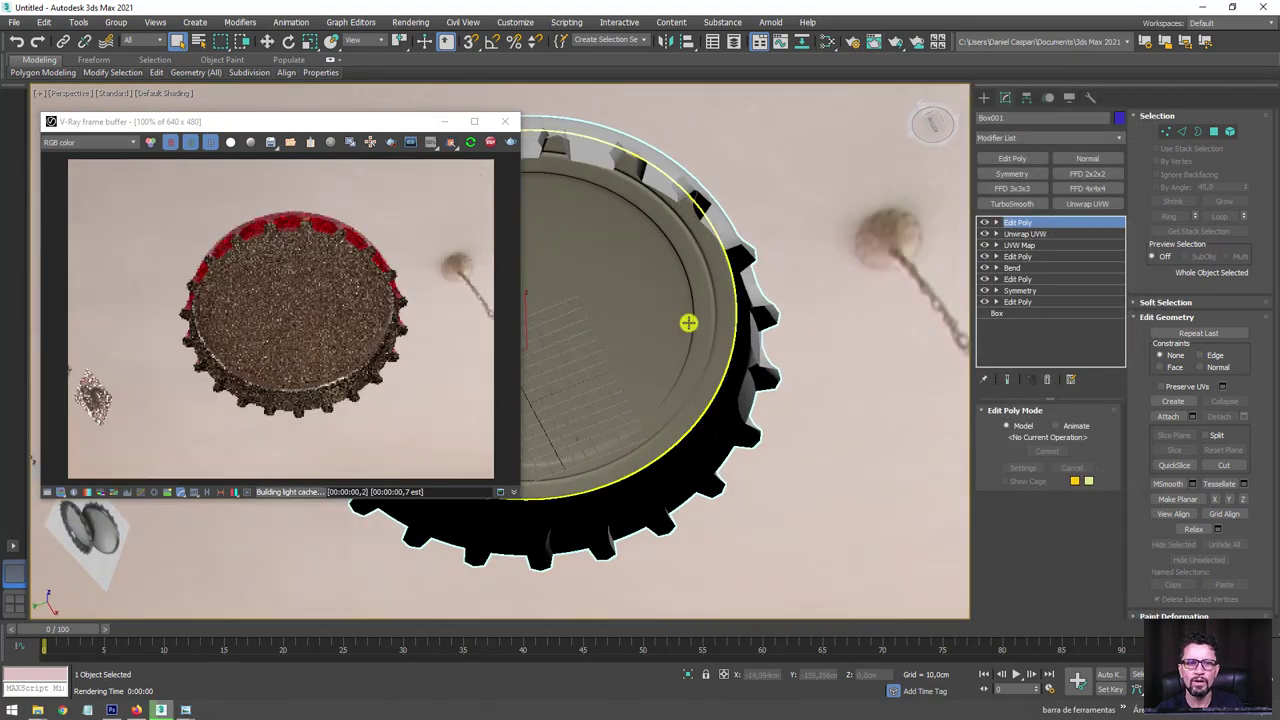
pyautogui.moveTo(710, 345)
pyautogui.keyDown('alt'); pyautogui.mouseDown(button='middle')
pyautogui.moveTo(714, 323)
pyautogui.moveTo(687, 311)
pyautogui.moveTo(709, 349)
pyautogui.mouseUp(button='middle'); pyautogui.keyUp('alt')
pyautogui.scroll(2, 714, 323)
pyautogui.scroll(2, 703, 329)
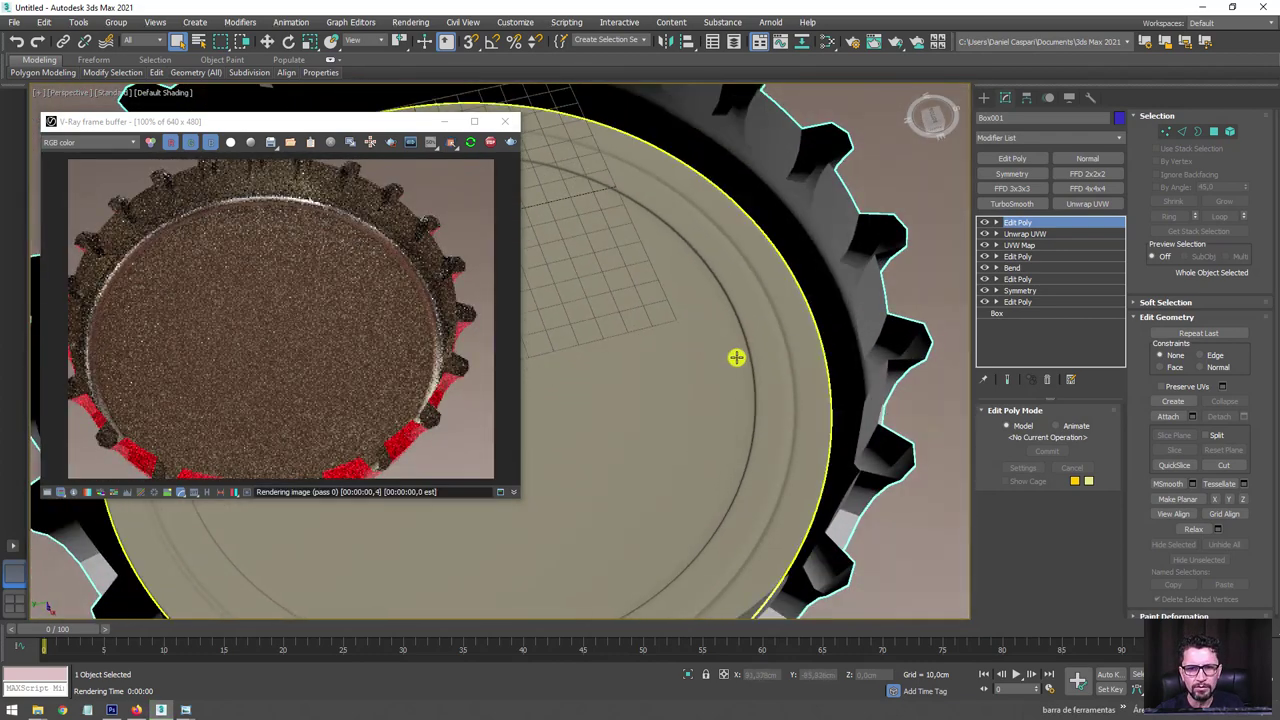
pyautogui.scroll(-2, 743, 366)
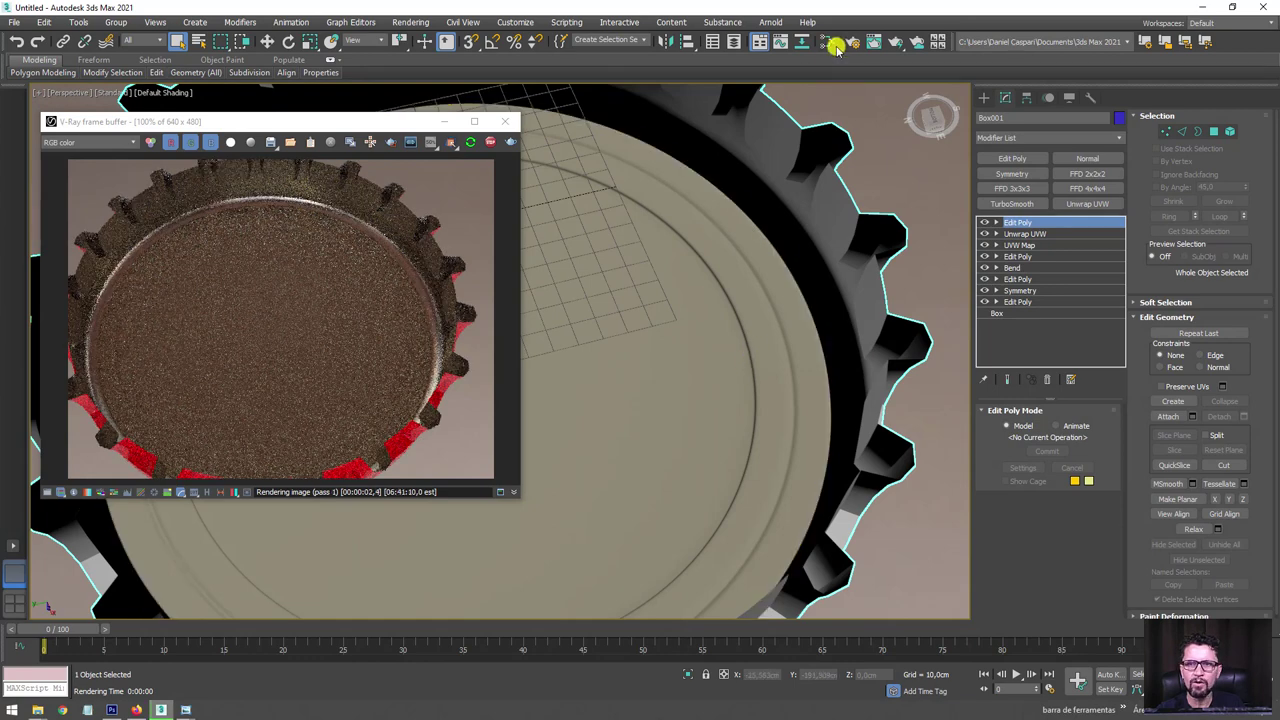
# Reopen the Slate Material Editor and shift the node view upward.
pyautogui.click(829, 41)
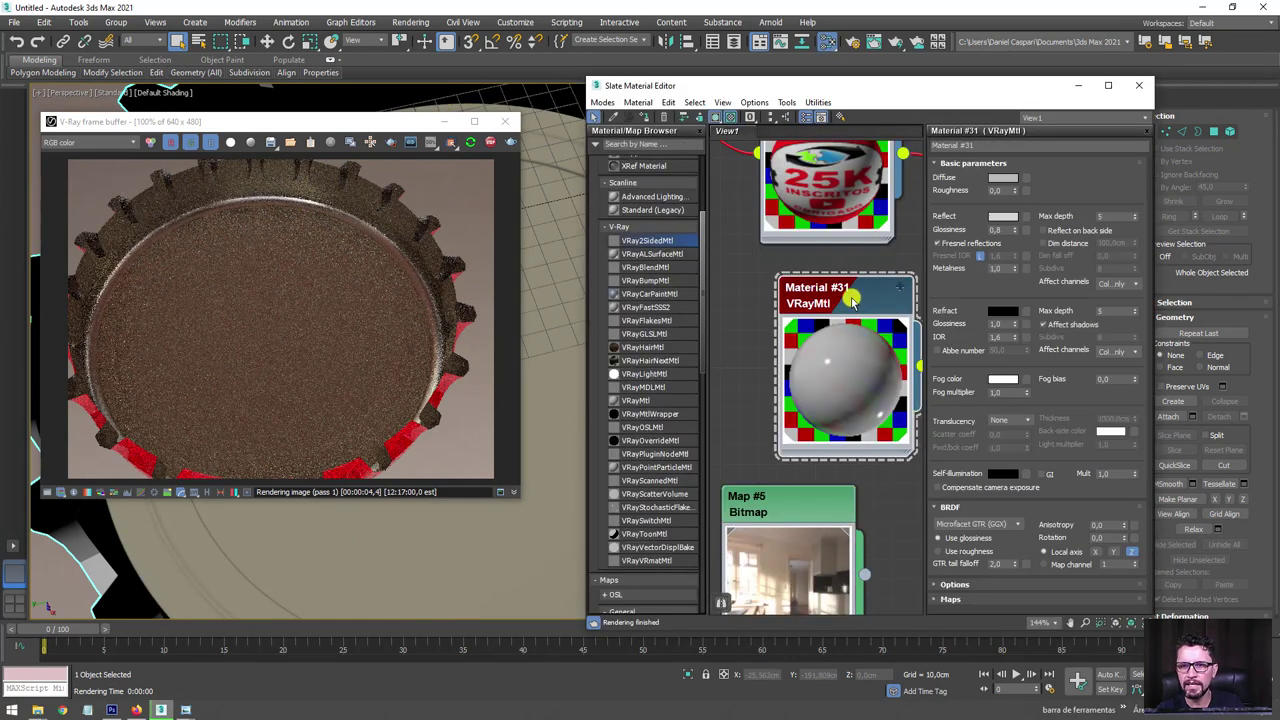
pyautogui.scroll(-1, 850, 300)
pyautogui.moveTo(815, 400); pyautogui.dragTo(878, 237, button='middle')
# Tint Material #28's refraction colour pink.
pyautogui.scroll(-1, 878, 237)
pyautogui.moveTo(843, 446); pyautogui.dragTo(828, 276, button='middle')
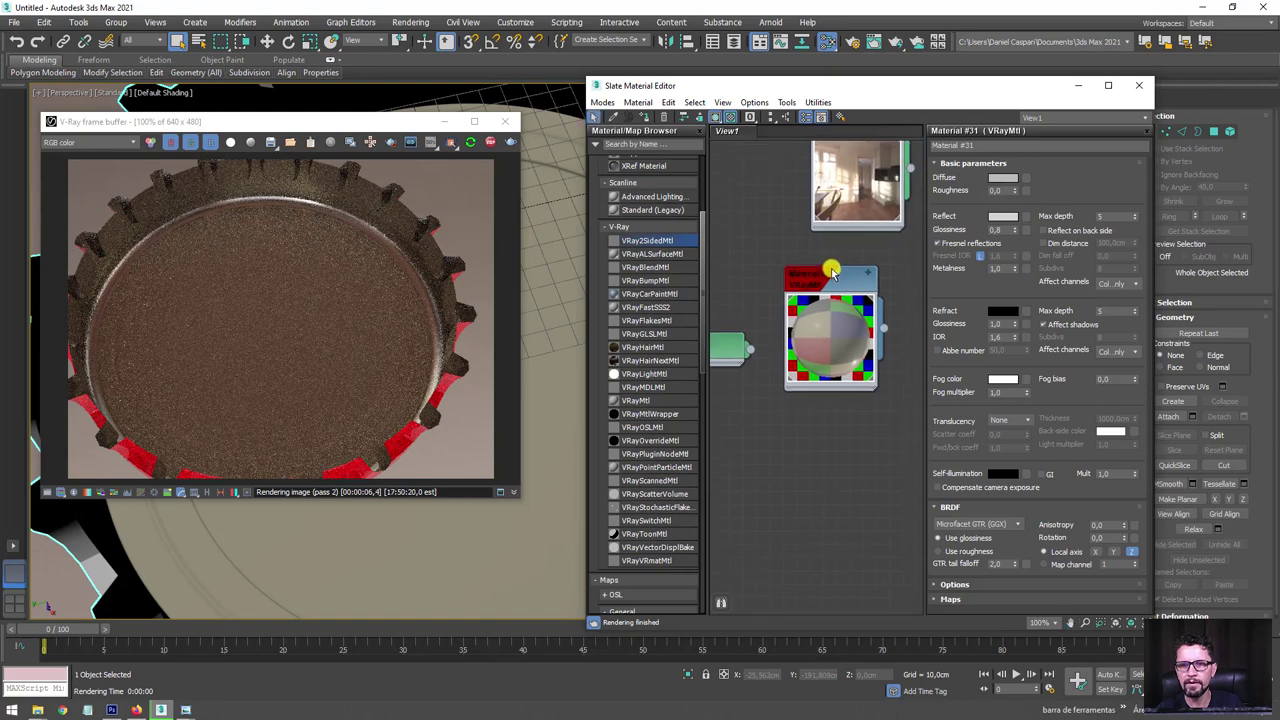
pyautogui.doubleClick(828, 276)
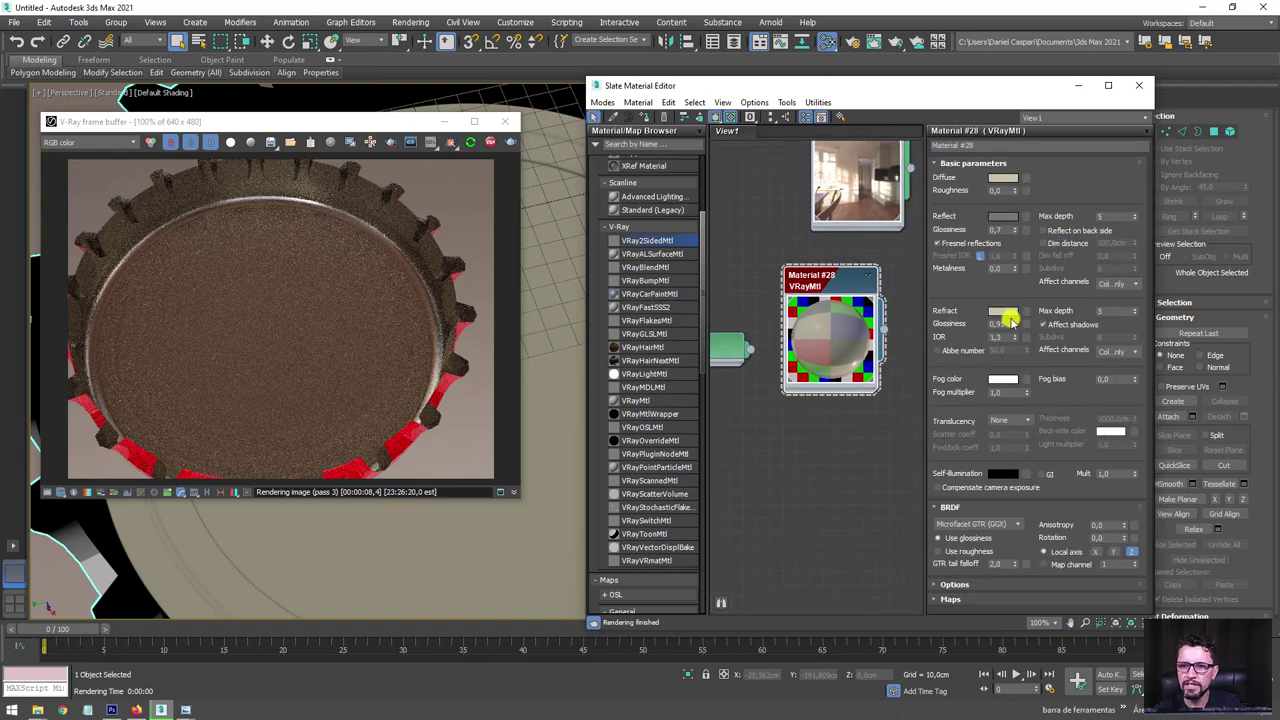
pyautogui.click(1005, 313)
pyautogui.moveTo(605, 201); pyautogui.dragTo(585, 202)
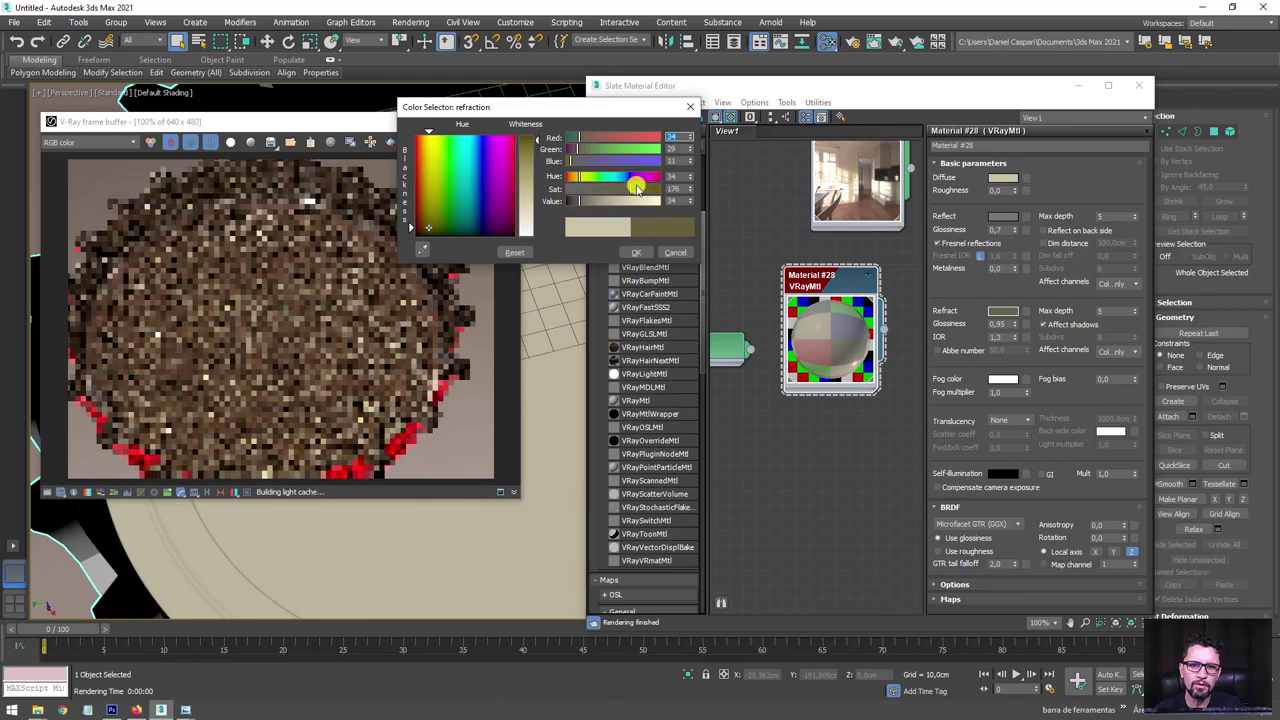
pyautogui.click(586, 201)
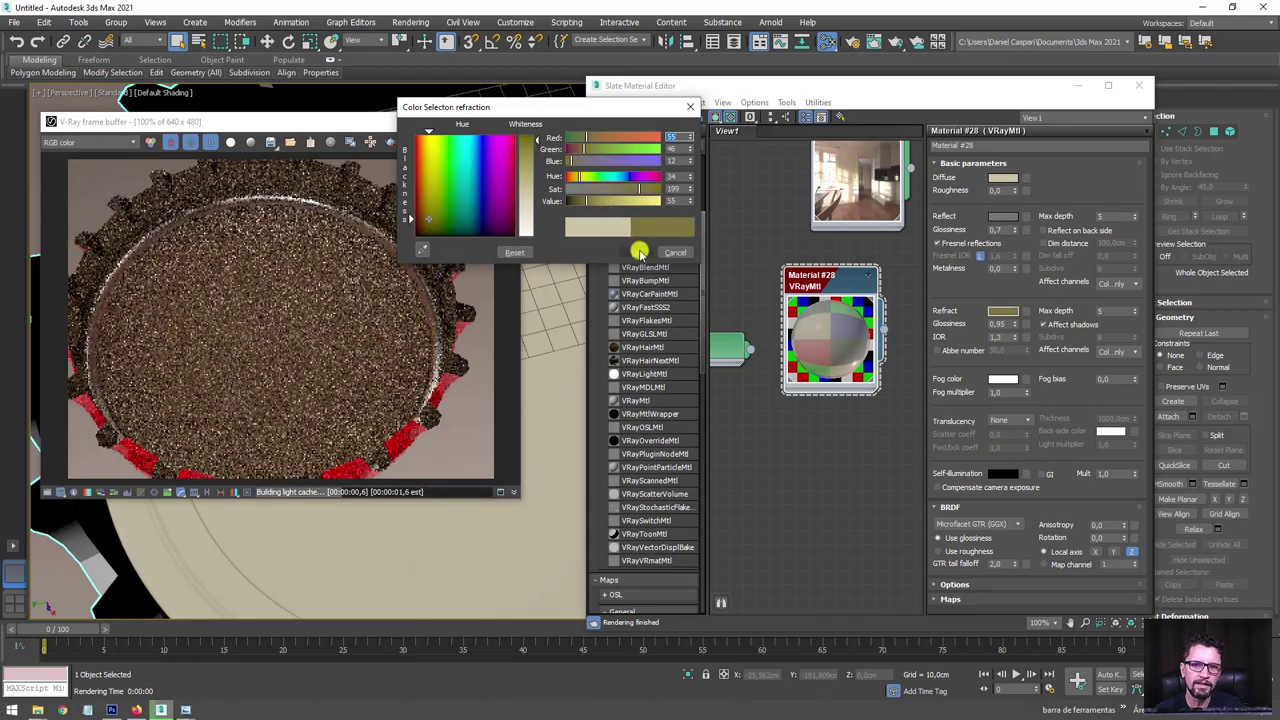
pyautogui.moveTo(620, 177)
pyautogui.mouseDown()
pyautogui.moveTo(655, 177)
pyautogui.moveTo(580, 201)
pyautogui.mouseUp()
pyautogui.click(615, 202)
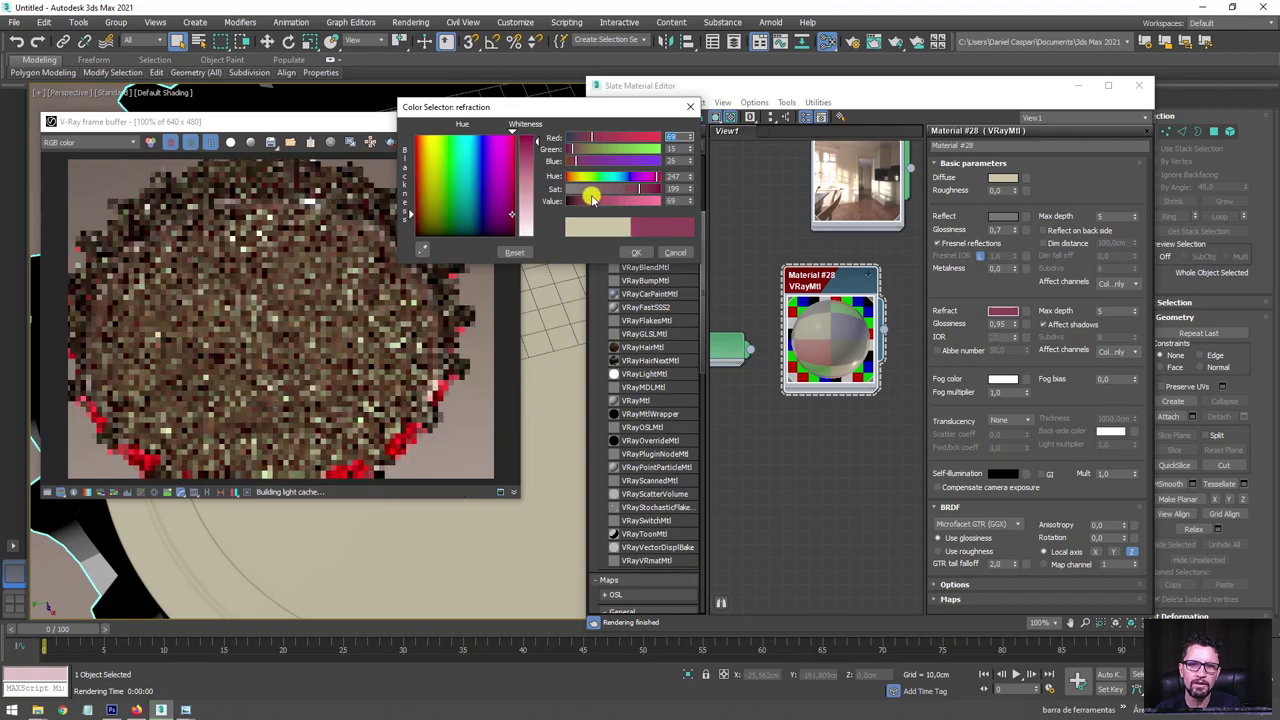
pyautogui.click(636, 252)
# Copy the pink refraction colour onto Material #28's diffuse.
pyautogui.moveTo(1010, 185); pyautogui.dragTo(1003, 178)
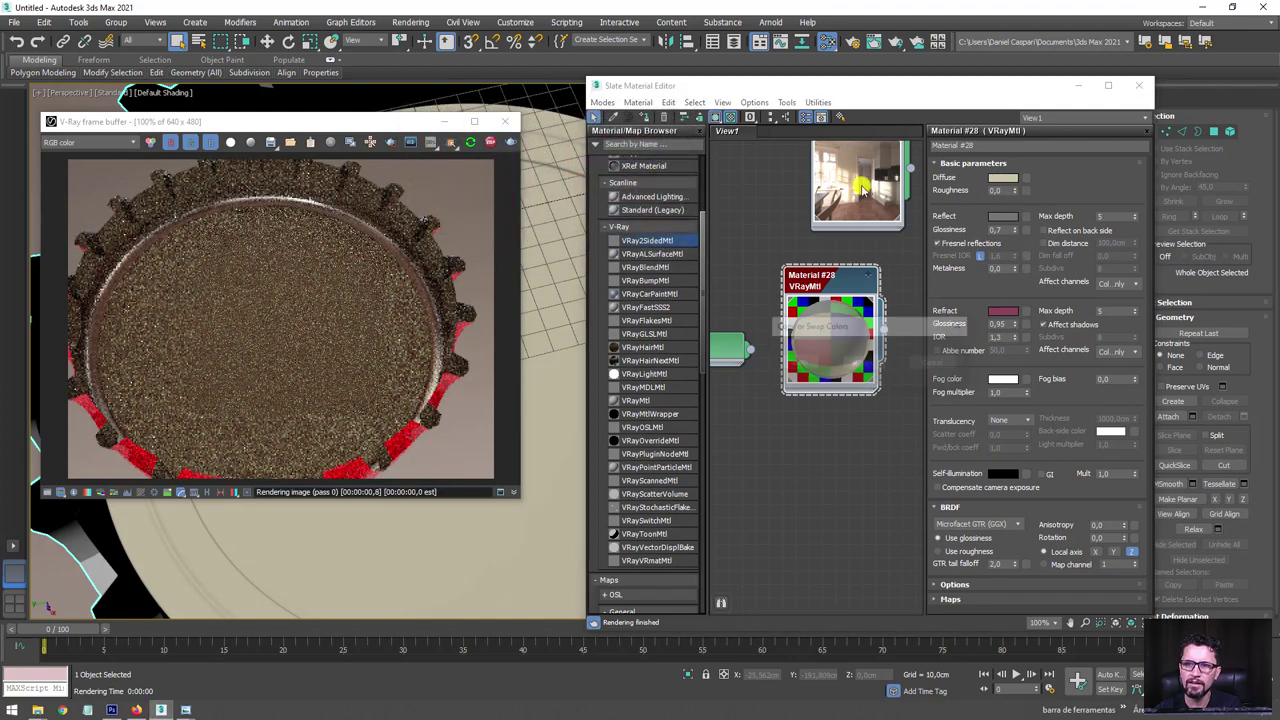
pyautogui.click(876, 362)
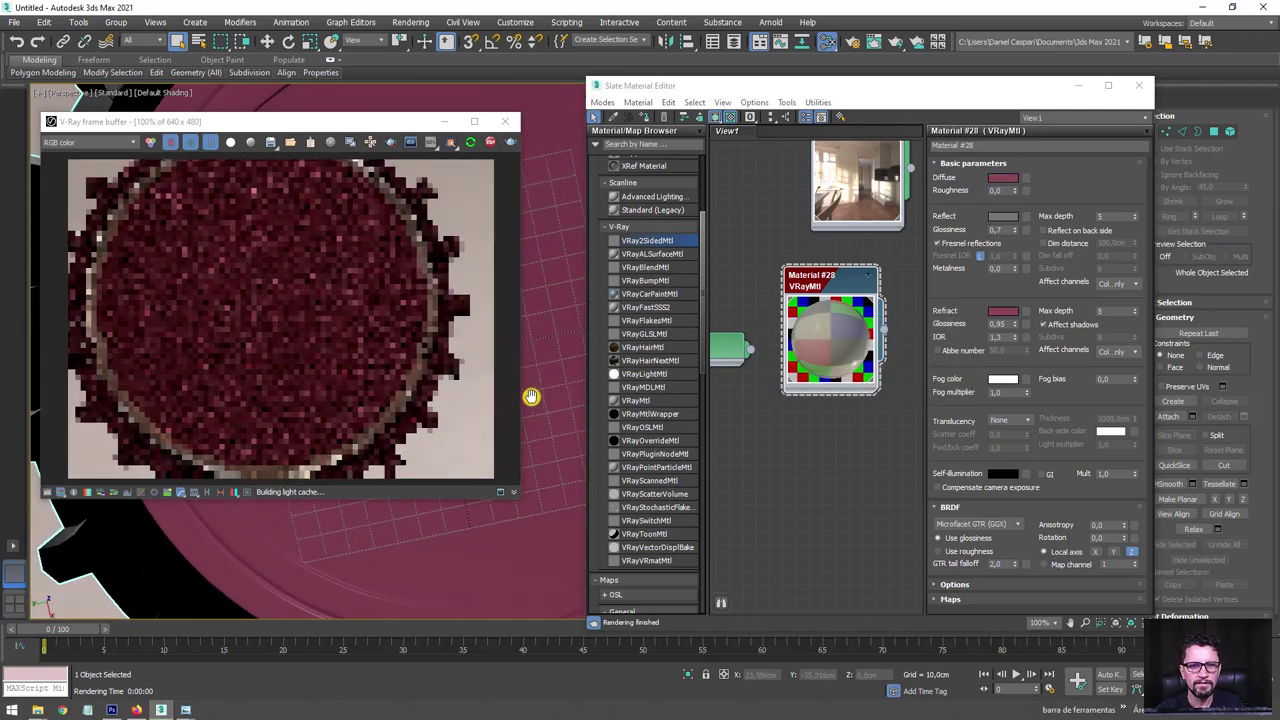
pyautogui.scroll(-3, 563, 397)
pyautogui.moveTo(563, 397)
pyautogui.keyDown('alt'); pyautogui.mouseDown(button='middle')
pyautogui.moveTo(569, 287)
pyautogui.moveTo(558, 270)
pyautogui.mouseUp(button='middle'); pyautogui.keyUp('alt')
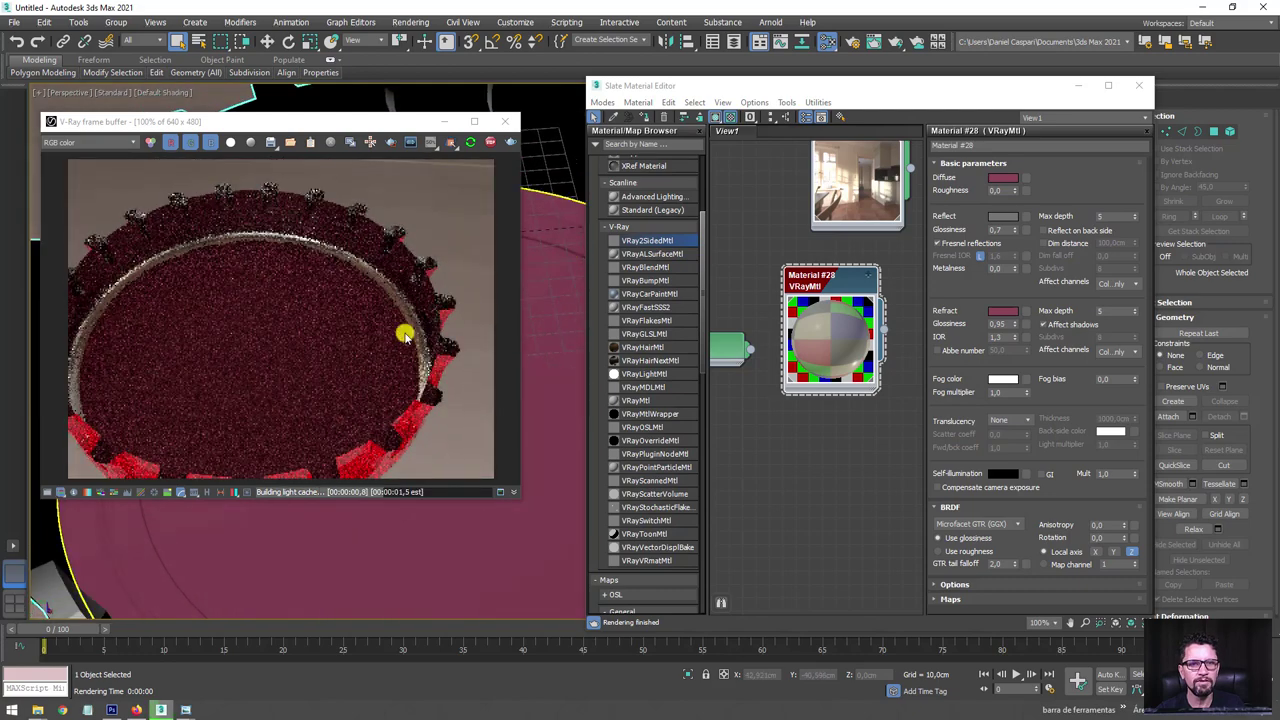
pyautogui.keyDown('alt'); pyautogui.moveTo(522, 243); pyautogui.dragTo(549, 320, button='middle'); pyautogui.keyUp('alt')
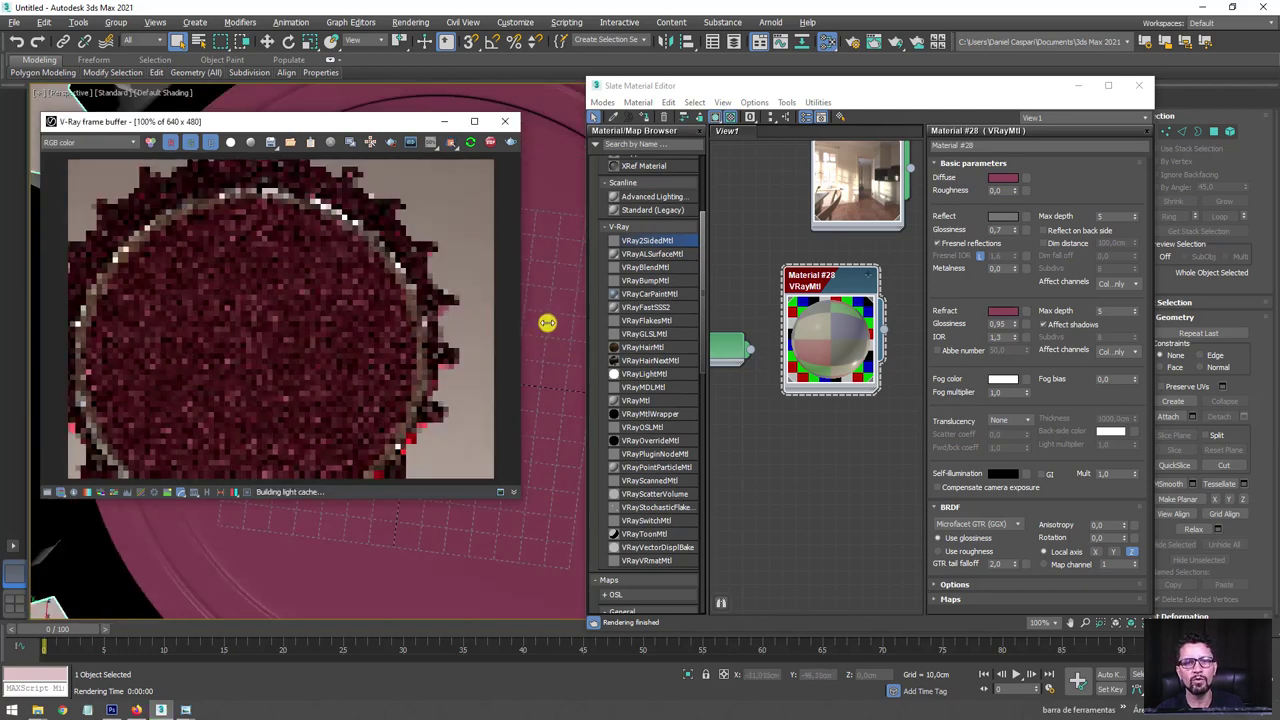
pyautogui.scroll(-2, 549, 320)
# Shift the diffuse colour to golden brown and brighten the refraction colour.
pyautogui.click(1012, 177)
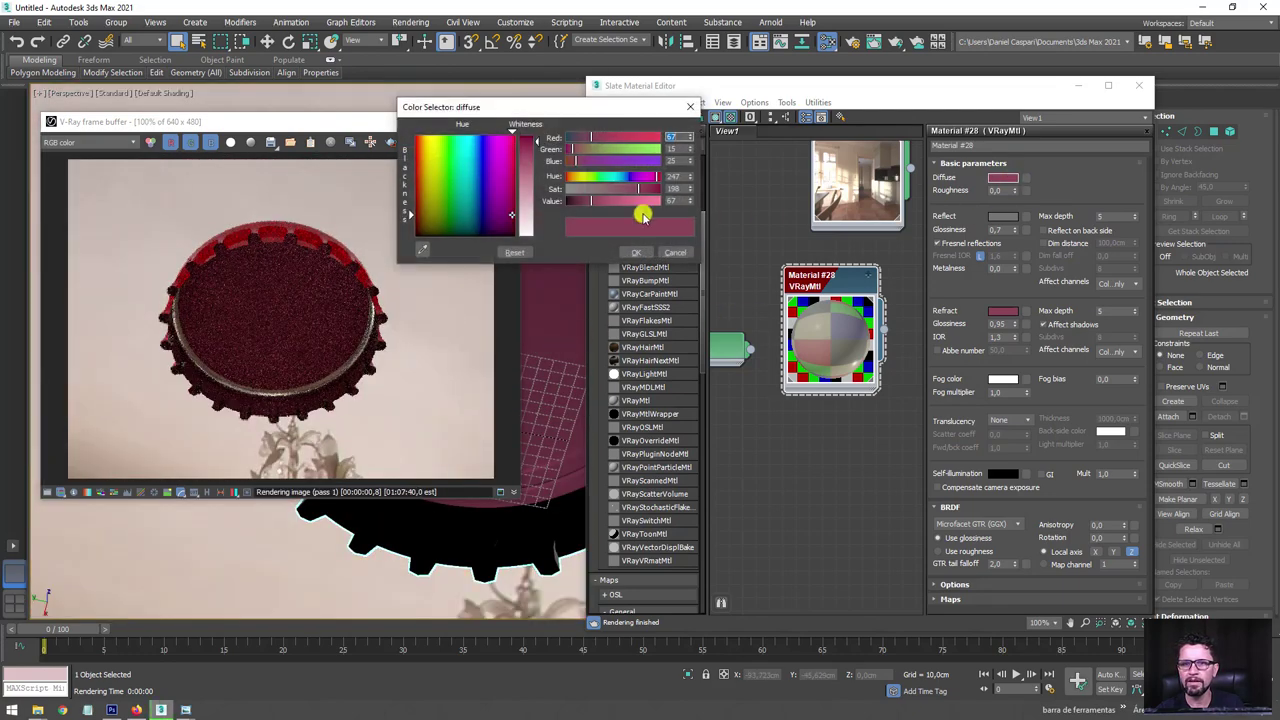
pyautogui.moveTo(586, 182); pyautogui.dragTo(598, 200)
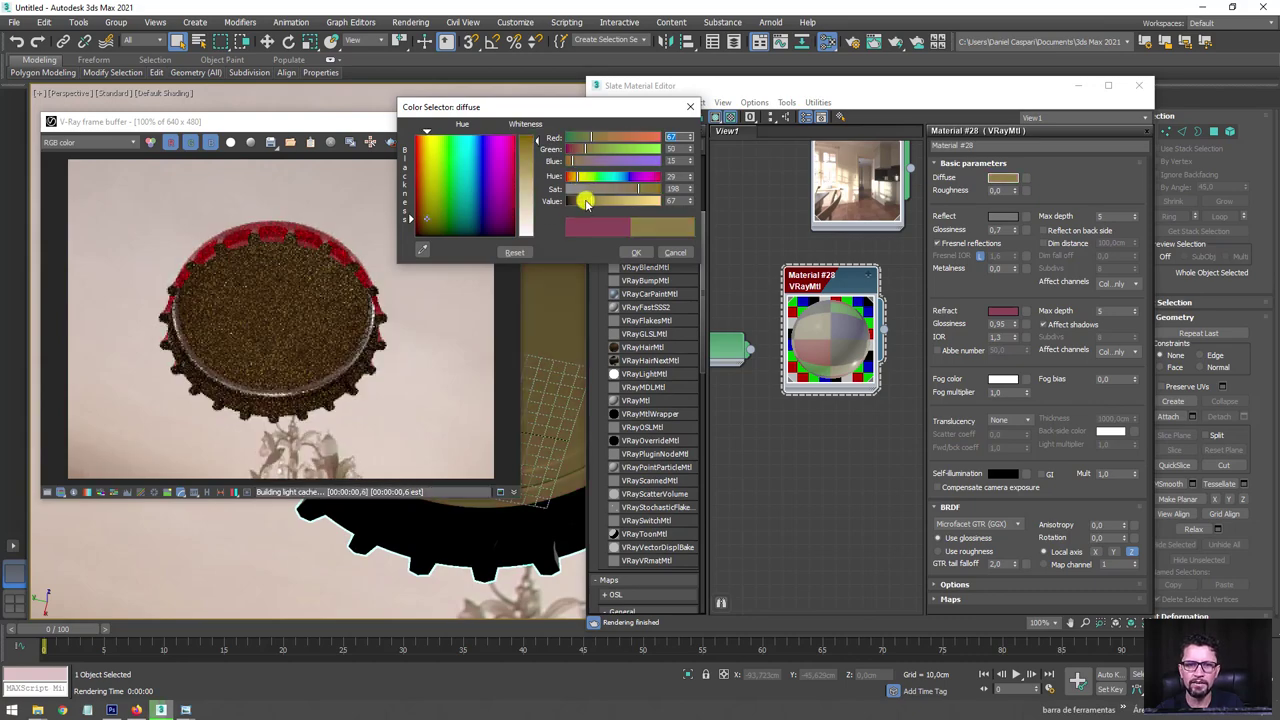
pyautogui.click(635, 252)
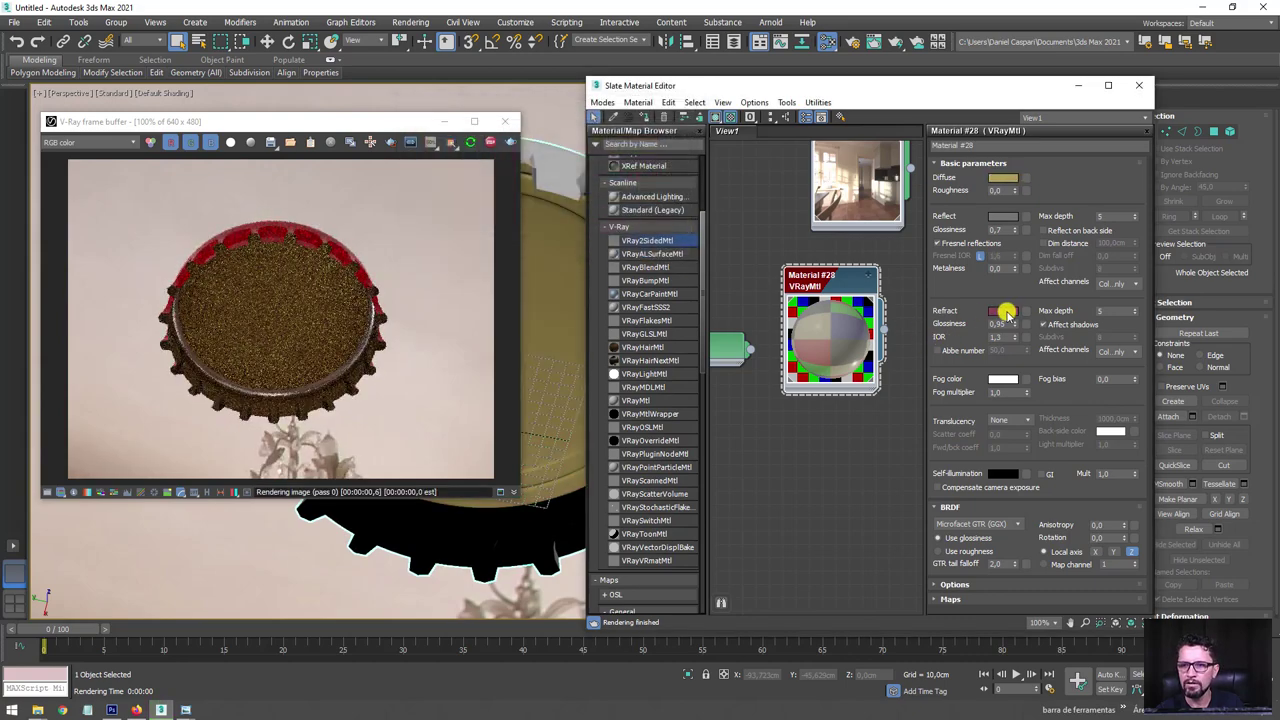
pyautogui.click(1011, 312)
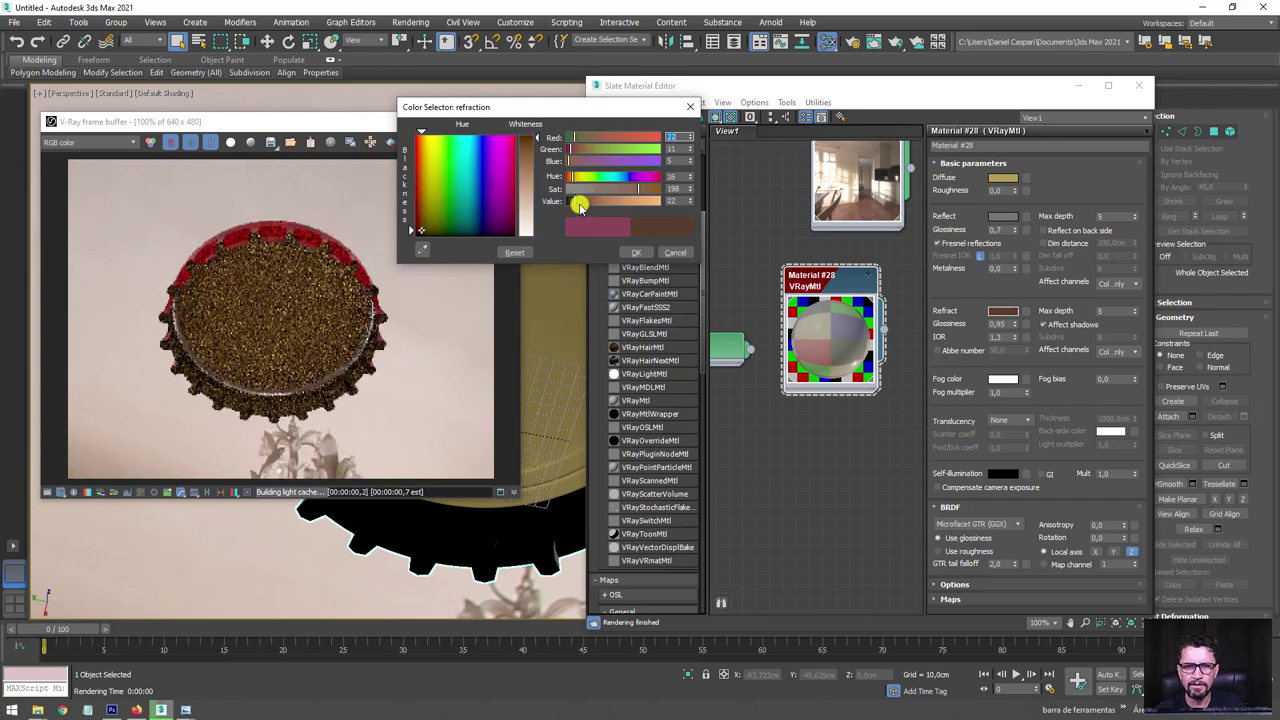
pyautogui.moveTo(580, 204); pyautogui.dragTo(600, 203)
pyautogui.click(635, 252)
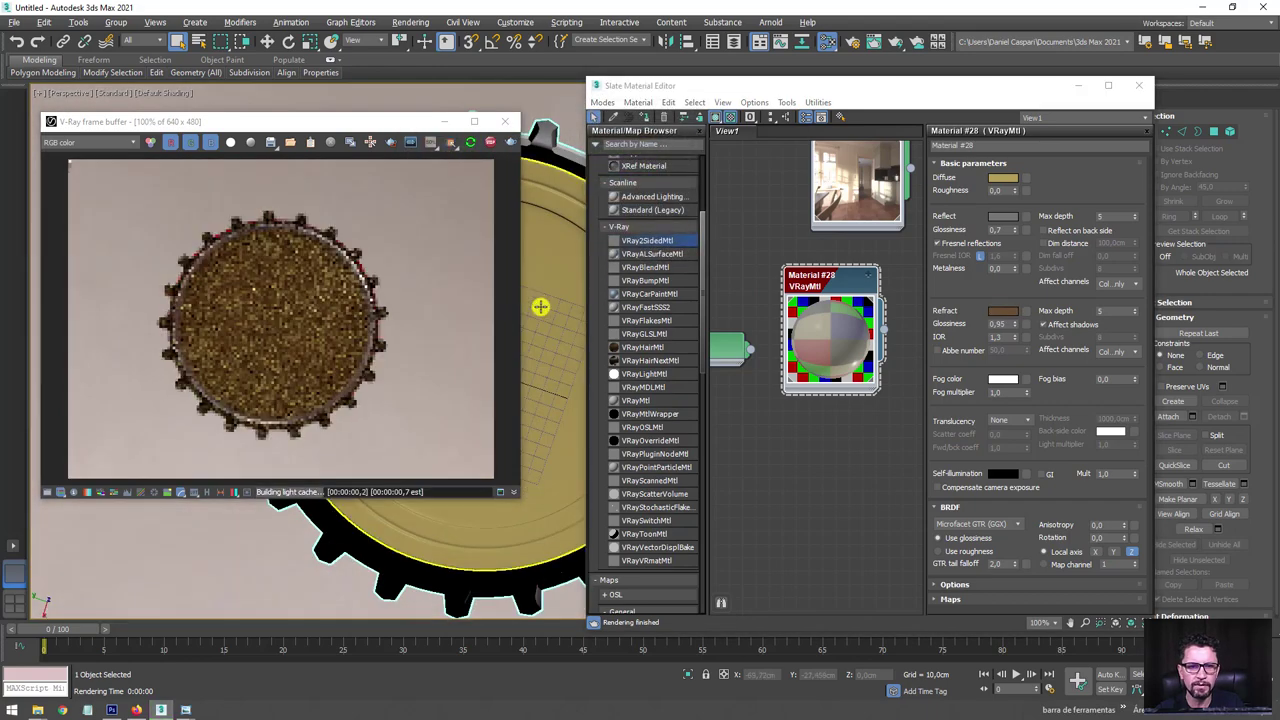
# Set refraction glossiness to 0,95 and the refraction colour to light grey.
pyautogui.scroll(3, 540, 307)
pyautogui.scroll(-1, 558, 290)
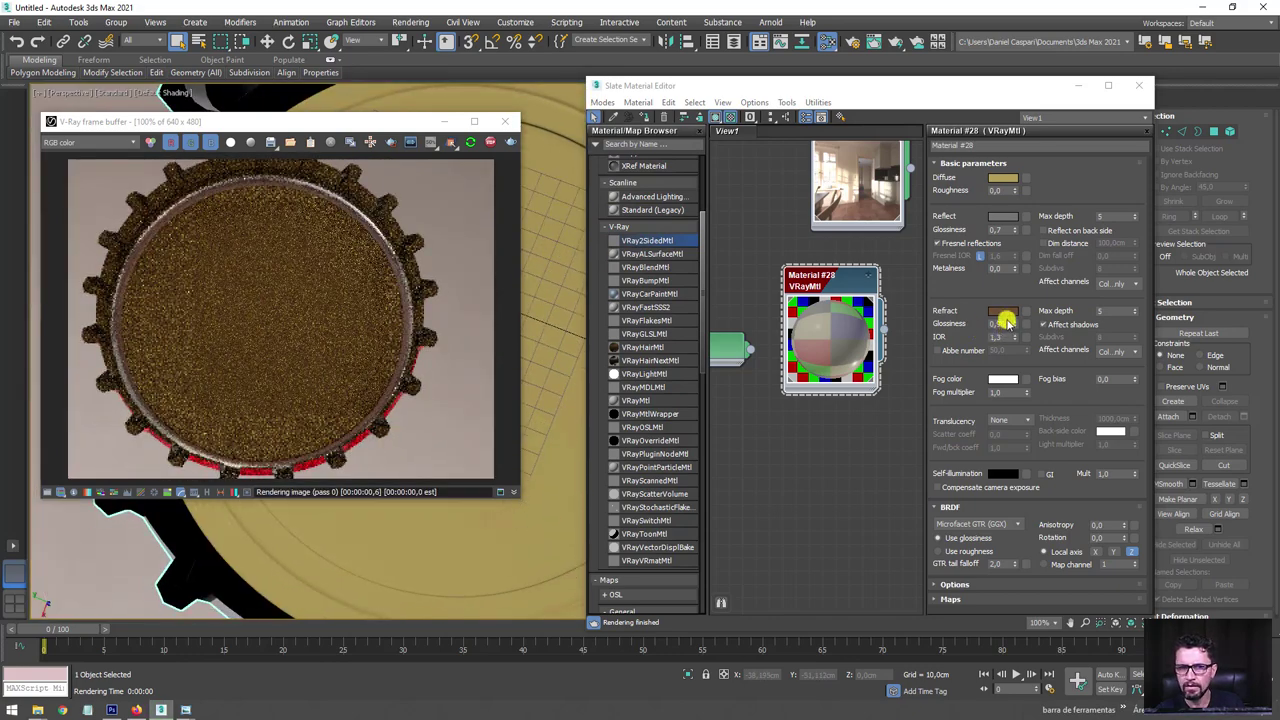
pyautogui.write('0,95')
pyautogui.press('Return')
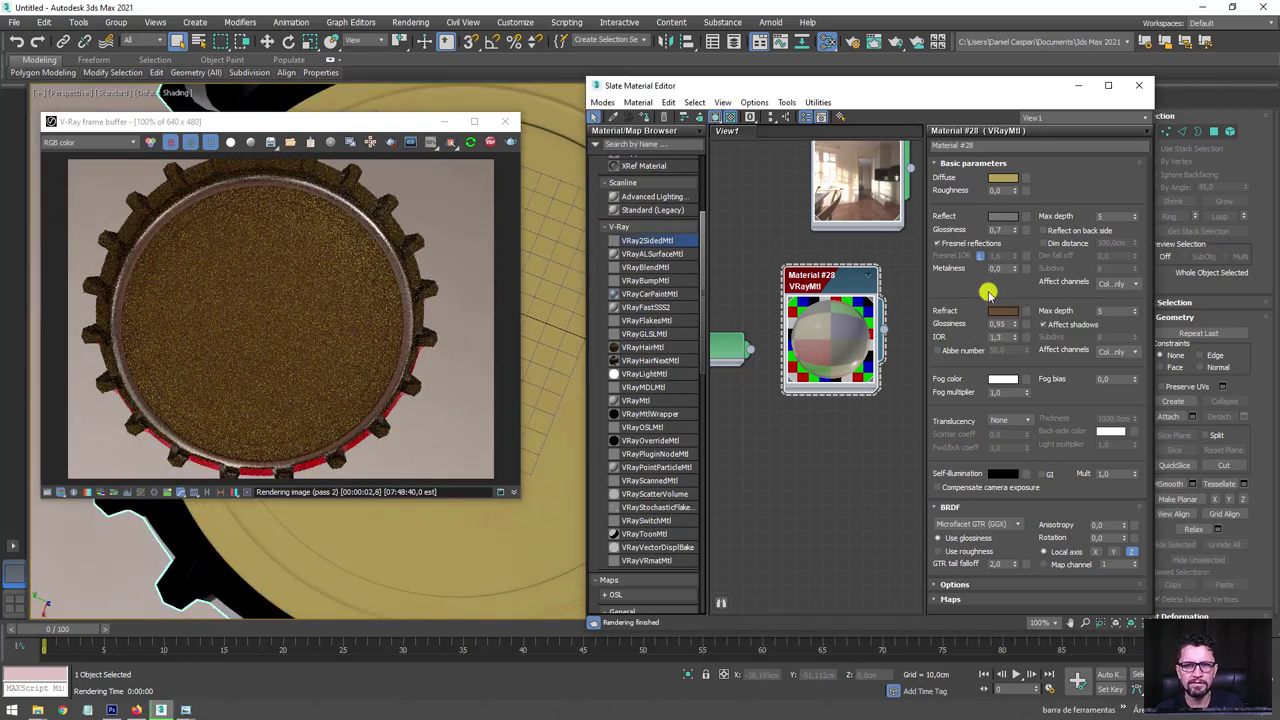
pyautogui.click(1000, 313)
pyautogui.moveTo(529, 177); pyautogui.dragTo(583, 211)
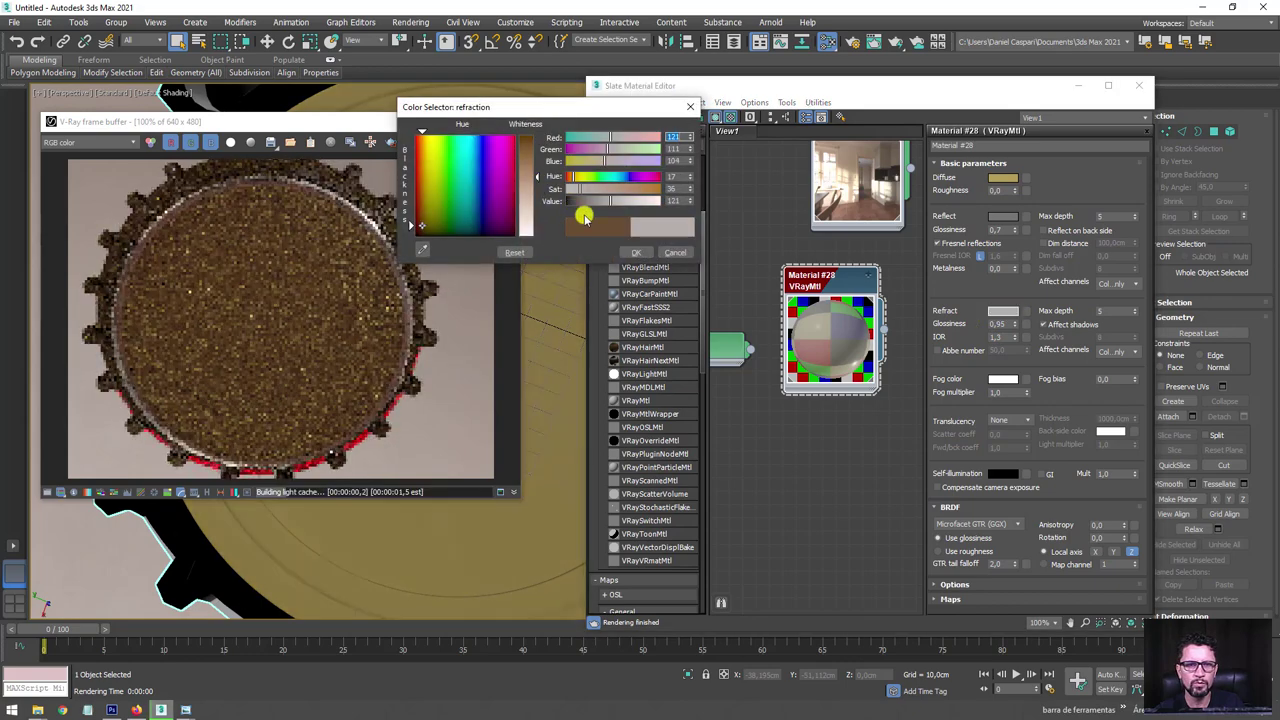
pyautogui.click(636, 252)
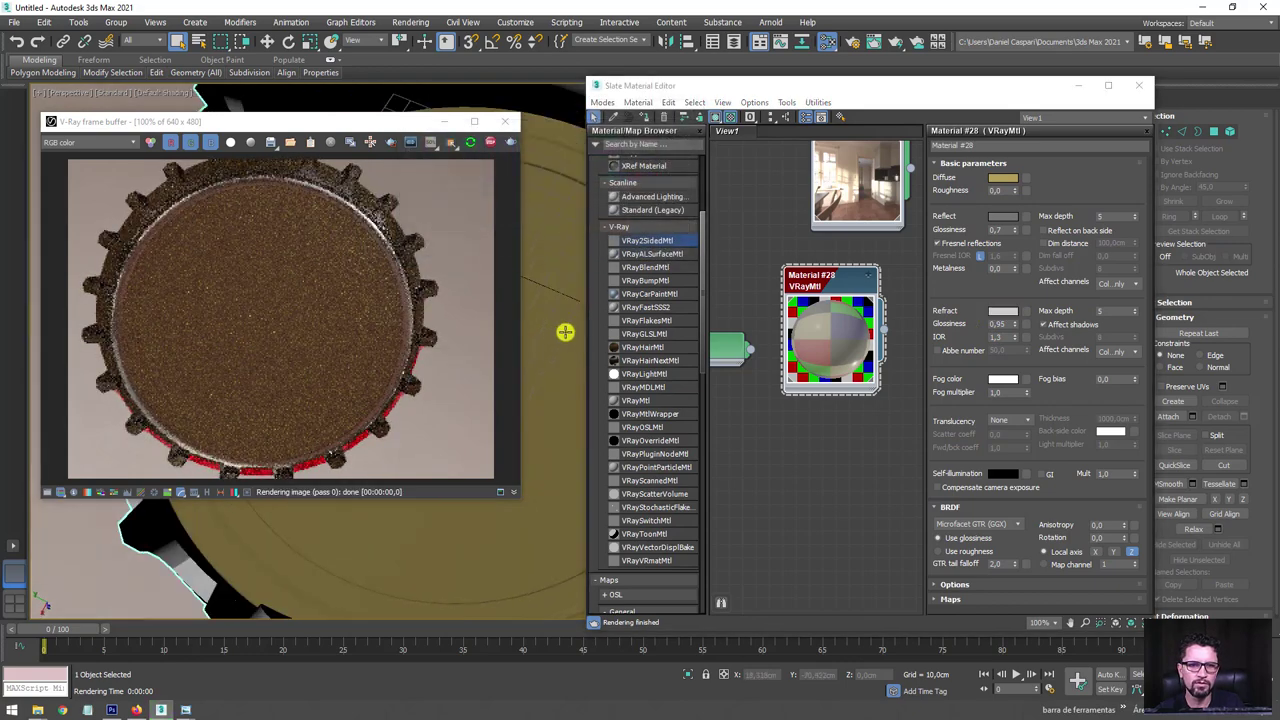
# Close the render window and the material editor.
pyautogui.click(560, 90)
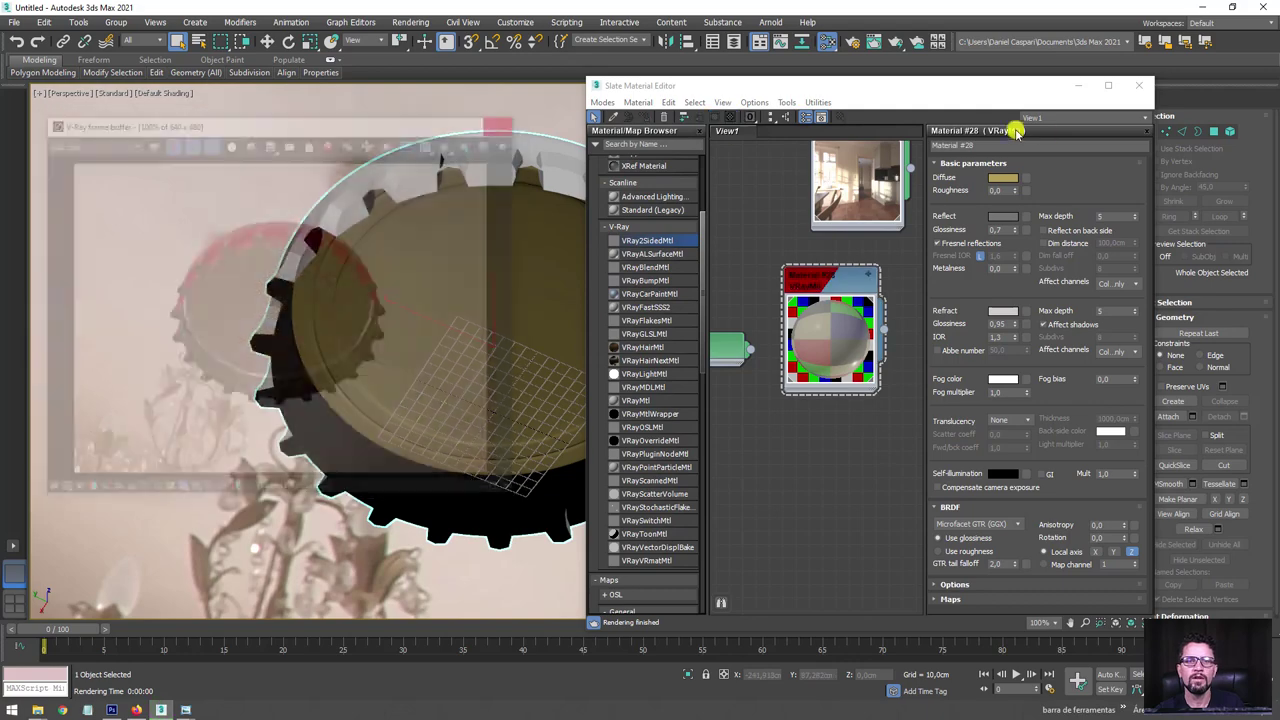
pyautogui.click(1138, 85)
pyautogui.moveTo(720, 243)
pyautogui.keyDown('alt'); pyautogui.mouseDown(button='middle')
pyautogui.moveTo(614, 323)
pyautogui.moveTo(634, 427)
pyautogui.mouseUp(button='middle'); pyautogui.keyUp('alt')
pyautogui.scroll(-5, 640, 426)
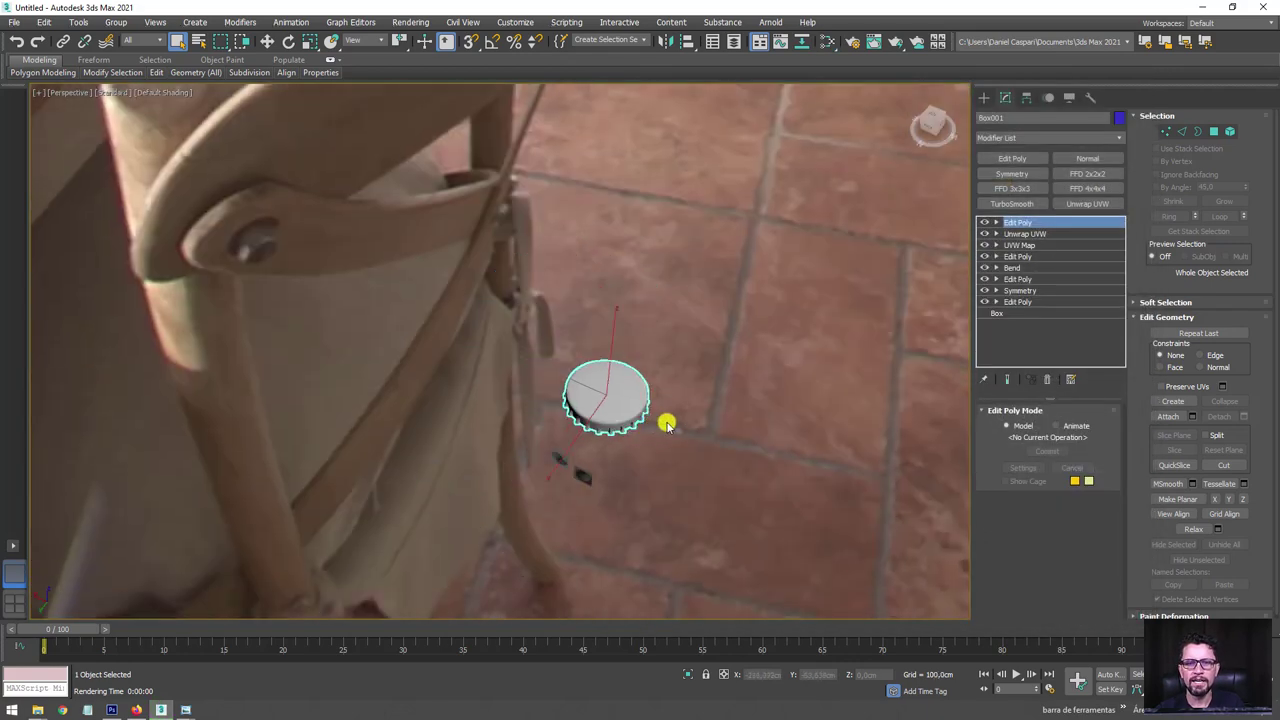
# Draw a large Plane around the bottle cap as the floor.
pyautogui.click(724, 409)
pyautogui.keyDown('alt'); pyautogui.moveTo(724, 409); pyautogui.dragTo(631, 411, button='middle'); pyautogui.keyUp('alt')
pyautogui.moveTo(439, 422); pyautogui.dragTo(531, 441)
pyautogui.moveTo(531, 441)
pyautogui.keyDown('alt'); pyautogui.mouseDown(button='middle')
pyautogui.moveTo(411, 462)
pyautogui.moveTo(589, 346)
pyautogui.mouseUp(button='middle'); pyautogui.keyUp('alt')
pyautogui.scroll(5, 589, 346)
pyautogui.click(990, 97)
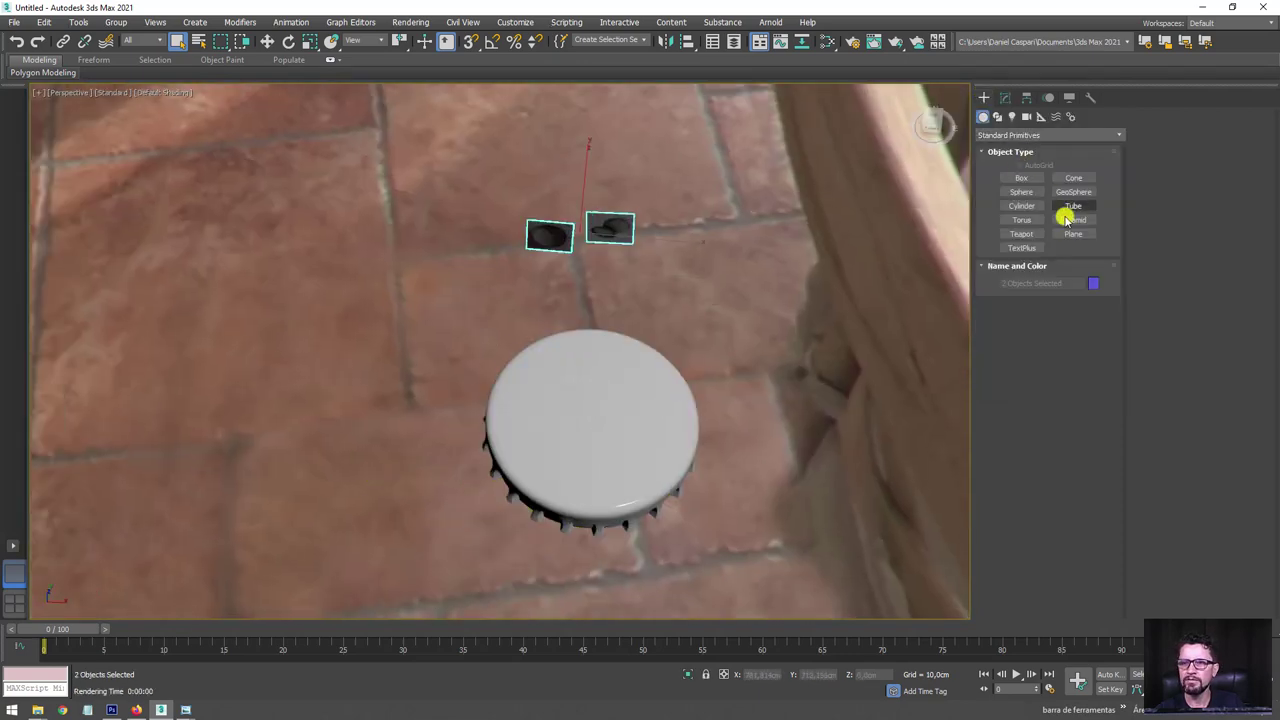
pyautogui.click(1073, 234)
pyautogui.moveTo(549, 400); pyautogui.dragTo(760, 429)
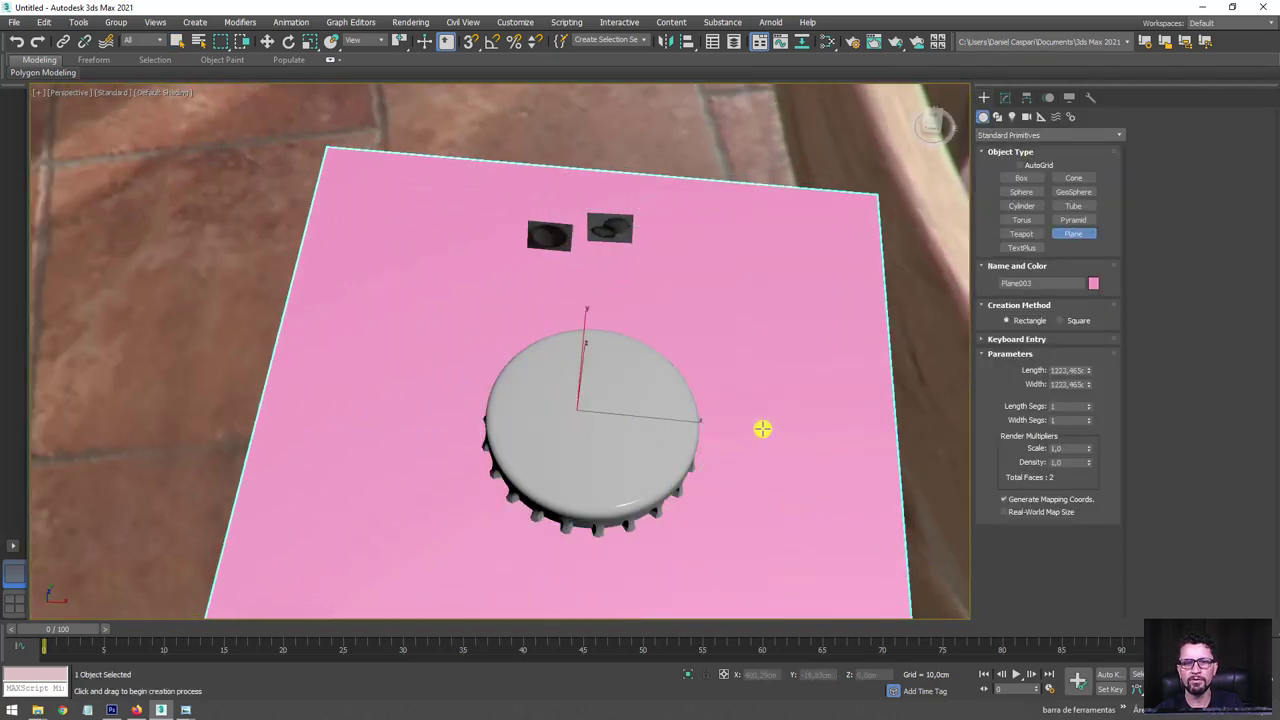
pyautogui.scroll(-4, 795, 400)
pyautogui.keyDown('alt'); pyautogui.moveTo(795, 400); pyautogui.dragTo(766, 388, button='middle'); pyautogui.keyUp('alt')
# Add Edit Poly and extend the plane's back edge upward into a wall.
pyautogui.click(1005, 97)
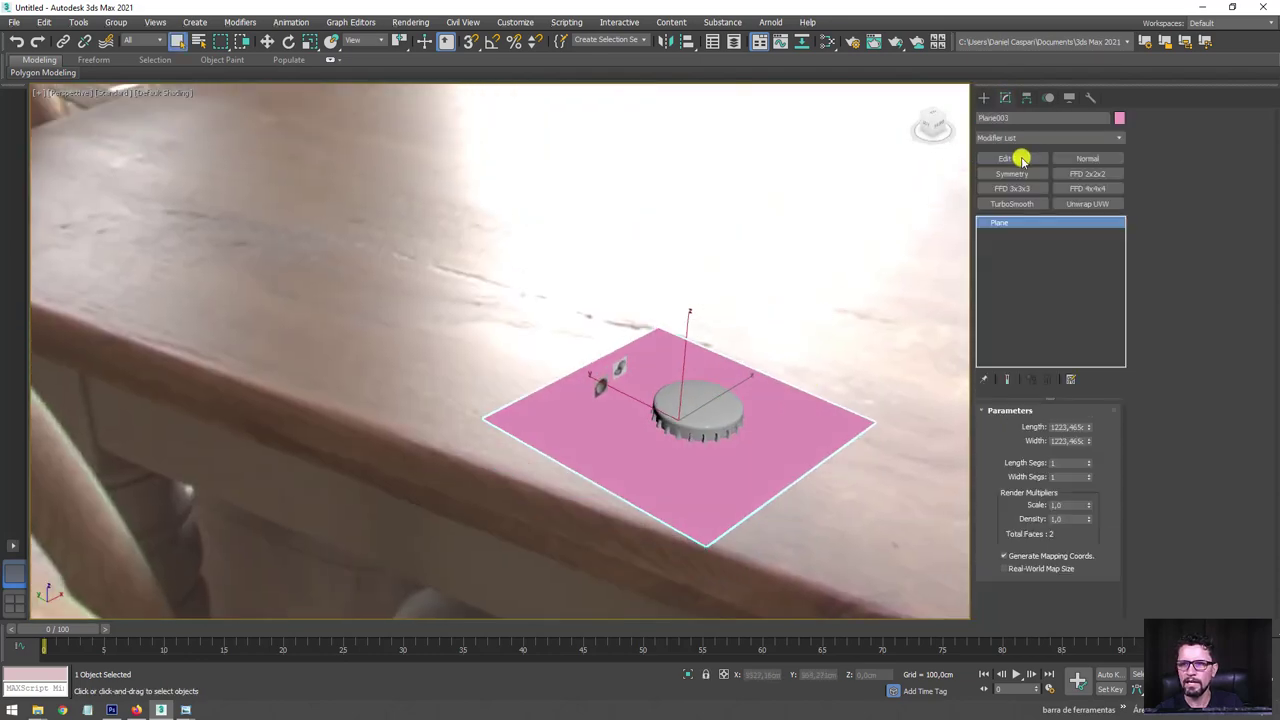
pyautogui.click(1017, 161)
pyautogui.click(1181, 131)
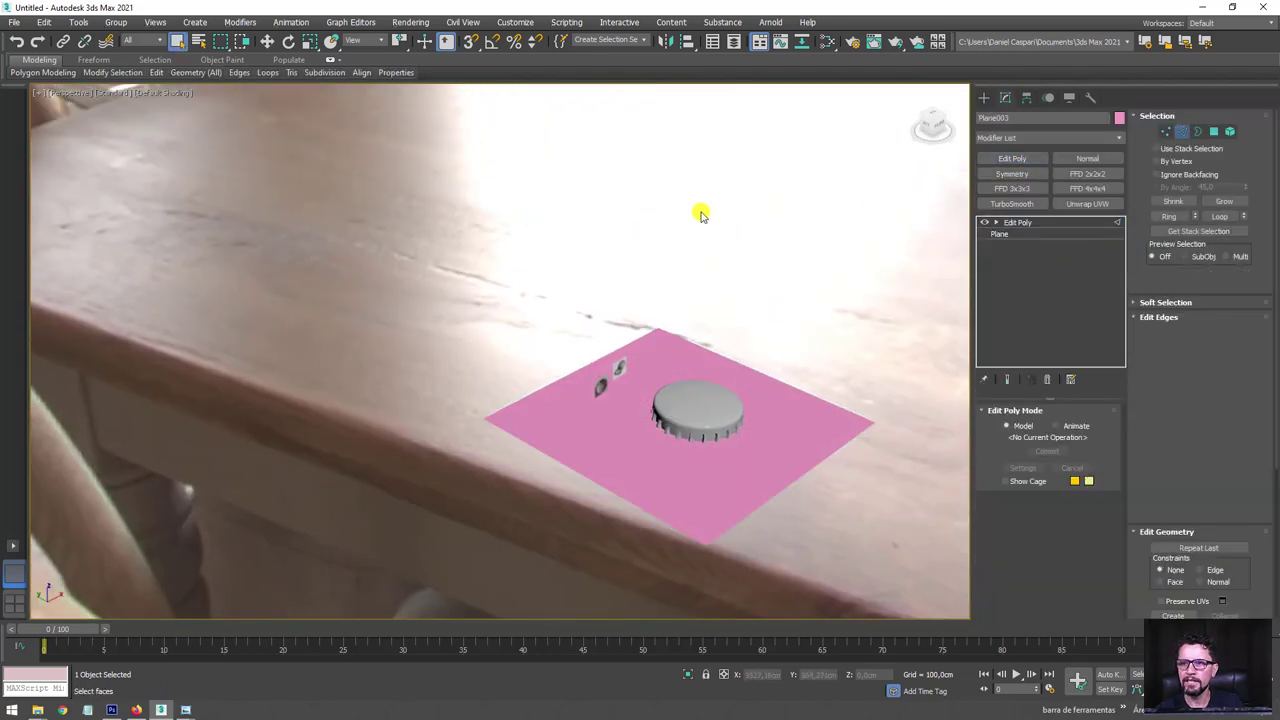
pyautogui.click(590, 385)
pyautogui.press('w')
pyautogui.keyDown('shift'); pyautogui.moveTo(586, 294); pyautogui.dragTo(582, 156); pyautogui.keyUp('shift')
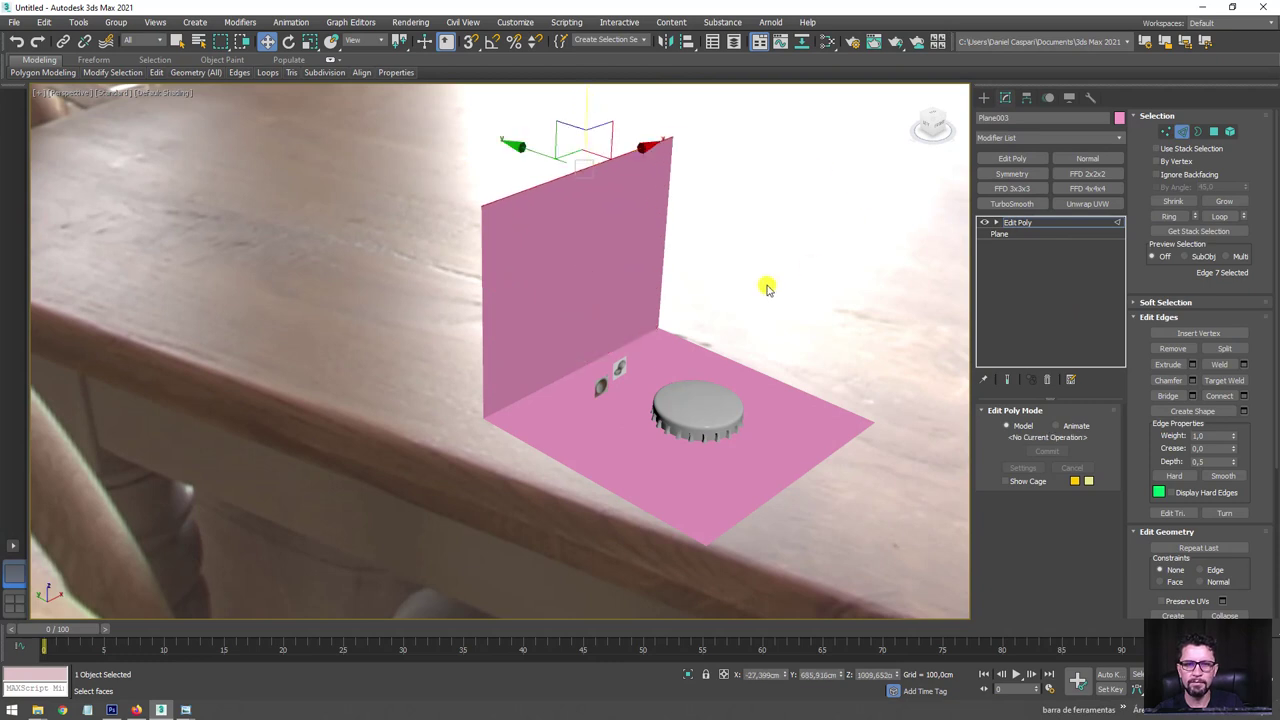
# Chamfer the floor-to-wall corner edge into a rounded curve.
pyautogui.click(607, 373)
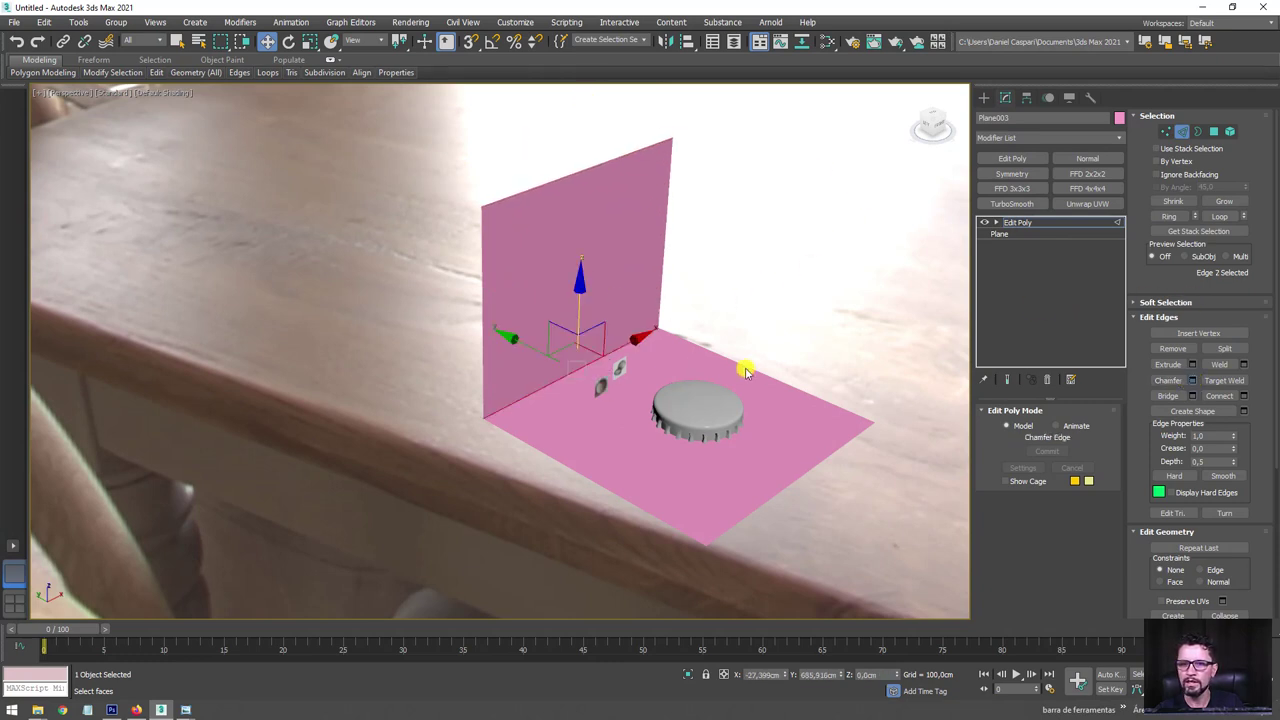
pyautogui.hotkey('ctrl', 'shift', 'c')
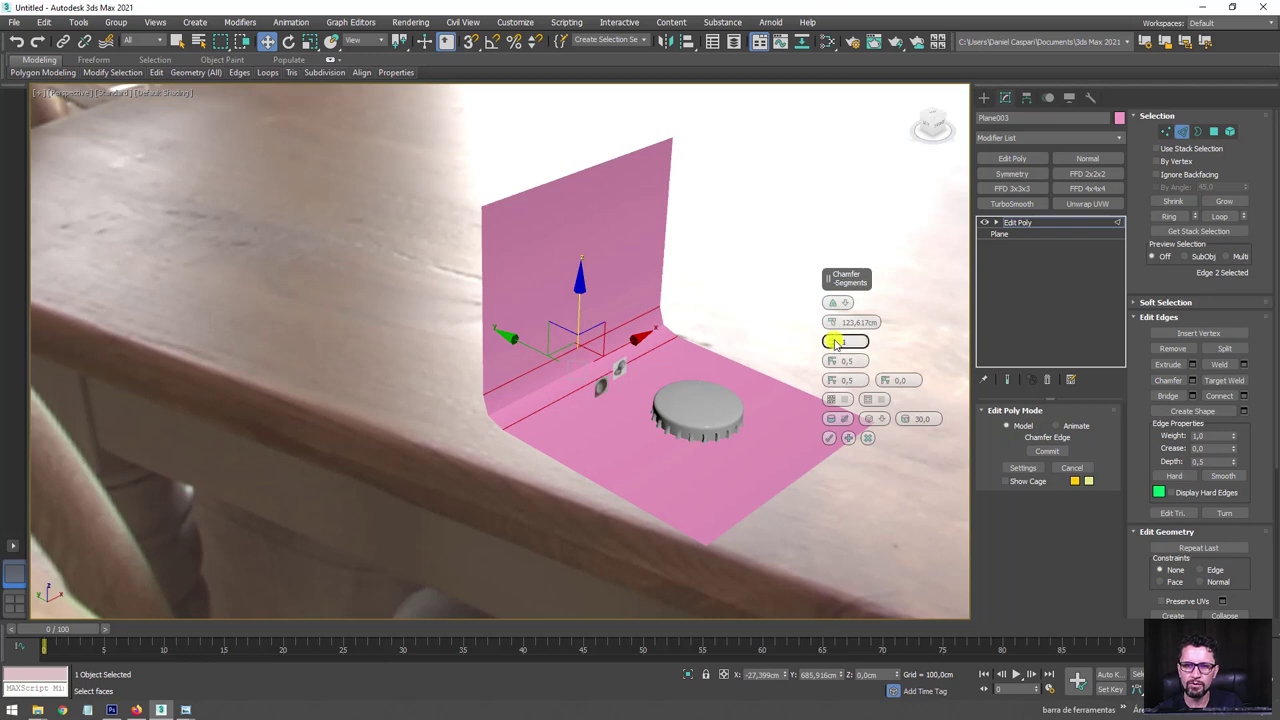
pyautogui.click(838, 440)
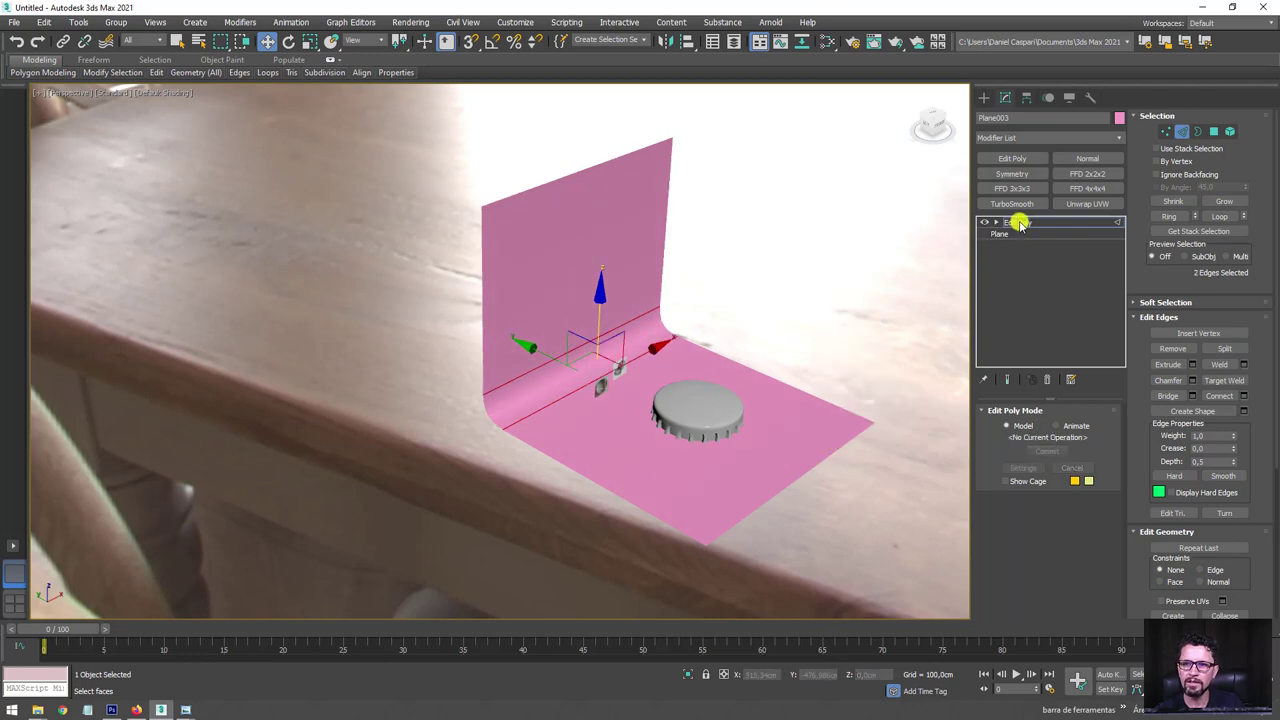
pyautogui.click(1017, 222)
pyautogui.press('r')
pyautogui.scroll(5, 687, 415)
pyautogui.scroll(-3, 760, 277)
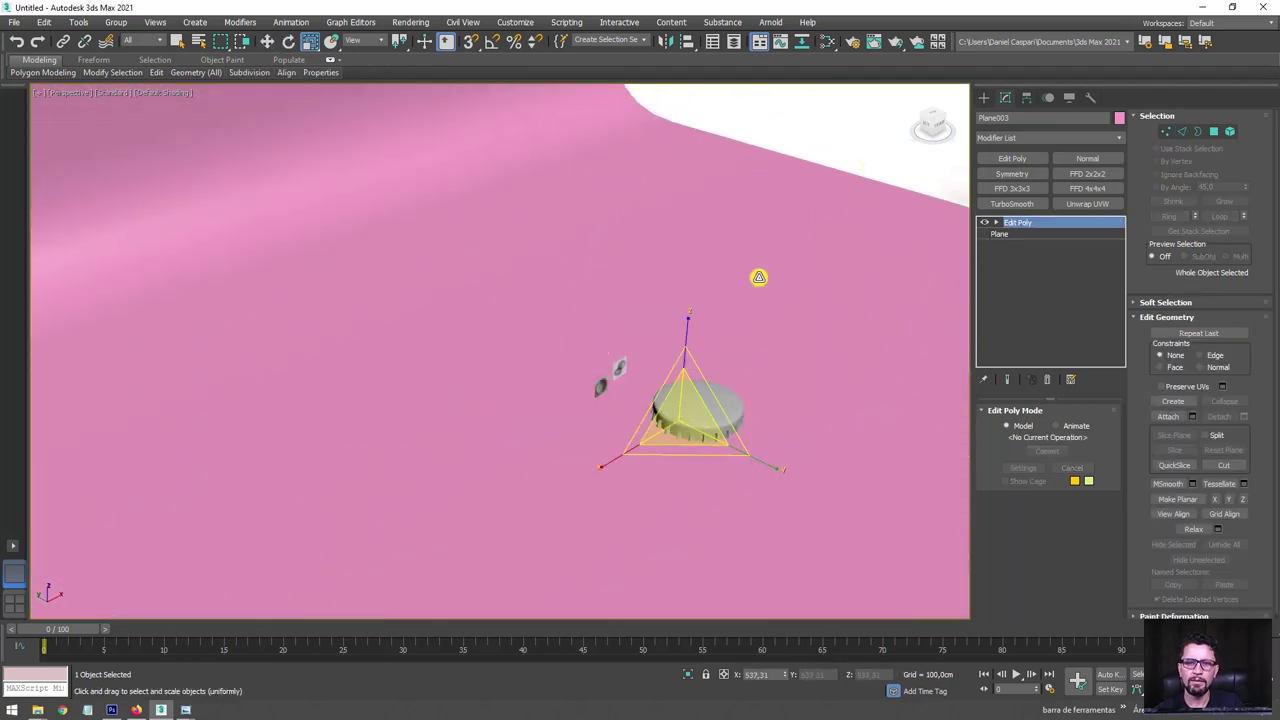
# Assign a new VRayMtl, Material #32, to the backdrop with diffuse value 58.
pyautogui.click(826, 44)
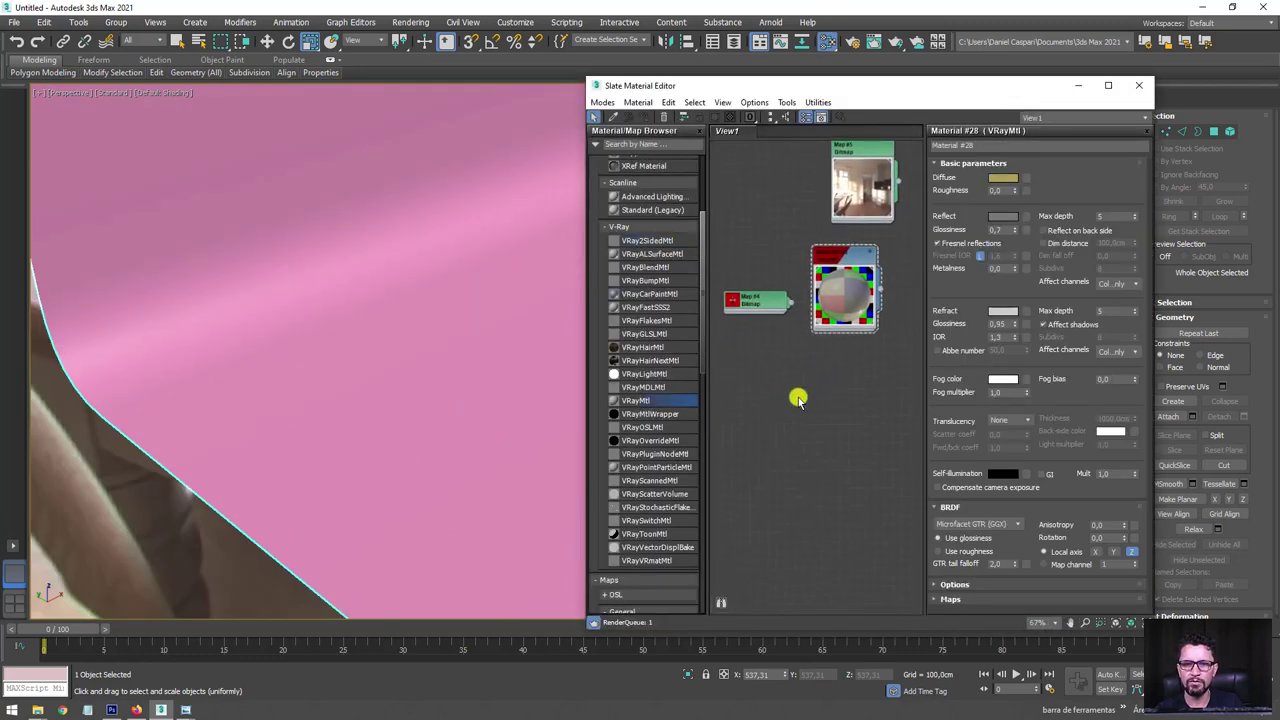
pyautogui.moveTo(797, 399); pyautogui.dragTo(790, 395)
pyautogui.moveTo(766, 528); pyautogui.dragTo(365, 530)
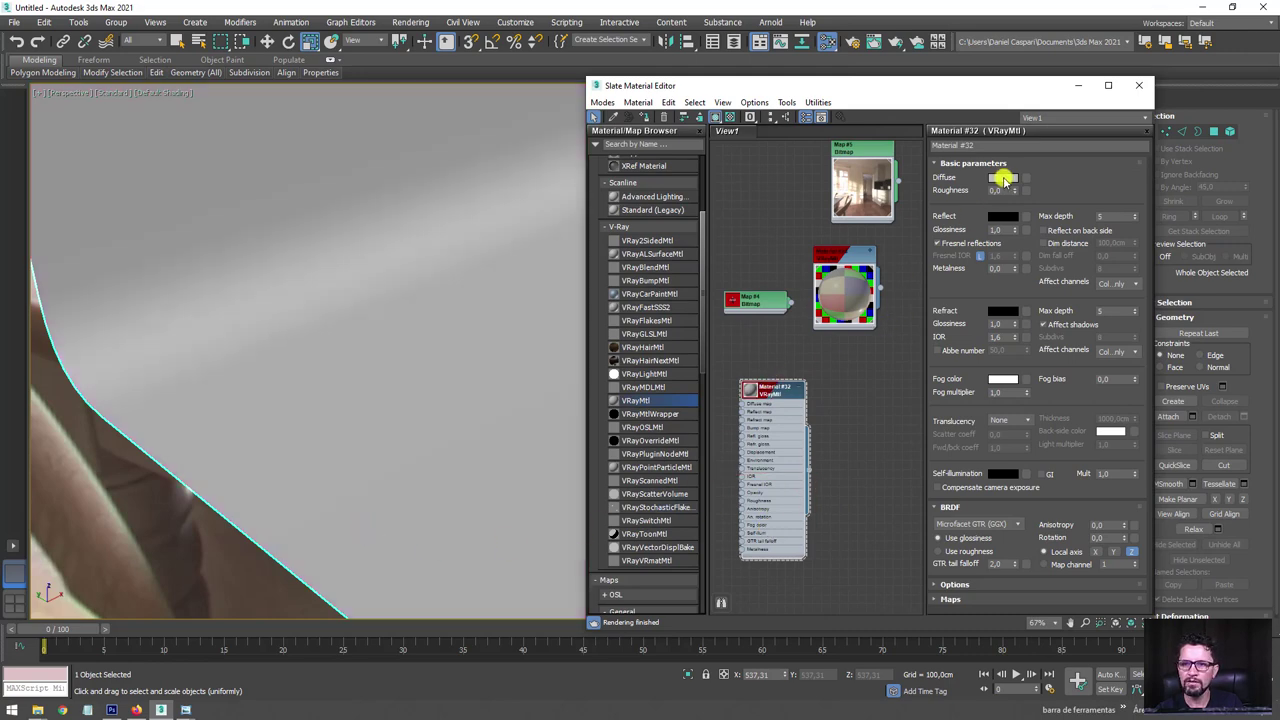
pyautogui.click(1005, 180)
pyautogui.moveTo(612, 201); pyautogui.dragTo(590, 202)
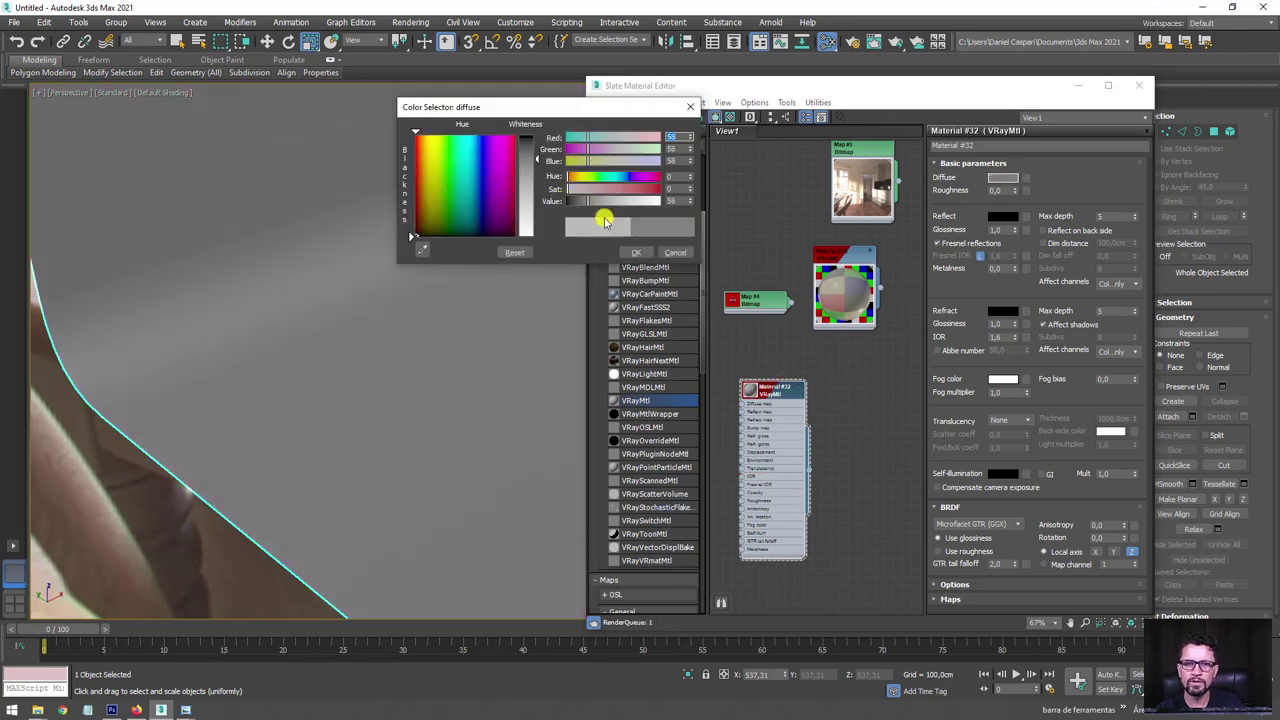
pyautogui.click(636, 252)
pyautogui.click(1138, 85)
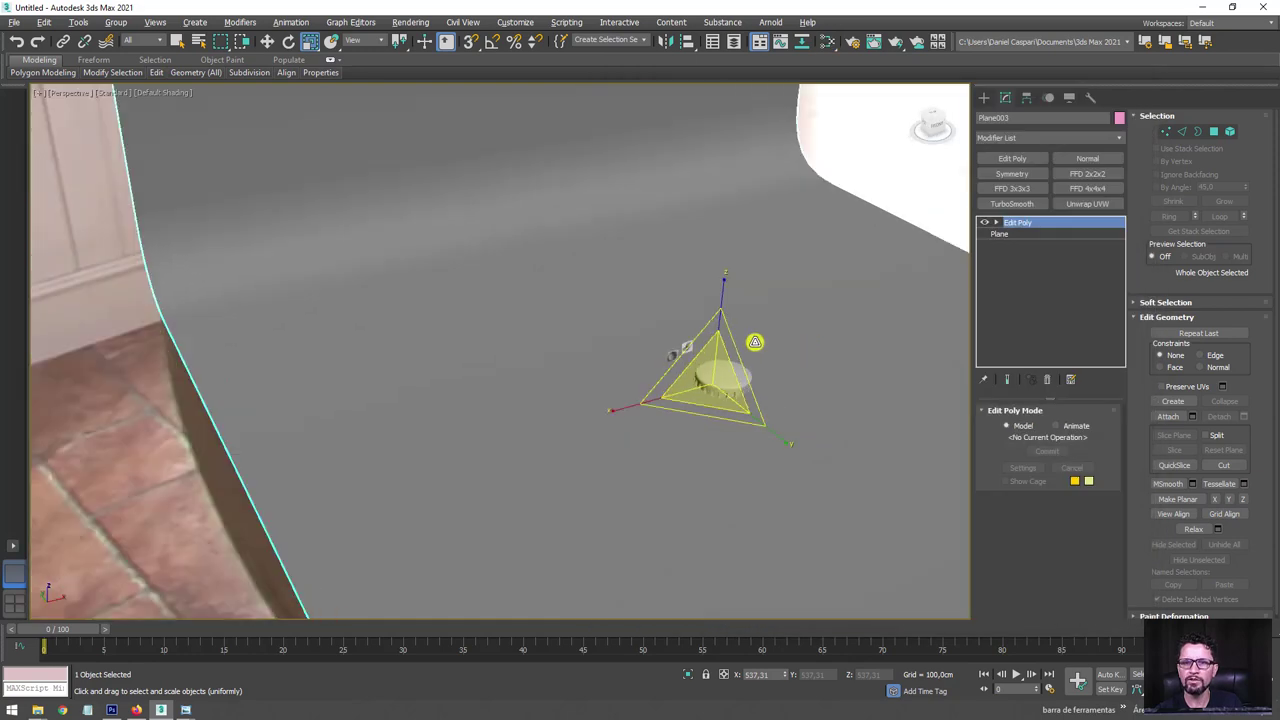
pyautogui.keyDown('alt'); pyautogui.moveTo(754, 342); pyautogui.dragTo(503, 317, button='middle'); pyautogui.keyUp('alt')
pyautogui.moveTo(400, 240); pyautogui.dragTo(666, 435)
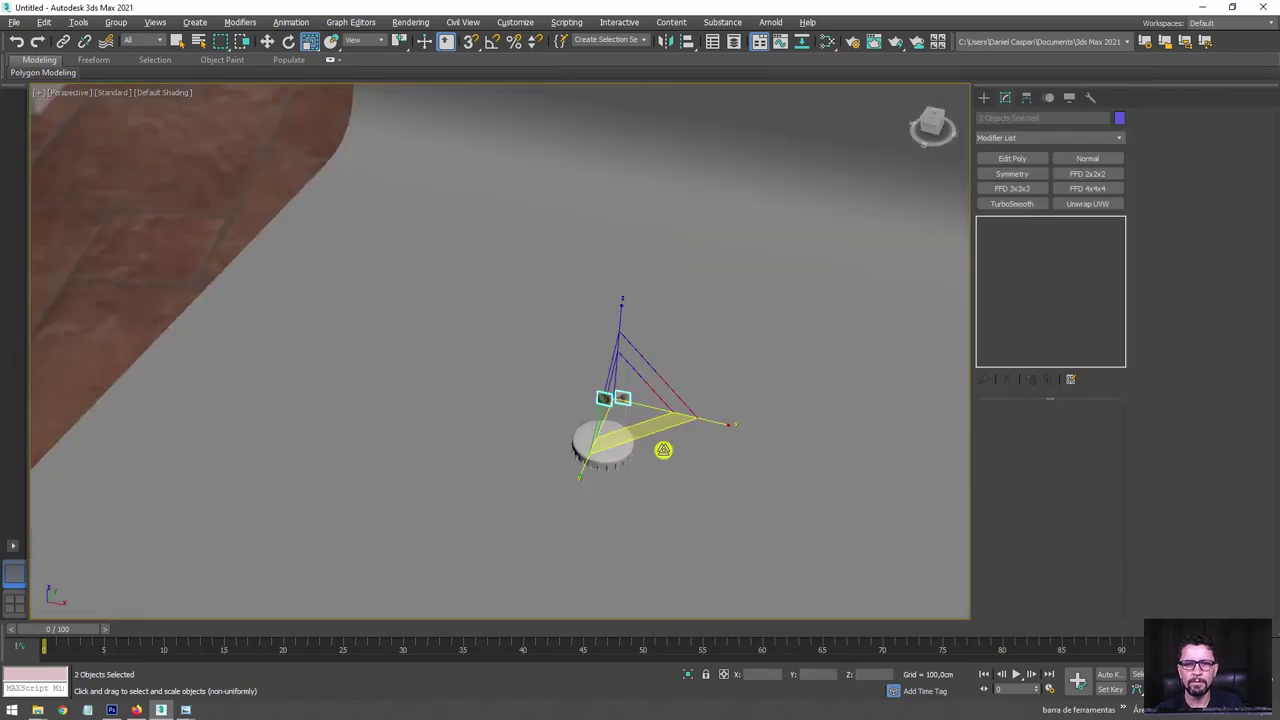
# Move the selected lights over to the left.
pyautogui.press('w')
pyautogui.moveTo(672, 420); pyautogui.dragTo(185, 304)
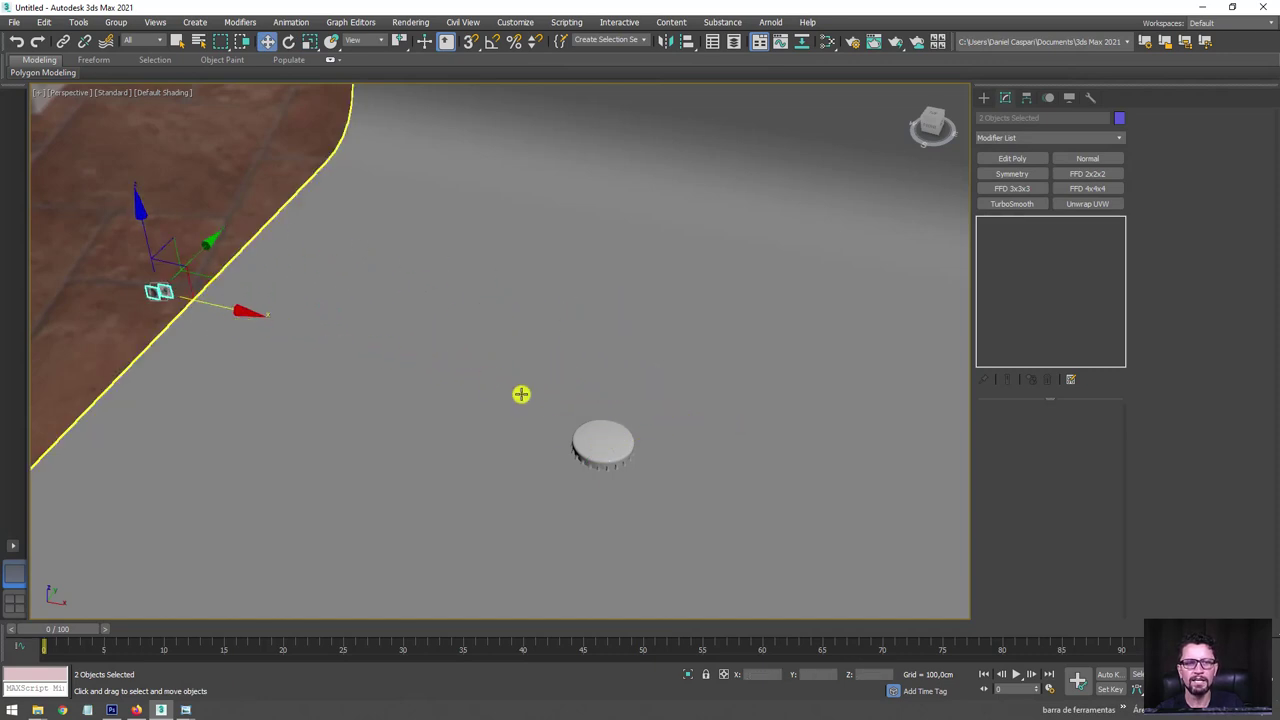
pyautogui.keyDown('alt'); pyautogui.moveTo(523, 394); pyautogui.dragTo(700, 330, button='middle'); pyautogui.keyUp('alt')
# Create VRayLight001 as a plane light, raise it and tilt it toward the cap.
pyautogui.click(995, 98)
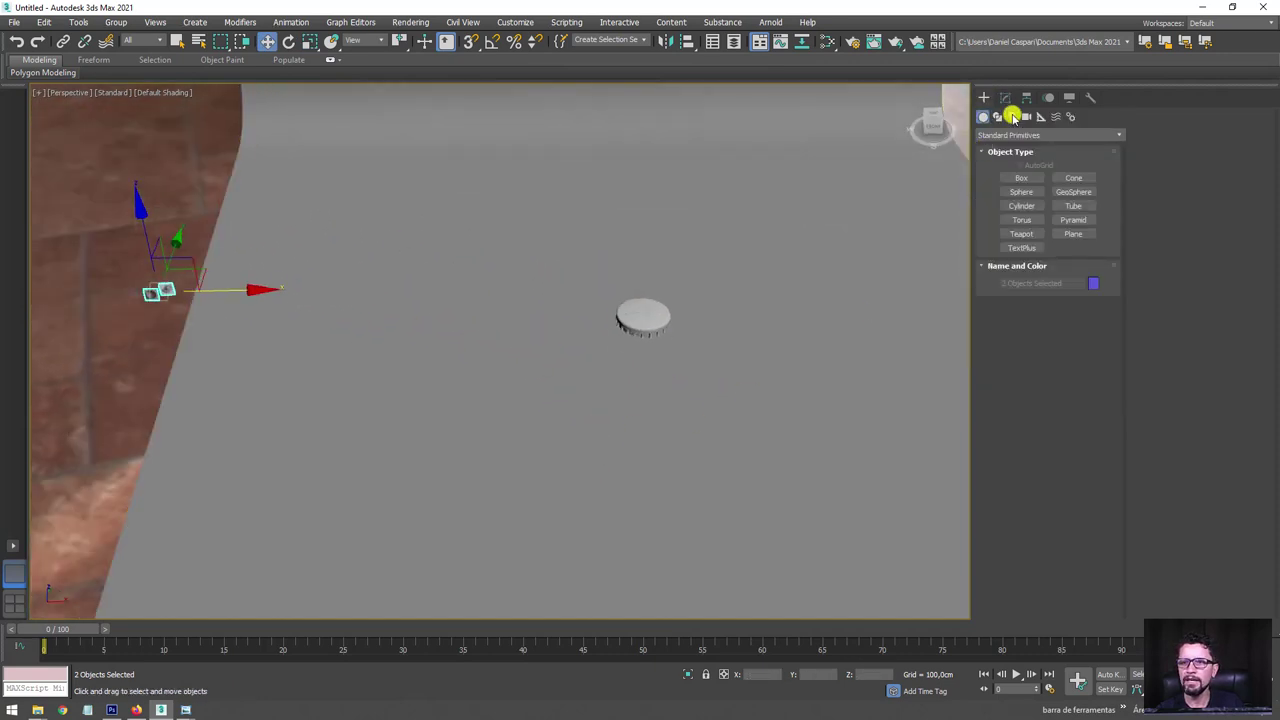
pyautogui.click(1012, 116)
pyautogui.moveTo(791, 278)
pyautogui.mouseDown(button='middle')
pyautogui.moveTo(728, 335)
pyautogui.moveTo(1060, 240)
pyautogui.mouseUp(button='middle')
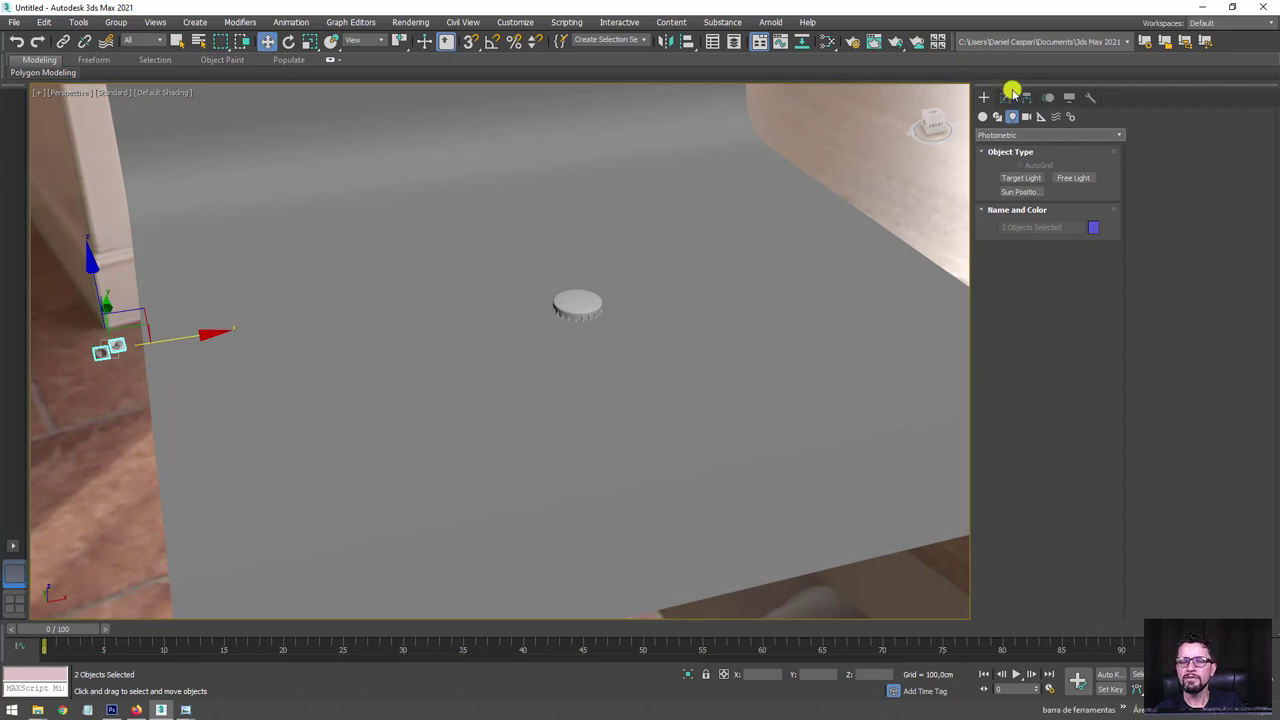
pyautogui.click(1022, 136)
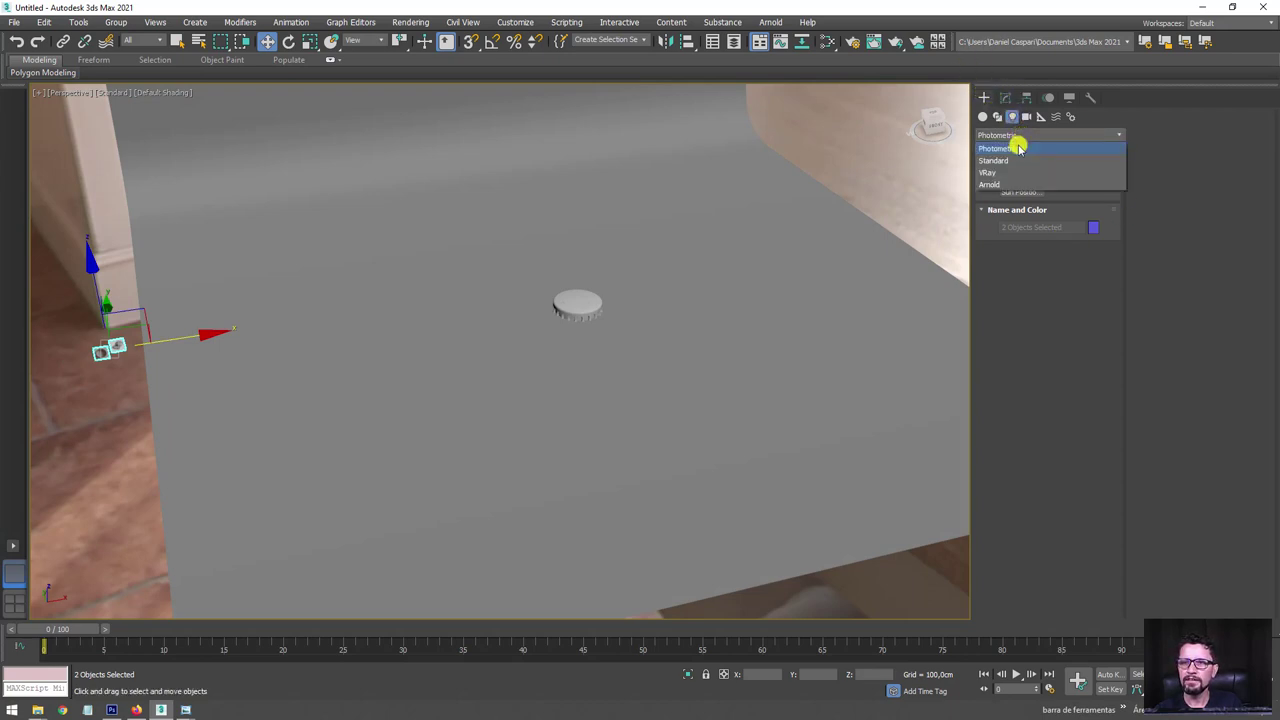
pyautogui.click(998, 172)
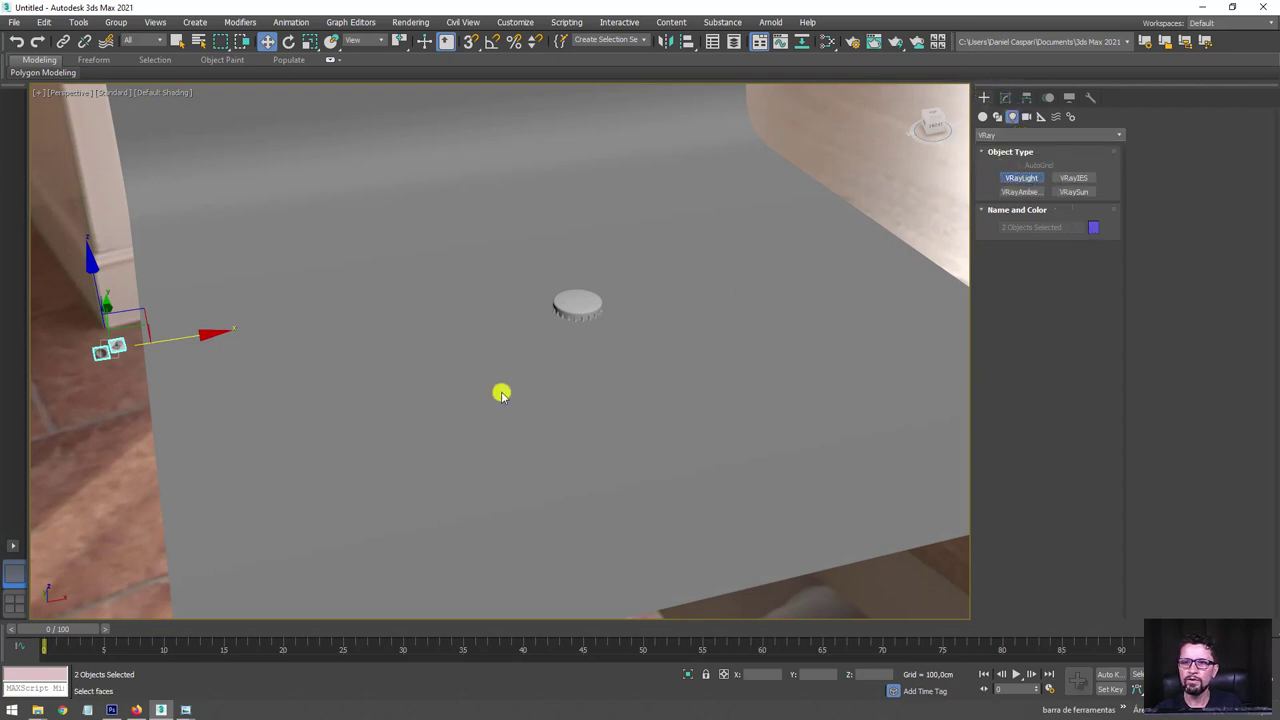
pyautogui.moveTo(458, 420); pyautogui.dragTo(876, 441)
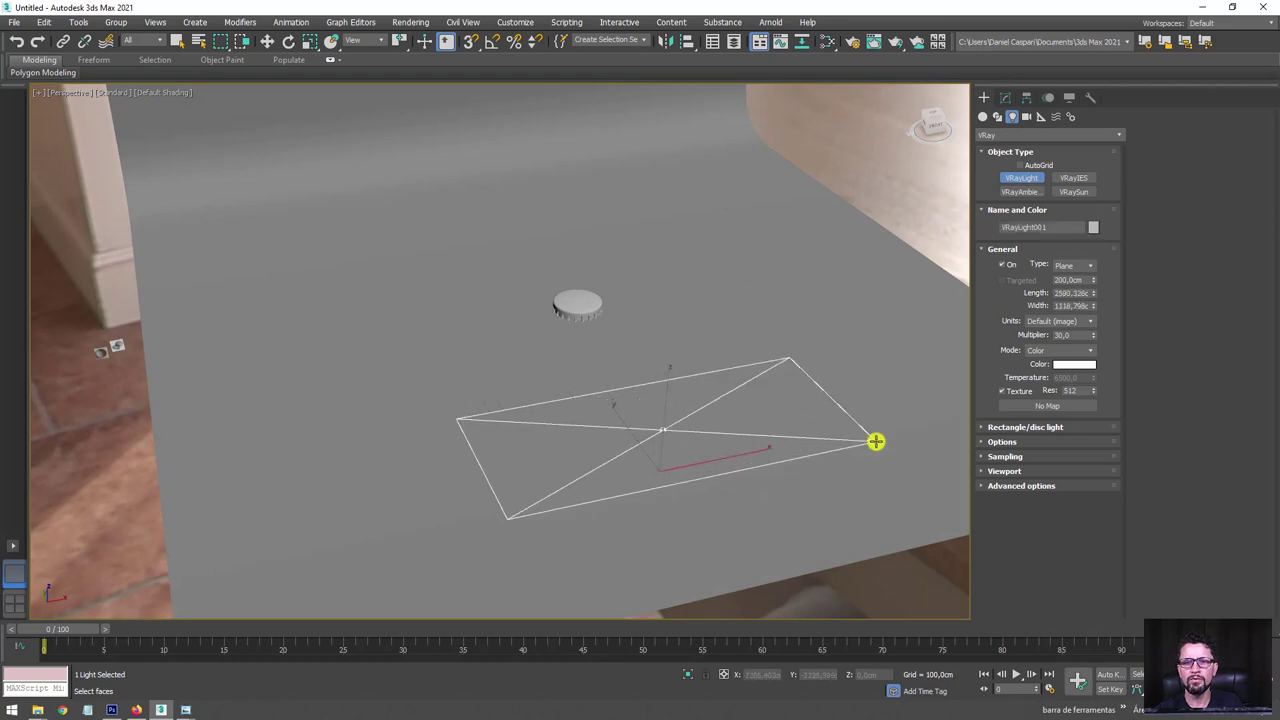
pyautogui.press('w')
pyautogui.keyDown('alt'); pyautogui.moveTo(628, 437); pyautogui.dragTo(723, 406, button='middle'); pyautogui.keyUp('alt')
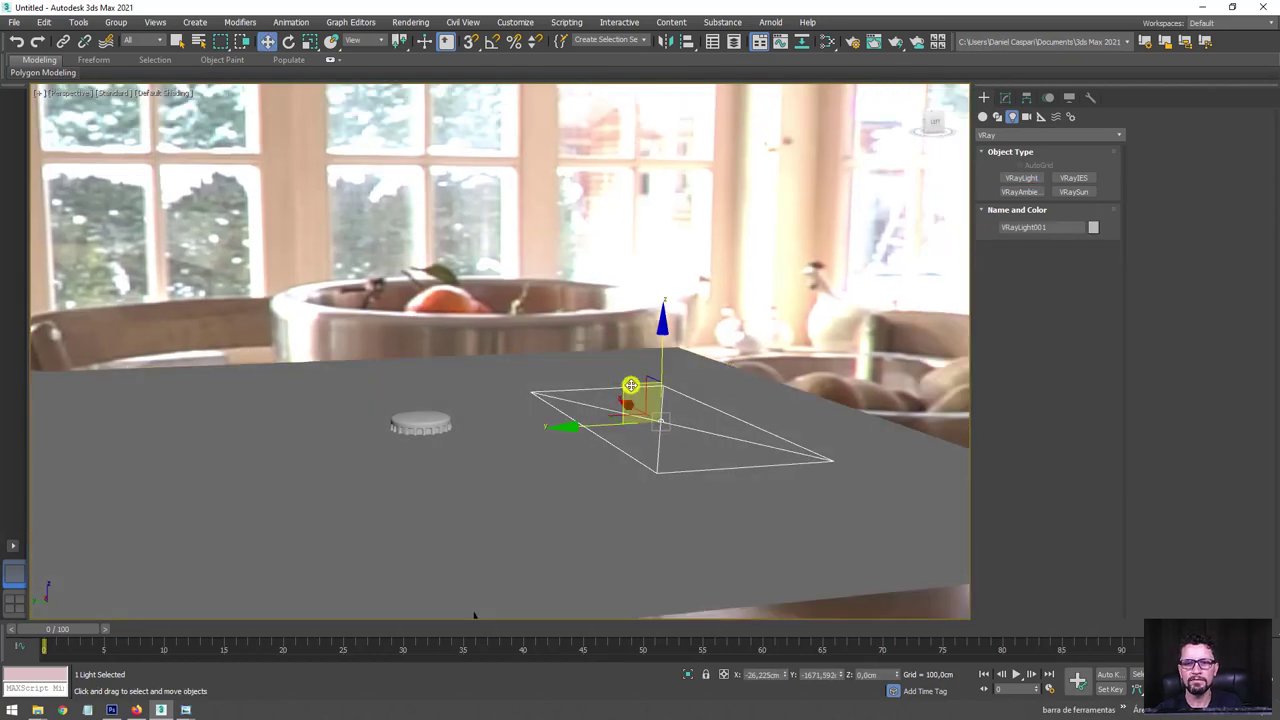
pyautogui.moveTo(631, 385)
pyautogui.mouseDown()
pyautogui.moveTo(563, 243)
pyautogui.moveTo(603, 120)
pyautogui.mouseUp()
pyautogui.press('e')
pyautogui.moveTo(674, 166)
pyautogui.keyDown('alt'); pyautogui.mouseDown(button='middle')
pyautogui.moveTo(659, 325)
pyautogui.moveTo(642, 321)
pyautogui.mouseUp(button='middle'); pyautogui.keyUp('alt')
pyautogui.moveTo(645, 278); pyautogui.dragTo(663, 294)
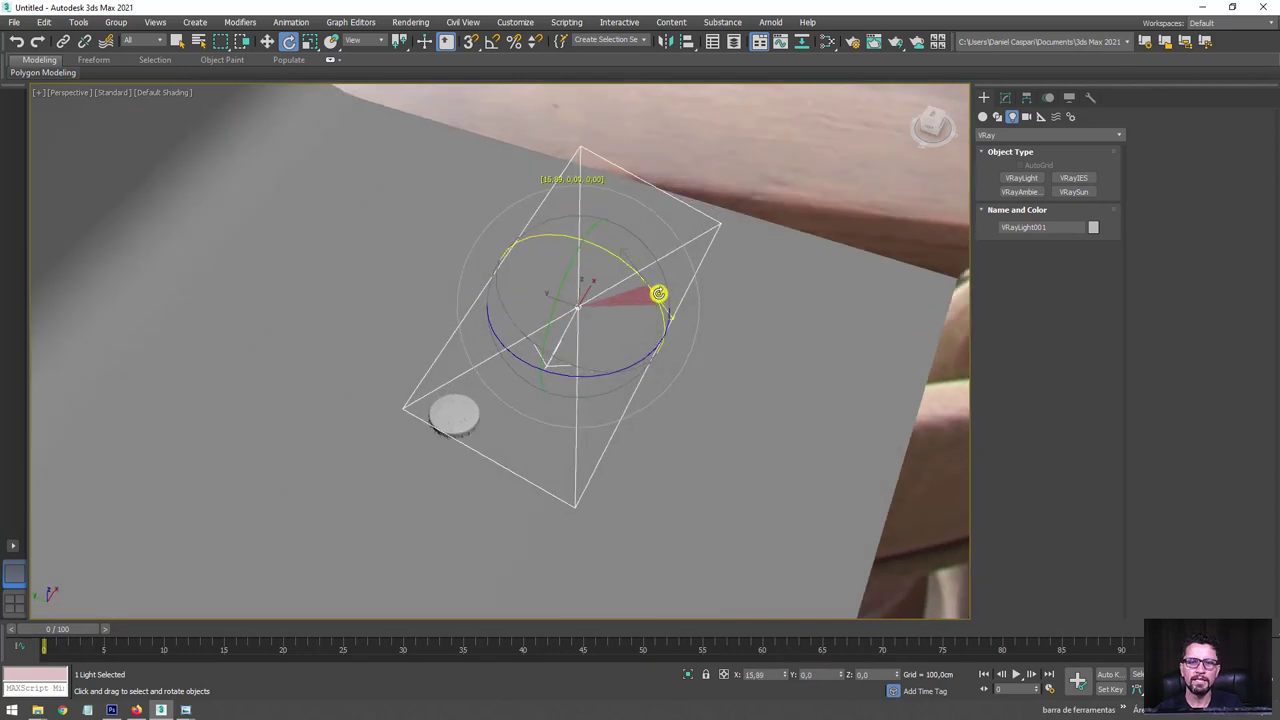
# Set the viewport background to solid colour and show the safe frame.
pyautogui.click(155, 22)
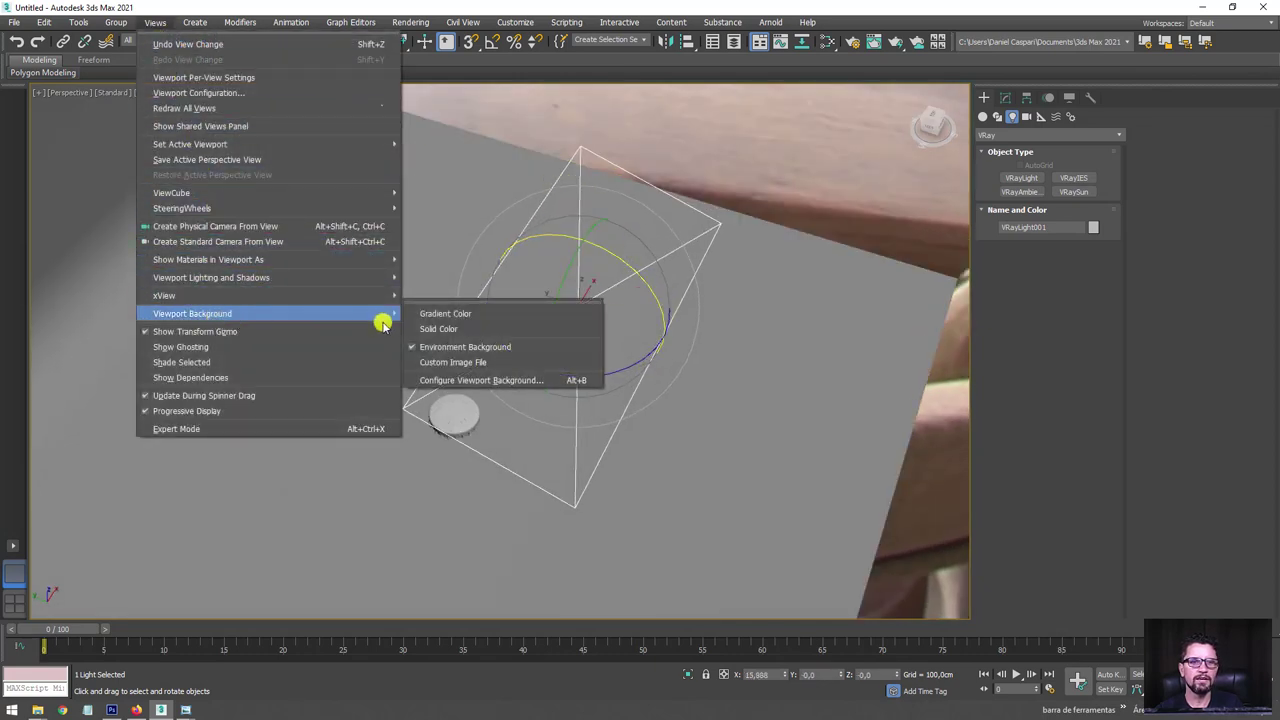
pyautogui.click(436, 330)
pyautogui.moveTo(619, 317)
pyautogui.keyDown('alt'); pyautogui.mouseDown(button='middle')
pyautogui.moveTo(534, 274)
pyautogui.moveTo(677, 266)
pyautogui.moveTo(523, 306)
pyautogui.moveTo(544, 309)
pyautogui.moveTo(554, 366)
pyautogui.moveTo(677, 226)
pyautogui.mouseUp(button='middle'); pyautogui.keyUp('alt')
pyautogui.scroll(10, 544, 309)
pyautogui.scroll(2, 557, 291)
pyautogui.hotkey('shift', 'f')
# Add TurboSmooth to the bottle cap and check it in a test render.
pyautogui.click(636, 348)
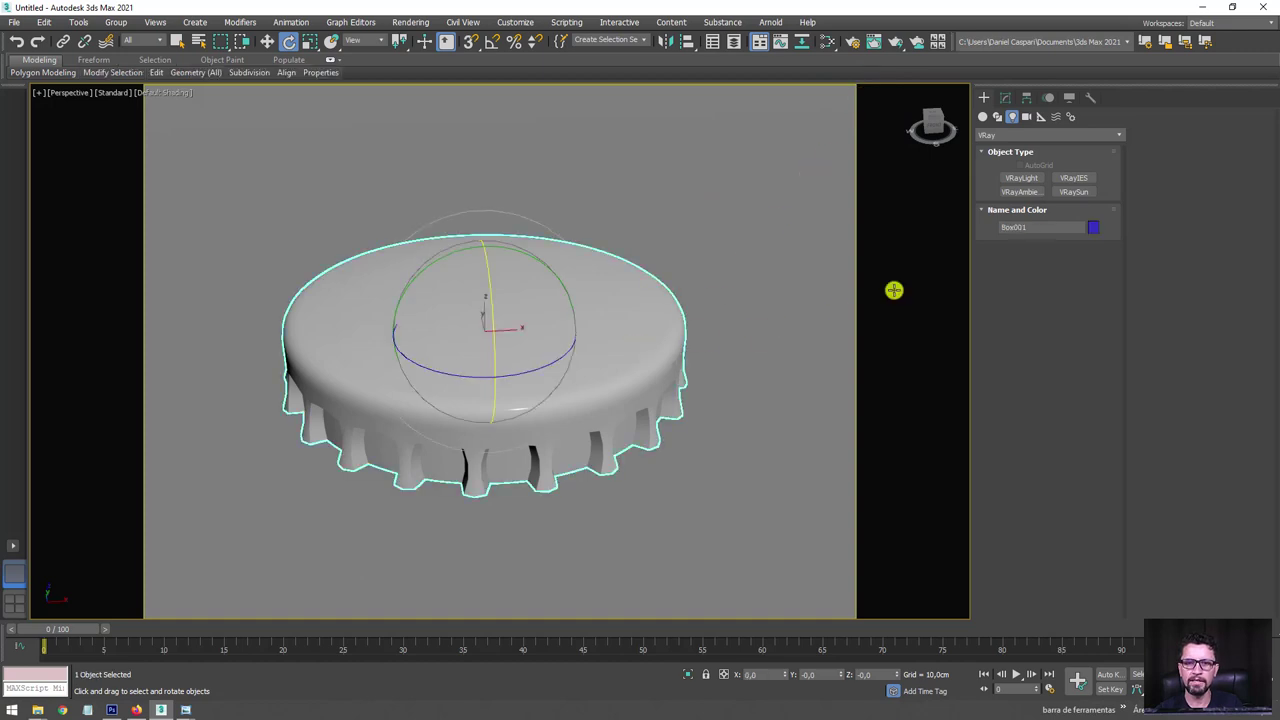
pyautogui.click(1020, 94)
pyautogui.click(1035, 221)
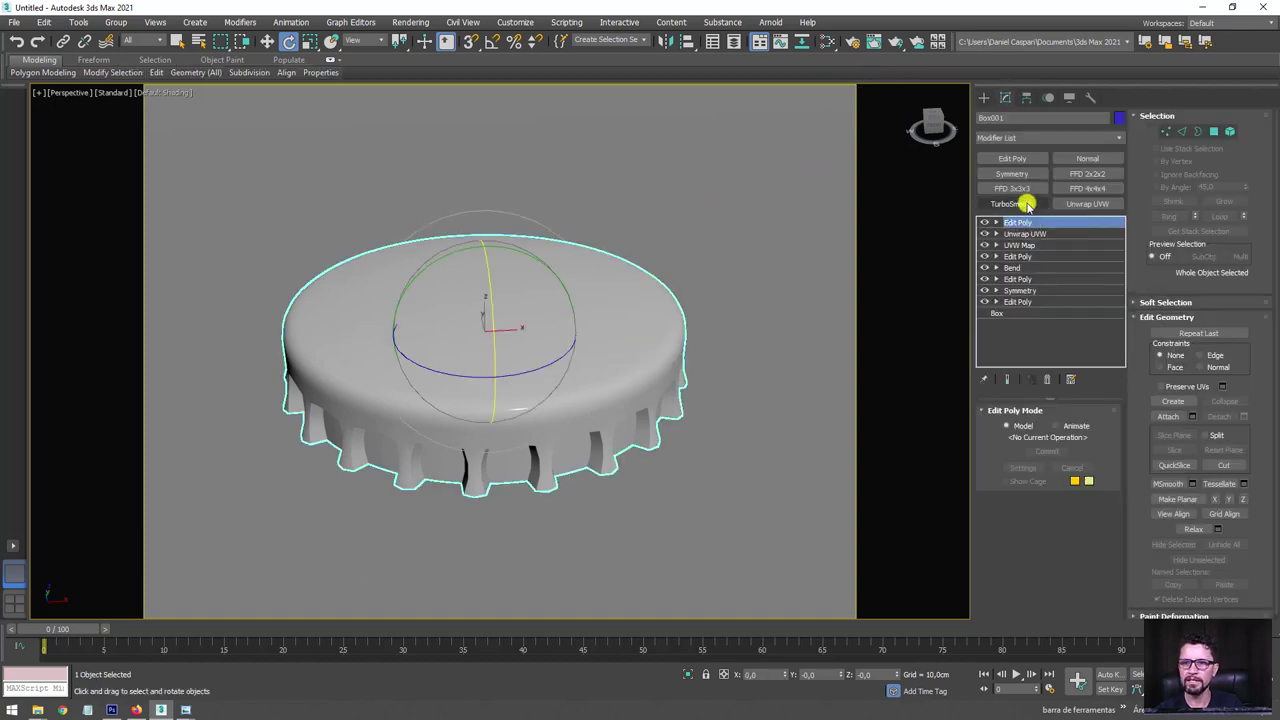
pyautogui.click(1026, 203)
pyautogui.moveTo(723, 363)
pyautogui.keyDown('alt'); pyautogui.mouseDown(button='middle')
pyautogui.moveTo(740, 365)
pyautogui.moveTo(714, 371)
pyautogui.mouseUp(button='middle'); pyautogui.keyUp('alt')
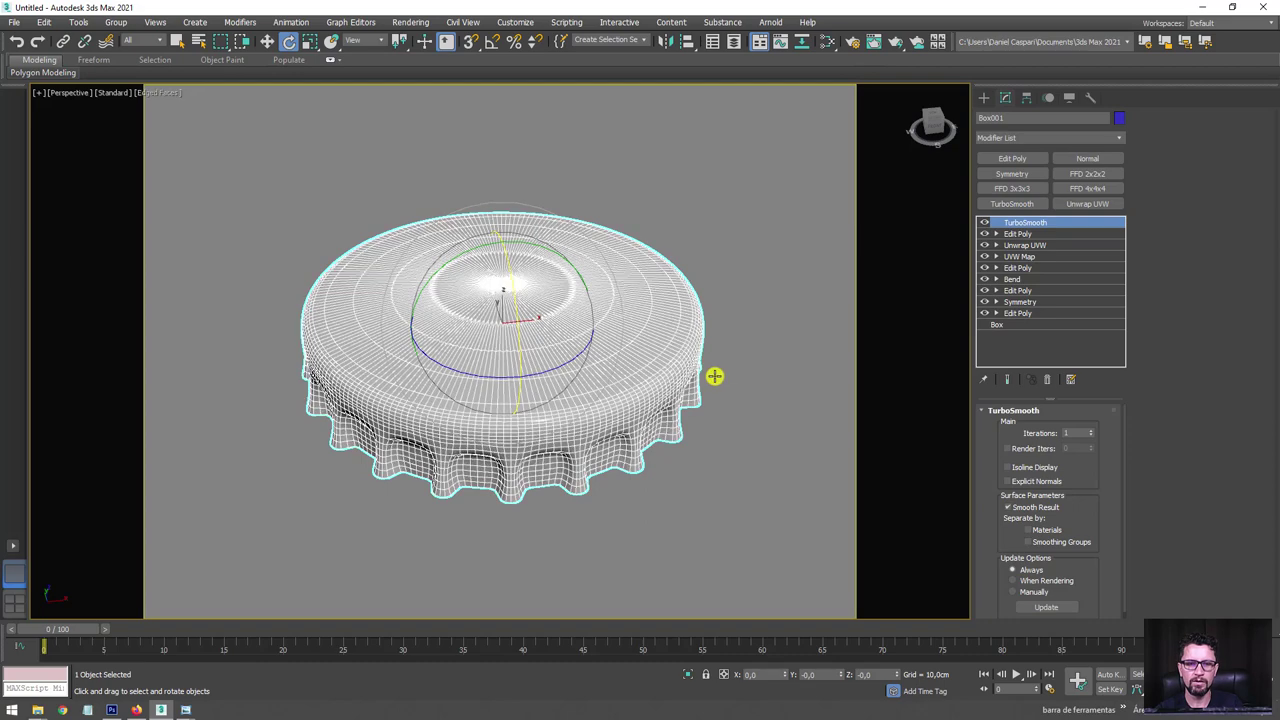
pyautogui.click(898, 40)
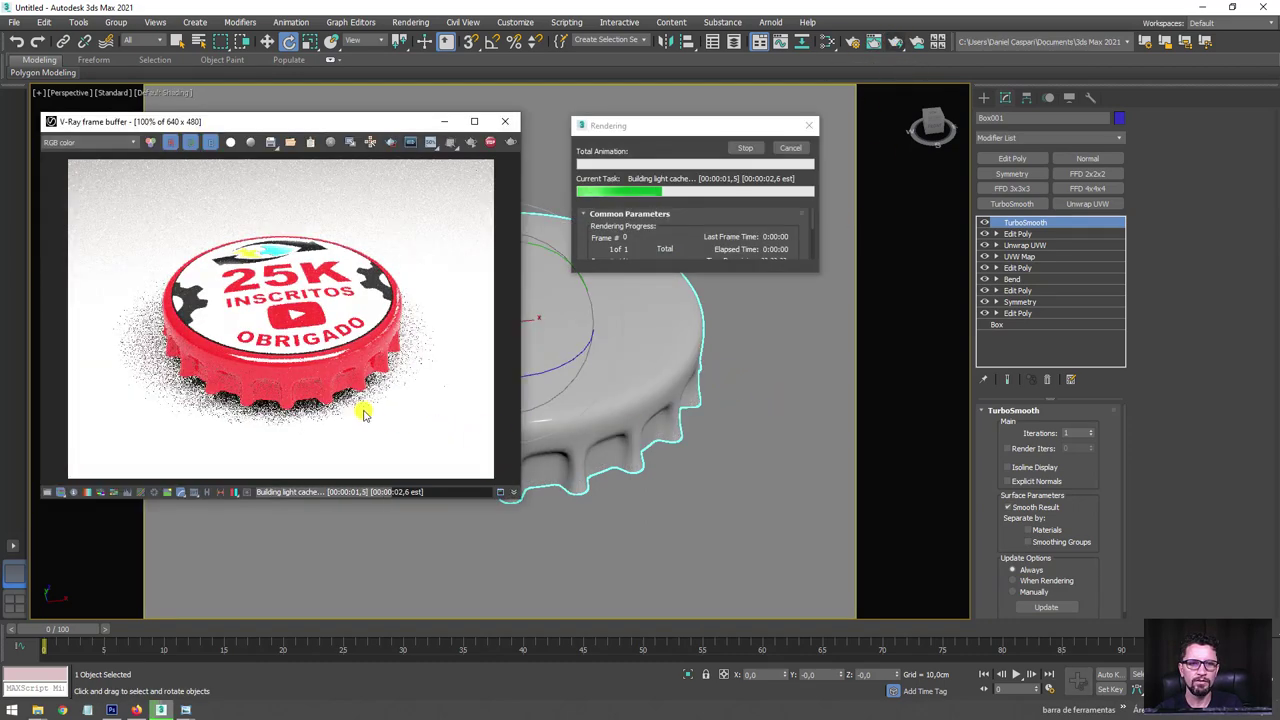
pyautogui.click(504, 121)
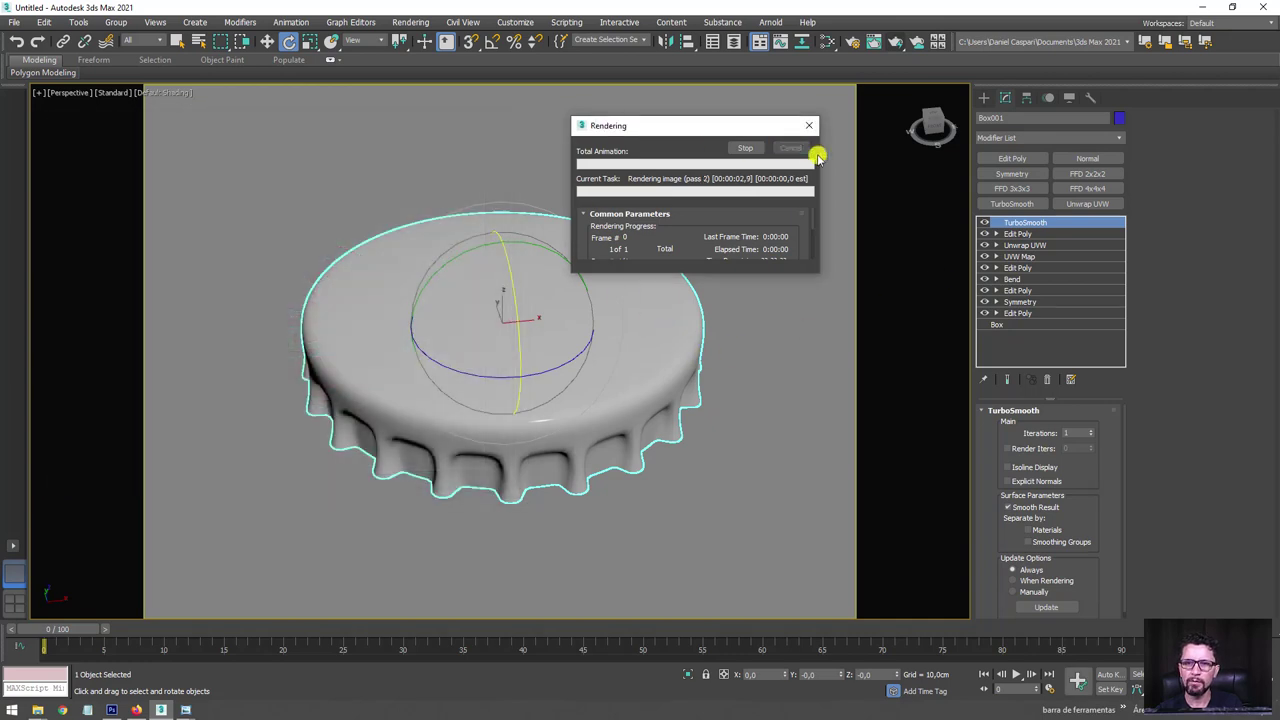
pyautogui.click(796, 149)
# Insert an FFD 3x3x3 below TurboSmooth and select all its control points in the front view.
pyautogui.click(1030, 233)
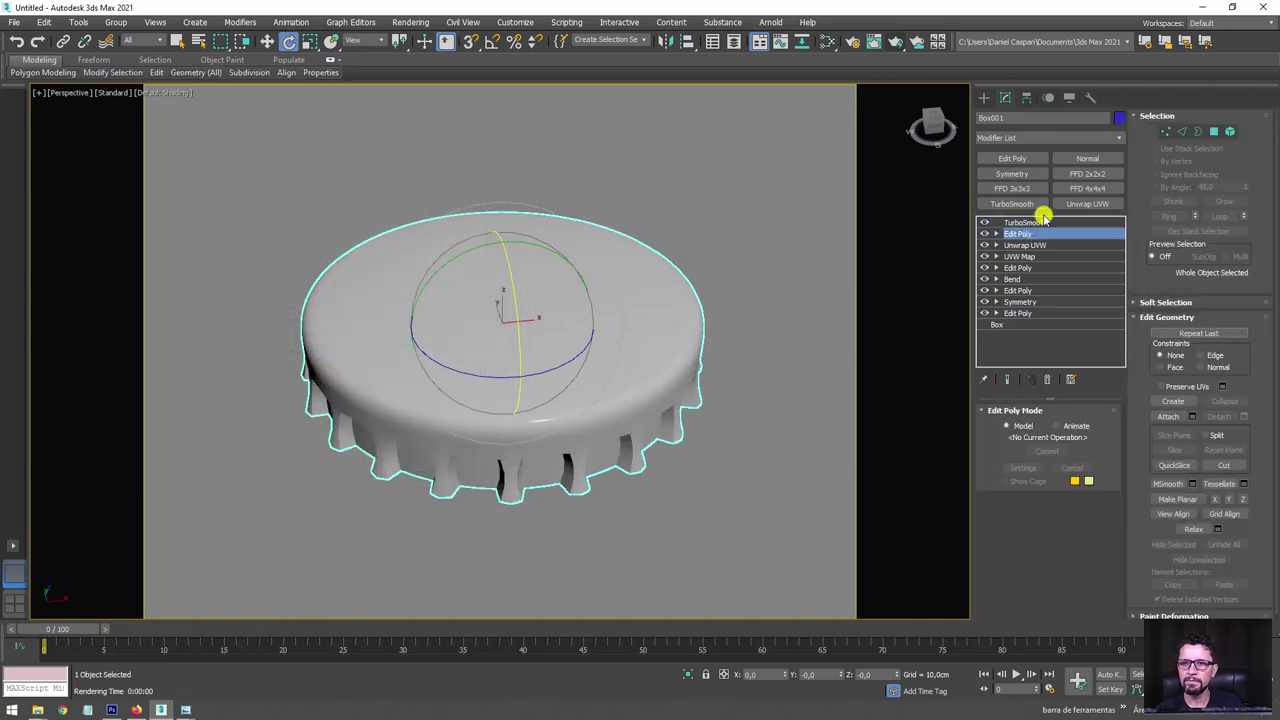
pyautogui.click(1015, 189)
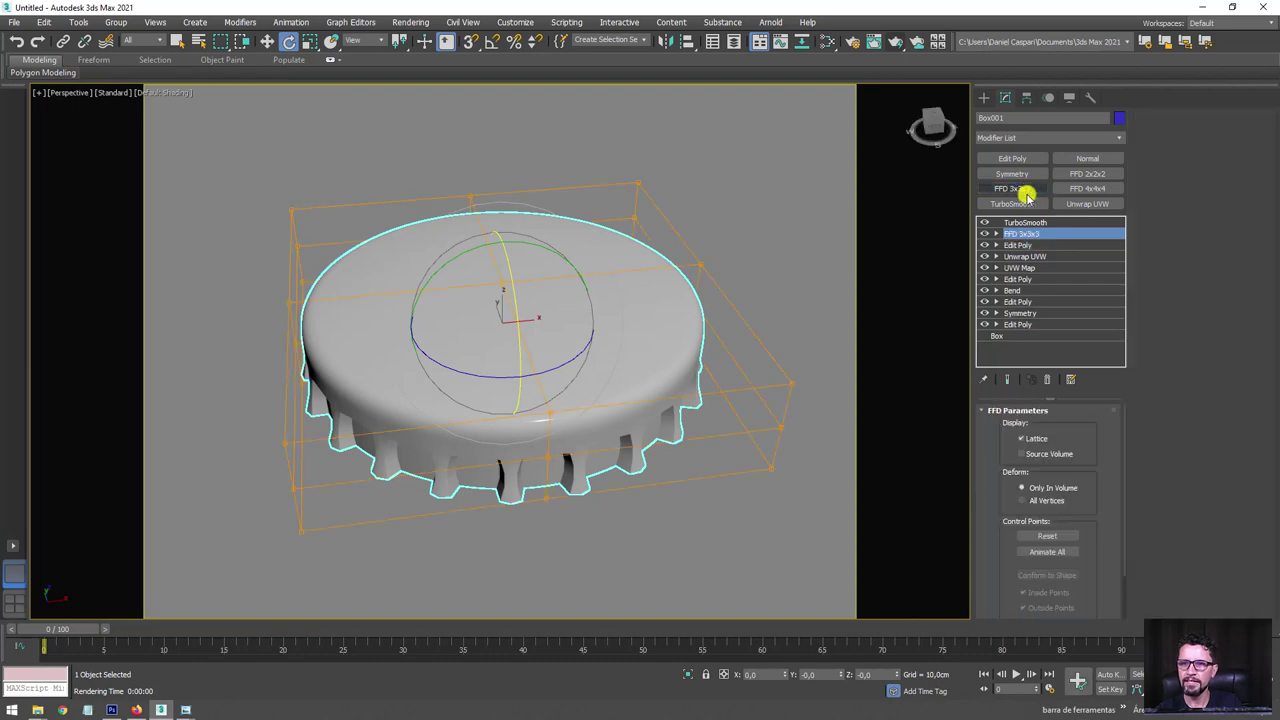
pyautogui.click(996, 233)
pyautogui.click(1032, 245)
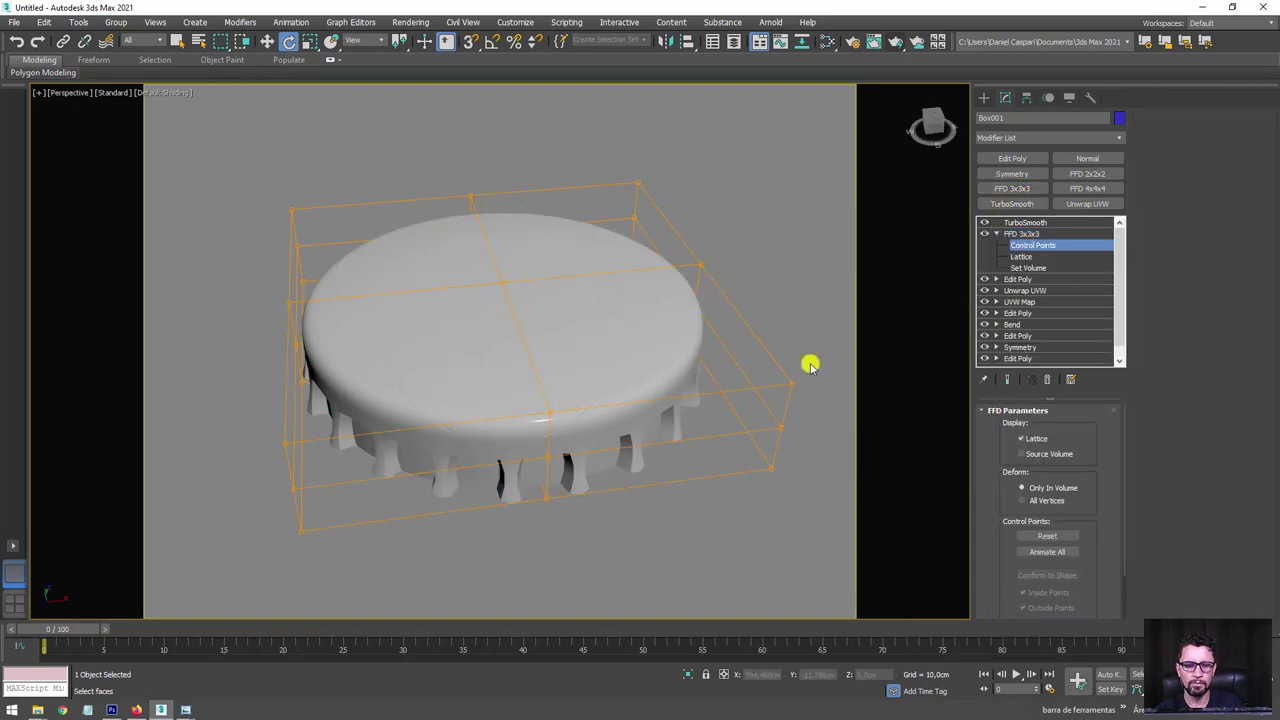
pyautogui.press('f')
pyautogui.scroll(-5, 772, 386)
pyautogui.moveTo(791, 423); pyautogui.dragTo(395, 336)
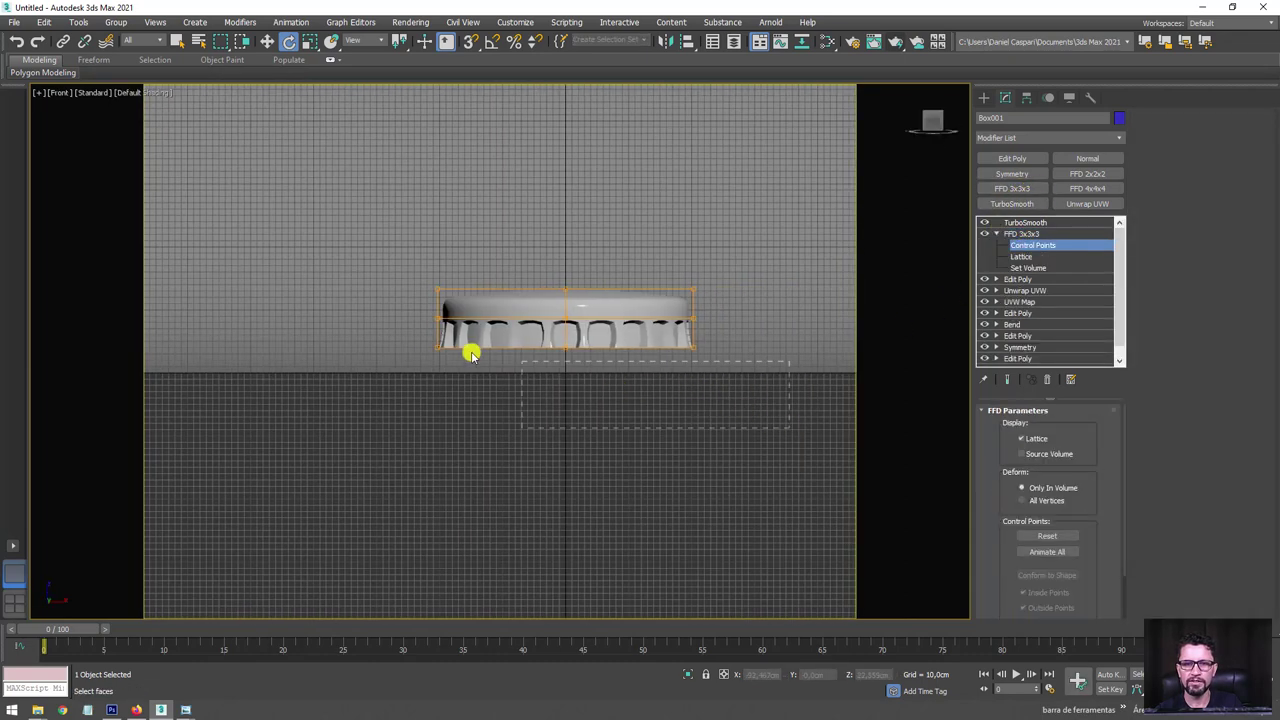
# Scale the FFD lattice points, including the middle row, to reshape the cap's top and skirt.
pyautogui.press('r')
pyautogui.moveTo(575, 329)
pyautogui.keyDown('alt'); pyautogui.mouseDown(button='middle')
pyautogui.moveTo(600, 380)
pyautogui.moveTo(589, 366)
pyautogui.mouseUp(button='middle'); pyautogui.keyUp('alt')
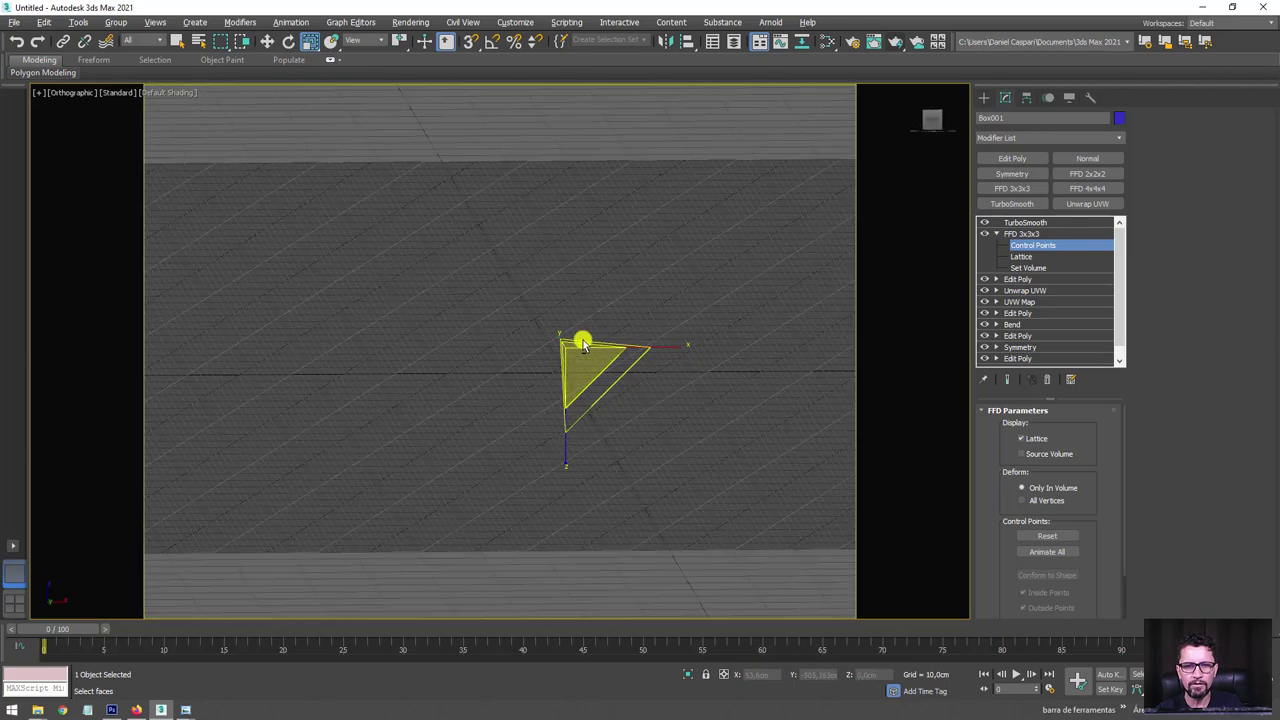
pyautogui.press('f')
pyautogui.scroll(-3, 640, 324)
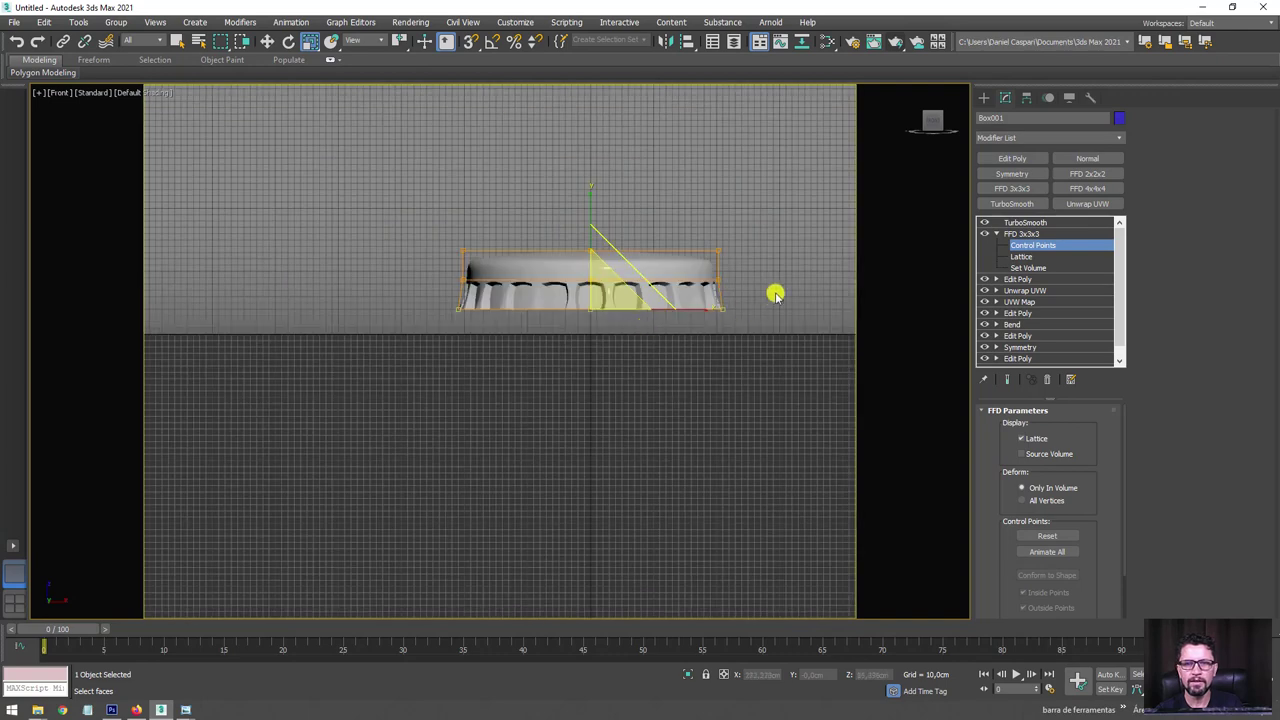
pyautogui.moveTo(415, 272); pyautogui.dragTo(416, 272)
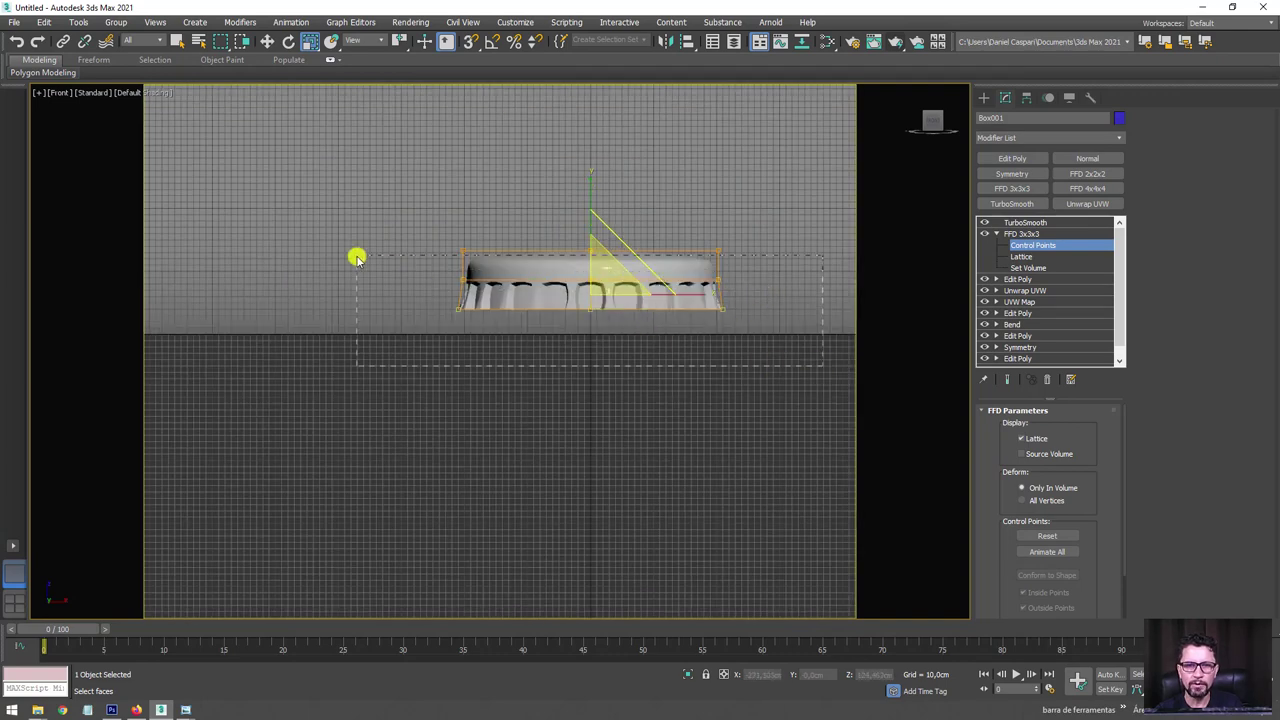
pyautogui.moveTo(584, 318)
pyautogui.keyDown('alt'); pyautogui.mouseDown(button='middle')
pyautogui.moveTo(608, 363)
pyautogui.moveTo(571, 337)
pyautogui.moveTo(574, 318)
pyautogui.mouseUp(button='middle'); pyautogui.keyUp('alt')
# Return to the TurboSmooth result and show edged faces (F4) to inspect the reshaped cap.
pyautogui.click(1018, 233)
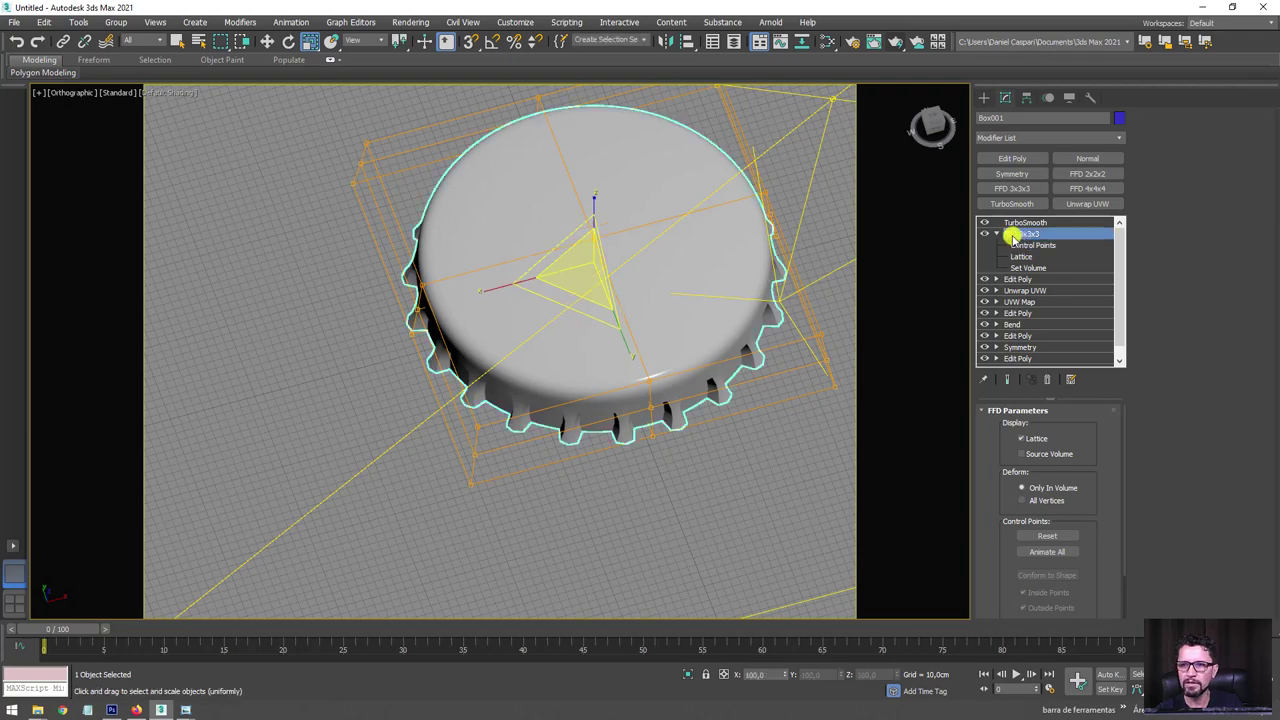
pyautogui.click(996, 233)
pyautogui.click(995, 222)
pyautogui.press('F4')
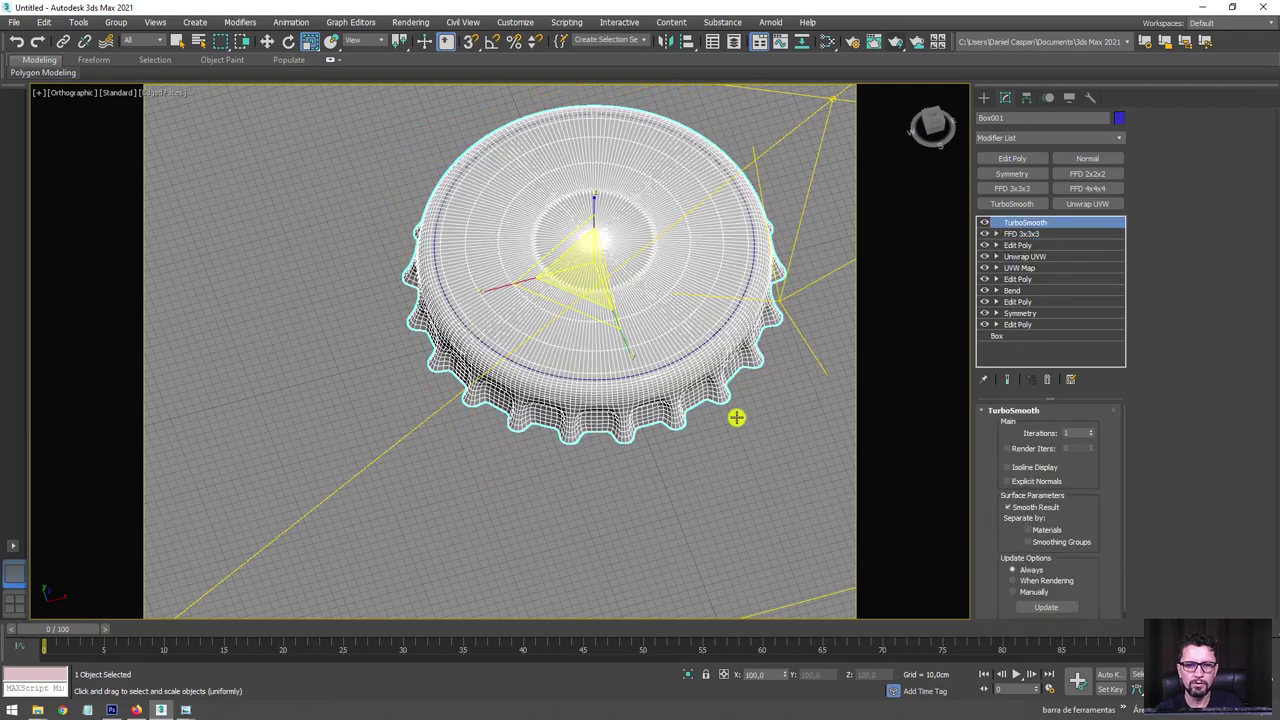
pyautogui.moveTo(734, 417)
pyautogui.keyDown('alt'); pyautogui.mouseDown(button='middle')
pyautogui.moveTo(749, 383)
pyautogui.moveTo(606, 394)
pyautogui.moveTo(632, 404)
pyautogui.mouseUp(button='middle'); pyautogui.keyUp('alt')
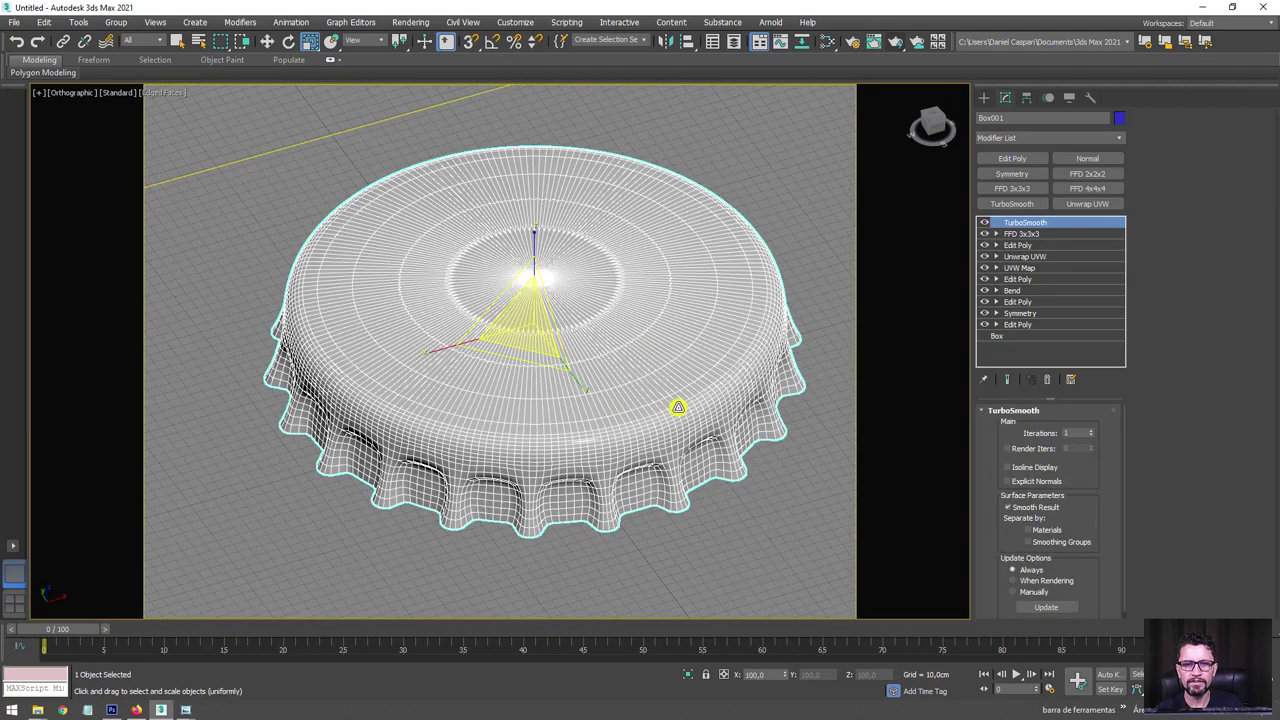
pyautogui.scroll(-5, 678, 407)
pyautogui.scroll(3, 743, 380)
pyautogui.scroll(2, 729, 401)
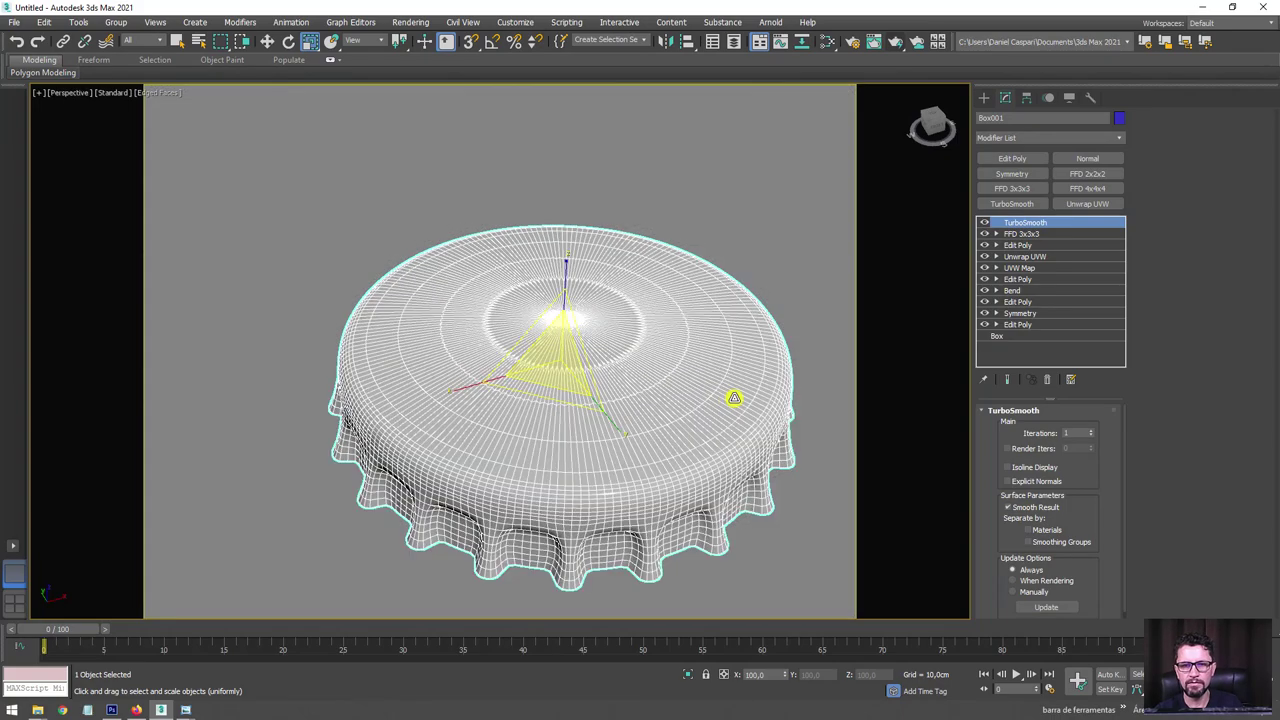
pyautogui.scroll(2, 666, 323)
# Render the reshaped cap from the perspective view.
pyautogui.press('p')
pyautogui.click(900, 42)
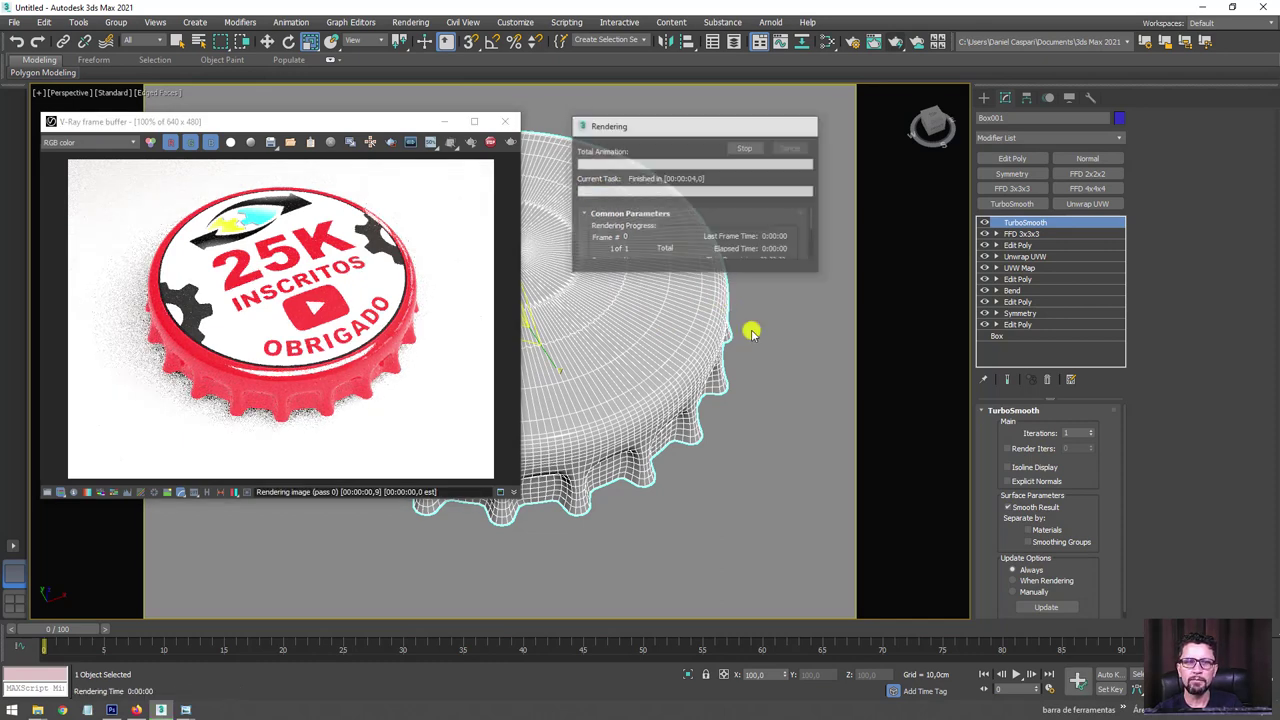
pyautogui.scroll(-3, 735, 375)
pyautogui.scroll(-3, 743, 380)
pyautogui.moveTo(743, 380)
pyautogui.keyDown('alt'); pyautogui.mouseDown(button='middle')
pyautogui.moveTo(796, 303)
pyautogui.moveTo(717, 294)
pyautogui.mouseUp(button='middle'); pyautogui.keyUp('alt')
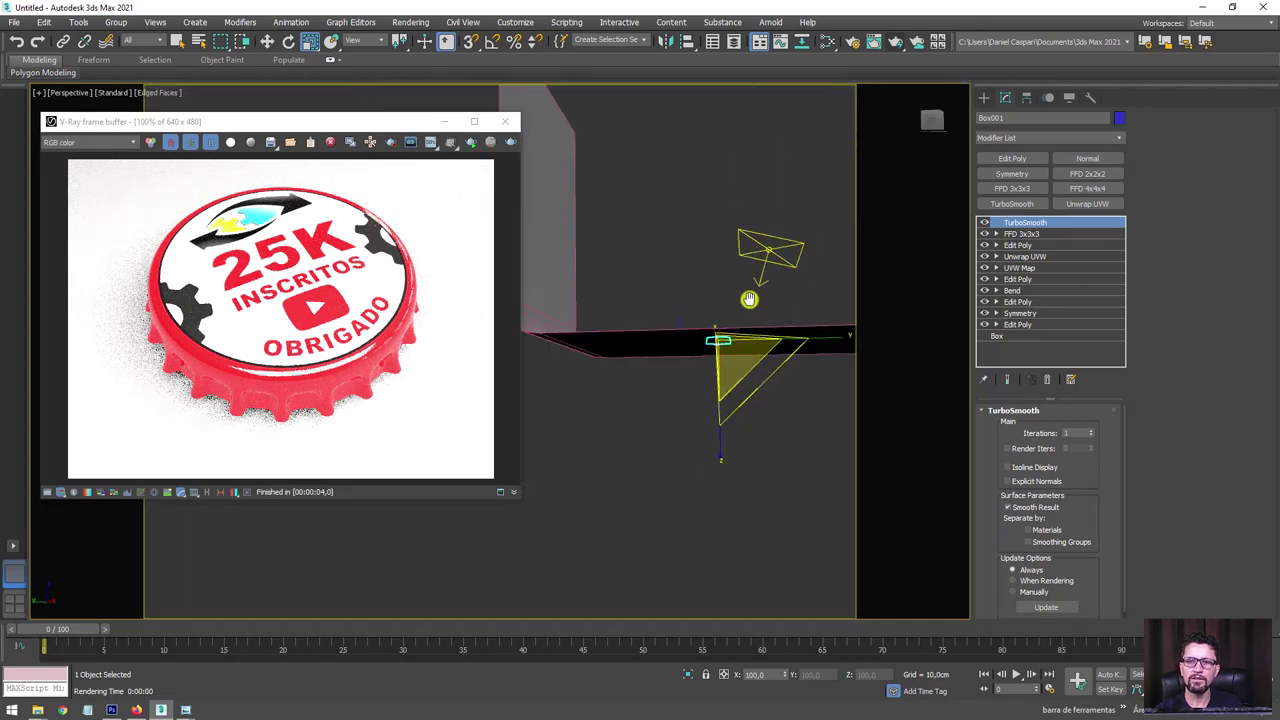
# Give VRayLight001 a 12.0 multiplier and a warm off-white colour (255, 241, 222).
pyautogui.click(717, 292)
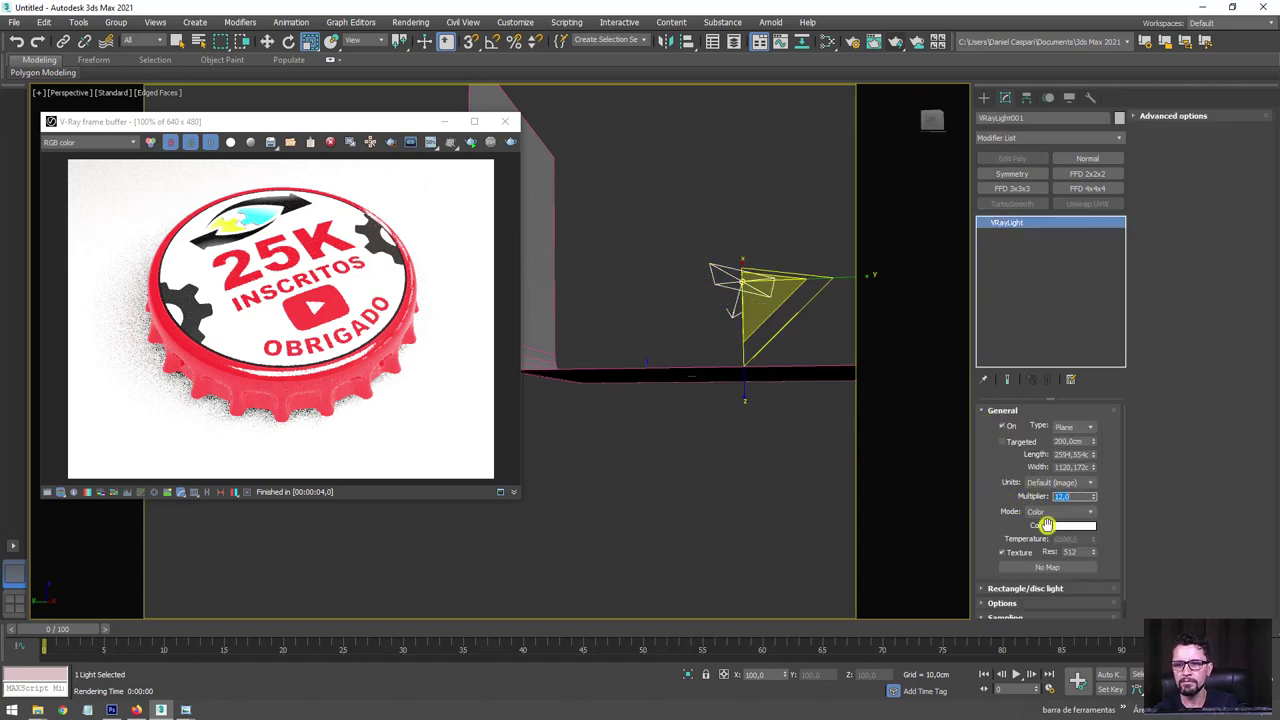
pyautogui.click(1070, 528)
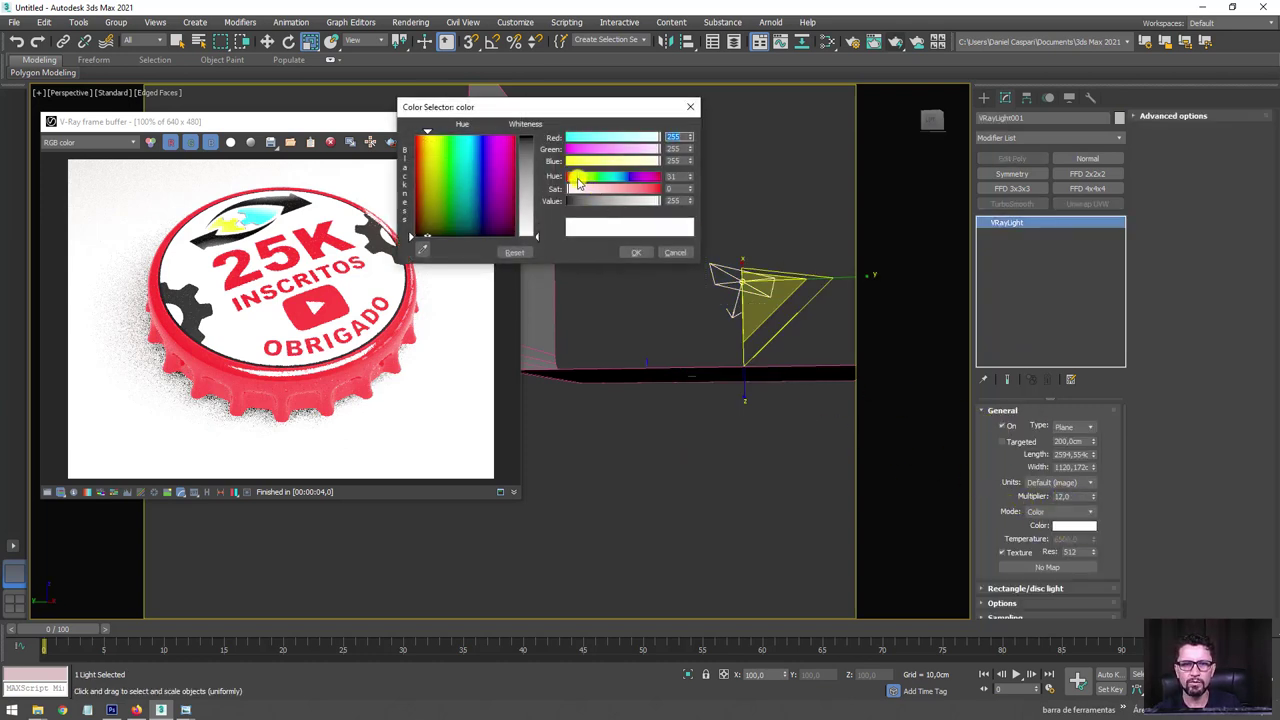
pyautogui.moveTo(576, 180); pyautogui.dragTo(577, 180)
pyautogui.moveTo(579, 190); pyautogui.dragTo(580, 194)
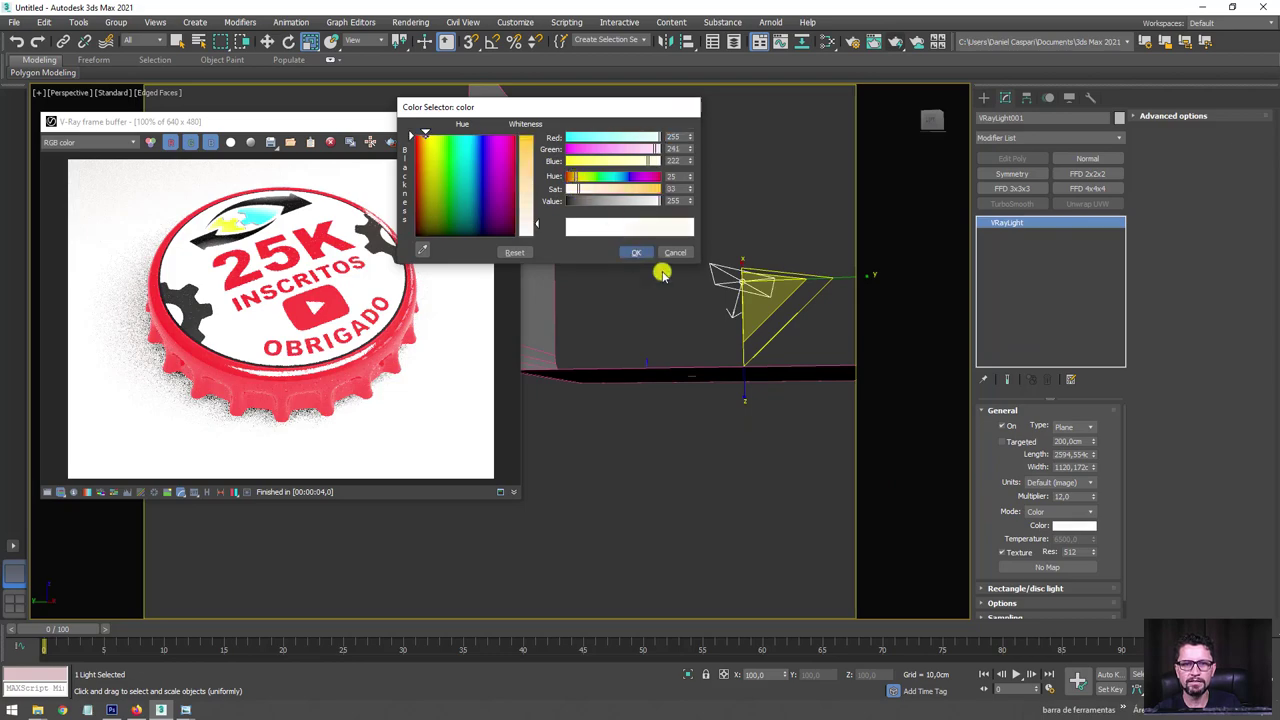
pyautogui.click(636, 252)
# Frame the cap and re-render it with the tinted light.
pyautogui.keyDown('alt'); pyautogui.moveTo(691, 363); pyautogui.dragTo(714, 346, button='middle'); pyautogui.keyUp('alt')
pyautogui.scroll(5, 711, 294)
pyautogui.scroll(5, 709, 273)
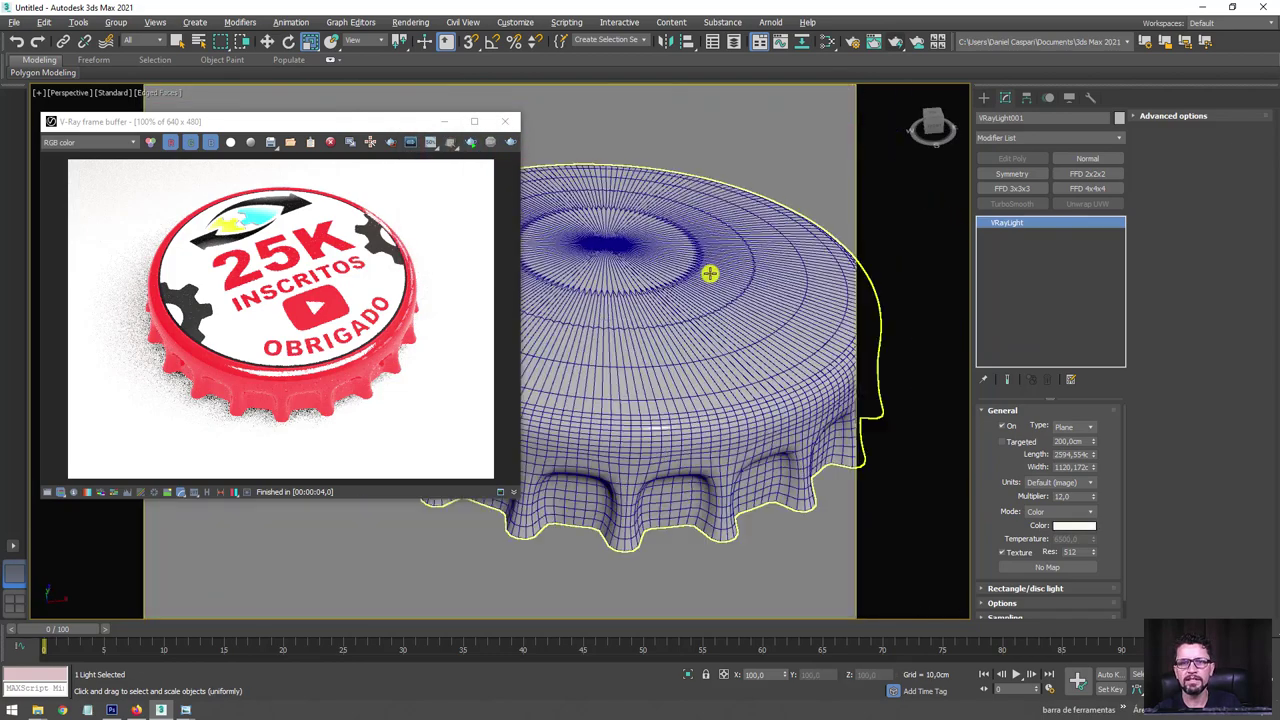
pyautogui.moveTo(709, 273); pyautogui.dragTo(531, 317, button='middle')
pyautogui.click(896, 39)
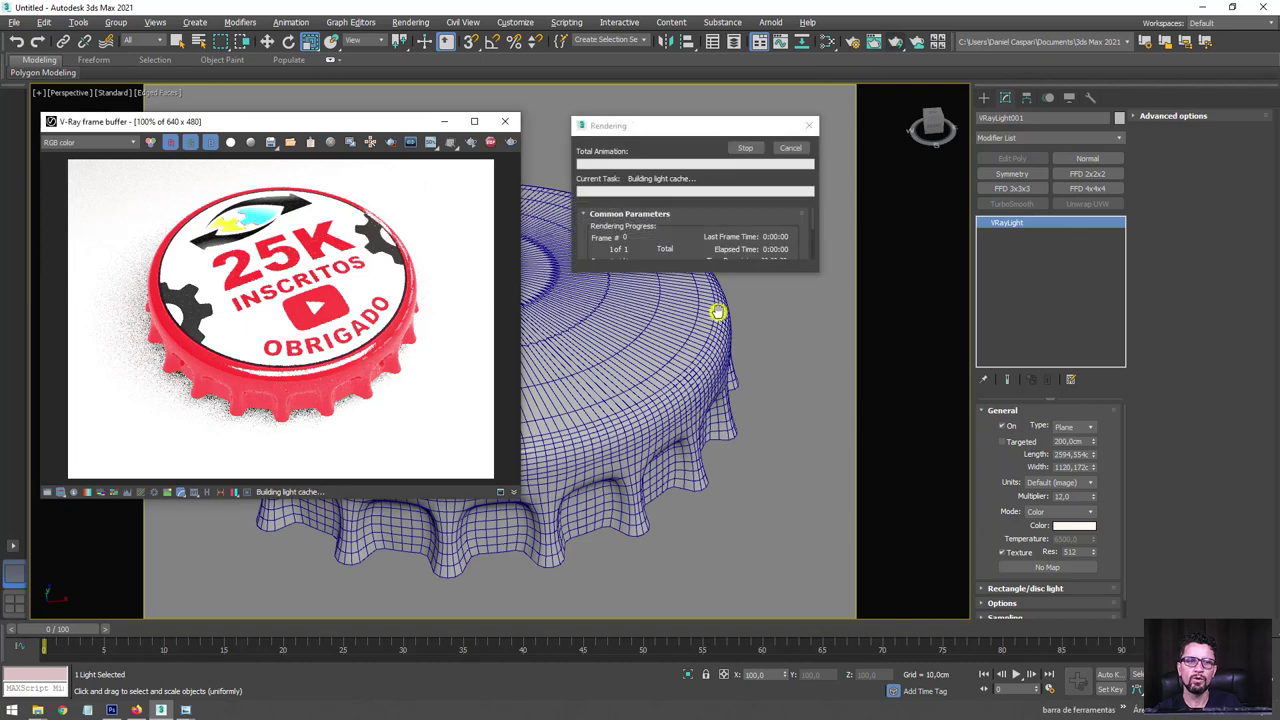
pyautogui.click(505, 121)
# Hide the backdrop plane and the V-Ray light.
pyautogui.scroll(-5, 706, 251)
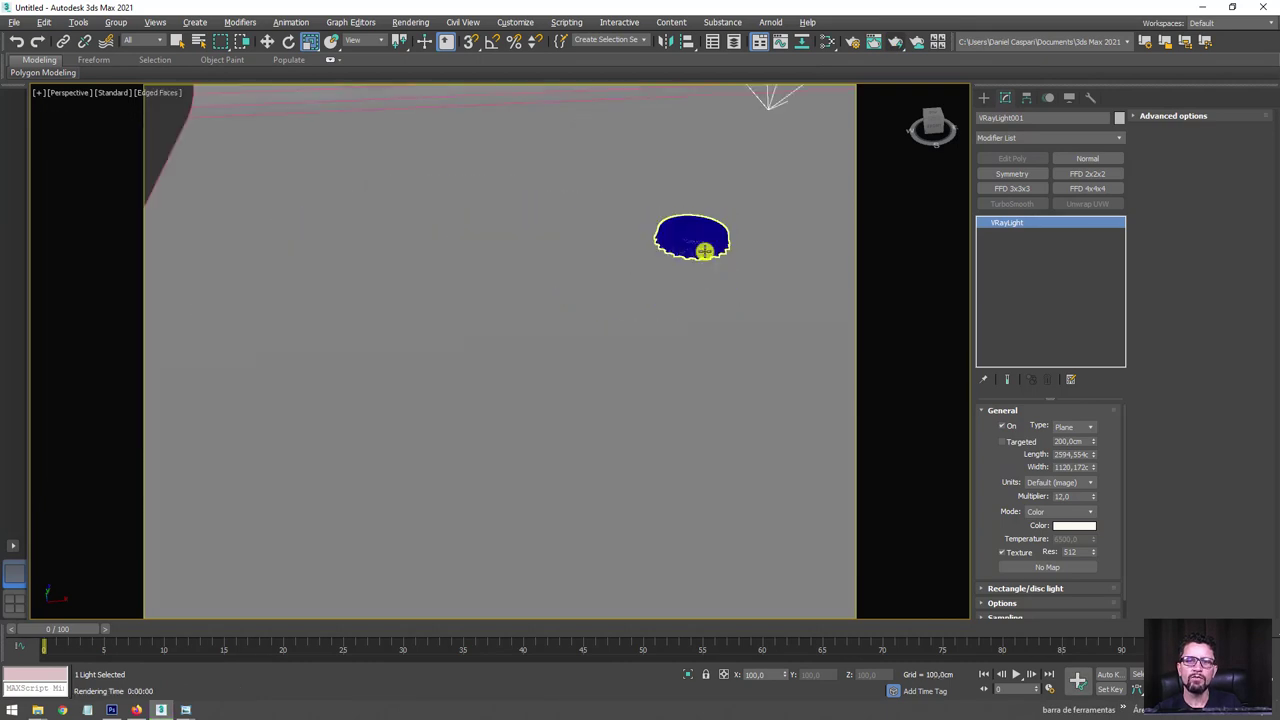
pyautogui.scroll(-2, 640, 271)
pyautogui.keyDown('alt'); pyautogui.moveTo(640, 271); pyautogui.dragTo(609, 251, button='middle'); pyautogui.keyUp('alt')
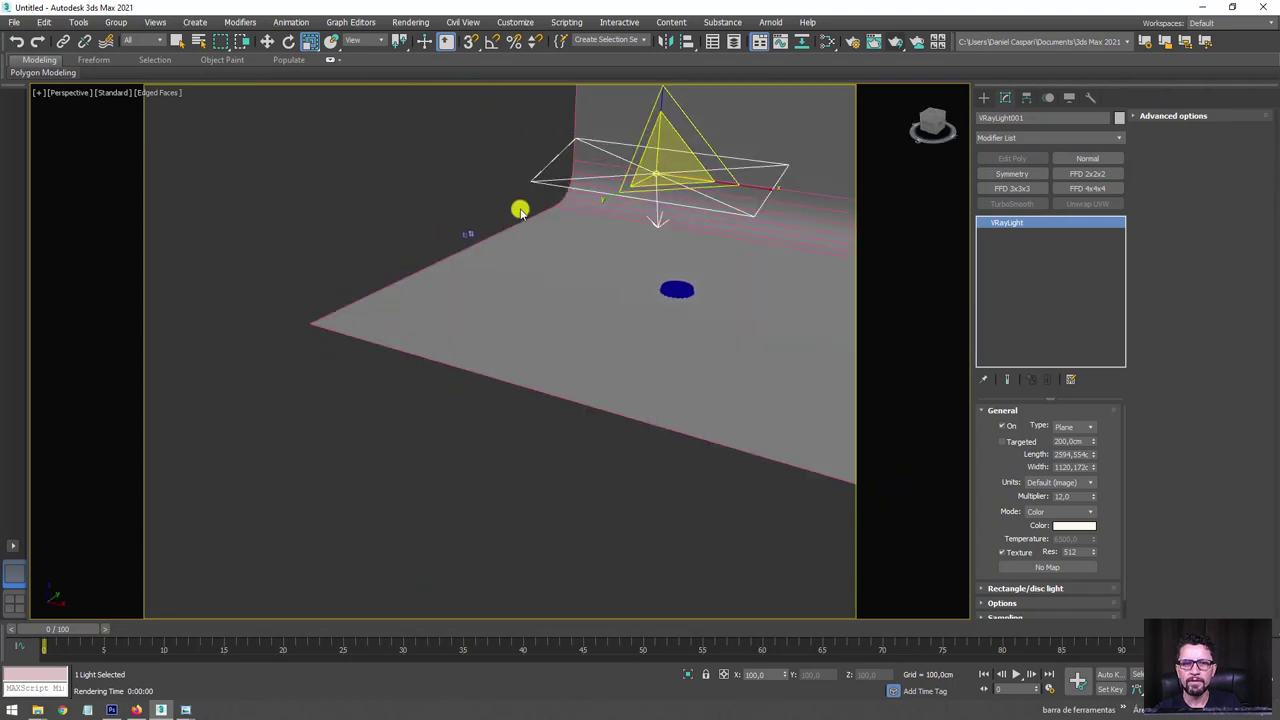
pyautogui.moveTo(678, 320); pyautogui.dragTo(766, 251)
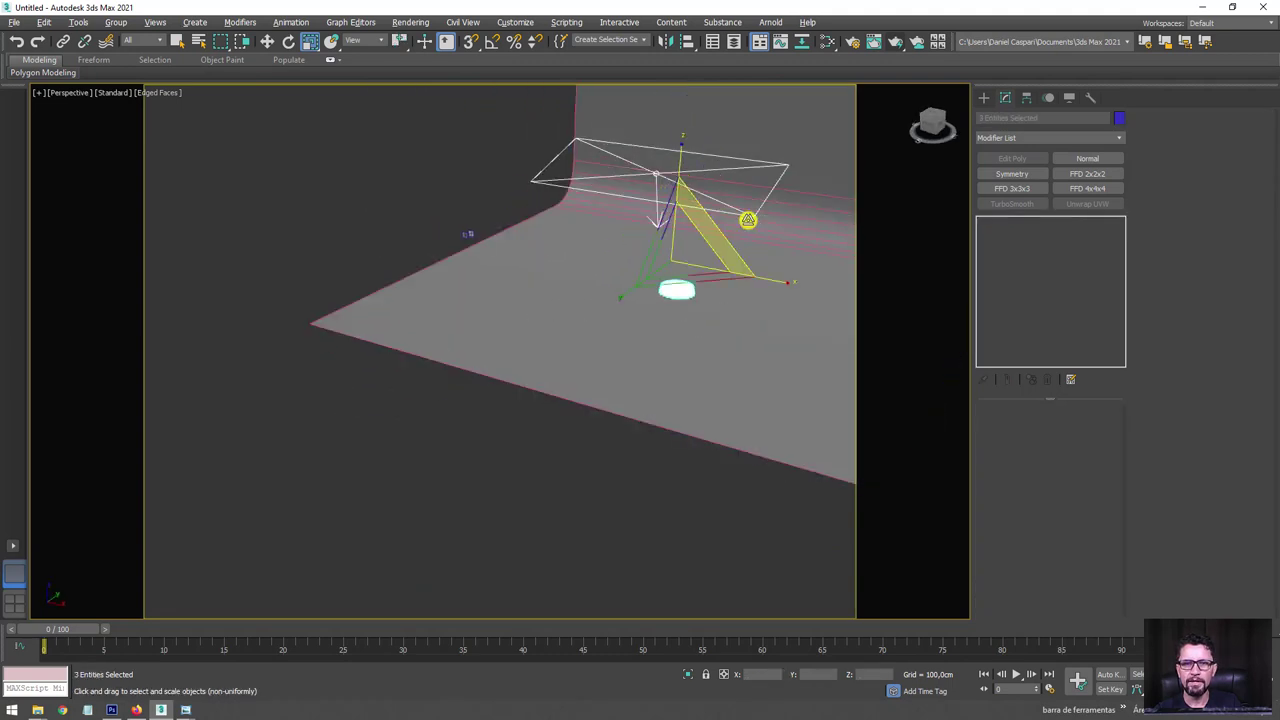
pyautogui.press('r')
pyautogui.rightClick(688, 284)
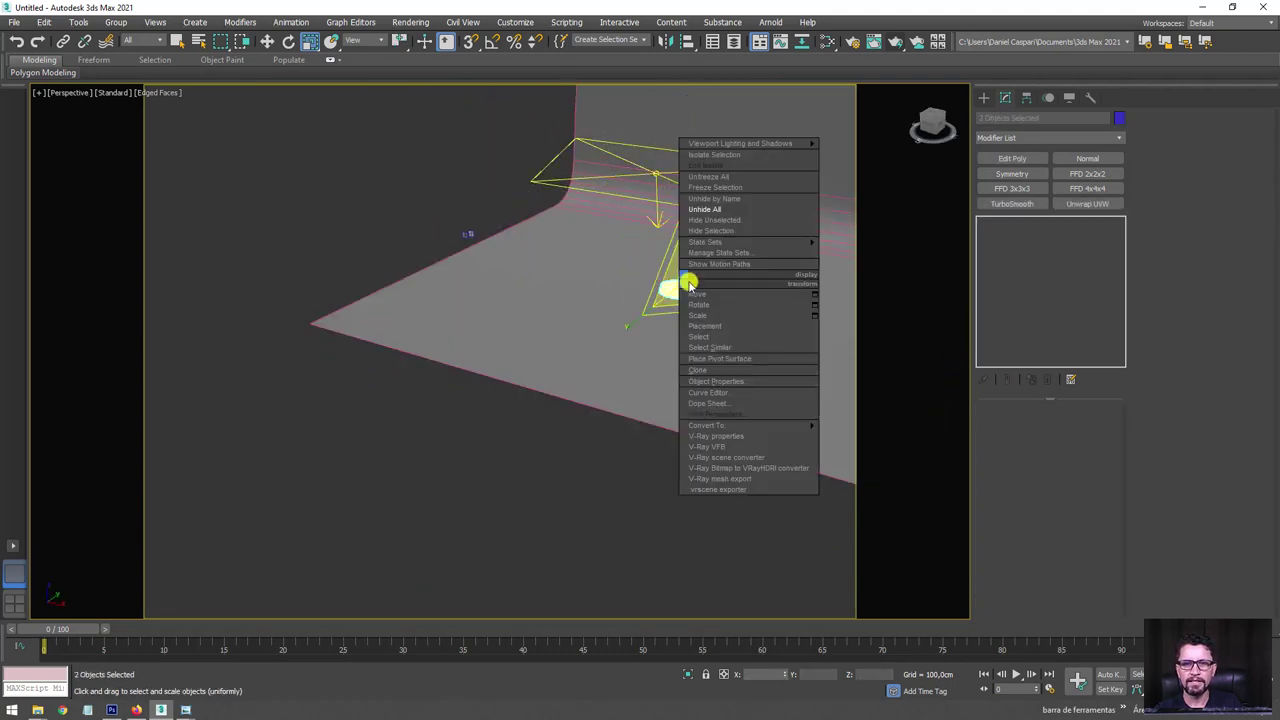
pyautogui.click(731, 217)
# Link the cap part to its parent object with Select and Link.
pyautogui.press('Delete')
pyautogui.scroll(5, 711, 329)
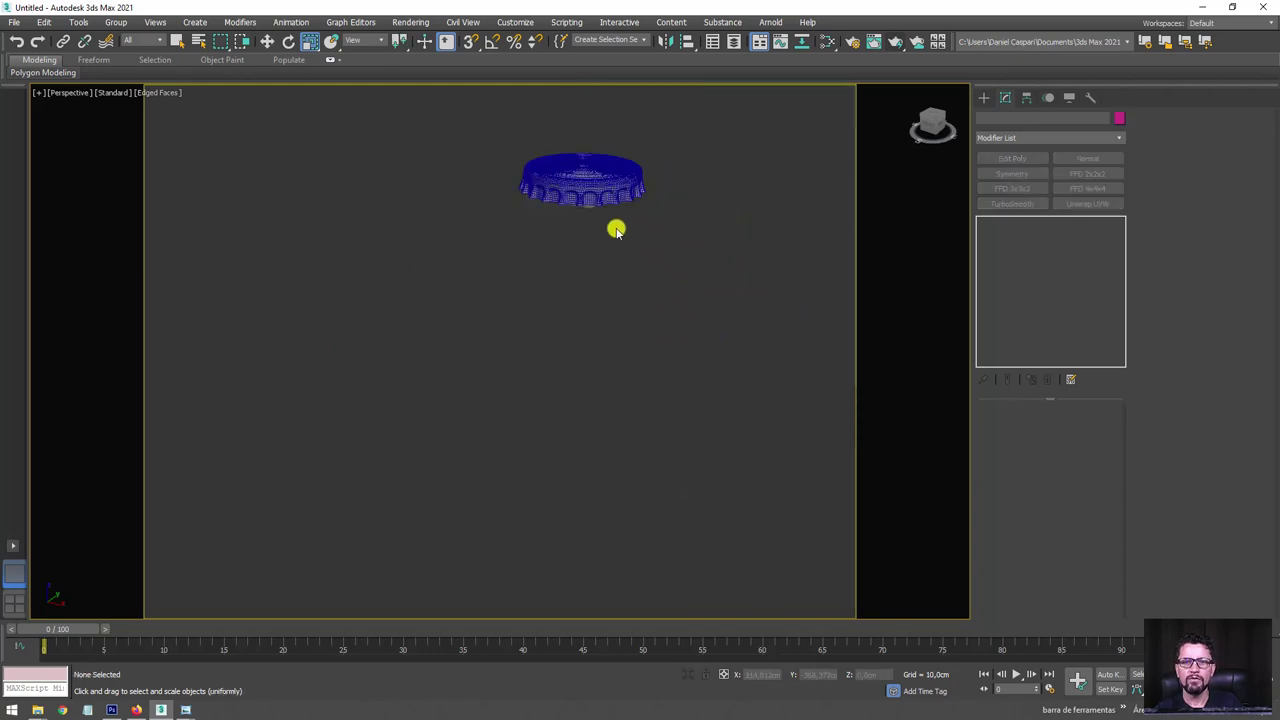
pyautogui.moveTo(600, 231)
pyautogui.mouseDown(button='middle')
pyautogui.moveTo(603, 451)
pyautogui.moveTo(580, 357)
pyautogui.moveTo(623, 334)
pyautogui.moveTo(633, 300)
pyautogui.mouseUp(button='middle')
pyautogui.scroll(2, 580, 357)
pyautogui.scroll(2, 583, 337)
pyautogui.click(583, 337)
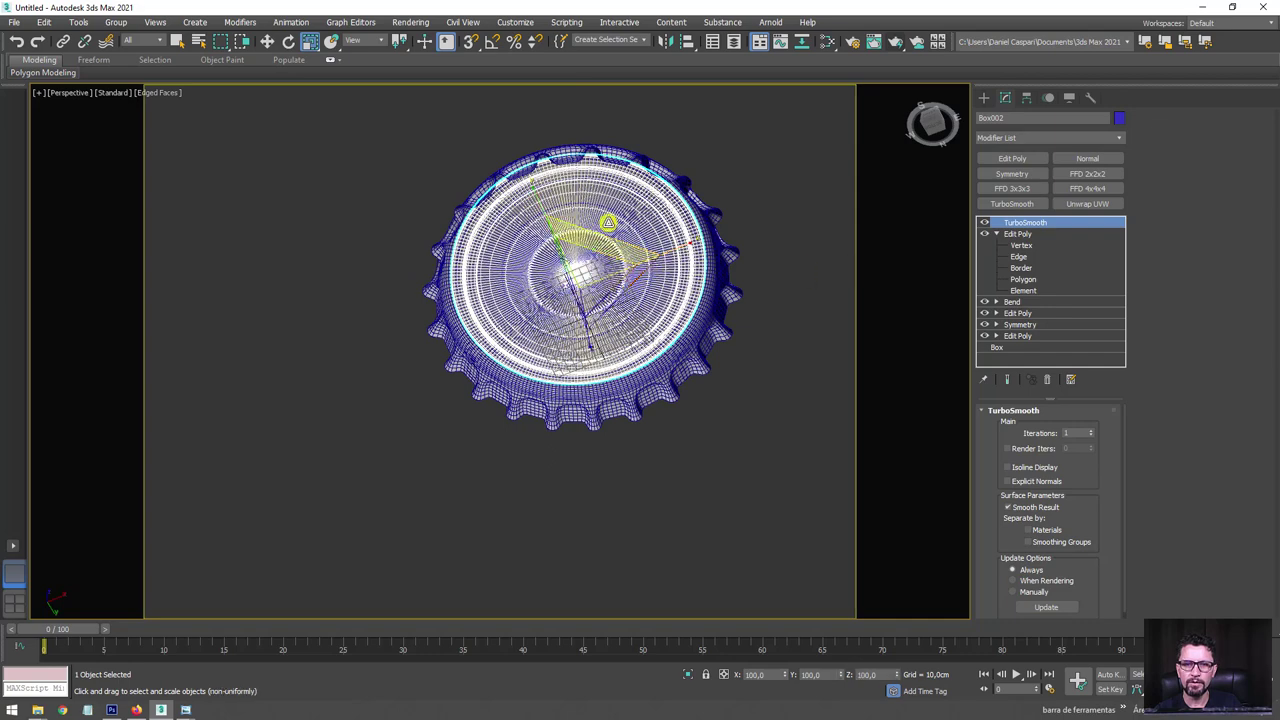
pyautogui.click(61, 42)
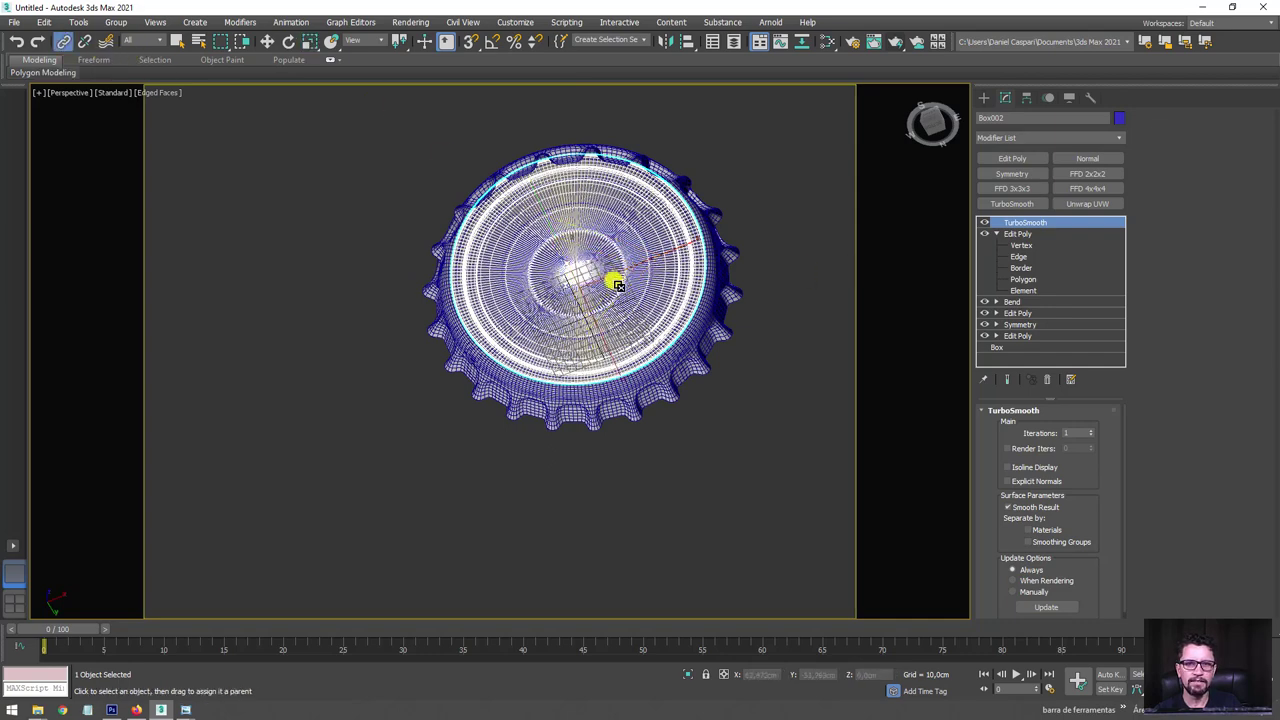
pyautogui.click(724, 317)
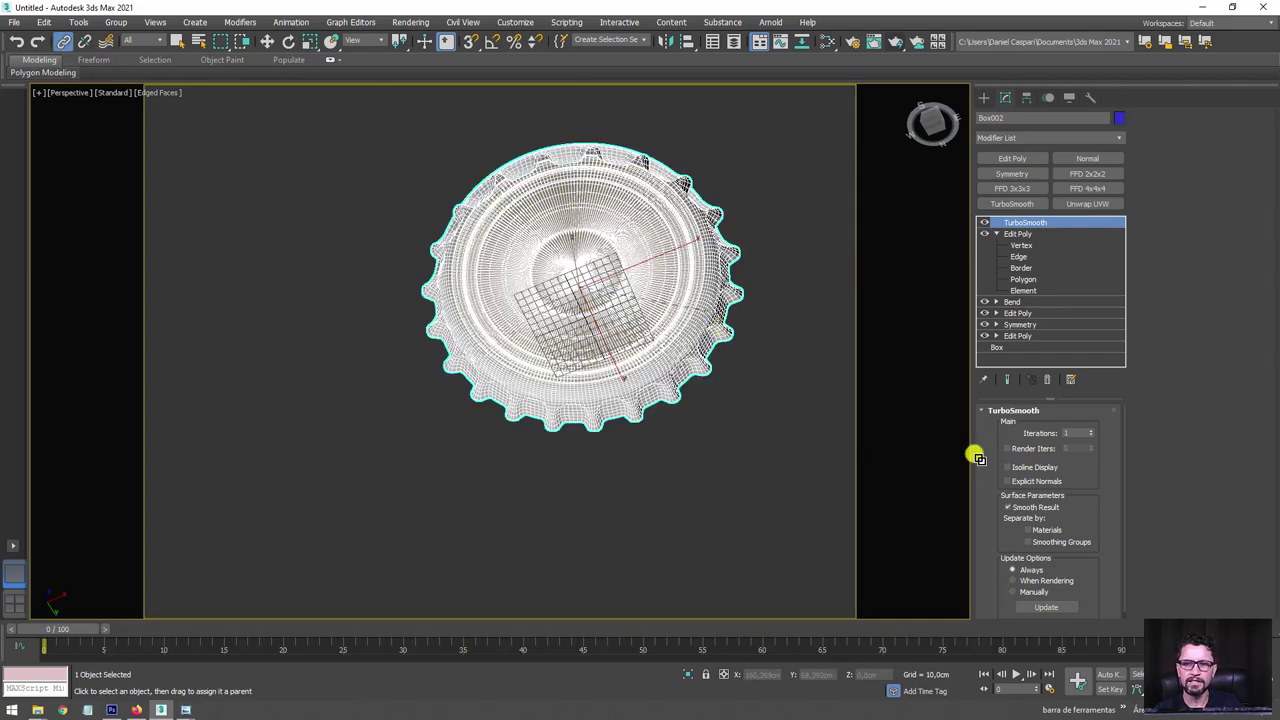
# Enable Isoline Display on Box001's TurboSmooth and select both cap parts.
pyautogui.click(700, 357)
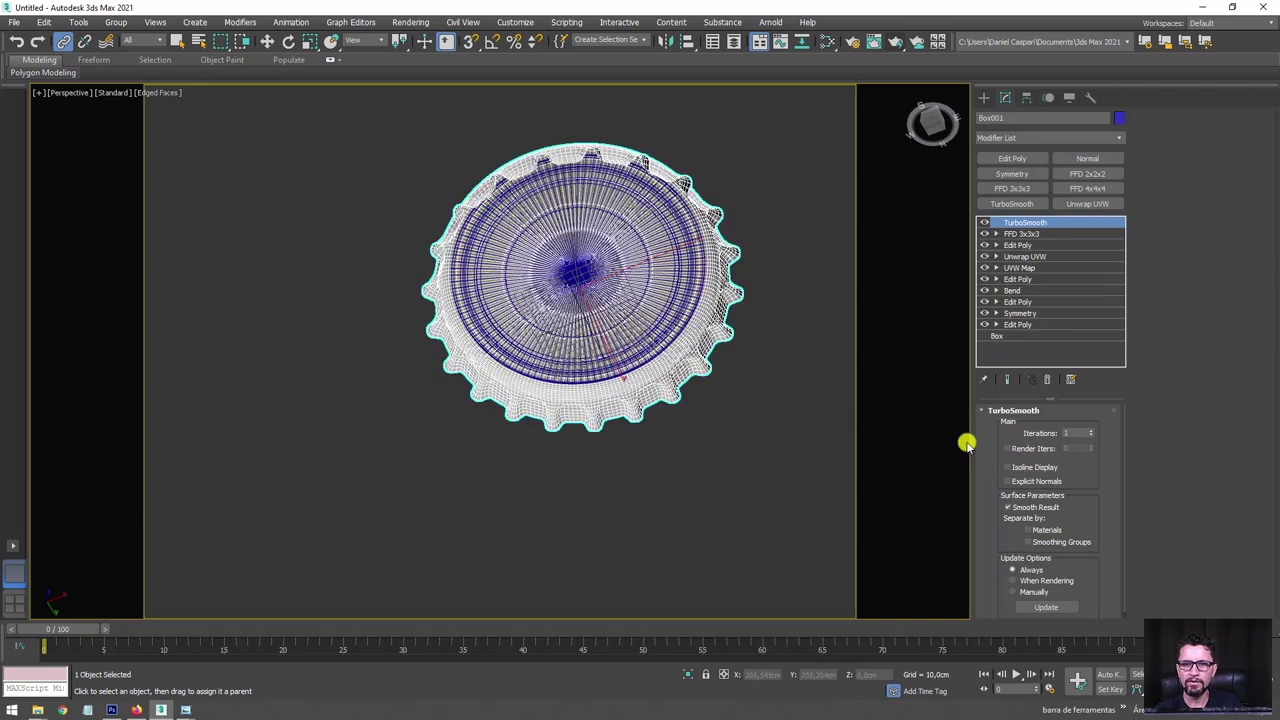
pyautogui.click(1008, 468)
pyautogui.moveTo(795, 302)
pyautogui.keyDown('alt'); pyautogui.mouseDown(button='middle')
pyautogui.moveTo(808, 289)
pyautogui.moveTo(808, 371)
pyautogui.moveTo(757, 337)
pyautogui.moveTo(778, 335)
pyautogui.moveTo(804, 279)
pyautogui.mouseUp(button='middle'); pyautogui.keyUp('alt')
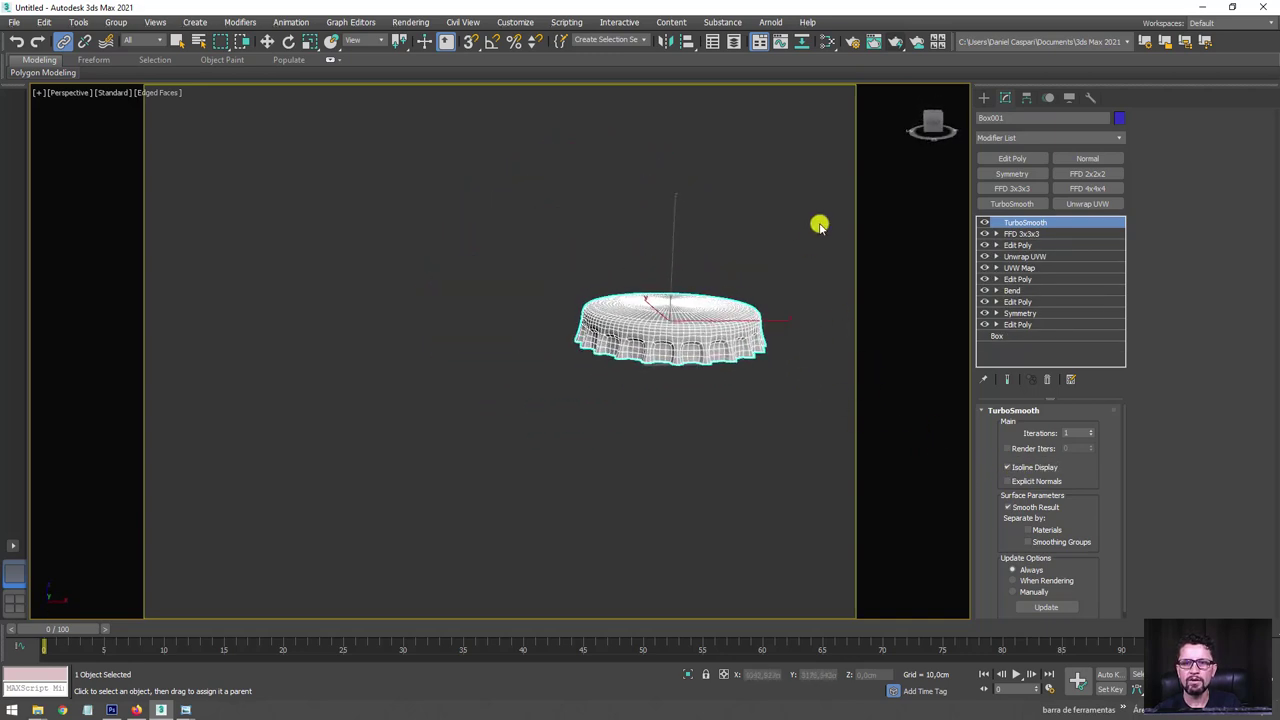
pyautogui.keyDown('ctrl'); pyautogui.click(749, 314); pyautogui.keyUp('ctrl')
# Clone the cap to the right and unhide the hidden backdrop.
pyautogui.press('w')
pyautogui.keyDown('shift'); pyautogui.moveTo(705, 275); pyautogui.dragTo(894, 238); pyautogui.keyUp('shift')
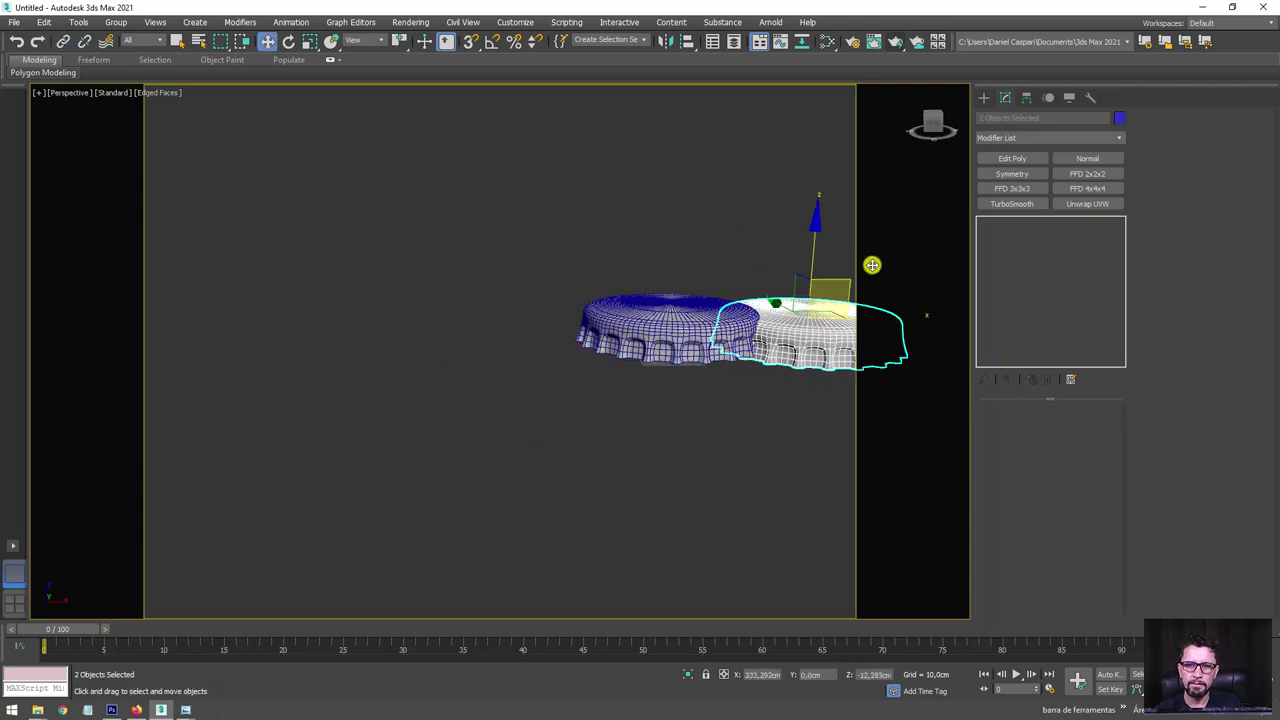
pyautogui.click(645, 413)
pyautogui.moveTo(708, 421); pyautogui.dragTo(575, 387, button='middle')
pyautogui.rightClick(575, 388)
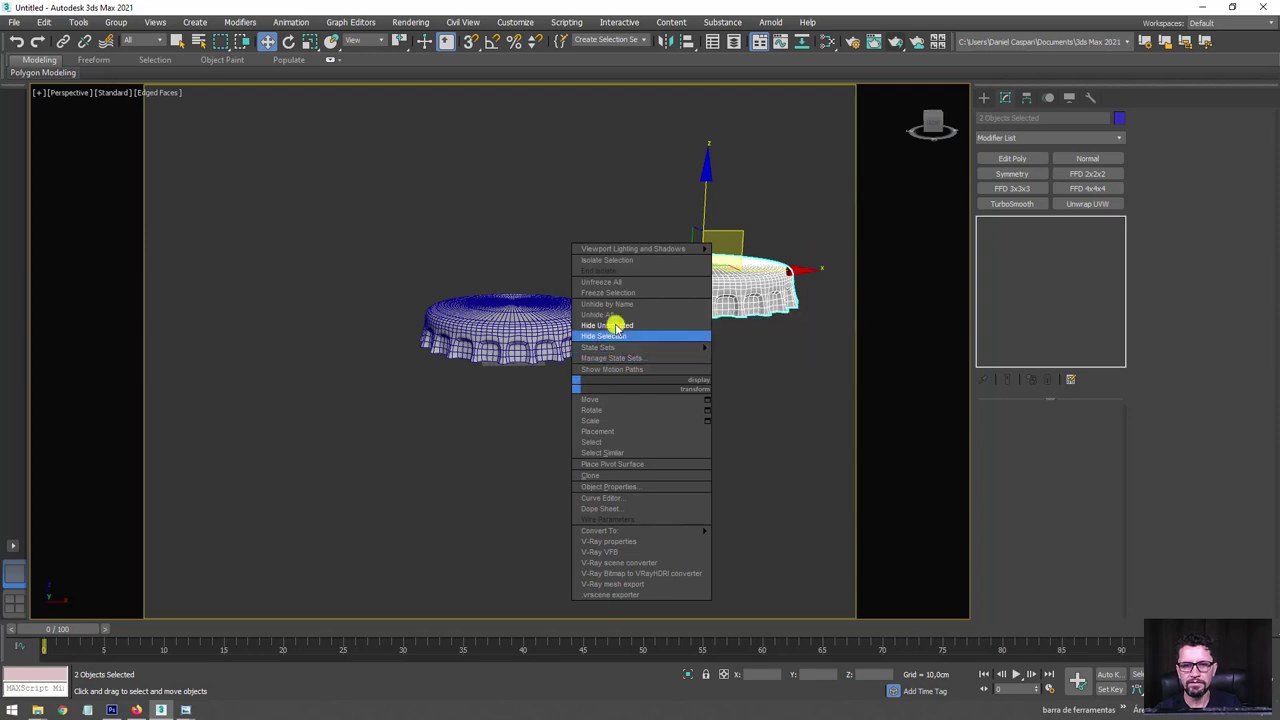
pyautogui.click(614, 329)
# Lower the left cap onto the floor in the front view.
pyautogui.click(572, 360)
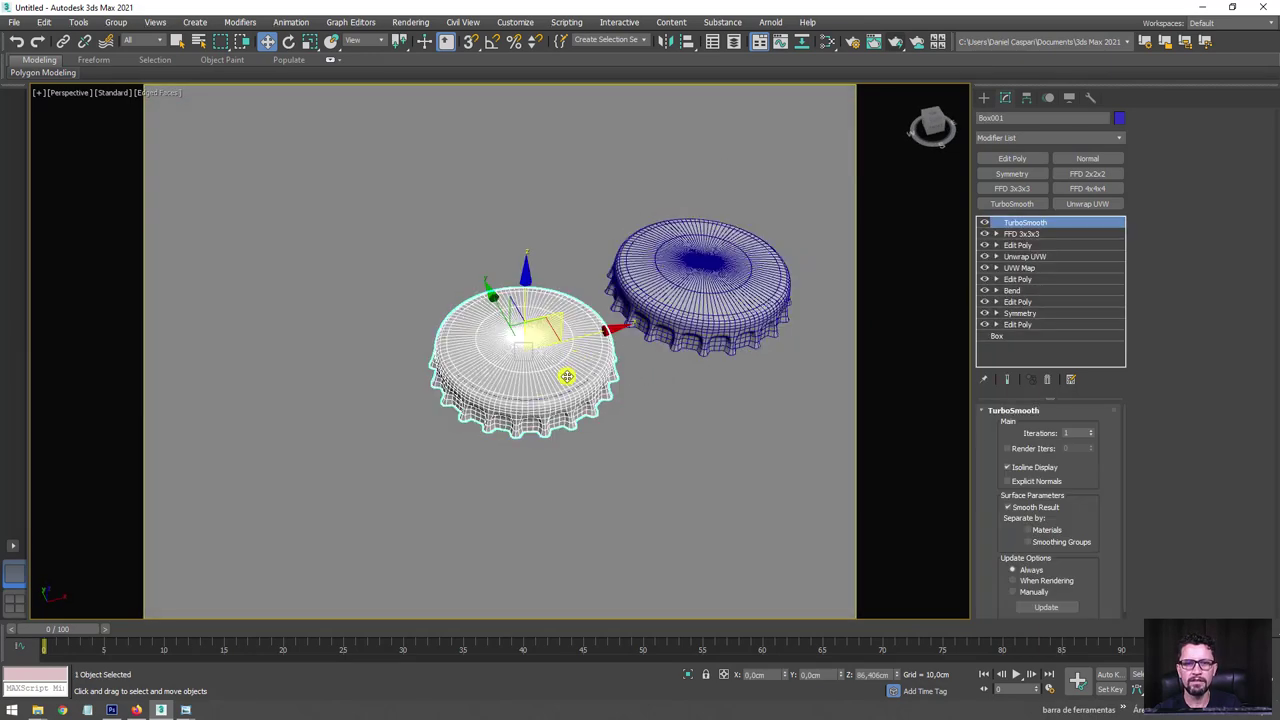
pyautogui.keyDown('alt'); pyautogui.moveTo(566, 371); pyautogui.dragTo(535, 307, button='middle'); pyautogui.keyUp('alt')
pyautogui.press('f')
pyautogui.press('z')
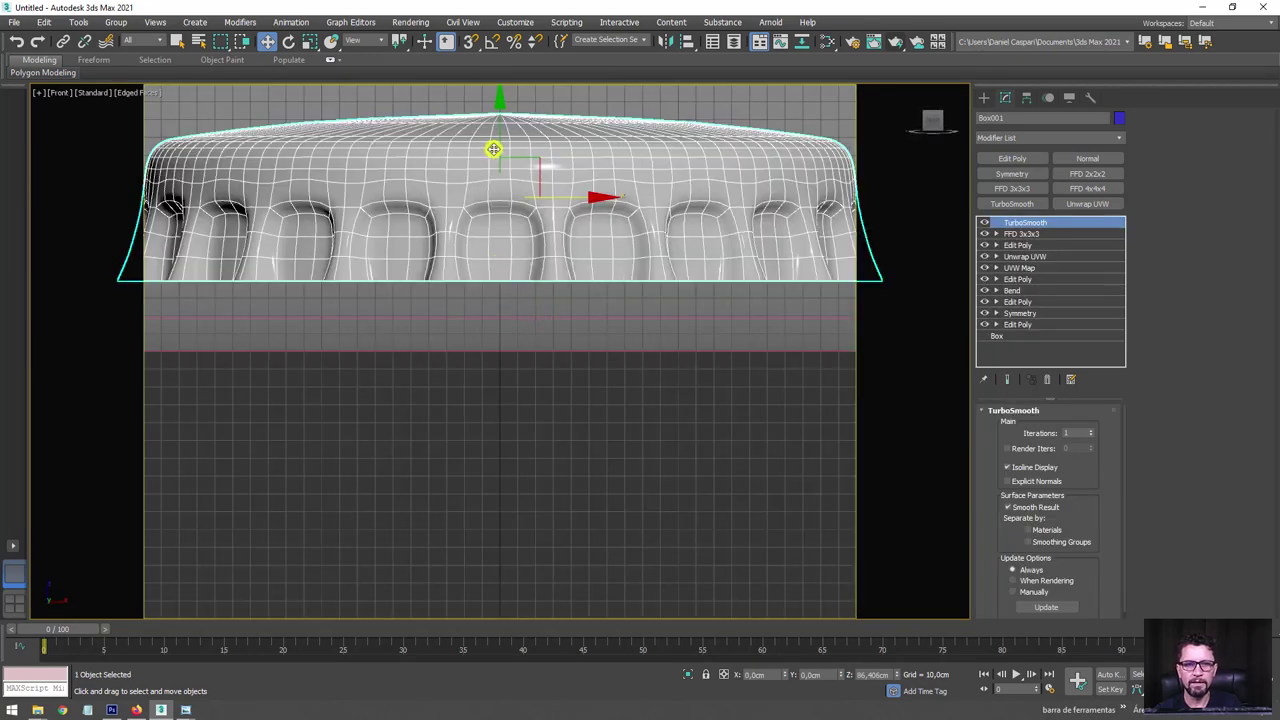
pyautogui.moveTo(501, 144); pyautogui.dragTo(501, 201)
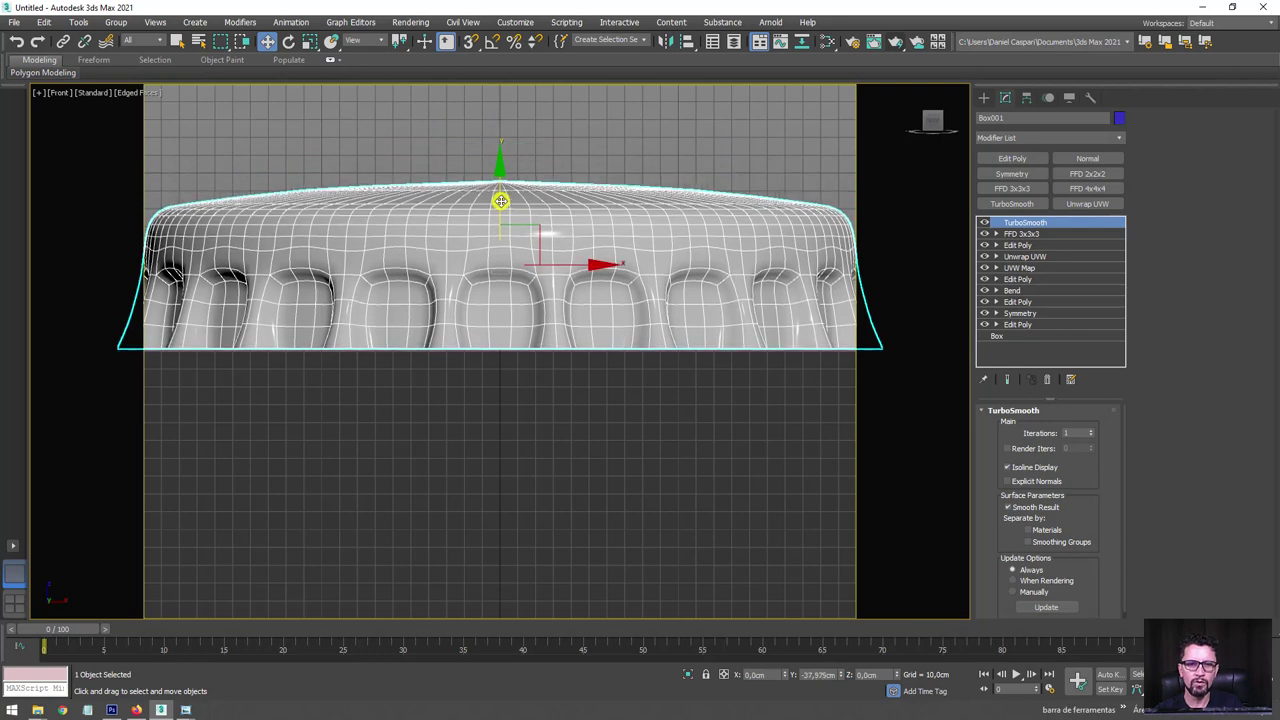
pyautogui.scroll(-5, 501, 201)
pyautogui.moveTo(691, 197); pyautogui.dragTo(666, 237, button='middle')
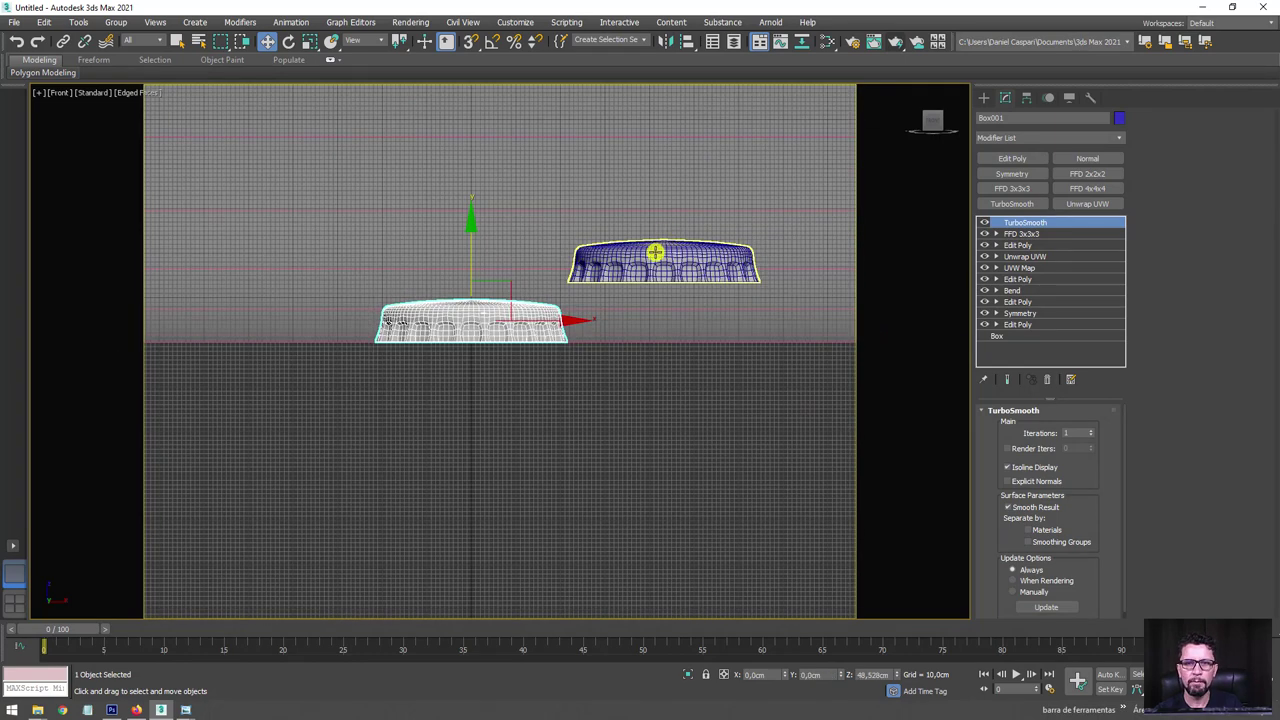
# Flip Box003 over and tilt it so it leans beside the first cap.
pyautogui.click(654, 251)
pyautogui.press('e')
pyautogui.moveTo(616, 186); pyautogui.dragTo(464, 329)
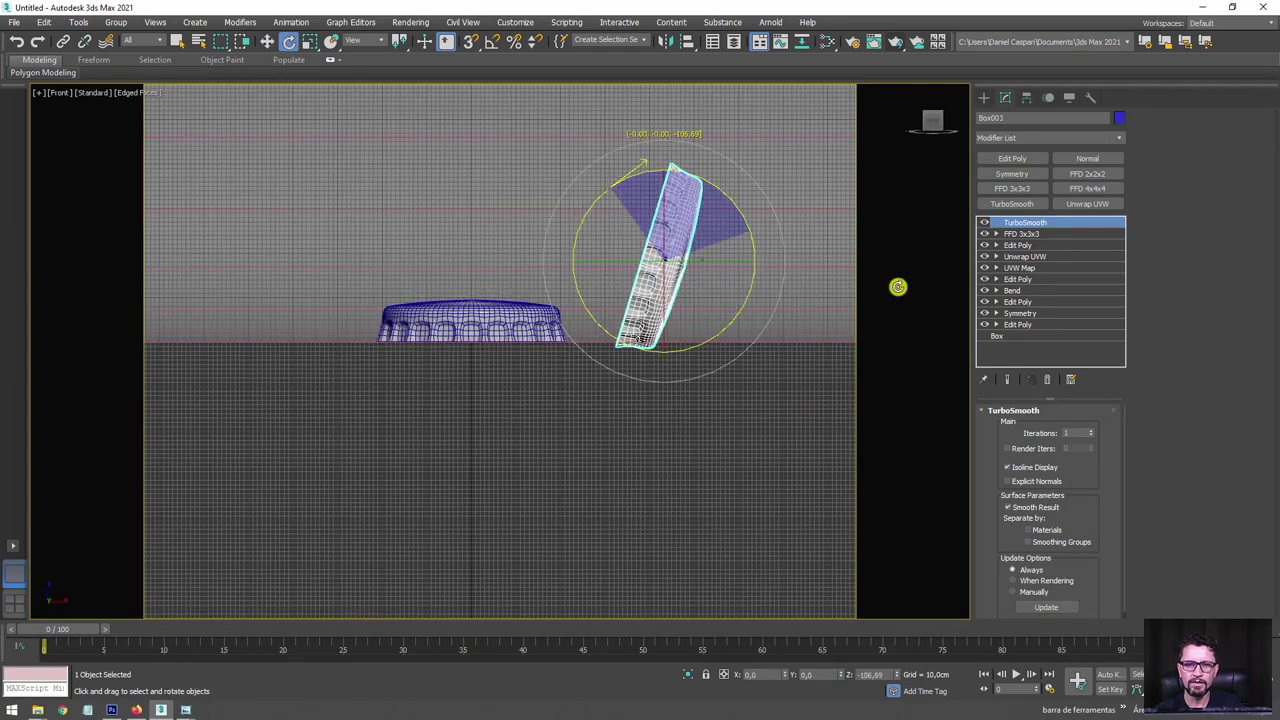
pyautogui.press('w')
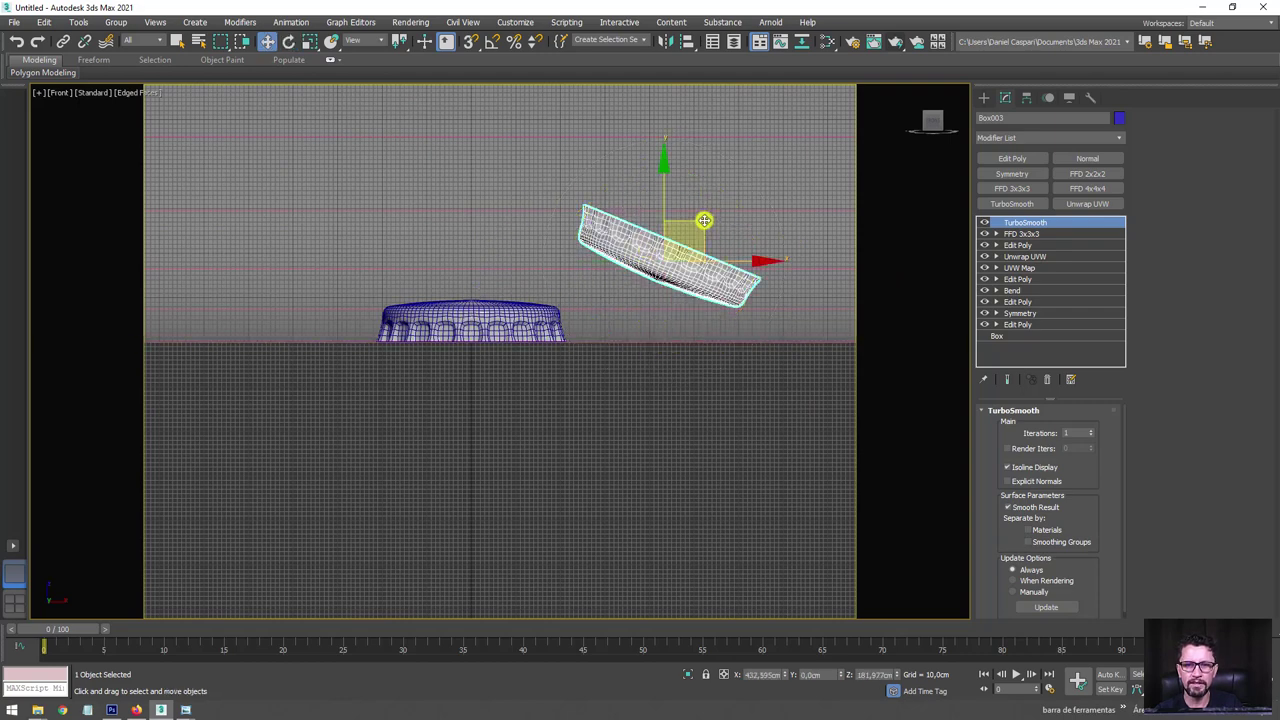
pyautogui.moveTo(706, 223); pyautogui.dragTo(650, 256)
pyautogui.press('e')
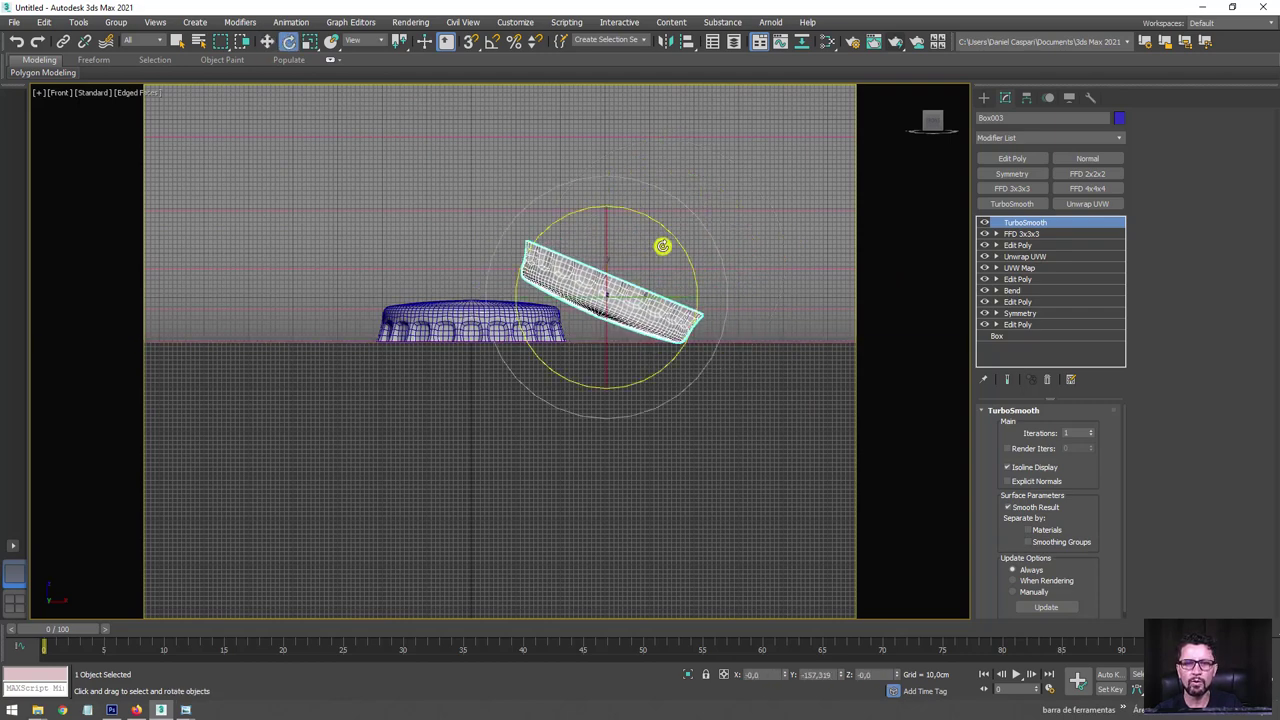
pyautogui.press('w')
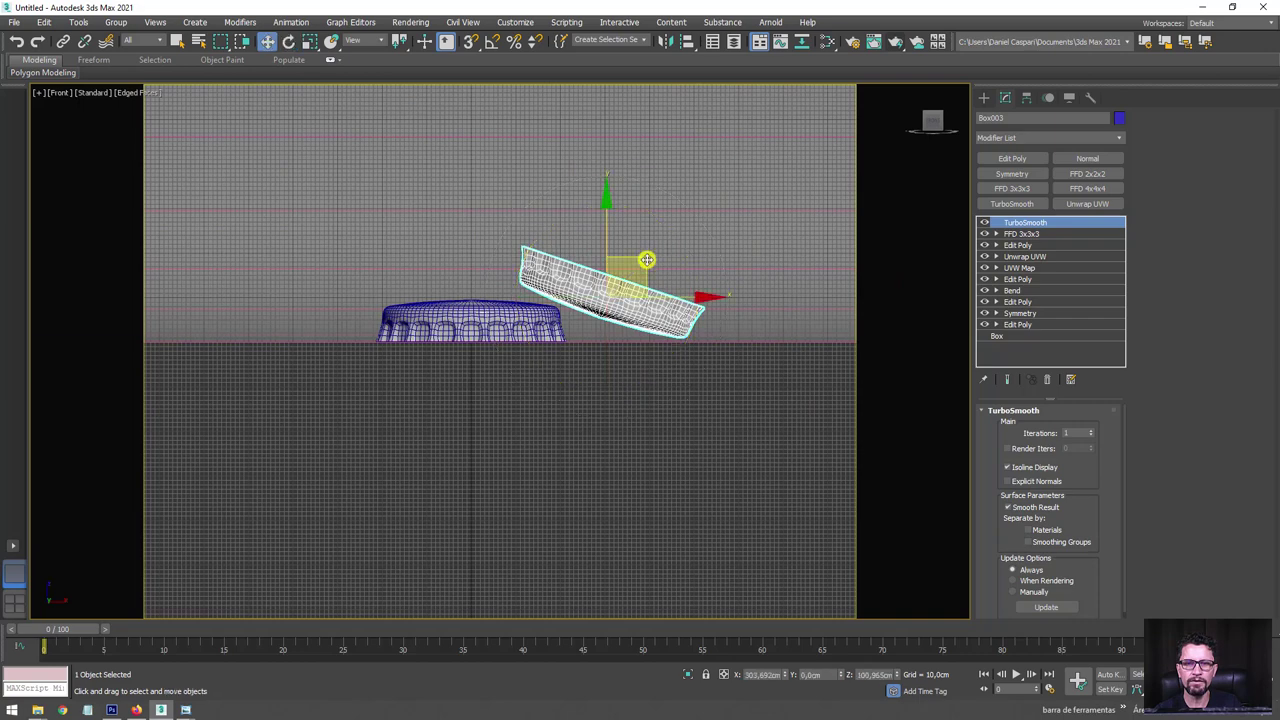
pyautogui.press('e')
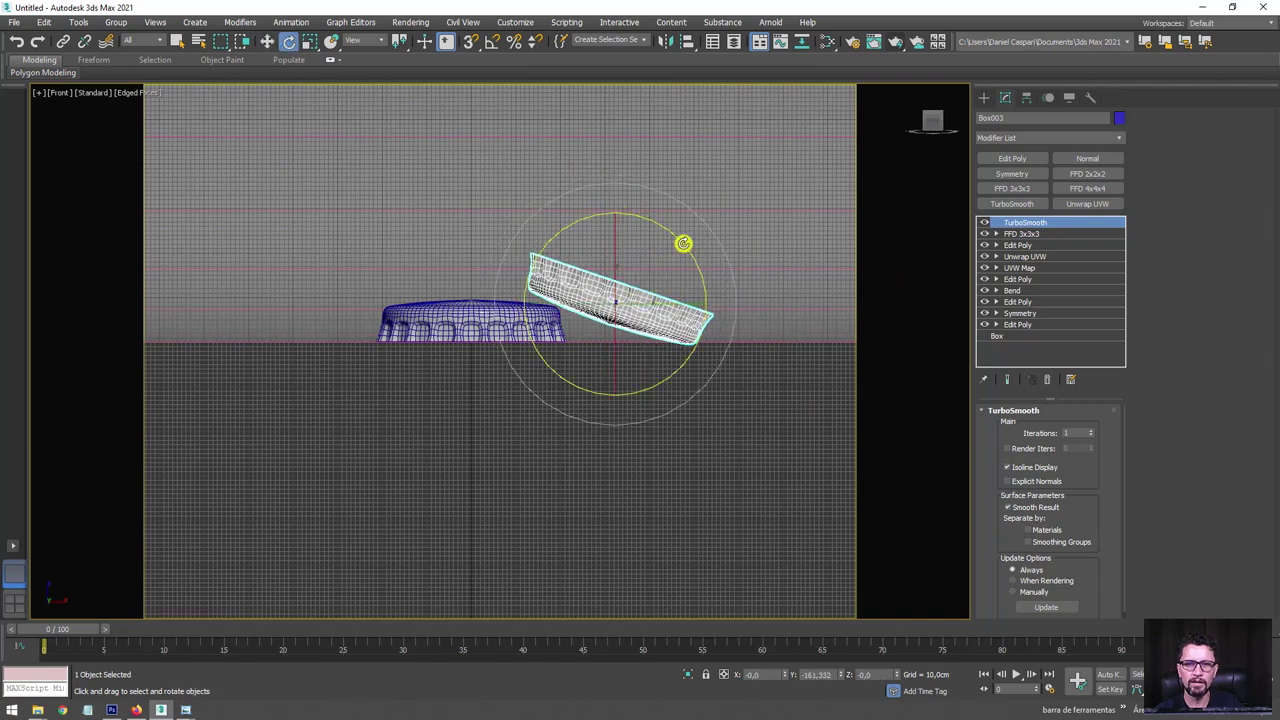
pyautogui.press('w')
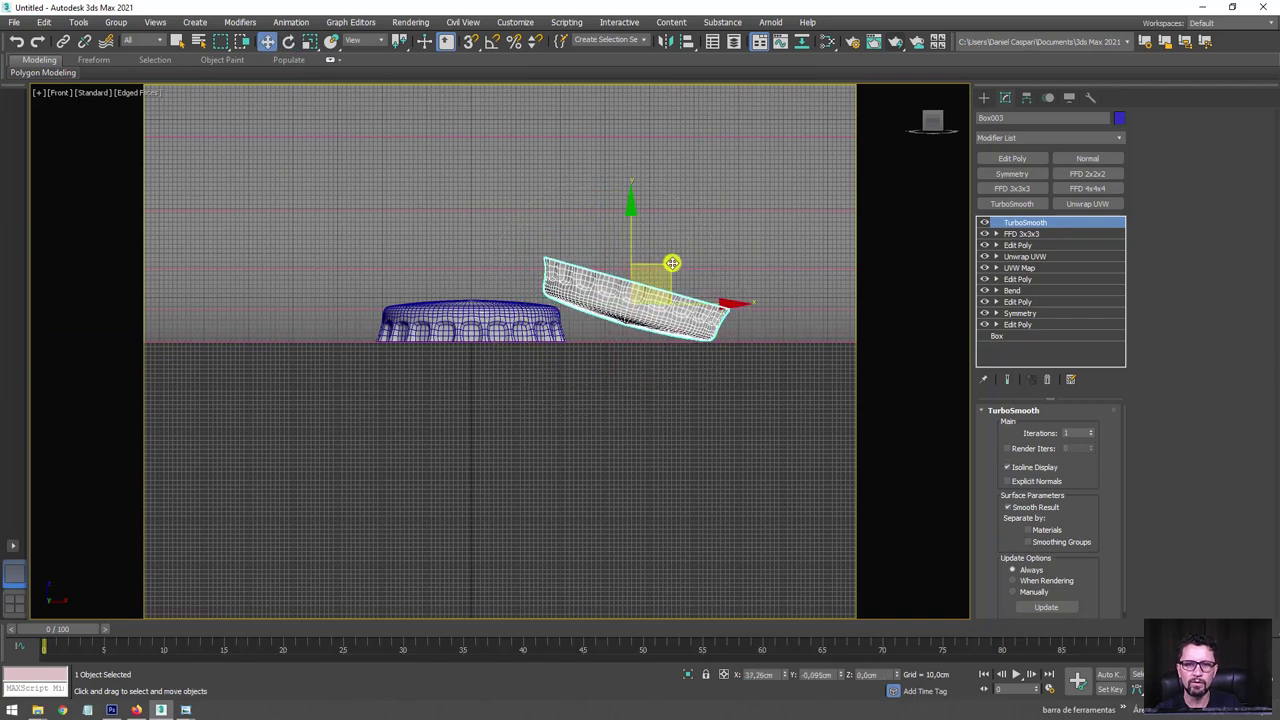
pyautogui.press('e')
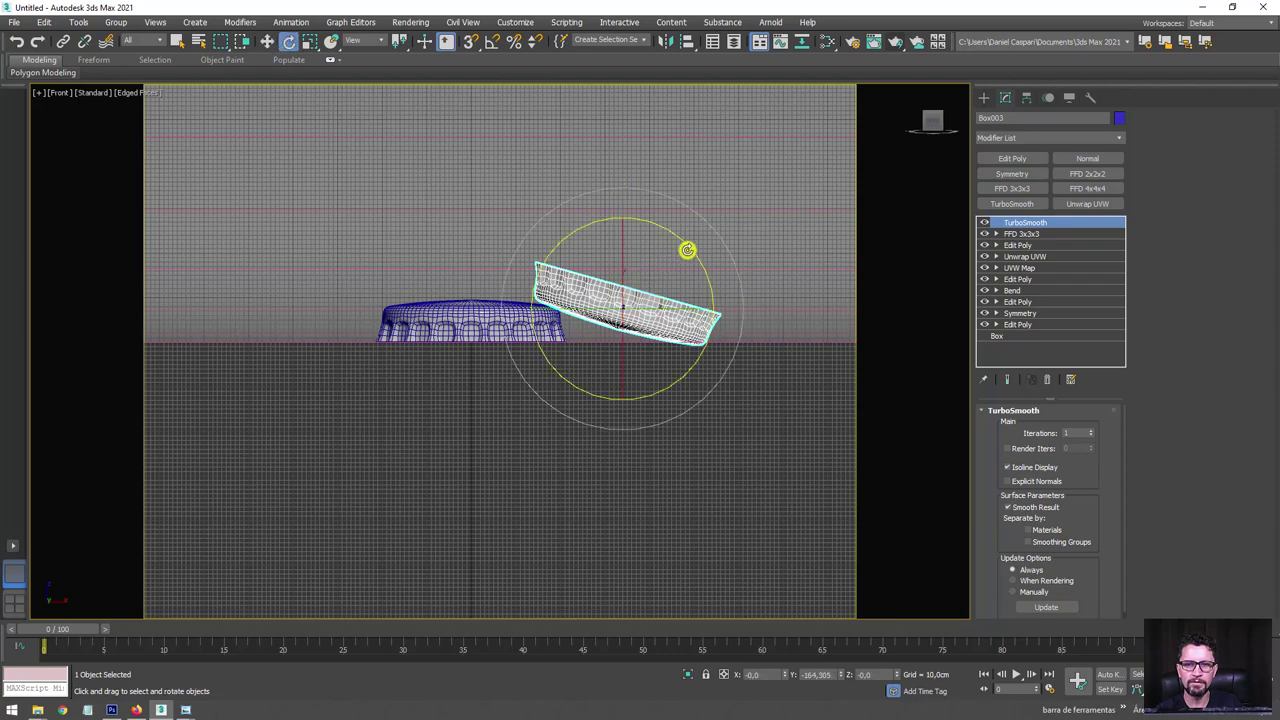
pyautogui.scroll(5, 686, 329)
pyautogui.scroll(2, 686, 329)
pyautogui.press('w')
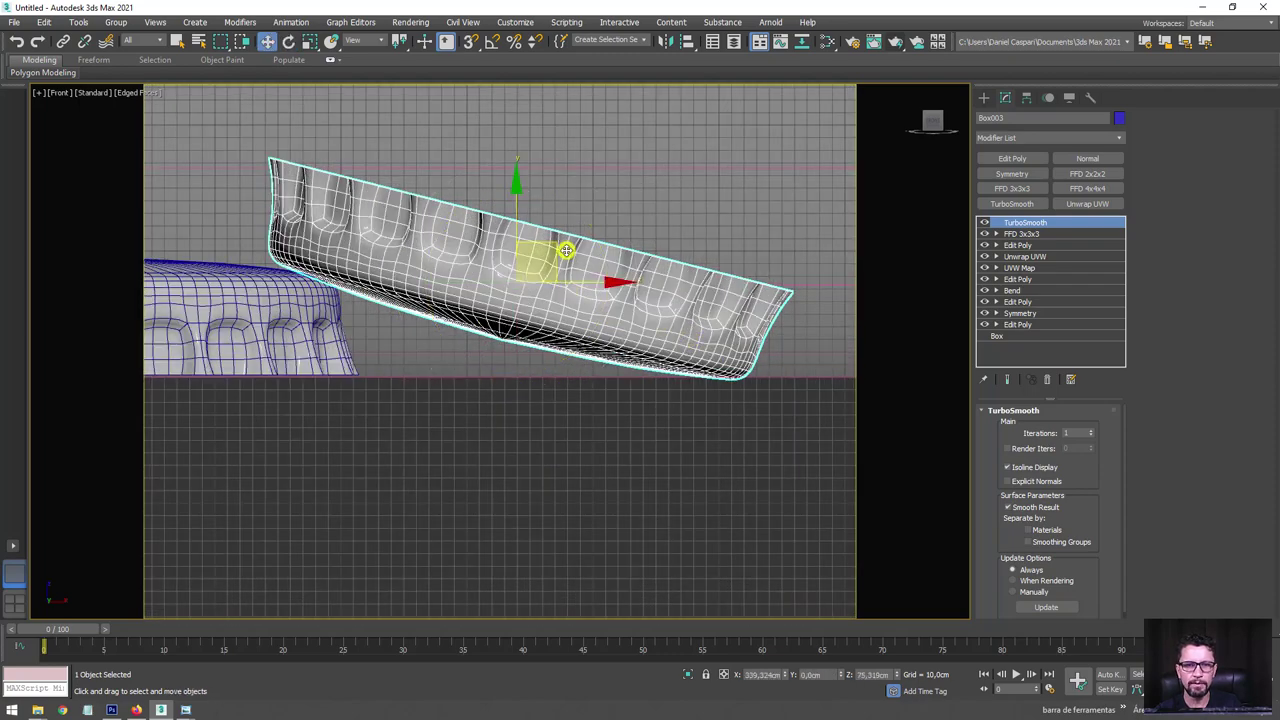
pyautogui.moveTo(561, 240); pyautogui.dragTo(563, 240)
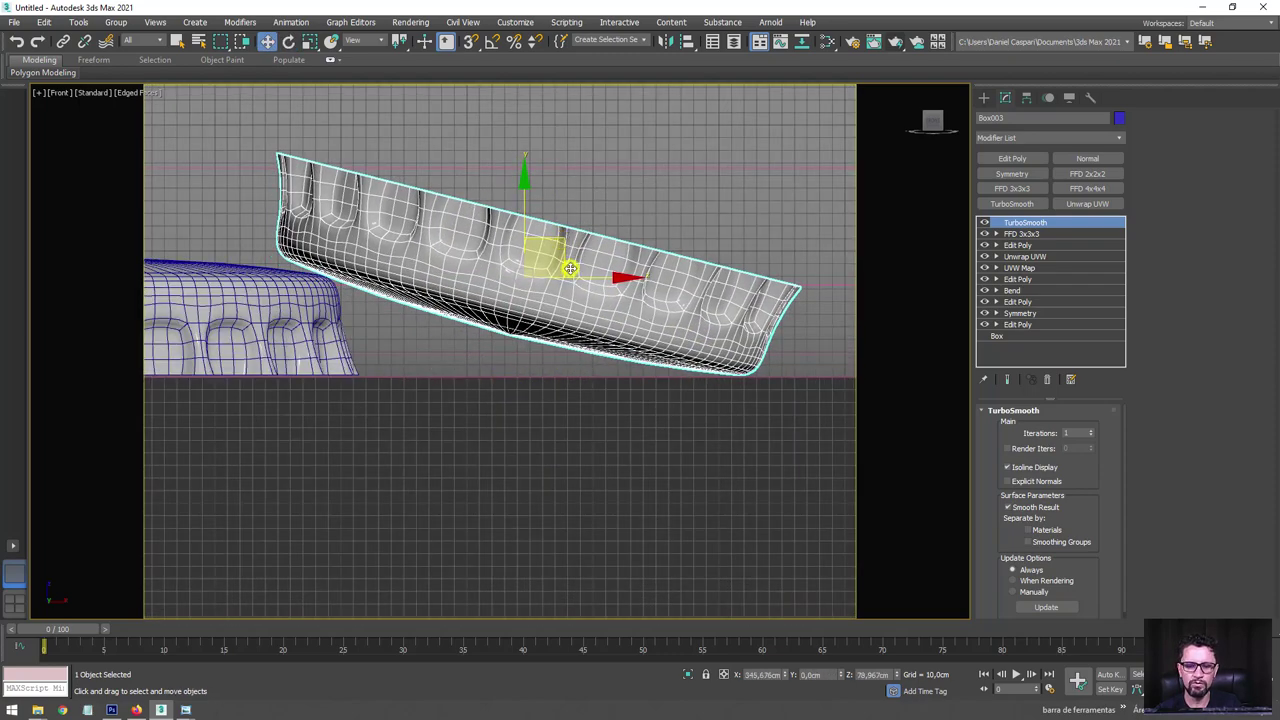
# Start a test render of both caps from perspective, then cancel it.
pyautogui.press('p')
pyautogui.scroll(-5, 634, 300)
pyautogui.moveTo(634, 300)
pyautogui.keyDown('alt'); pyautogui.mouseDown(button='middle')
pyautogui.moveTo(623, 349)
pyautogui.moveTo(737, 371)
pyautogui.moveTo(720, 409)
pyautogui.moveTo(697, 403)
pyautogui.moveTo(715, 384)
pyautogui.mouseUp(button='middle'); pyautogui.keyUp('alt')
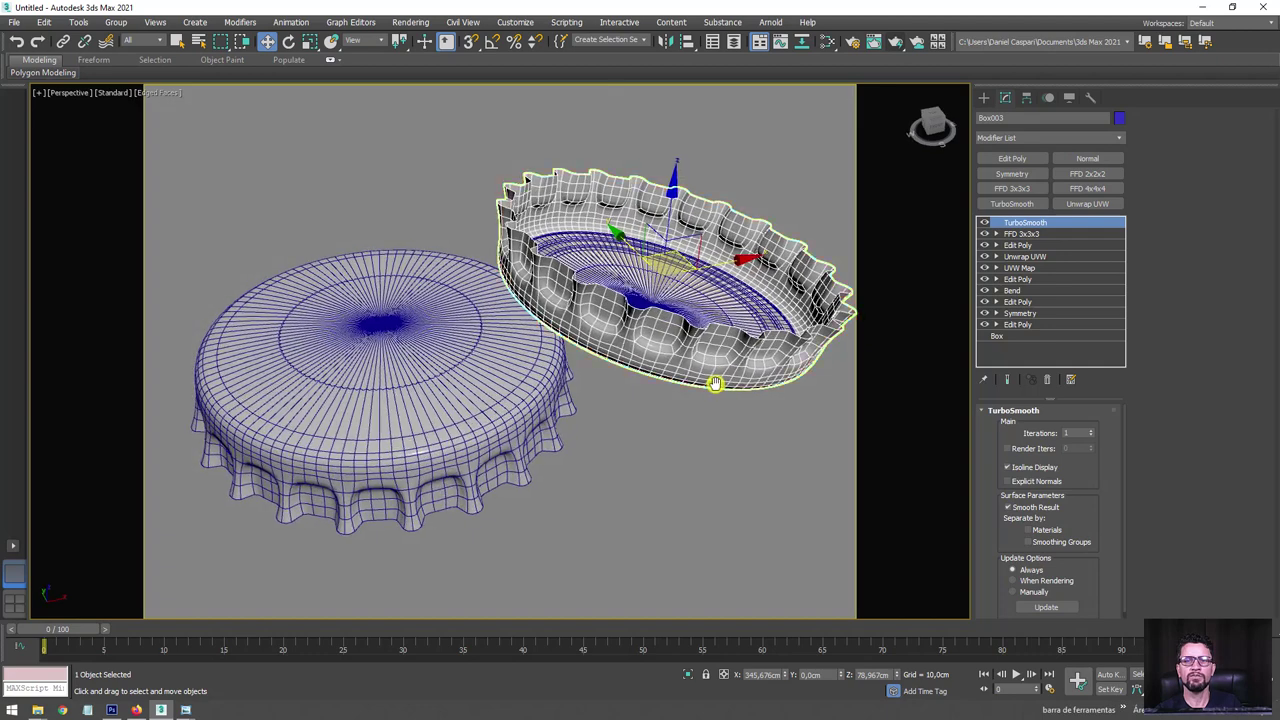
pyautogui.click(897, 42)
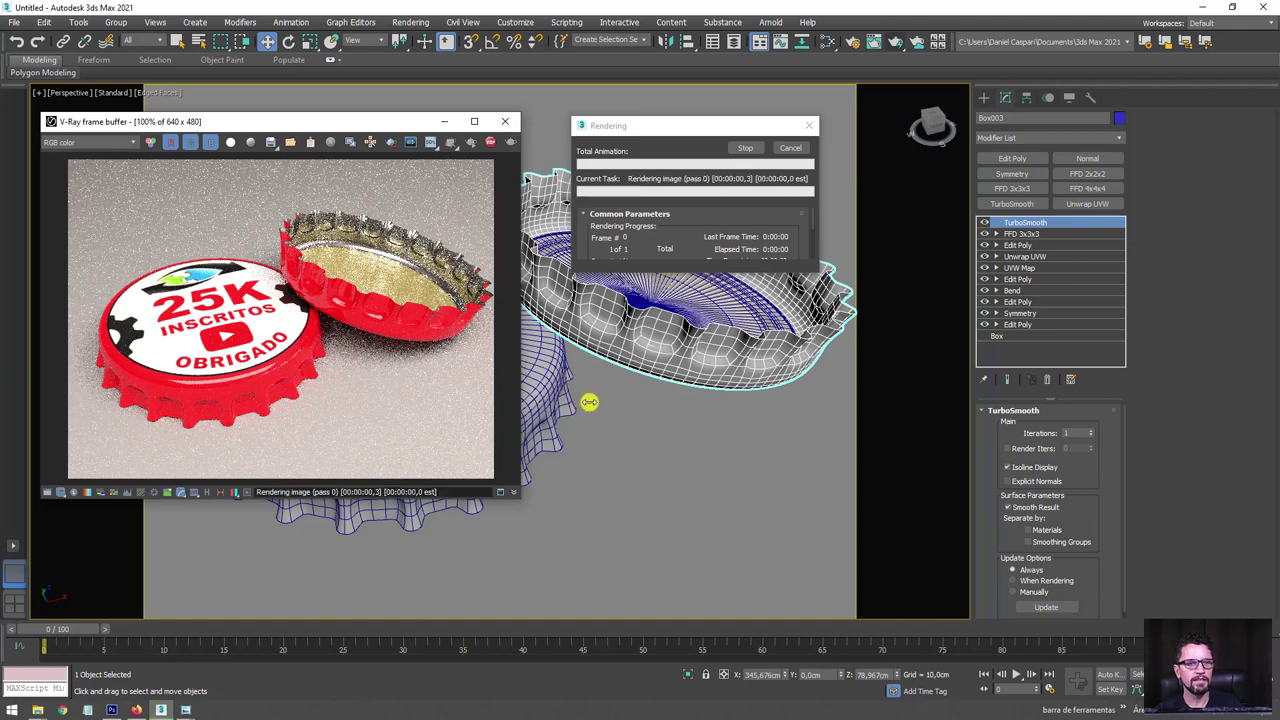
pyautogui.press('Escape')
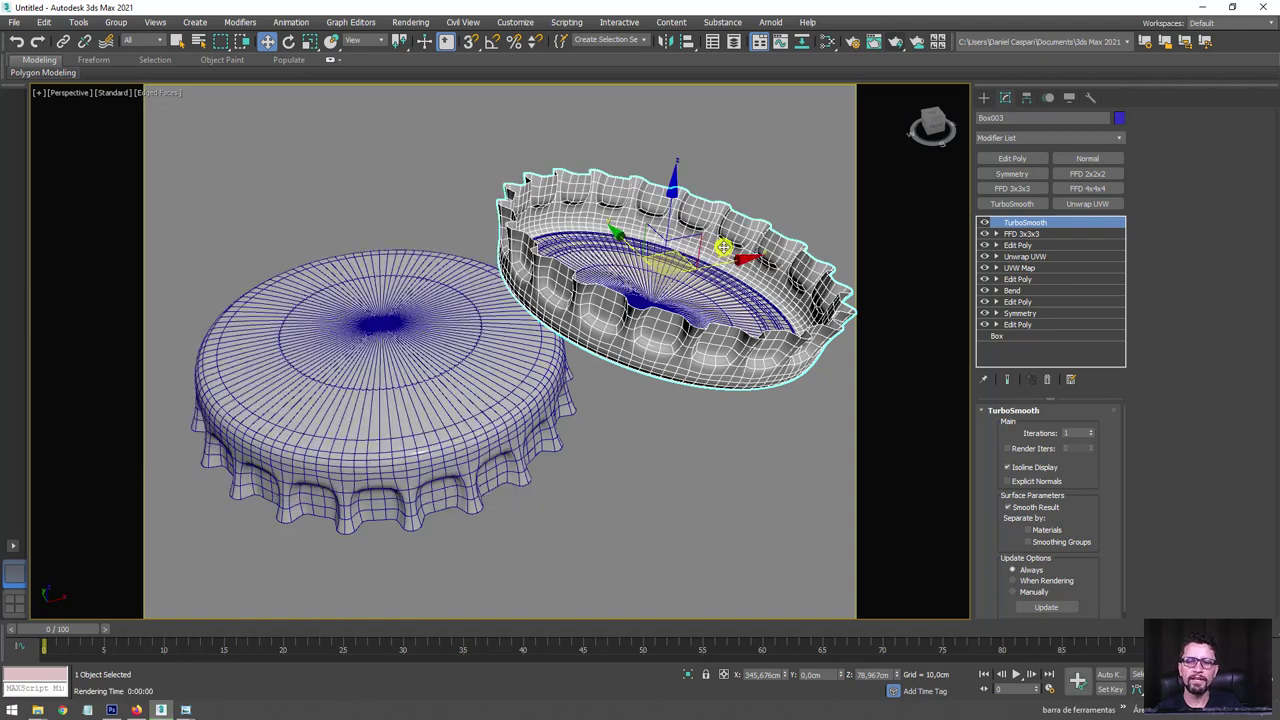
# Switch the V-Ray image sampler to Bucket and expand the Global DMC settings.
pyautogui.click(854, 45)
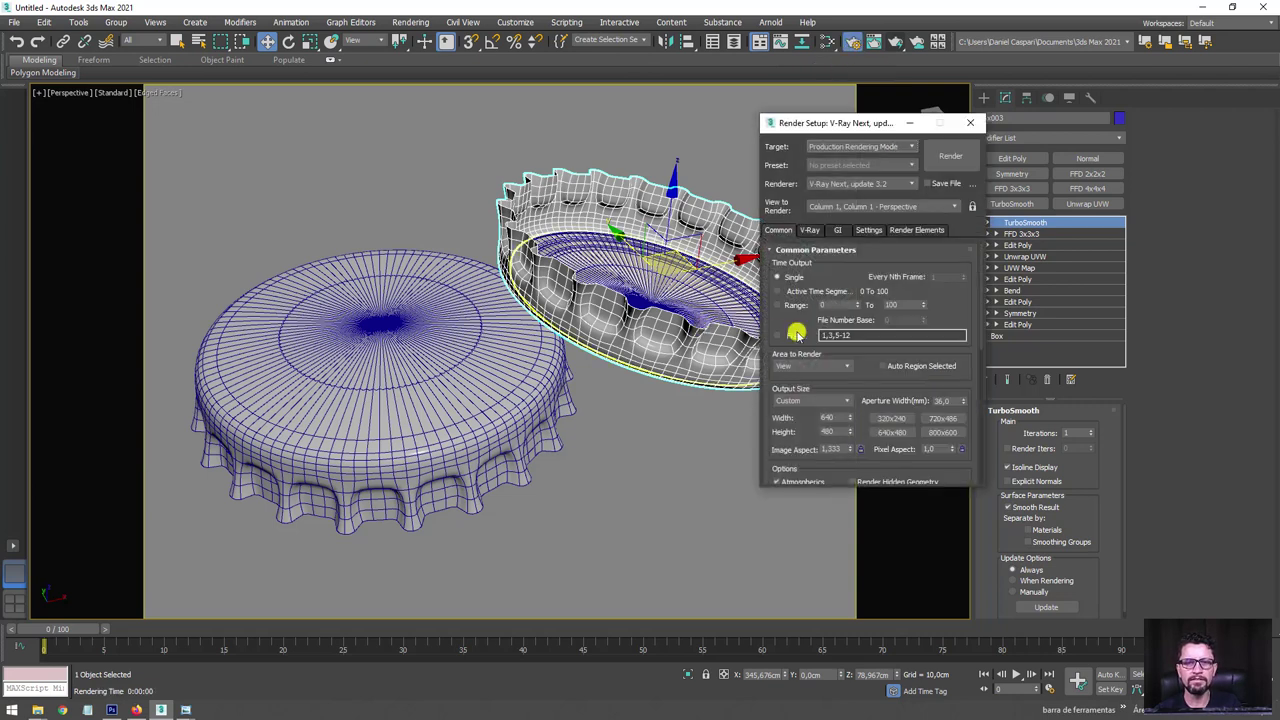
pyautogui.click(812, 230)
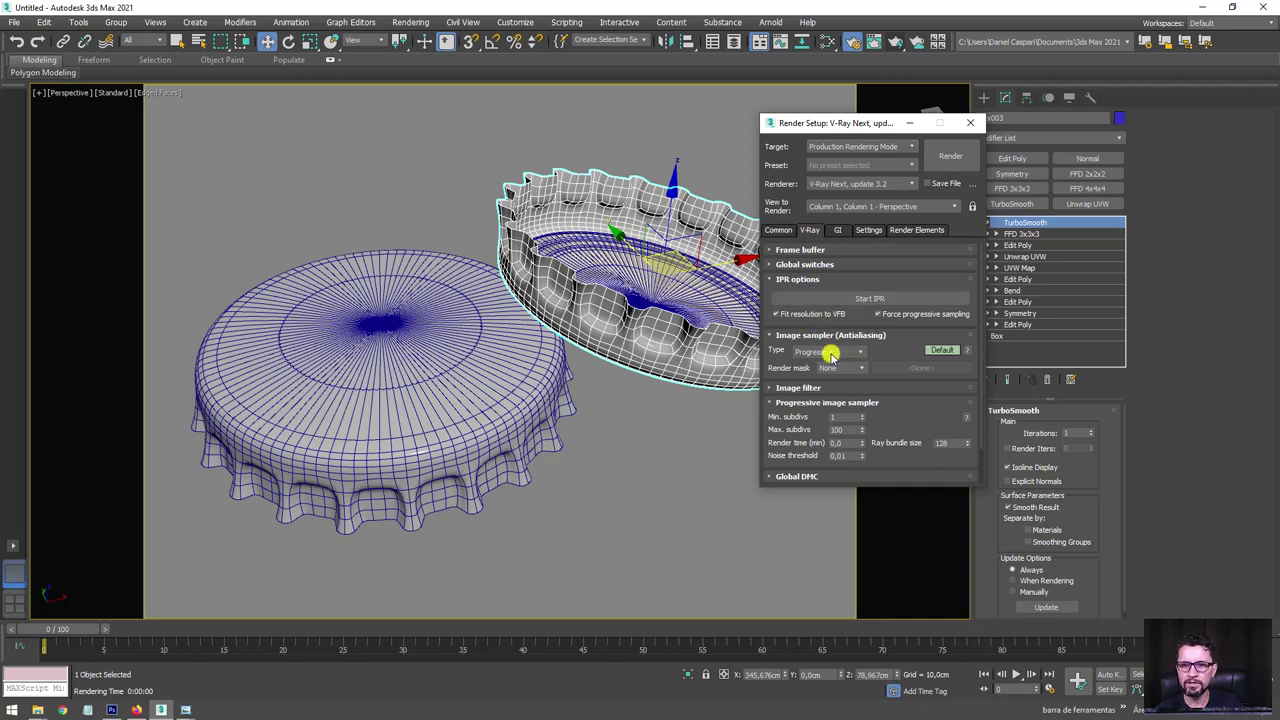
pyautogui.click(842, 351)
pyautogui.click(852, 364)
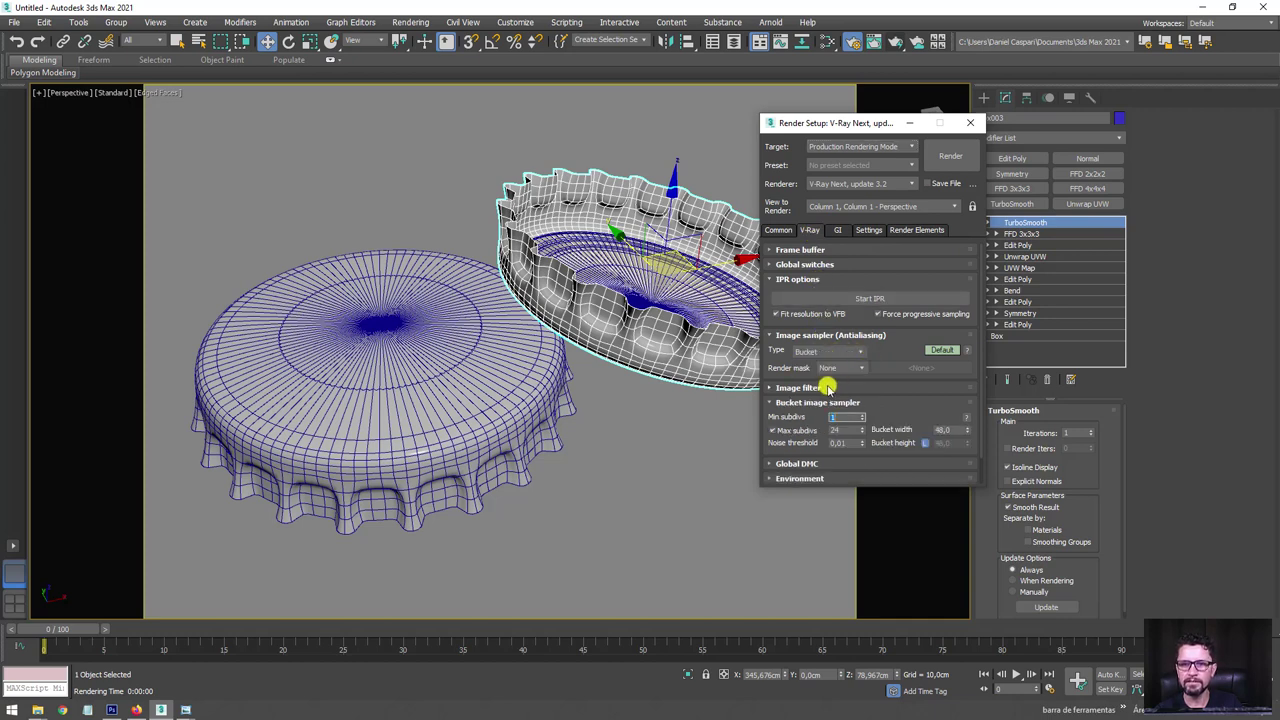
pyautogui.click(778, 334)
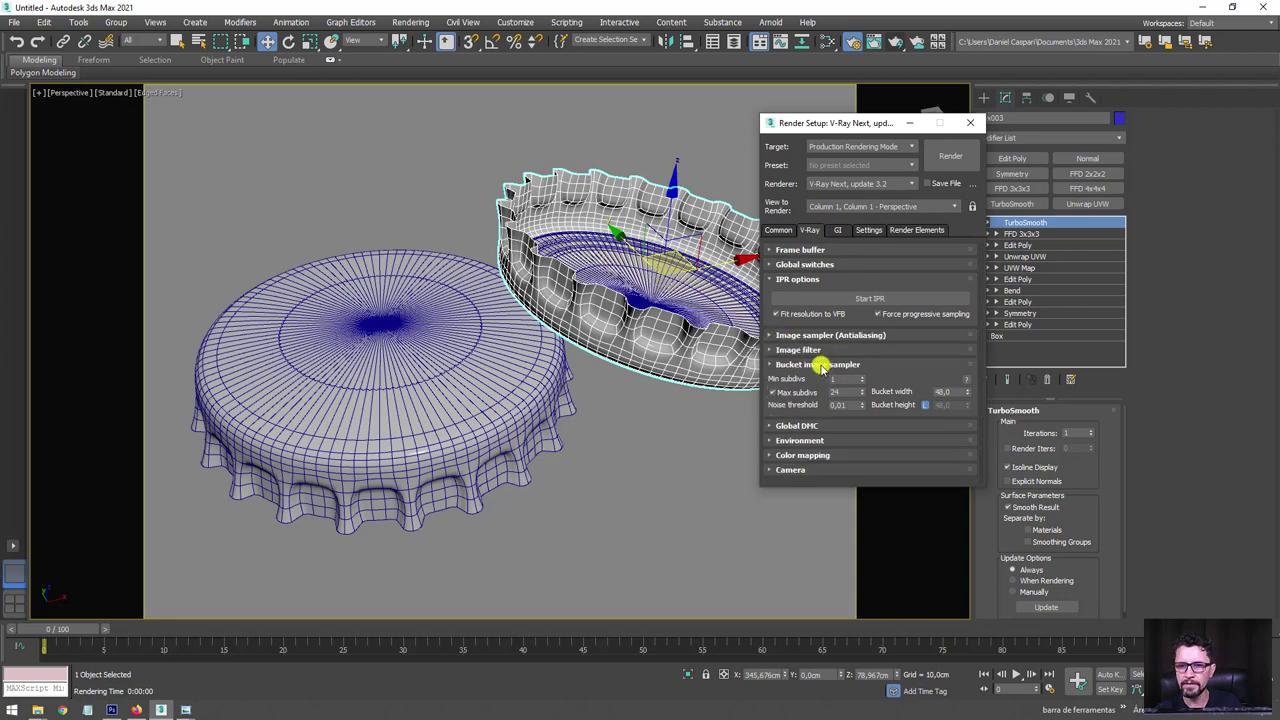
pyautogui.click(784, 427)
pyautogui.scroll(-2, 820, 422)
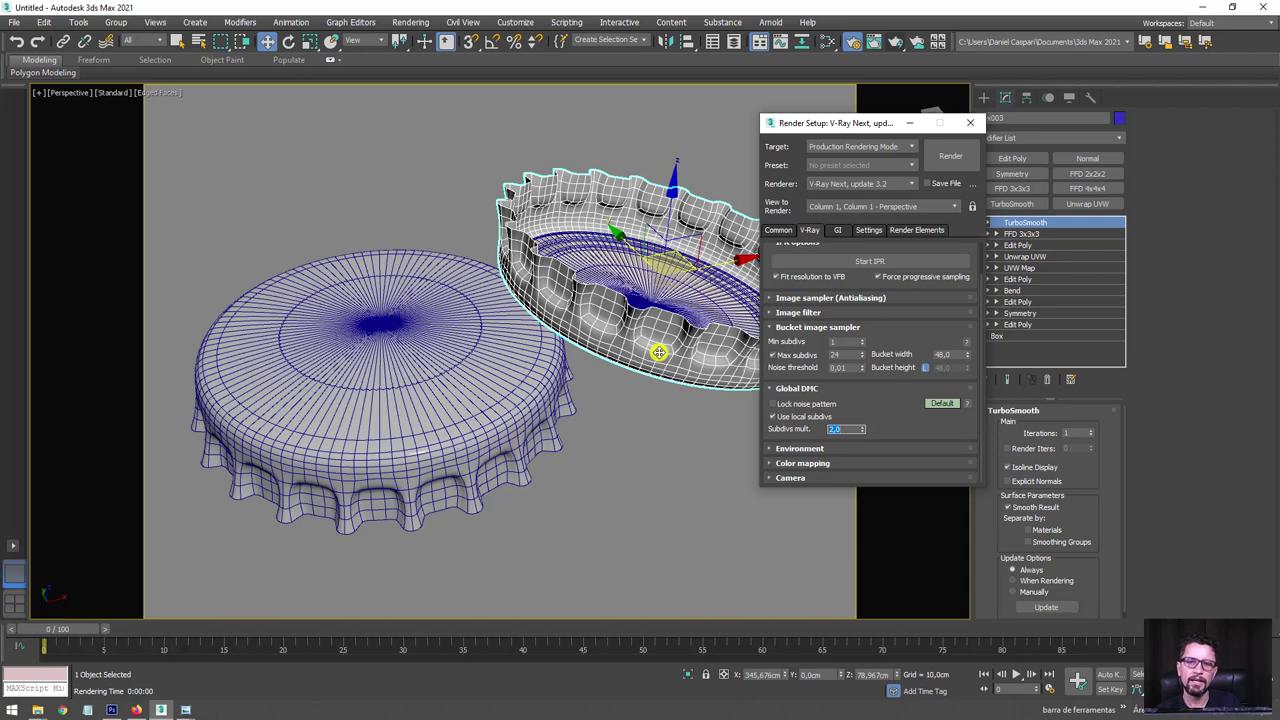
# Expand the Brute force GI settings, close Render Setup, and tilt the view.
pyautogui.click(838, 230)
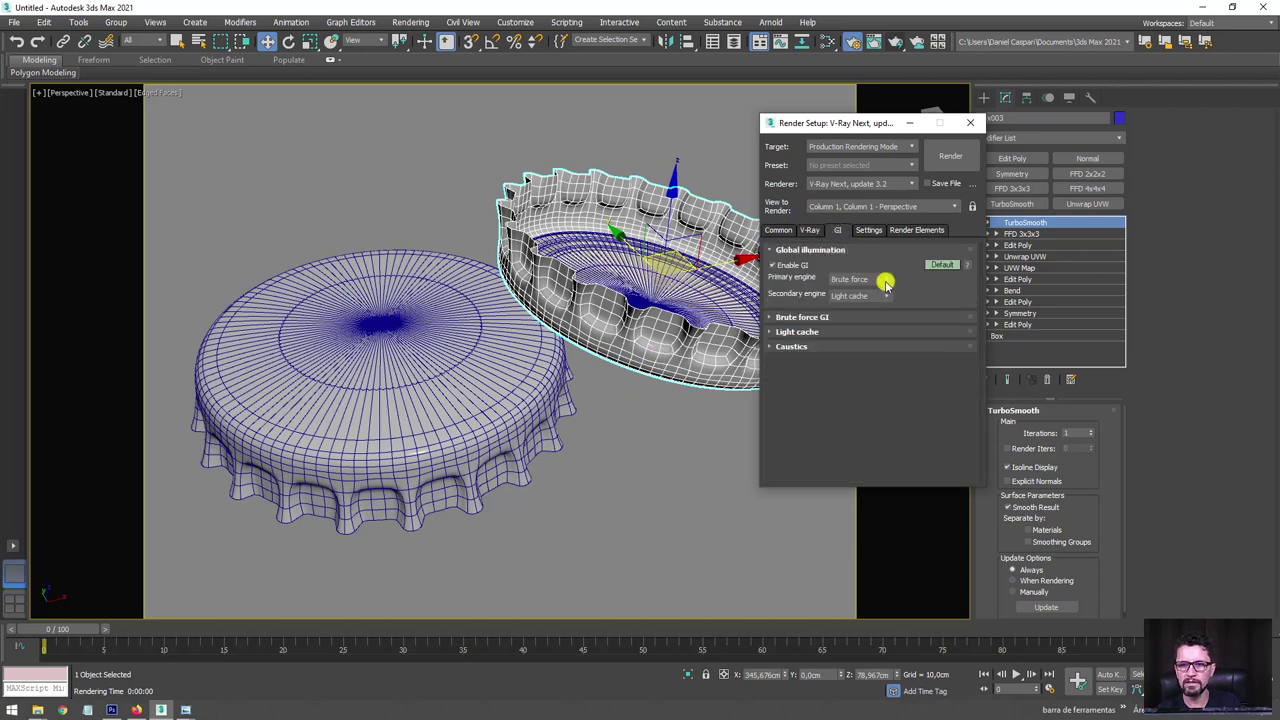
pyautogui.click(820, 319)
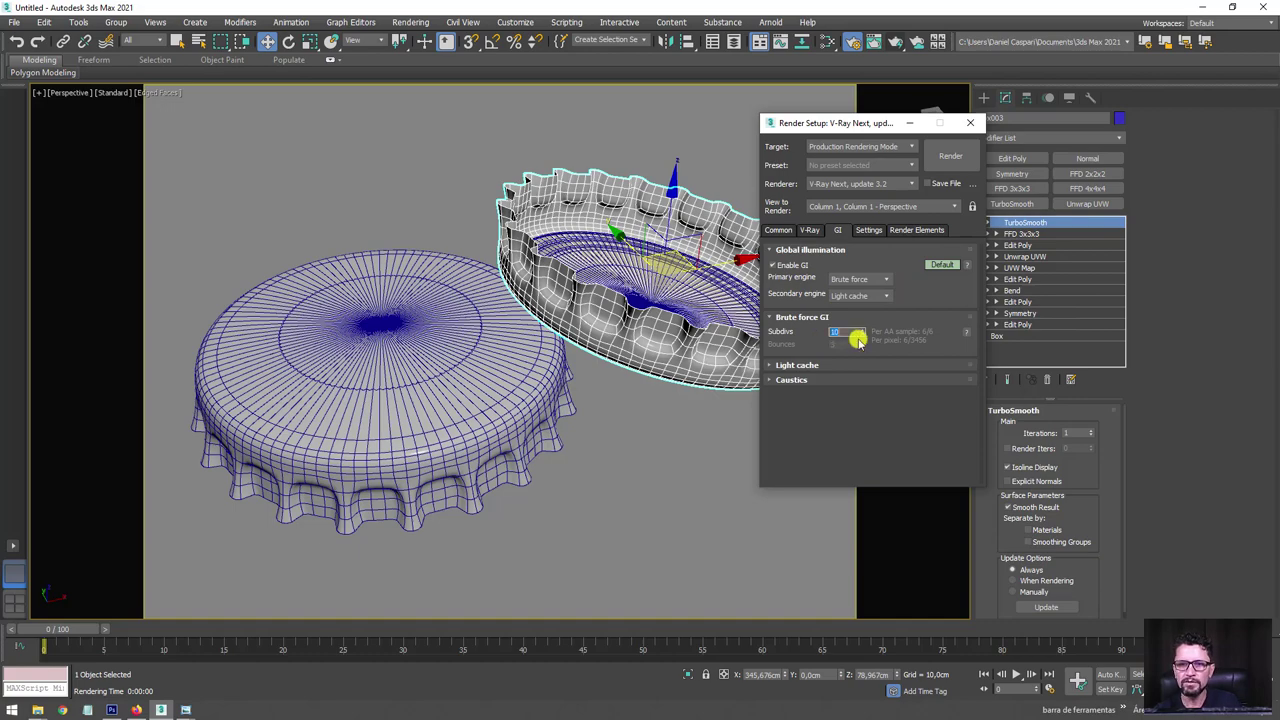
pyautogui.click(966, 121)
pyautogui.moveTo(663, 312)
pyautogui.keyDown('alt'); pyautogui.mouseDown(button='middle')
pyautogui.moveTo(663, 286)
pyautogui.moveTo(694, 249)
pyautogui.mouseUp(button='middle'); pyautogui.keyUp('alt')
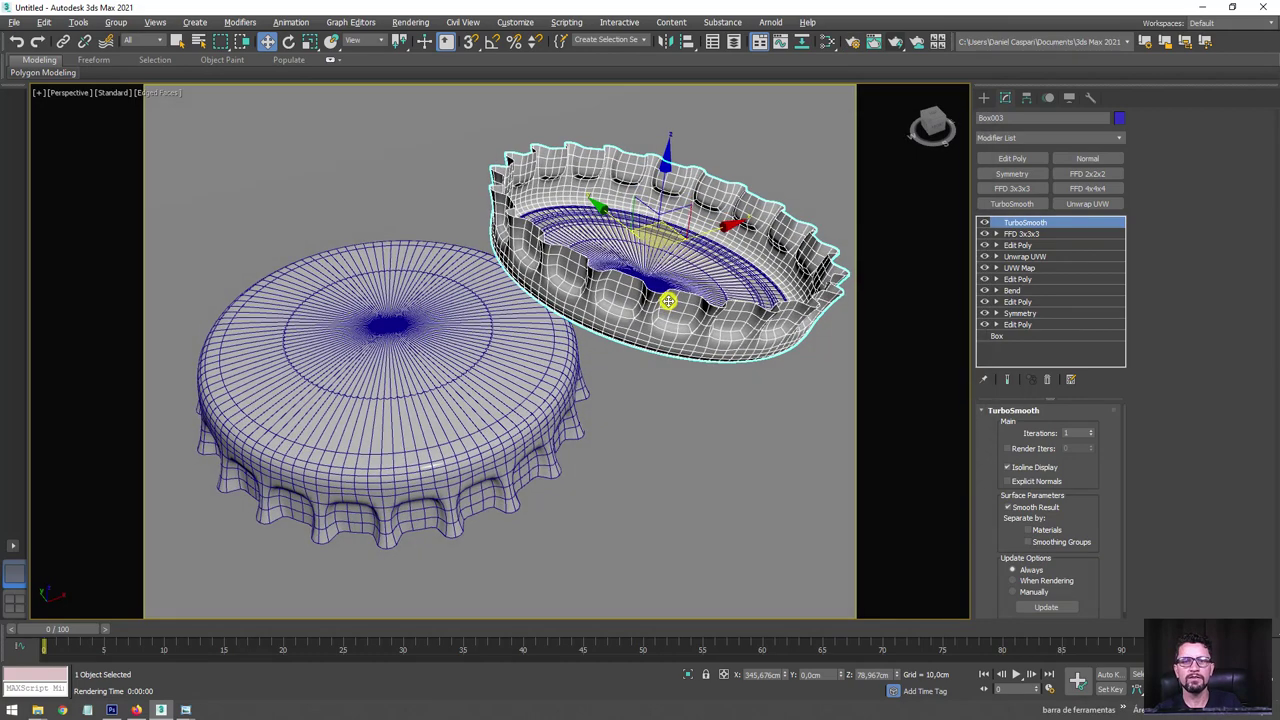
pyautogui.click(898, 42)
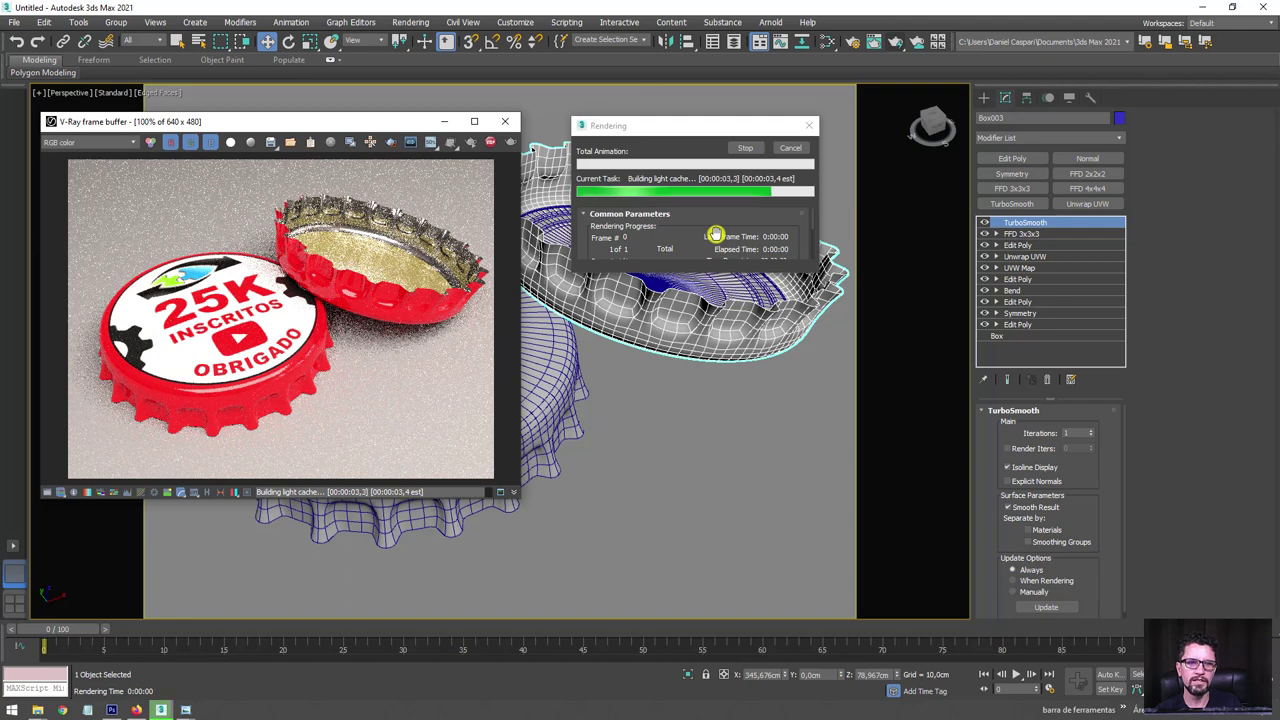
pyautogui.click(792, 148)
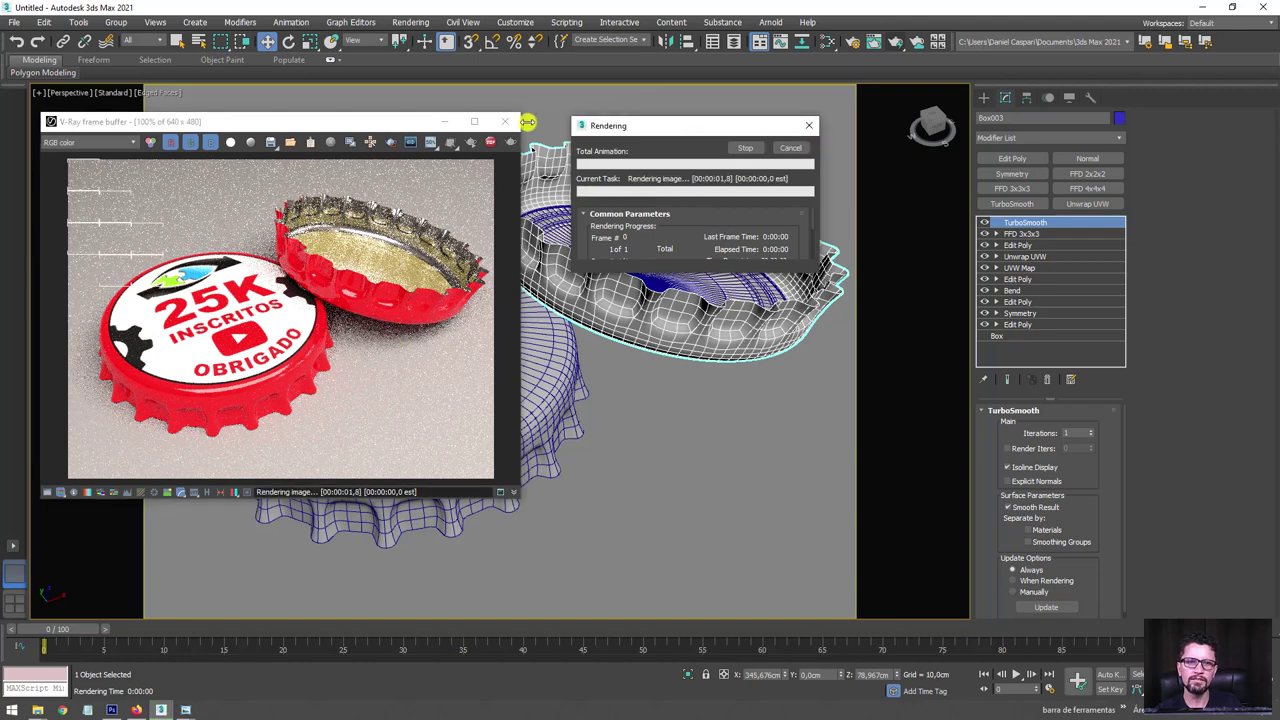
# Draw a new VRayLight plane light over the backdrop.
pyautogui.click(505, 121)
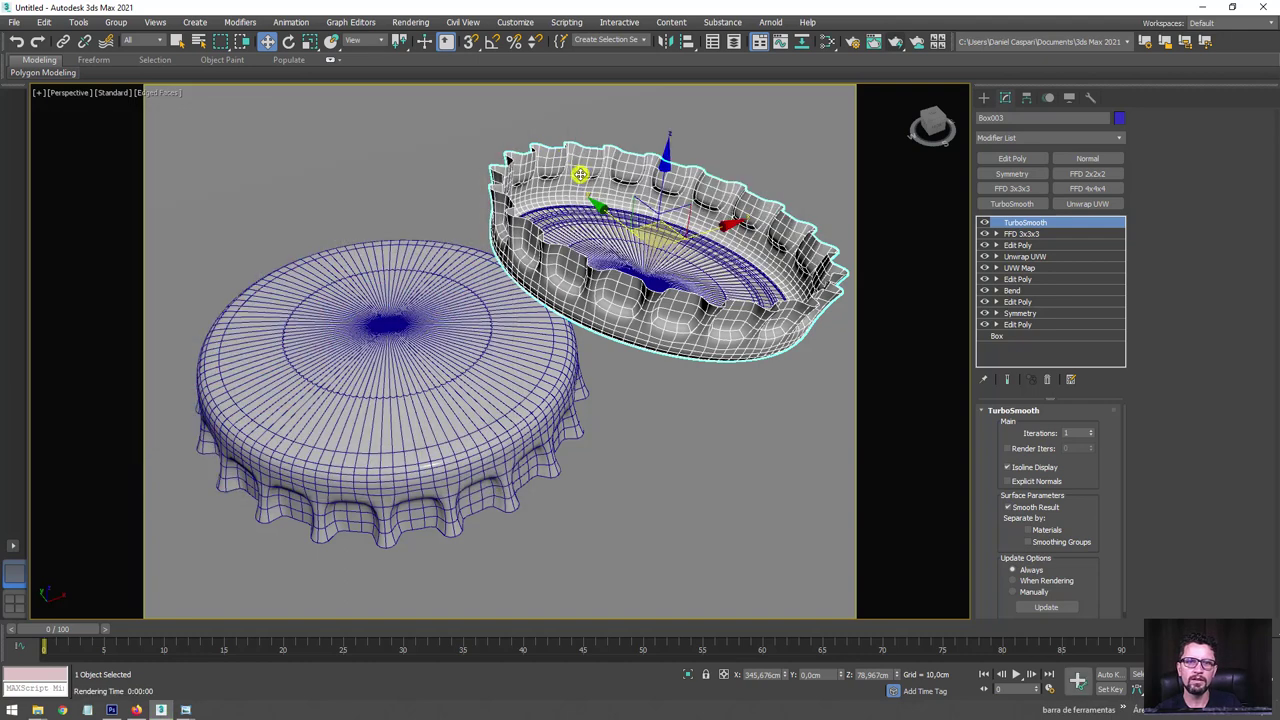
pyautogui.scroll(-5, 701, 198)
pyautogui.scroll(-3, 701, 198)
pyautogui.moveTo(701, 198)
pyautogui.keyDown('alt'); pyautogui.mouseDown(button='middle')
pyautogui.moveTo(694, 263)
pyautogui.moveTo(686, 220)
pyautogui.moveTo(816, 218)
pyautogui.mouseUp(button='middle'); pyautogui.keyUp('alt')
pyautogui.click(983, 97)
pyautogui.click(1018, 172)
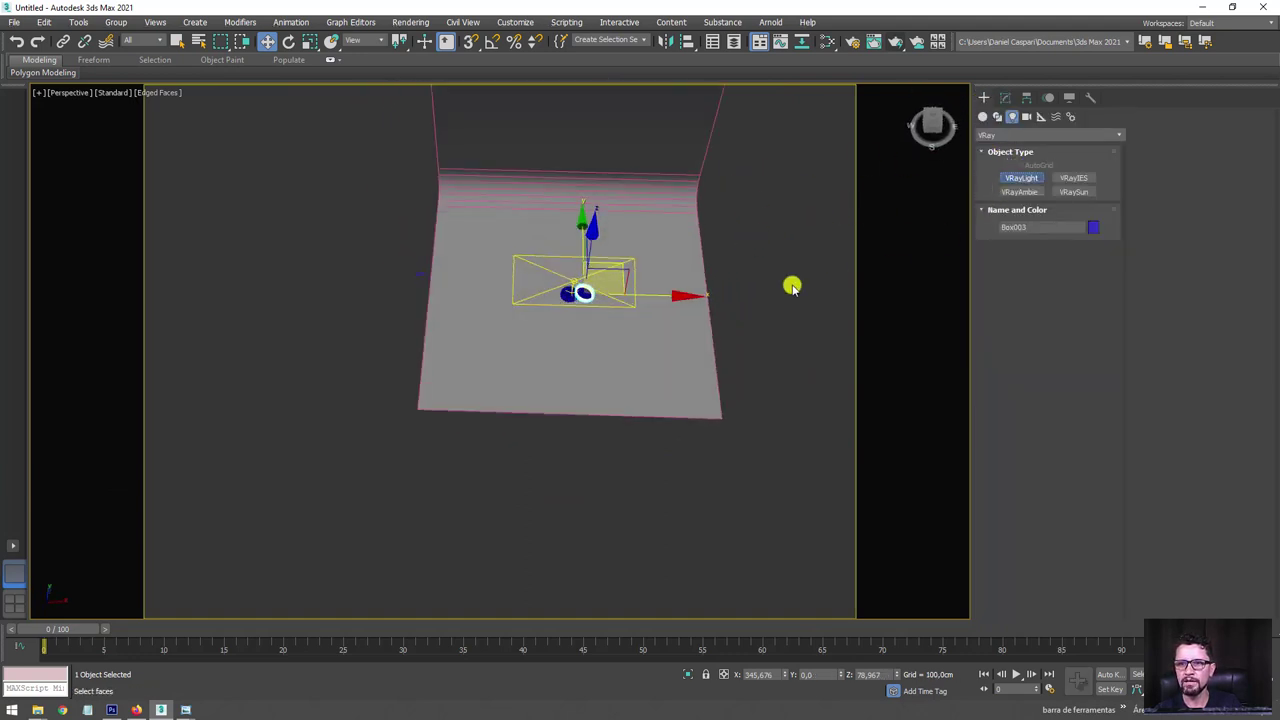
pyautogui.moveTo(703, 273); pyautogui.dragTo(730, 320)
# Stand the plane light upright and place it at the backdrop's right edge.
pyautogui.press('e')
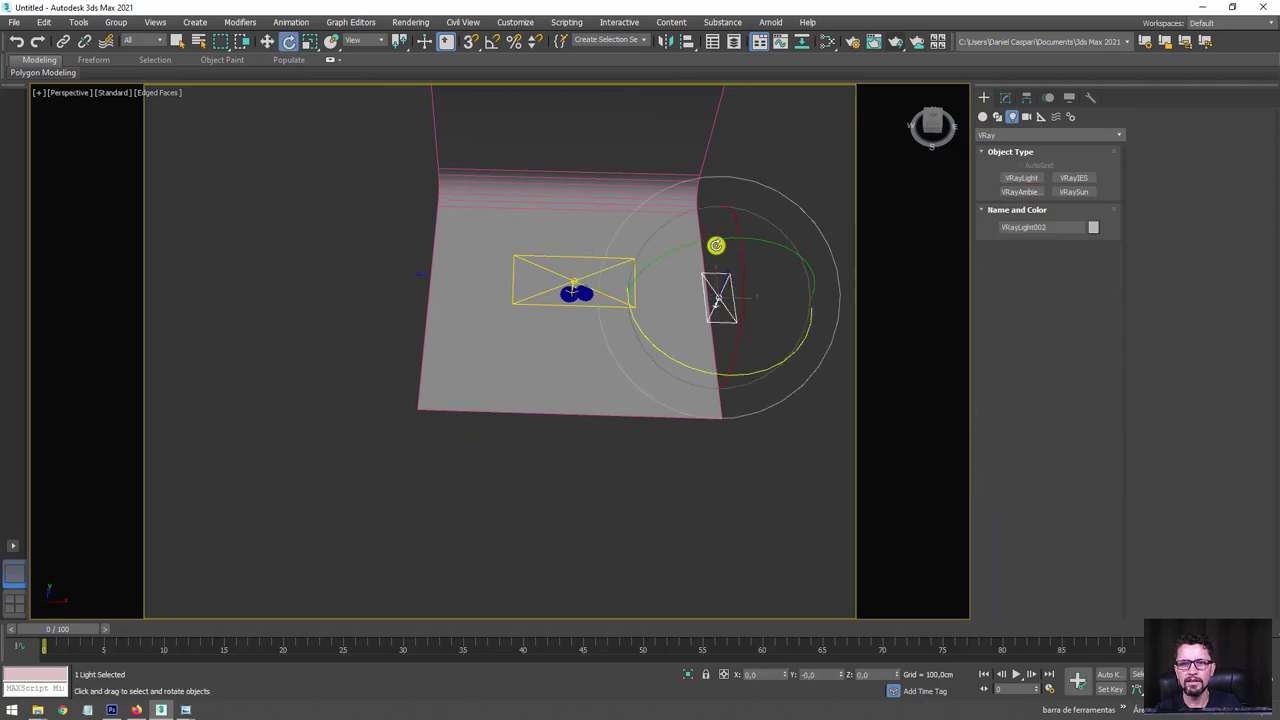
pyautogui.moveTo(714, 246); pyautogui.dragTo(811, 257)
pyautogui.press('w')
pyautogui.keyDown('alt'); pyautogui.moveTo(811, 257); pyautogui.dragTo(760, 245, button='middle'); pyautogui.keyUp('alt')
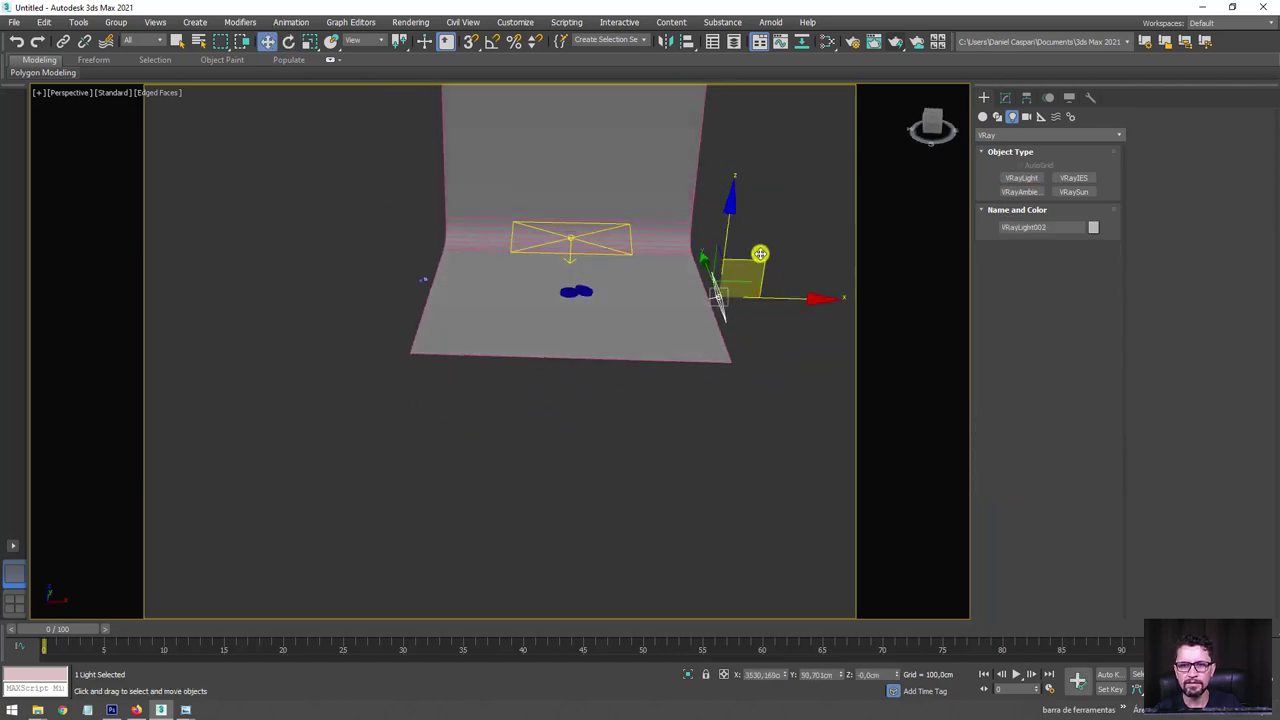
pyautogui.keyDown('alt'); pyautogui.moveTo(840, 254); pyautogui.dragTo(740, 231, button='middle'); pyautogui.keyUp('alt')
# Give the new light a pale cyan colour and a 15.0 multiplier.
pyautogui.click(1018, 97)
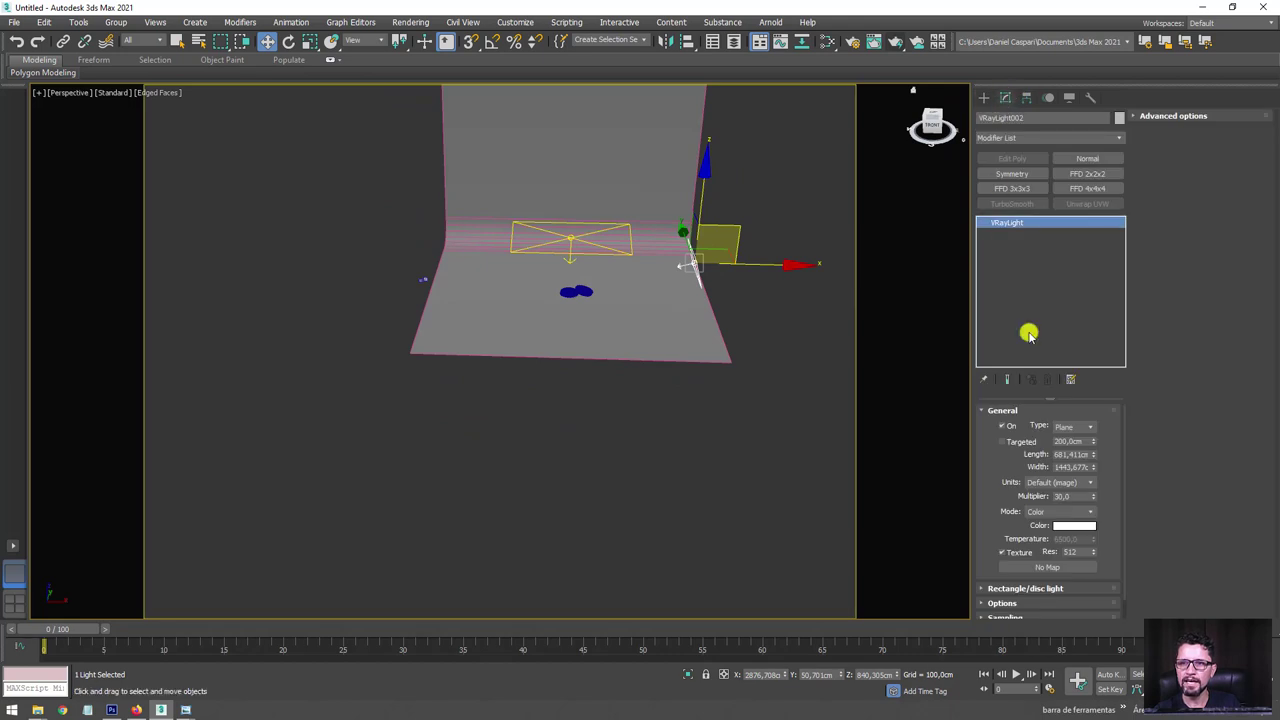
pyautogui.click(1075, 525)
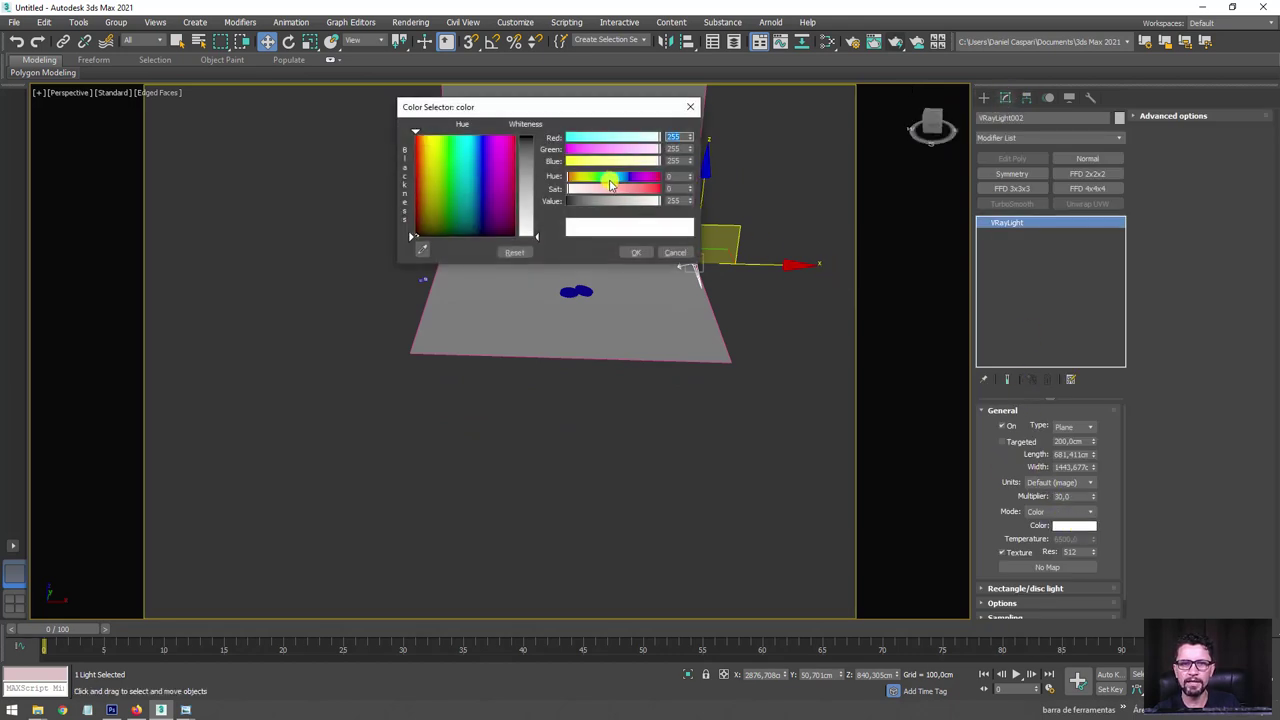
pyautogui.moveTo(570, 189); pyautogui.dragTo(581, 196)
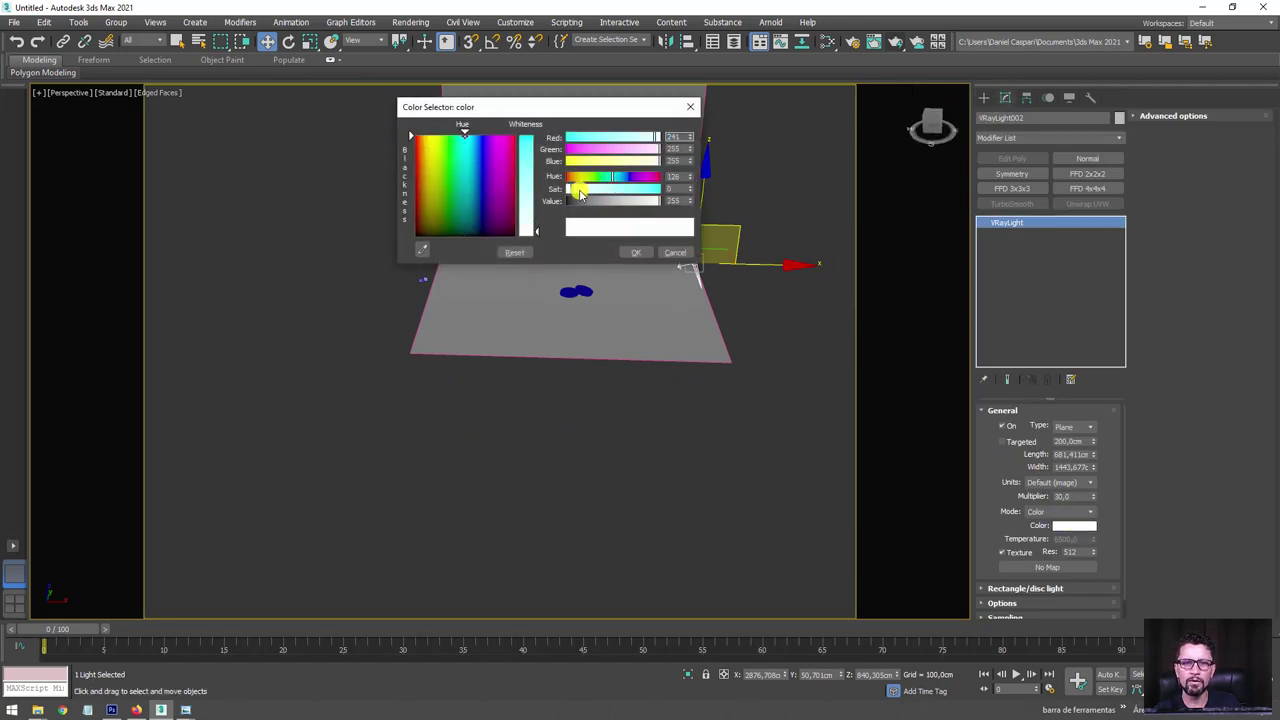
pyautogui.click(633, 254)
pyautogui.write('15')
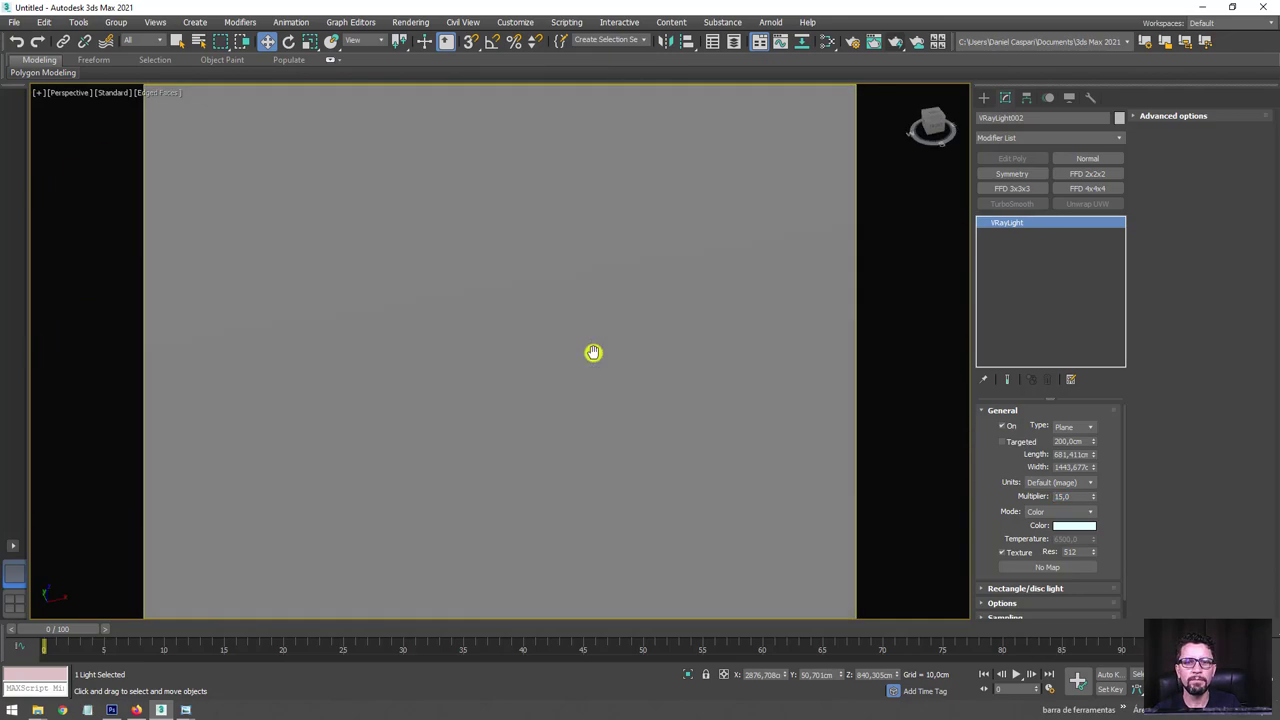
# Re-render both bottle caps with the new cyan light.
pyautogui.click(654, 451)
pyautogui.moveTo(594, 462)
pyautogui.keyDown('alt'); pyautogui.mouseDown(button='middle')
pyautogui.moveTo(737, 397)
pyautogui.moveTo(771, 400)
pyautogui.mouseUp(button='middle'); pyautogui.keyUp('alt')
pyautogui.click(910, 41)
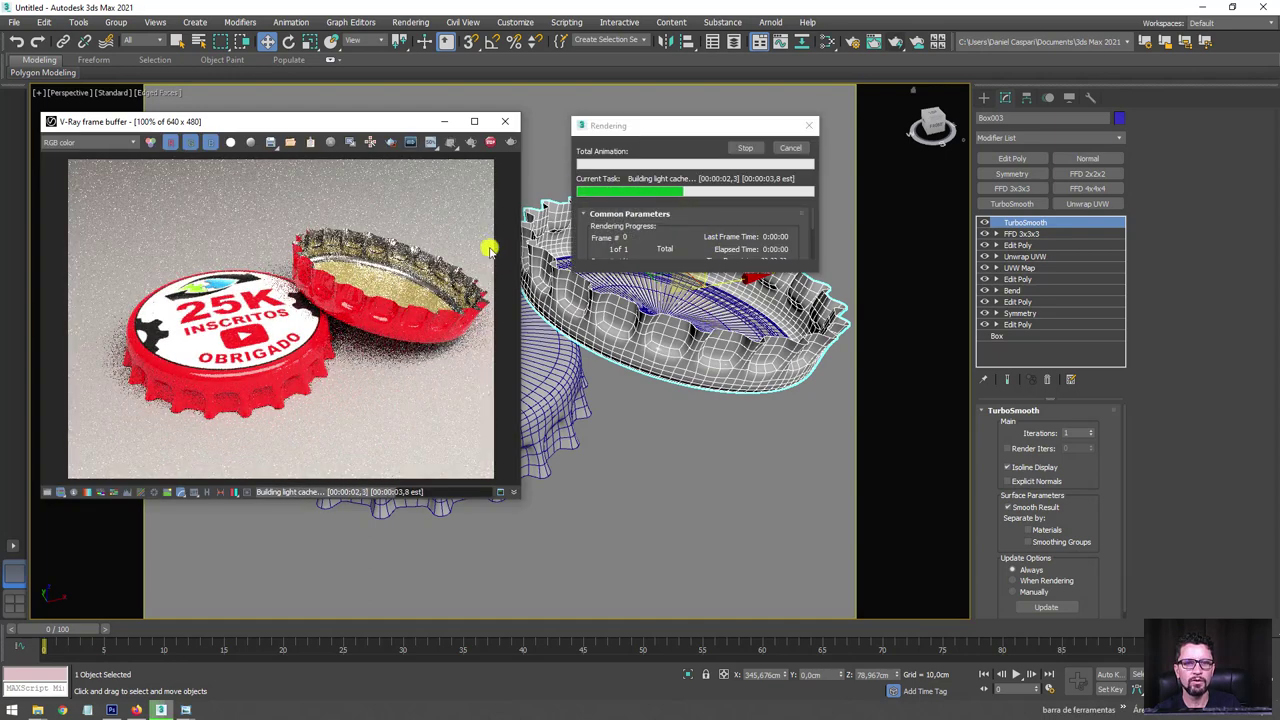
pyautogui.click(770, 136)
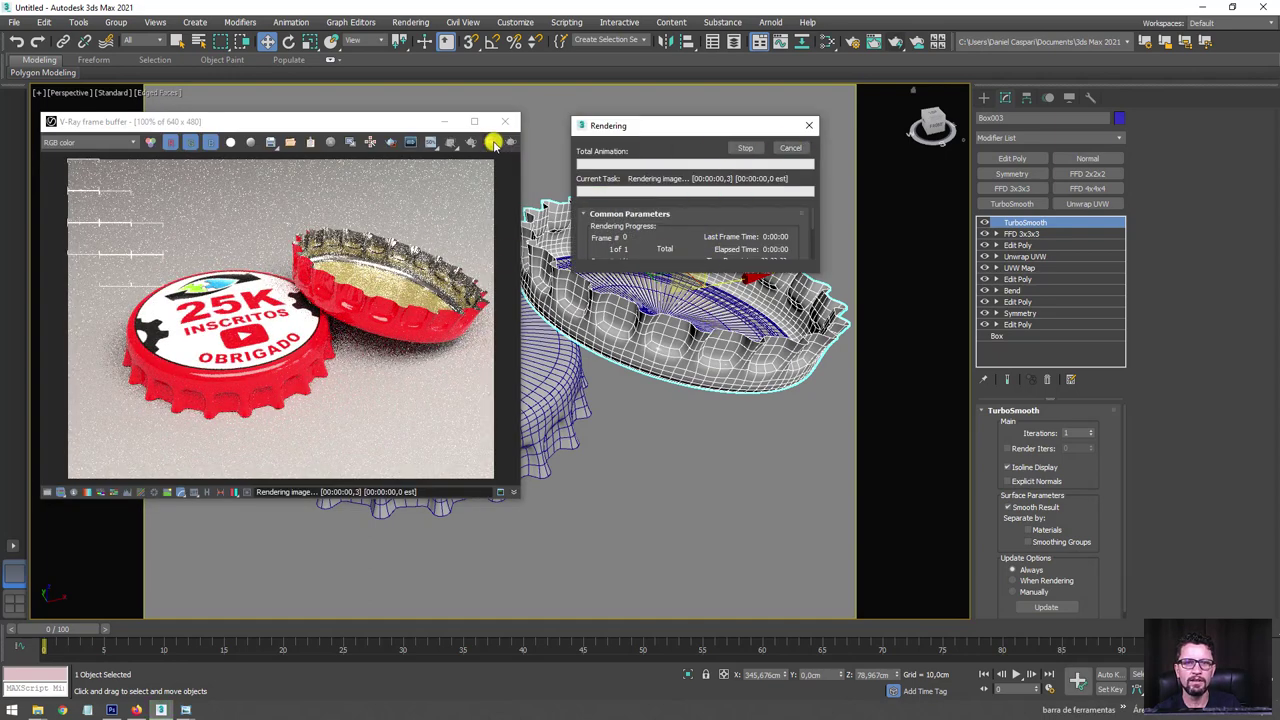
pyautogui.click(505, 121)
pyautogui.scroll(-5, 632, 198)
# Clone the side VRayLight to the opposite side of the backdrop and rotate it toward the caps.
pyautogui.scroll(-5, 632, 198)
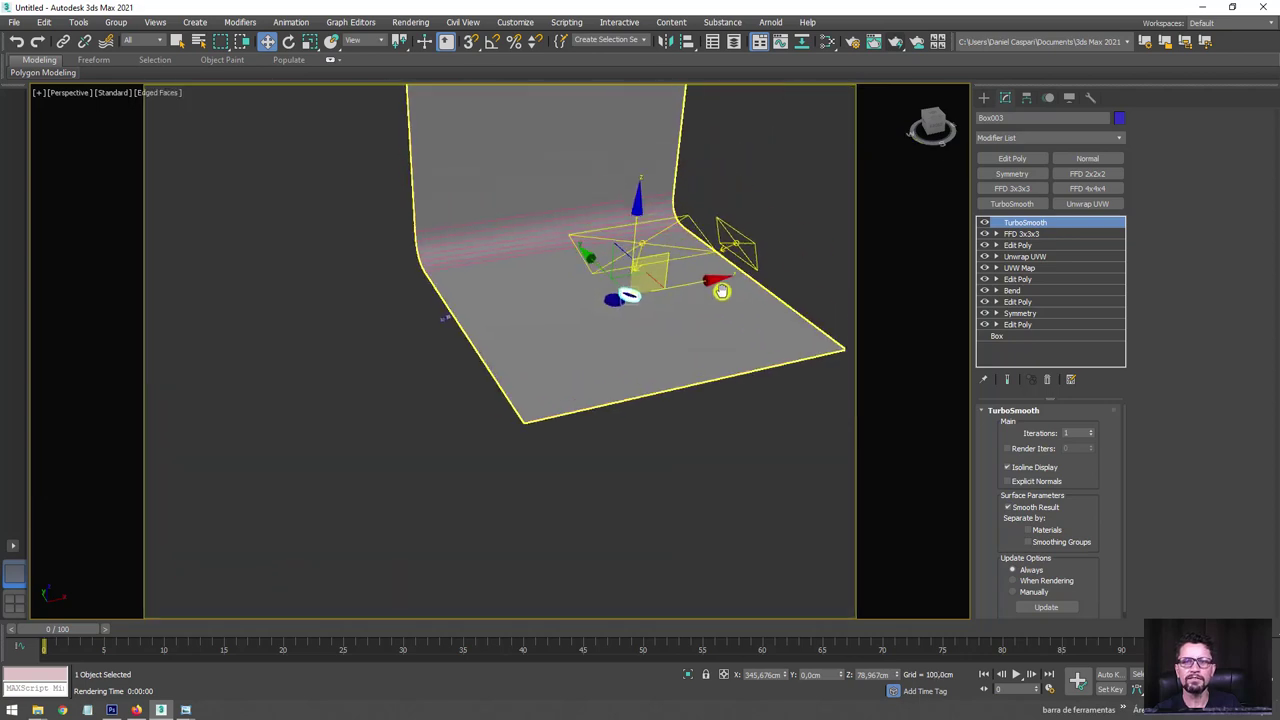
pyautogui.click(737, 250)
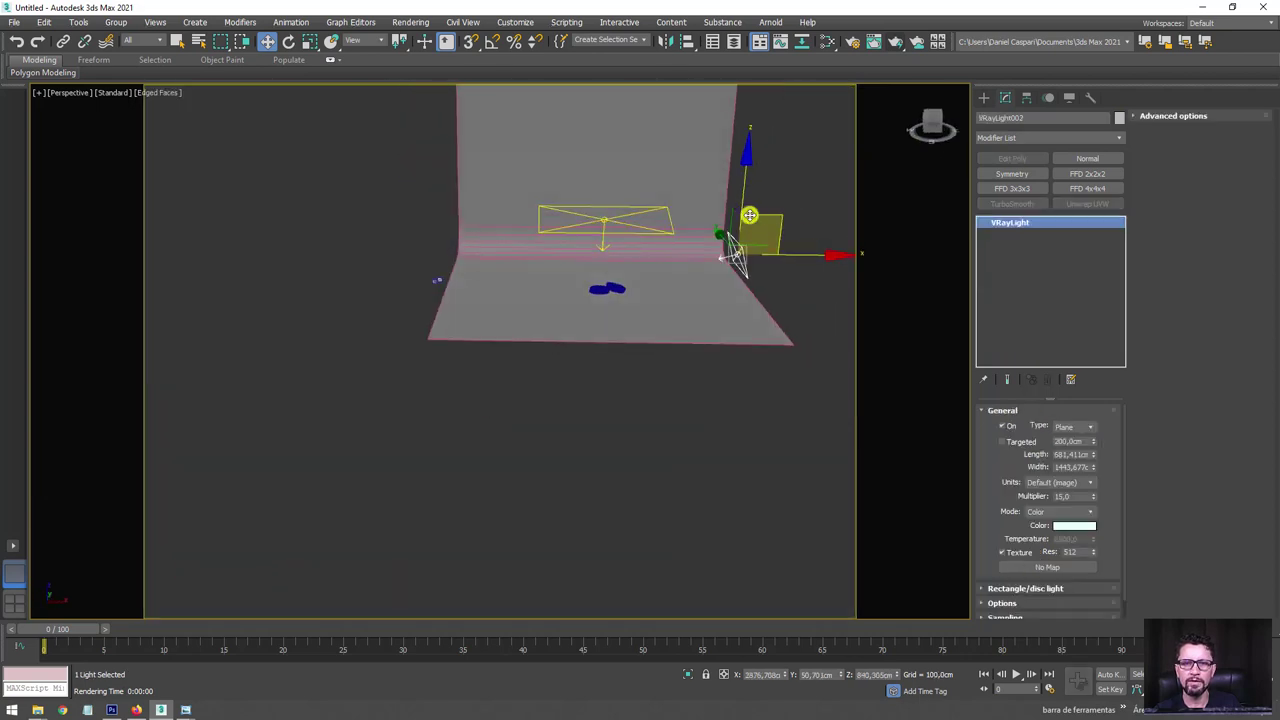
pyautogui.keyDown('shift'); pyautogui.moveTo(750, 218); pyautogui.dragTo(528, 222); pyautogui.keyUp('shift')
pyautogui.click(637, 413)
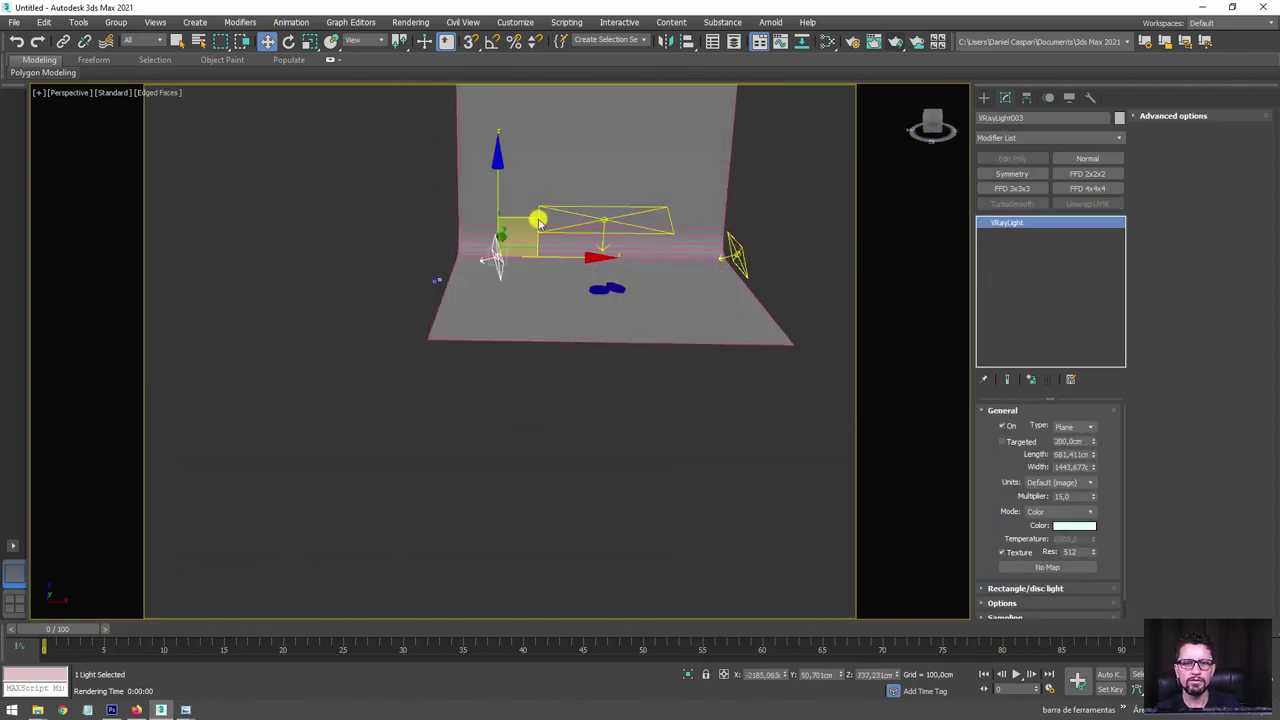
pyautogui.press('e')
pyautogui.moveTo(554, 189); pyautogui.dragTo(331, 140)
# Clear the copy's cyan tint and give top light VRayLight001 a warm peach colour (255, 206, 142).
pyautogui.click(1080, 525)
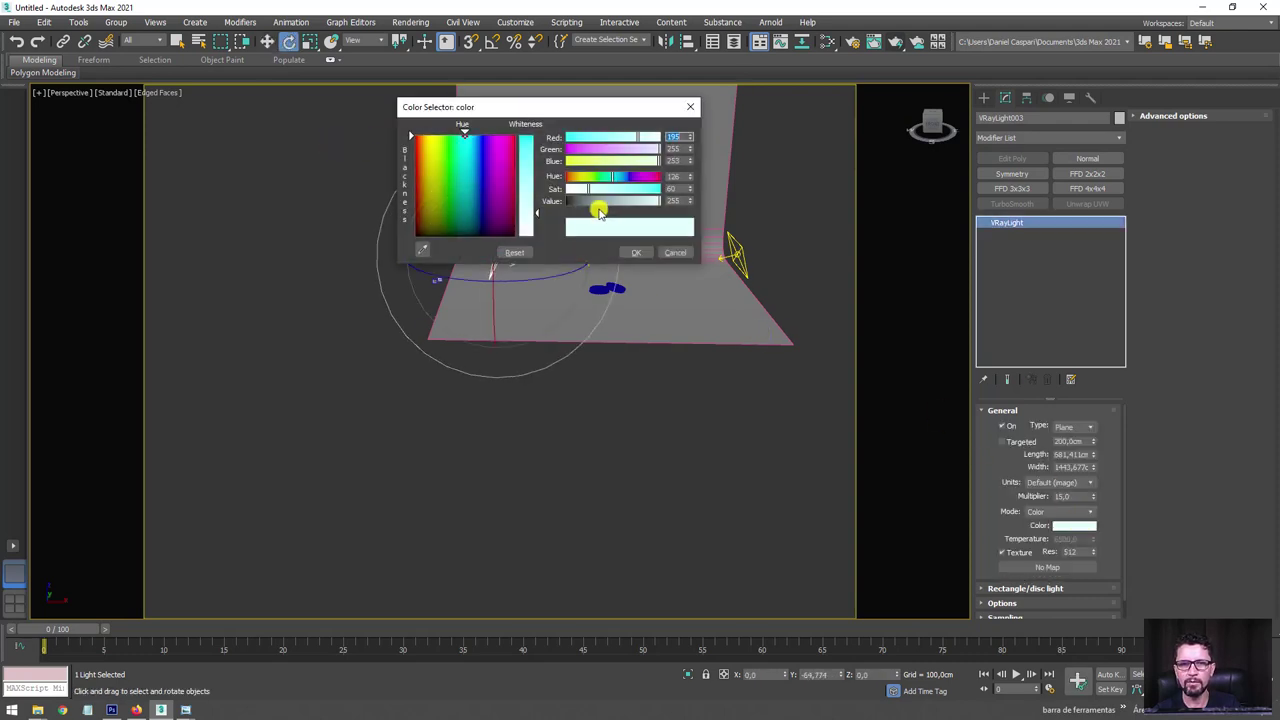
pyautogui.moveTo(585, 195)
pyautogui.mouseDown()
pyautogui.moveTo(563, 197)
pyautogui.moveTo(589, 197)
pyautogui.mouseUp()
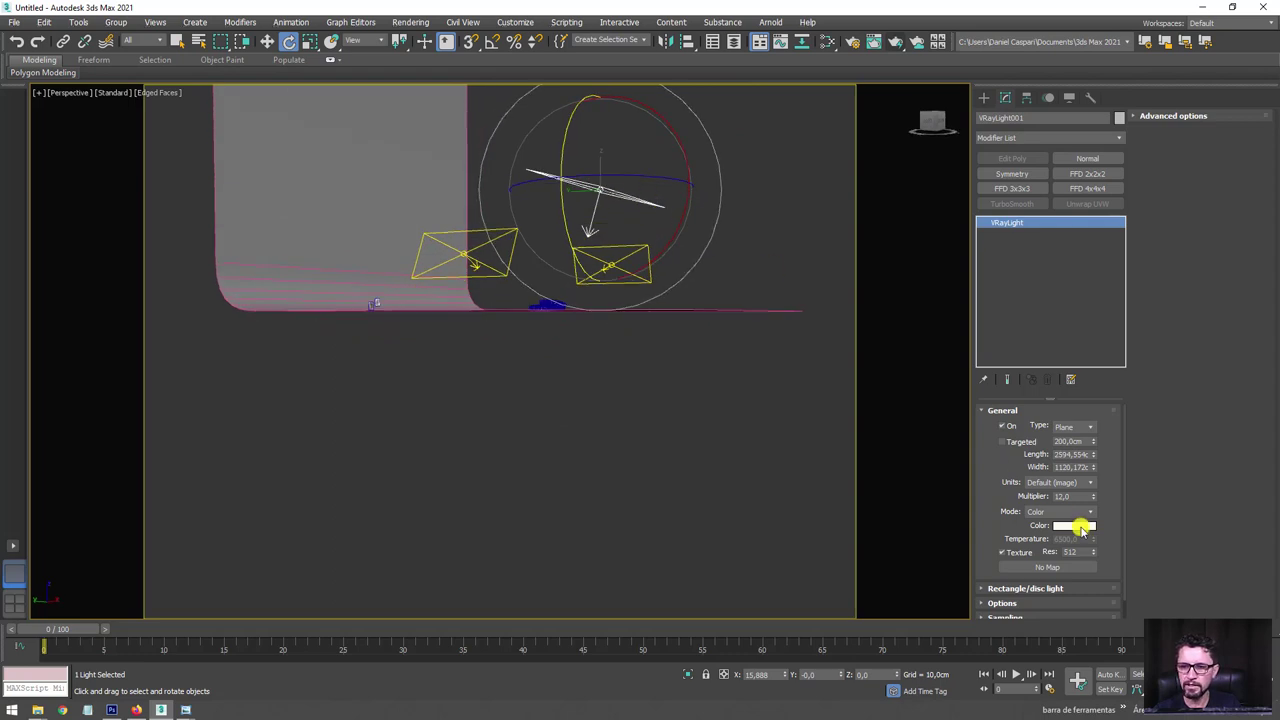
pyautogui.click(1075, 526)
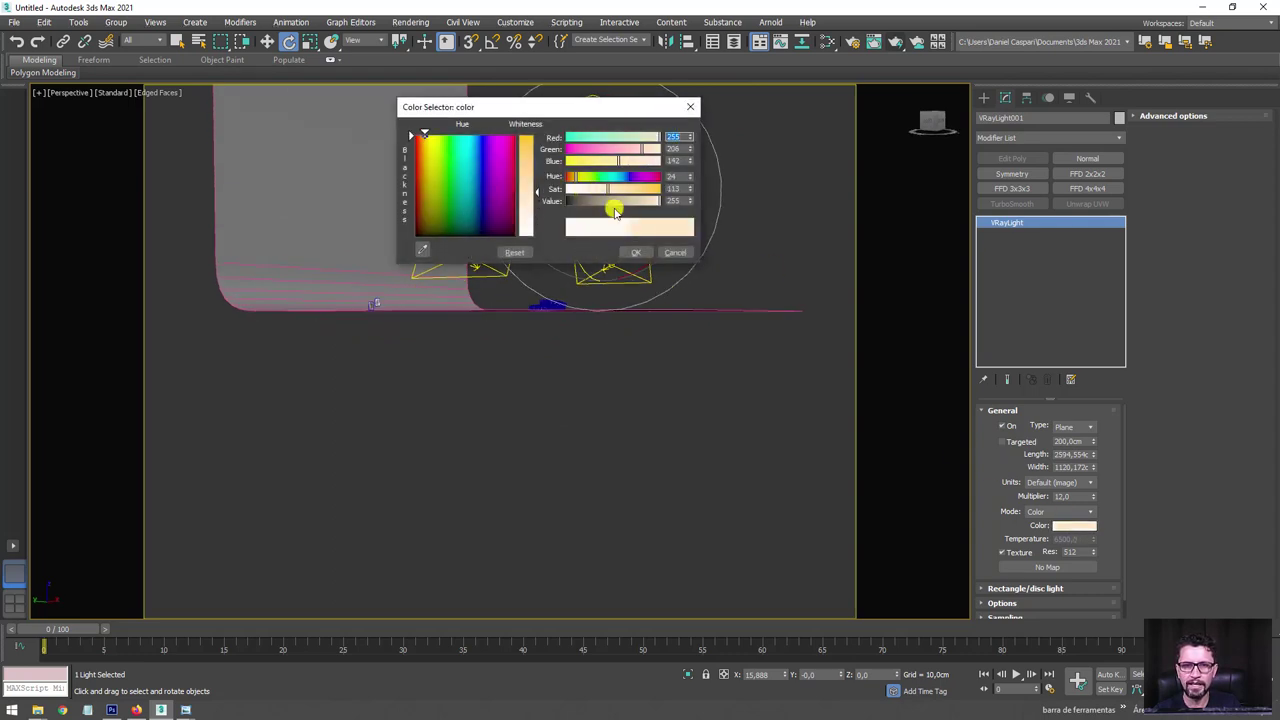
pyautogui.click(635, 252)
pyautogui.keyDown('alt'); pyautogui.moveTo(640, 252); pyautogui.dragTo(456, 275, button='middle'); pyautogui.keyUp('alt')
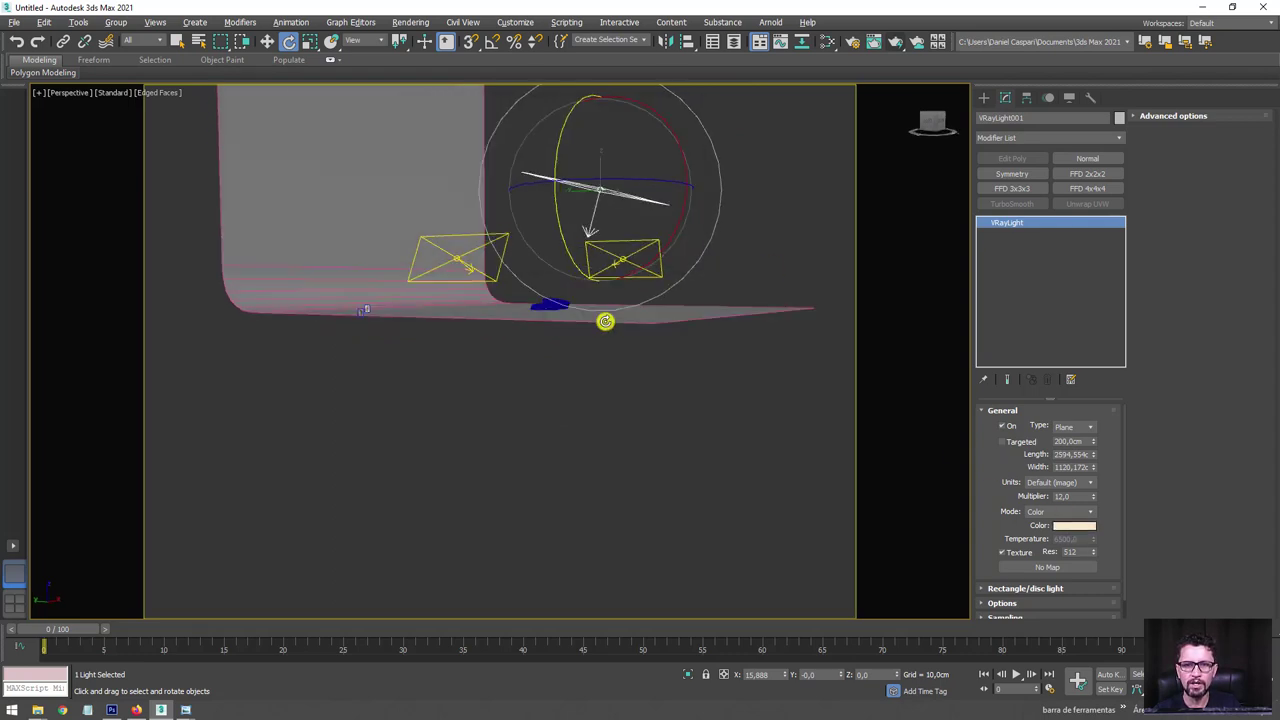
# Set the copied side light VRayLight003 to pure white.
pyautogui.click(445, 268)
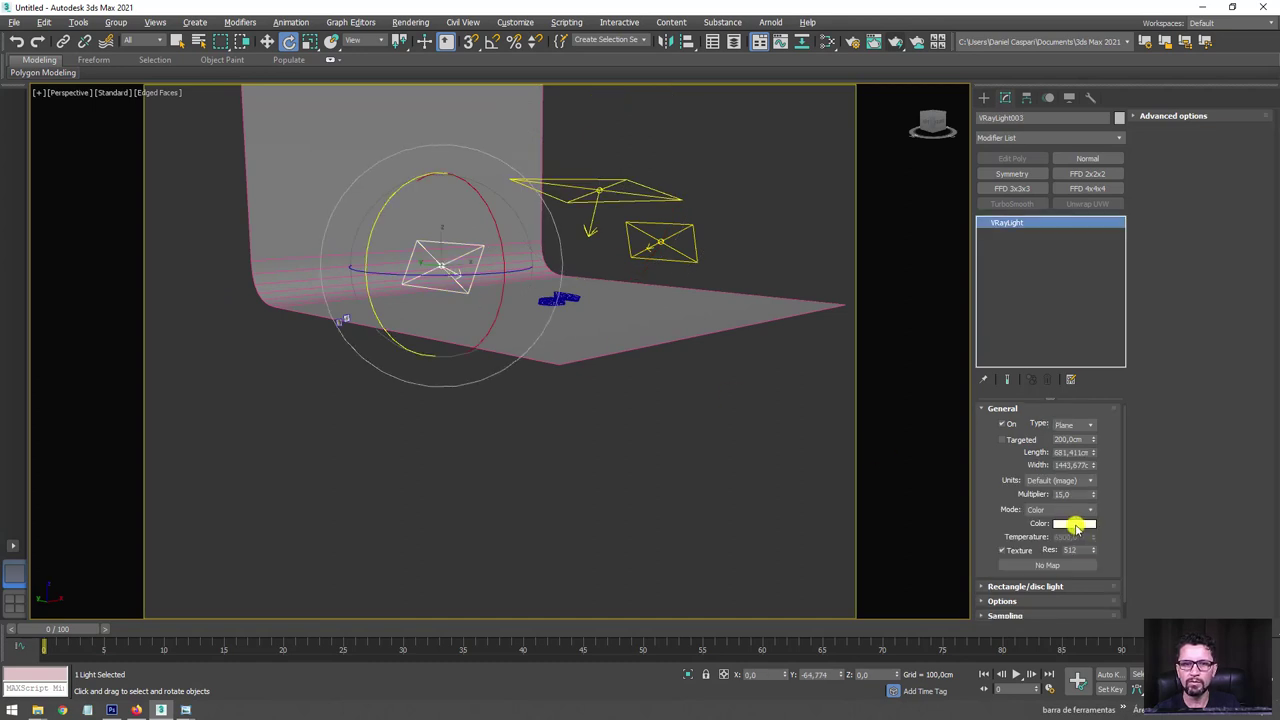
pyautogui.click(1074, 525)
pyautogui.moveTo(568, 197); pyautogui.dragTo(563, 190)
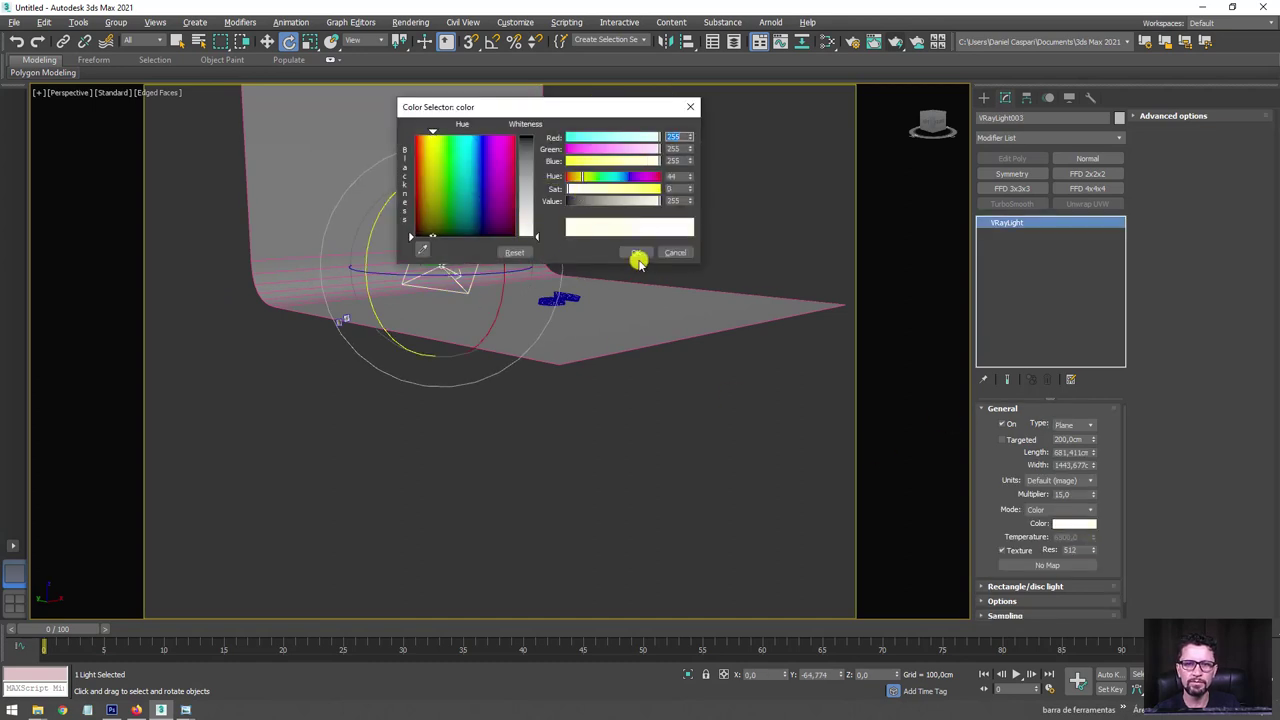
pyautogui.click(639, 255)
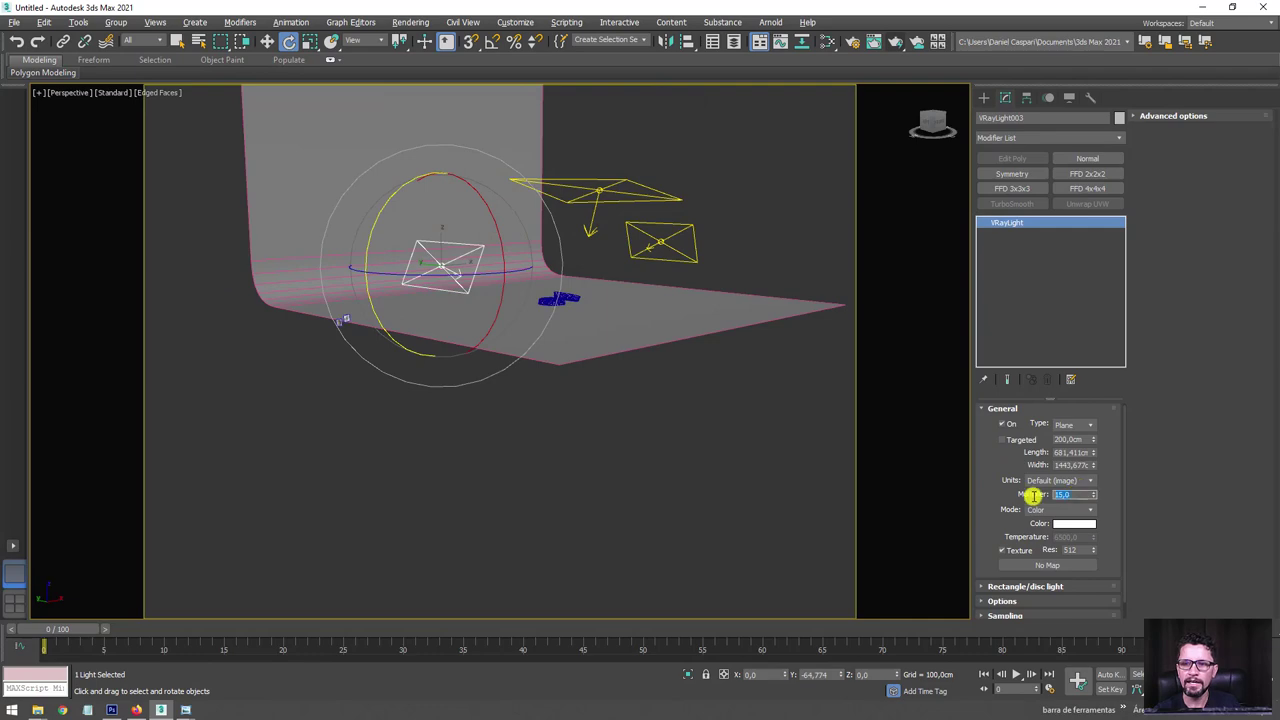
pyautogui.keyDown('alt'); pyautogui.moveTo(708, 381); pyautogui.dragTo(657, 337, button='middle'); pyautogui.keyUp('alt')
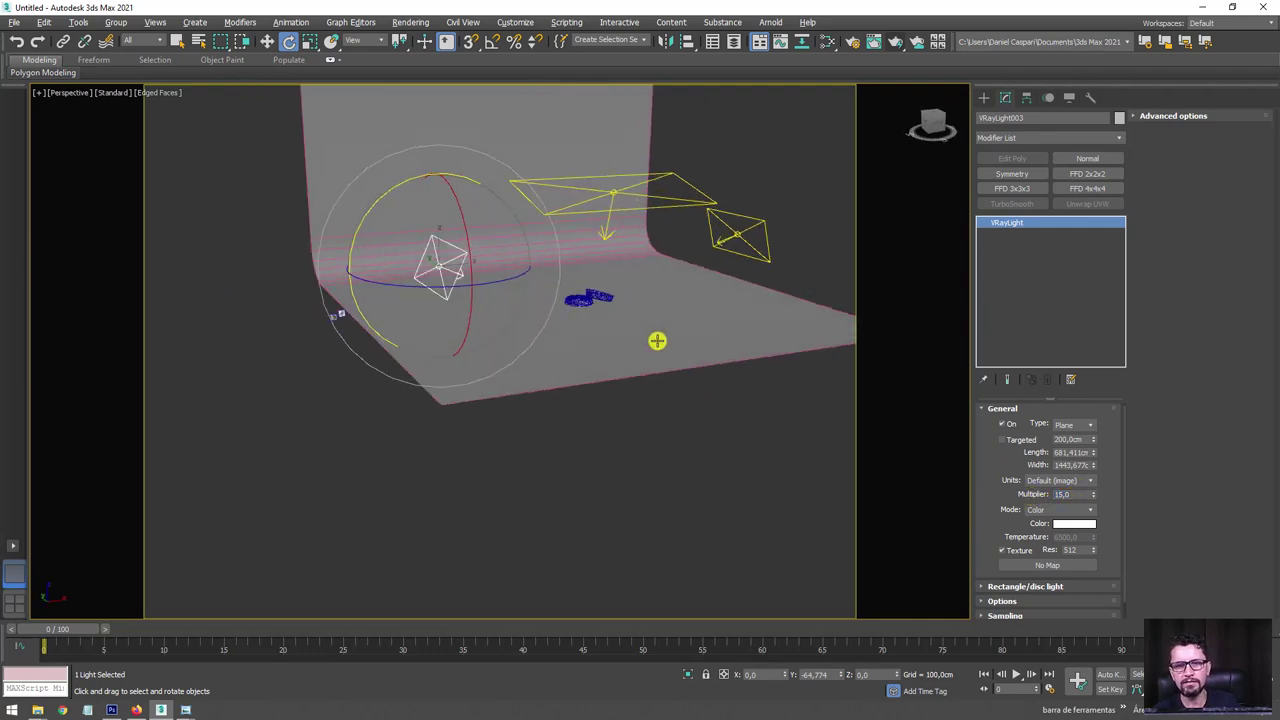
pyautogui.scroll(5, 603, 289)
pyautogui.scroll(5, 594, 406)
# Select the front cap, tilt the perspective view, and start a V-Ray production render of both caps.
pyautogui.click(522, 310)
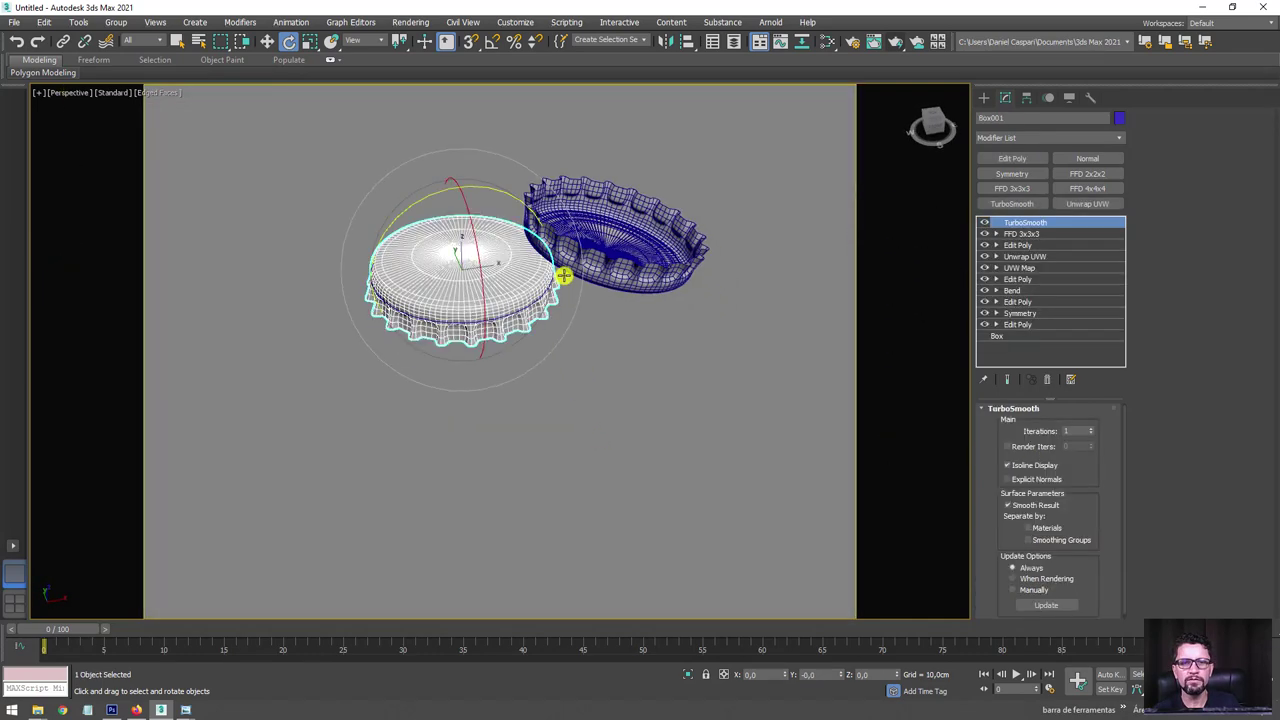
pyautogui.scroll(5, 586, 294)
pyautogui.scroll(-4, 594, 343)
pyautogui.keyDown('alt'); pyautogui.moveTo(598, 365); pyautogui.dragTo(614, 337, button='middle'); pyautogui.keyUp('alt')
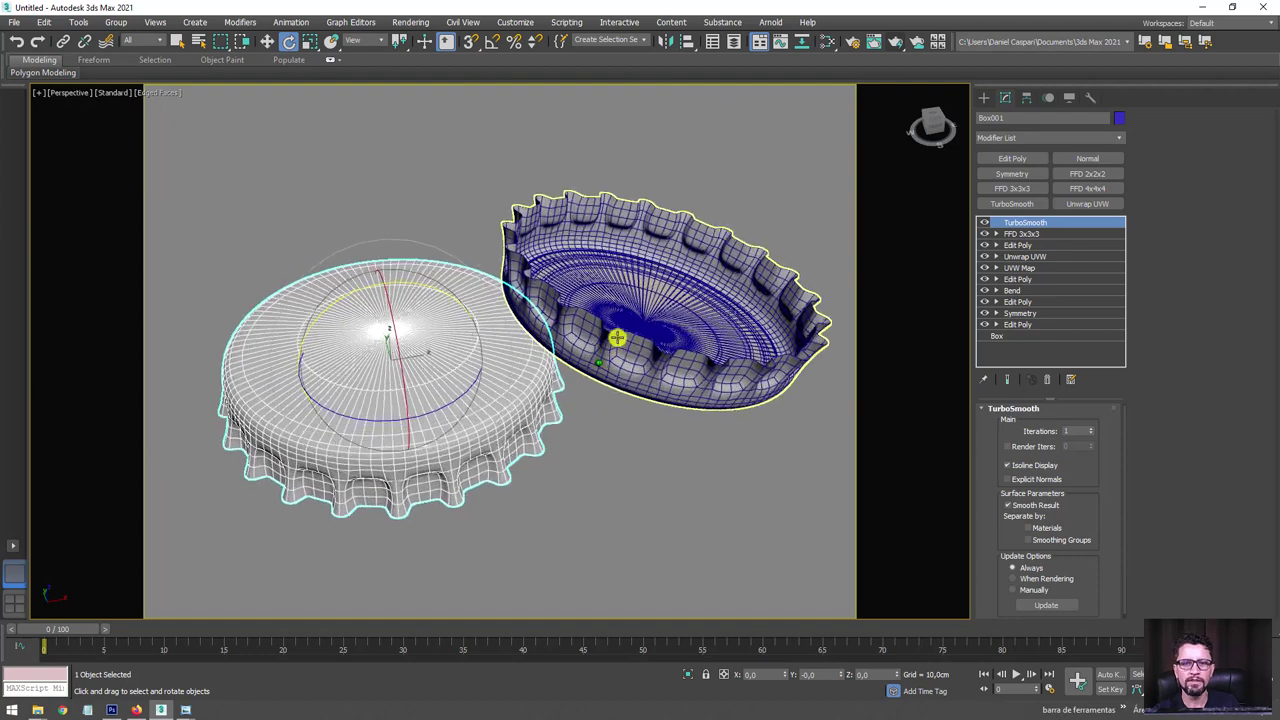
pyautogui.click(910, 42)
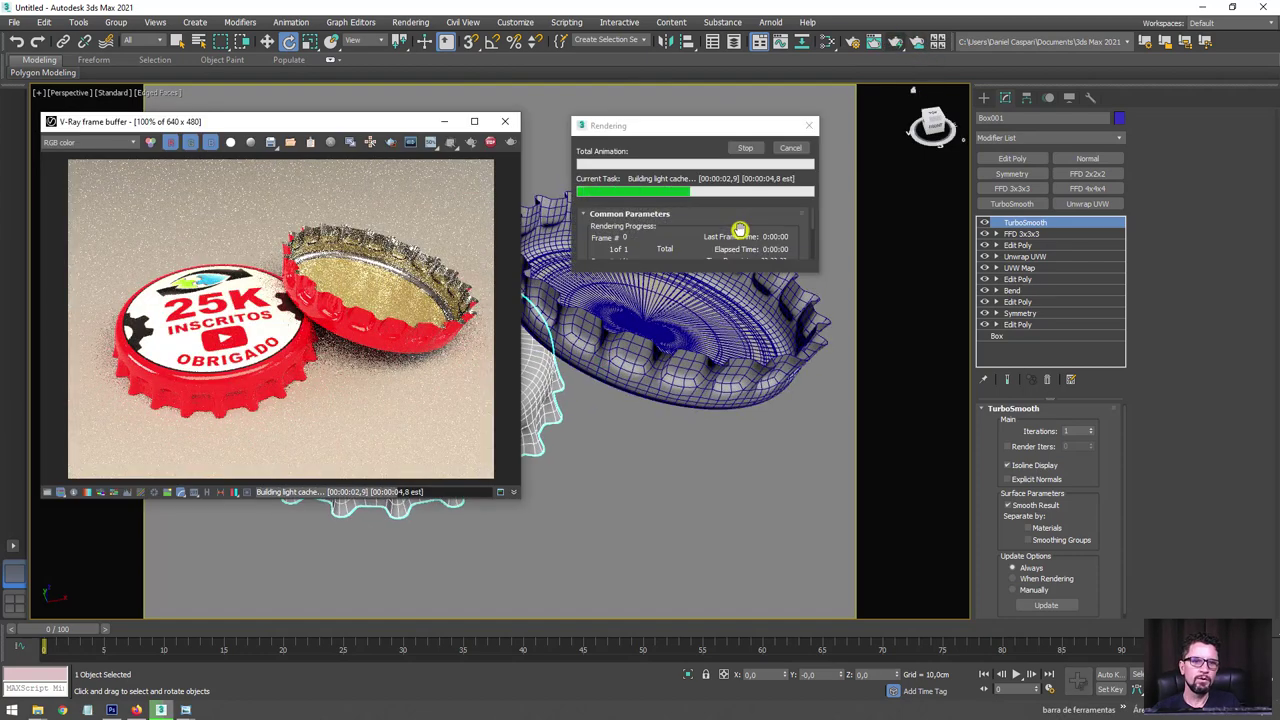